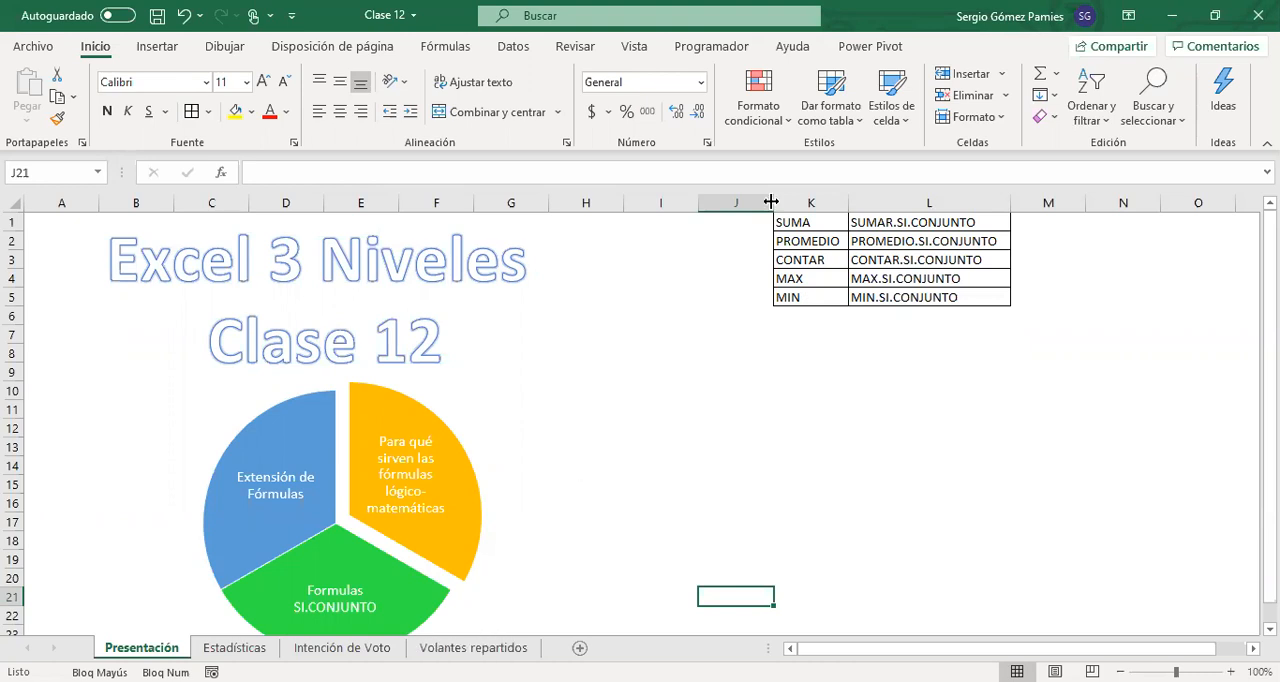
Examine the ANALISIS DE PUBLICIDAD table on the Estadísticas sheet and the province and flyer quantity columns on Volantes repartidos
left_click(792, 368)
left_click(244, 646)
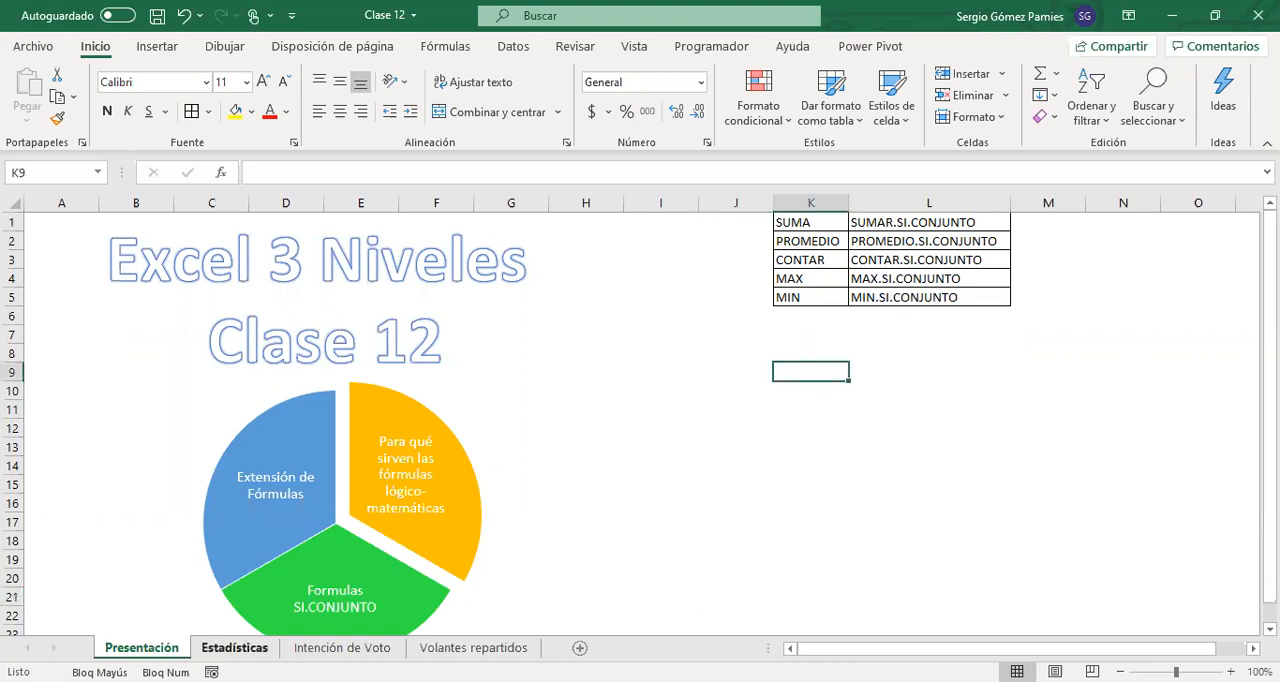
scroll(319, 416, "down", 8)
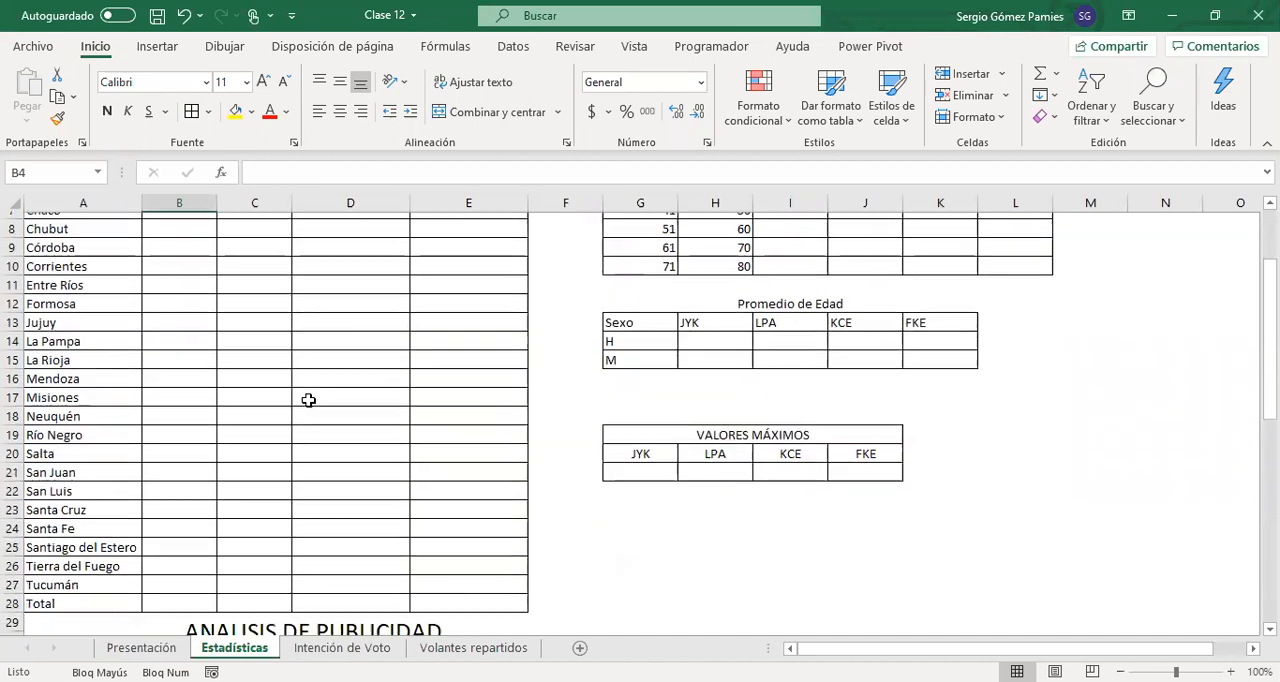
left_click(184, 357)
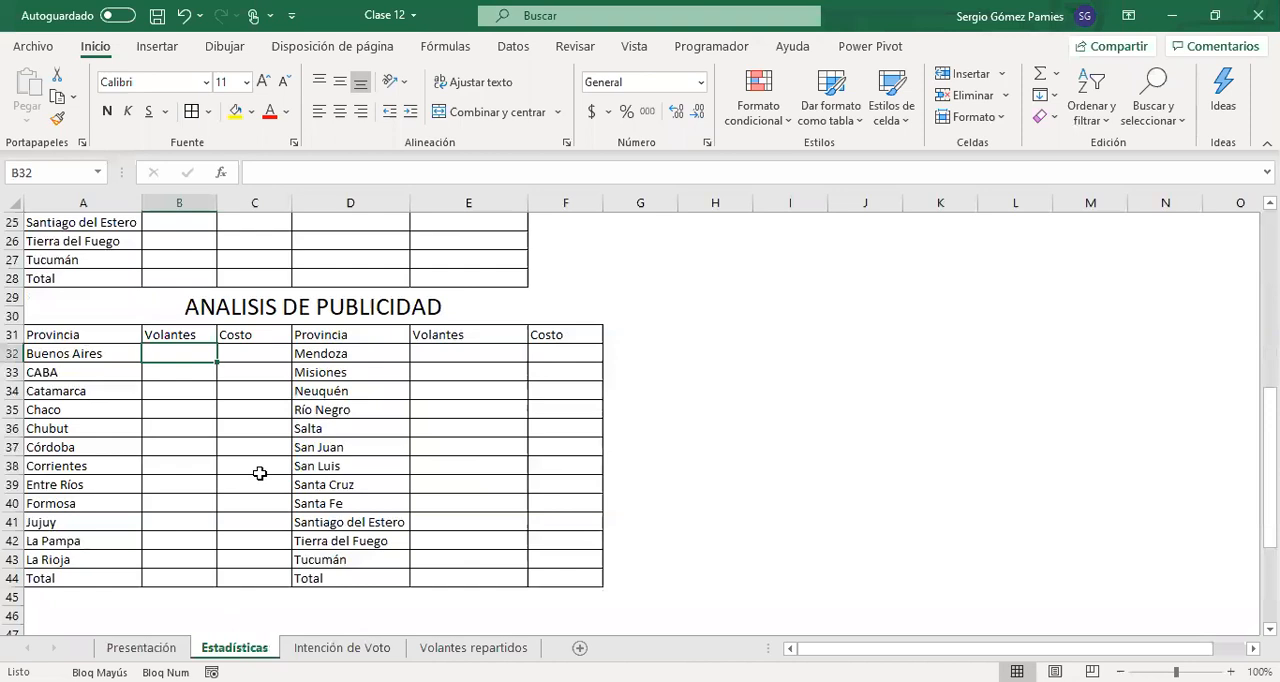
left_click(473, 647)
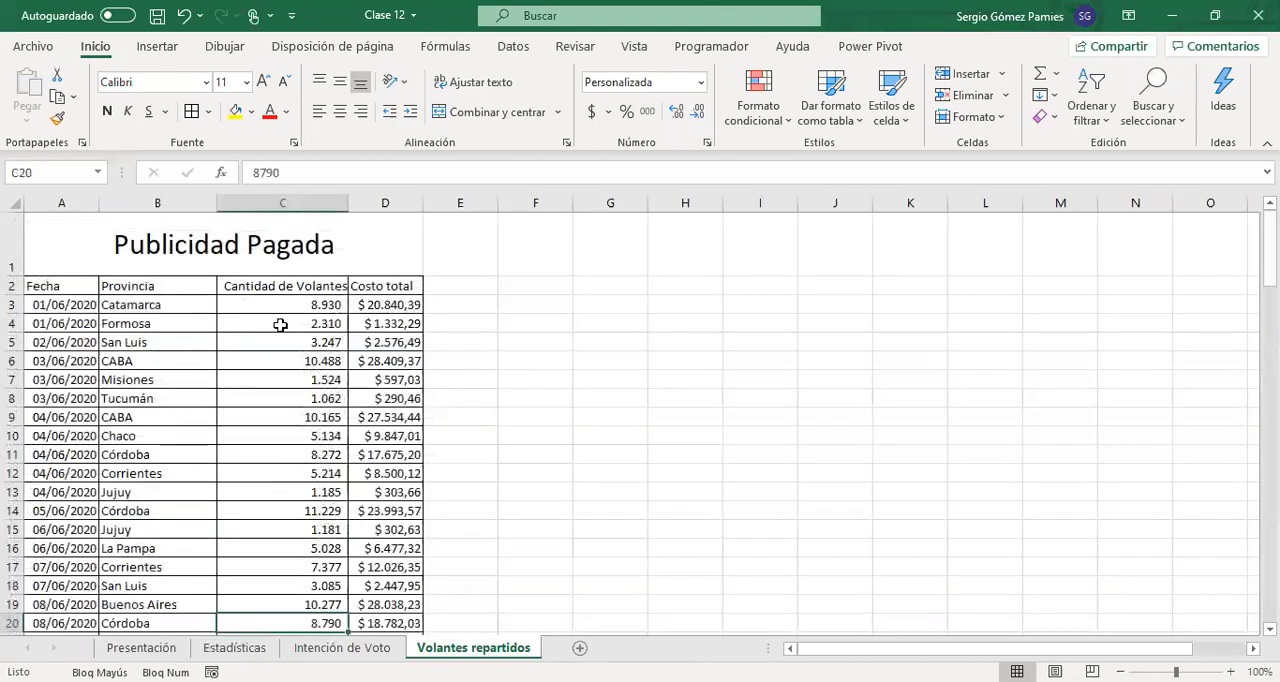
left_click(175, 309)
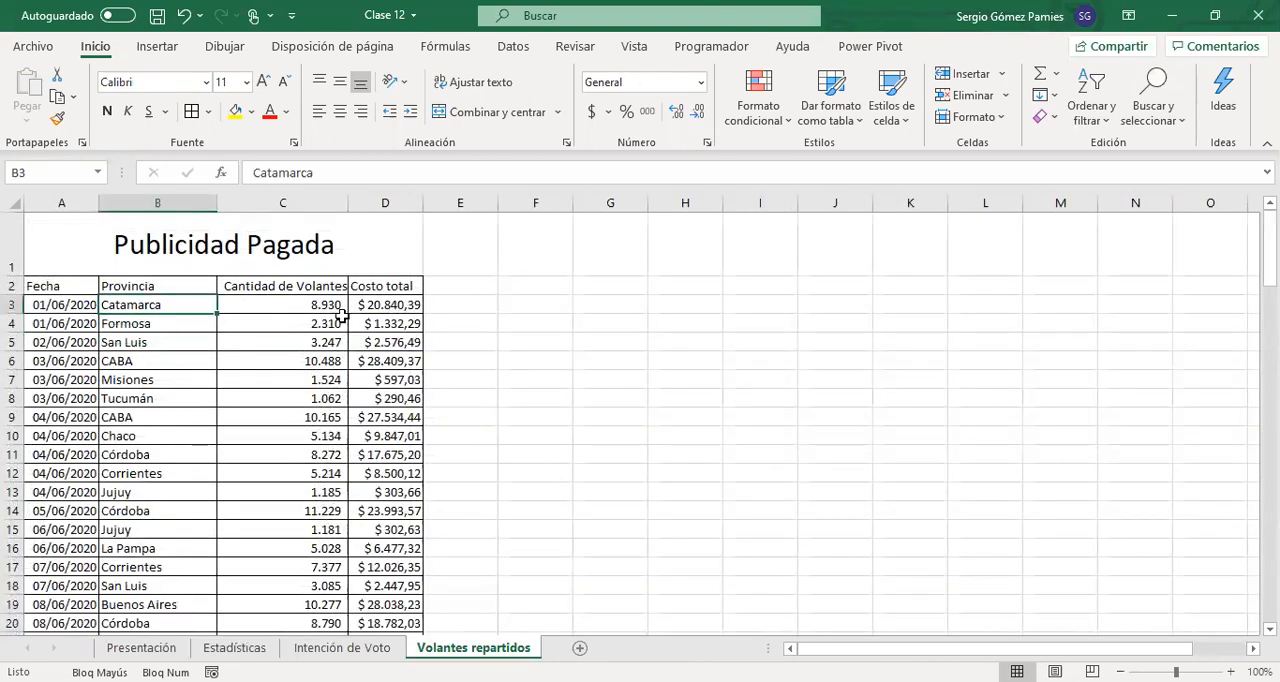
left_click_drag(327, 302, 290, 418)
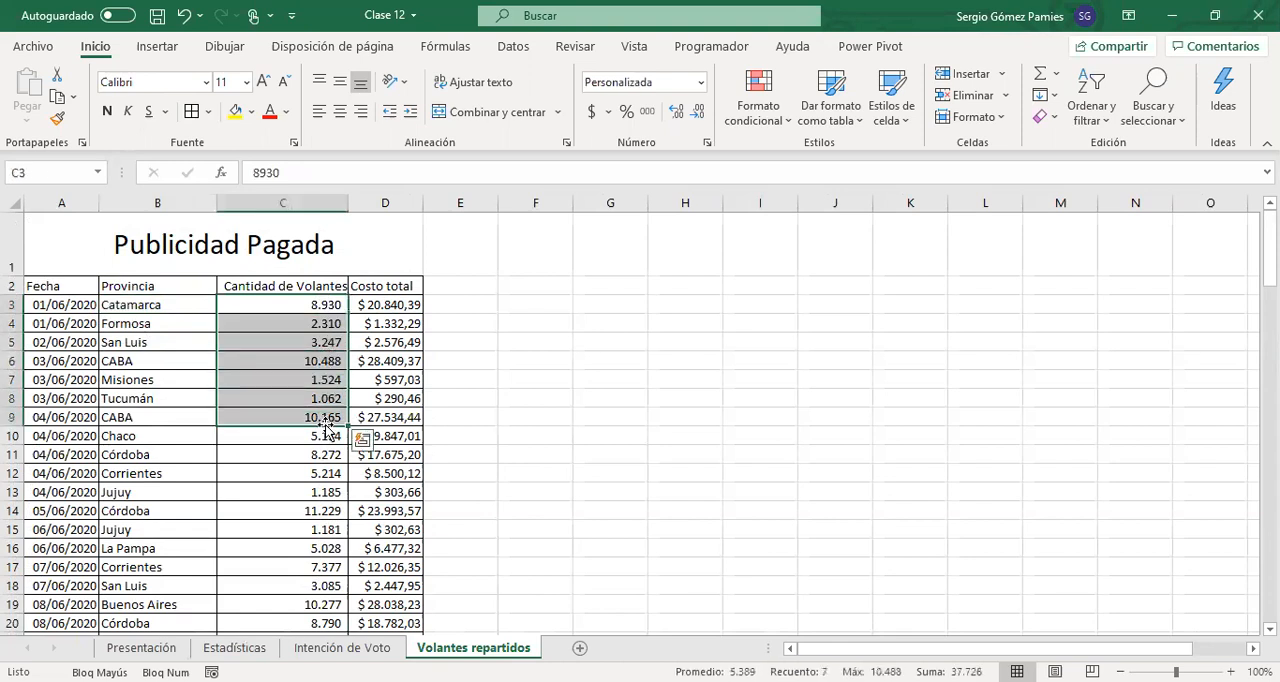
left_click_drag(290, 302, 322, 472)
left_click_drag(160, 305, 152, 483)
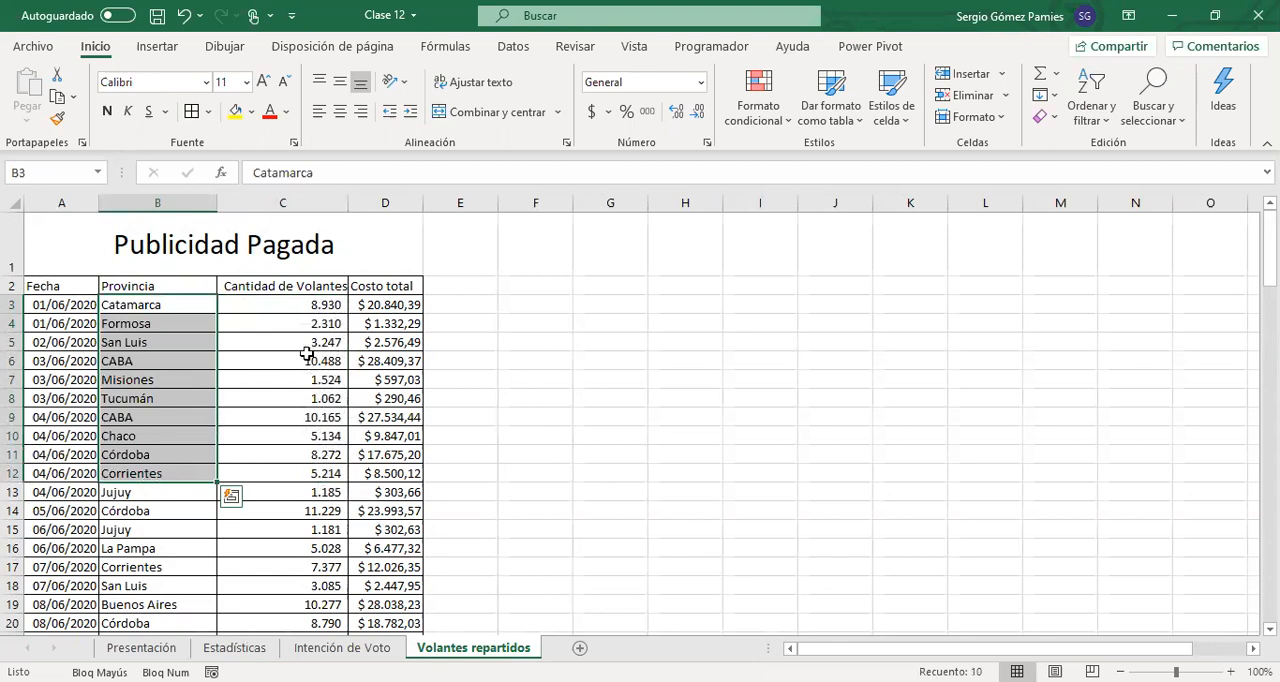
Hide the gridlines on the Volantes repartidos sheet
left_click(697, 300)
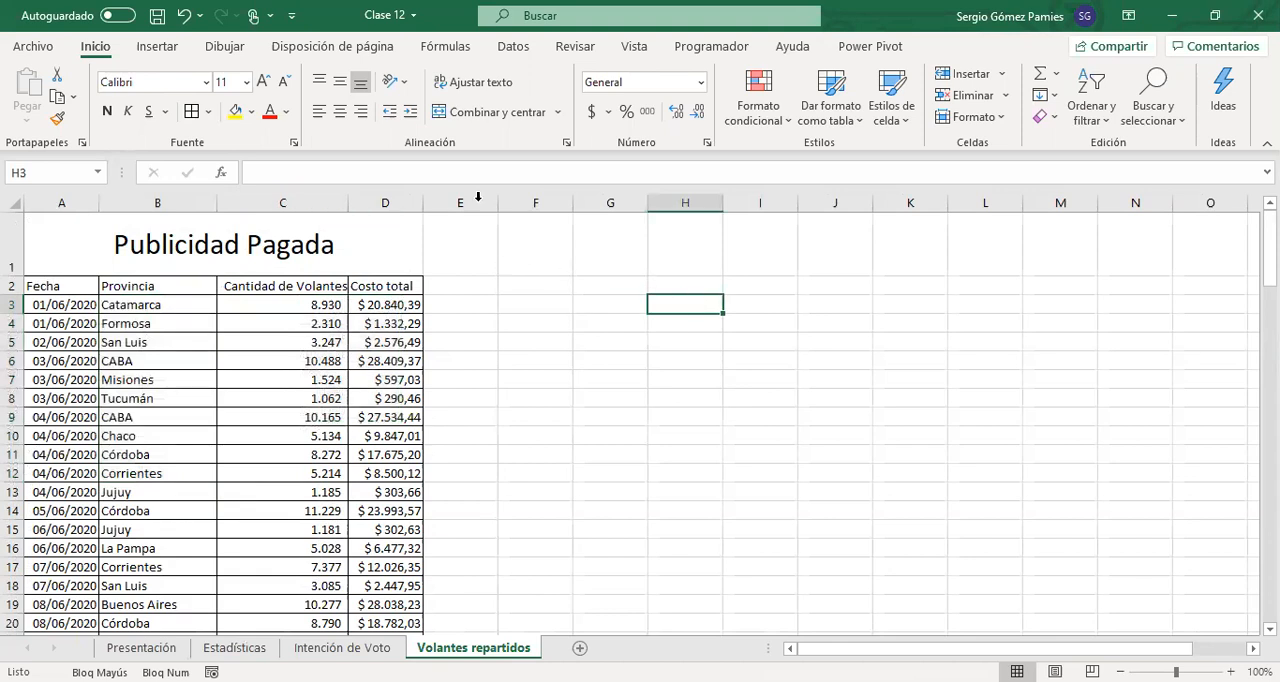
left_click(634, 48)
left_click(566, 116)
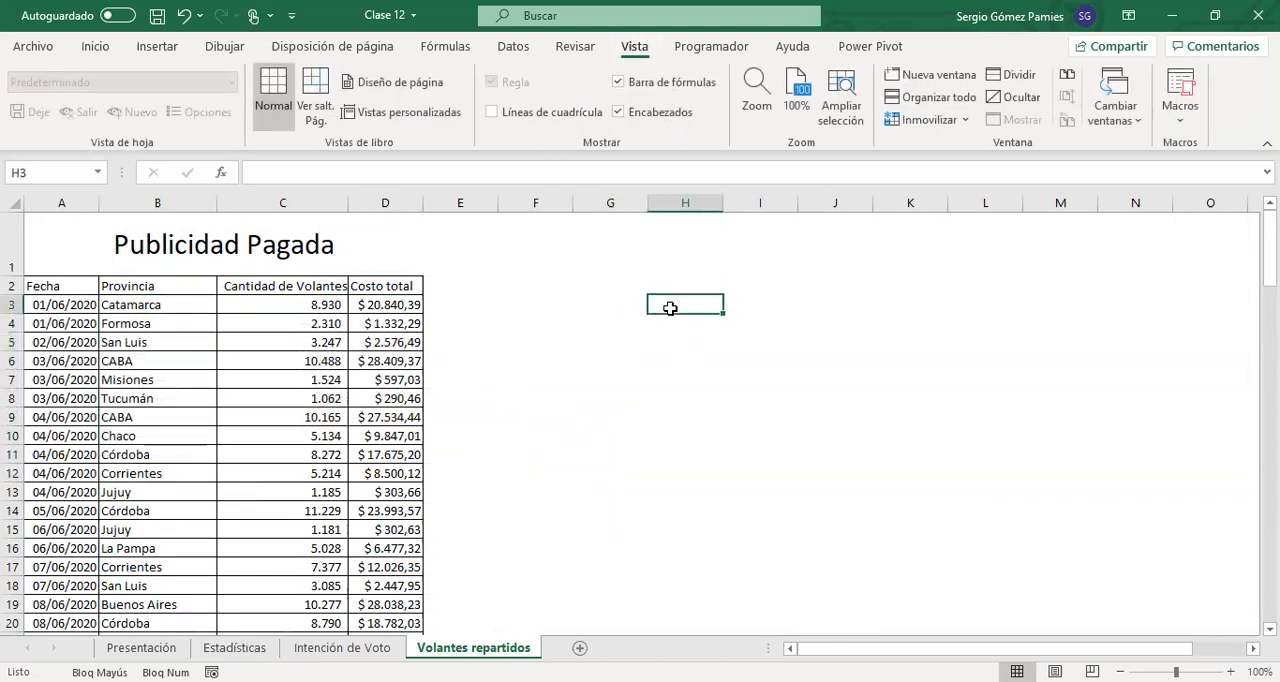
Enter SUMAR.SI in H3 and SUMAR.SI.CONJUNTO in H4, and widen column H to fit both names
type("SU")
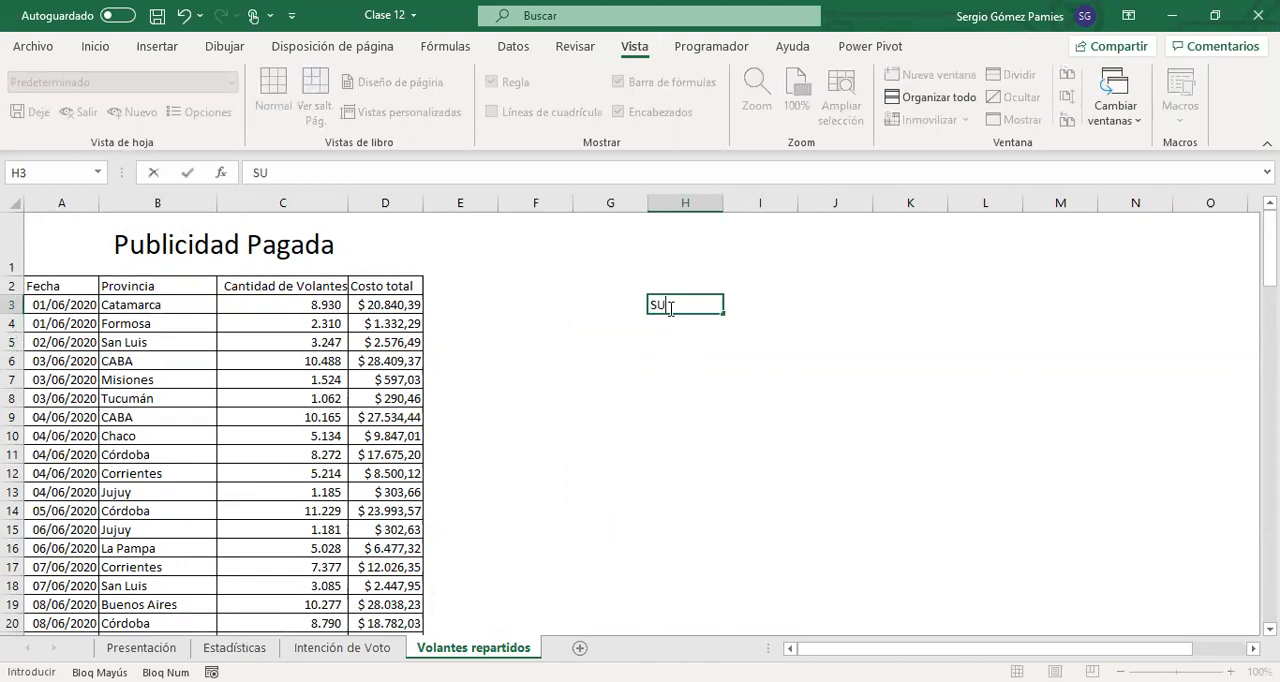
type("SUMAR.SI")
key("Return")
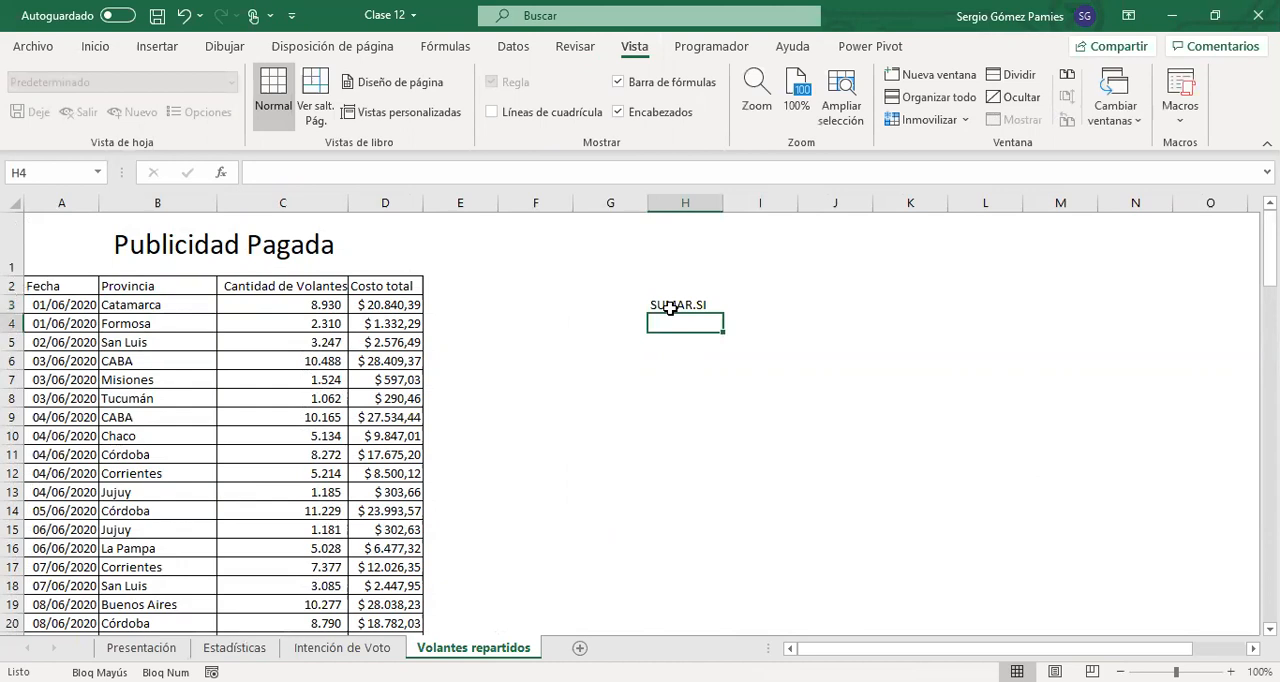
type("SUMAR.SI.CONJUNTO")
key("Return")
left_click(670, 306)
left_click_drag(723, 203, 802, 203)
Enter ARGUMENTO 1 in I2, extend the series through ARGUMENTO 3 in K2, and fit columns I to K to the headings
left_click(826, 286)
type("A")
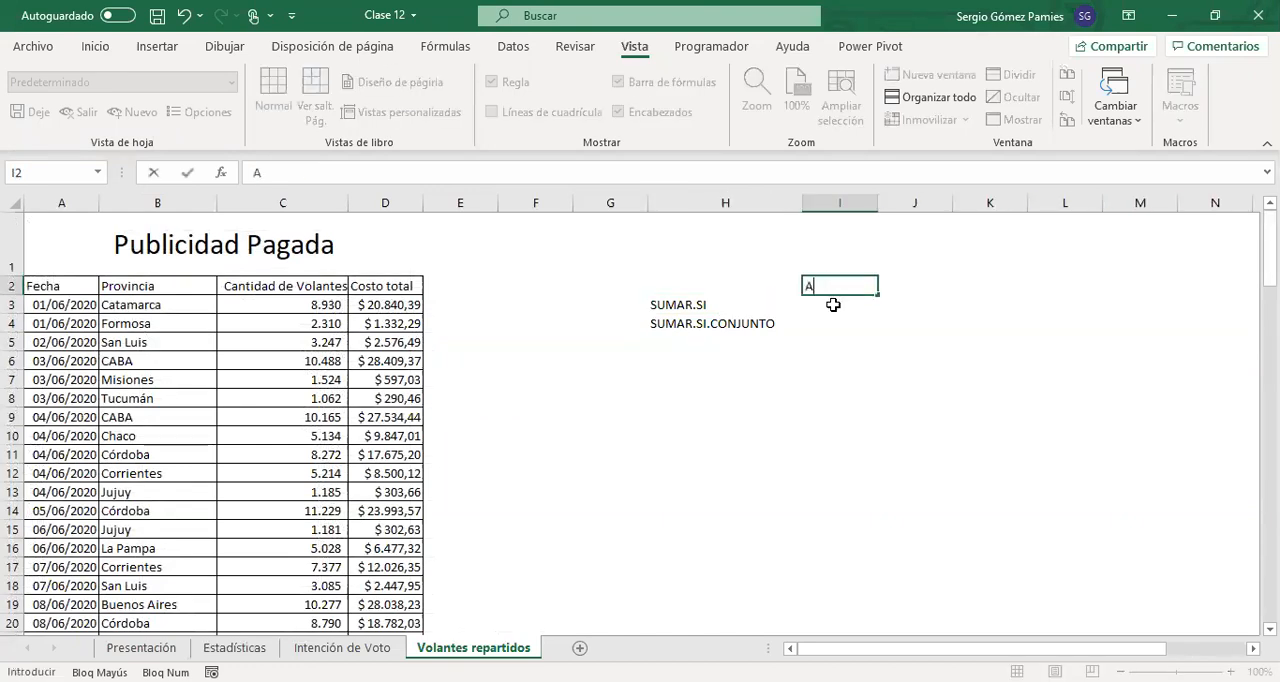
type("RGUMENTO 1")
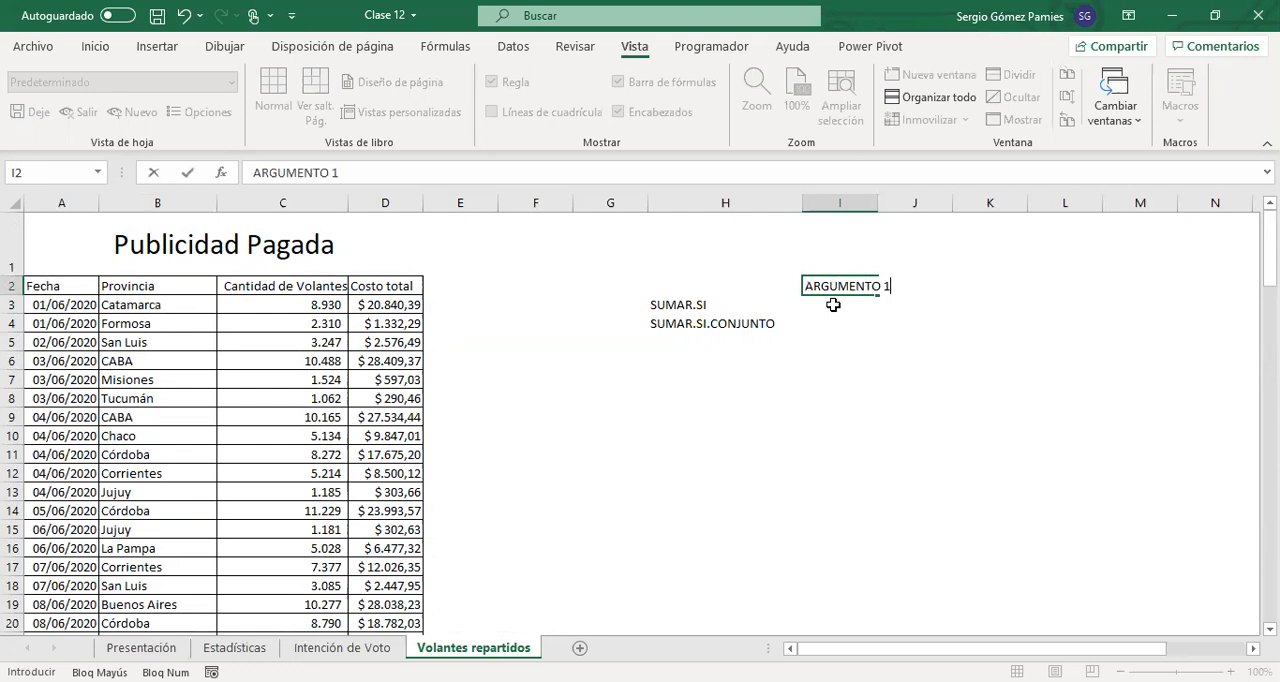
key("Return")
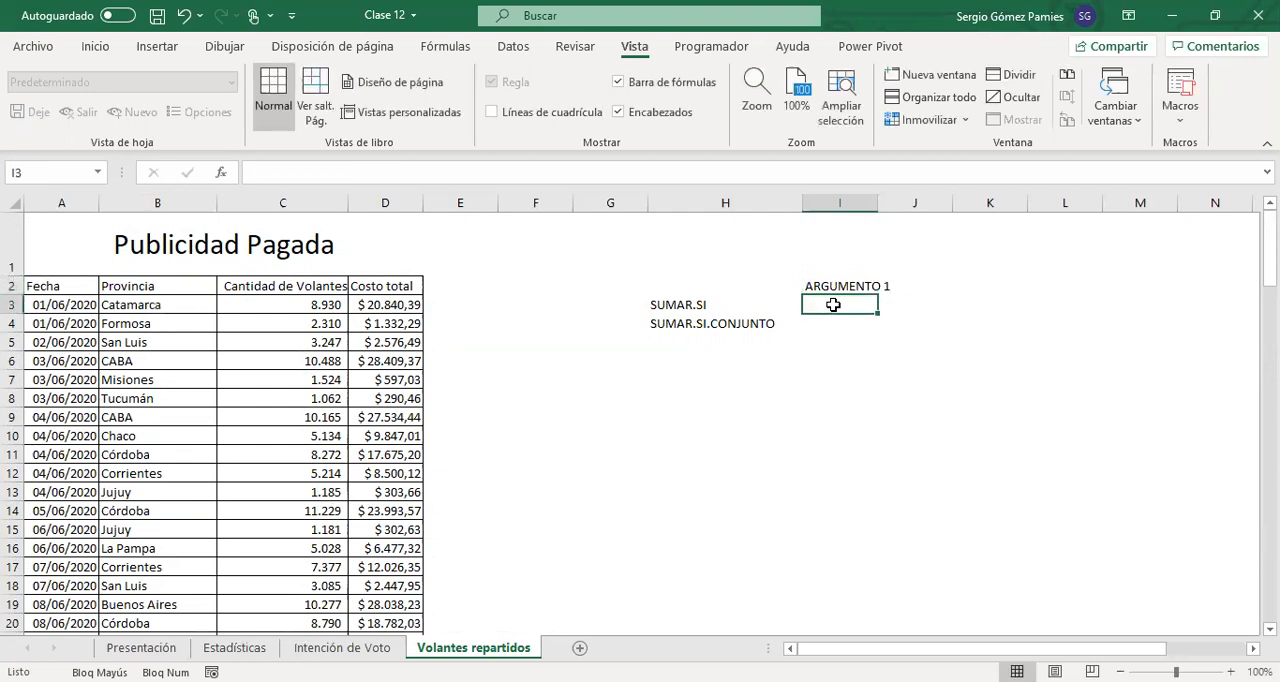
double_click(874, 201)
left_click(876, 283)
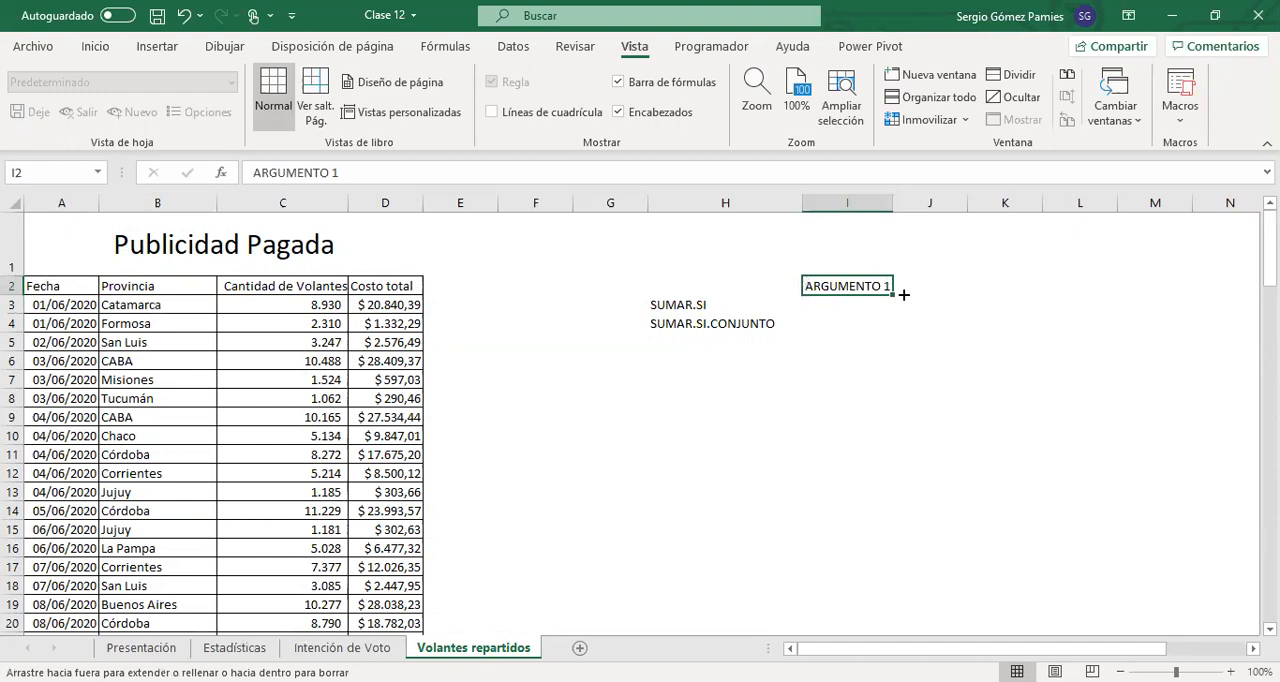
left_click_drag(903, 294, 1040, 293)
left_click(886, 379)
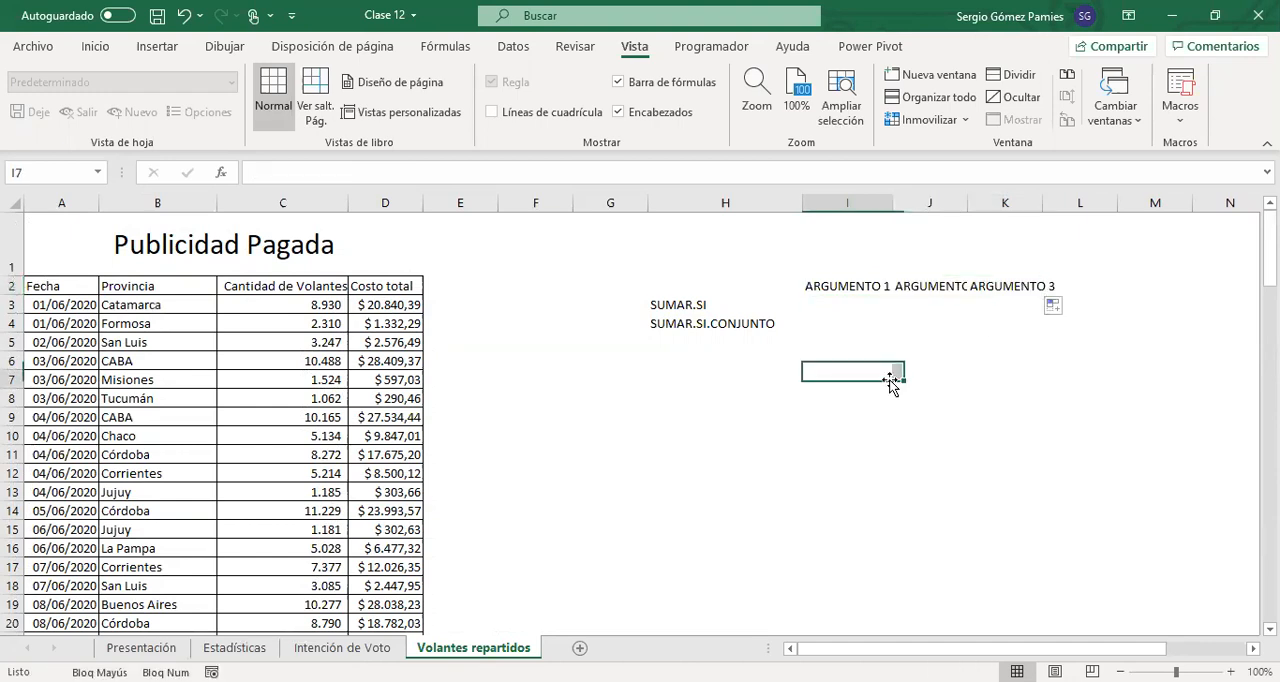
double_click(964, 204)
double_click(1061, 202)
Fill the SUMAR.SI row with RANGO CRITERIO, CRITERIO and RANGO SUMA in I3:K3, and fit column I to its text
left_click(868, 306)
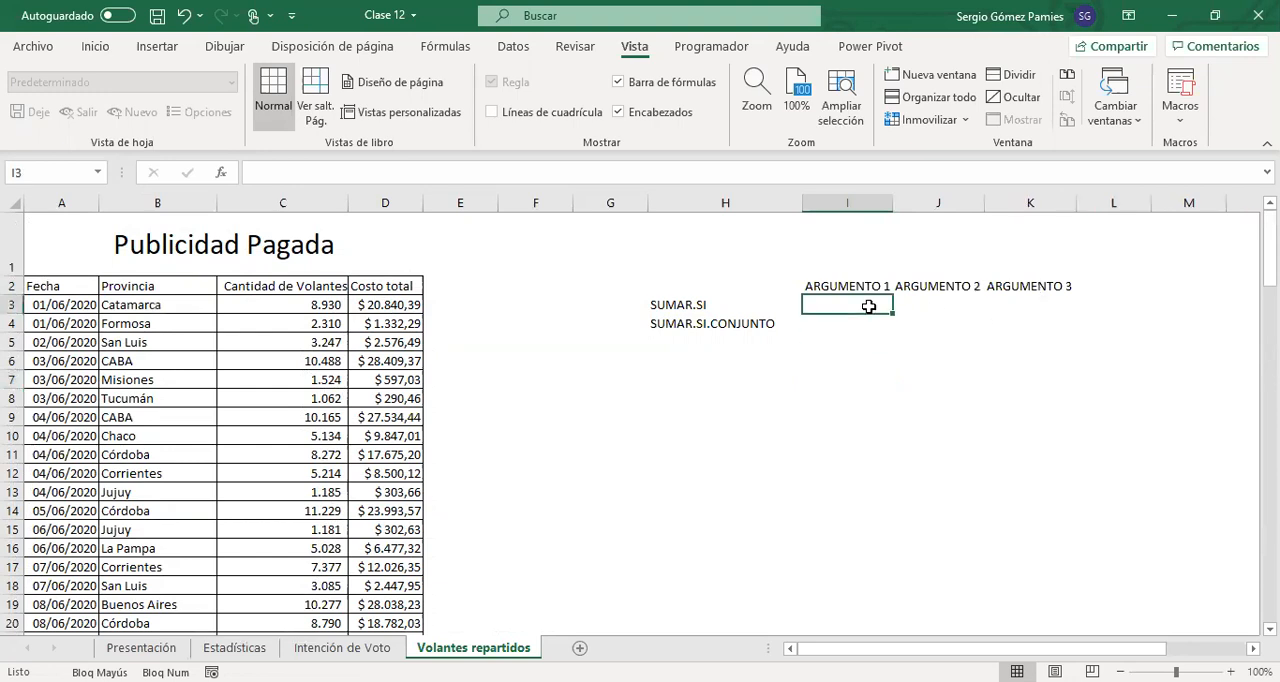
left_click(700, 304)
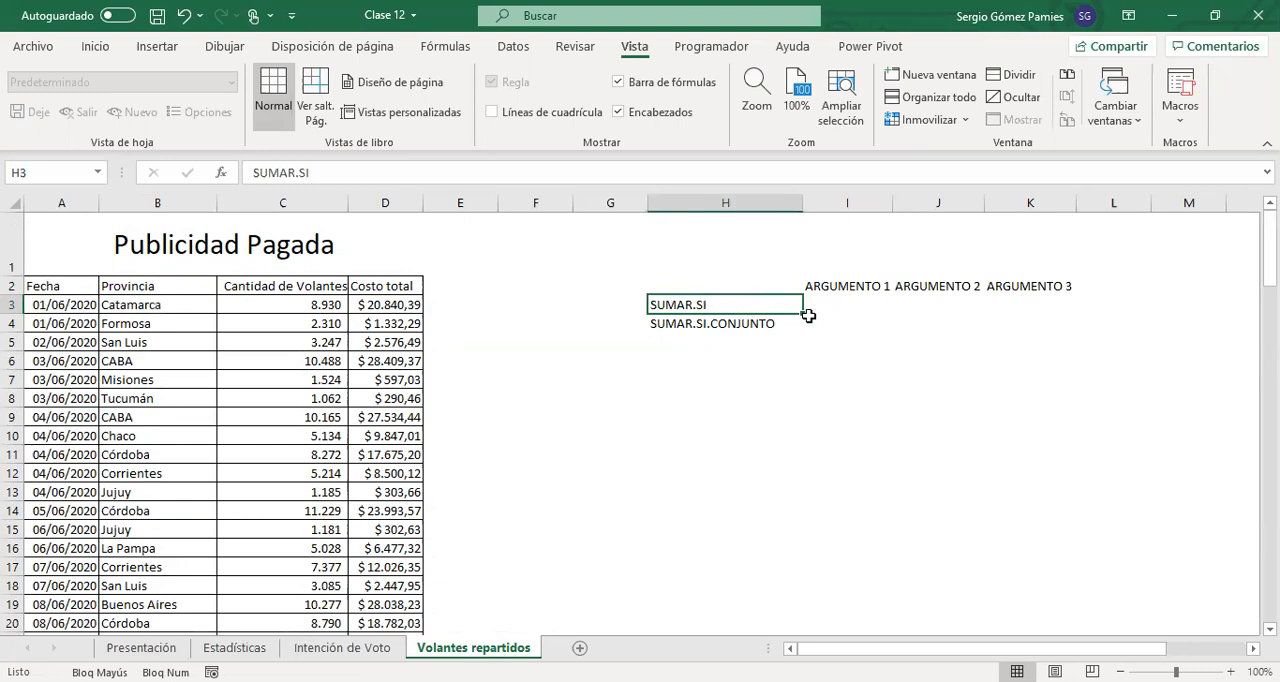
left_click(850, 303)
type("RANG")
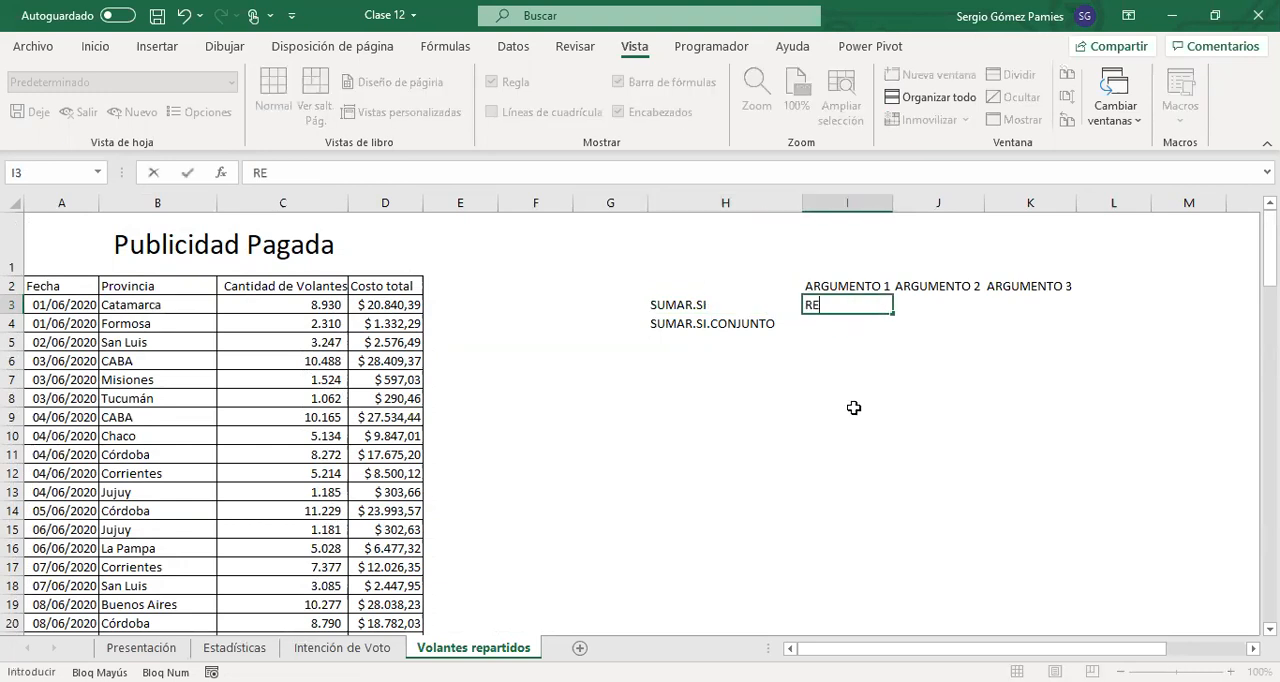
type("O CRITERIO")
key("Tab")
type("CRITERIO")
key("Tab")
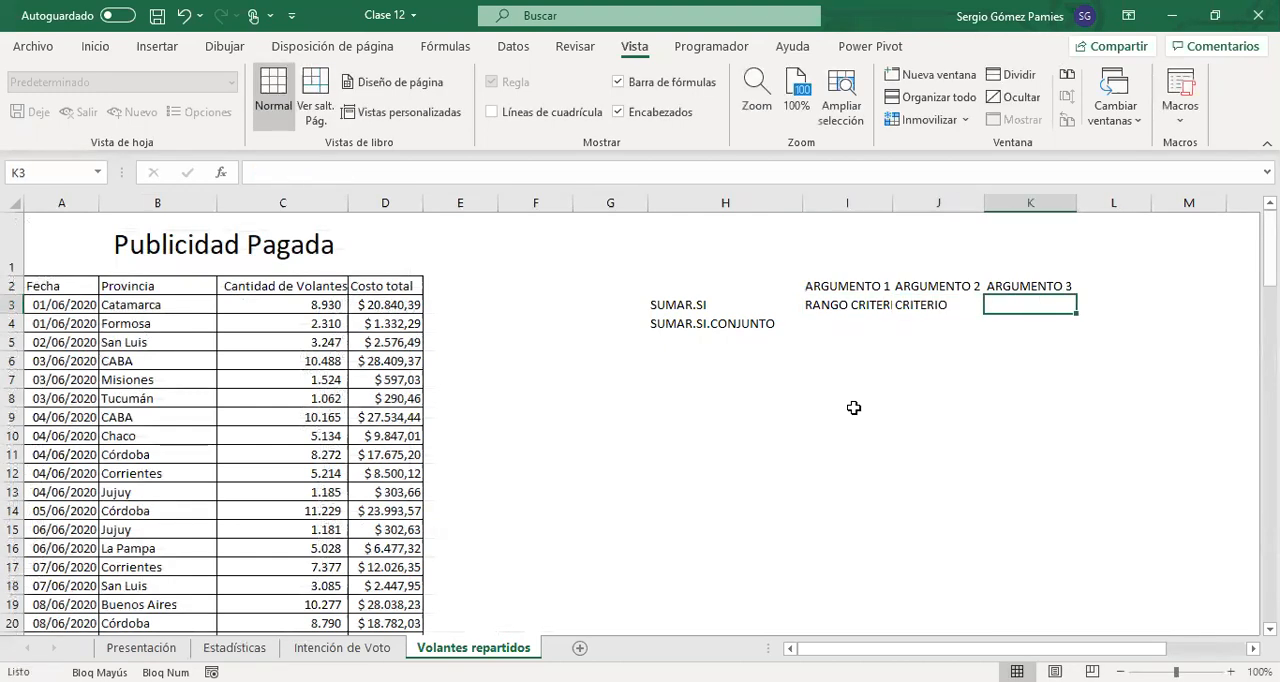
type("RANGO SUMA")
key("Return")
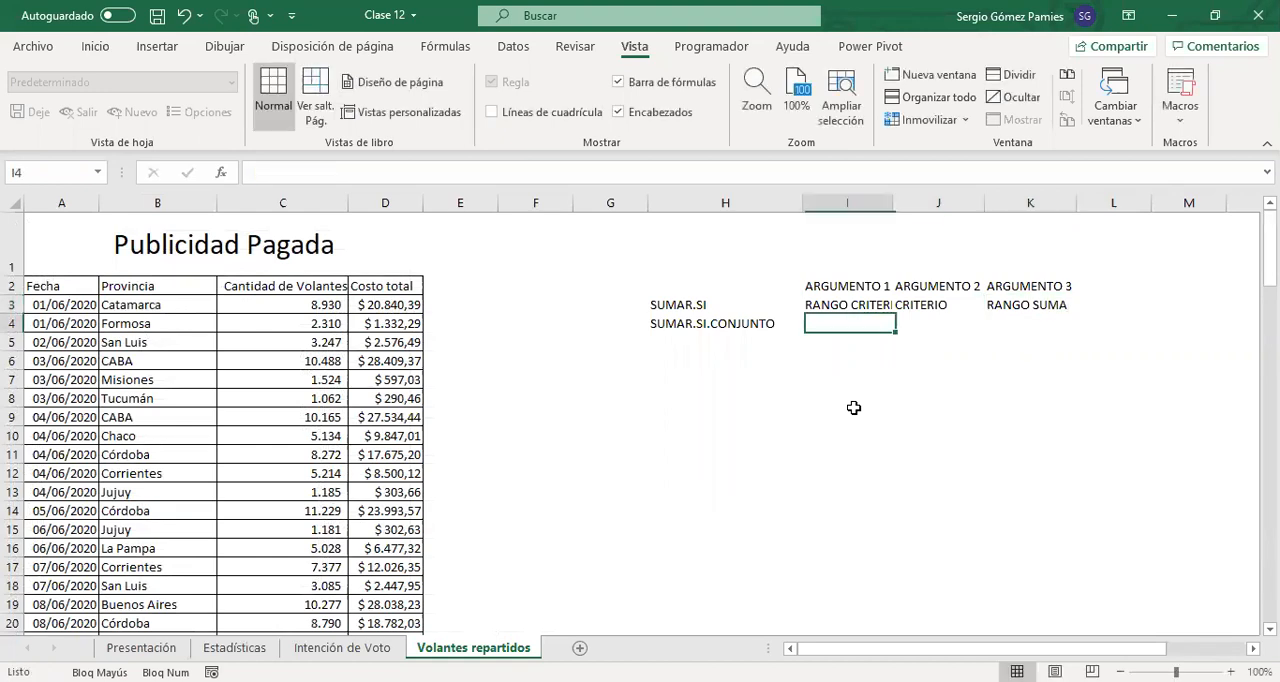
double_click(894, 207)
Compare the SUMAR.SI arguments with the flyer quantity and province columns and the Buenos Aires criterion cell on the Estadísticas sheet
left_click_drag(737, 306, 1063, 309)
left_click(697, 300)
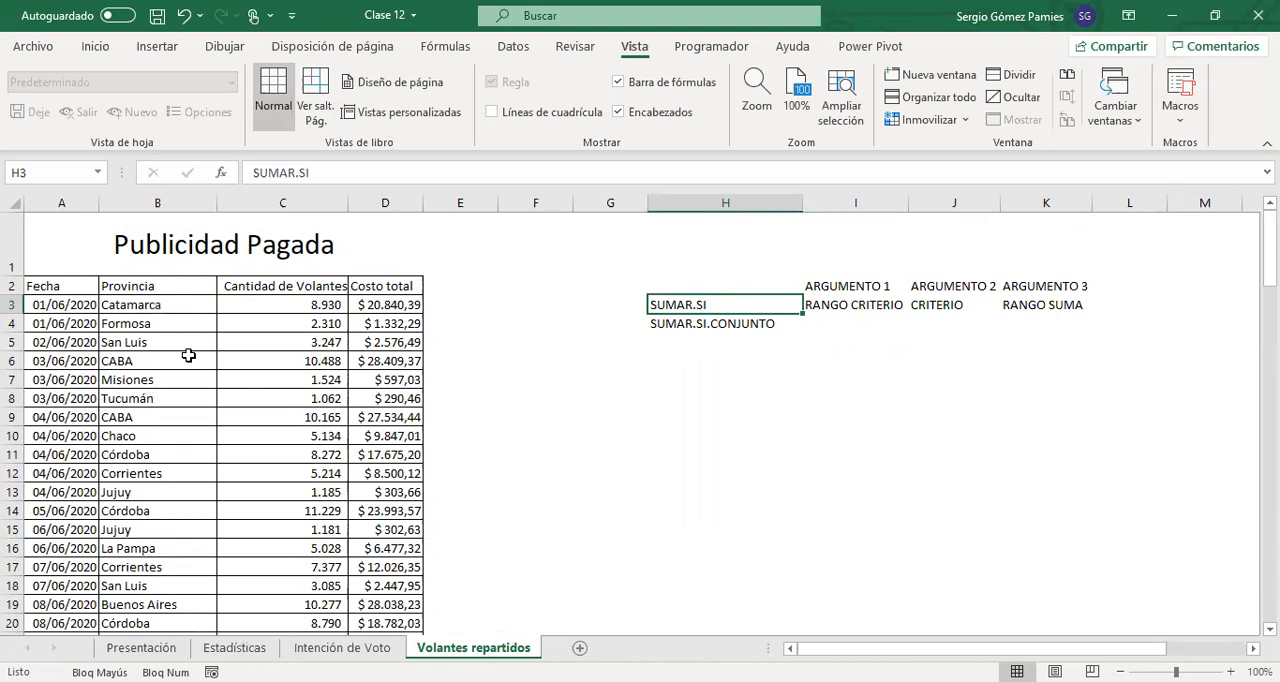
left_click_drag(320, 305, 335, 586)
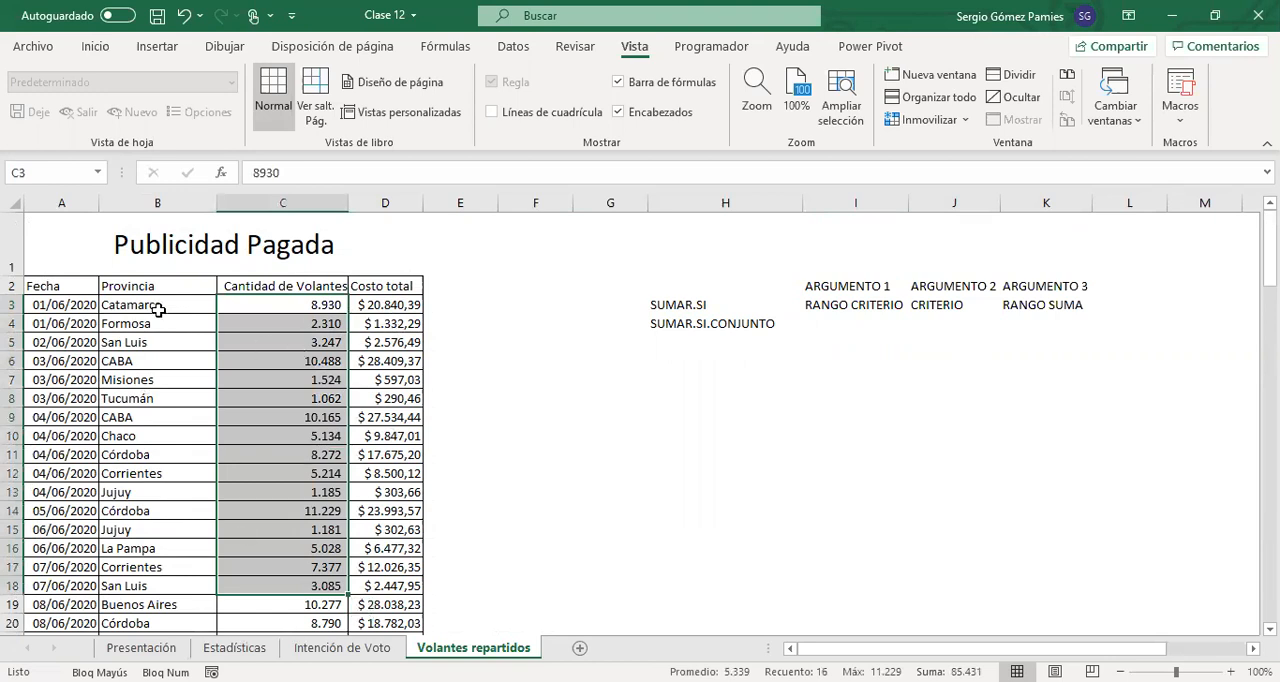
left_click_drag(142, 311, 150, 436)
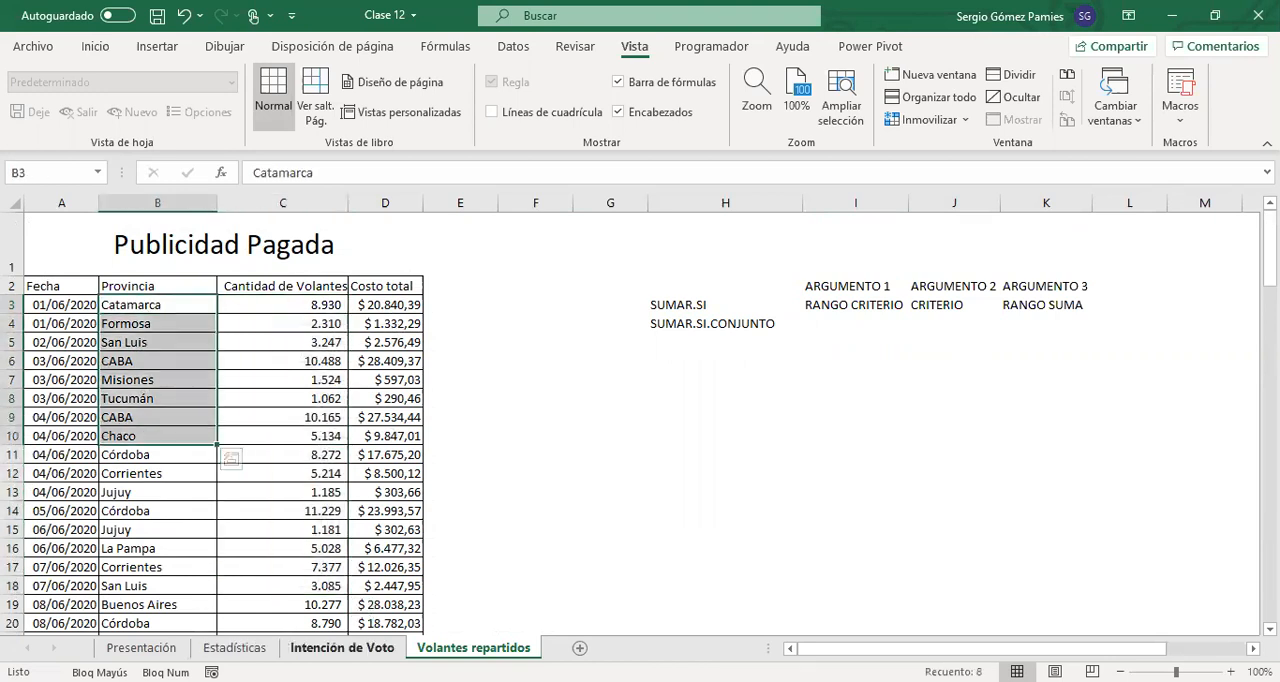
left_click(234, 648)
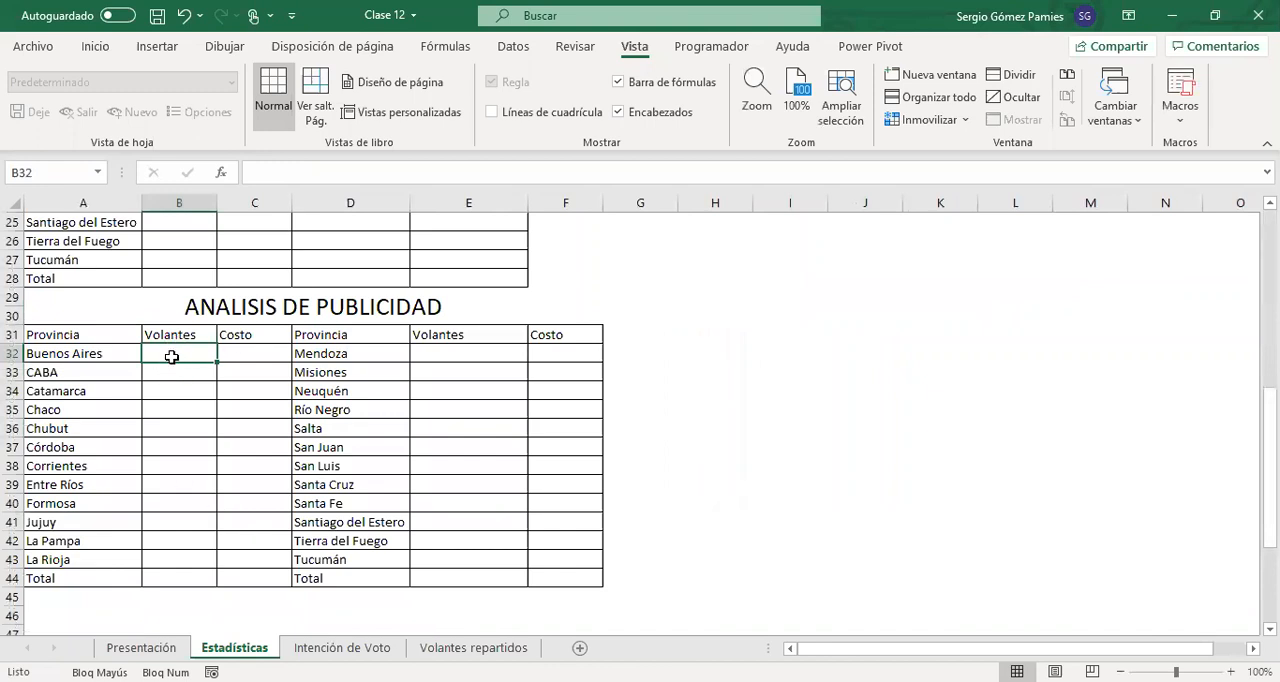
left_click(70, 358)
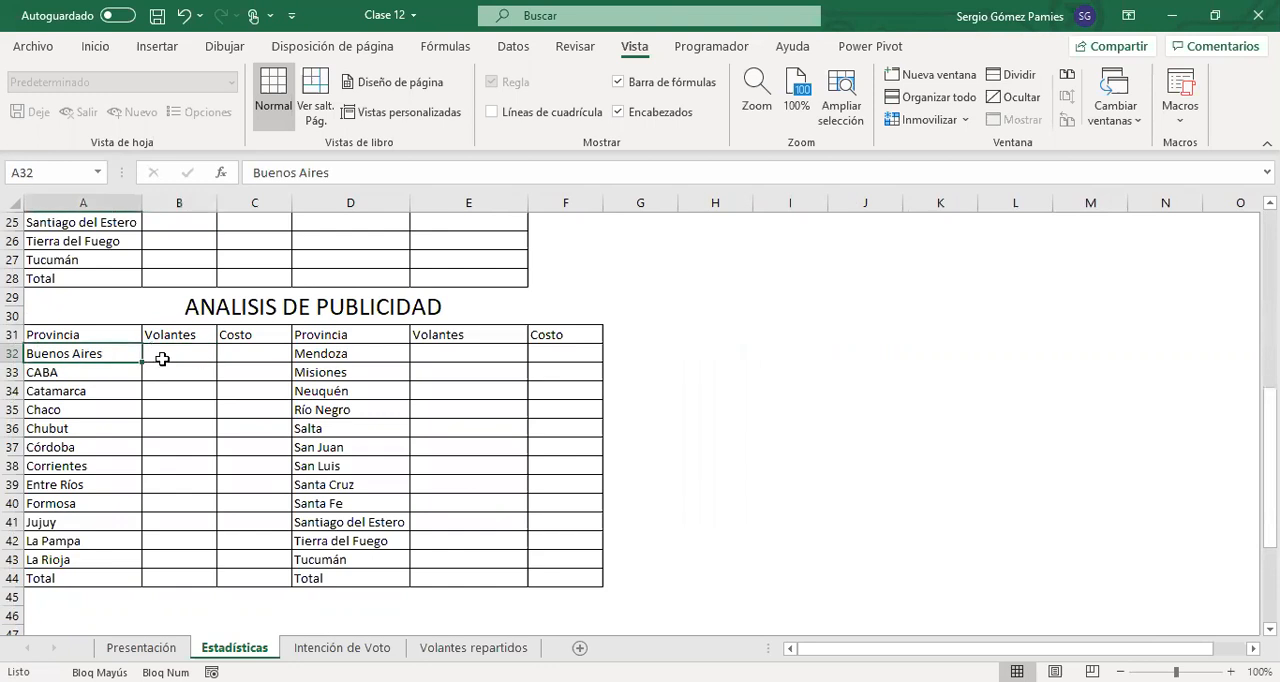
left_click(162, 358)
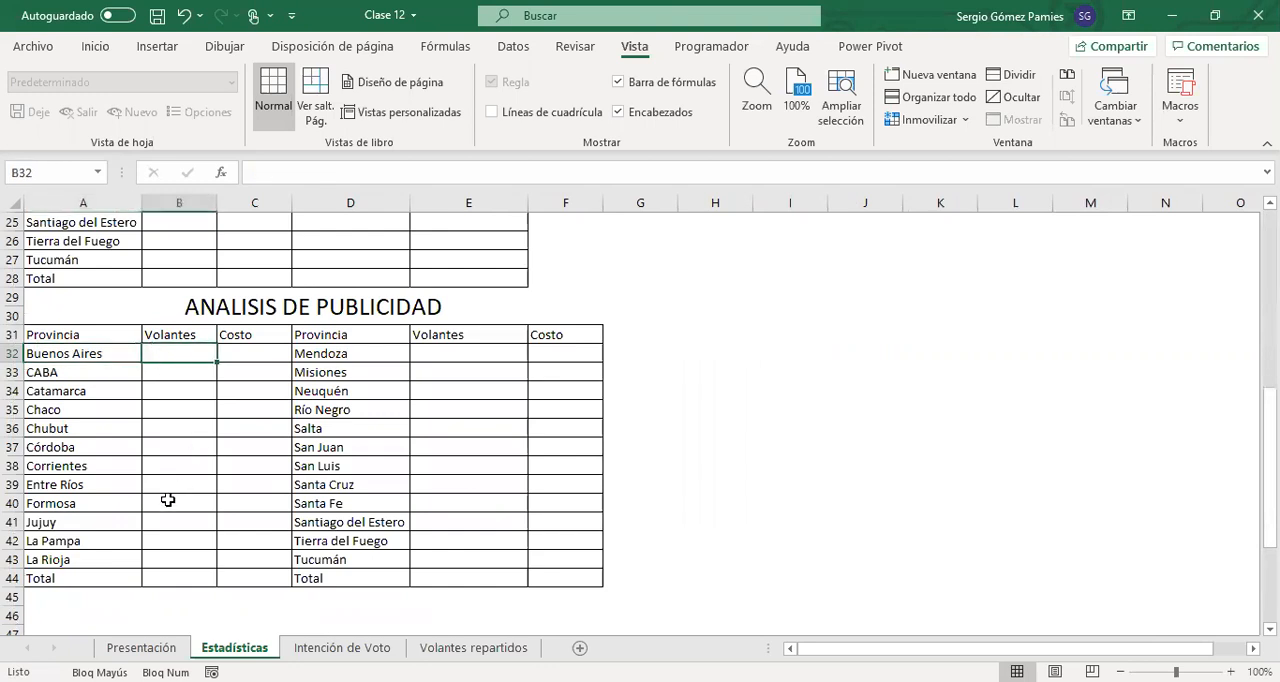
type("=")
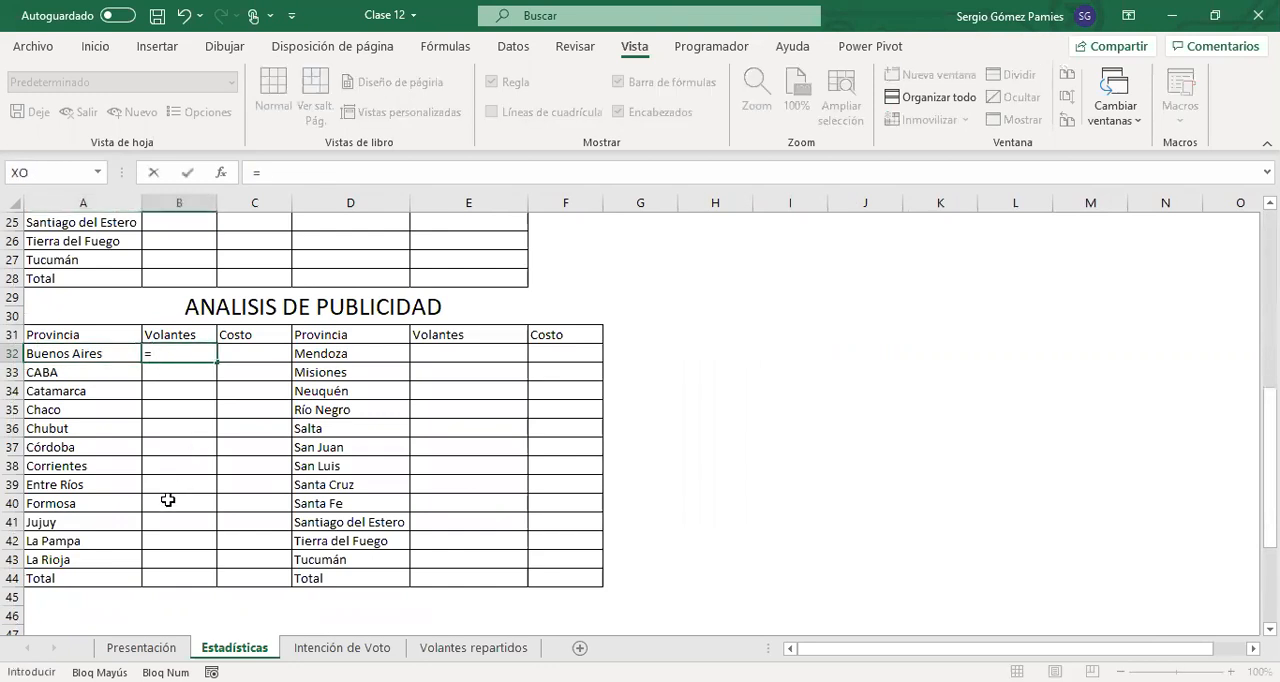
type("SUMAR.SI(")
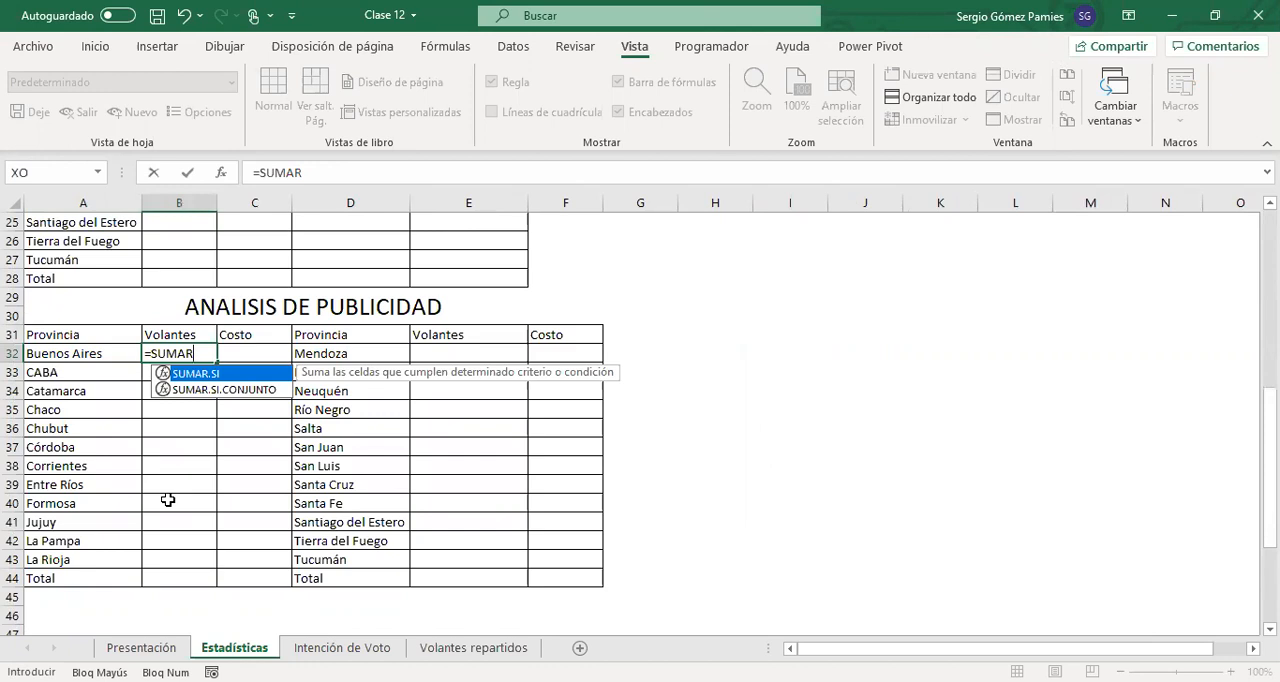
key("Tab")
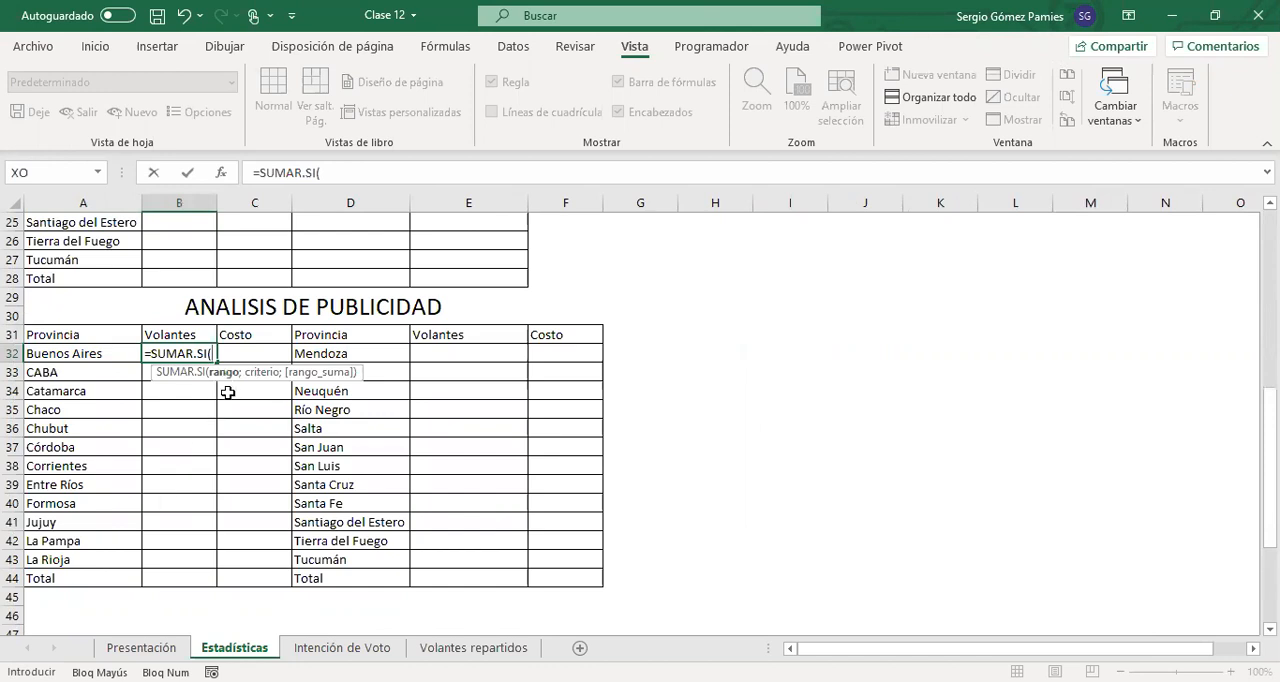
key("Escape")
Highlight the CRITERIO cell J3 on the Volantes repartidos sheet with a yellow fill
left_click(475, 647)
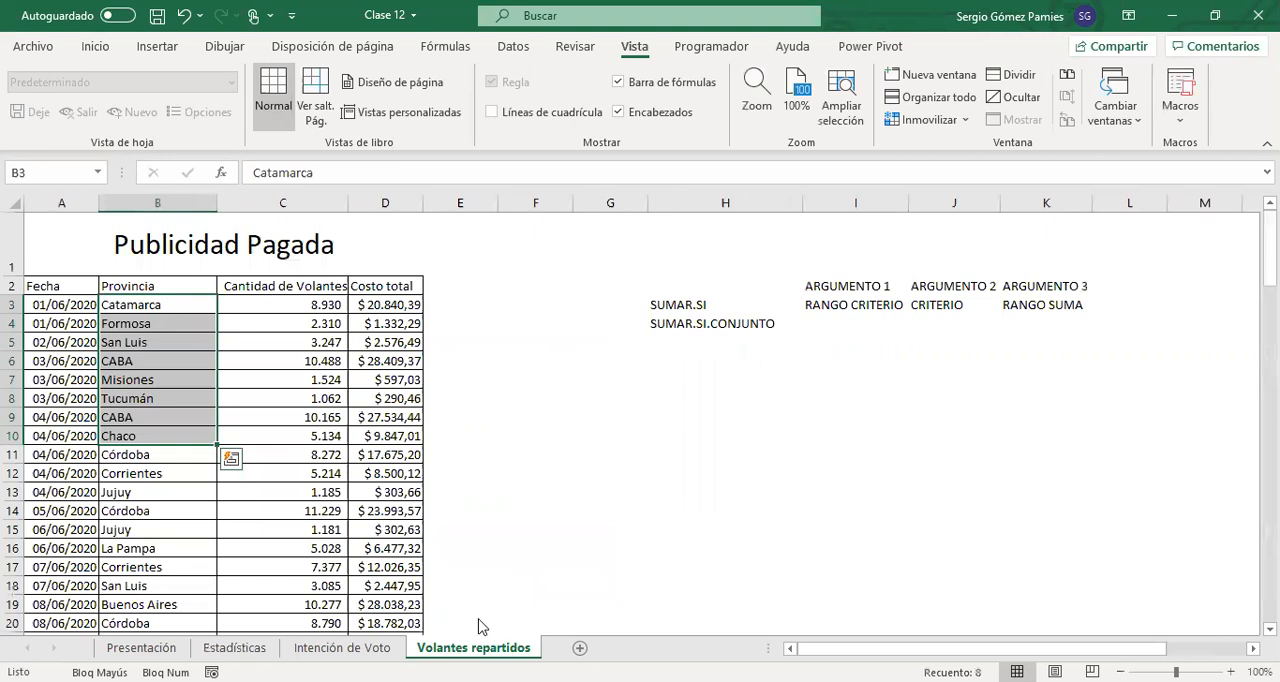
left_click(730, 337)
left_click(840, 305)
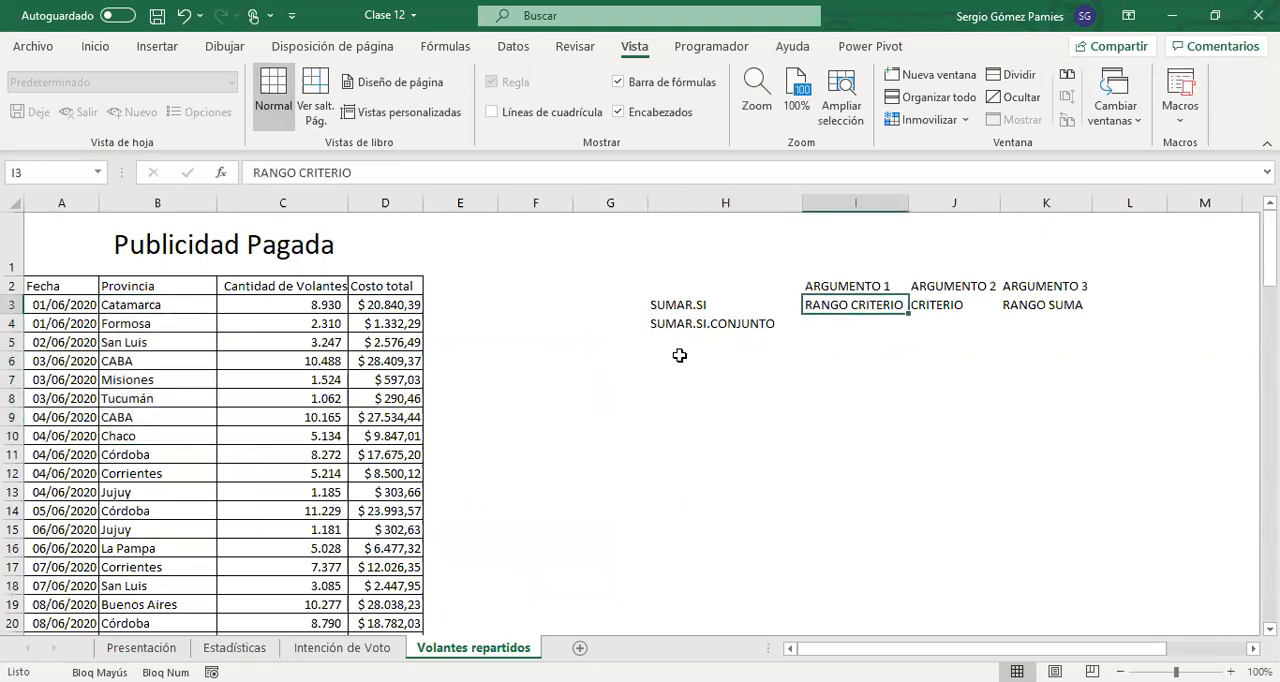
left_click(955, 310)
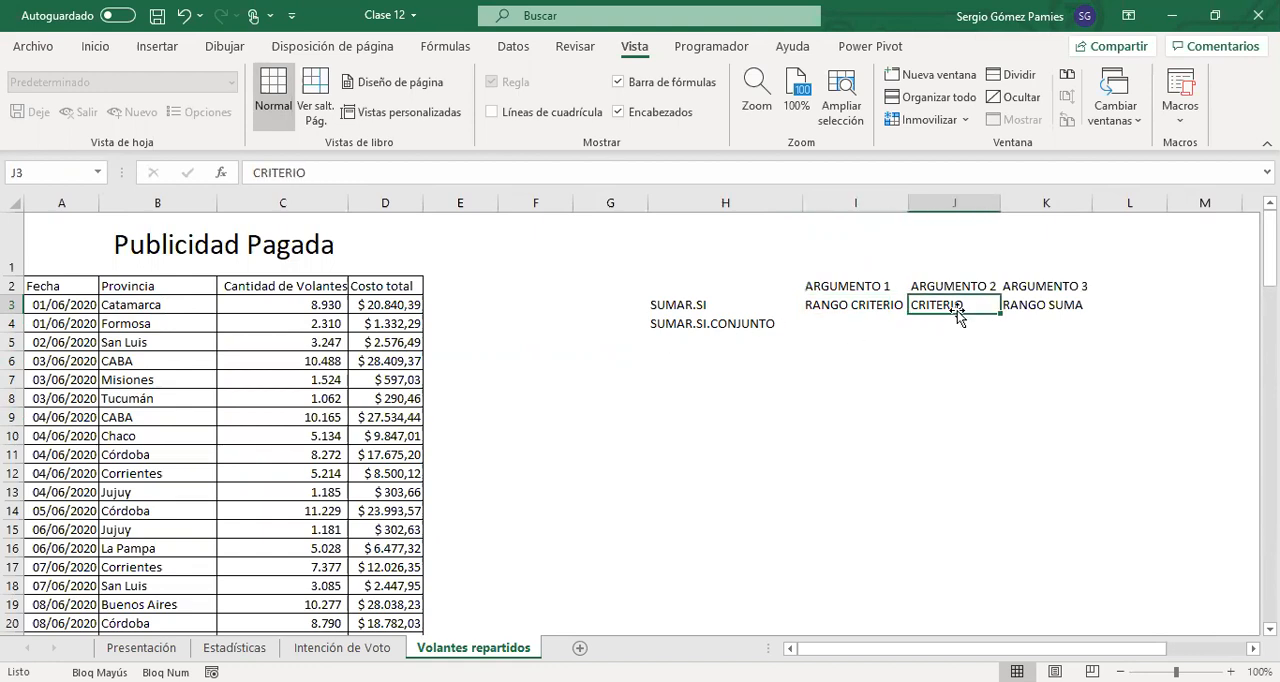
left_click(95, 46)
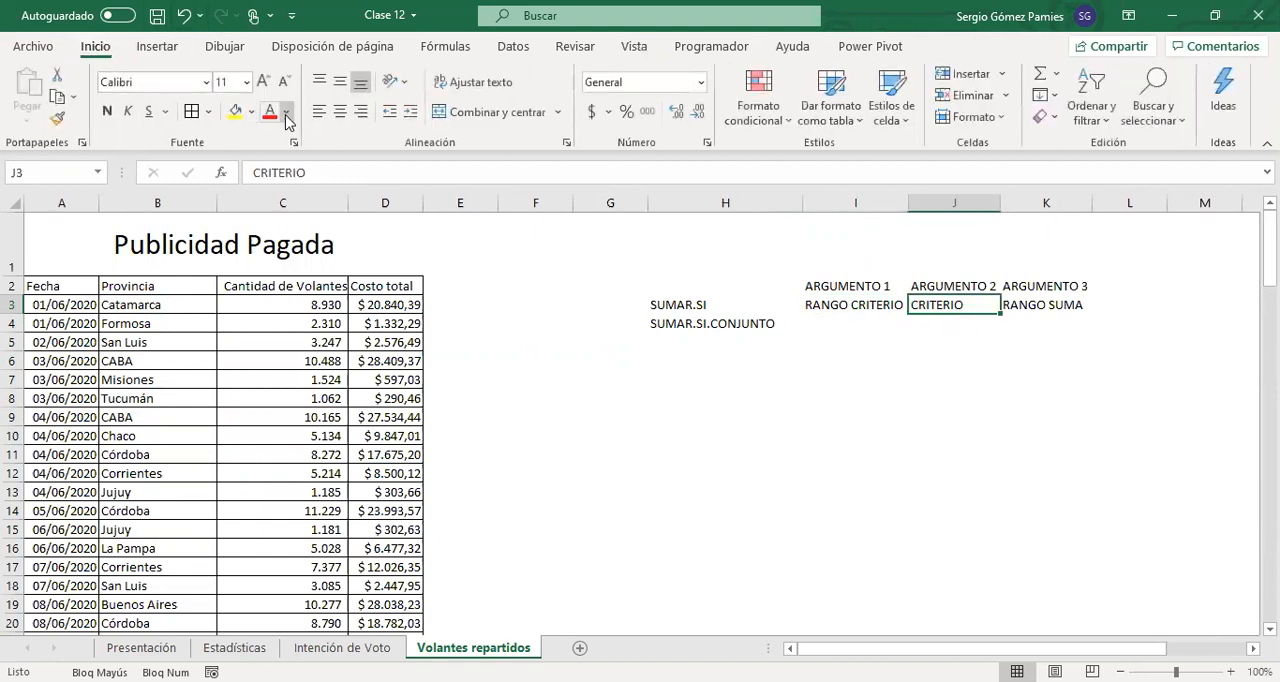
left_click(246, 118)
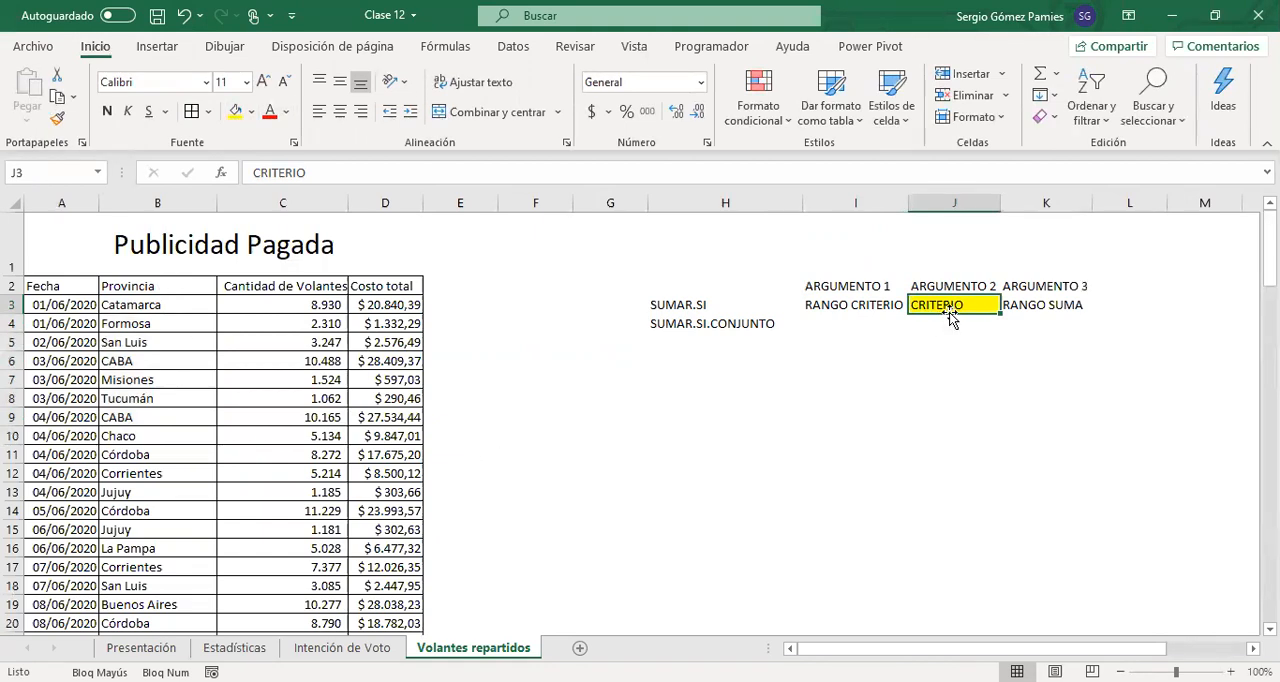
Move the SUMAR.SI.CONJUNTO label down to H5 and enter ="BUENOS AIRES" in J4 as the example criterion
left_click(688, 330)
left_click_drag(696, 342, 692, 351)
left_click(966, 327)
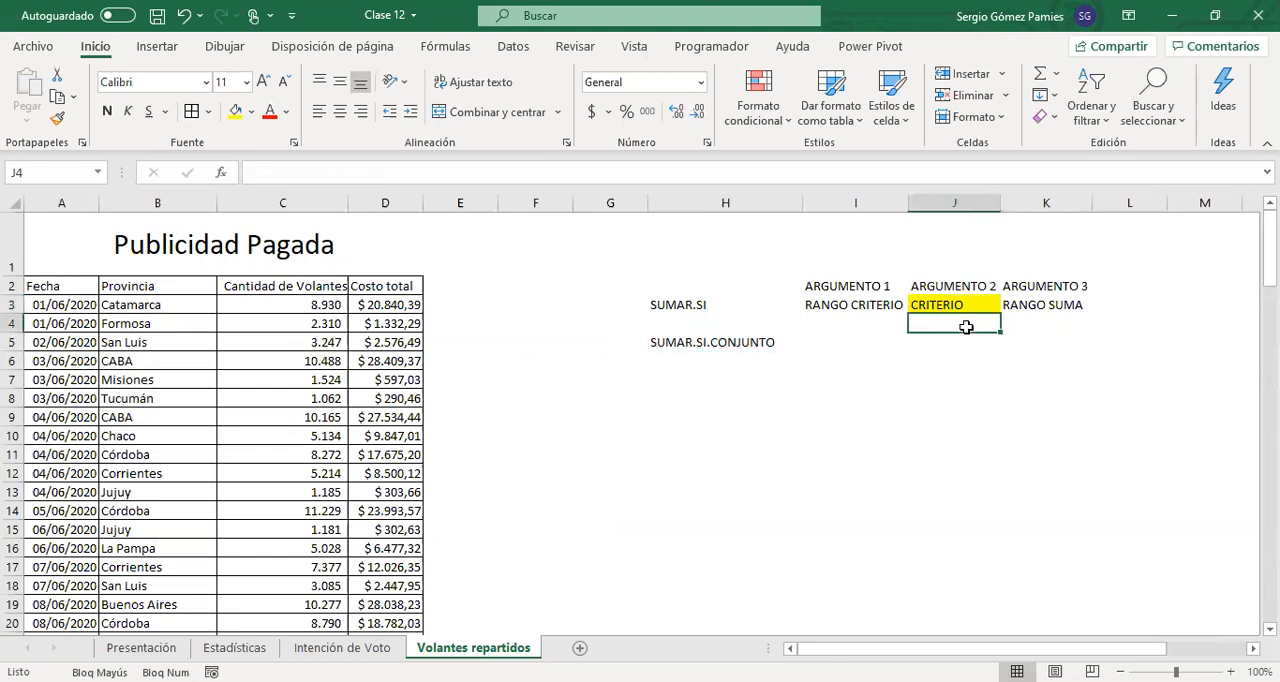
type("\"")
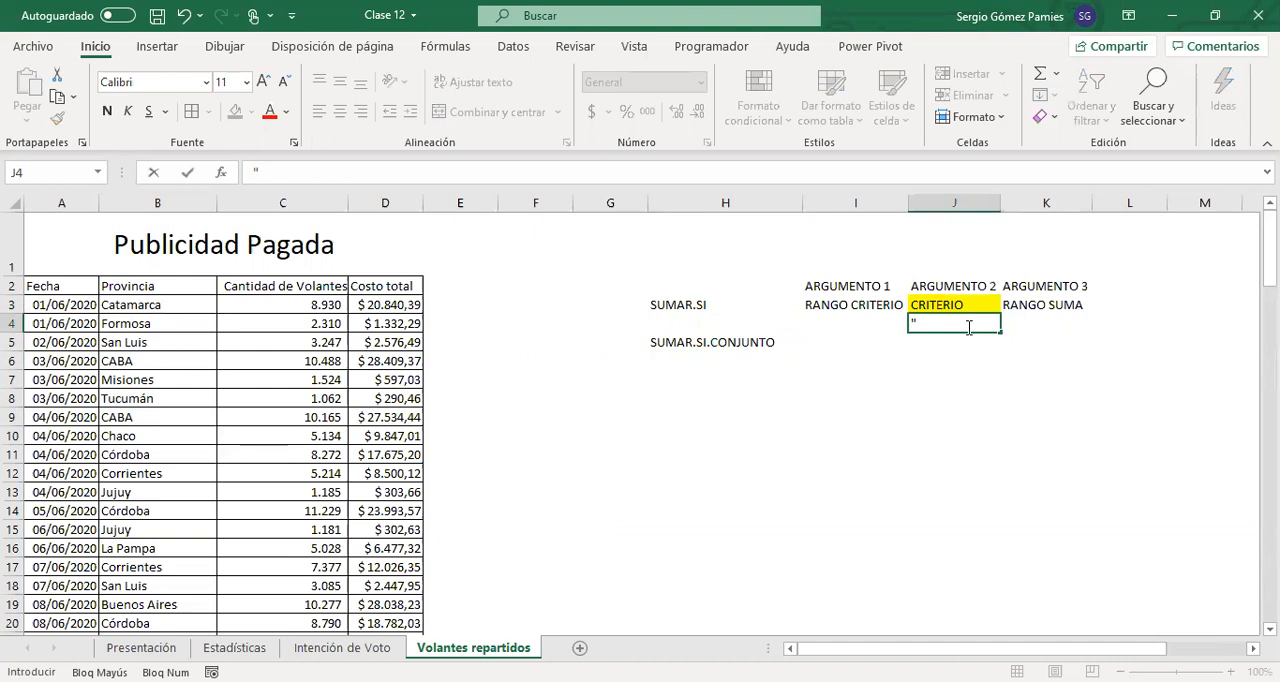
type("=\"BUENOS AIRES")
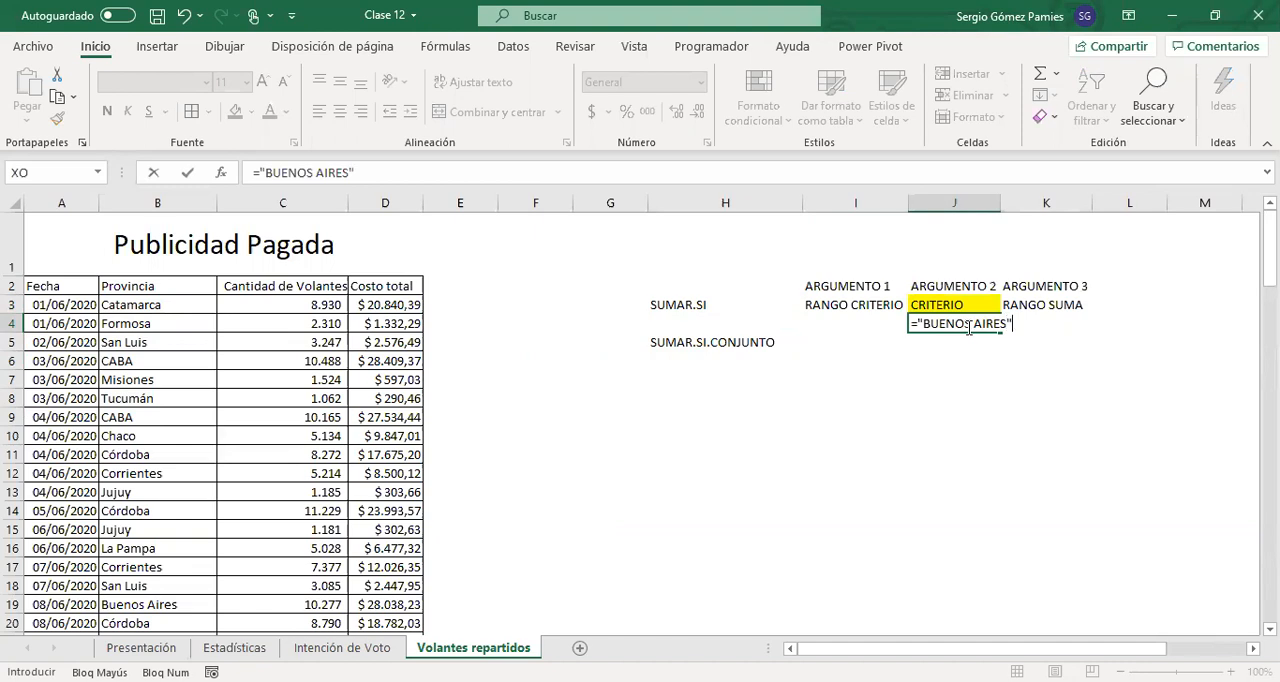
key("Return")
left_click(962, 327)
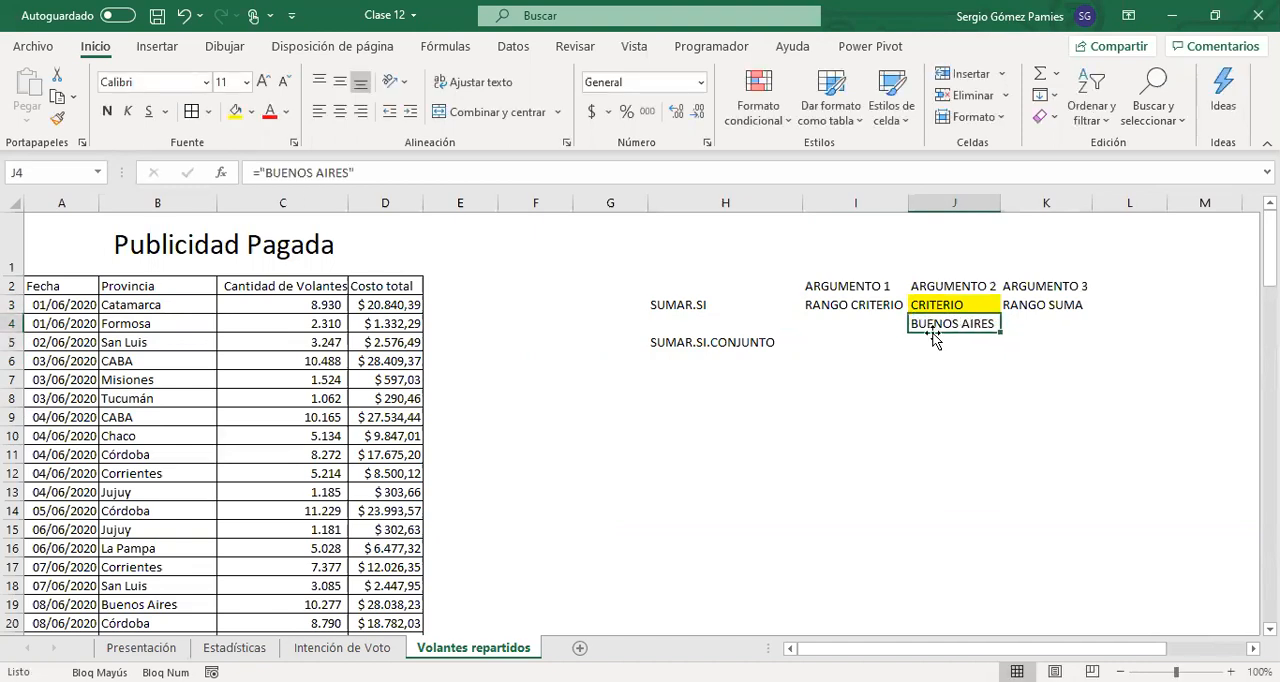
Compare the SUMAR.SI arguments with the Provincia column, examining its data from the first row to the last for the criteria range
left_click(1035, 304)
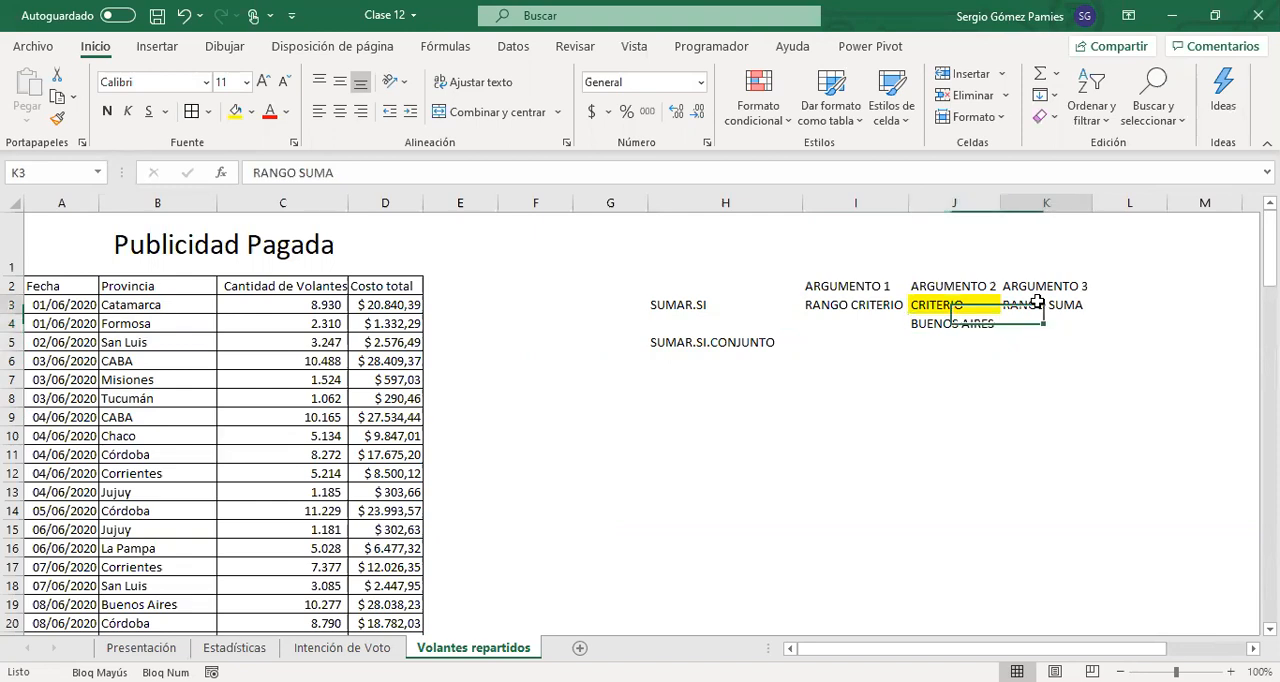
left_click(839, 306)
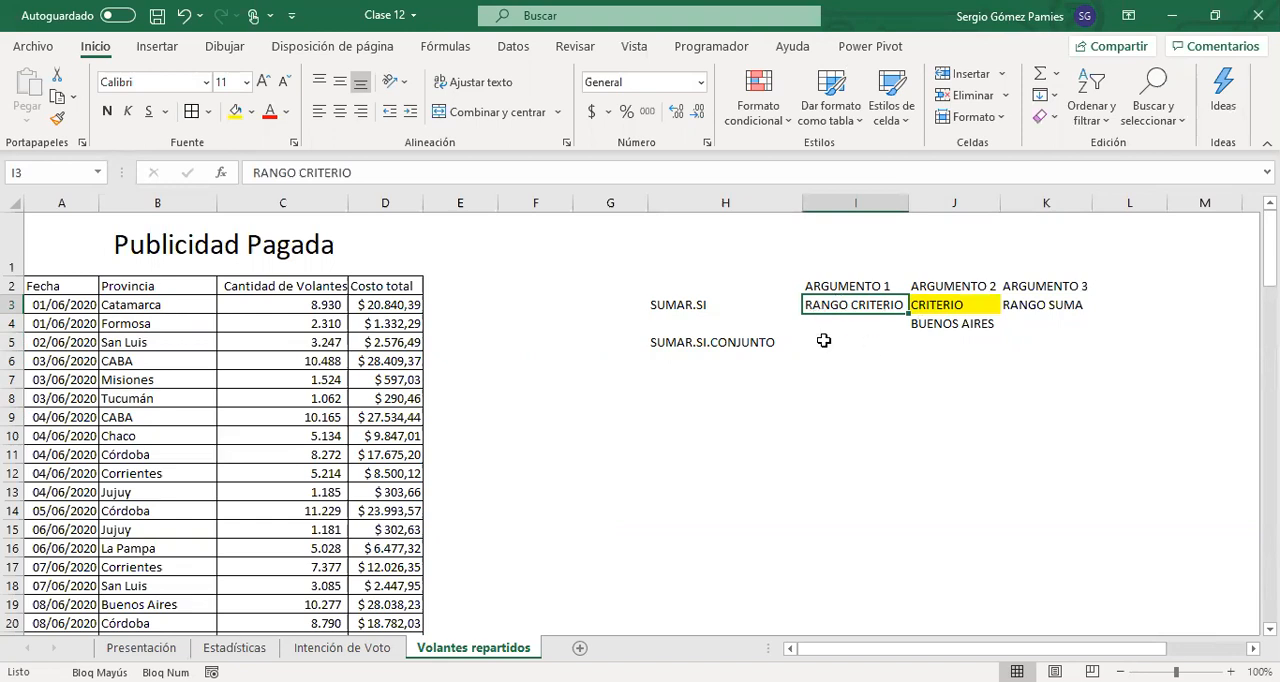
left_click(922, 333)
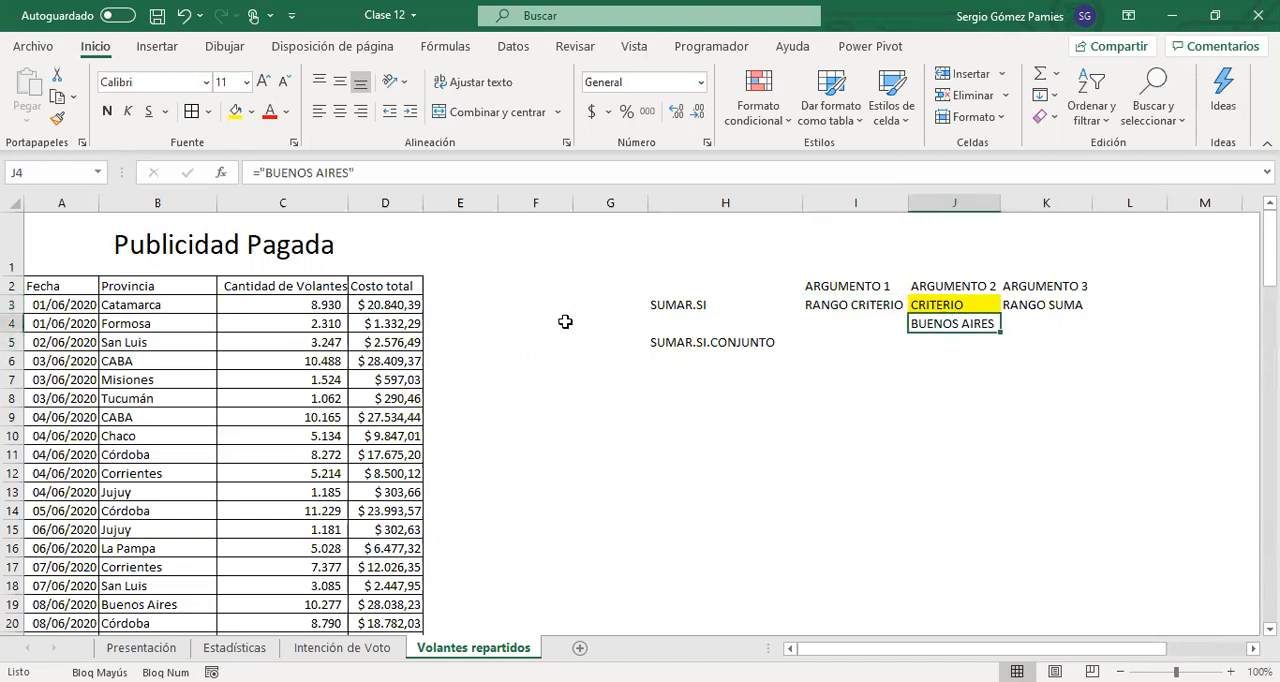
left_click_drag(120, 305, 125, 604)
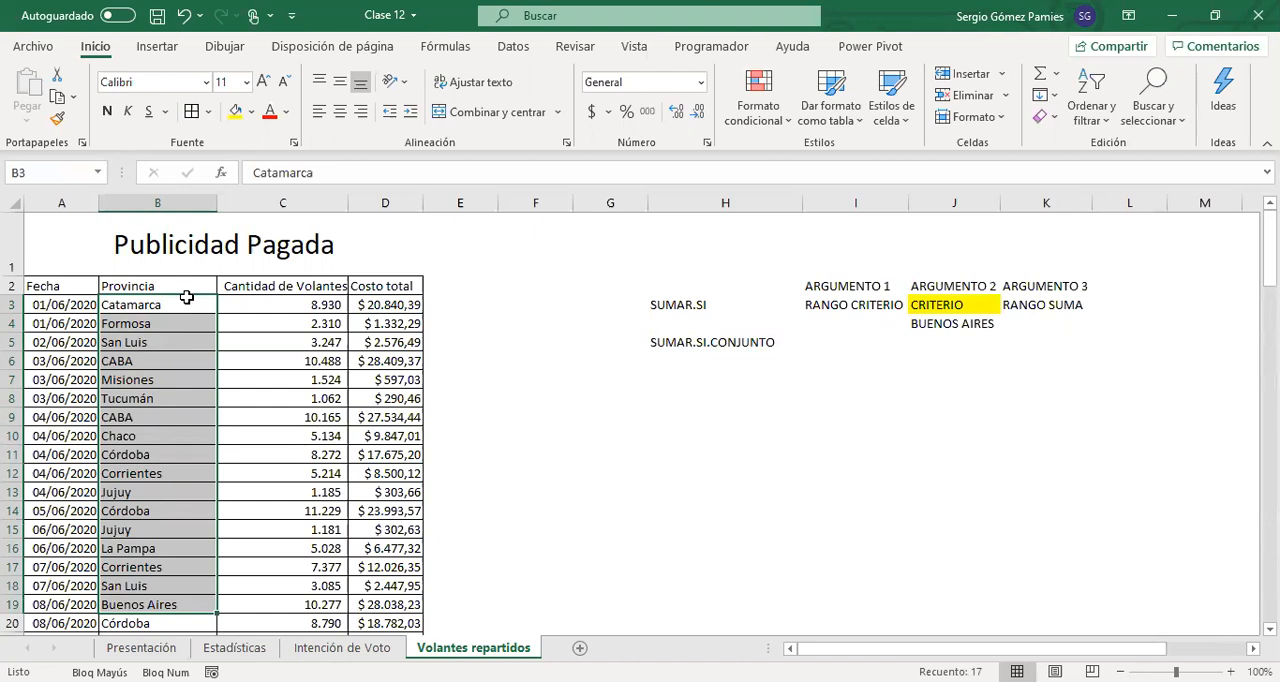
left_click(156, 304)
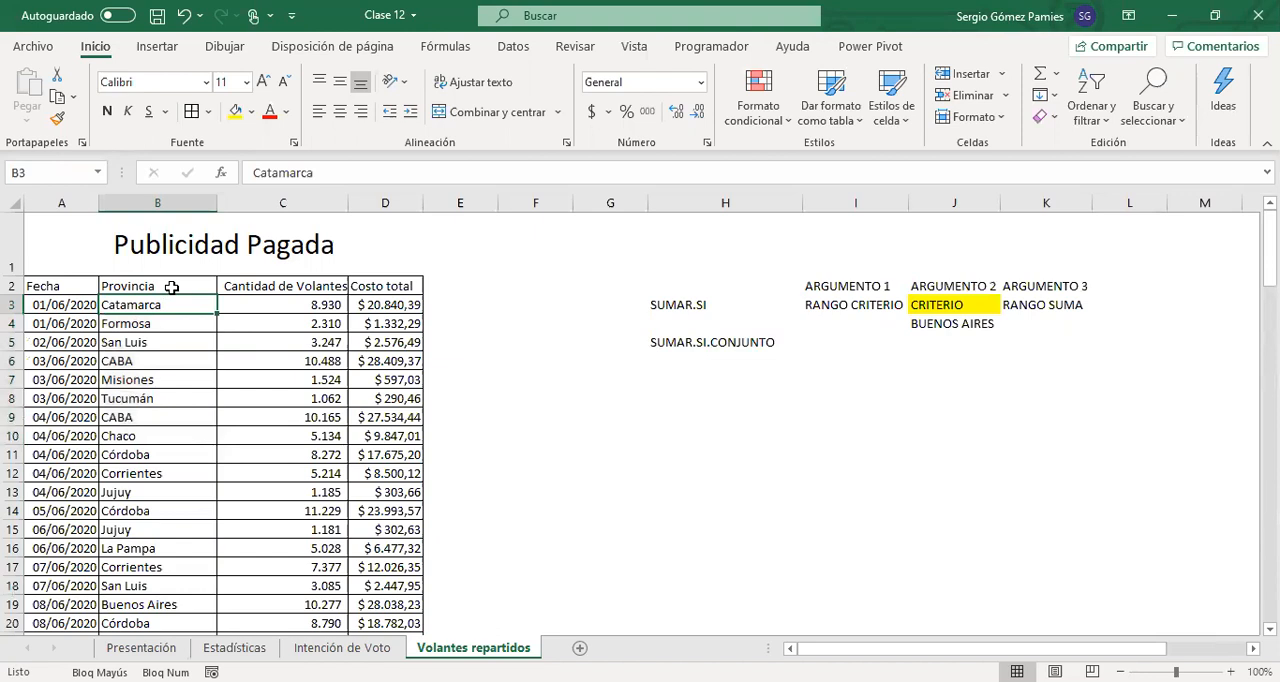
key("ctrl+shift+Down")
scroll(171, 570, "up", 20)
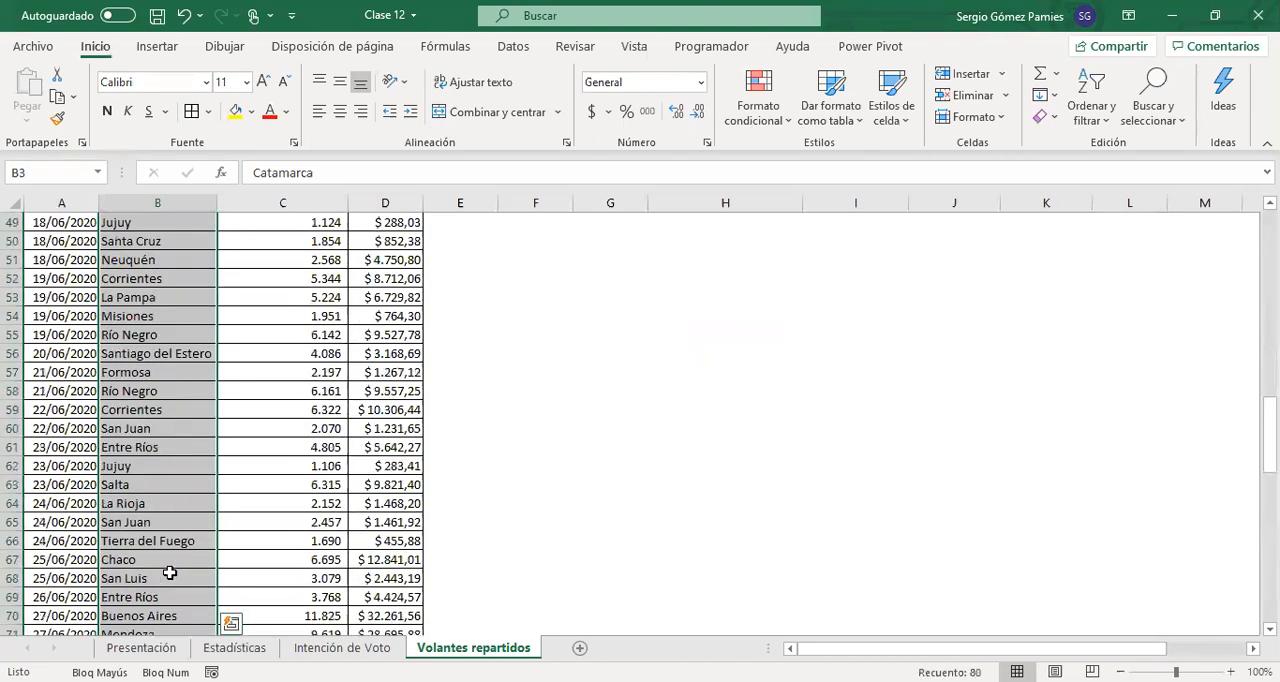
scroll(171, 570, "down", 20)
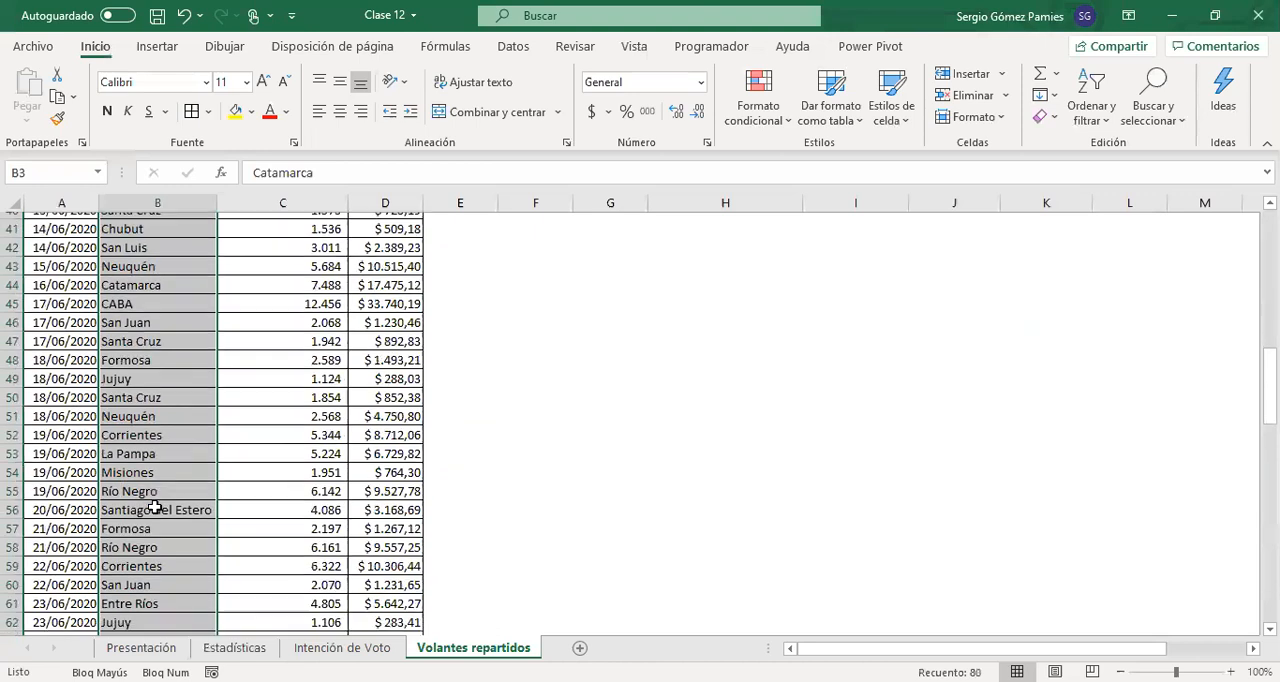
scroll(173, 509, "up", 8)
scroll(173, 509, "up", 16)
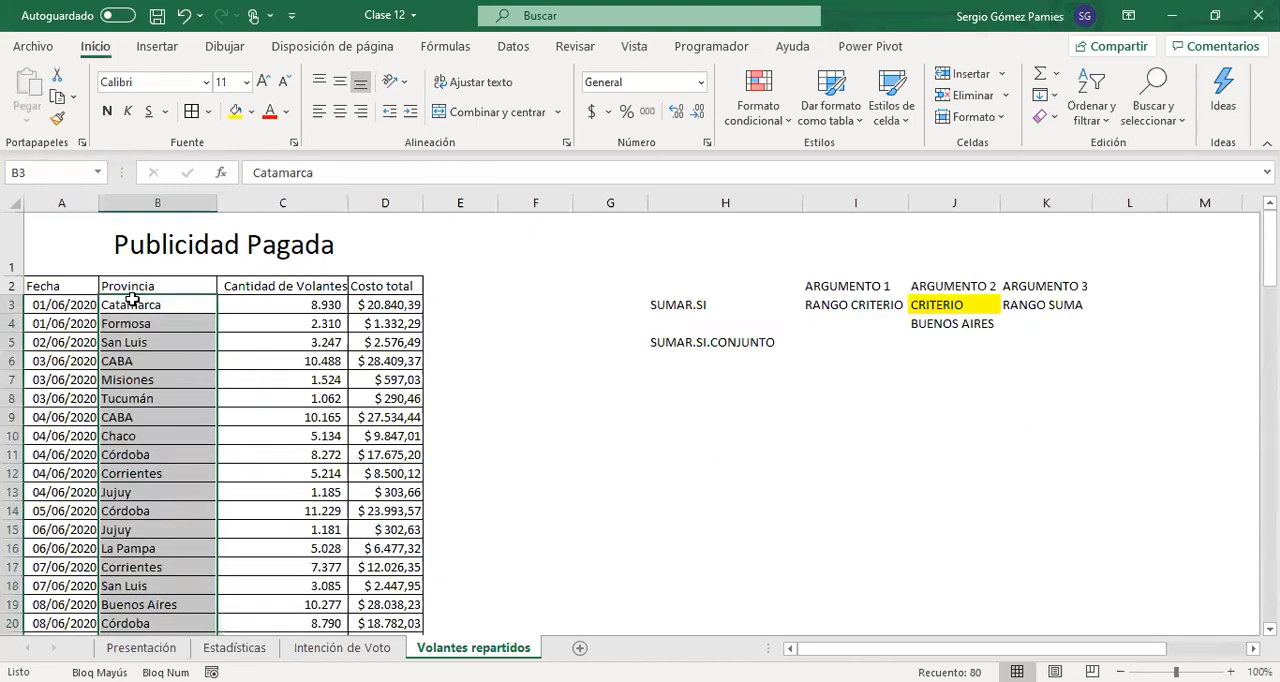
scroll(150, 330, "down", 14)
scroll(160, 478, "down", 9)
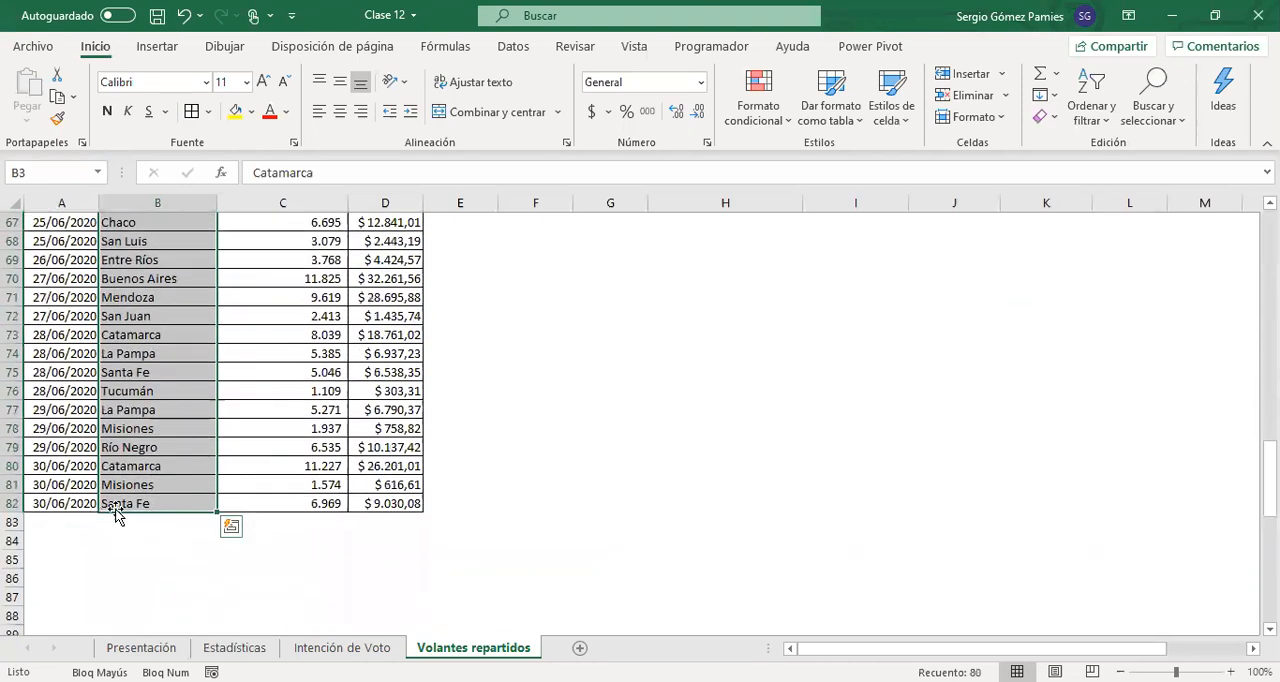
scroll(274, 448, "up", 20)
Enter B3:B82 in I4 under RANGO CRITERIO and center it
left_click(857, 327)
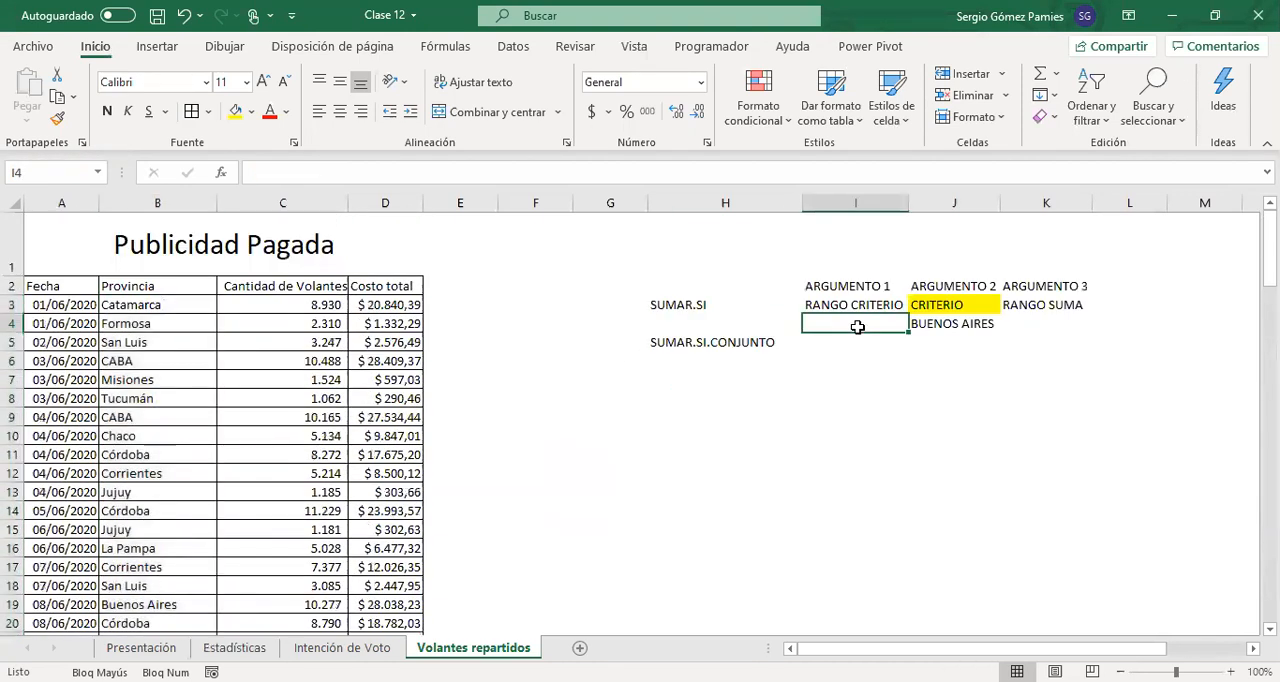
type("B3:B8")
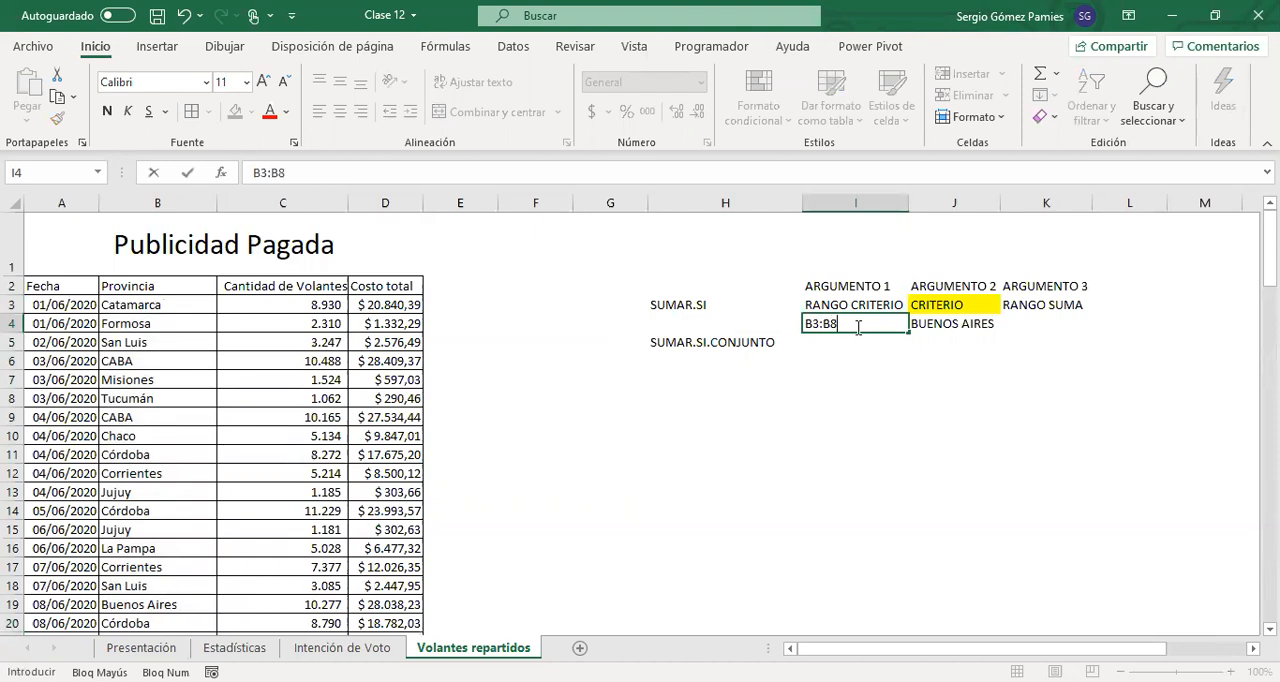
key("ctrl+Return")
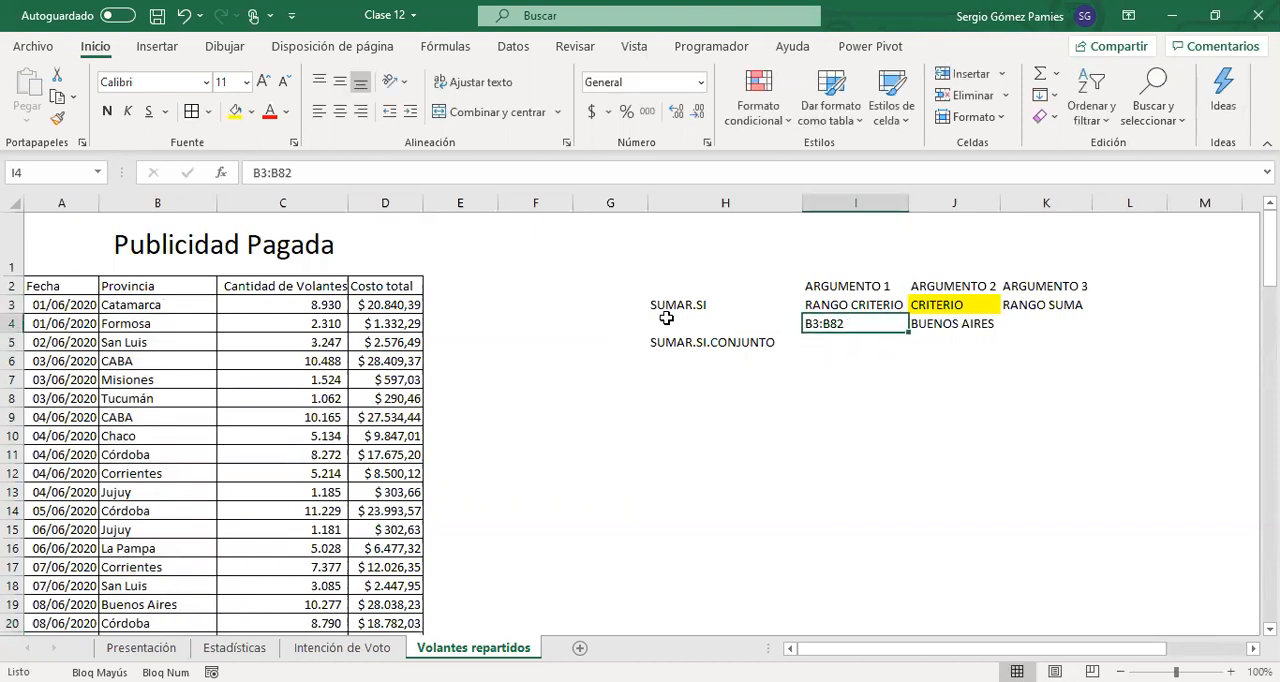
Compare the Cantidad de Volantes and Costo total columns as sum ranges, and examine the first and last rows of the quantity data
left_click(1025, 316)
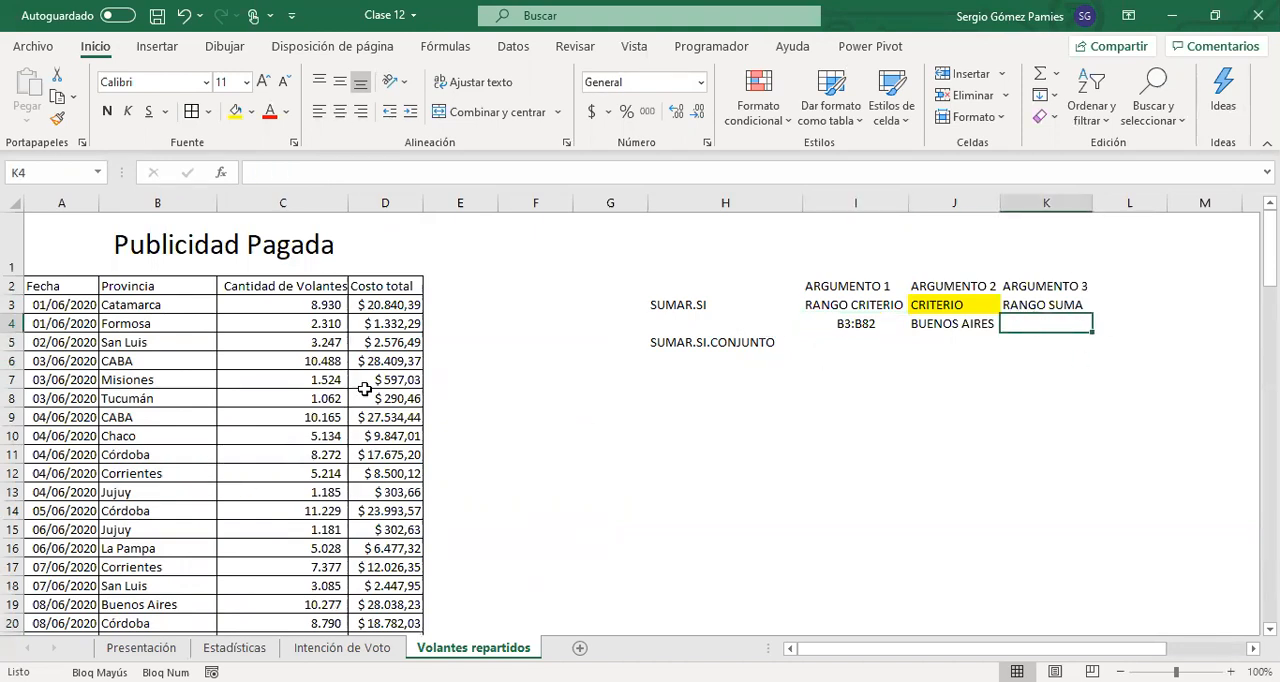
left_click(698, 306)
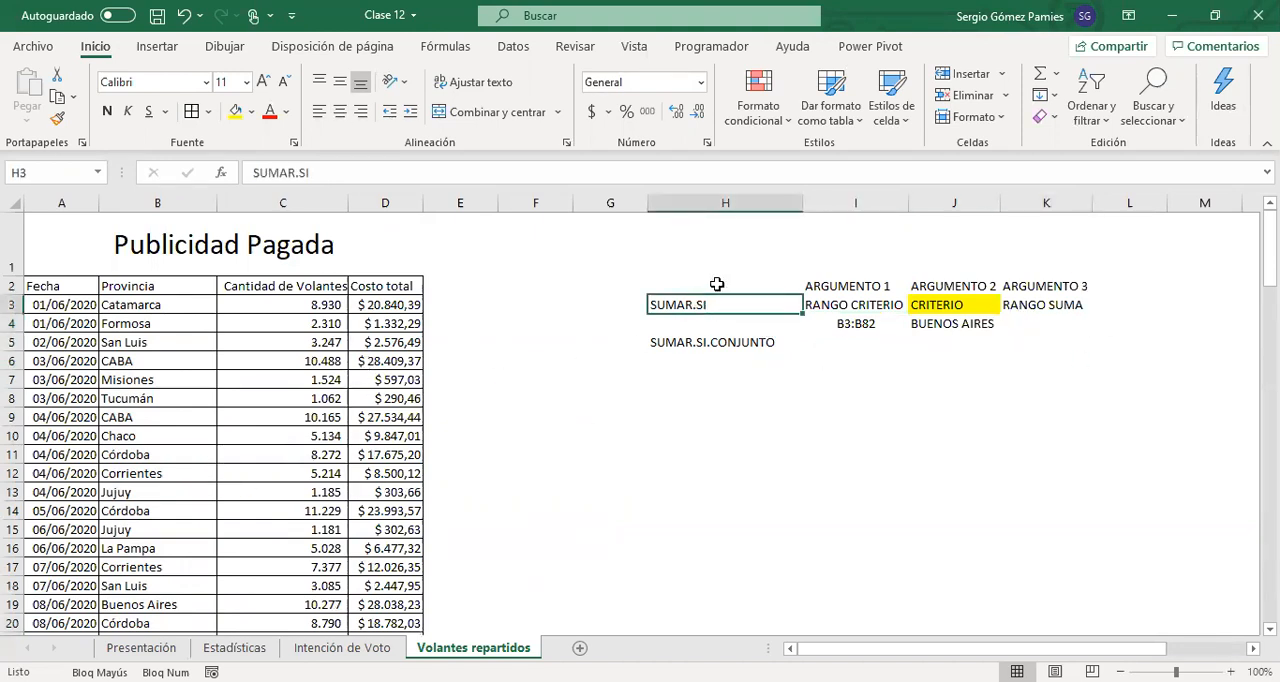
left_click(898, 326)
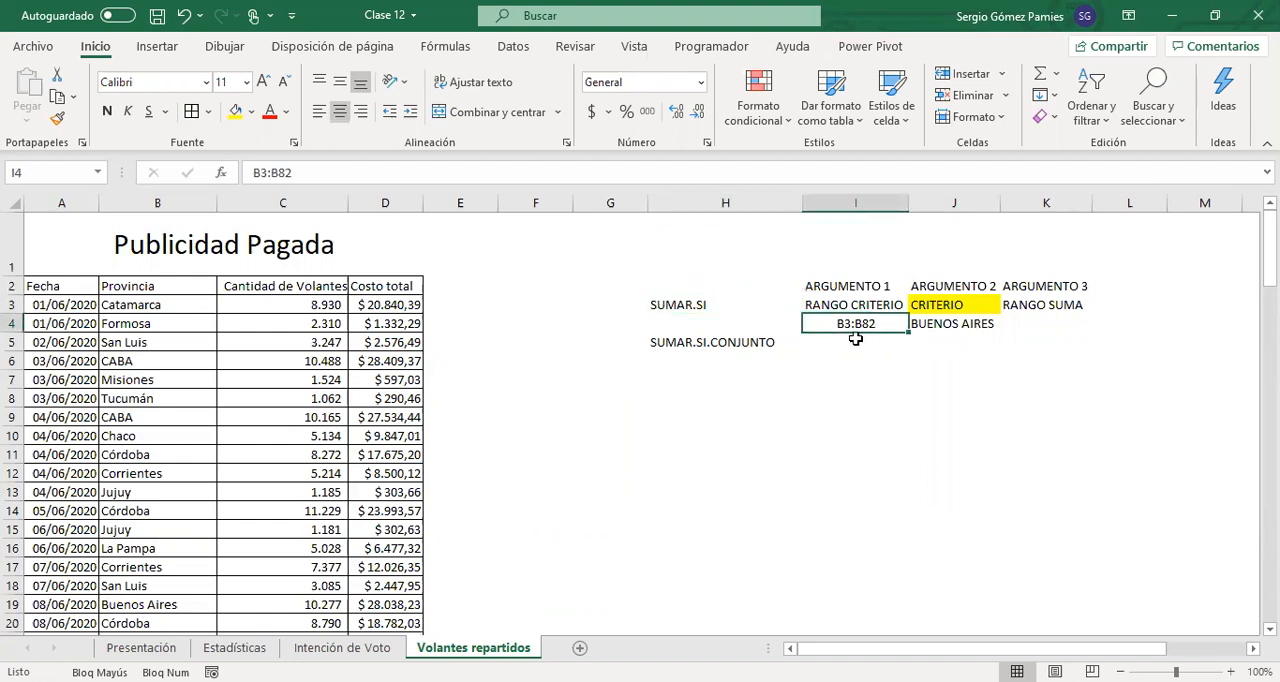
left_click(930, 327)
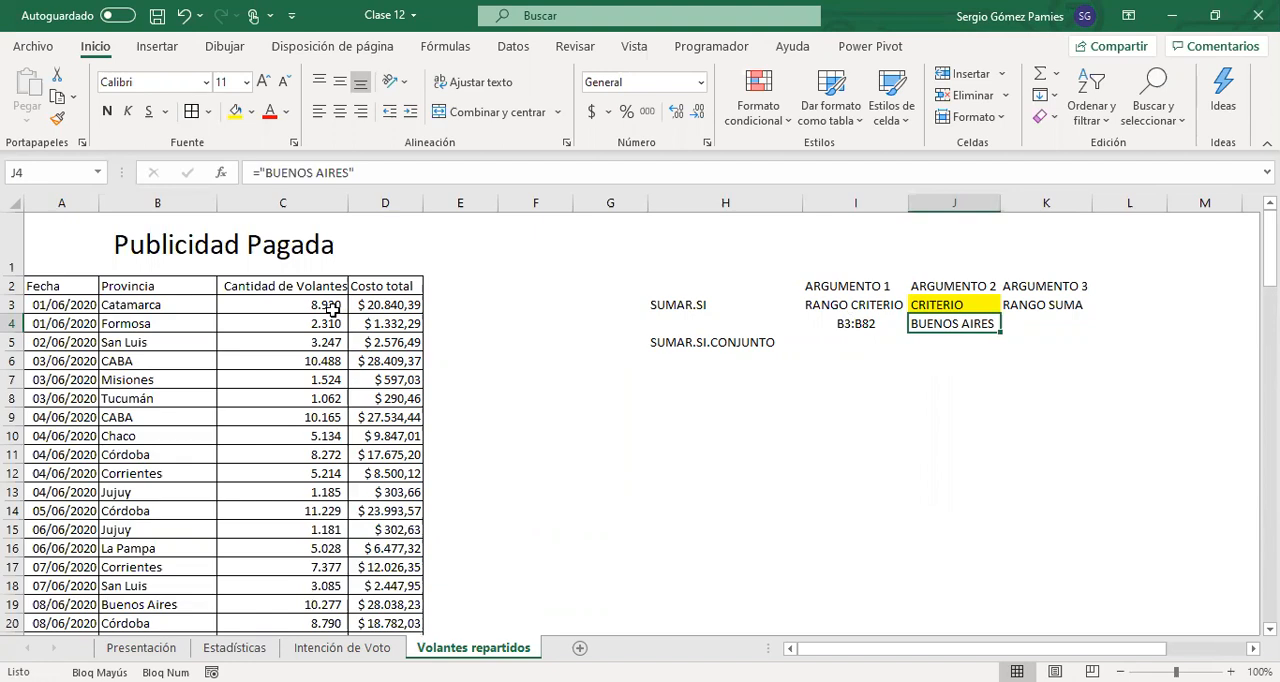
left_click_drag(333, 311, 310, 477)
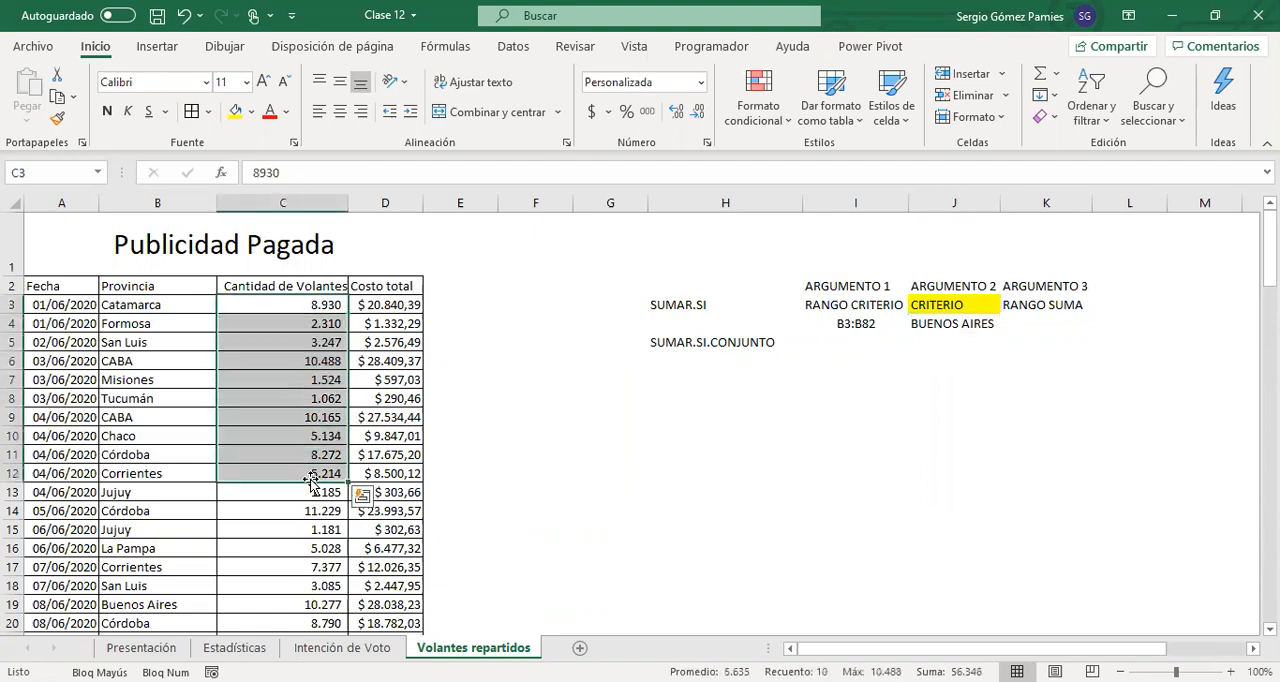
left_click_drag(372, 305, 385, 492)
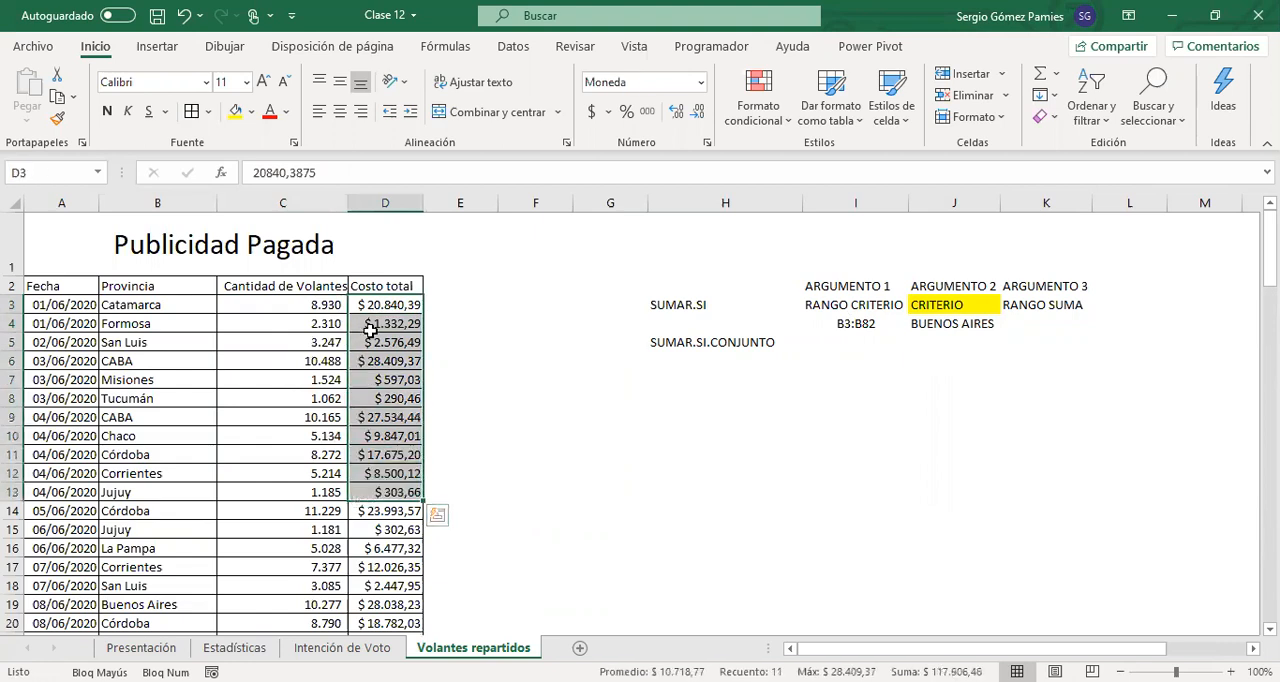
left_click_drag(328, 305, 327, 401)
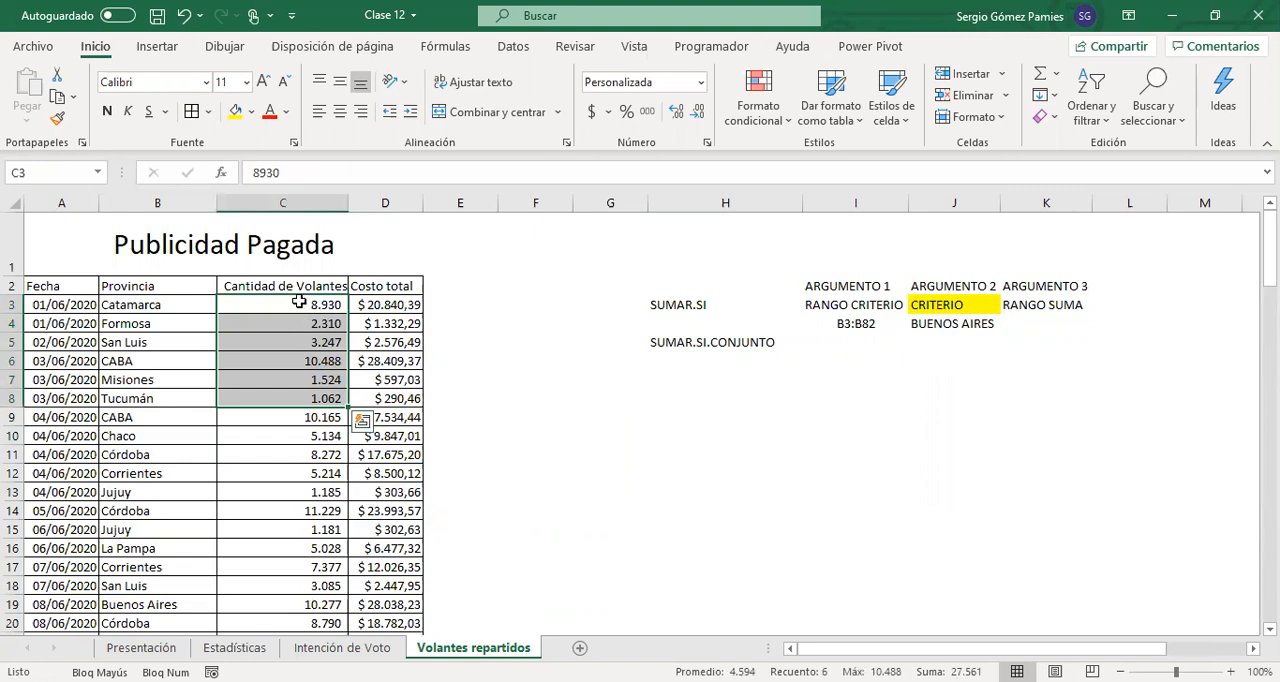
left_click(299, 304)
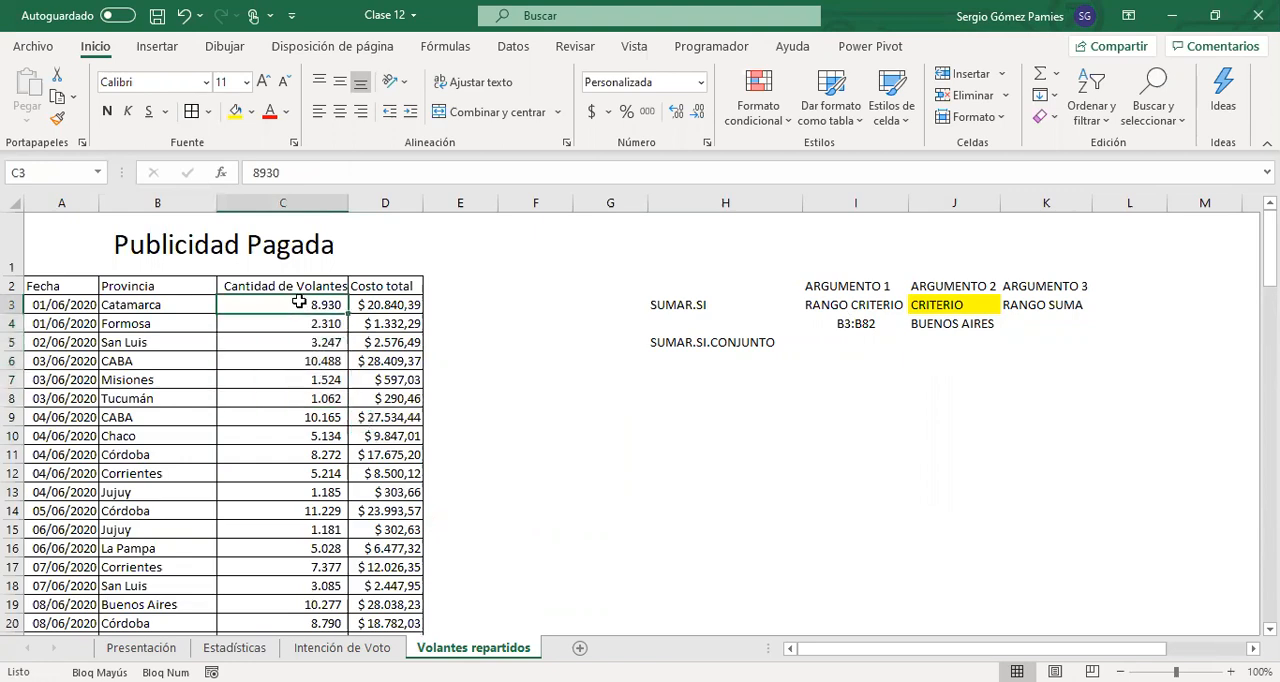
key("ctrl+shift+Down")
scroll(257, 460, "up", 18)
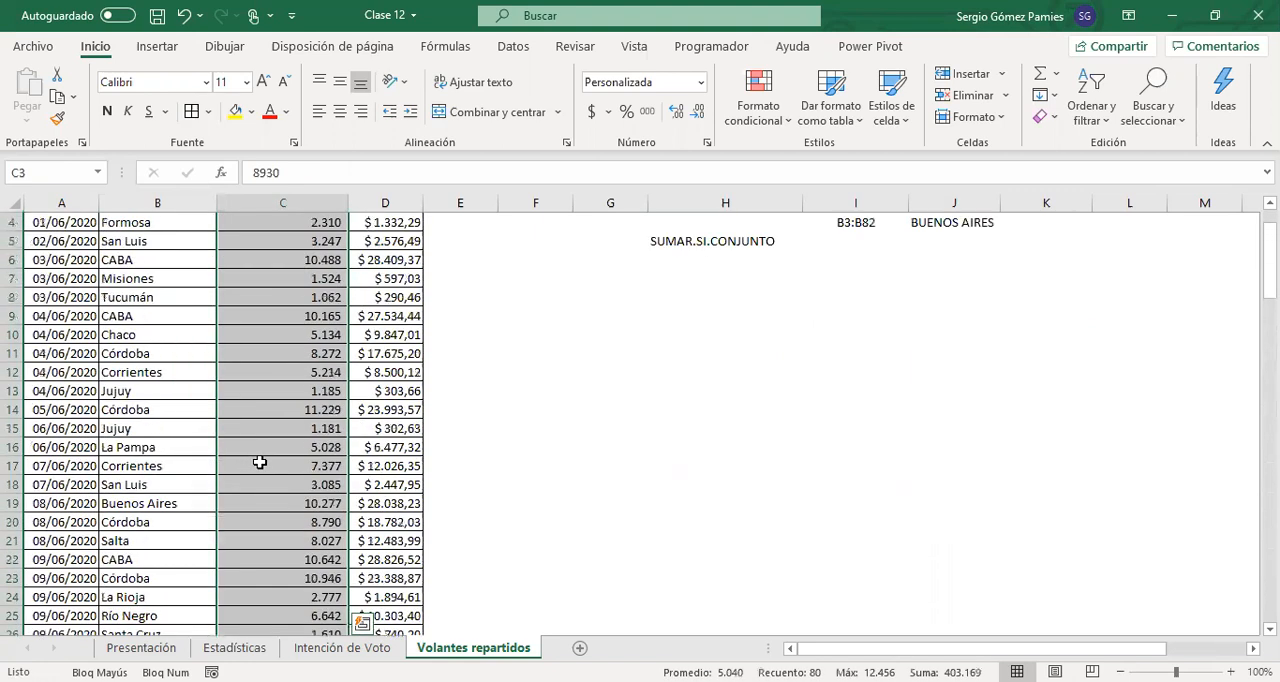
scroll(259, 462, "up", 1)
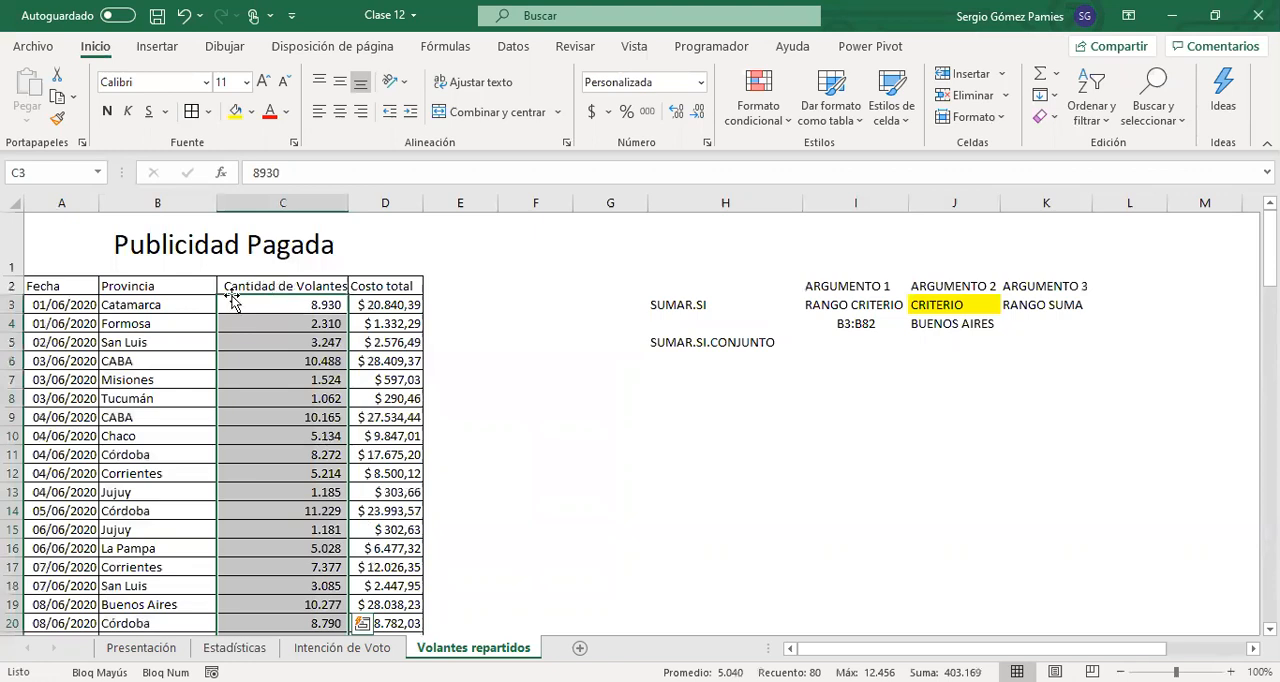
scroll(287, 494, "down", 19)
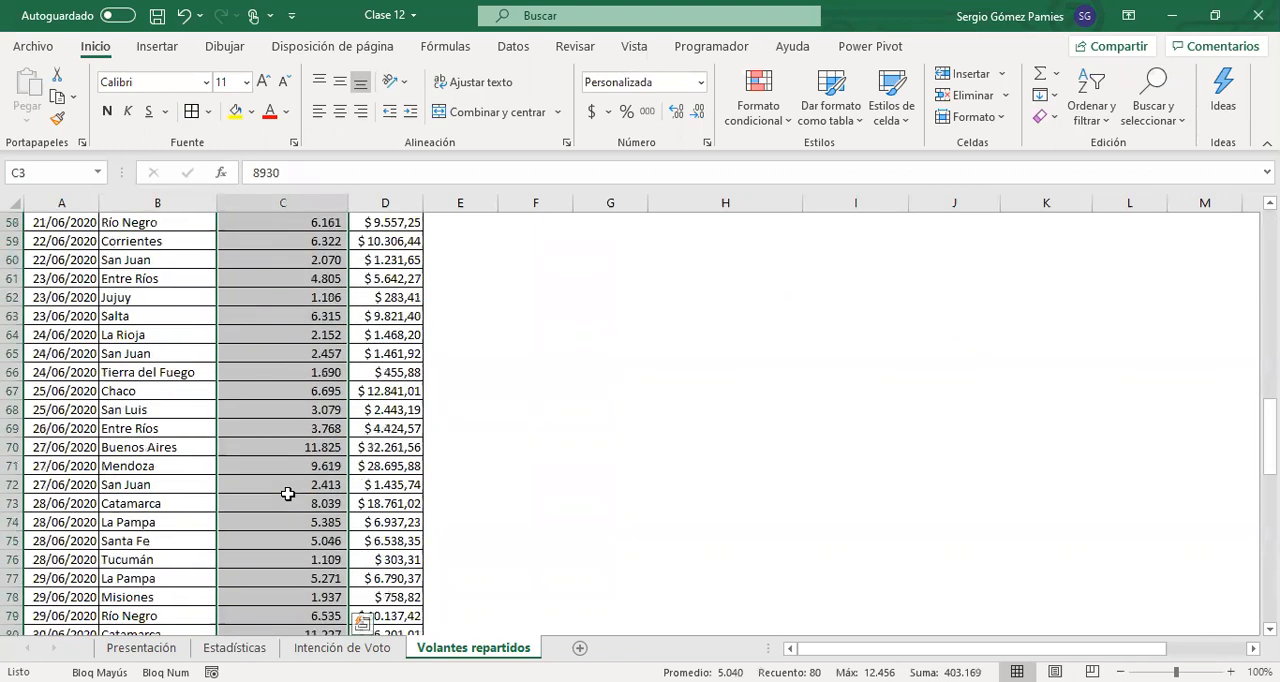
scroll(287, 494, "down", 7)
scroll(420, 345, "up", 13)
scroll(443, 360, "up", 13)
Enter C3:C82 in K4 under RANGO SUMA, center it, and review the example arguments in I4:K4
left_click(1020, 328)
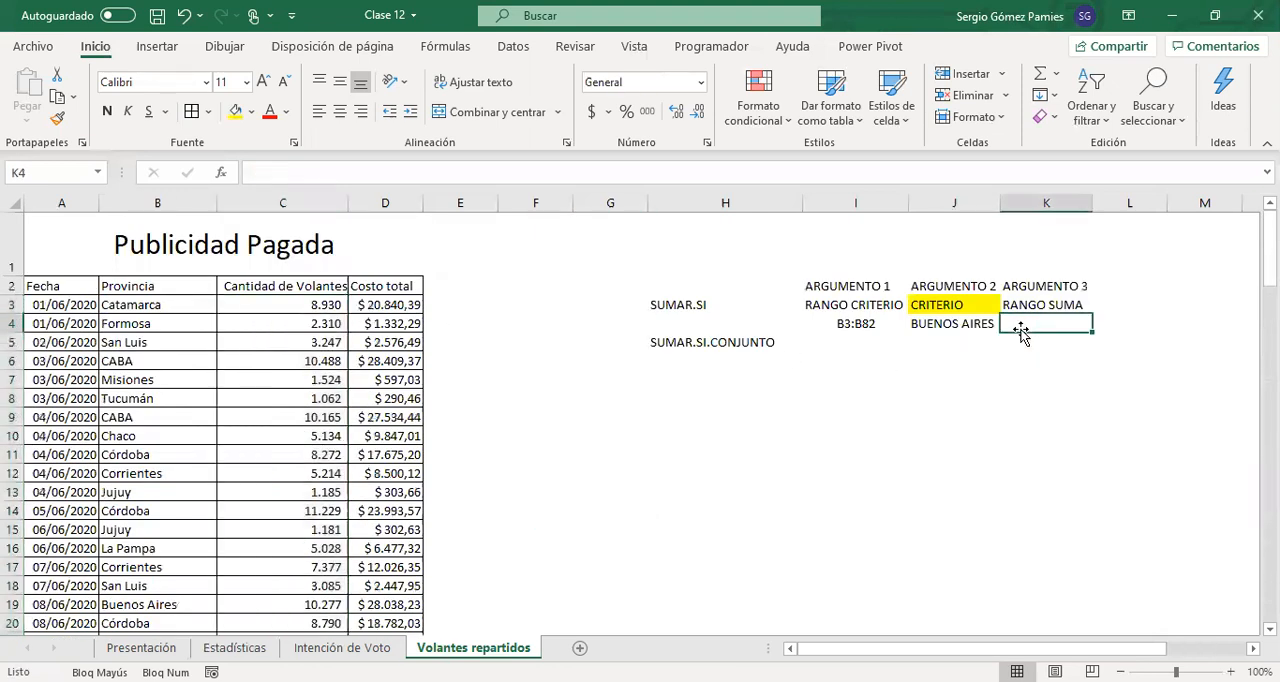
type("C3:C8")
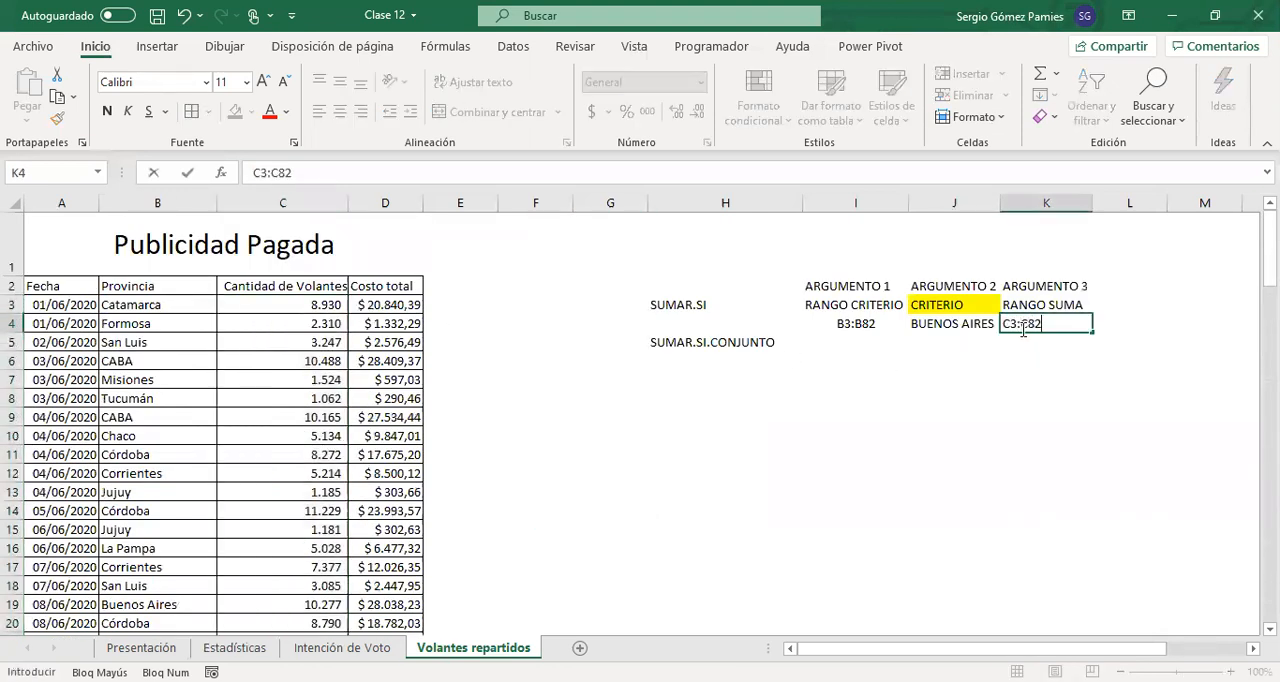
type("2")
key("Return")
left_click(1028, 320)
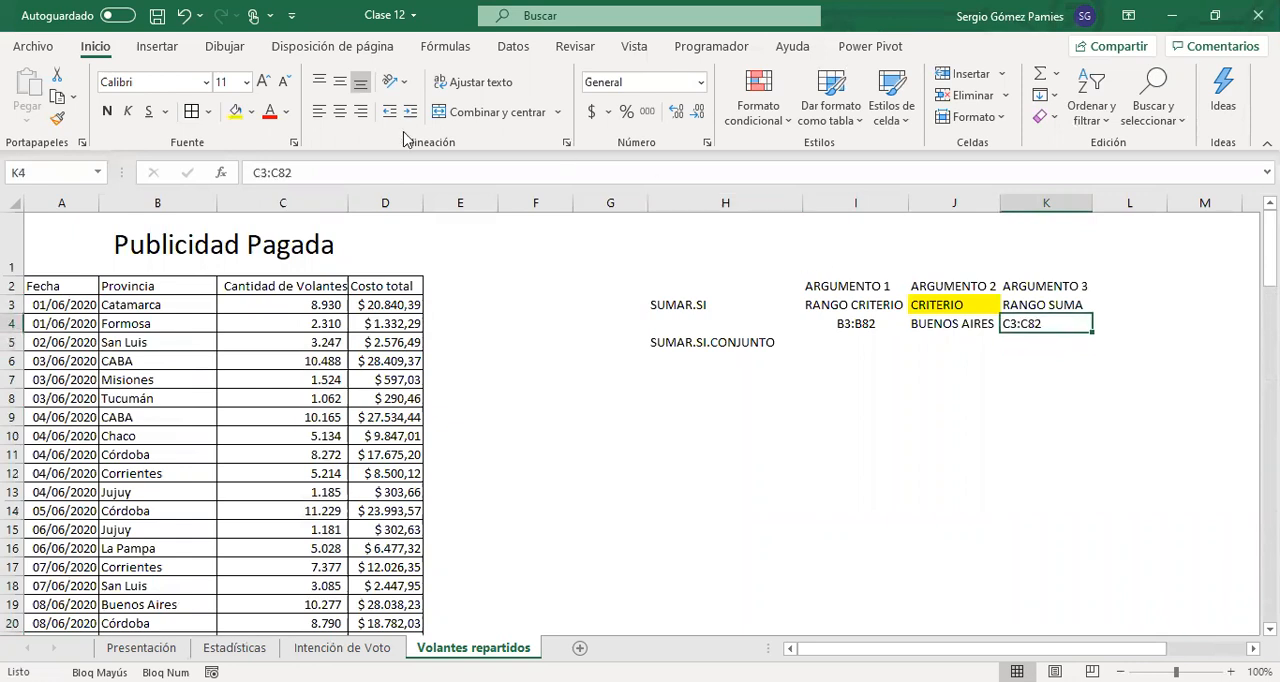
left_click(340, 111)
left_click(845, 322)
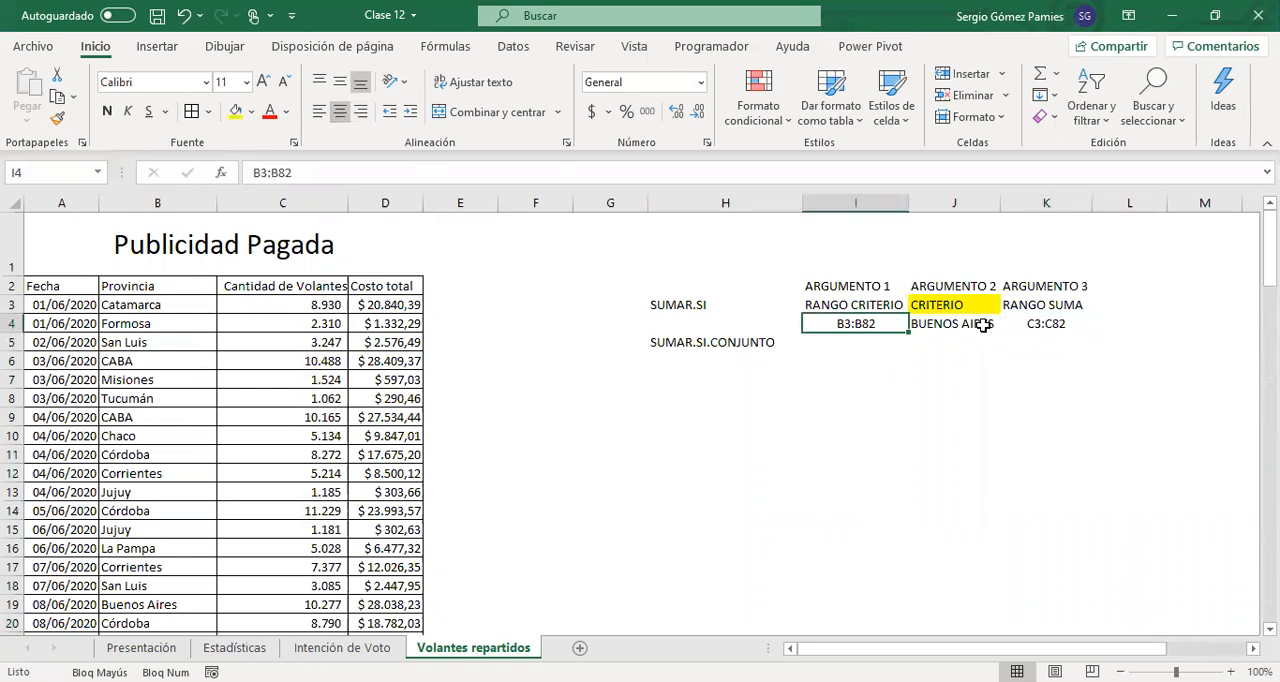
left_click(1041, 332)
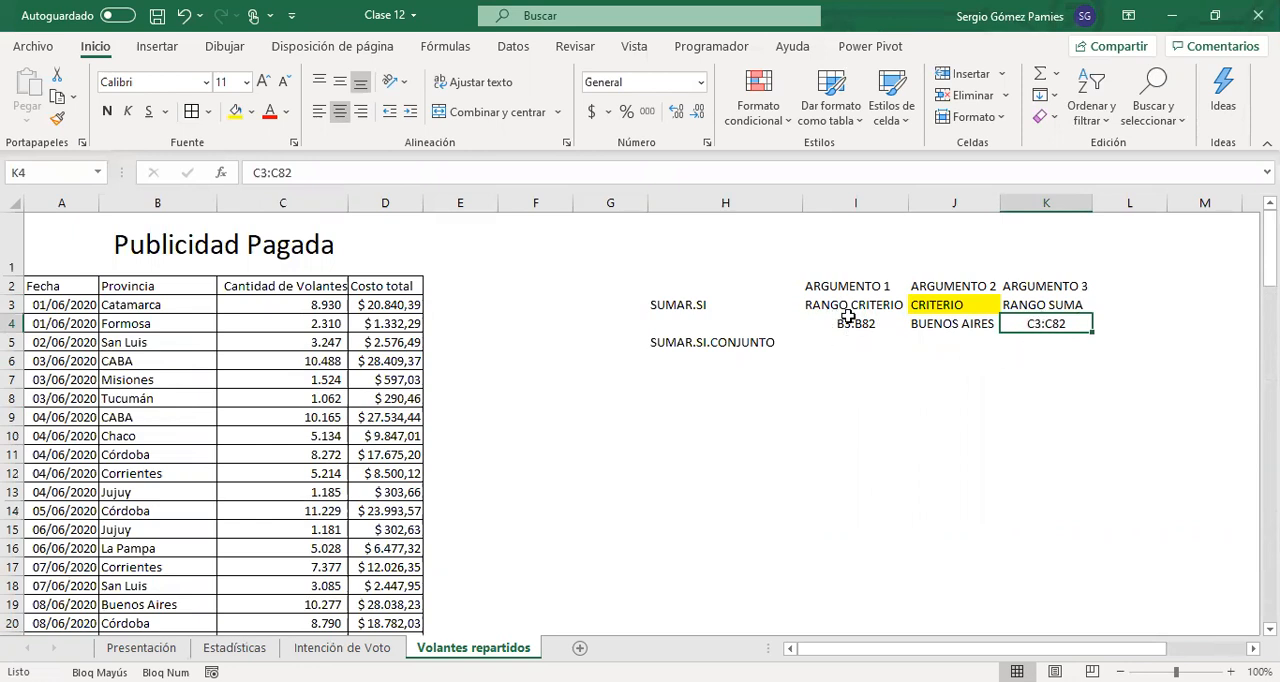
left_click(955, 325)
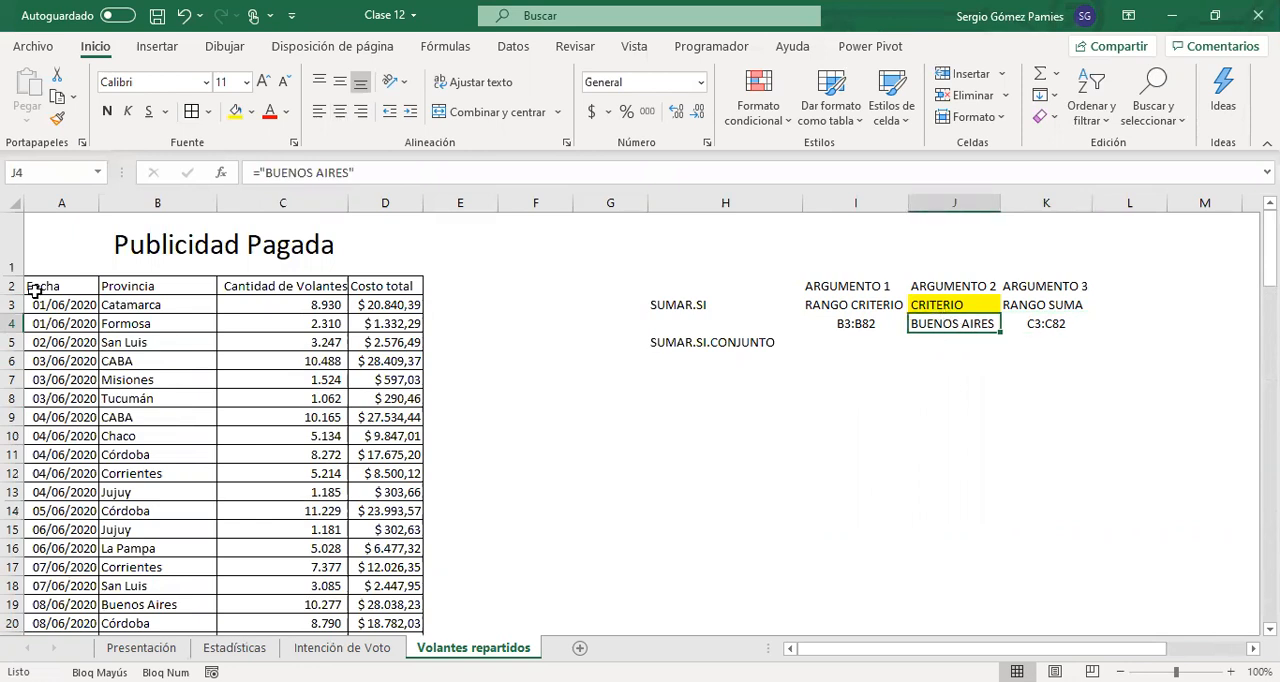
Turn on filtering for the header row A2:D2 of the Publicidad Pagada table
left_click(89, 286)
left_click_drag(89, 286, 405, 287)
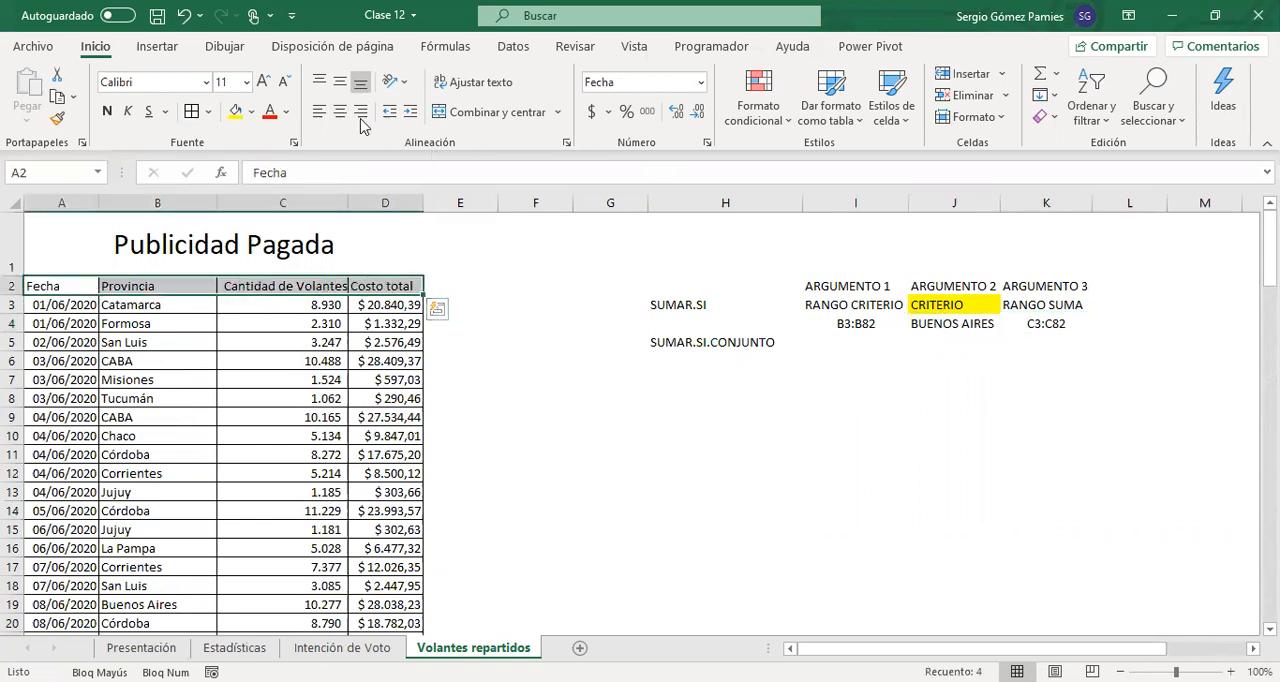
left_click(513, 46)
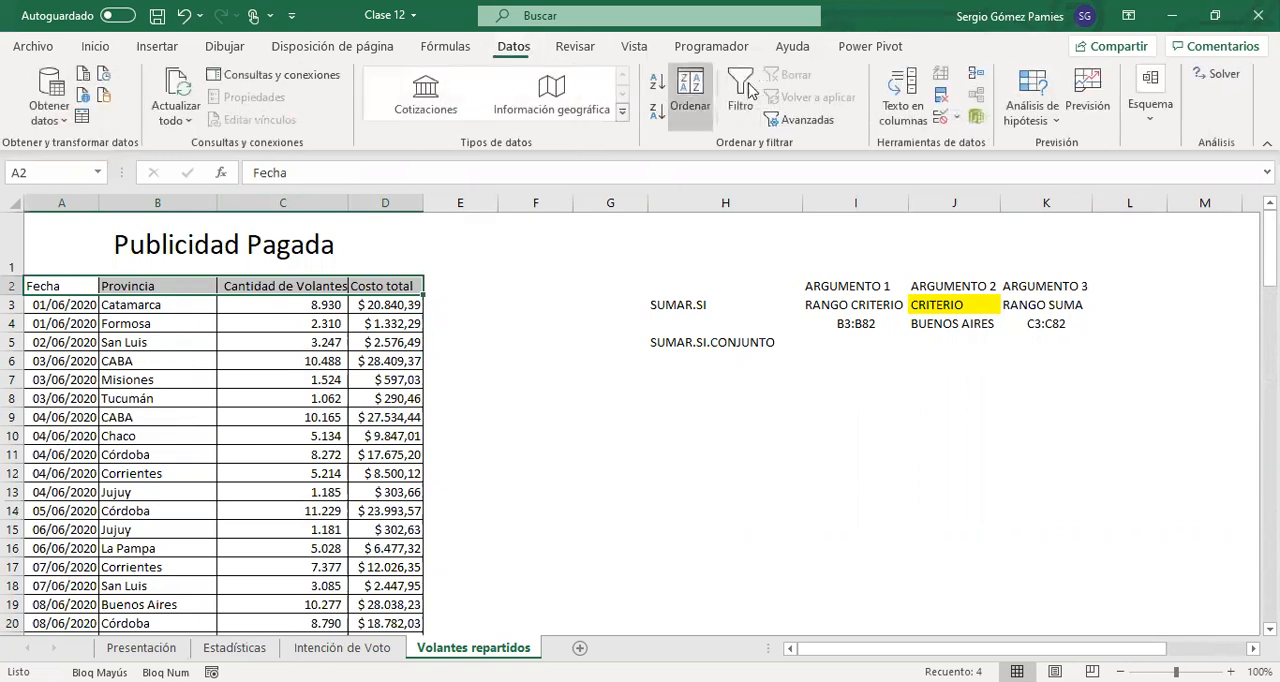
left_click(742, 92)
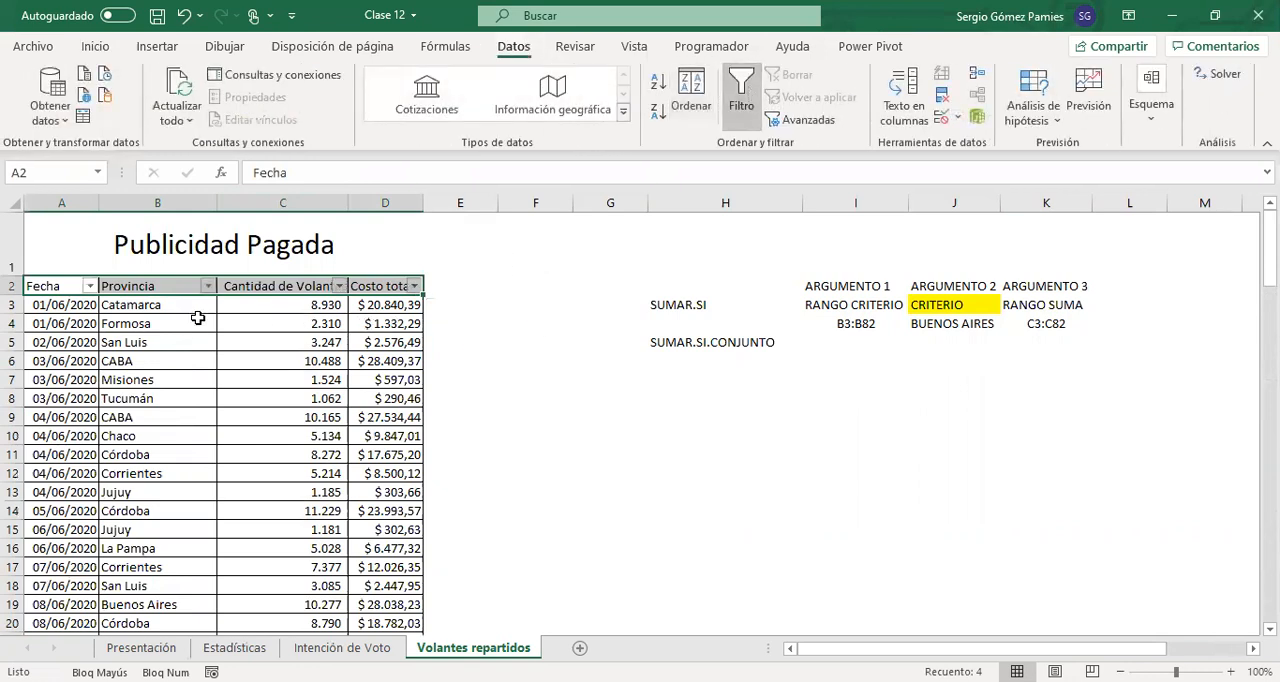
Filter the Provincia column to Buenos Aires only and examine the matching rows and their Cantidad de Volantes values
left_click(208, 286)
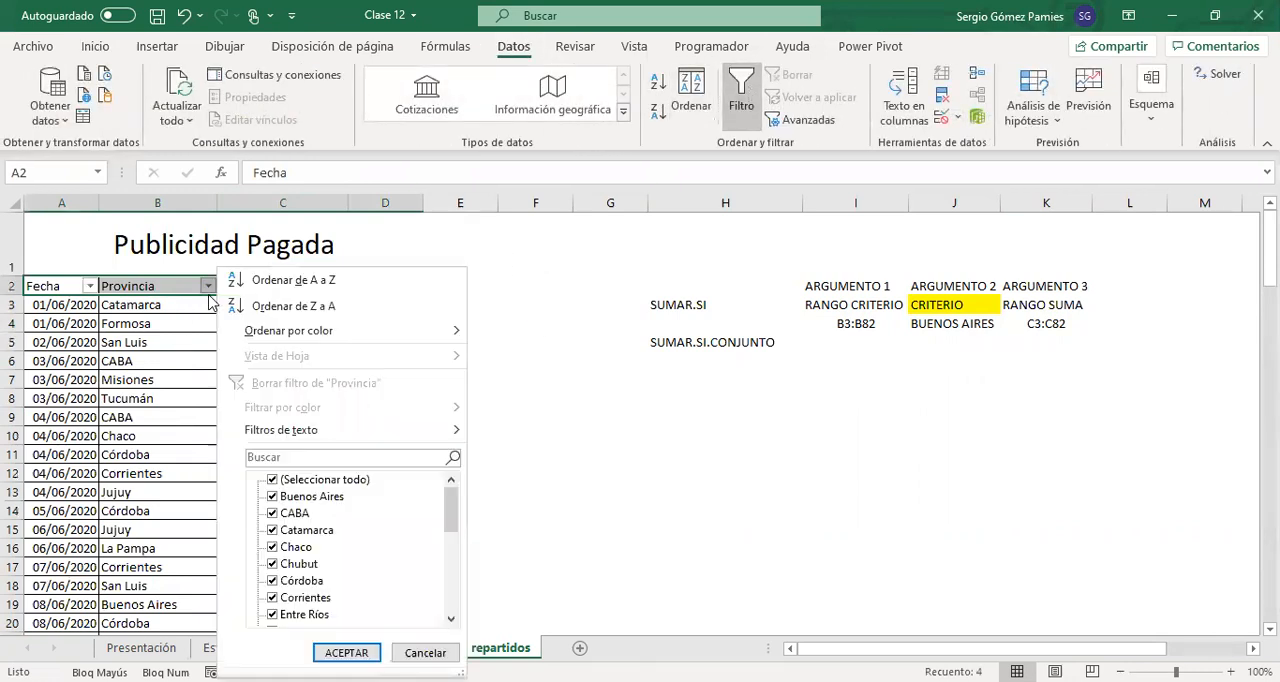
left_click(307, 484)
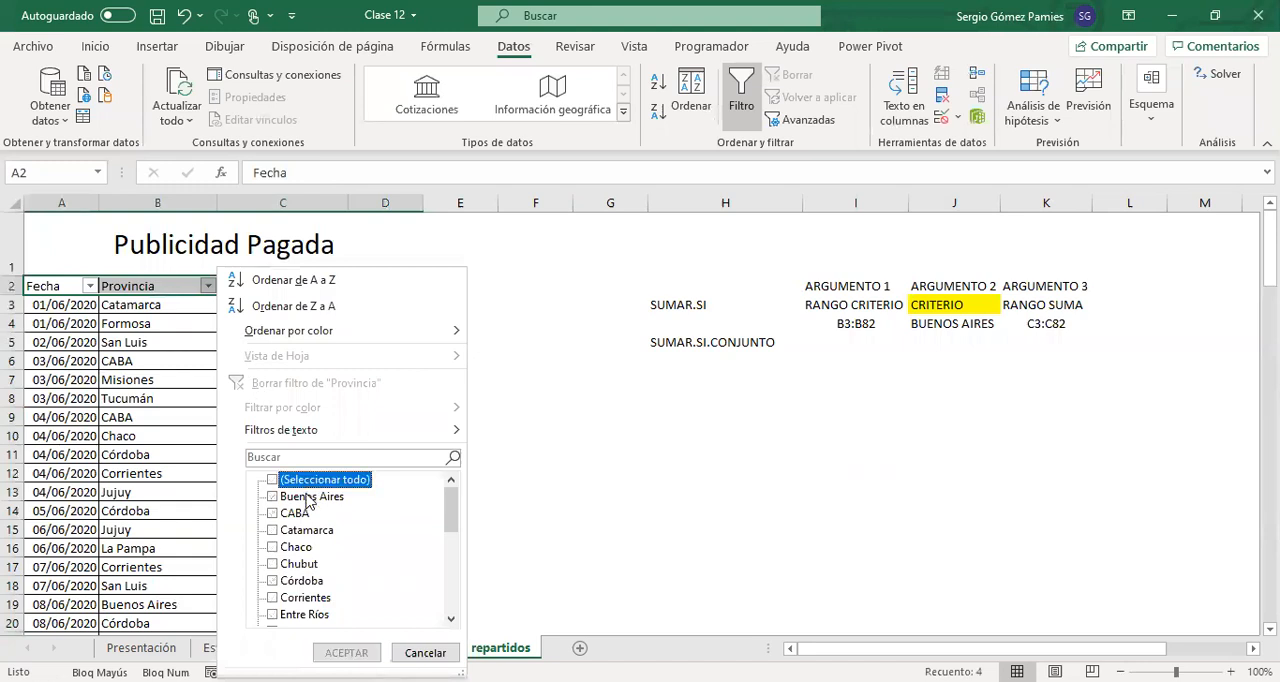
left_click(307, 497)
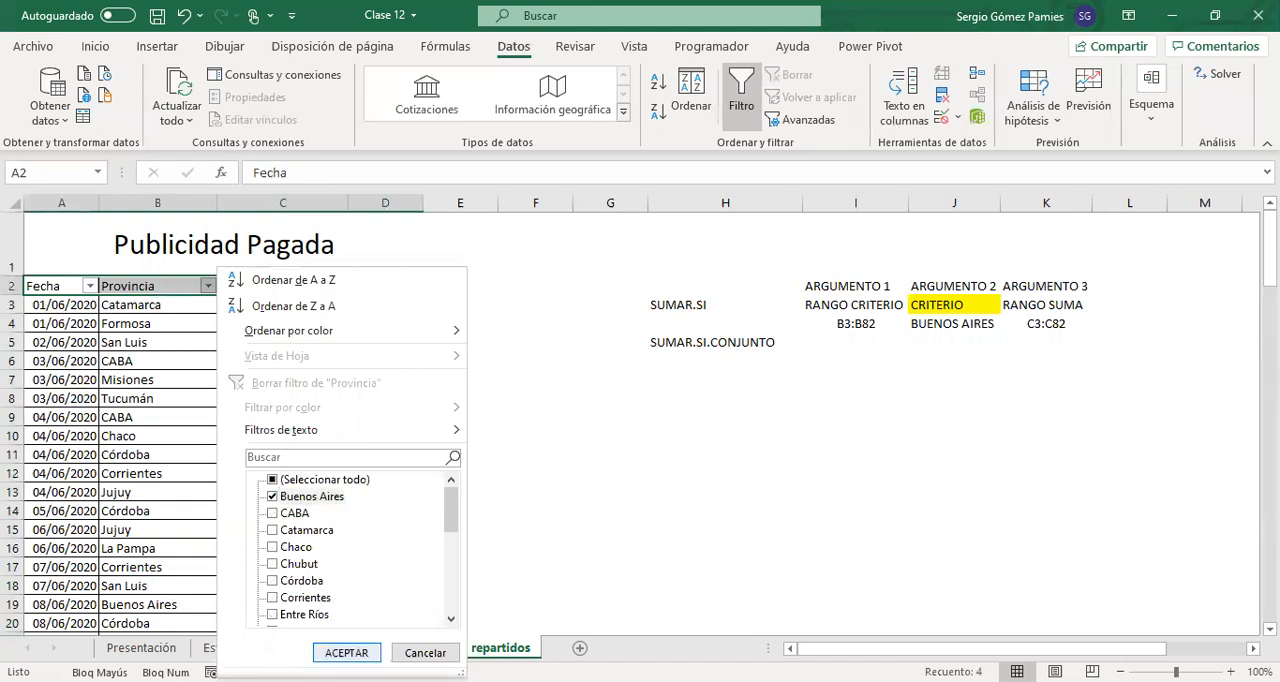
left_click(346, 652)
left_click_drag(171, 304, 168, 361)
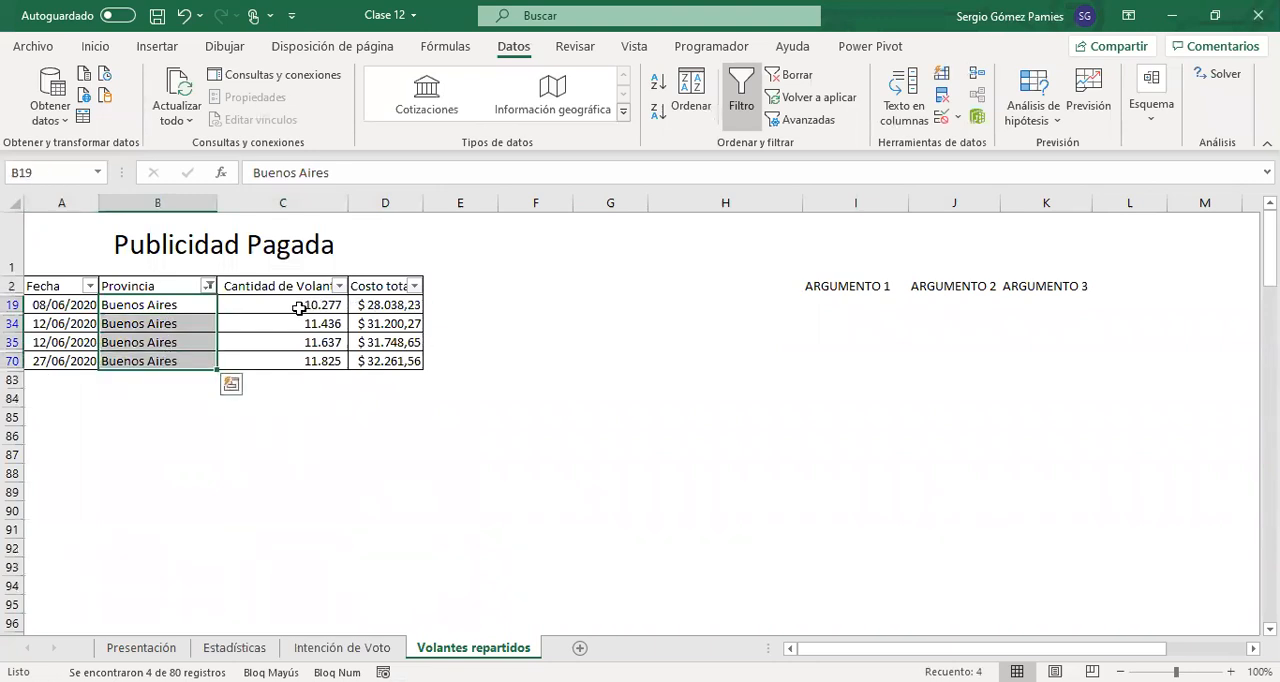
left_click_drag(299, 304, 307, 364)
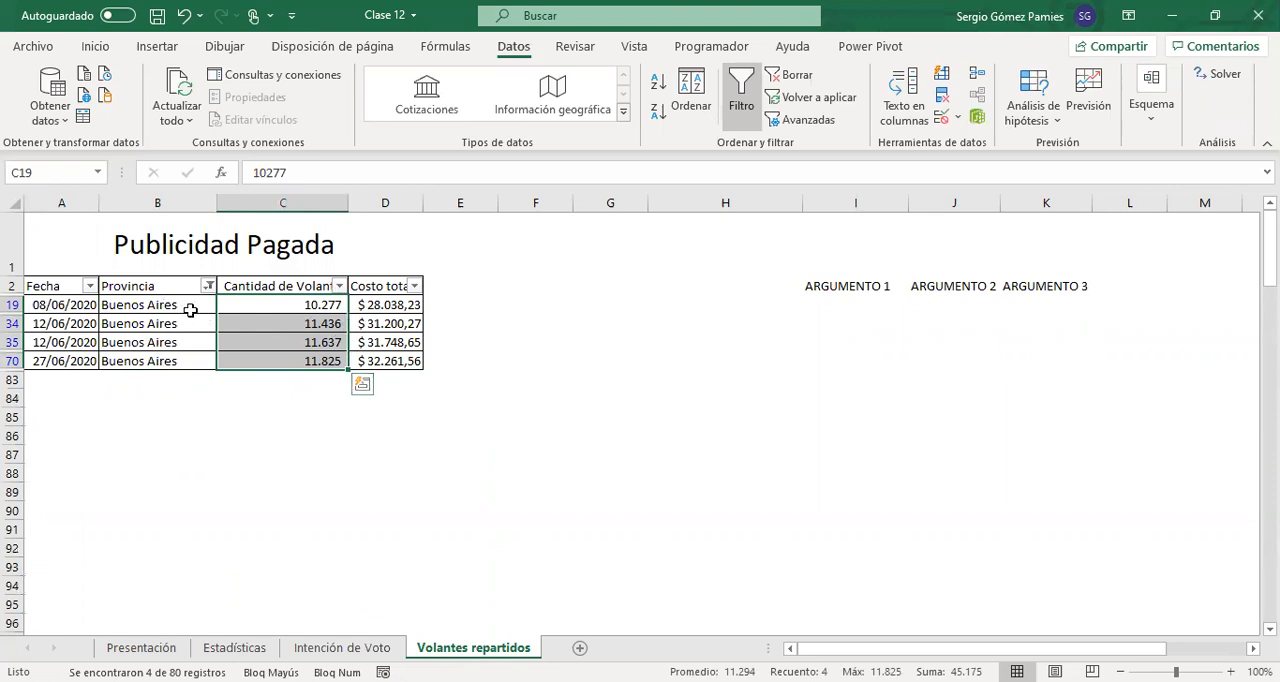
left_click_drag(268, 308, 274, 362)
Reset the Provincia filter to show all provinces again
left_click(206, 285)
left_click(275, 479)
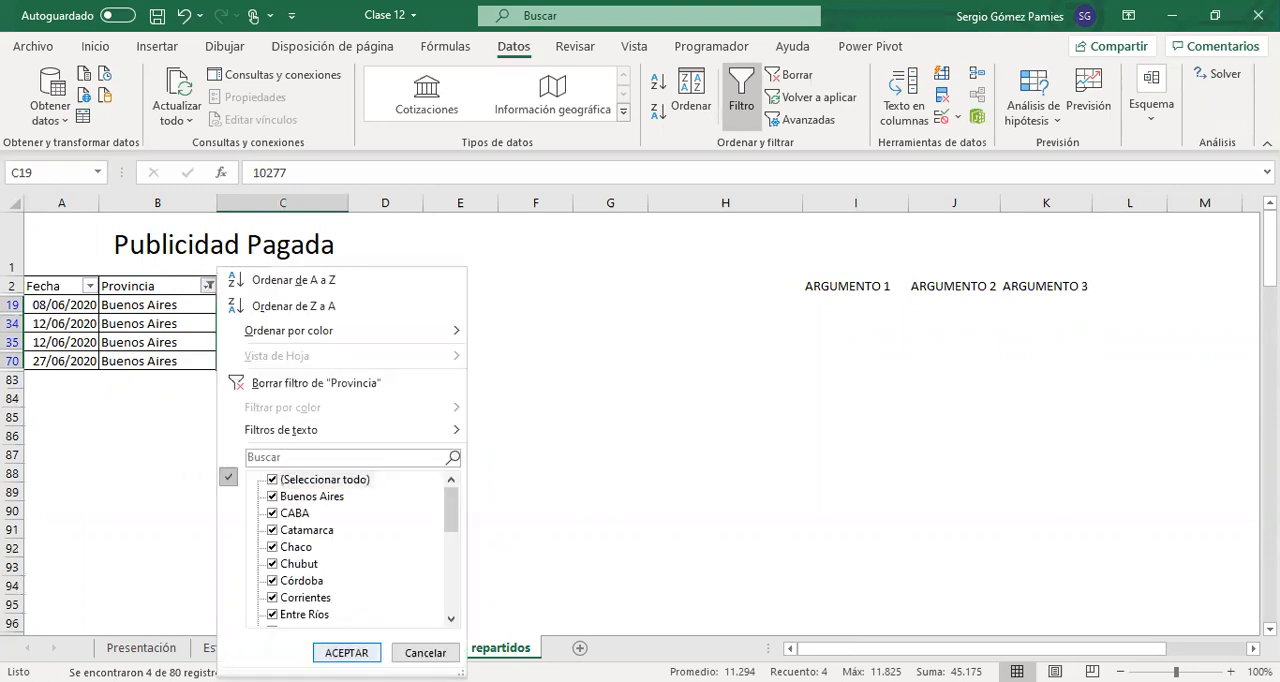
left_click(346, 652)
Apply borders to all cells of the SUMAR.SI block H3:K4 and review its example ranges
left_click_drag(856, 323, 1046, 323)
left_click_drag(700, 304, 1036, 316)
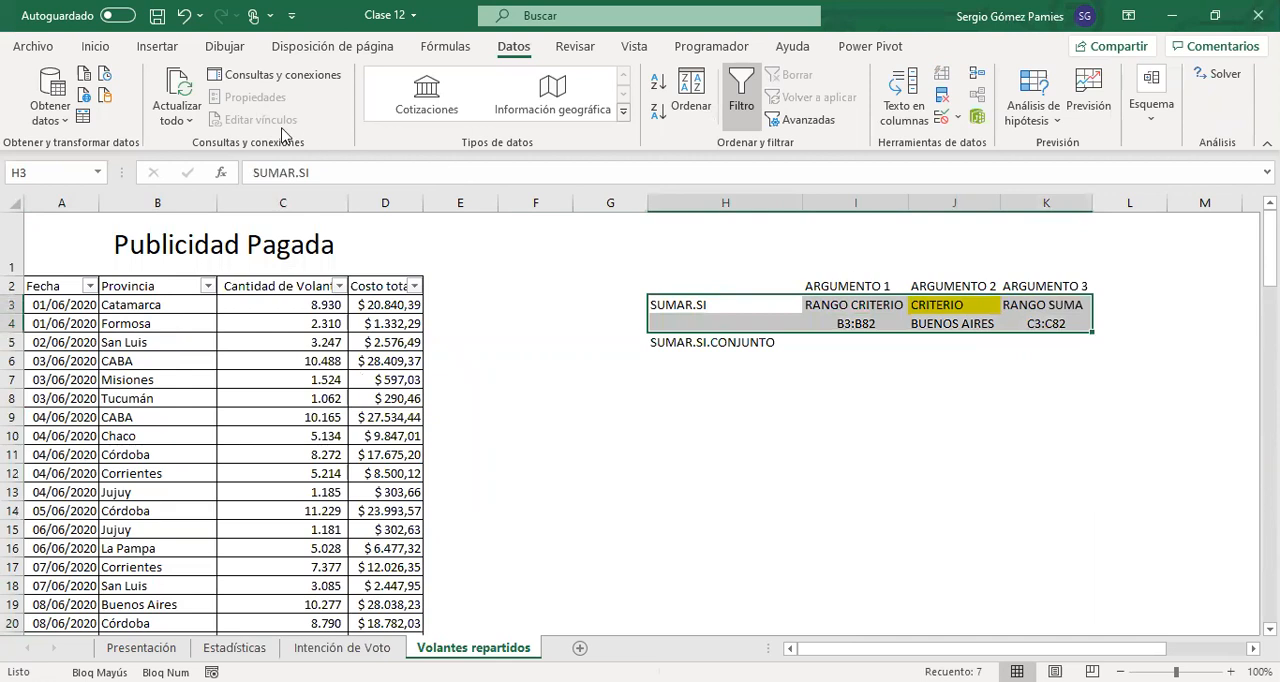
left_click(95, 46)
left_click(191, 111)
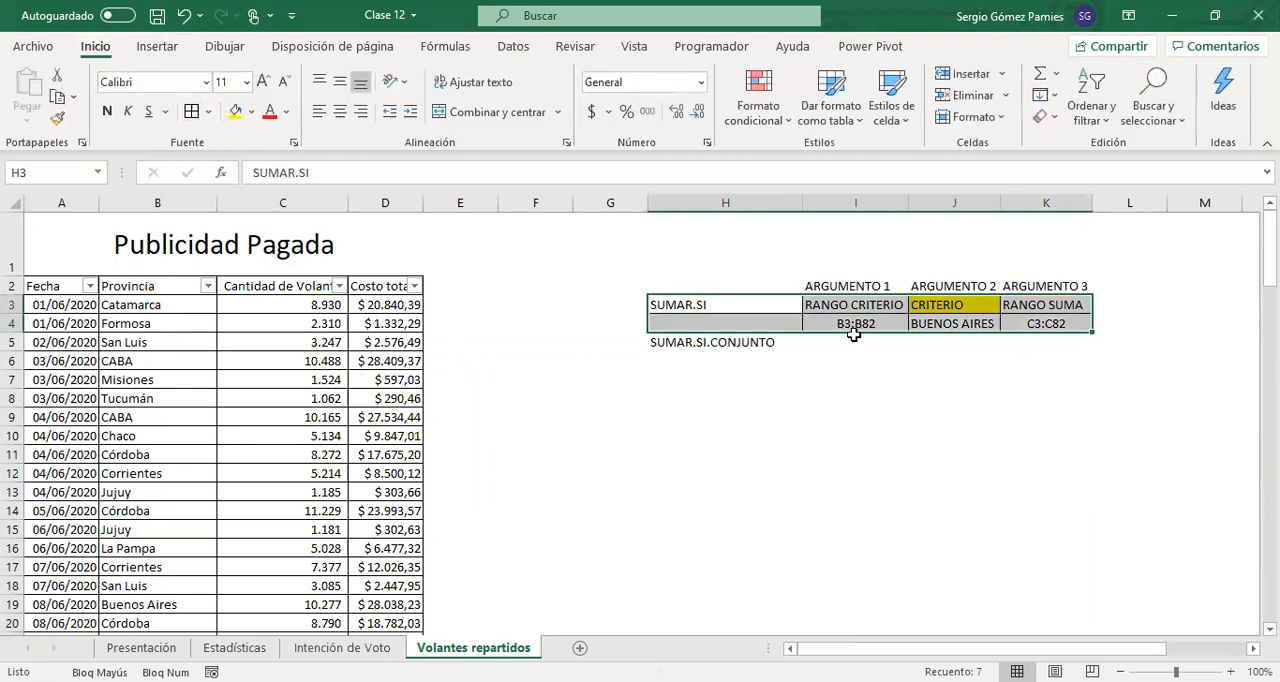
left_click(848, 330)
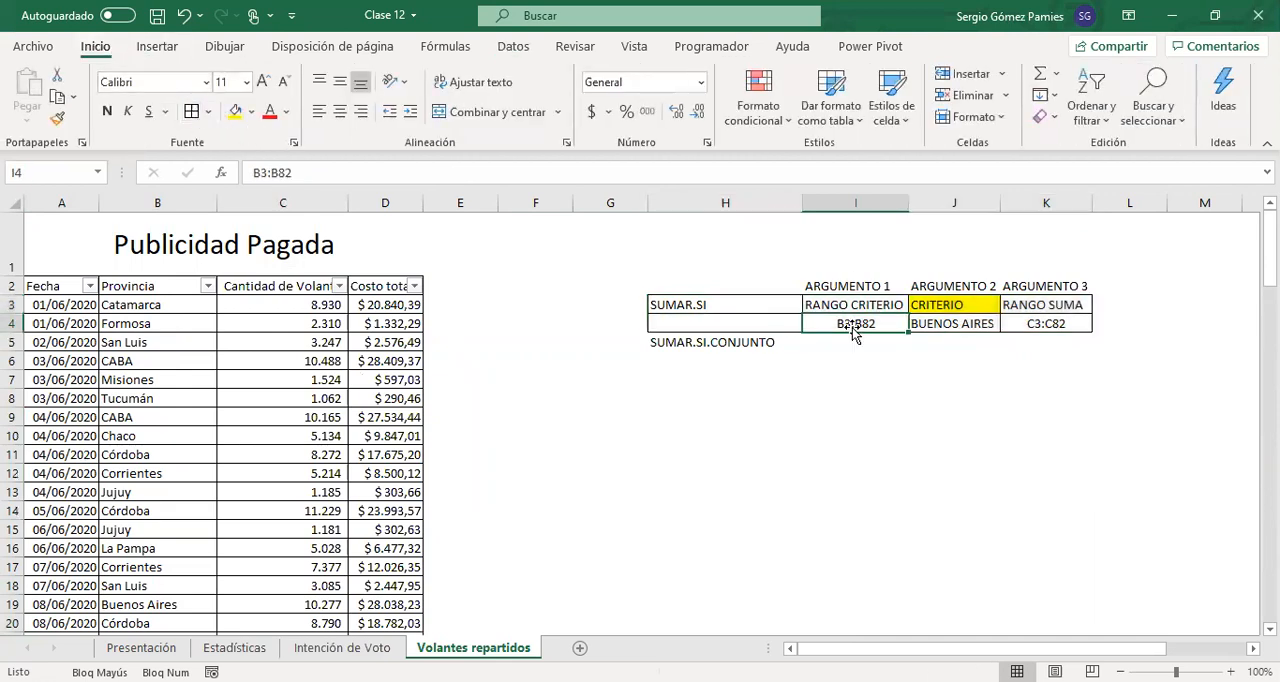
left_click(1030, 330)
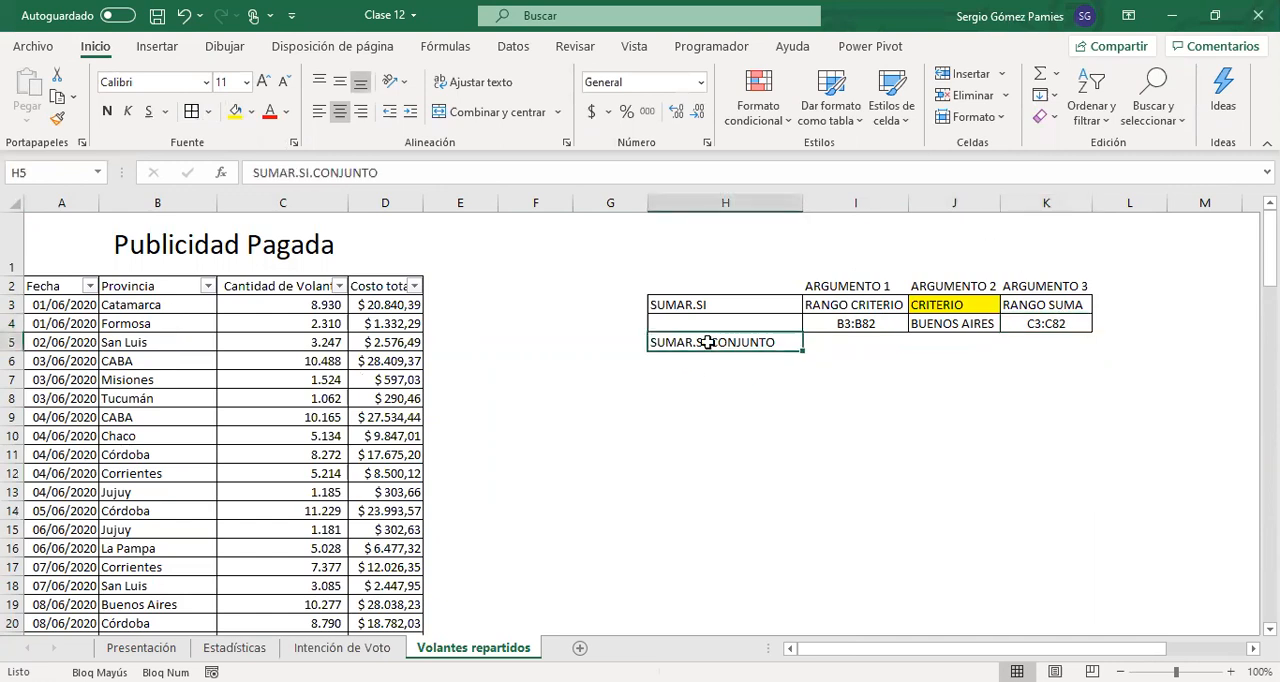
Enter the SUMAR.SI.CONJUNTO arguments RANGO SUMA, RANGO CRITERIO and CRITERIO in I5:K5
left_click_drag(703, 345, 1046, 362)
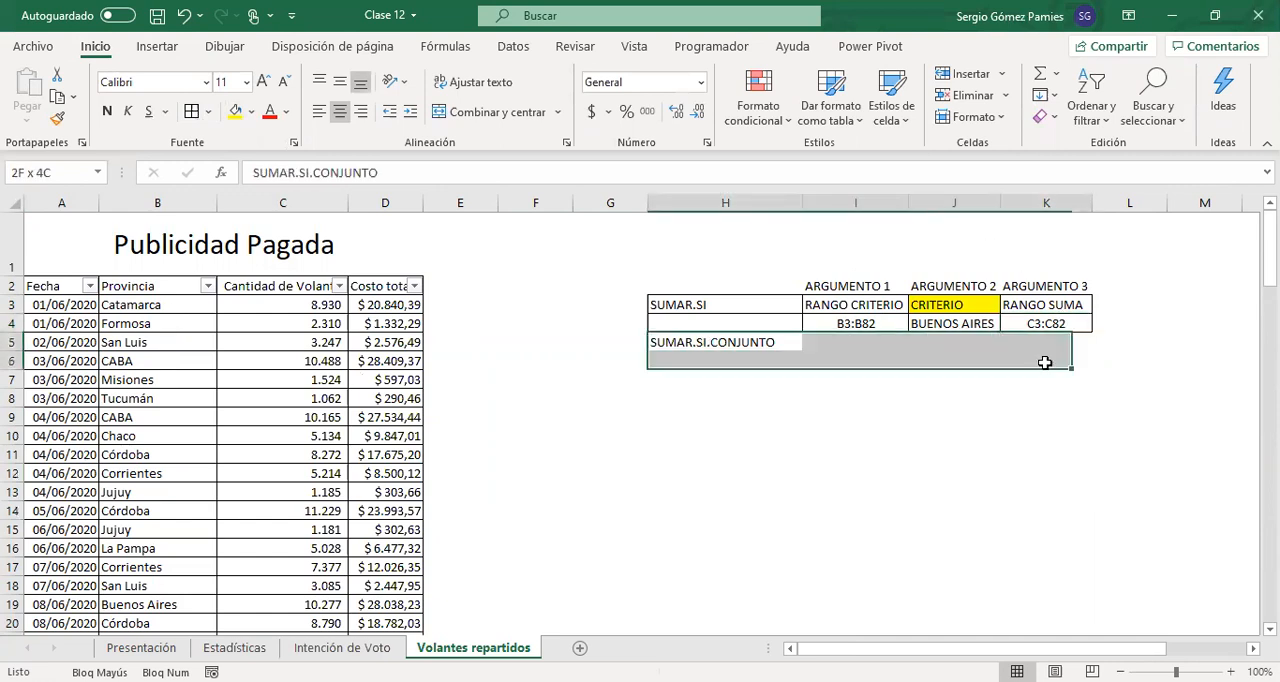
left_click(723, 343)
left_click(1018, 310)
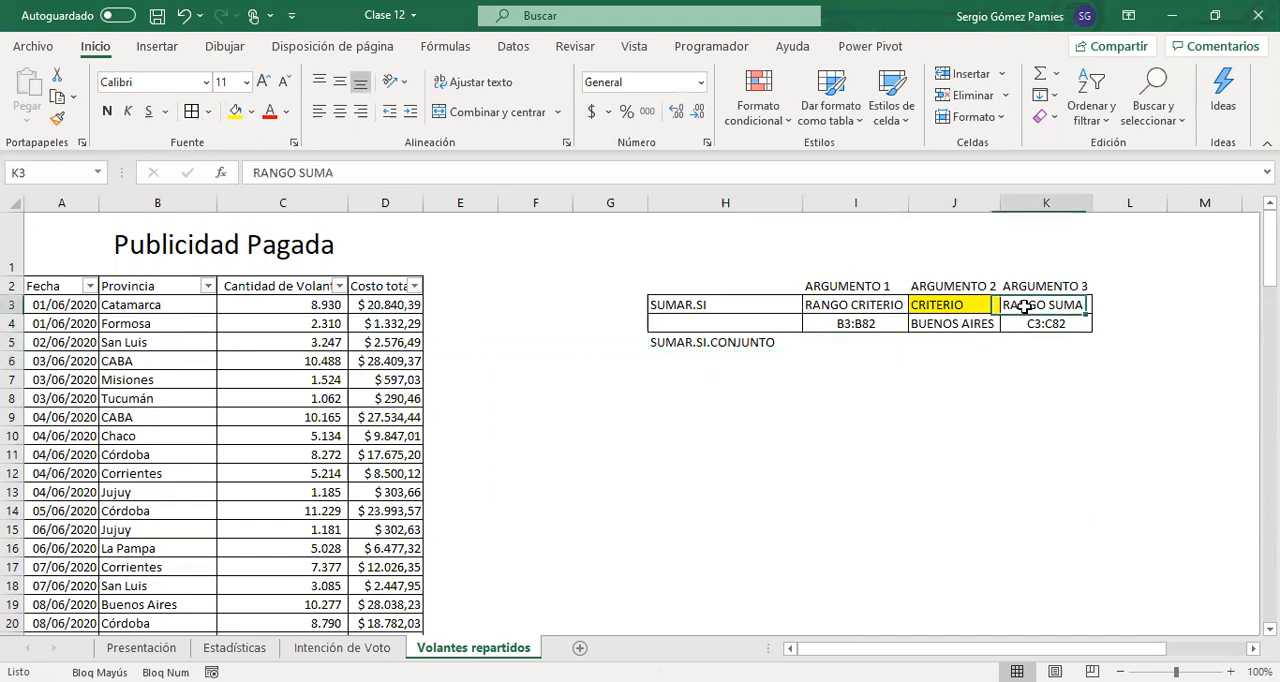
left_click(840, 344)
type("RANGO SUMA")
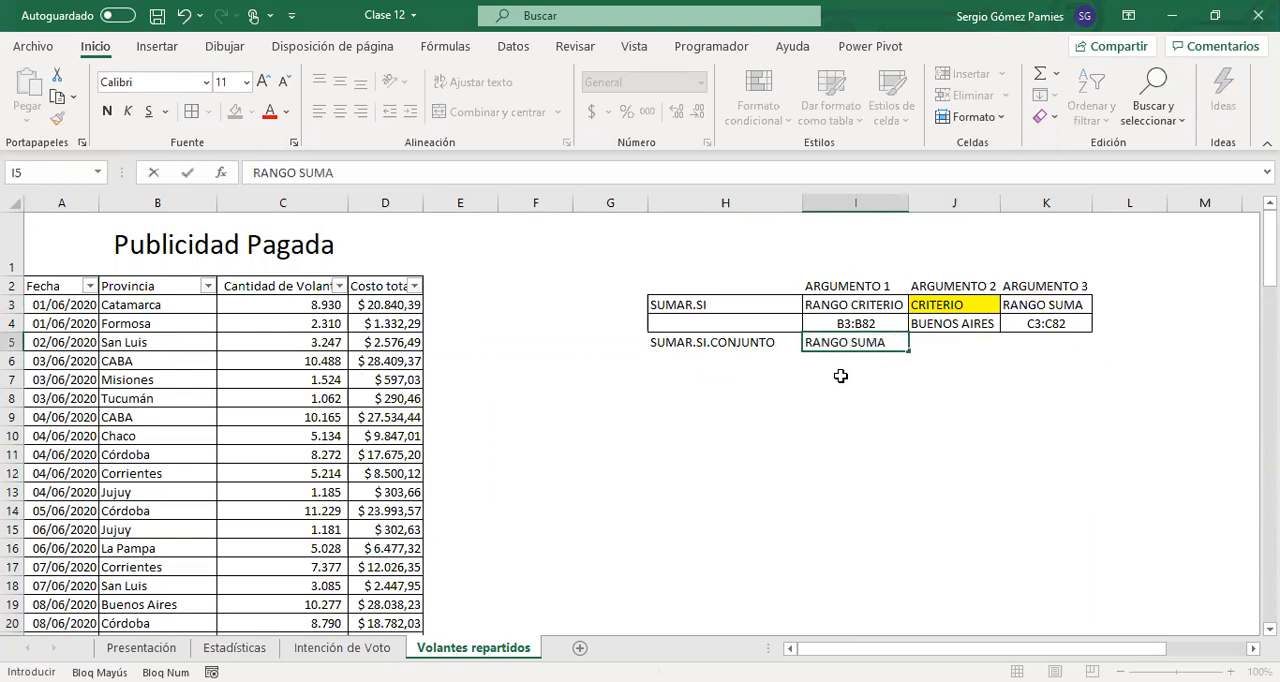
key("Tab")
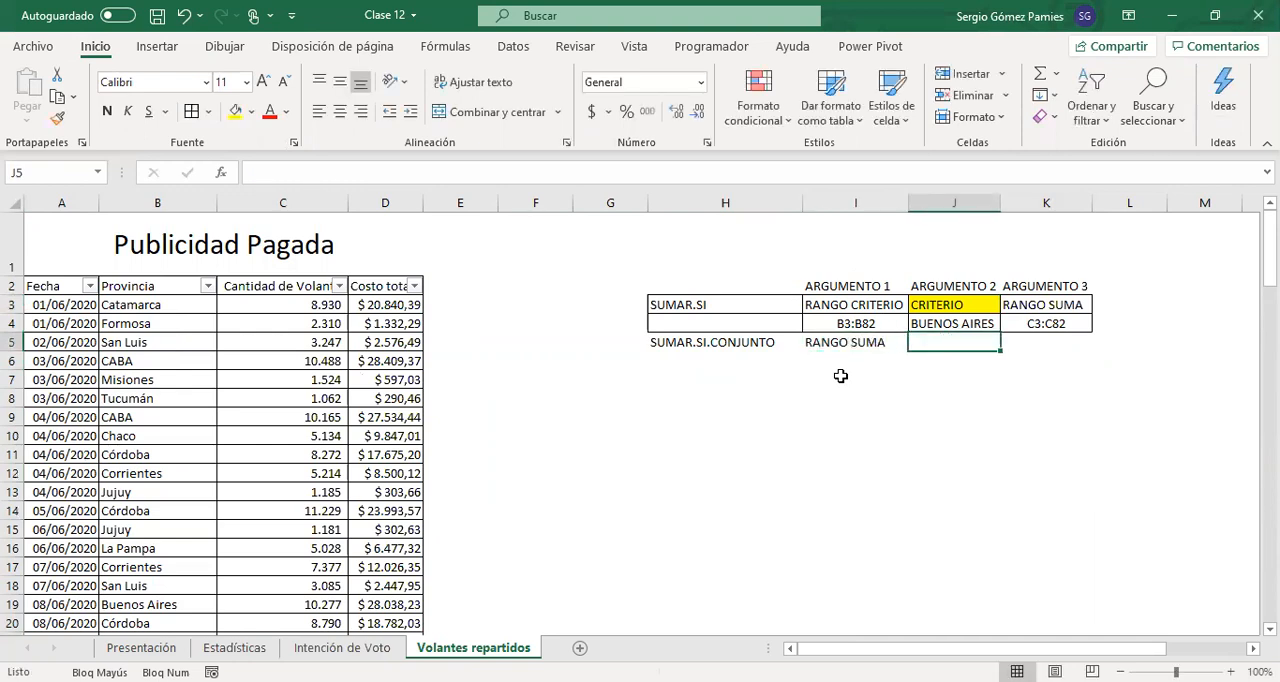
type("RANGO CR")
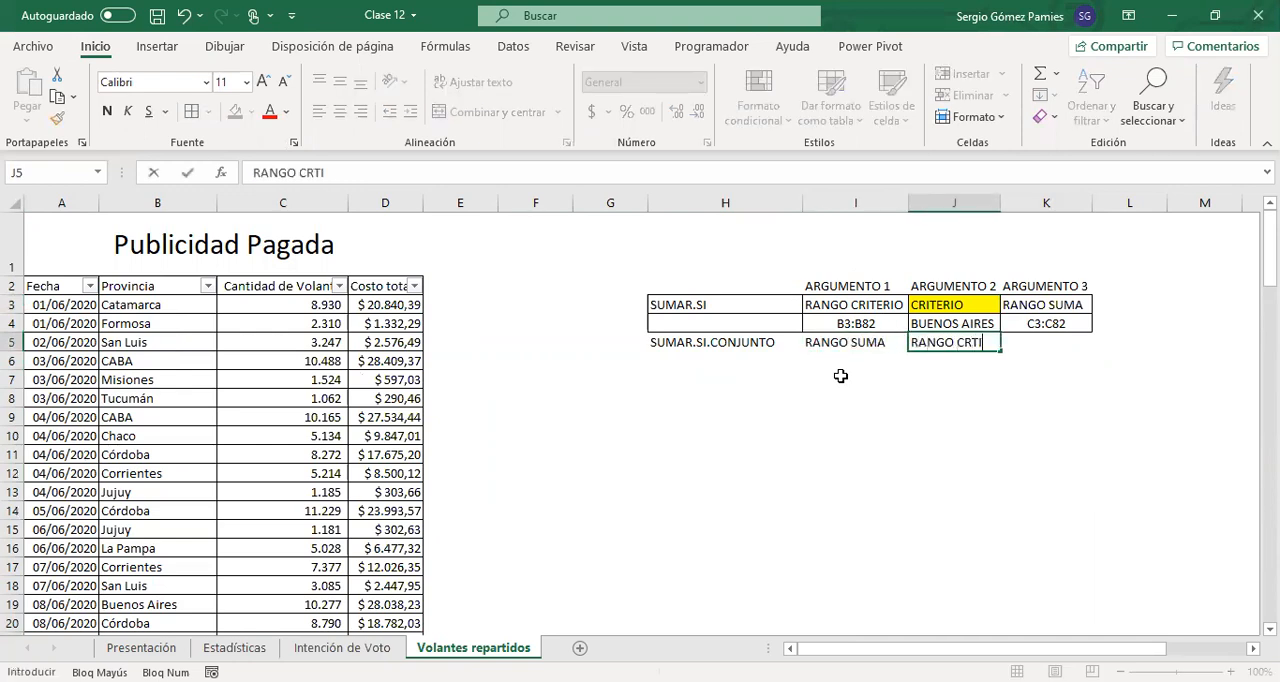
type("ITERIO")
key("Tab")
type("CR")
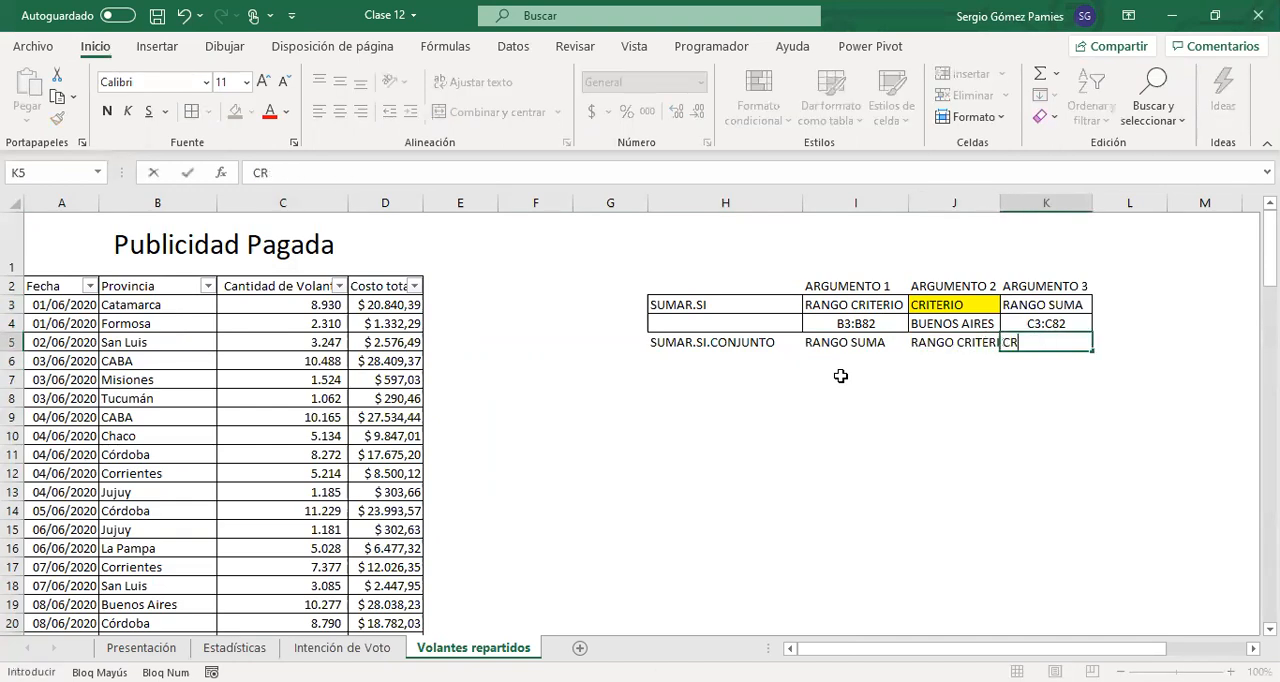
type("ITERIO")
key("Return")
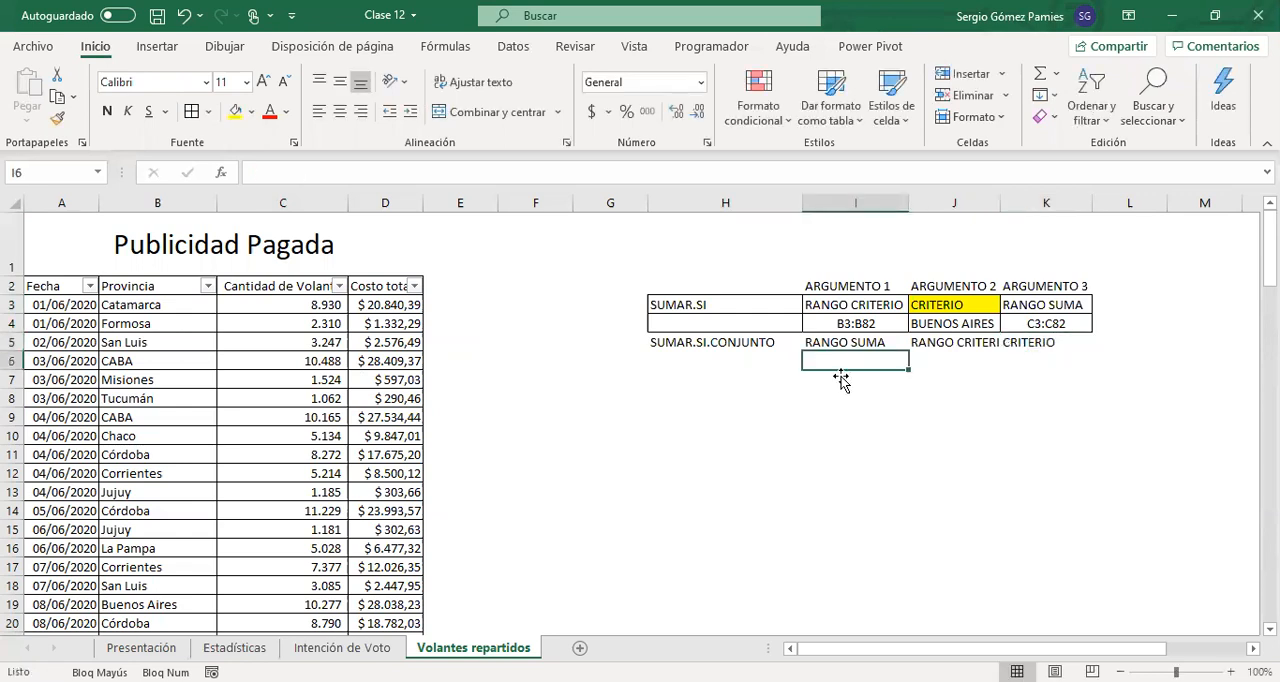
Fit column J to its contents and apply borders to all cells of the SUMAR.SI.CONJUNTO block H5:K6
double_click(998, 205)
left_click(1095, 204)
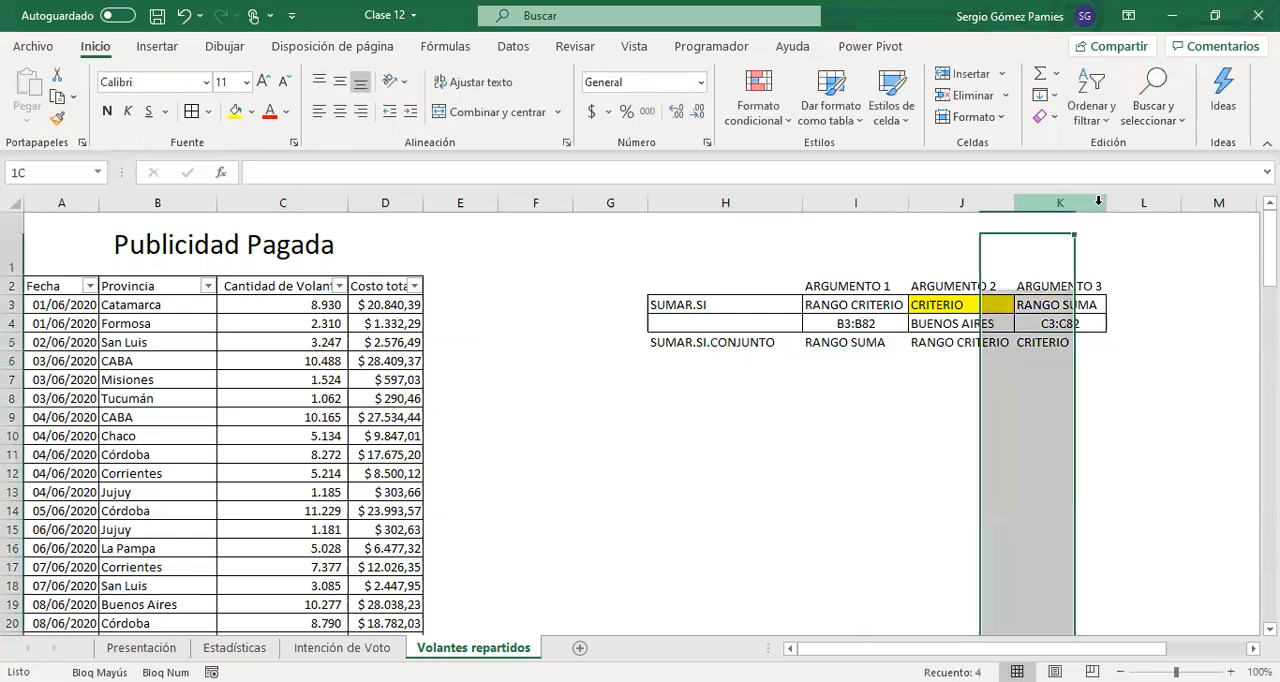
left_click_drag(740, 342, 1060, 366)
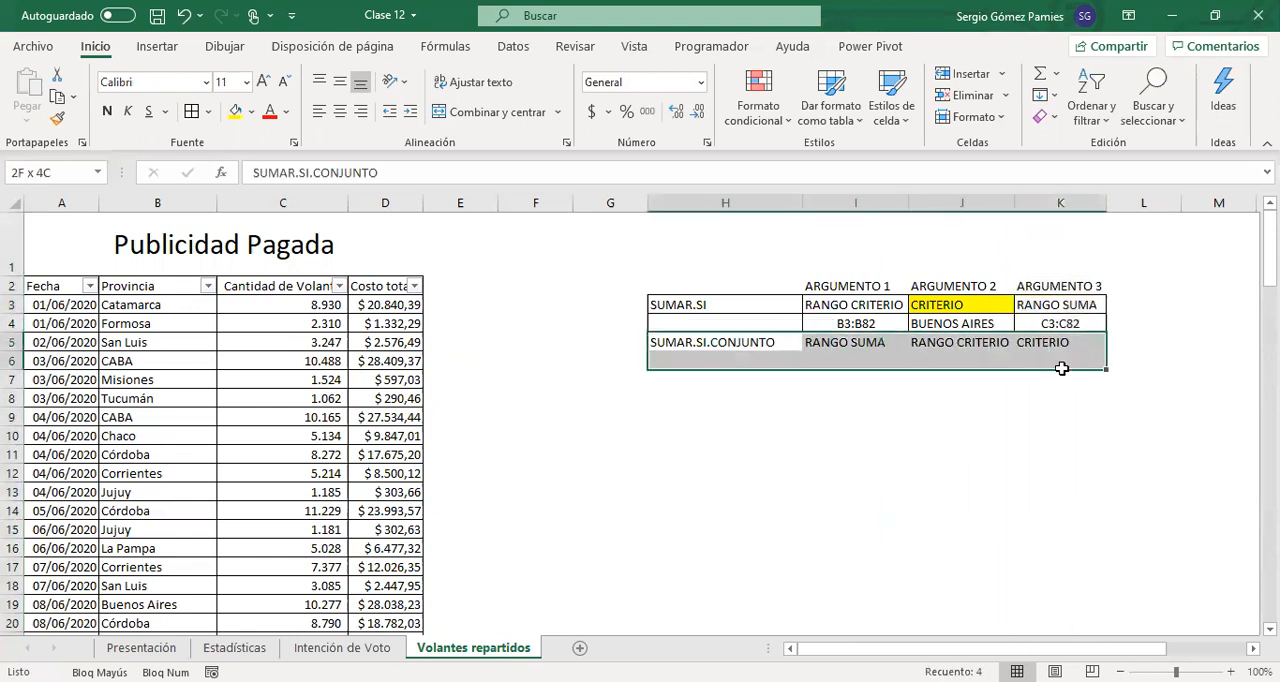
left_click(189, 113)
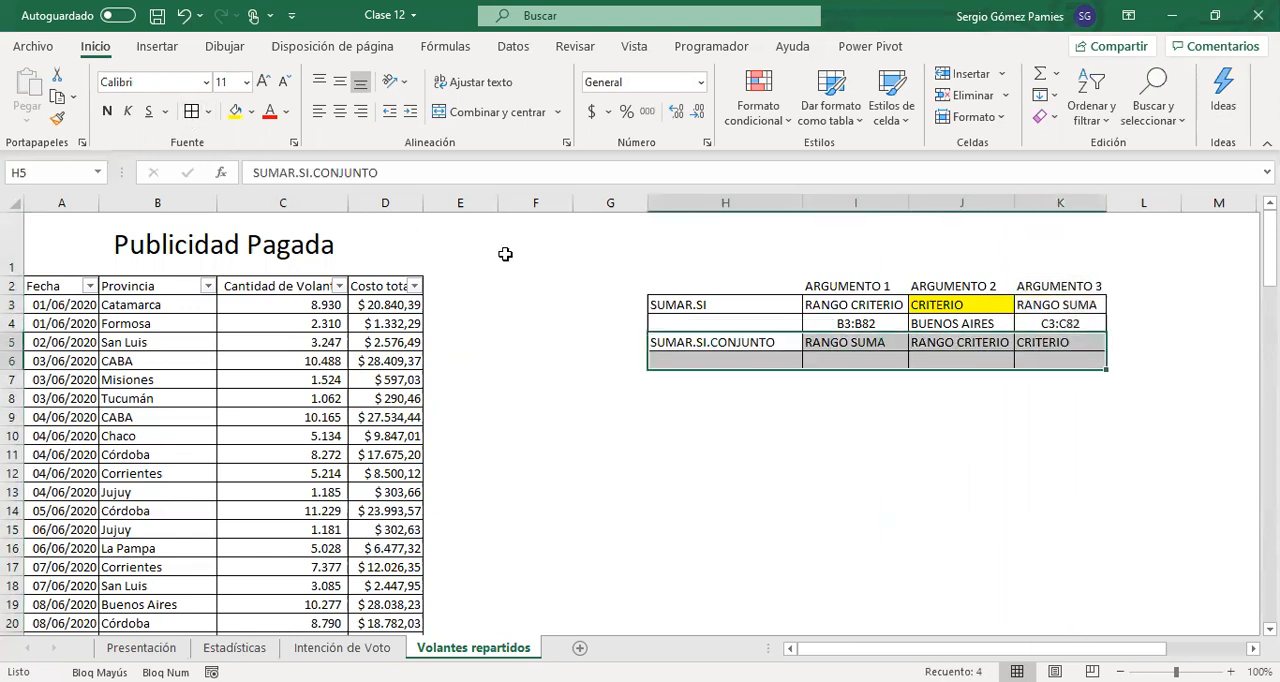
left_click(856, 345)
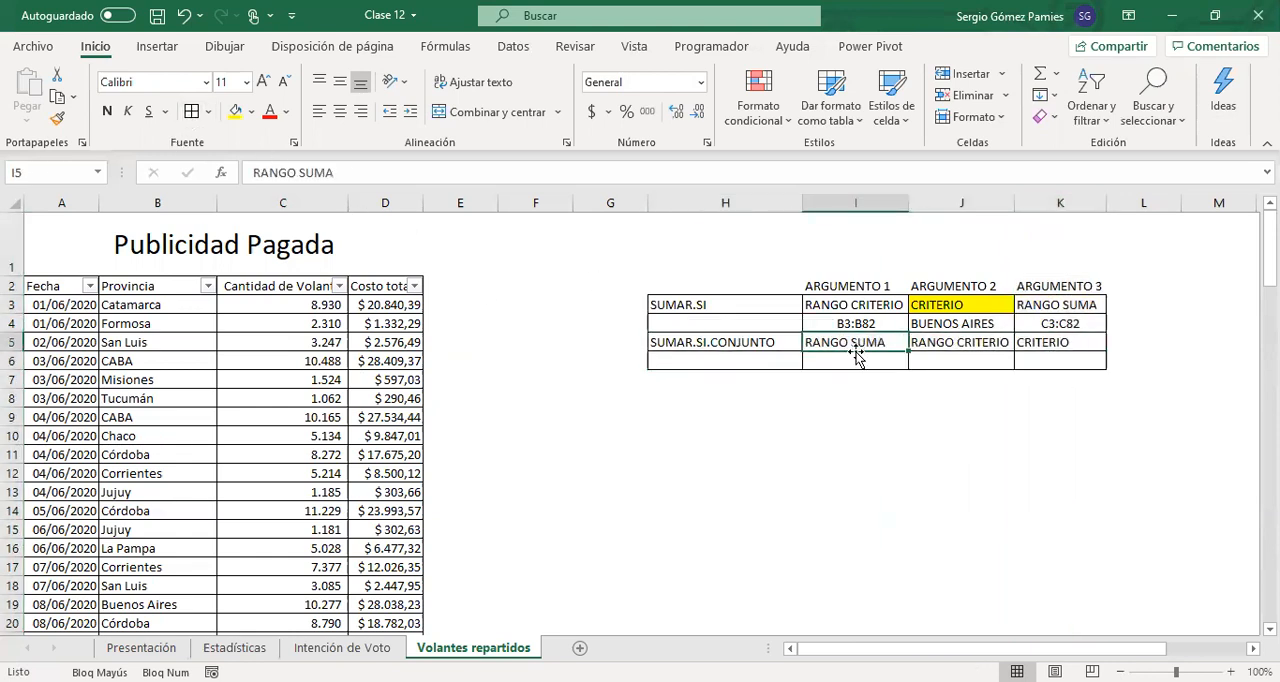
left_click(788, 341)
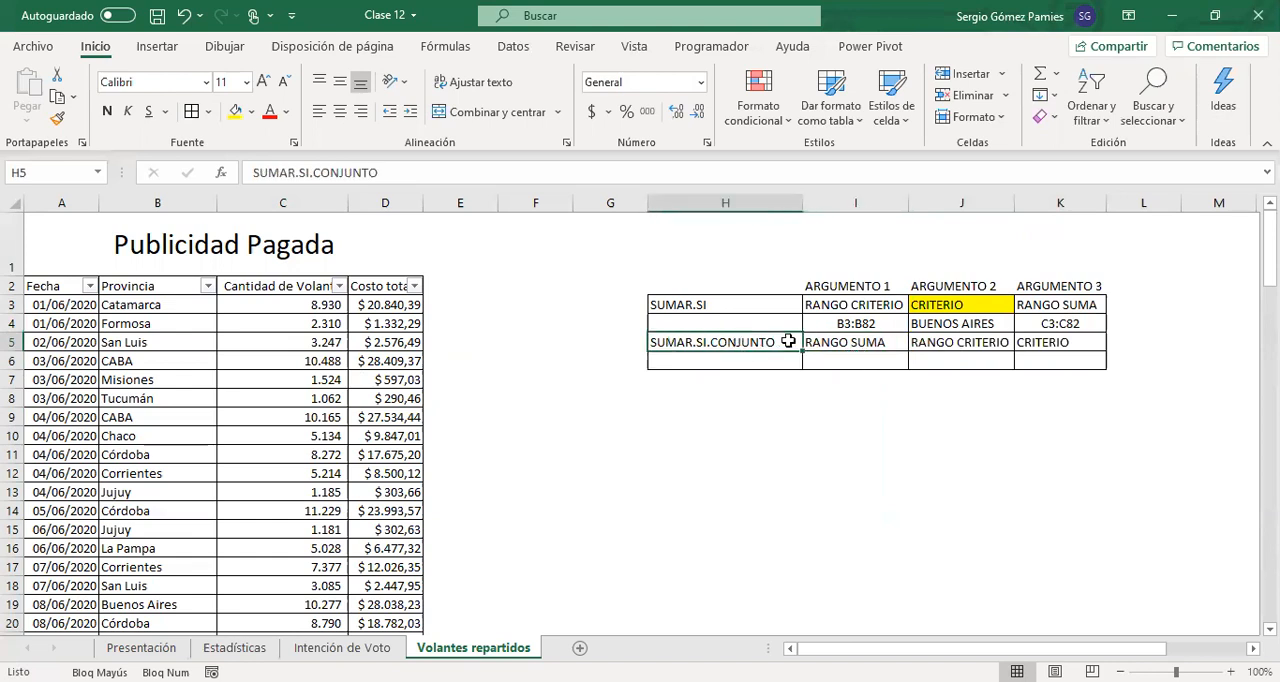
Rename J5 as RANGO CRITERIO 1 and K5 as CRITERIO 1, and refit column J to the longer text
left_click(955, 340)
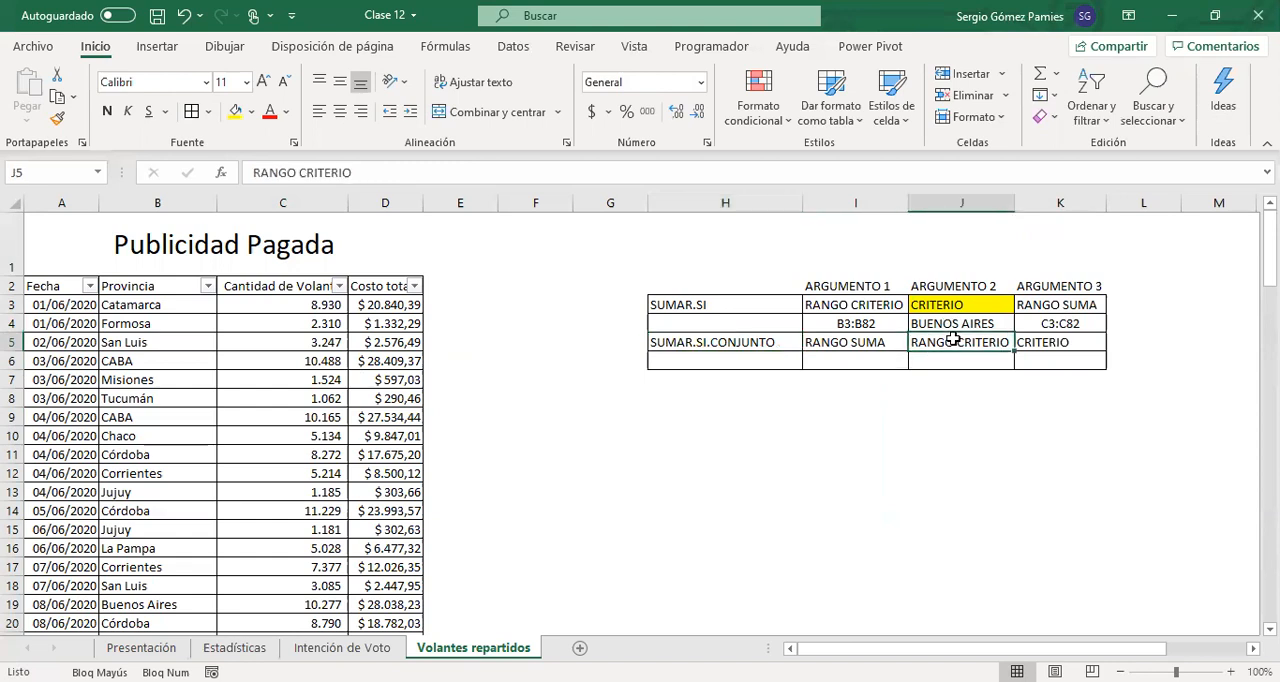
left_click(428, 172)
key("Return")
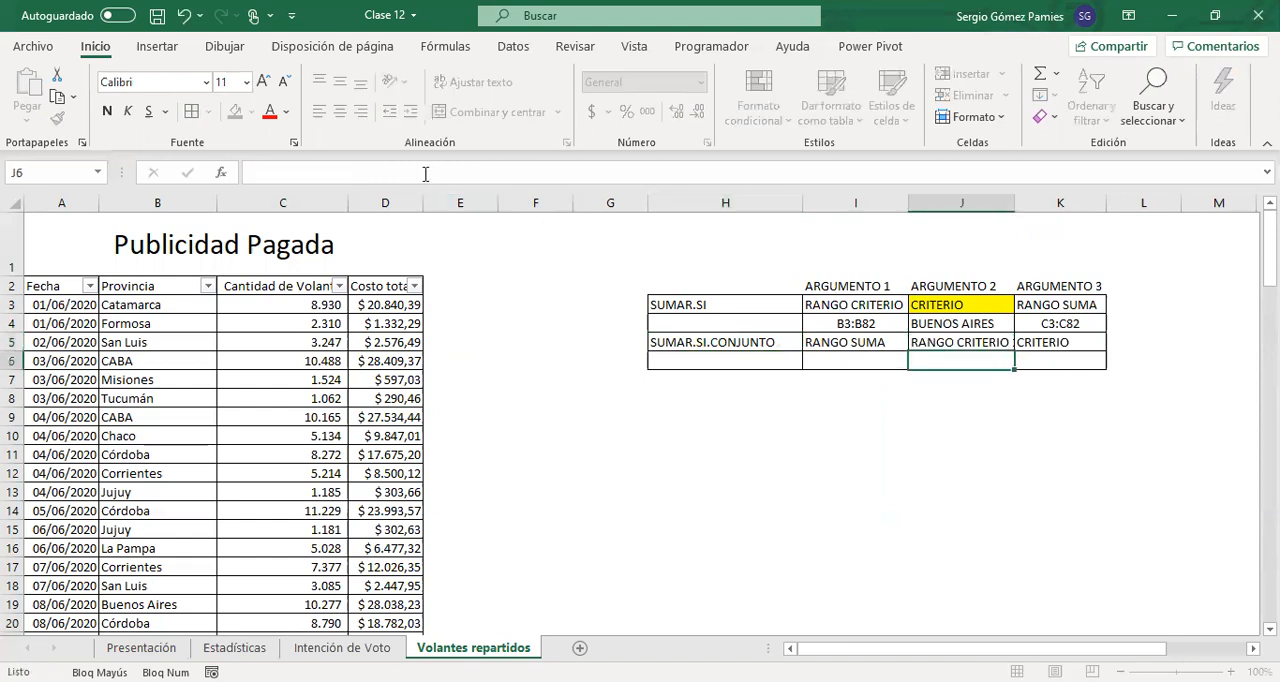
left_click(1052, 345)
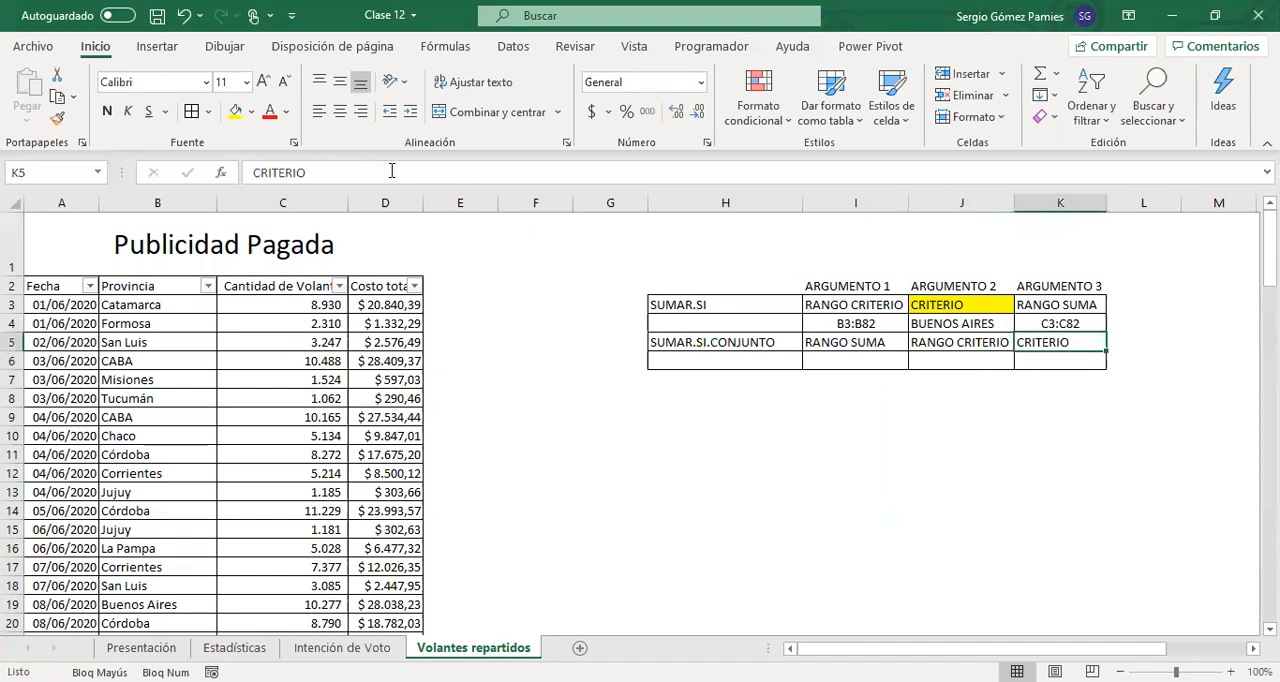
left_click(391, 171)
type("1")
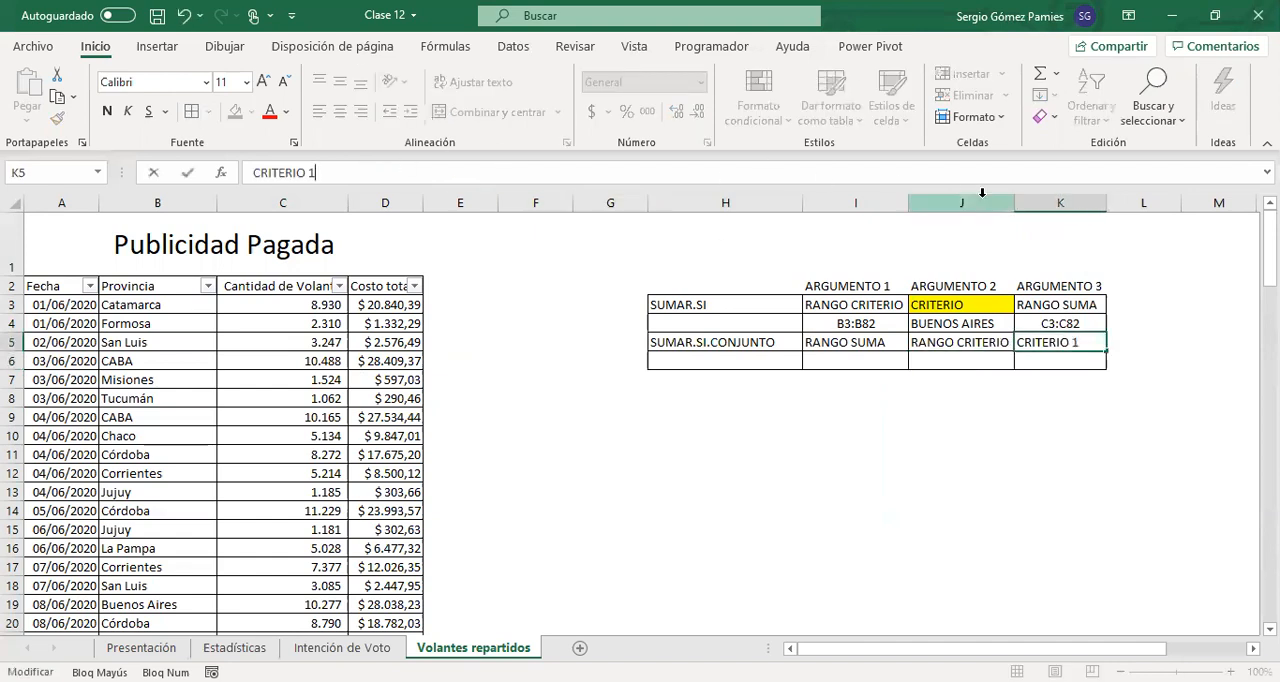
left_click(1020, 203)
double_click(1014, 203)
Copy the criteria pair J5:K6 and paste it at L5 and again at N5
left_click(1125, 345)
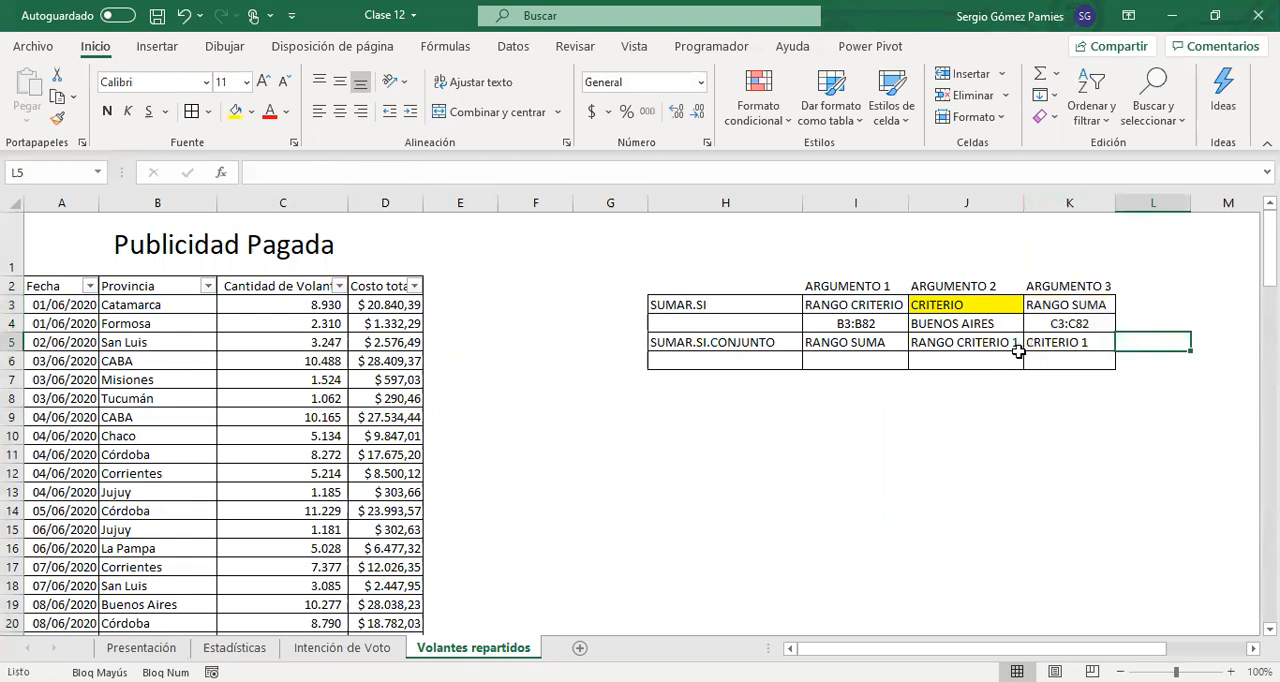
scroll(1028, 407, "right", 3)
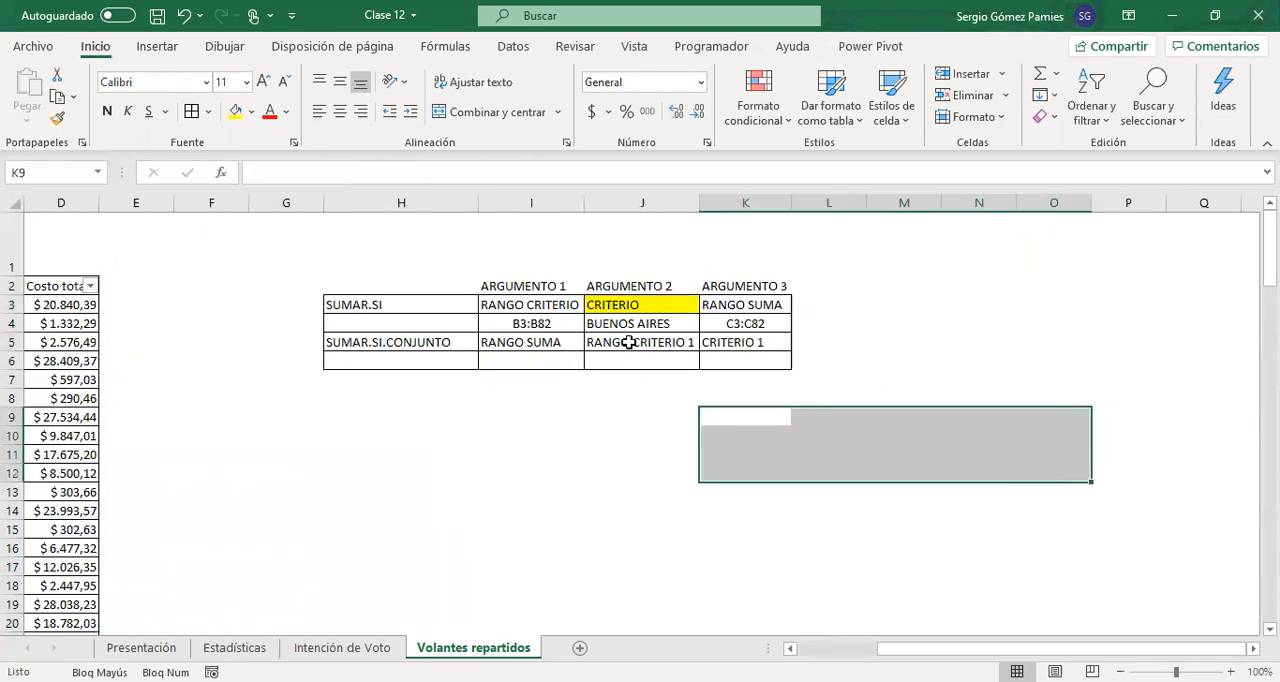
left_click_drag(623, 345, 733, 365)
key("ctrl+c")
left_click(835, 343)
key("ctrl+v")
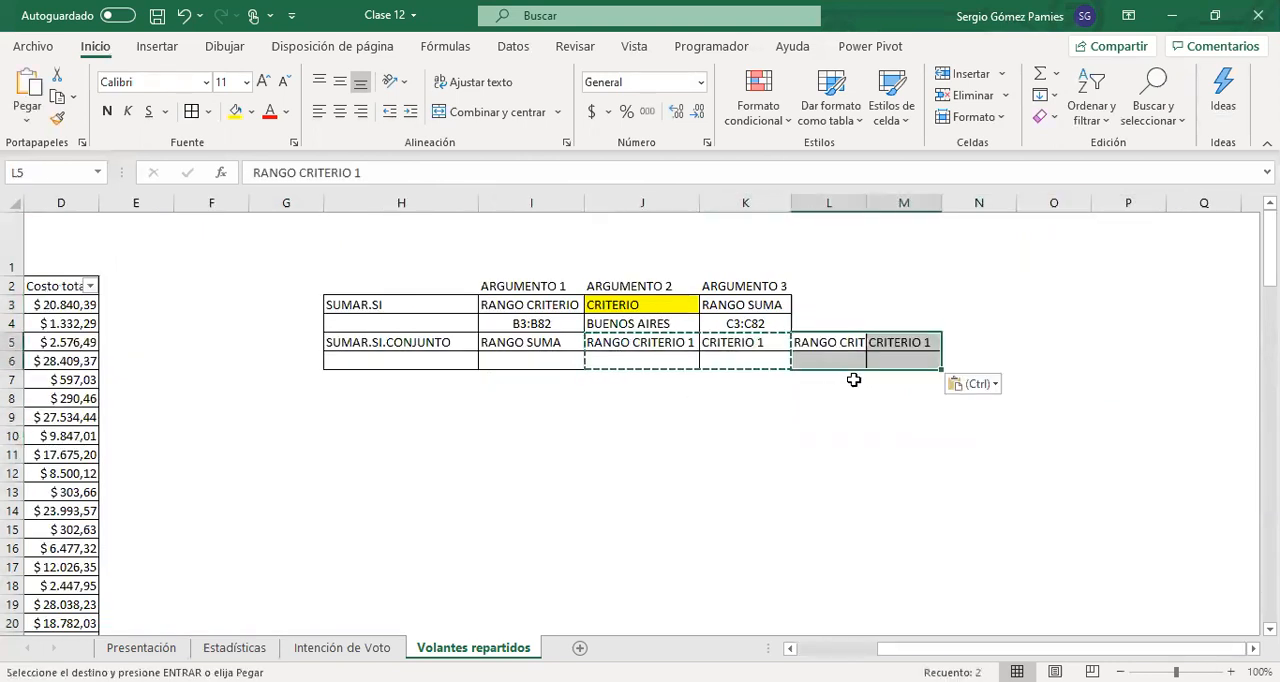
left_click(957, 342)
key("ctrl+v")
Renumber the first pasted criteria pair in L5:M5 as the second one, with CRITERIO 2 in M5
double_click(846, 343)
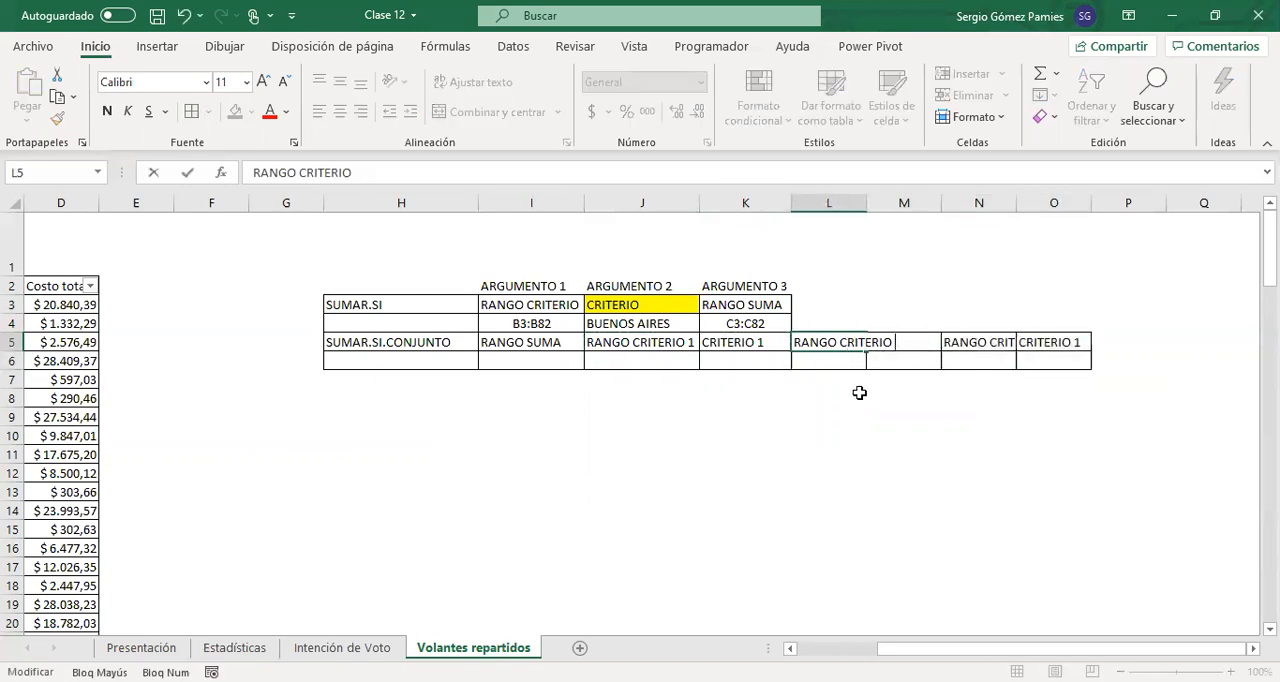
key("Tab")
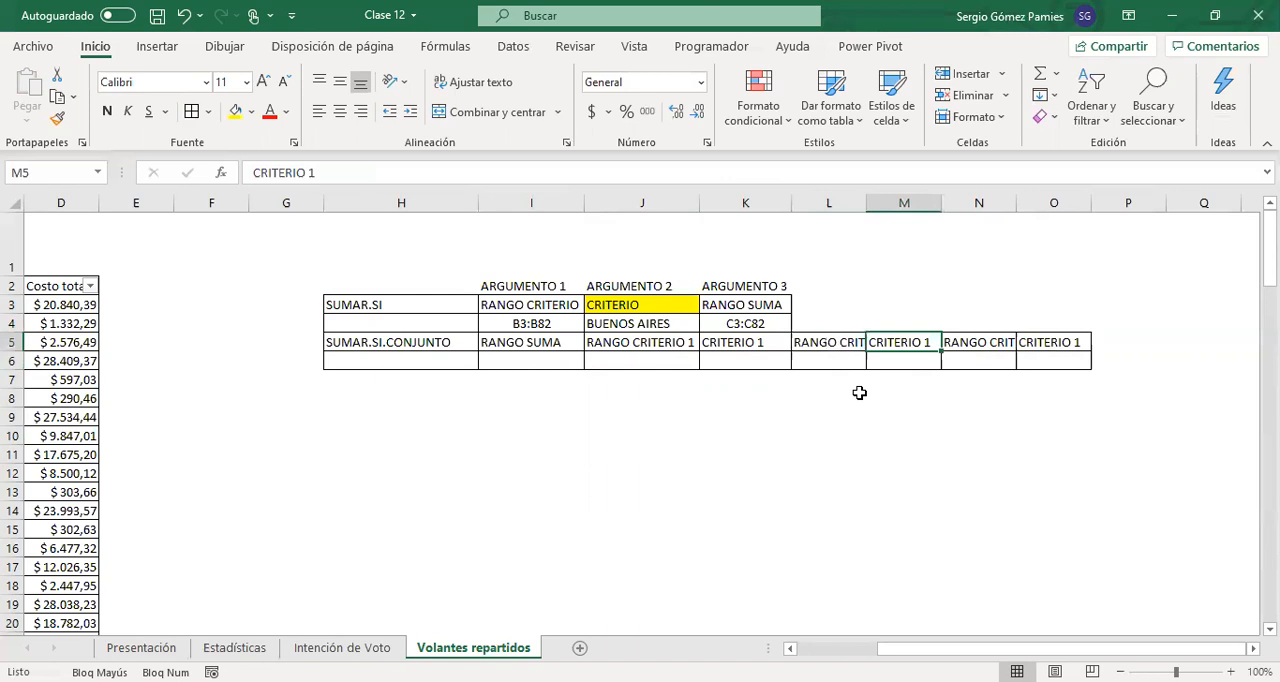
key("F2")
key("Tab")
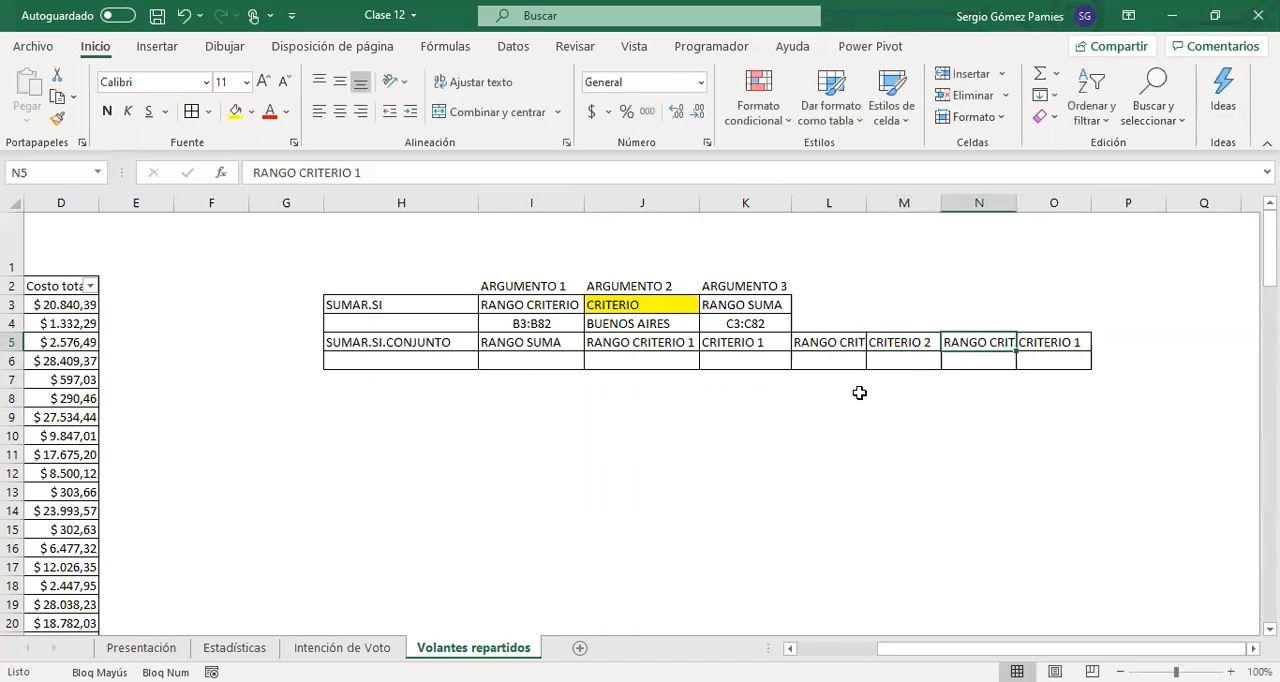
Renumber the second pasted criteria pair as RANGO CRITERIO 3 in N5 and CRITERIO 3 in O5, and fit columns N and O to their contents
key("F2")
type("2")
key("Tab")
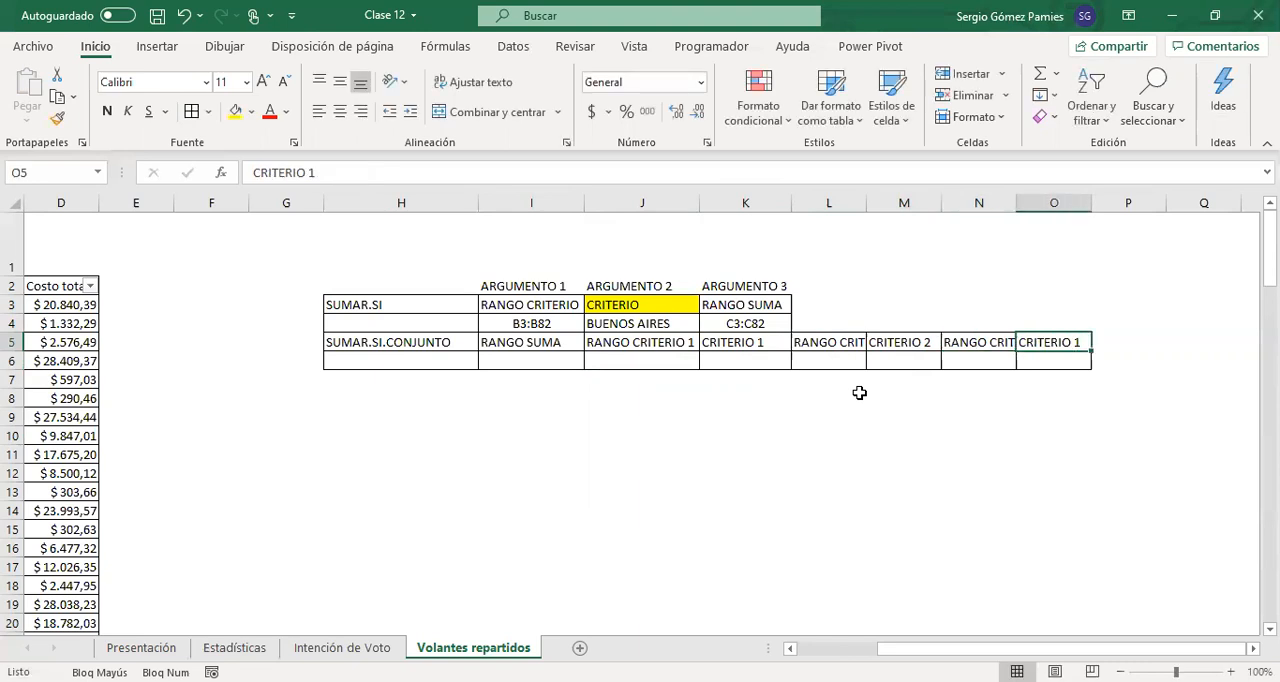
key("F2")
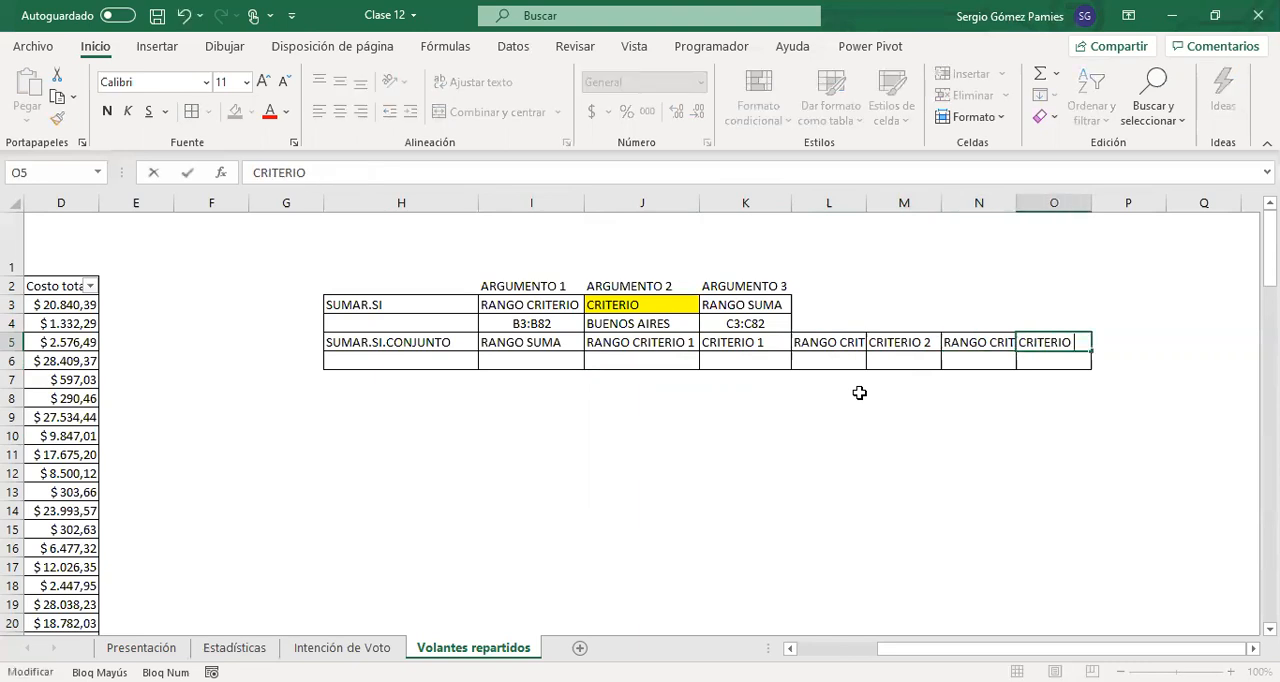
left_click(872, 415)
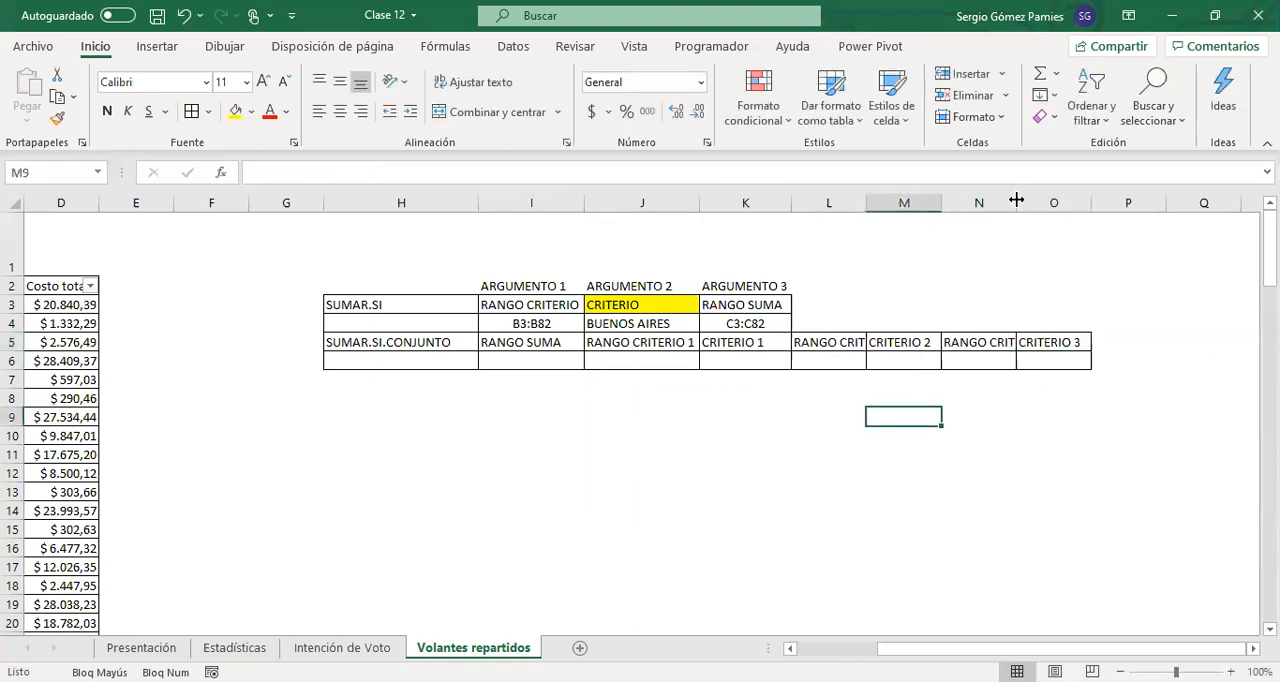
double_click(1016, 201)
double_click(1136, 201)
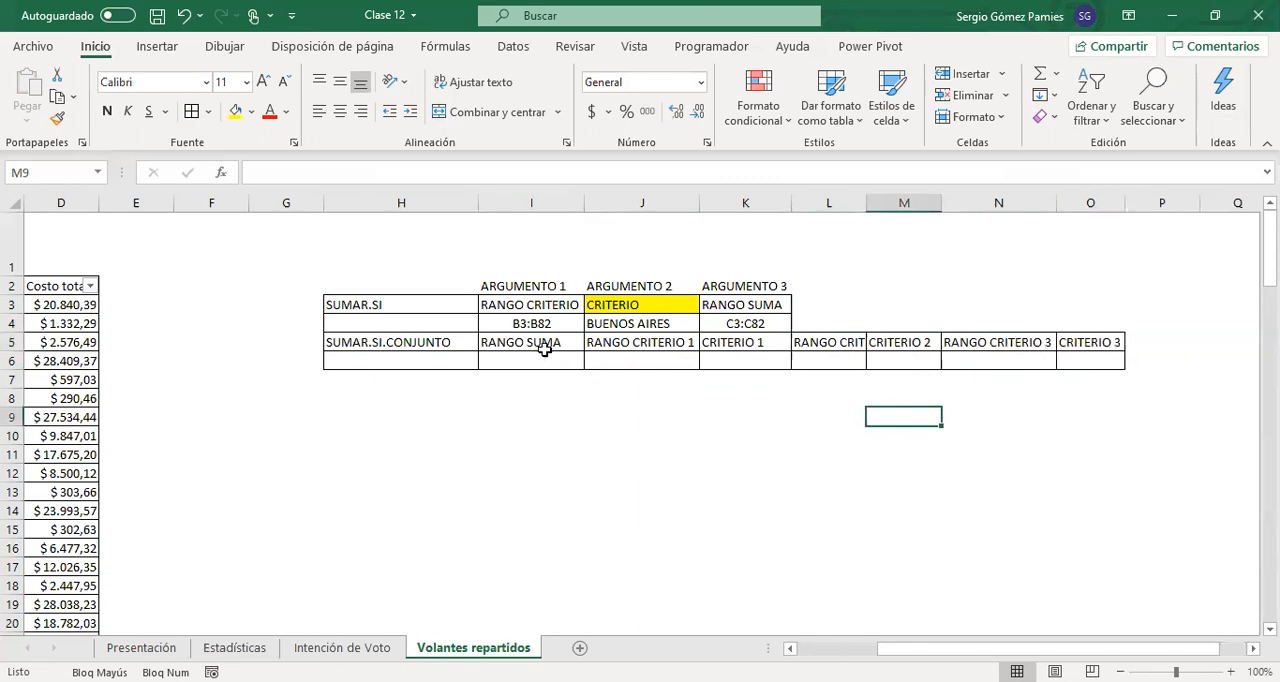
left_click_drag(540, 345, 575, 376)
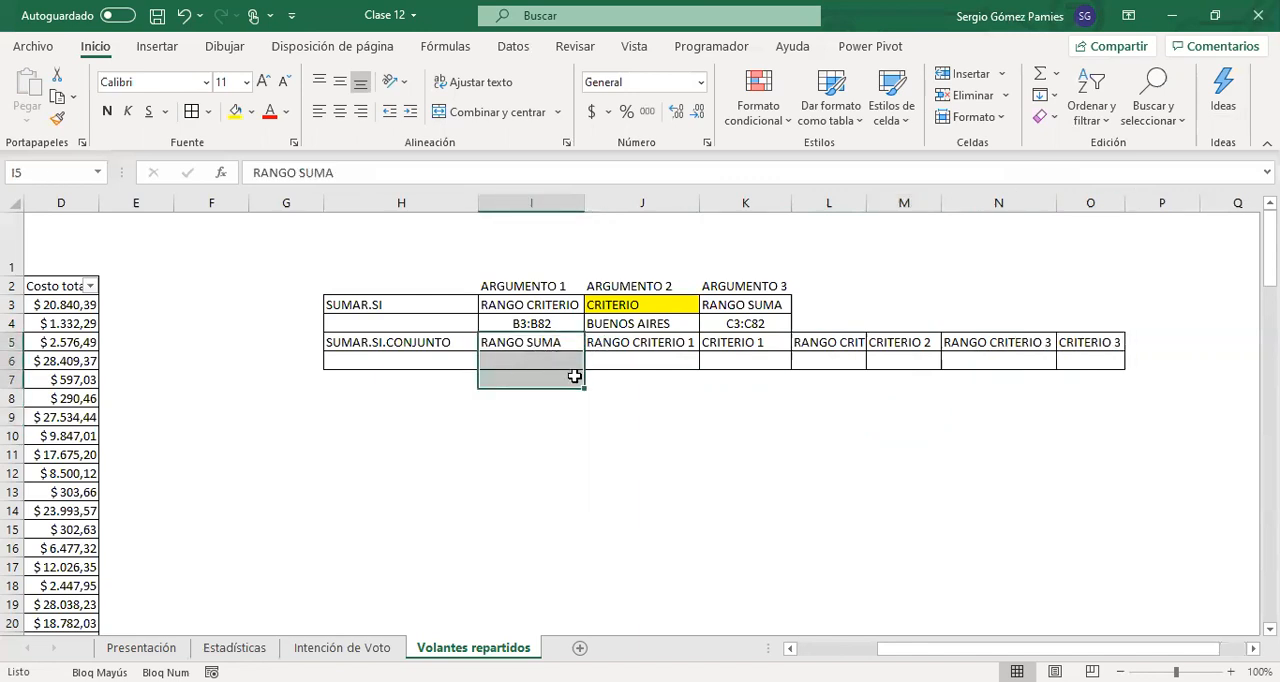
left_click_drag(608, 344, 708, 362)
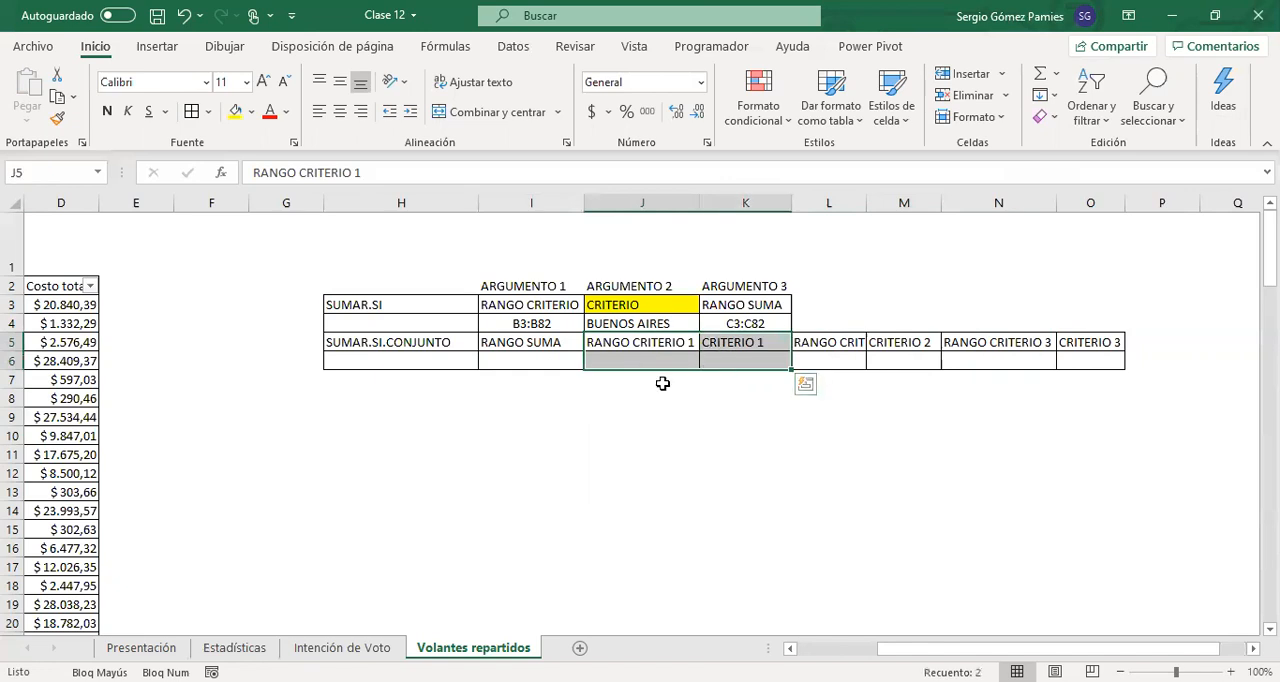
left_click_drag(635, 343, 900, 366)
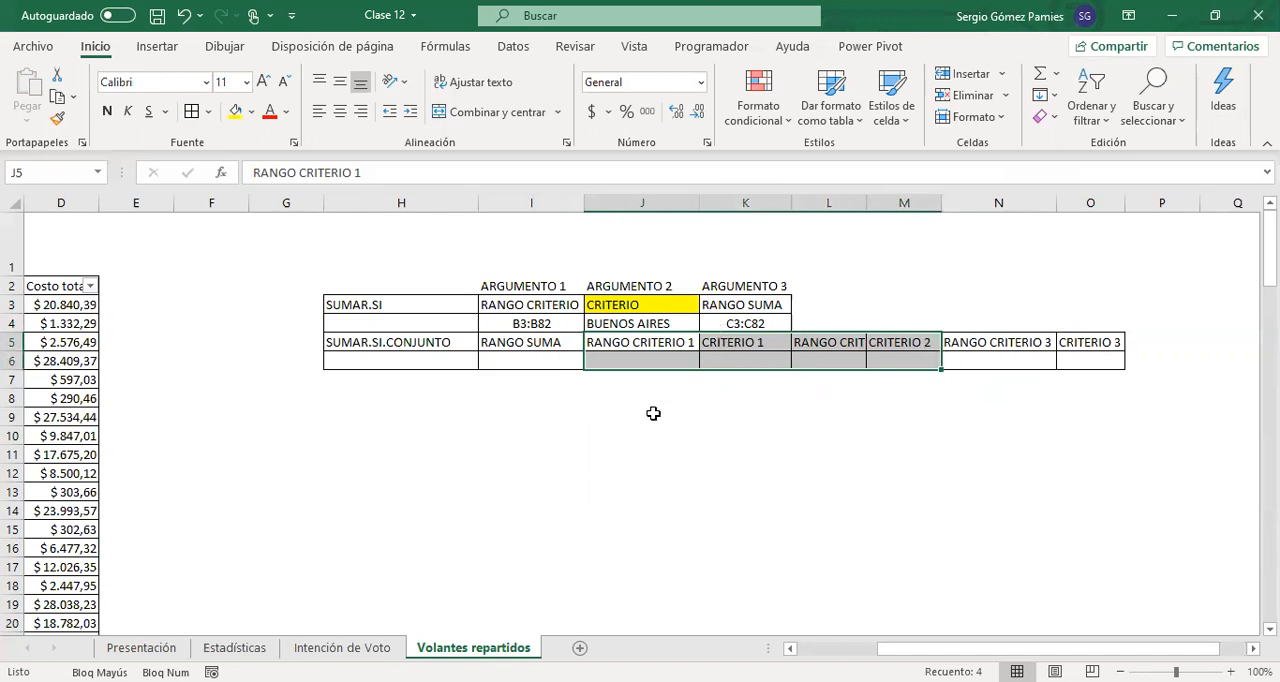
left_click_drag(512, 345, 519, 349)
Copy the range C3:C82 from K4 into I6 under RANGO SUMA, and B3:B82 from I4 into J6 under RANGO CRITERIO 1
left_click(760, 324)
key("ctrl+c")
left_click(533, 362)
key("ctrl+v")
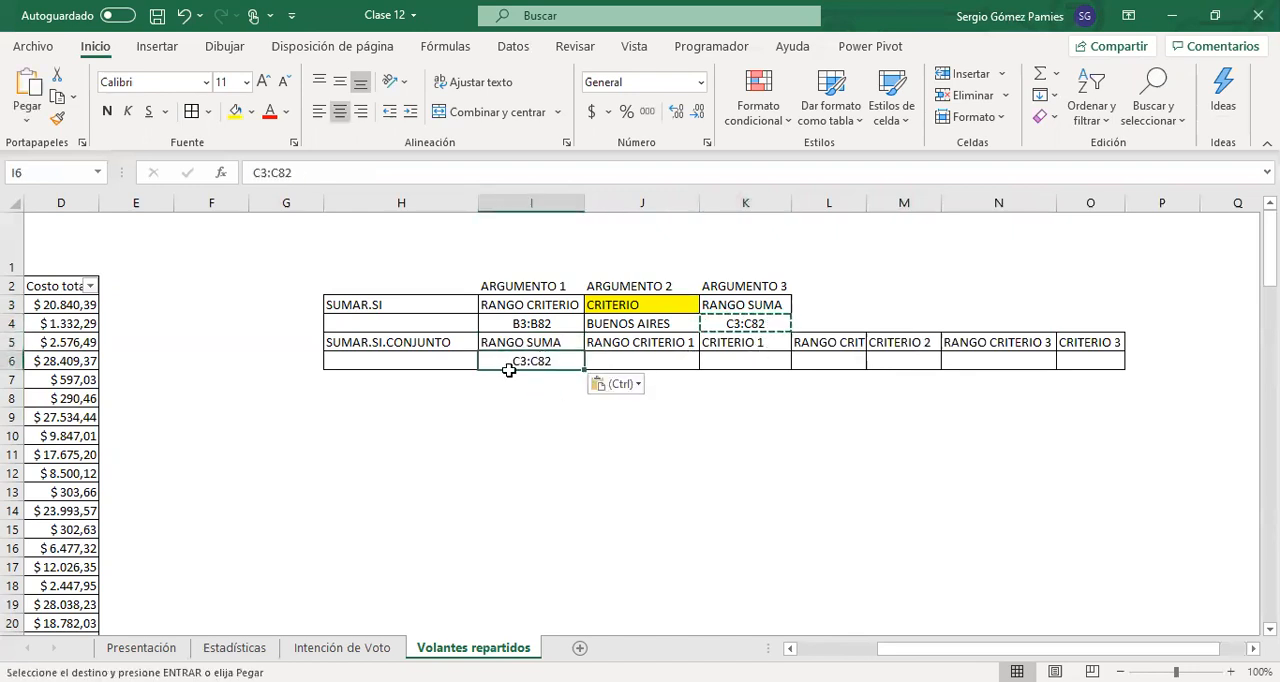
left_click(535, 324)
key("ctrl+c")
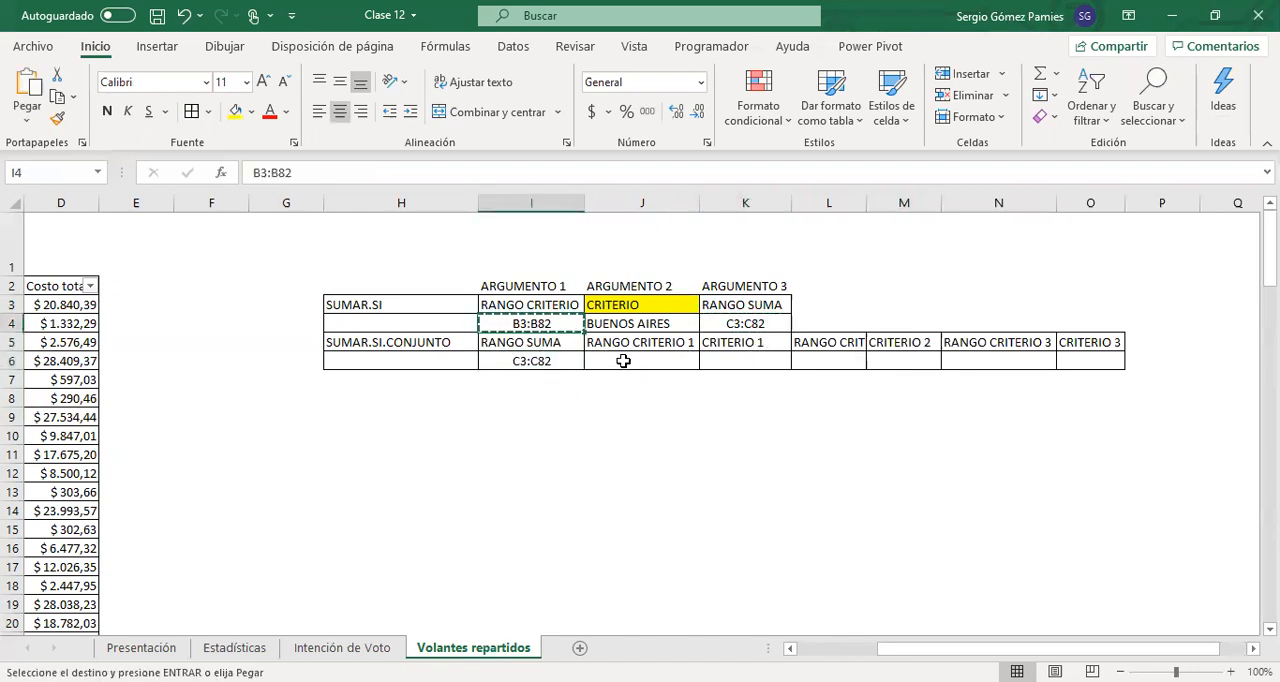
left_click(623, 360)
key("ctrl+v")
Copy the BUENOS AIRES criterion from J4 into K6 under CRITERIO 1, and fit column L to its contents
left_click(643, 324)
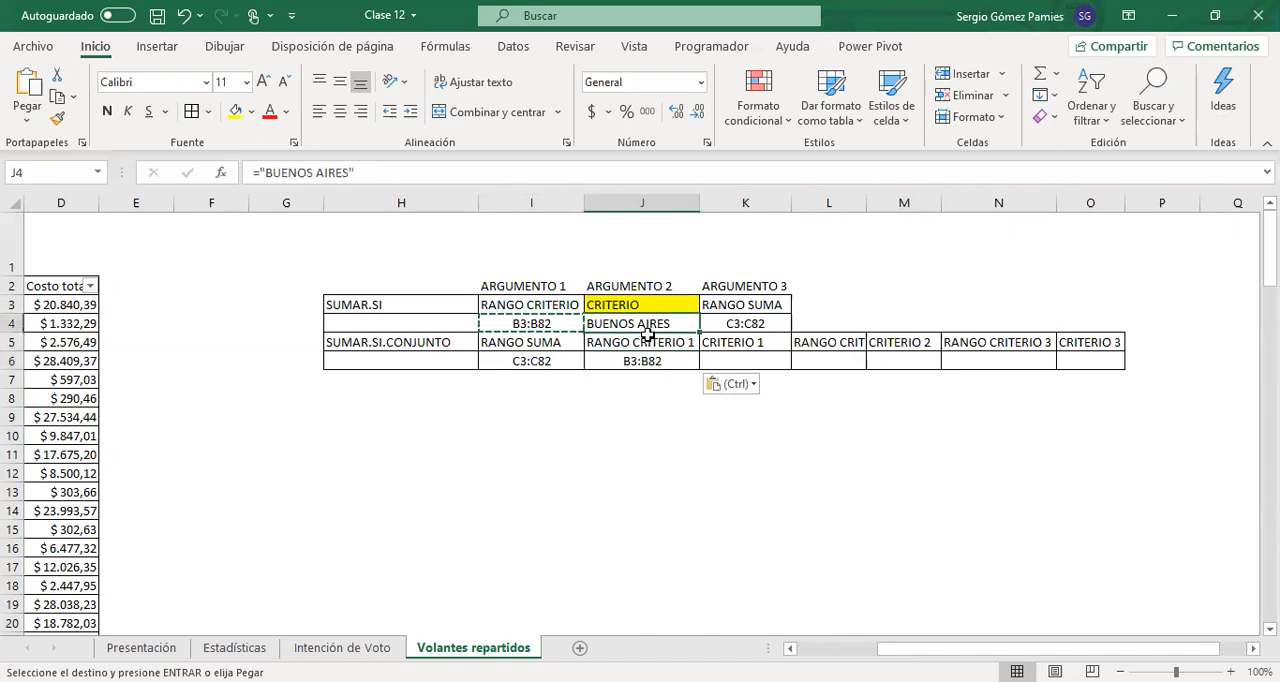
key("ctrl+c")
left_click(740, 361)
key("ctrl+v")
left_click_drag(814, 363, 908, 362)
double_click(866, 204)
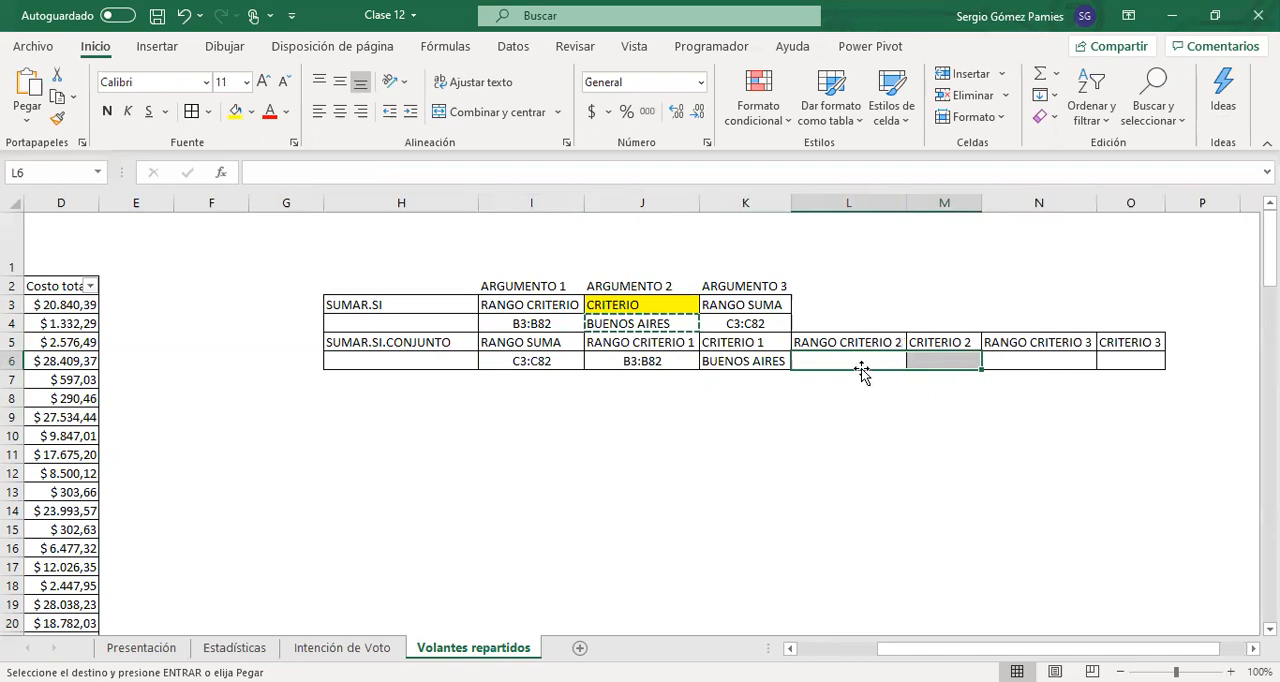
Examine the Fecha, Provincia and Cantidad de Volantes columns against the arguments in the SUMAR.SI.CONJUNTO block H5:O6
left_click(861, 367)
left_click_drag(687, 451, 26, 468)
left_click_drag(84, 340, 97, 341)
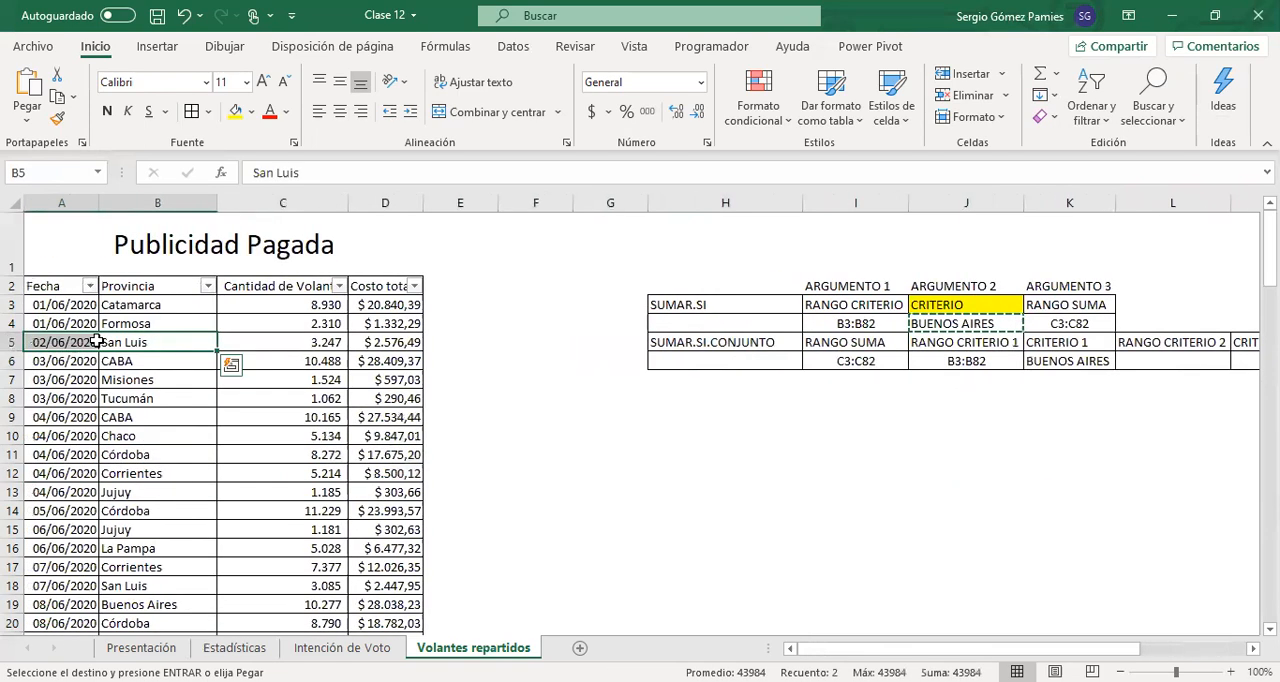
left_click(135, 305)
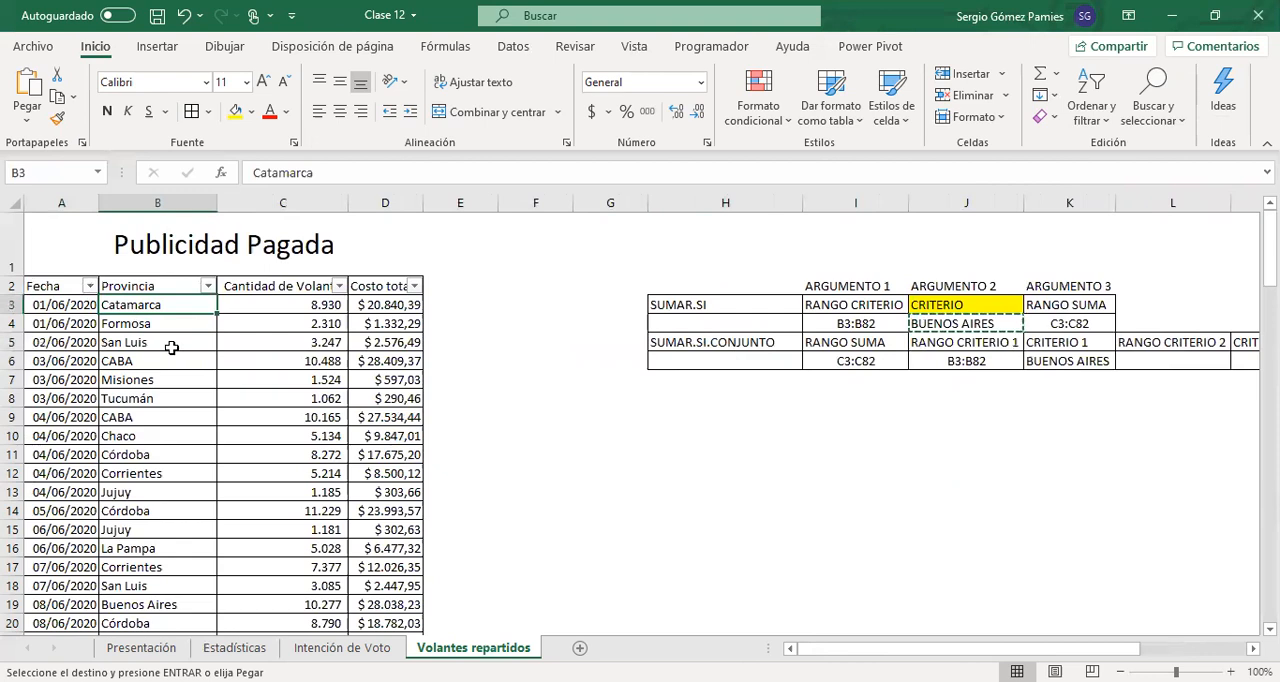
left_click_drag(245, 305, 250, 400)
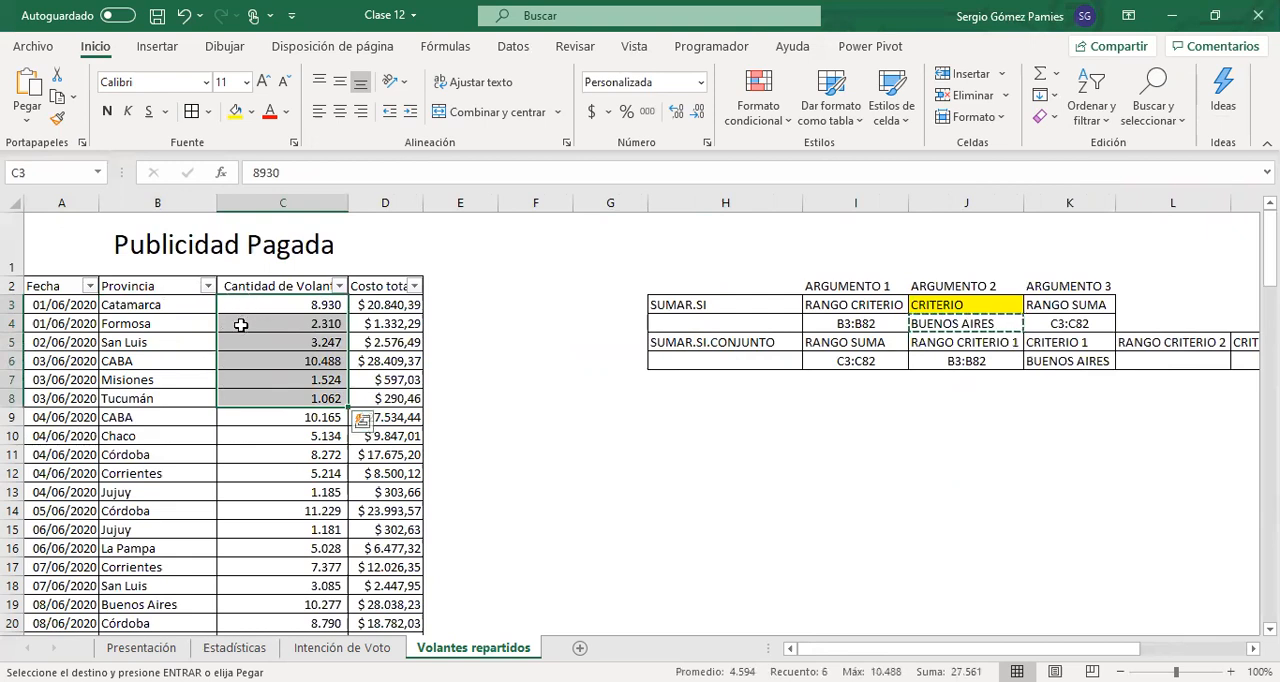
left_click(874, 397)
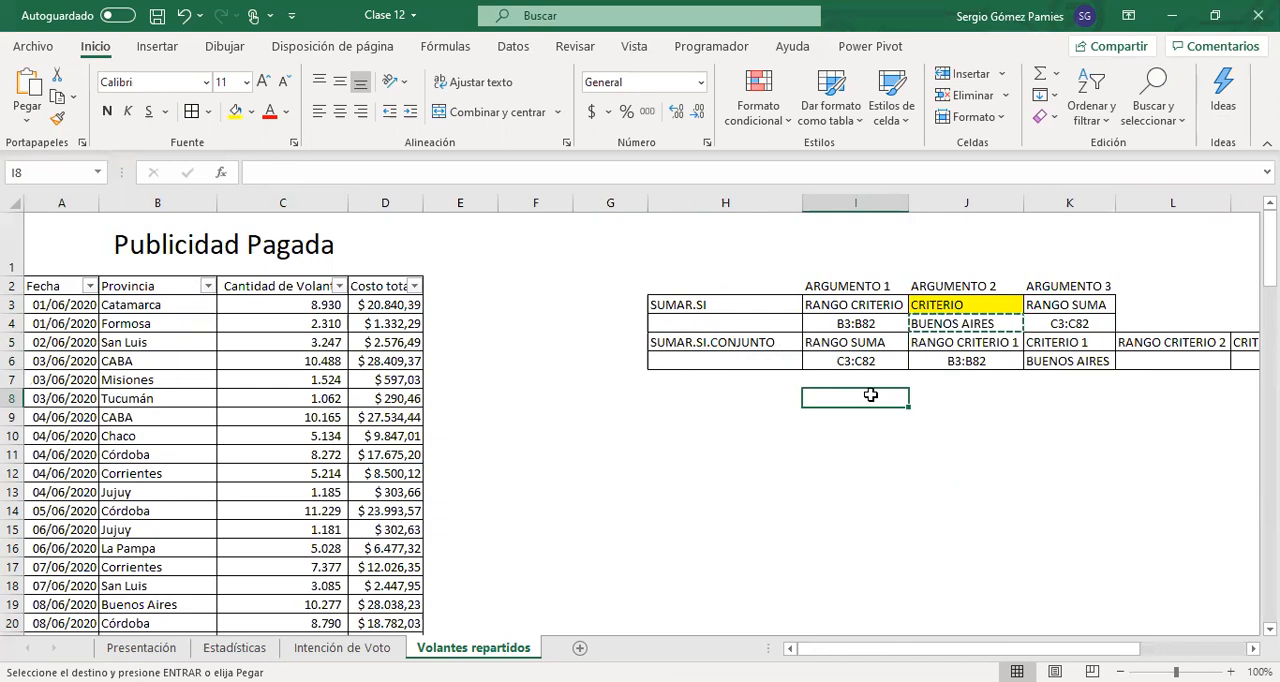
left_click_drag(968, 391, 1235, 418)
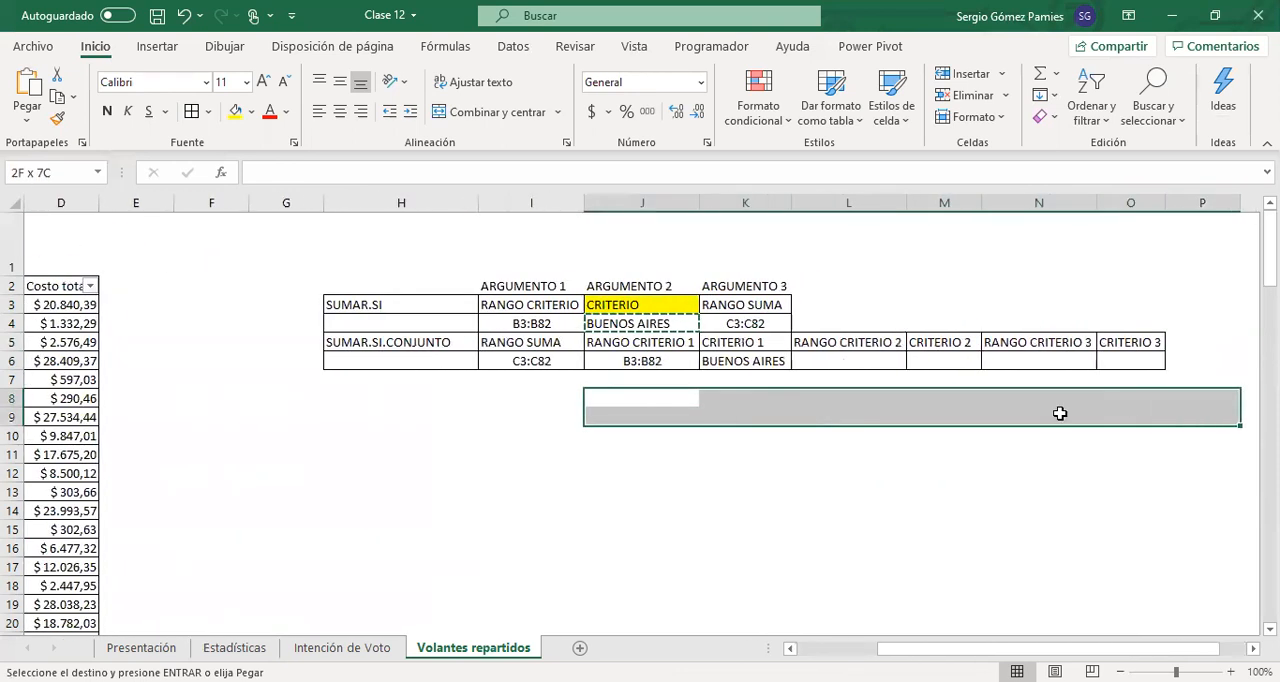
left_click(403, 342)
left_click_drag(502, 360, 1130, 362)
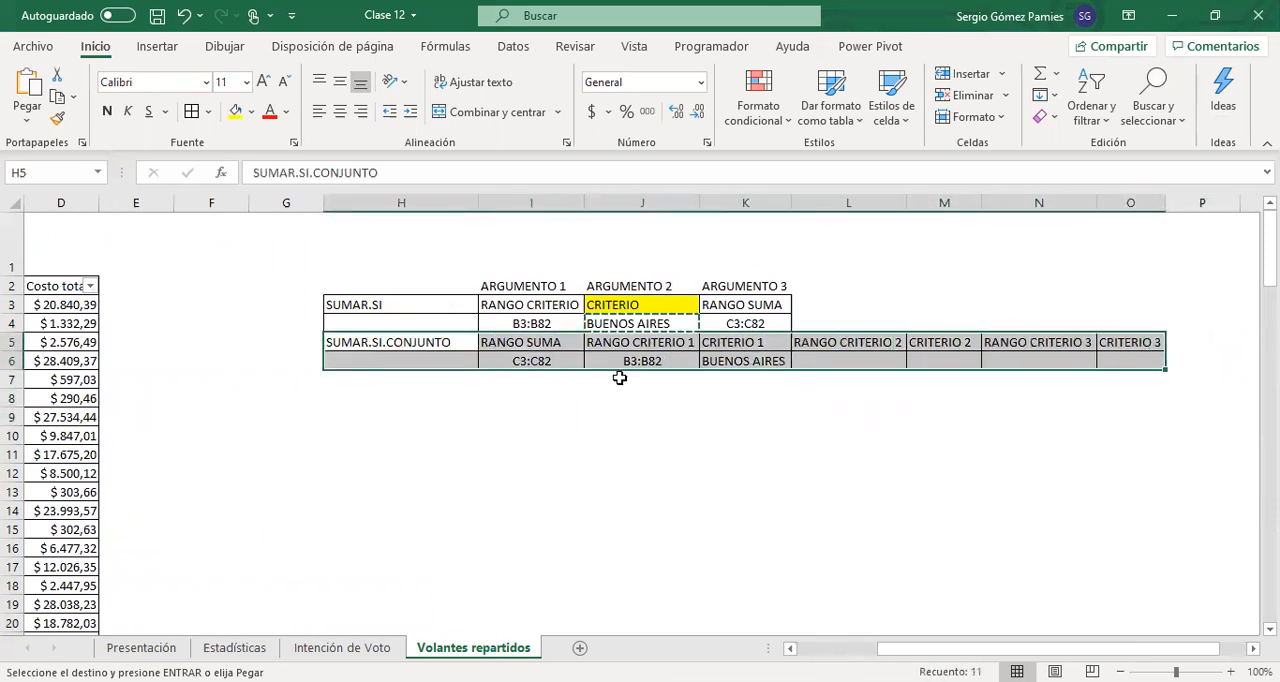
left_click_drag(448, 342, 1132, 358)
In the Estadísticas sheet, start a SUMAR.SI formula in B32 with B3:B82 of Volantes repartidos as the criteria range
left_click(216, 650)
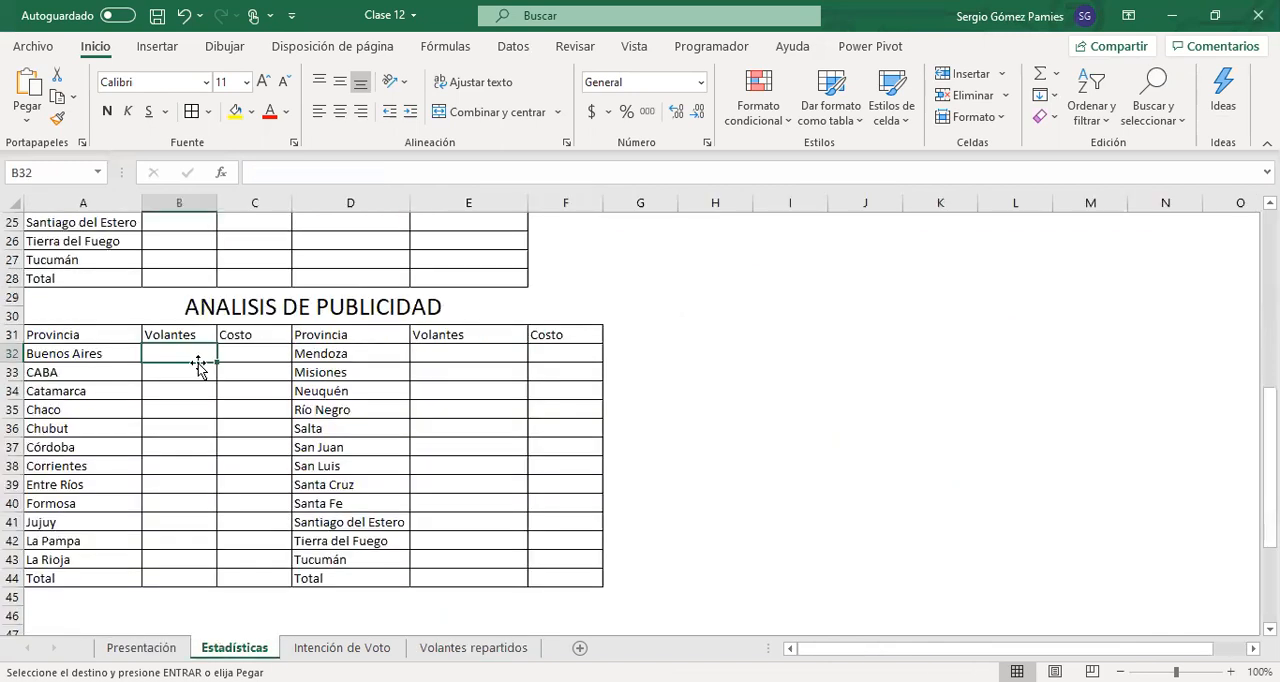
type("=")
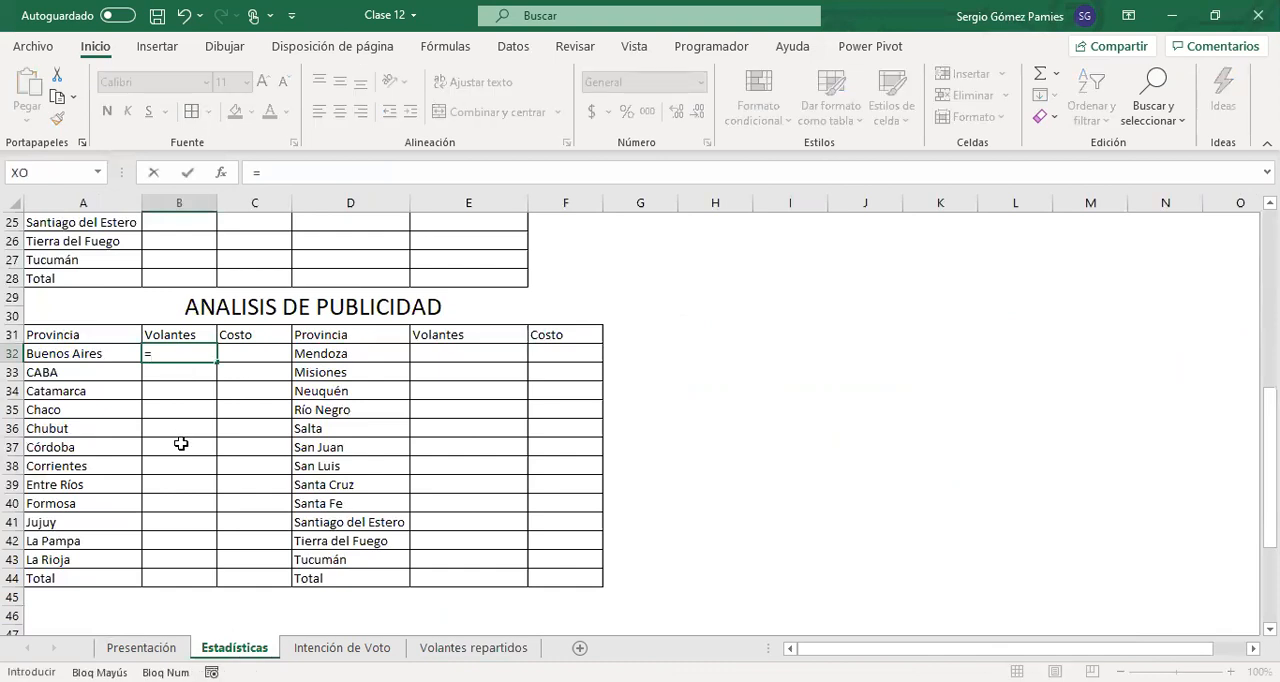
type("SUMAR")
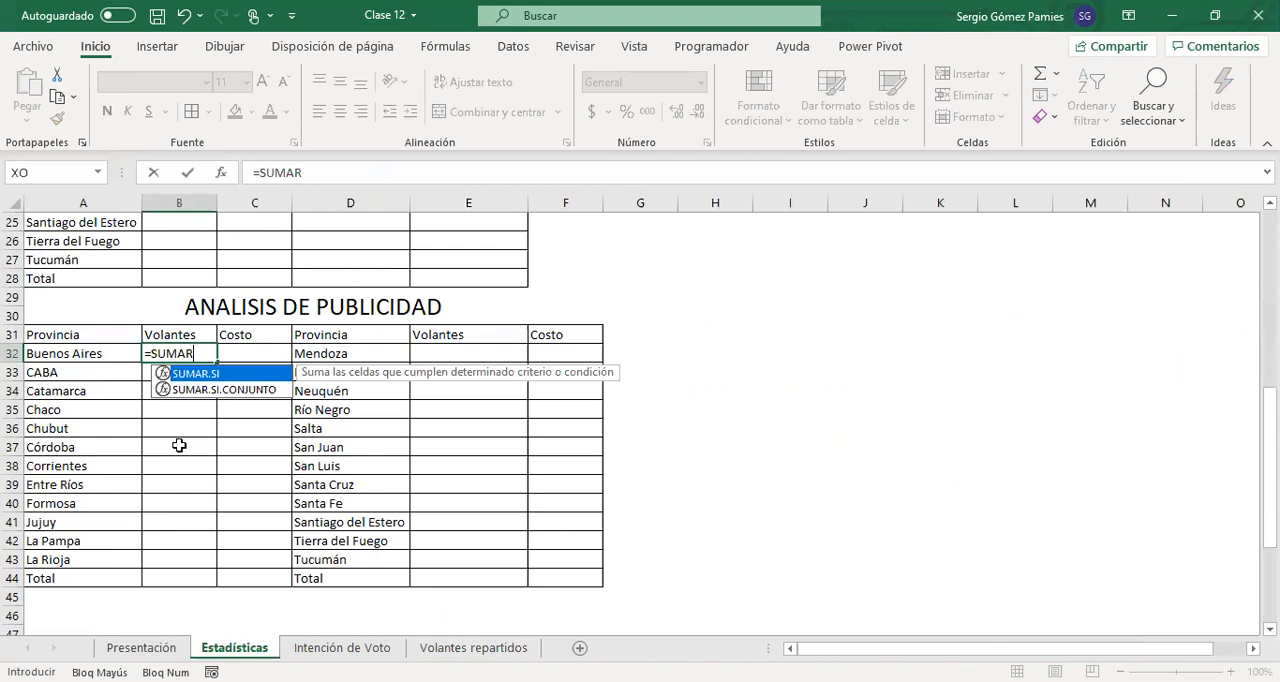
key("Tab")
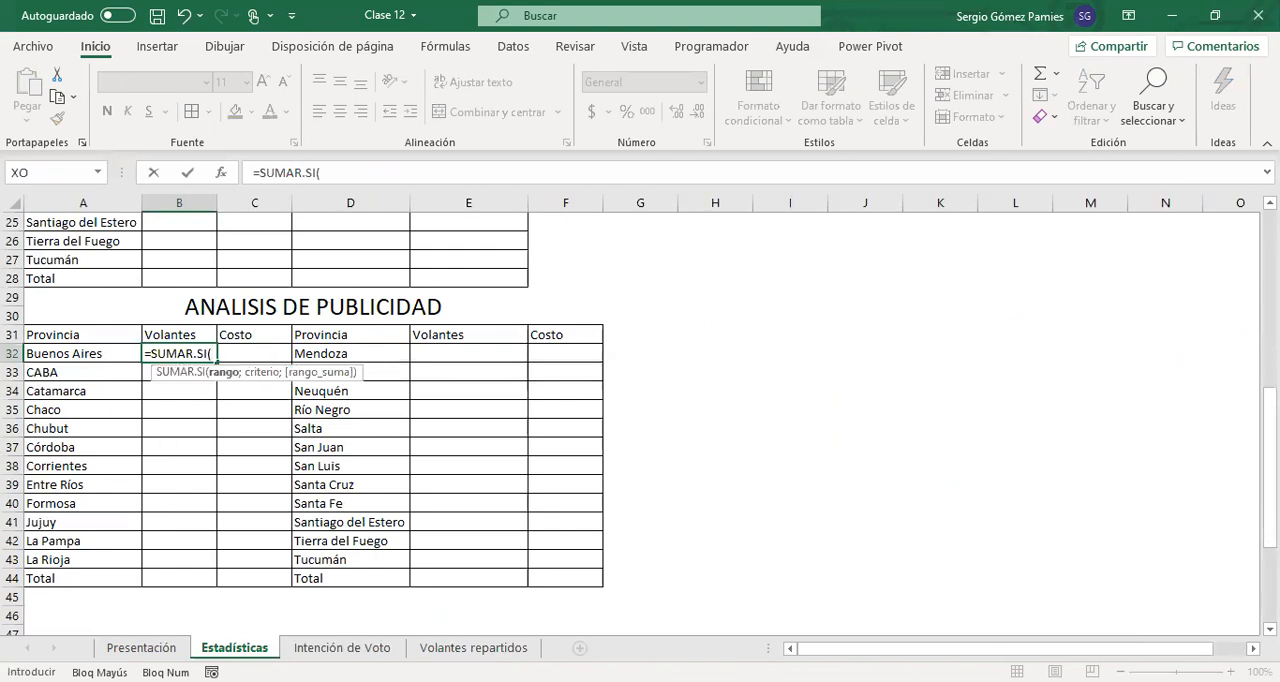
left_click(473, 647)
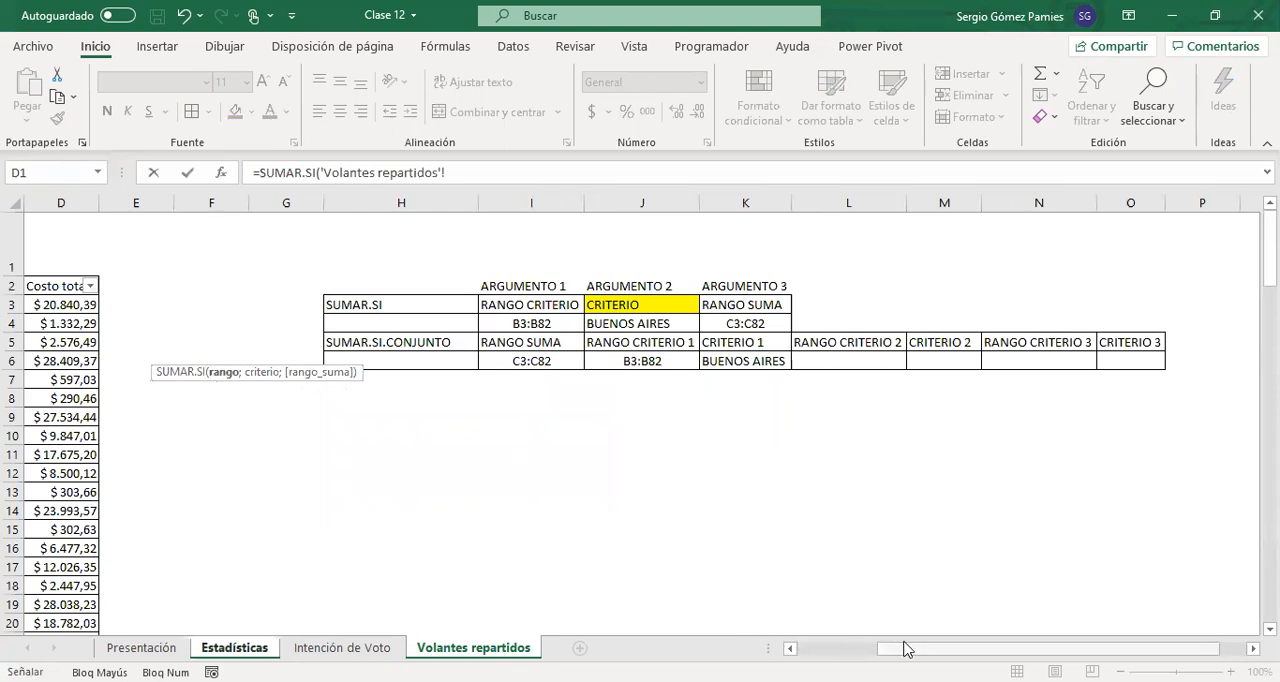
left_click_drag(905, 648, 827, 648)
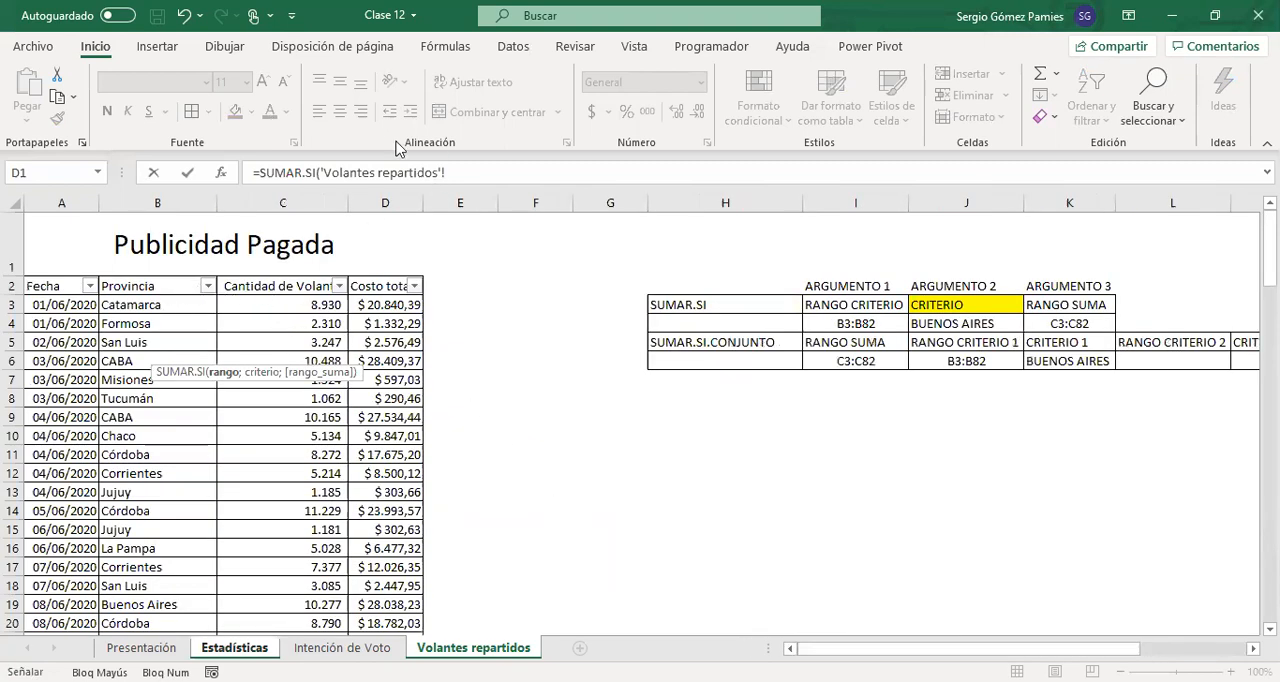
left_click(181, 302)
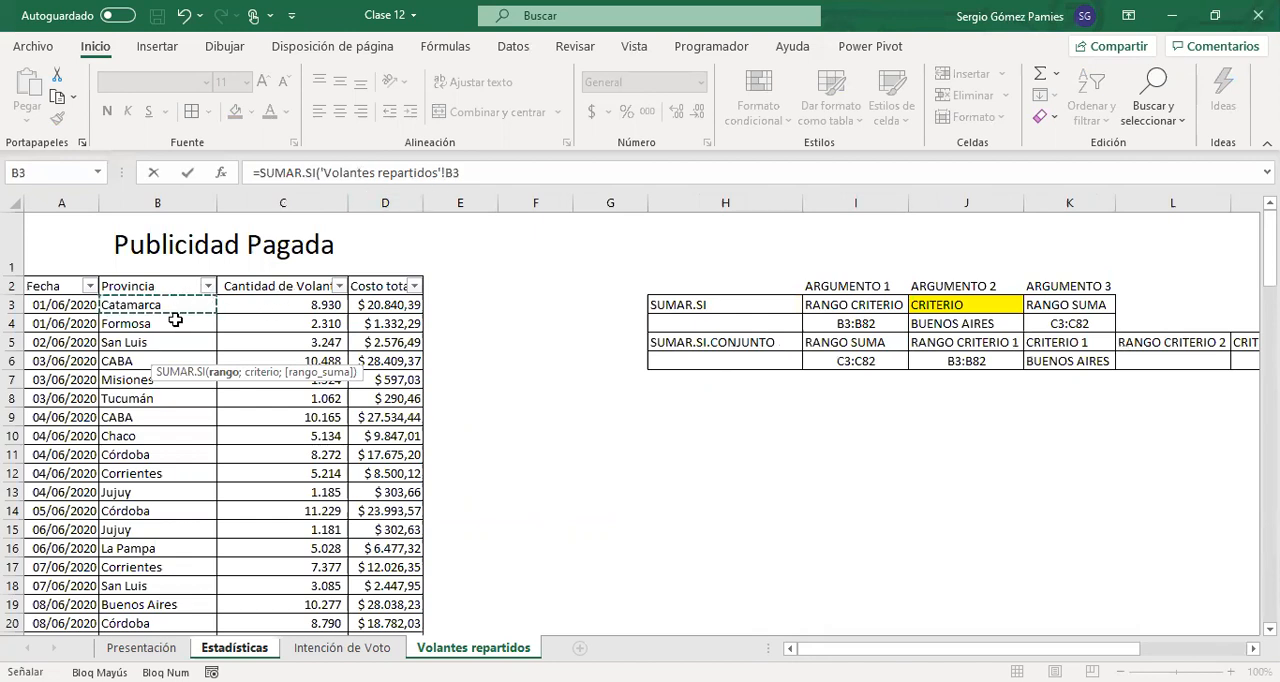
left_click_drag(175, 319, 166, 630)
scroll(470, 220, "up", 9)
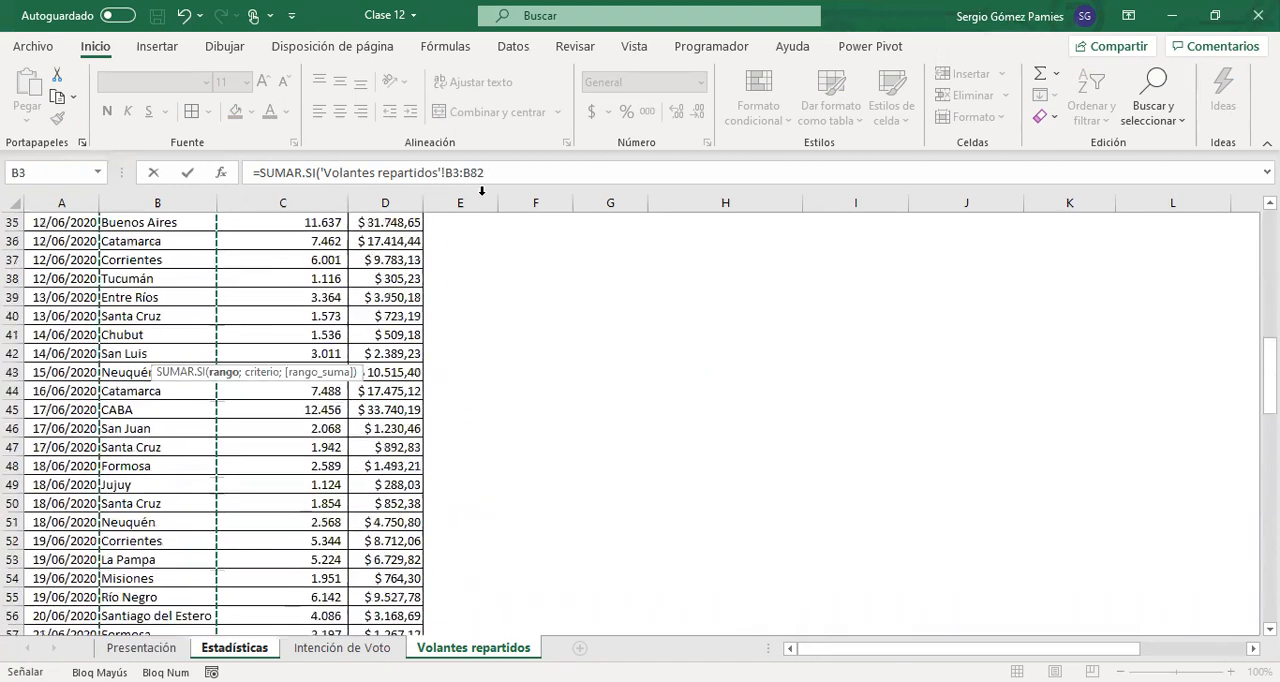
scroll(481, 200, "up", 11)
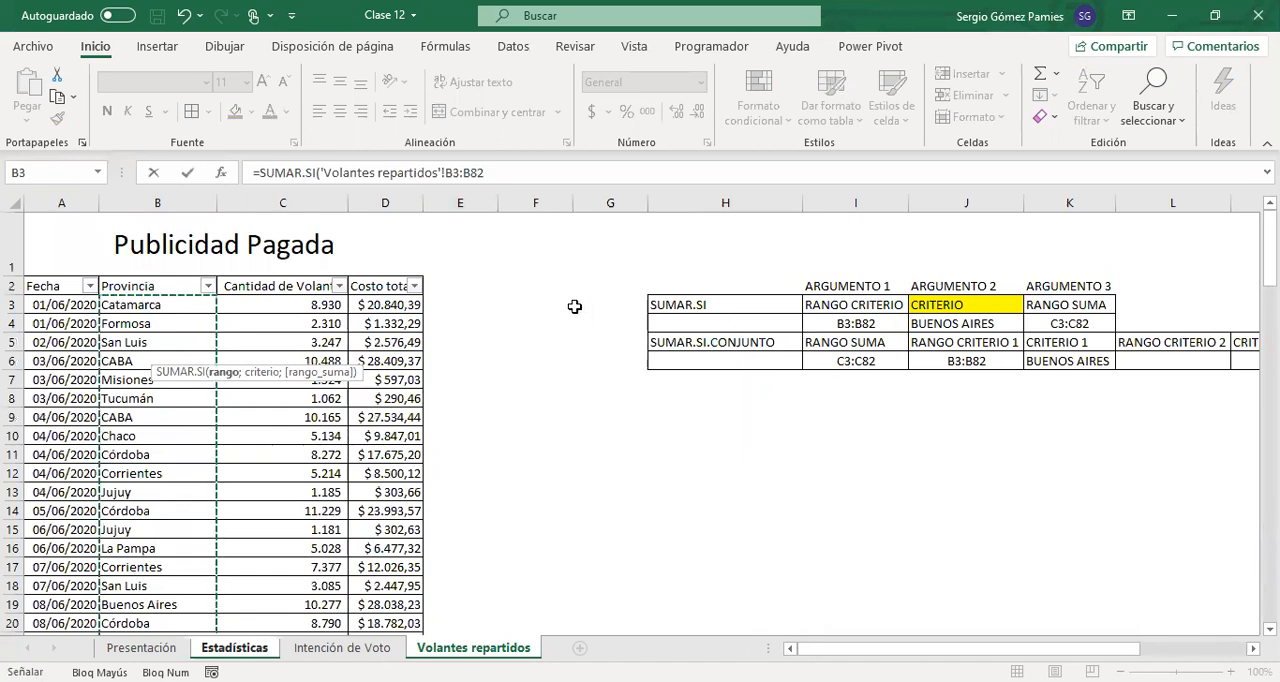
Complete the SUMAR.SI formula with the criterion "Buenos Aires" and C3:C82 of Volantes repartidos as the sum range
type(";\"b")
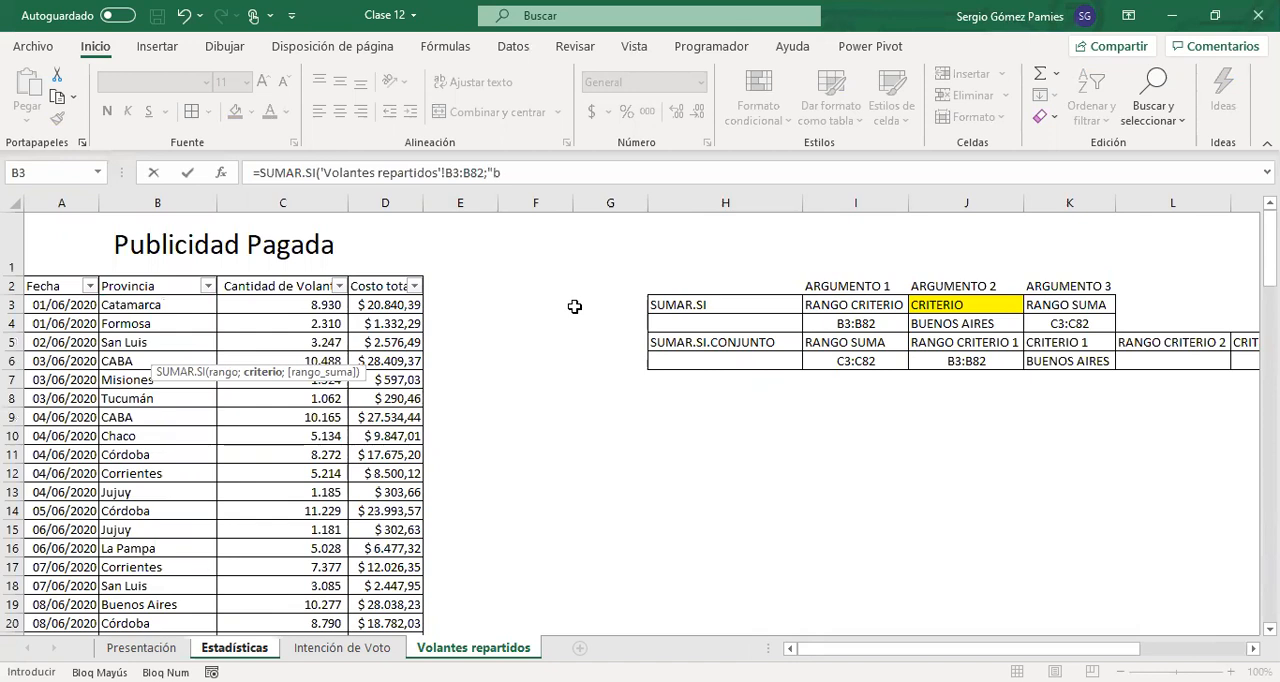
key("Caps_Lock")
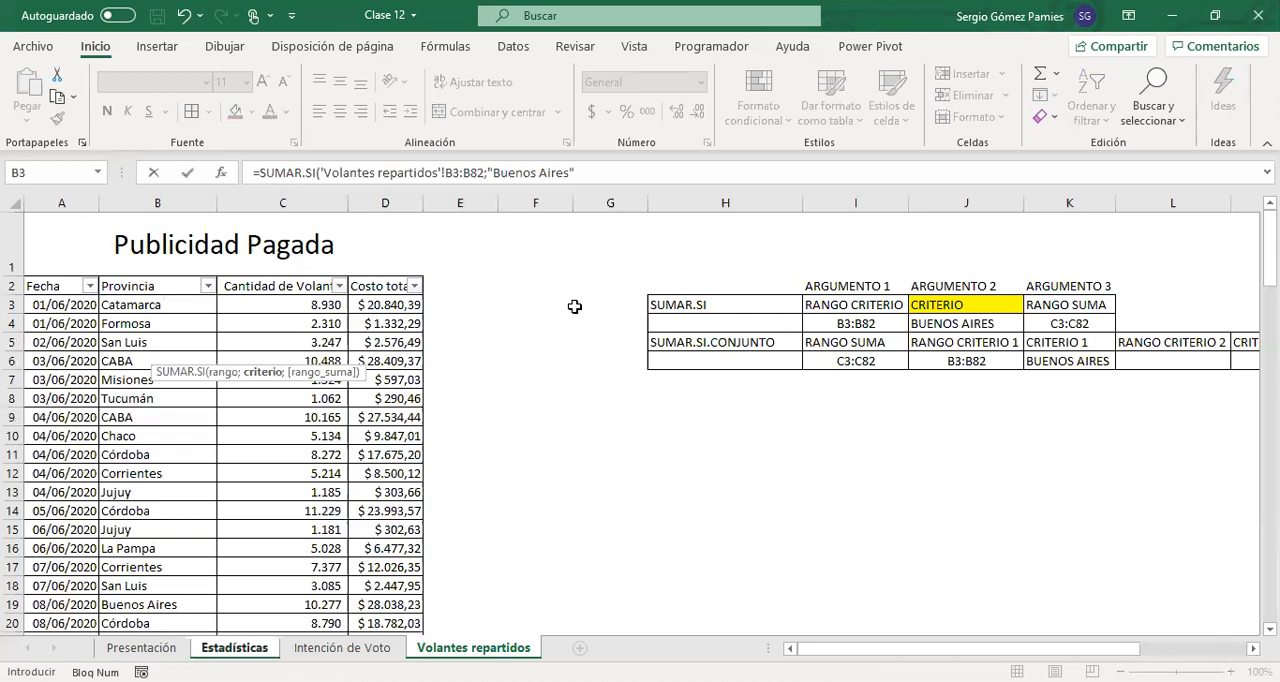
type(";")
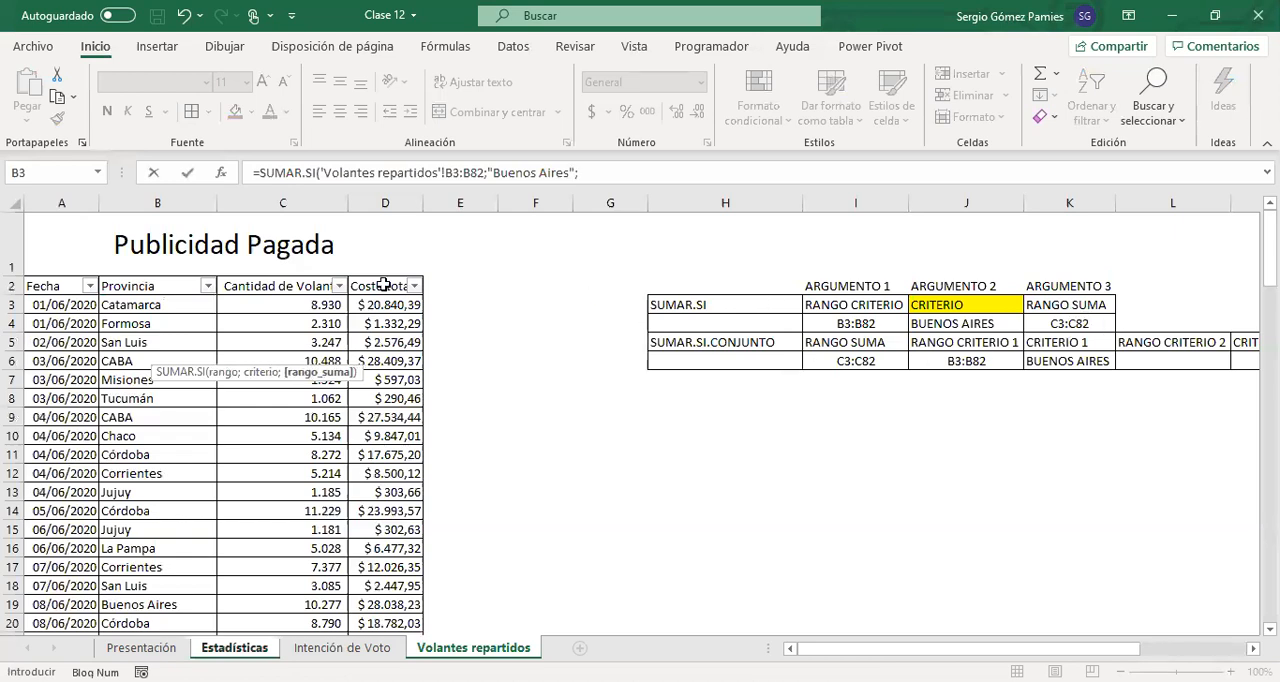
left_click(290, 300)
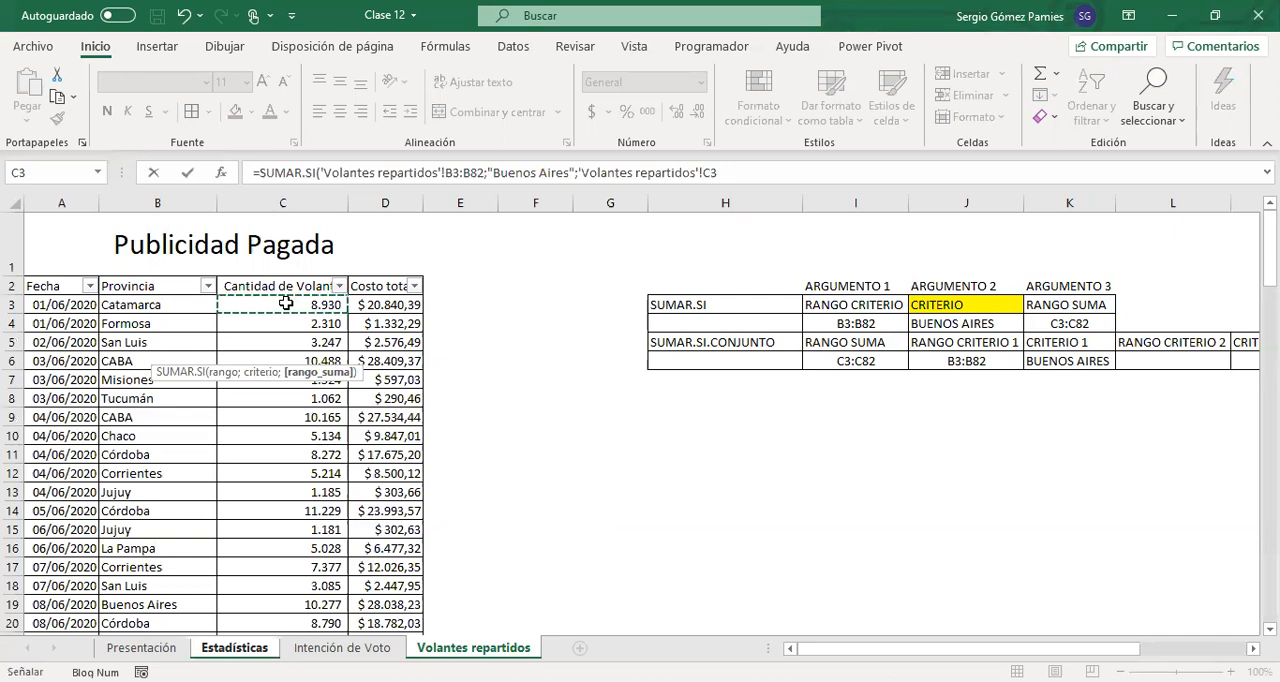
key("ctrl+shift+Down")
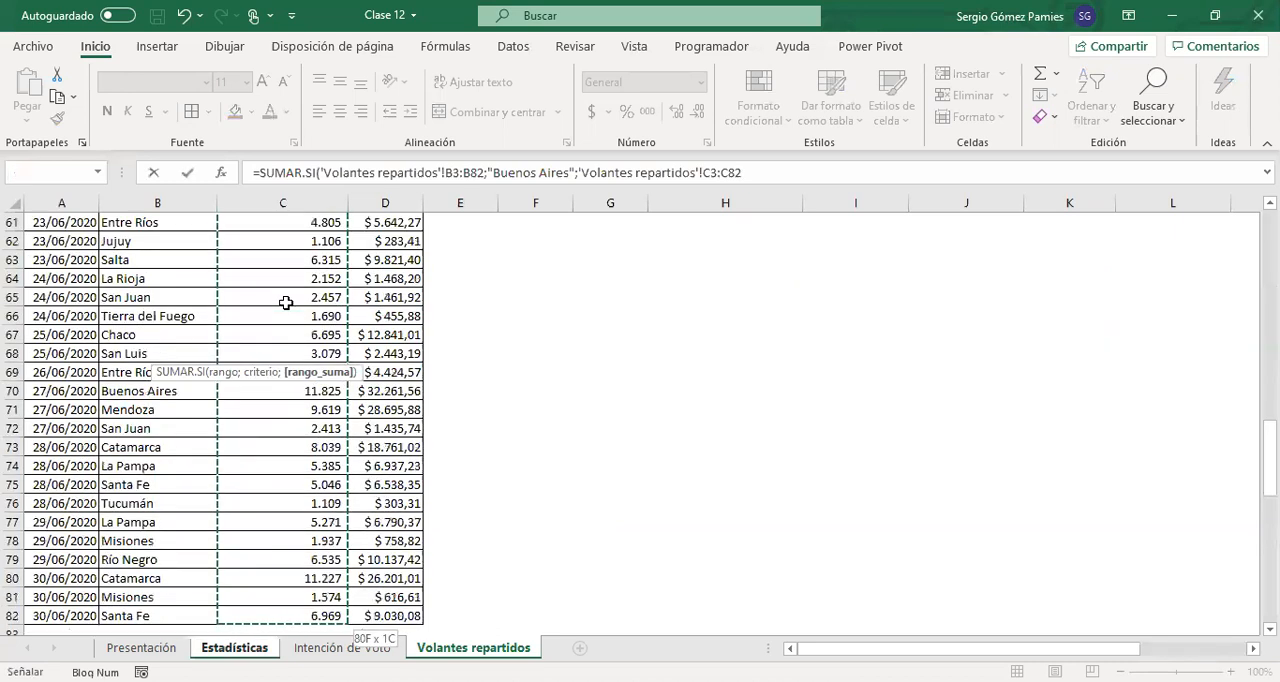
type(")")
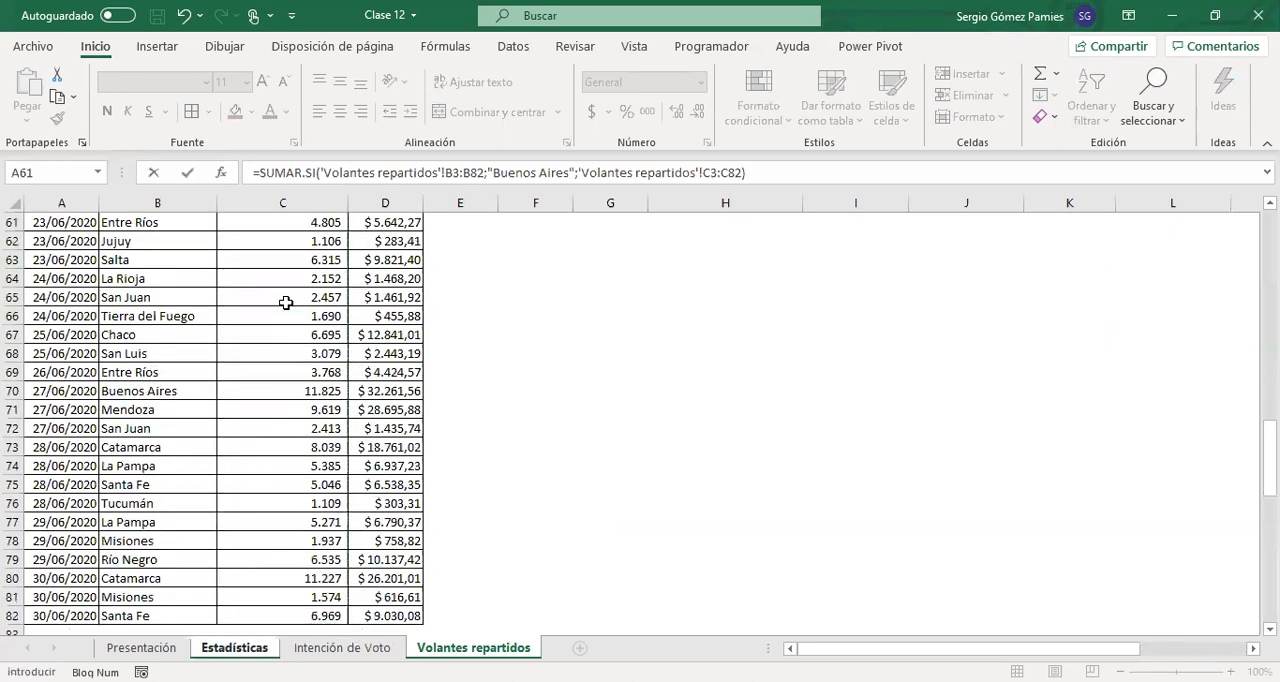
key("Return")
Format the Buenos Aires flyer total in B32 with the thousands-separator number style
left_click(195, 354)
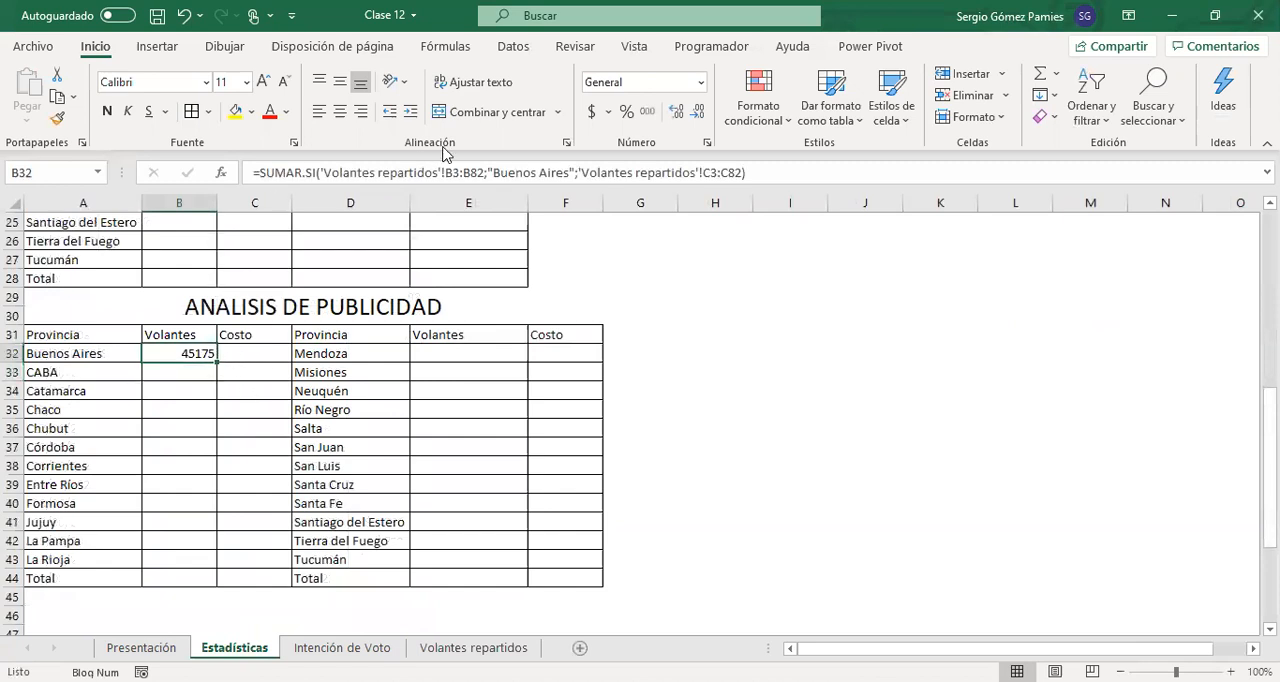
left_click(647, 111)
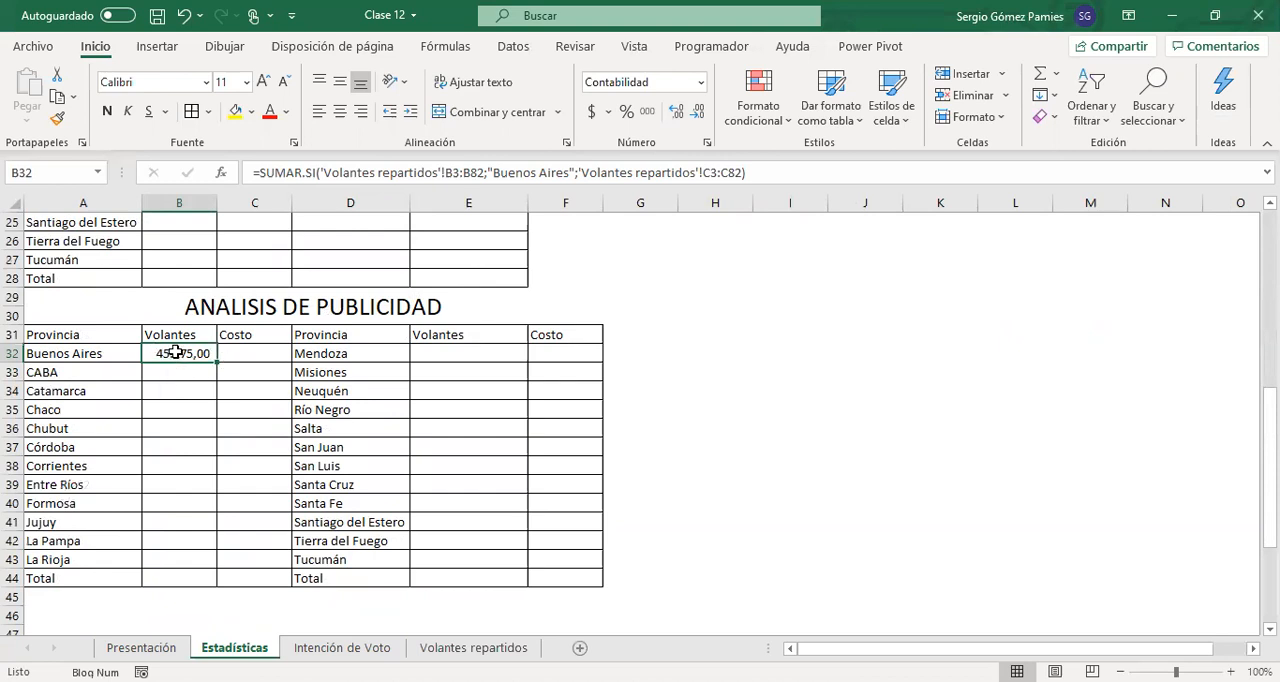
left_click(130, 355)
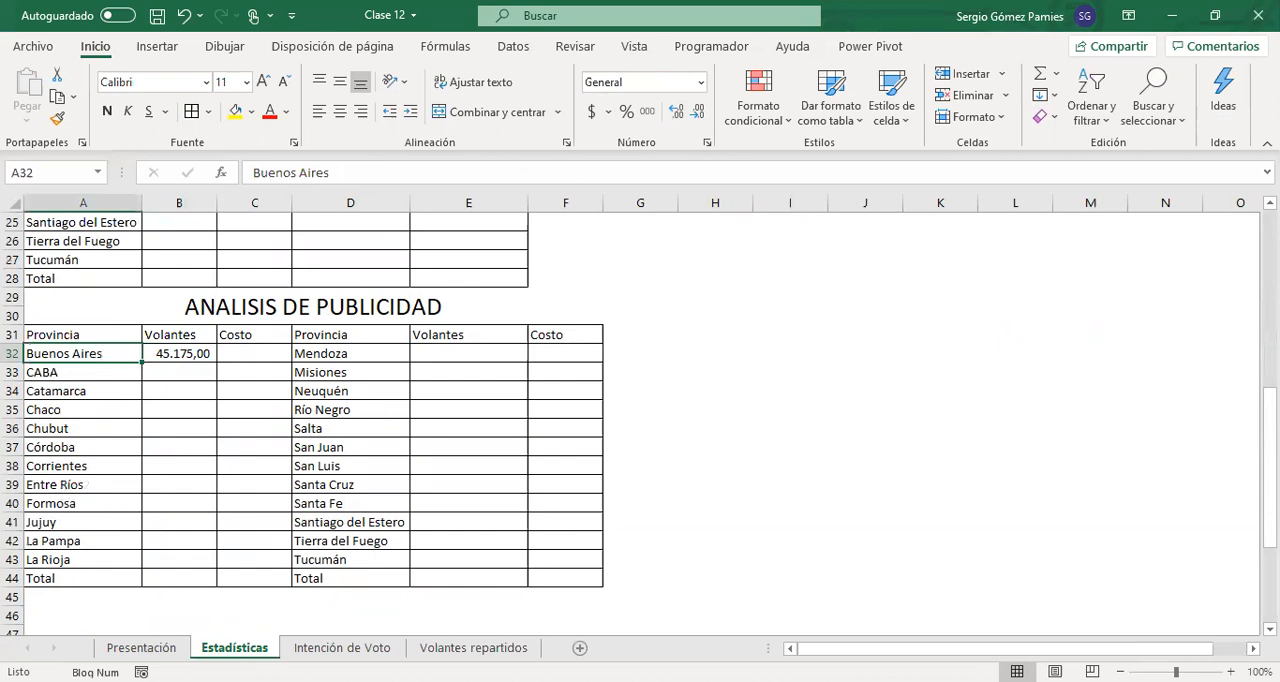
Add a "Quincena" column header in E2 of the Volantes repartidos sheet, beside the total cost column
left_click(342, 648)
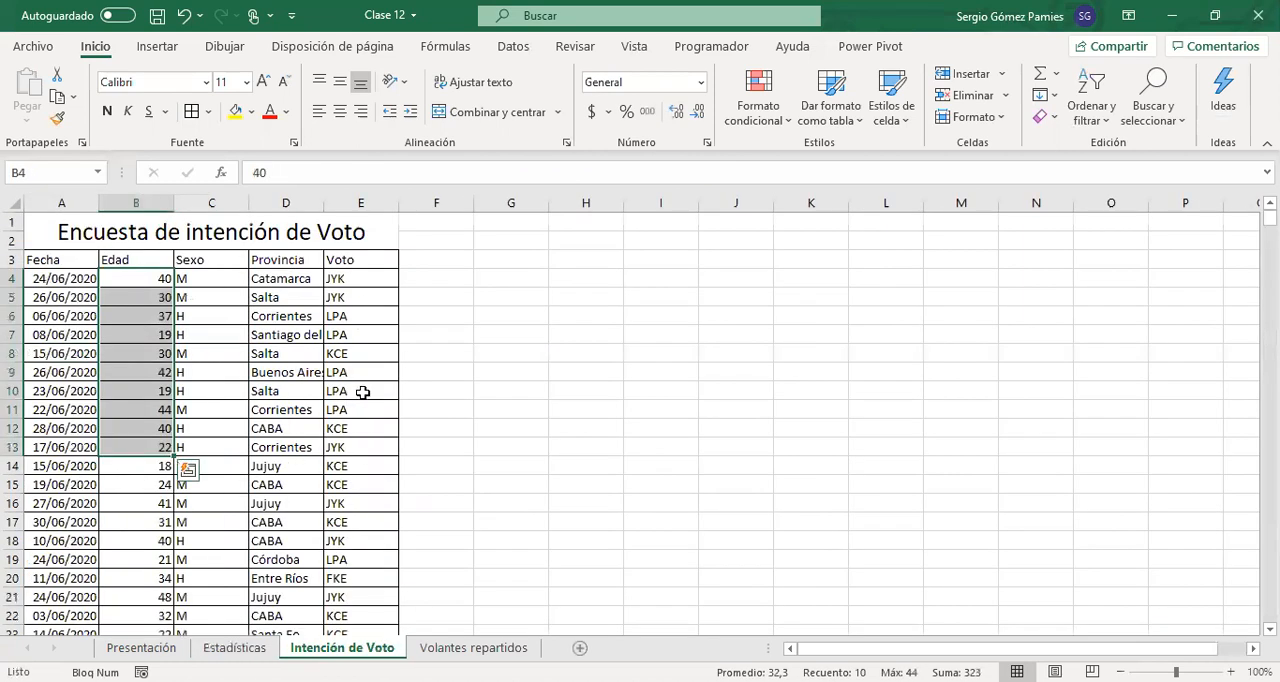
left_click(458, 648)
scroll(329, 450, "up", 20)
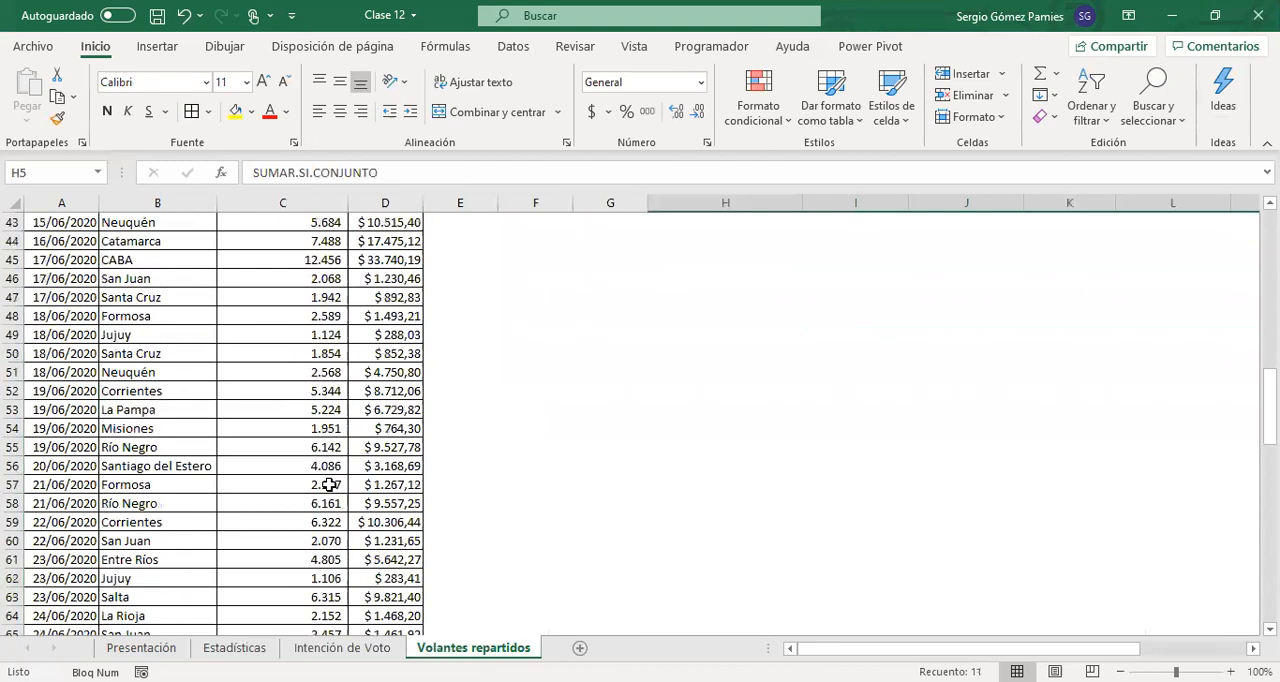
left_click(180, 322)
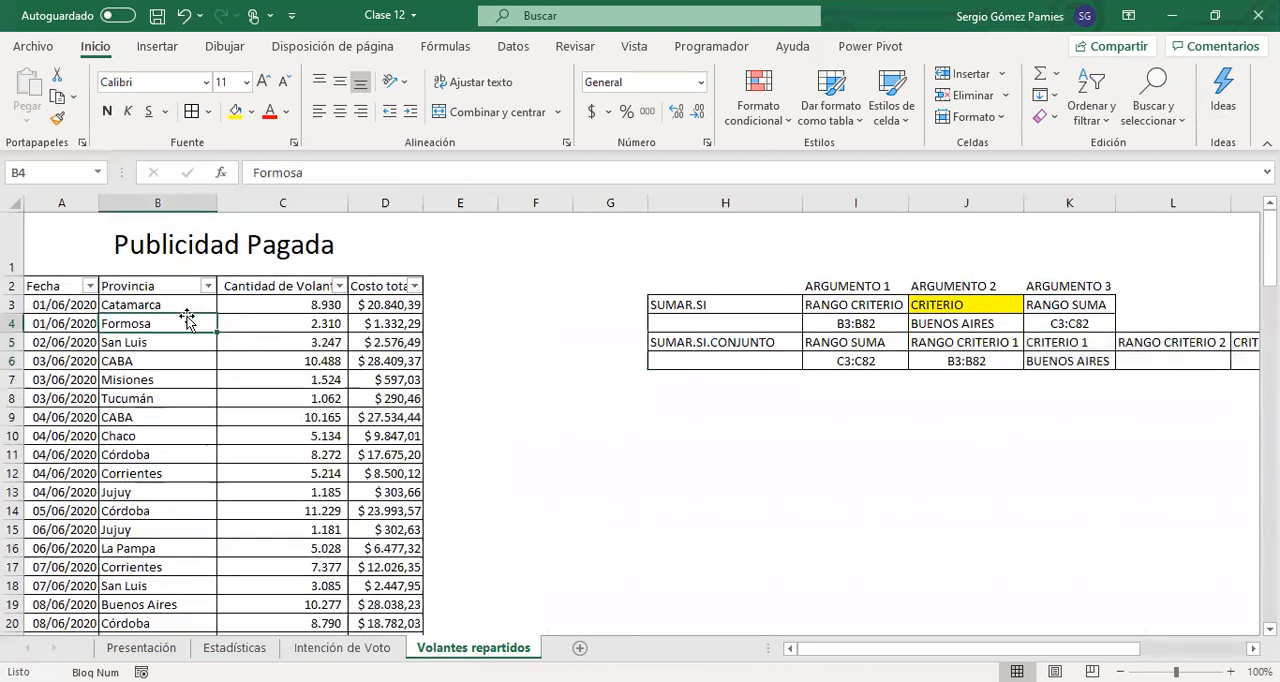
left_click(256, 313)
left_click(66, 304)
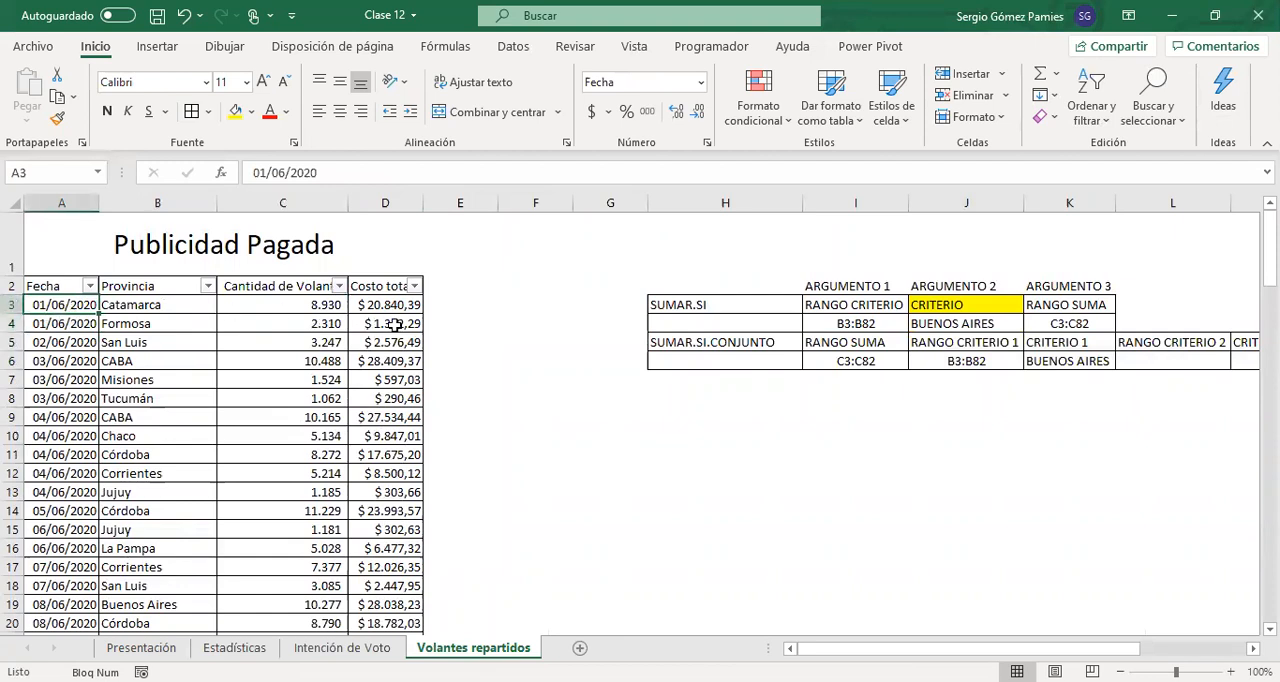
left_click(460, 289)
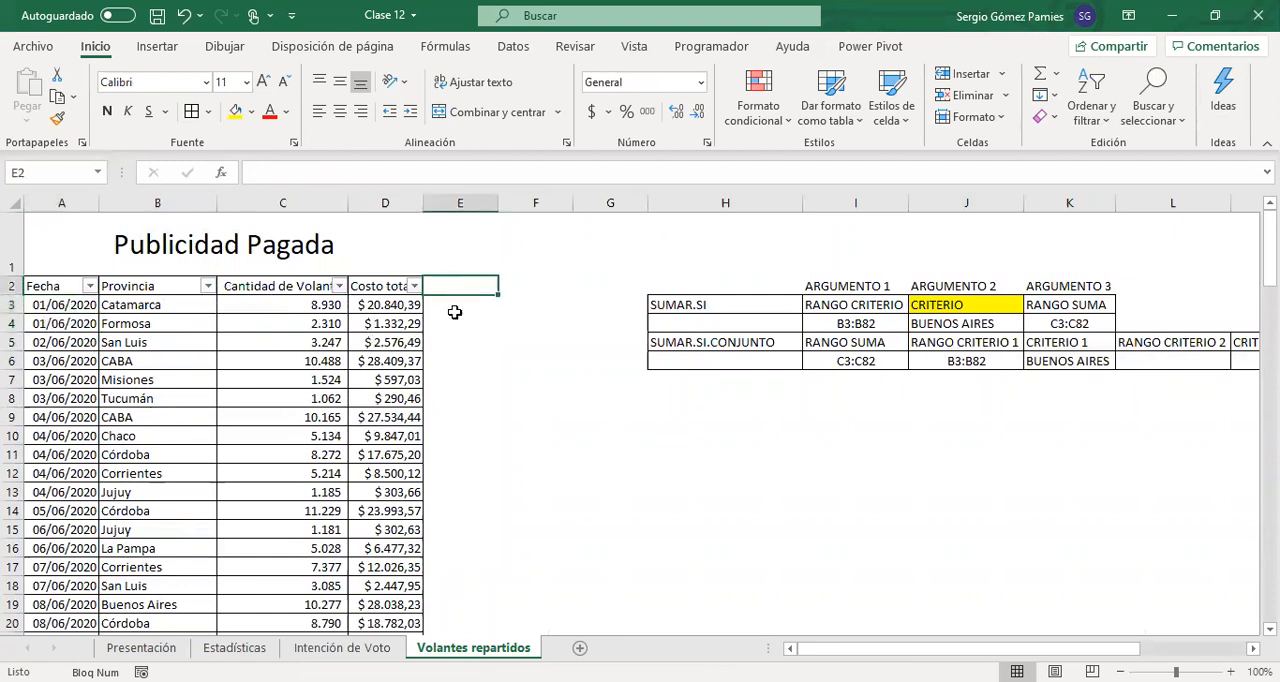
type("Quincena")
key("Return")
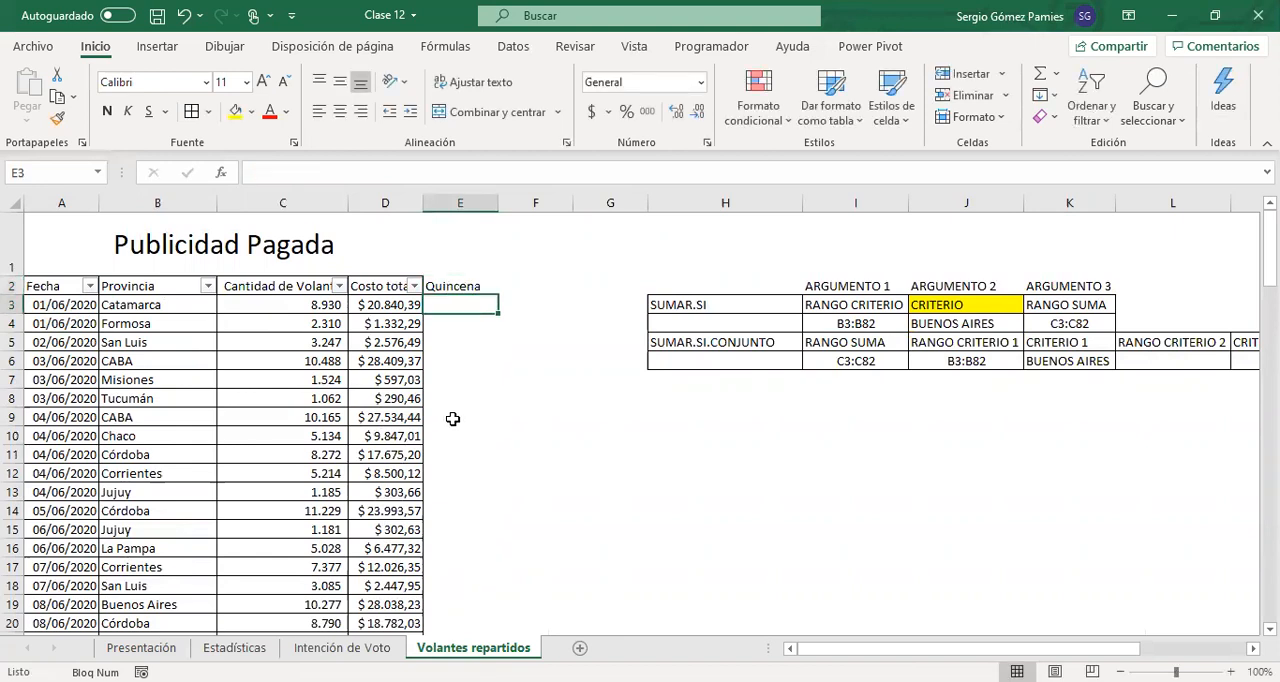
Start an SI formula in E3 that tests whether the DIA of the date in A3 is less than 16
left_click(436, 287)
left_click(447, 303)
type("+")
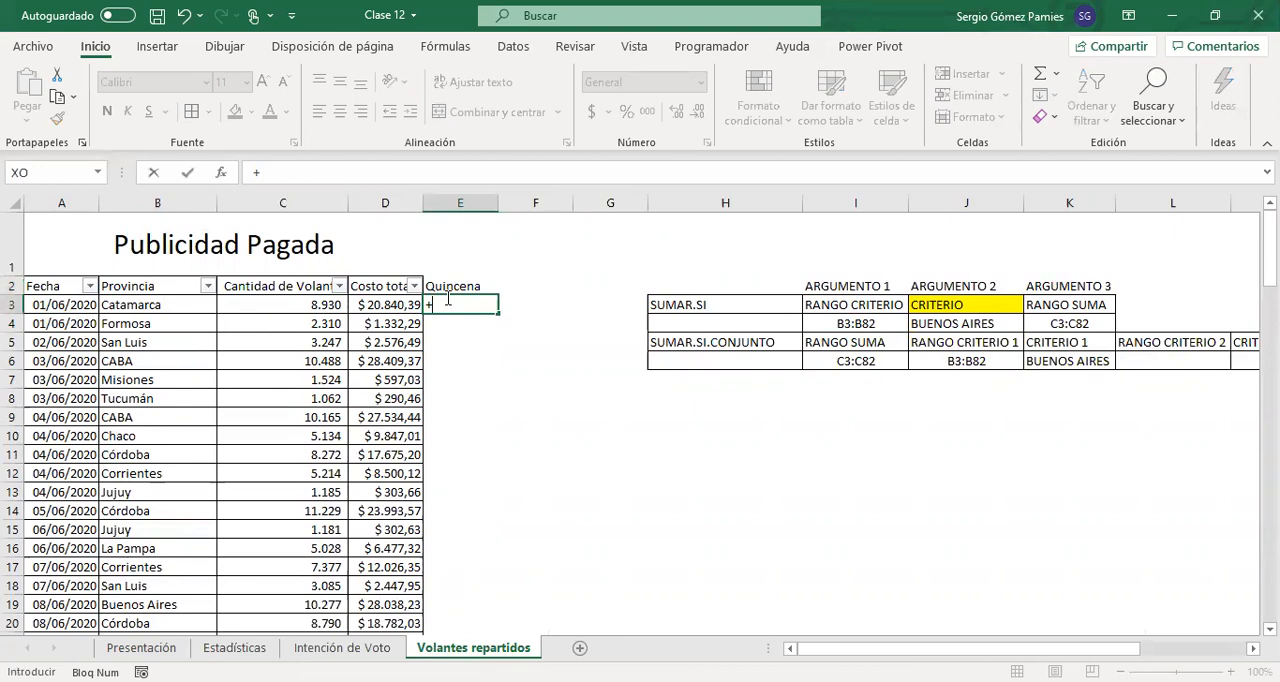
type("SI(dia")
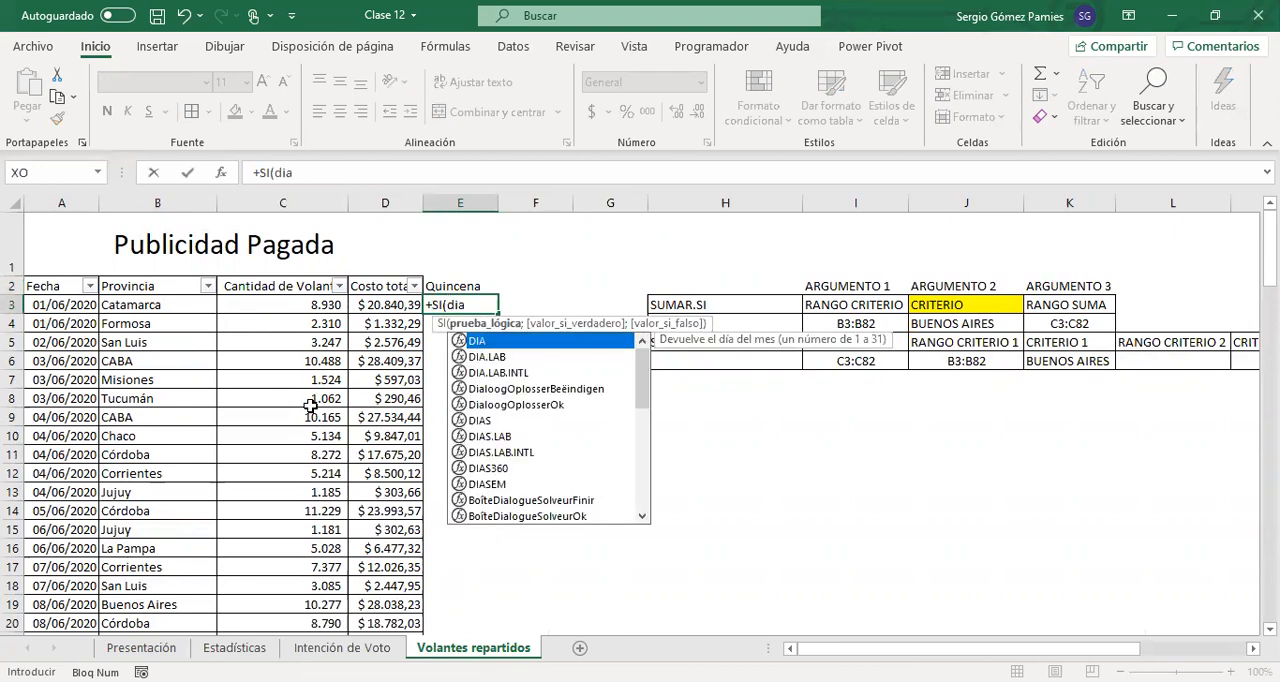
key("Tab")
left_click(68, 305)
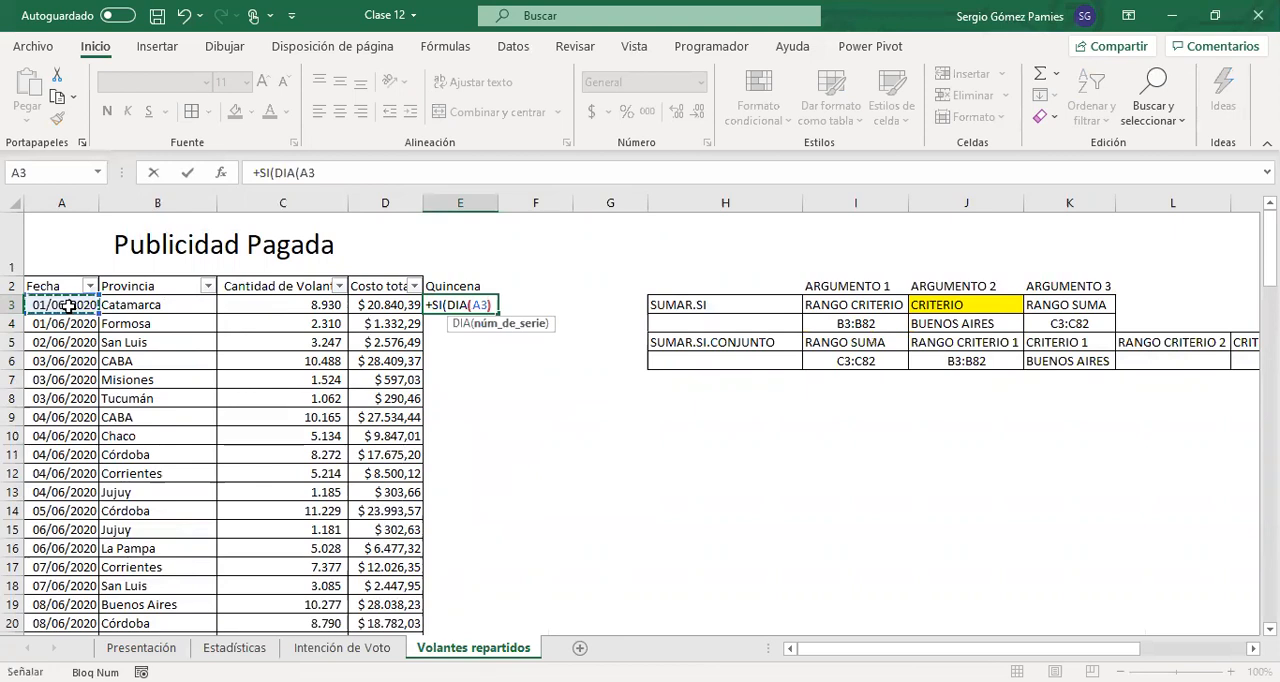
type(")<16;\"")
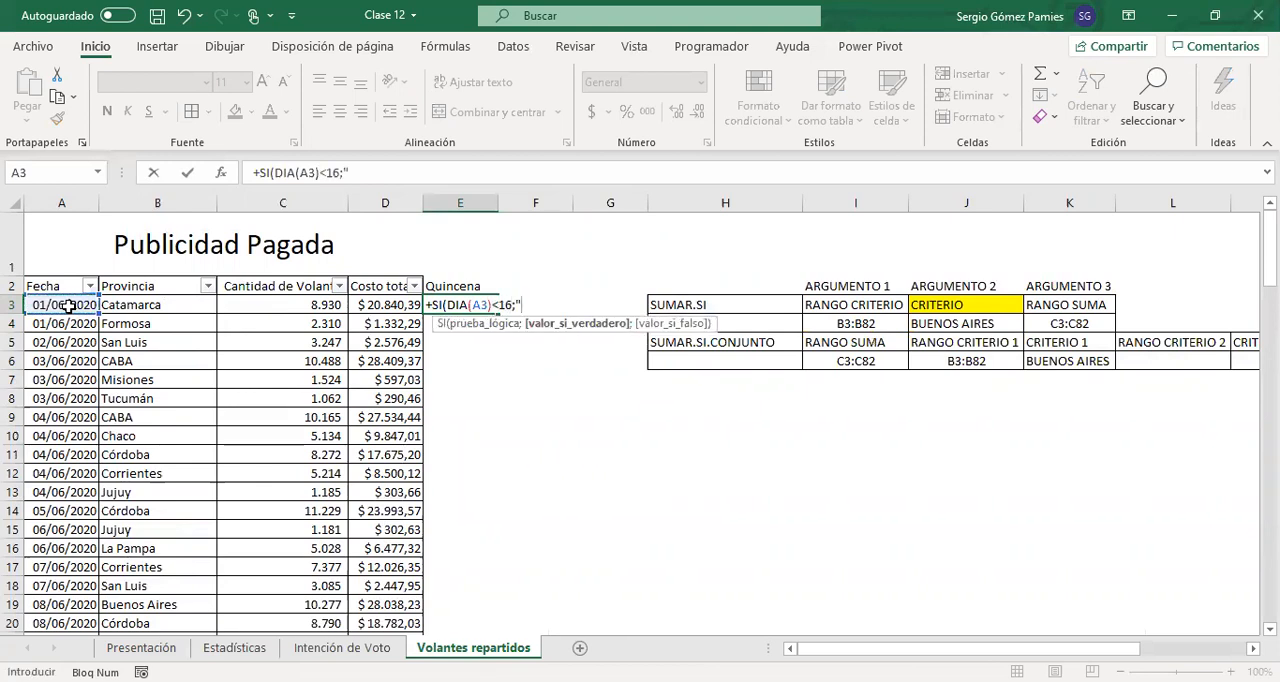
type("1 Quincena")
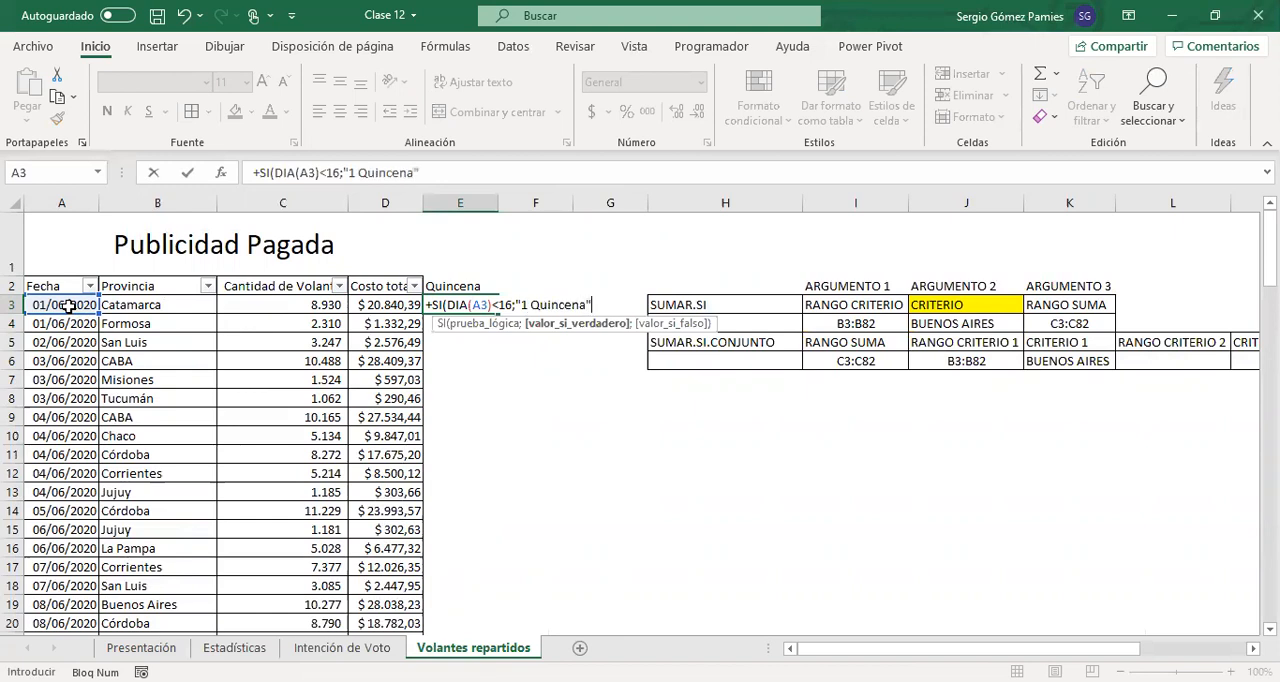
type(";\"")
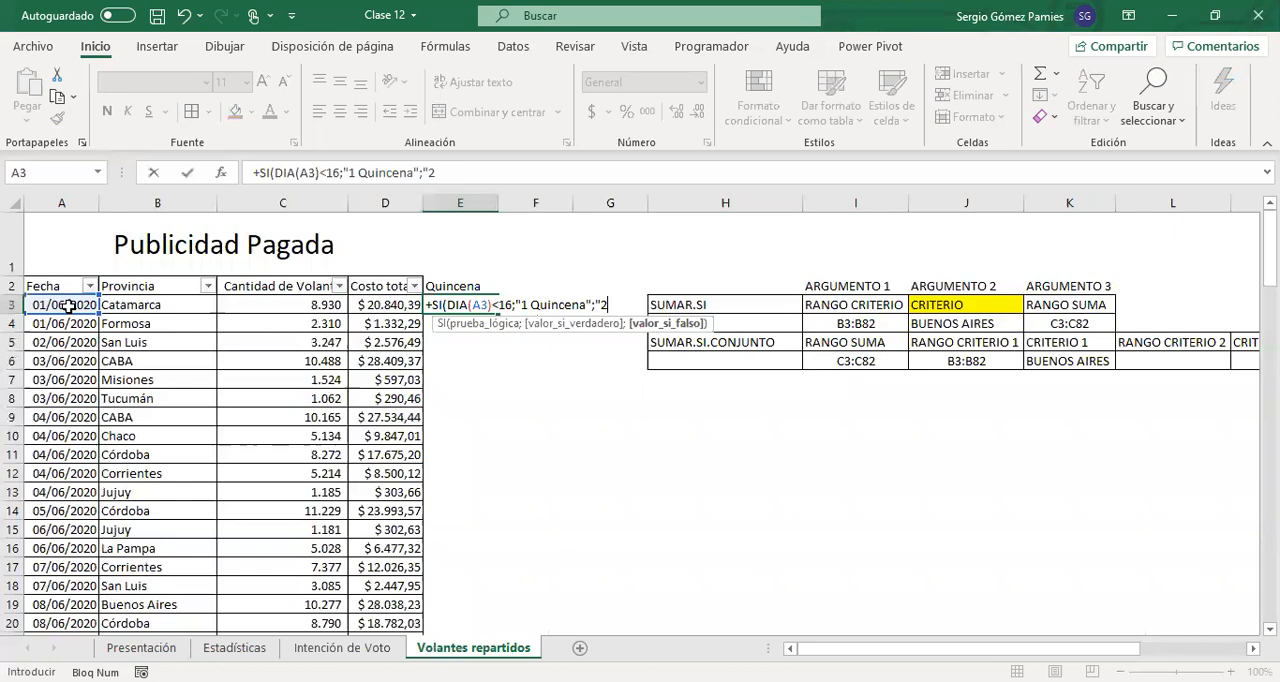
type("2 Quincena")
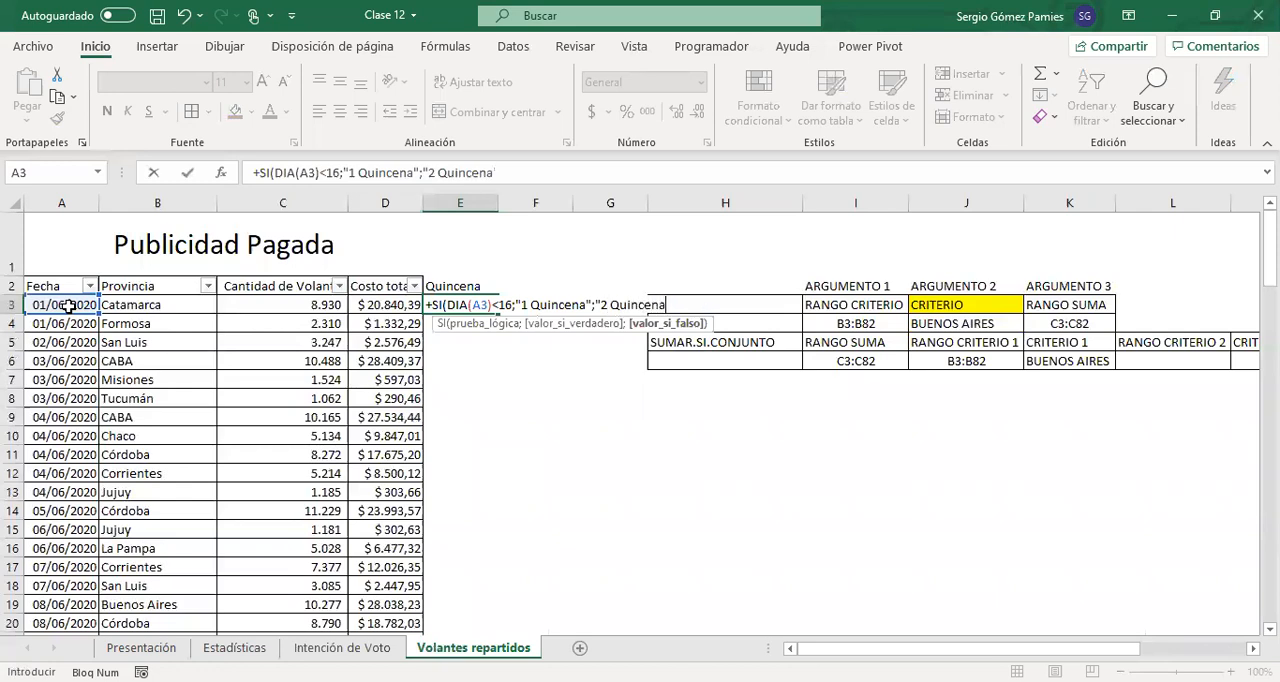
type("\")")
Complete the SI formula in E3 to return "1 Quincena" when true and "2 Quincena" when false
key("Return")
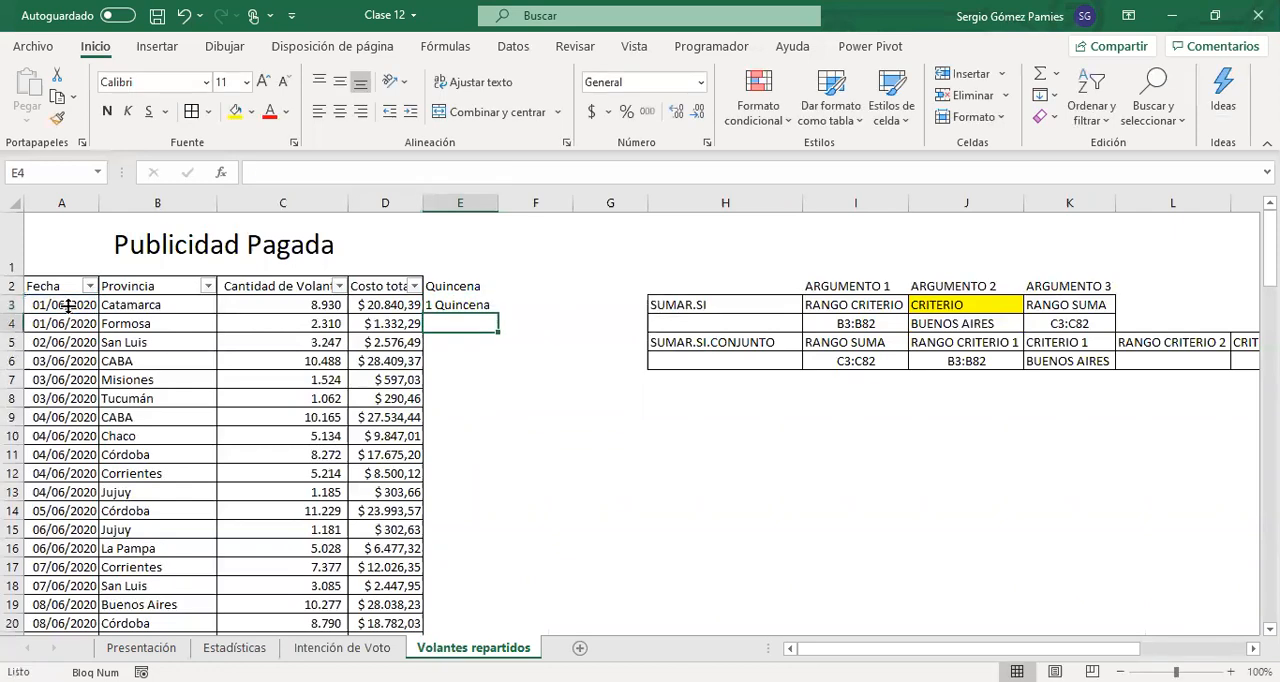
Fill the Quincena formula from E3 down to the last data row, E82
left_click(478, 302)
left_click_drag(498, 314, 486, 600)
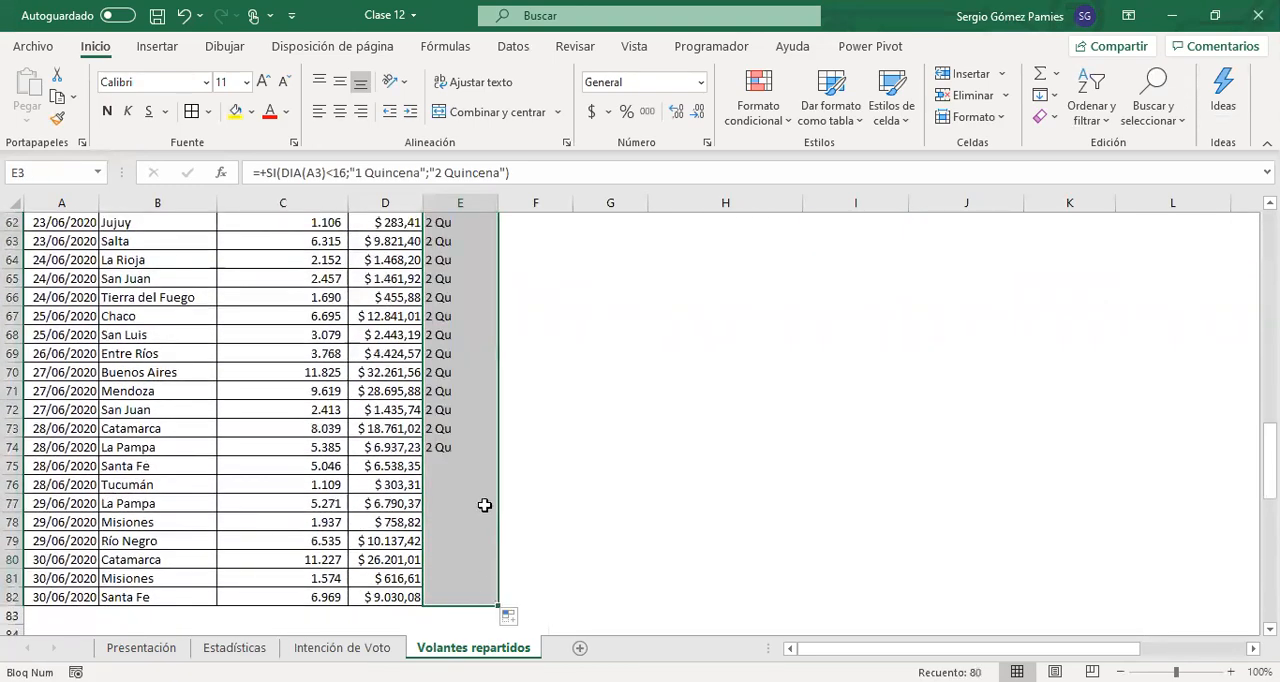
scroll(484, 505, "up", 20)
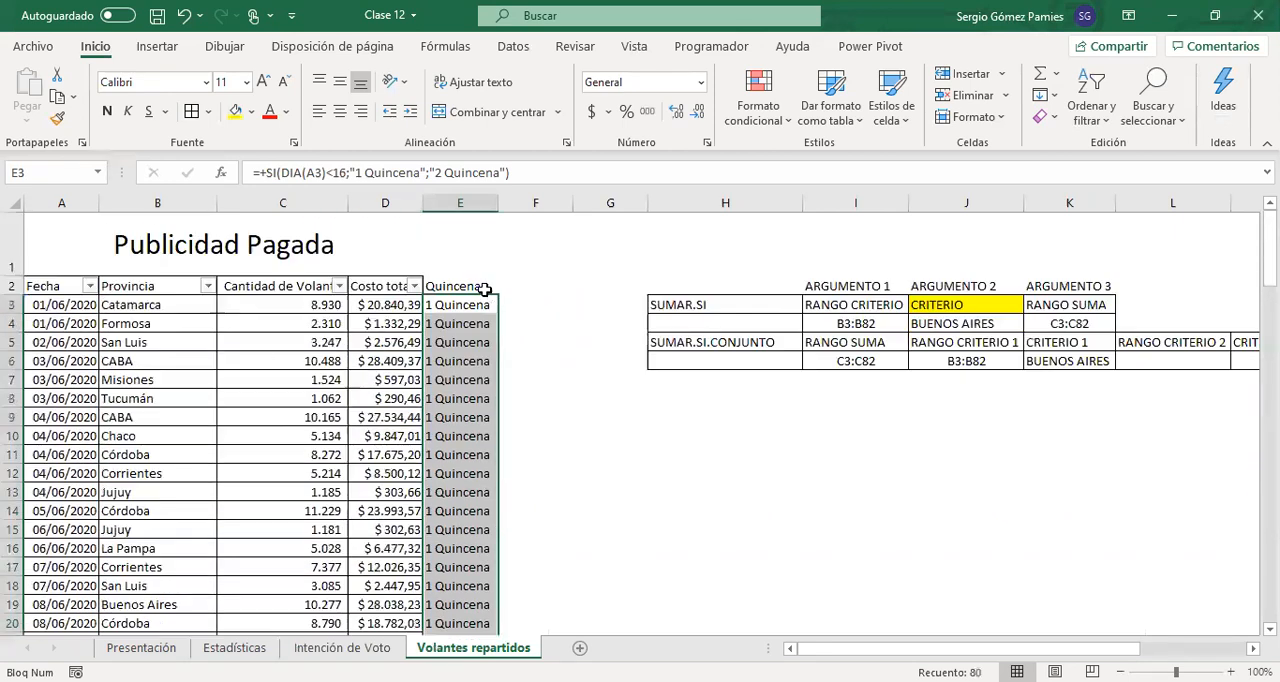
Apply cell borders to the Quincena column, E2:E82, matching the rest of the table
left_click(472, 286)
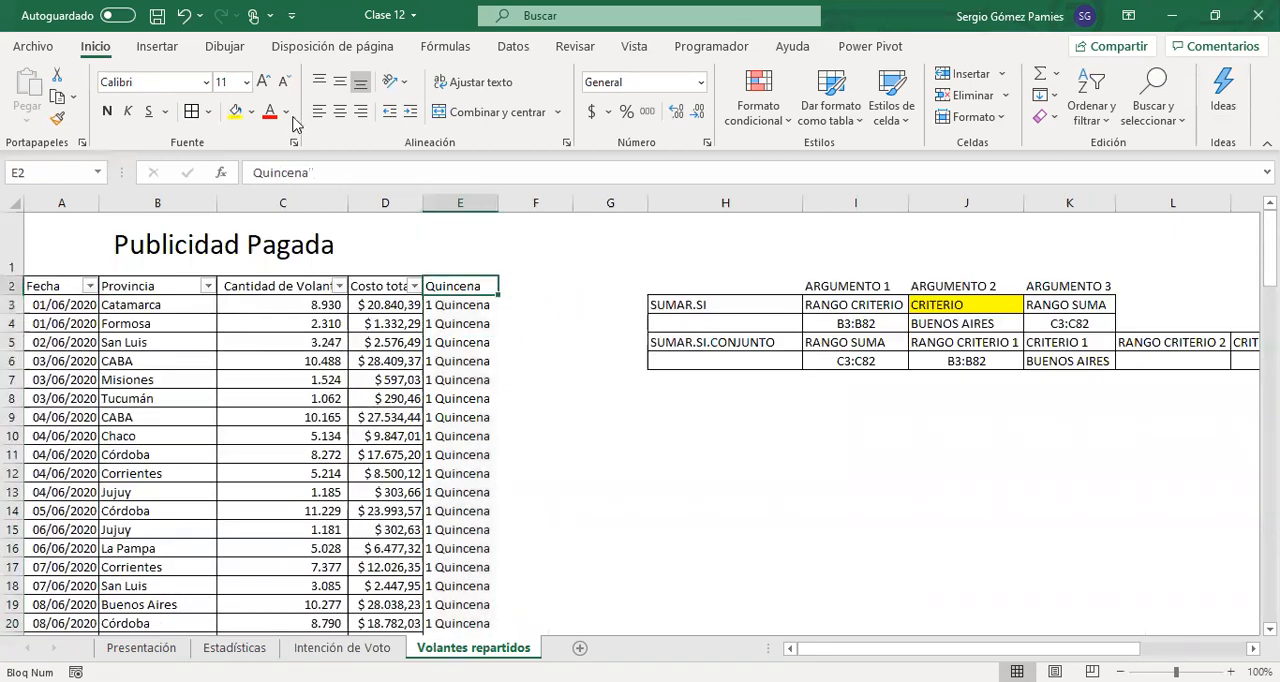
key("ctrl+shift+Down")
scroll(390, 370, "up", 20)
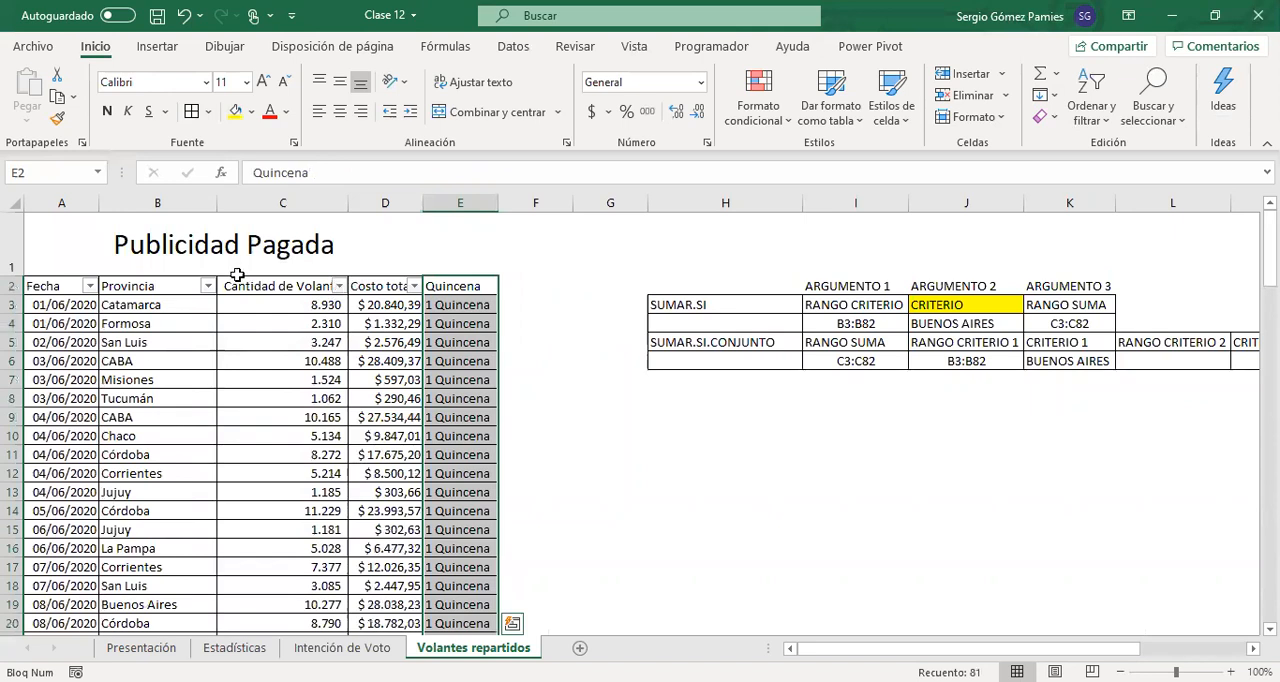
Reapply the filter to the header row A2:E2 so that it includes the Quincena column
left_click_drag(68, 288, 452, 285)
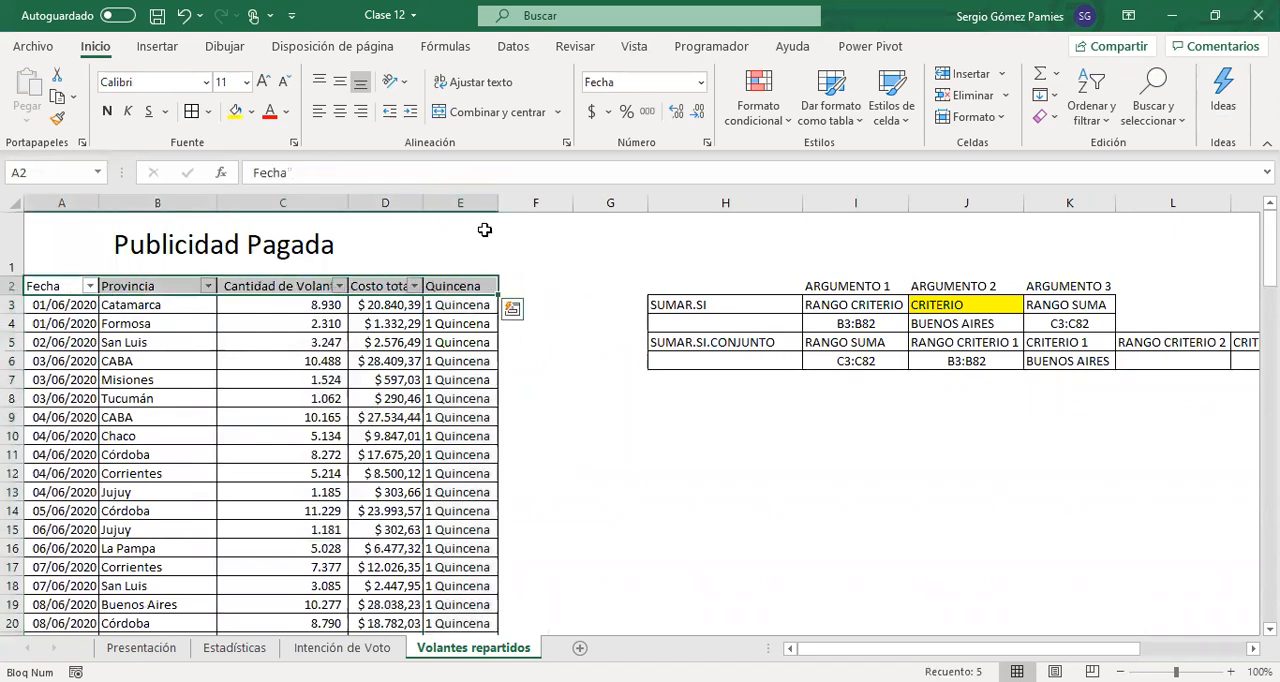
key("ctrl+shift+l")
key("ctrl+shift+l")
Filter the Provincia column to show only Buenos Aires
left_click(209, 285)
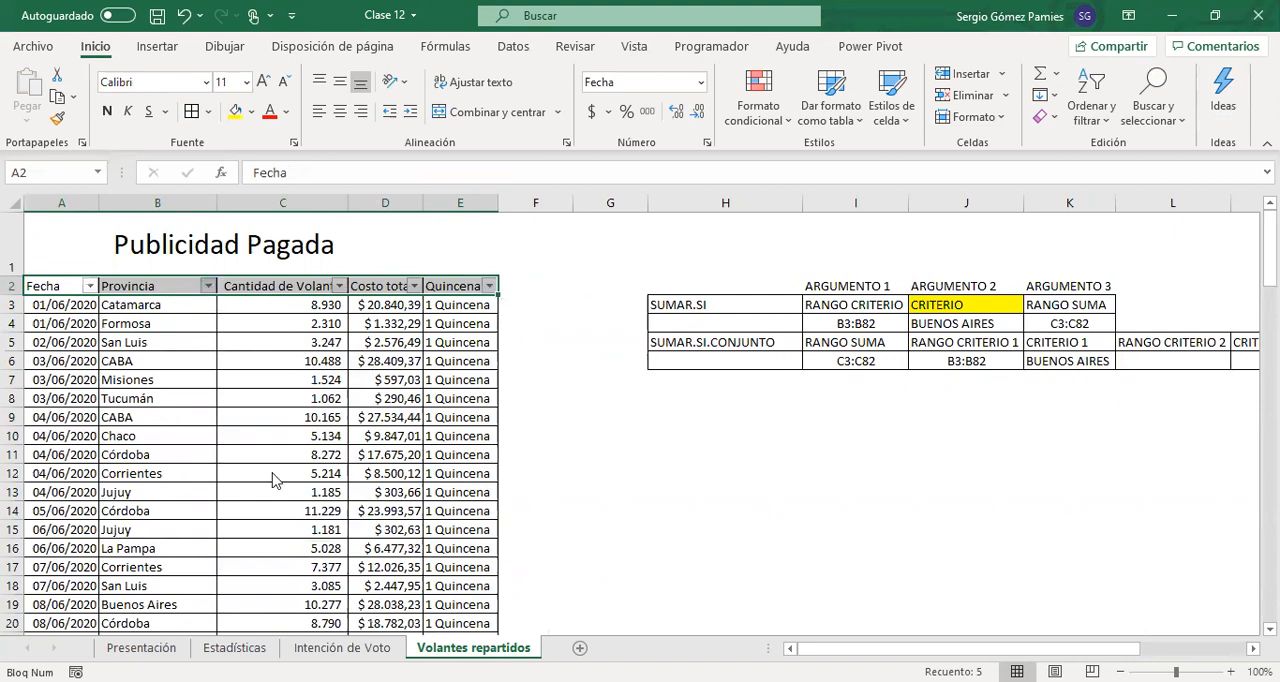
left_click(272, 479)
left_click(273, 496)
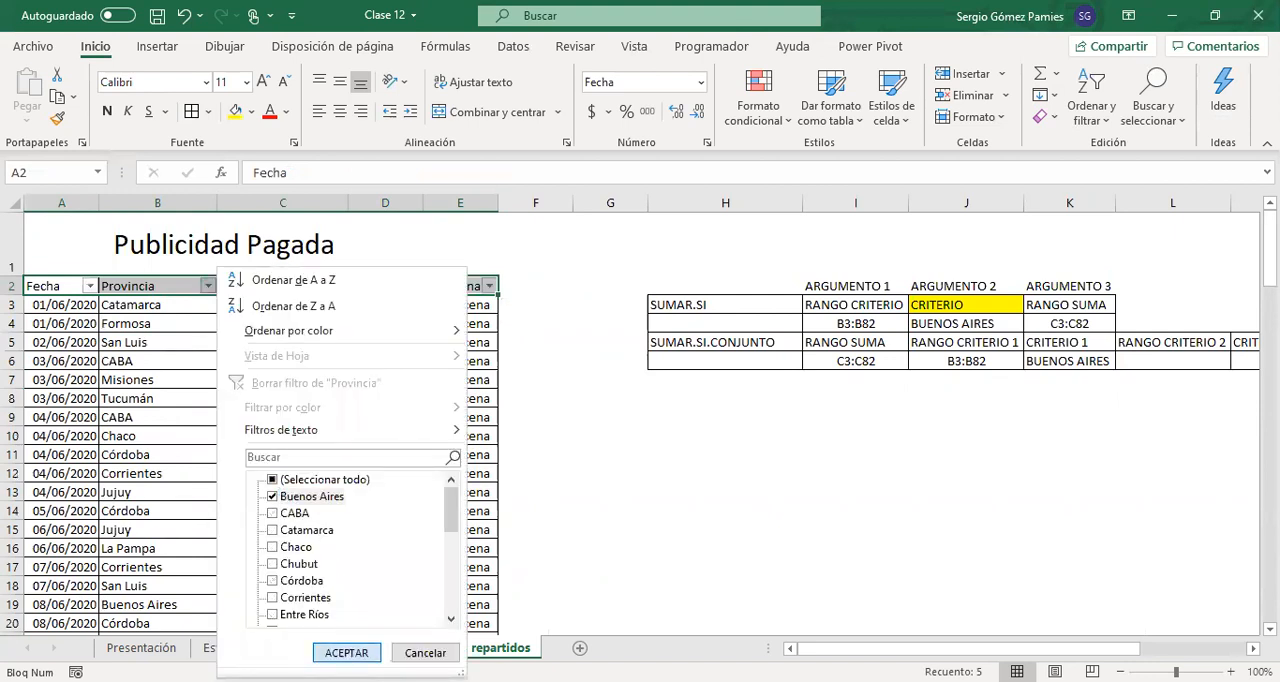
left_click(346, 652)
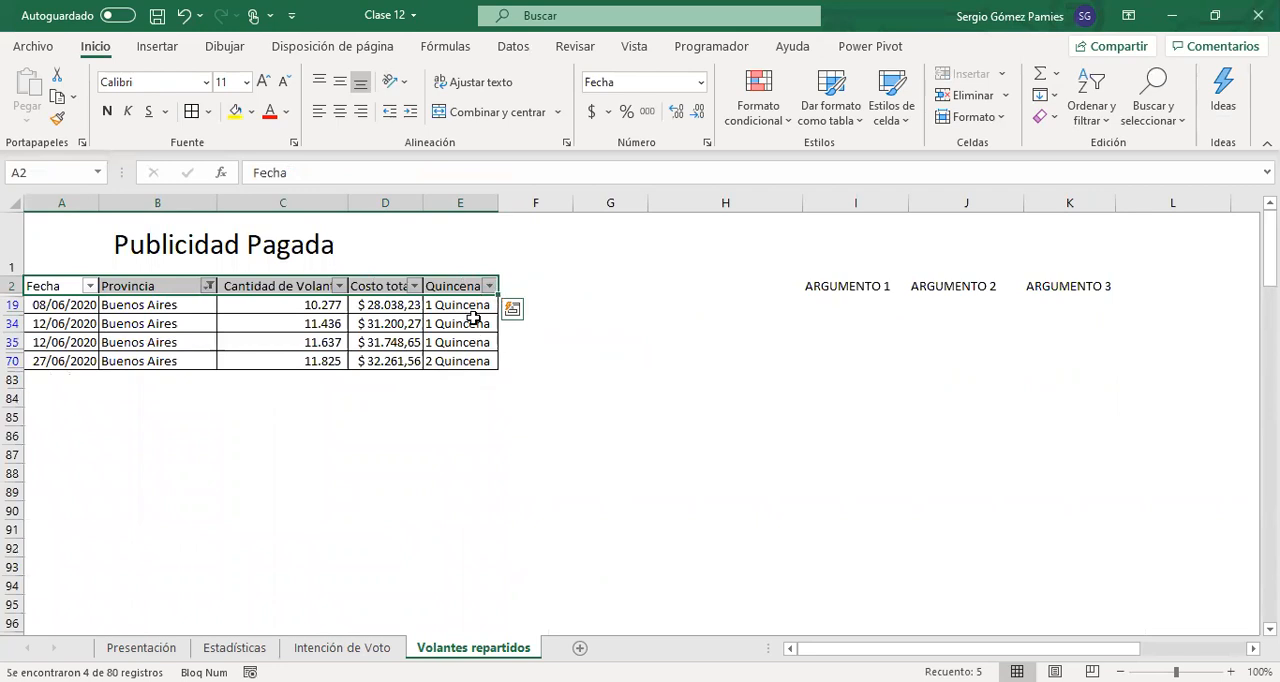
Compare the filtered Buenos Aires flyers and costs by Quincena, and clear the Provincia filter
left_click_drag(453, 302, 457, 325)
left_click(365, 305)
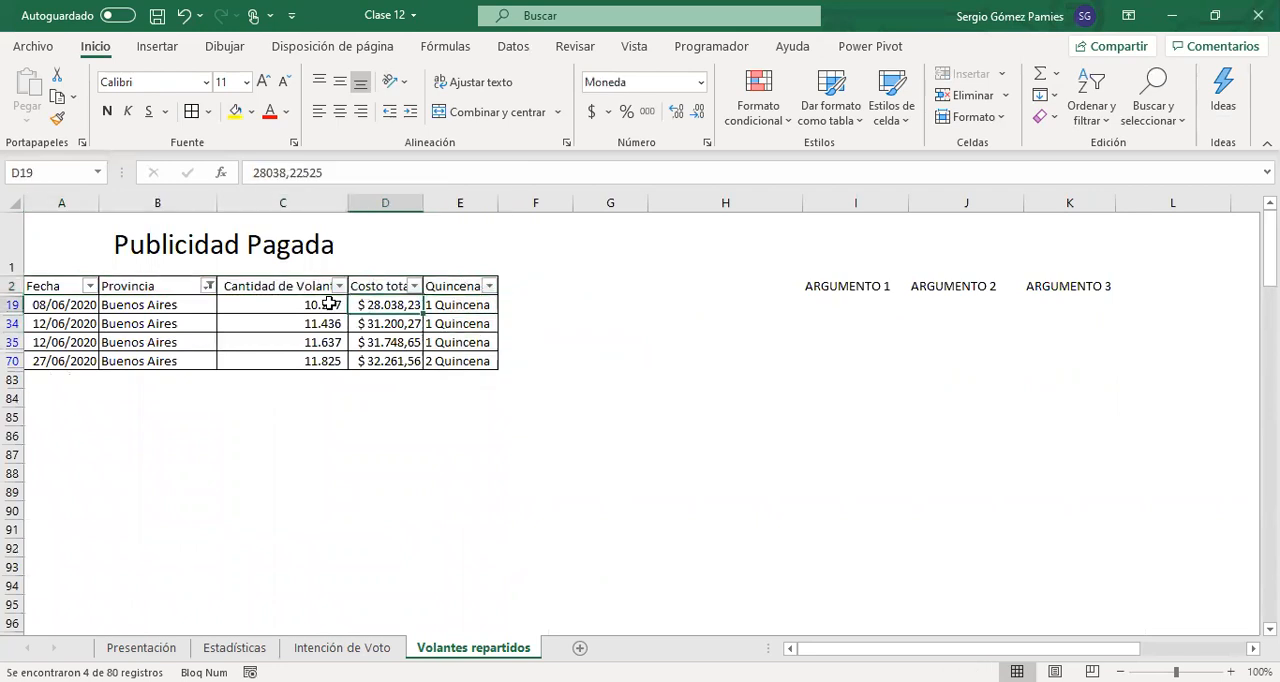
left_click_drag(329, 304, 335, 342)
left_click_drag(443, 363, 321, 373)
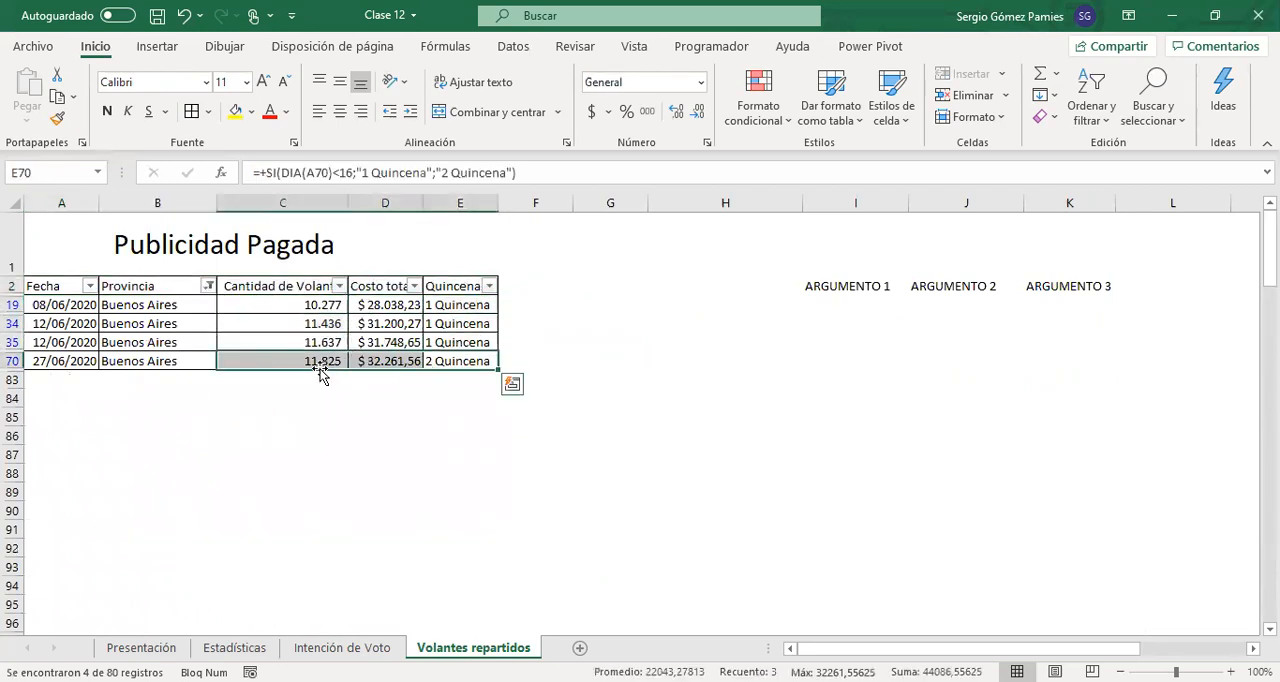
left_click(205, 288)
left_click(285, 480)
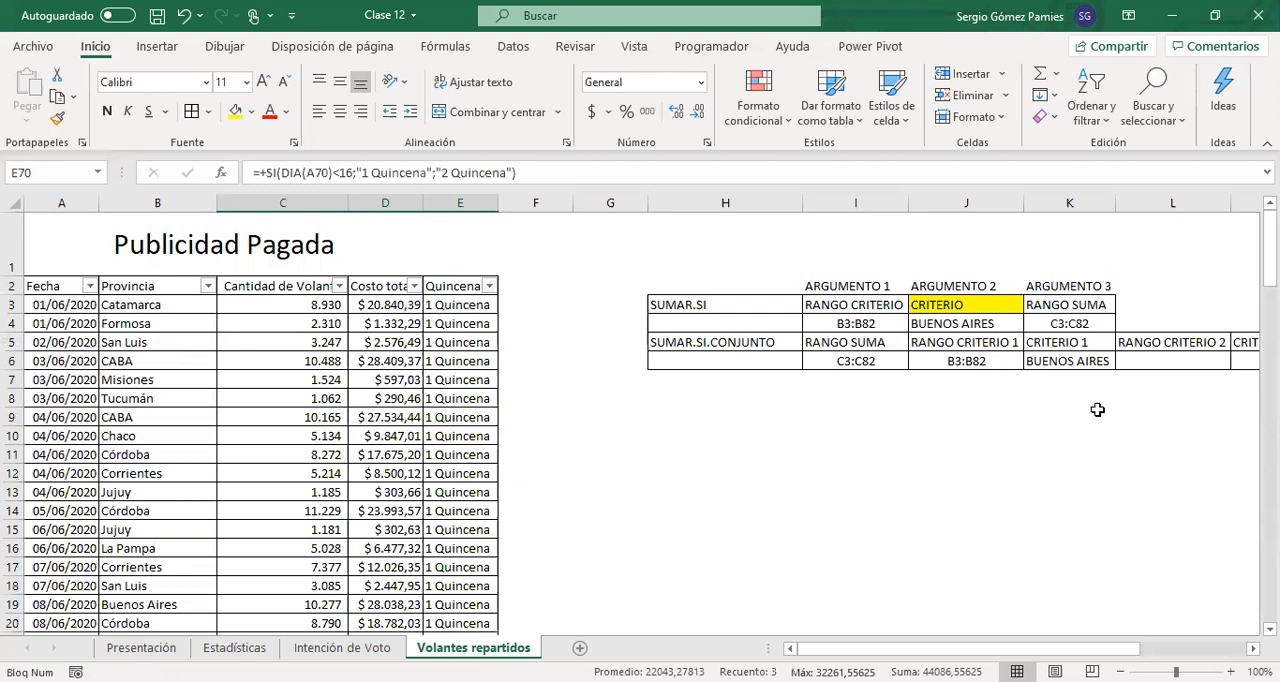
In the SUMAR.SI.CONJUNTO block, enter E3:e82 in L6 as criteria range 2 and "1 Quincena" in M6 as criterion 2
left_click_drag(1150, 436, 1000, 436)
left_click(961, 361)
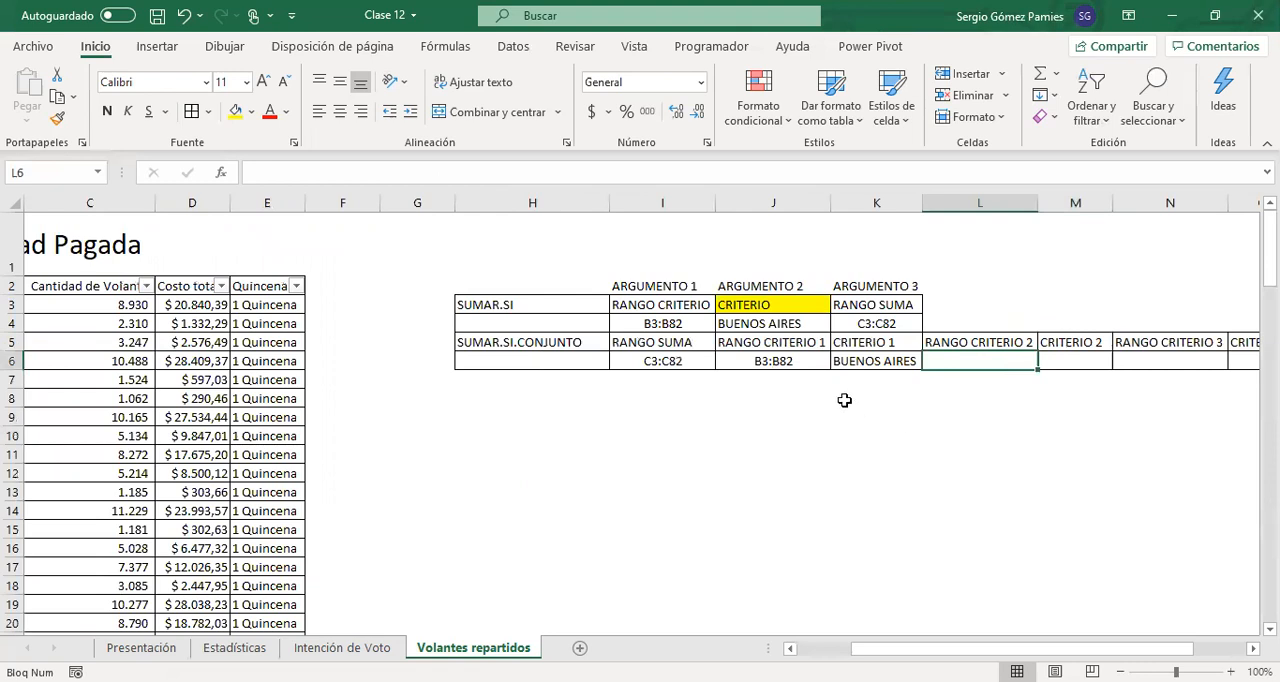
type("E")
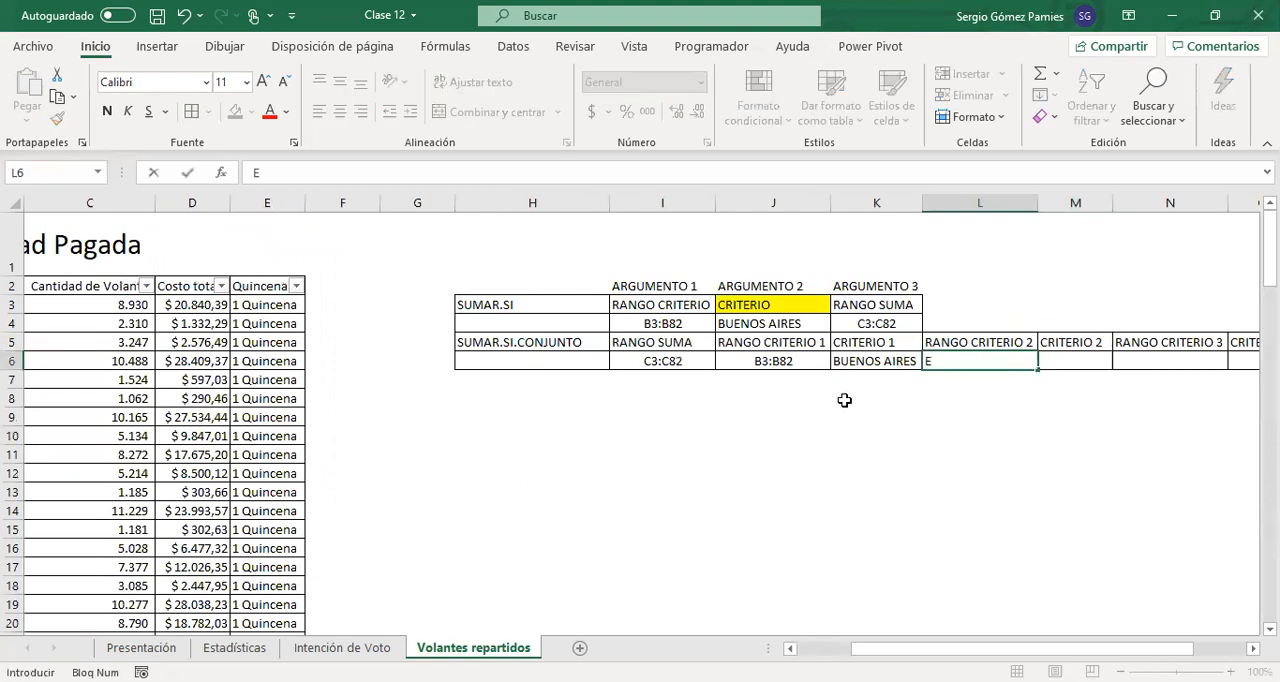
type("3:e82")
key("Tab")
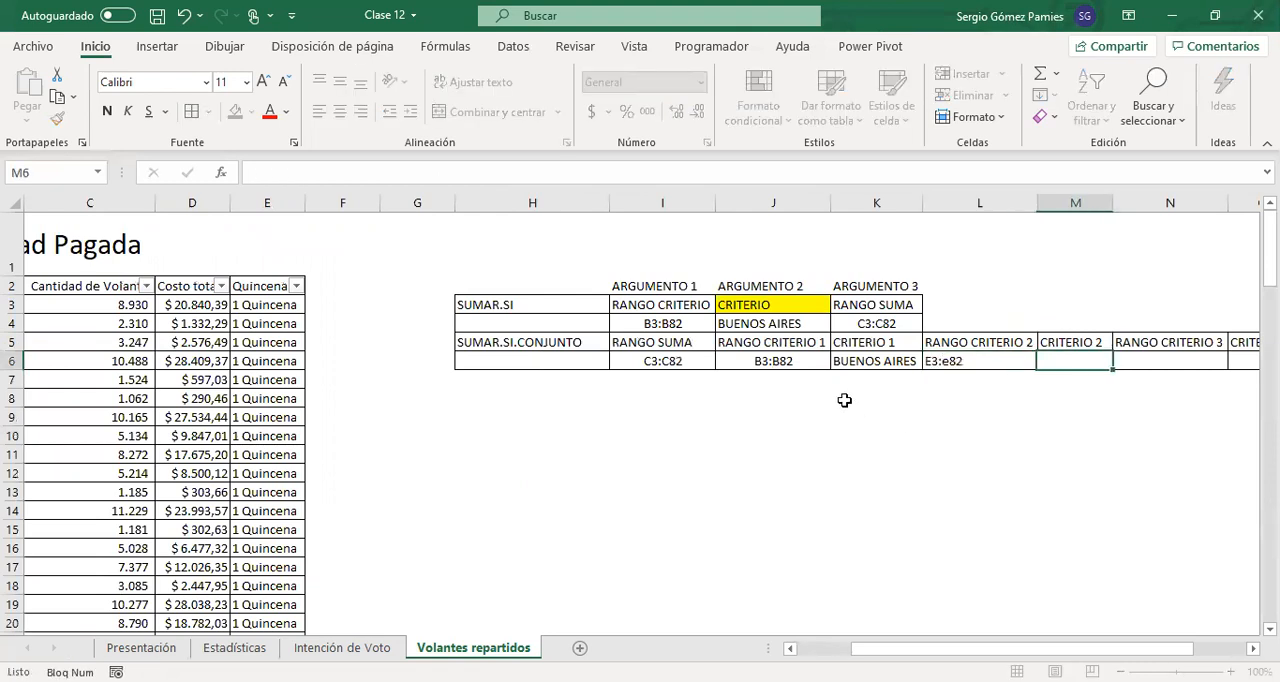
type("1 Quincena")
key("Return")
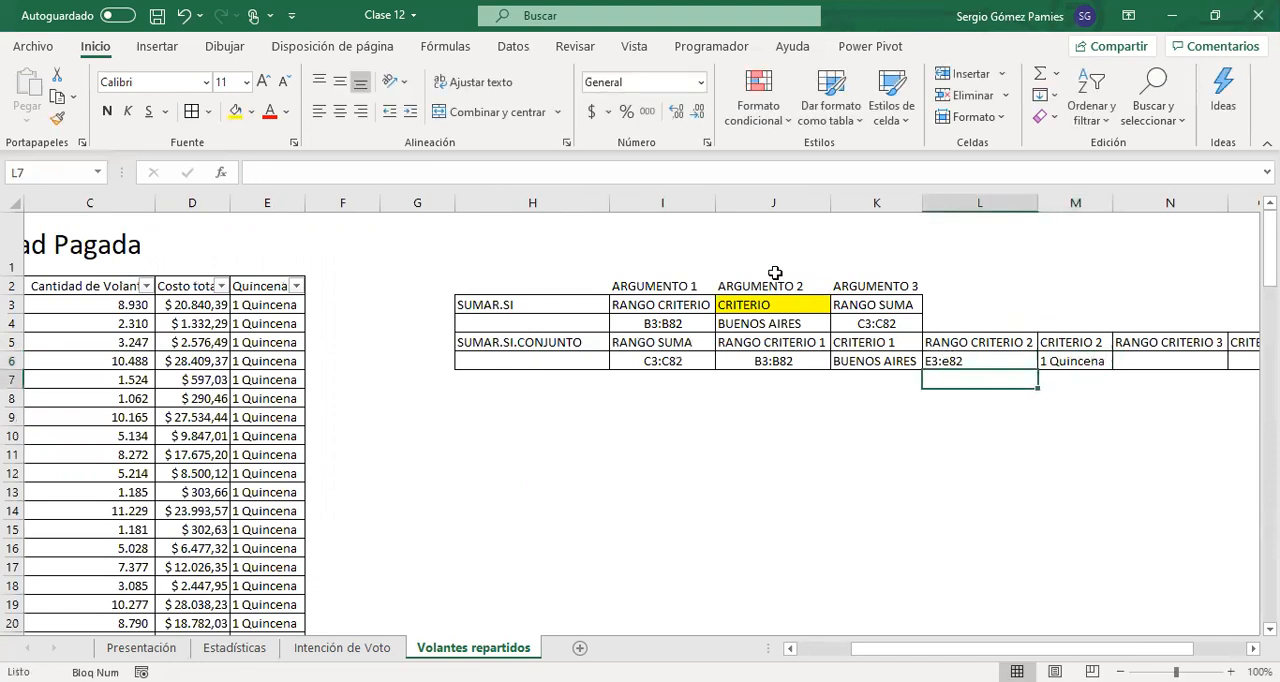
In the Estadísticas sheet, change the function of the Buenos Aires flyer formula in B32 to SUMAR.SI.CONJUNTO
left_click_drag(561, 306, 889, 323)
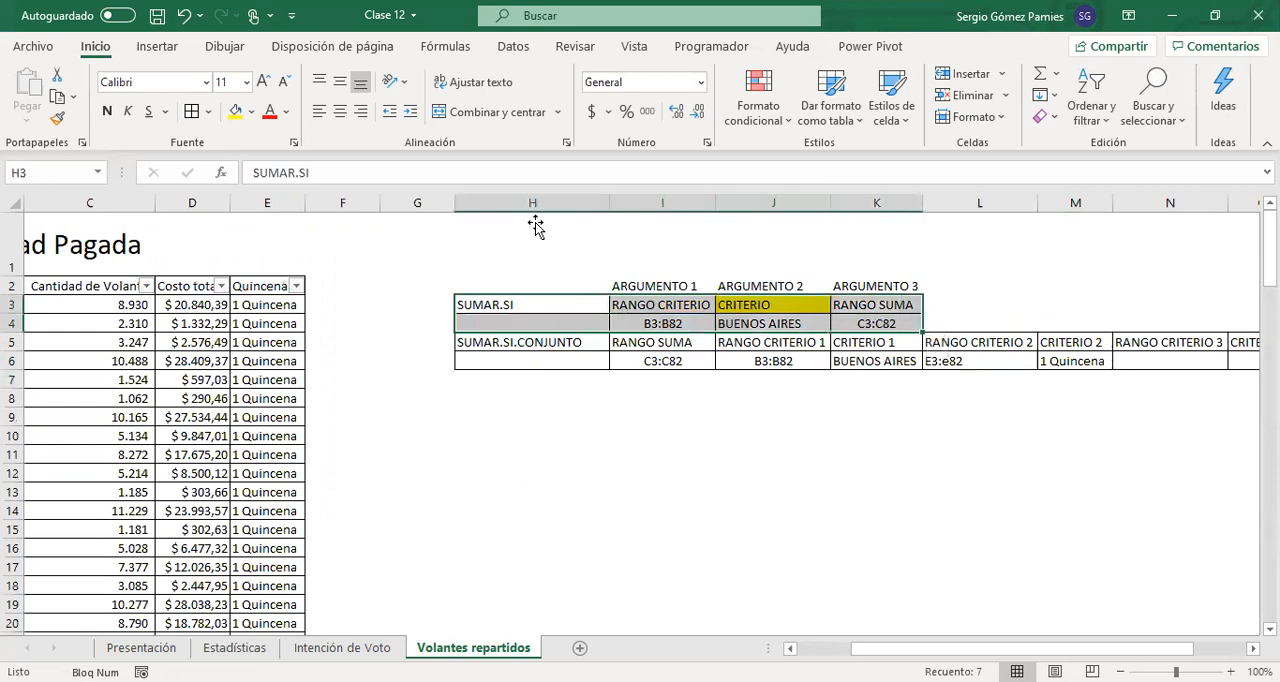
left_click(234, 648)
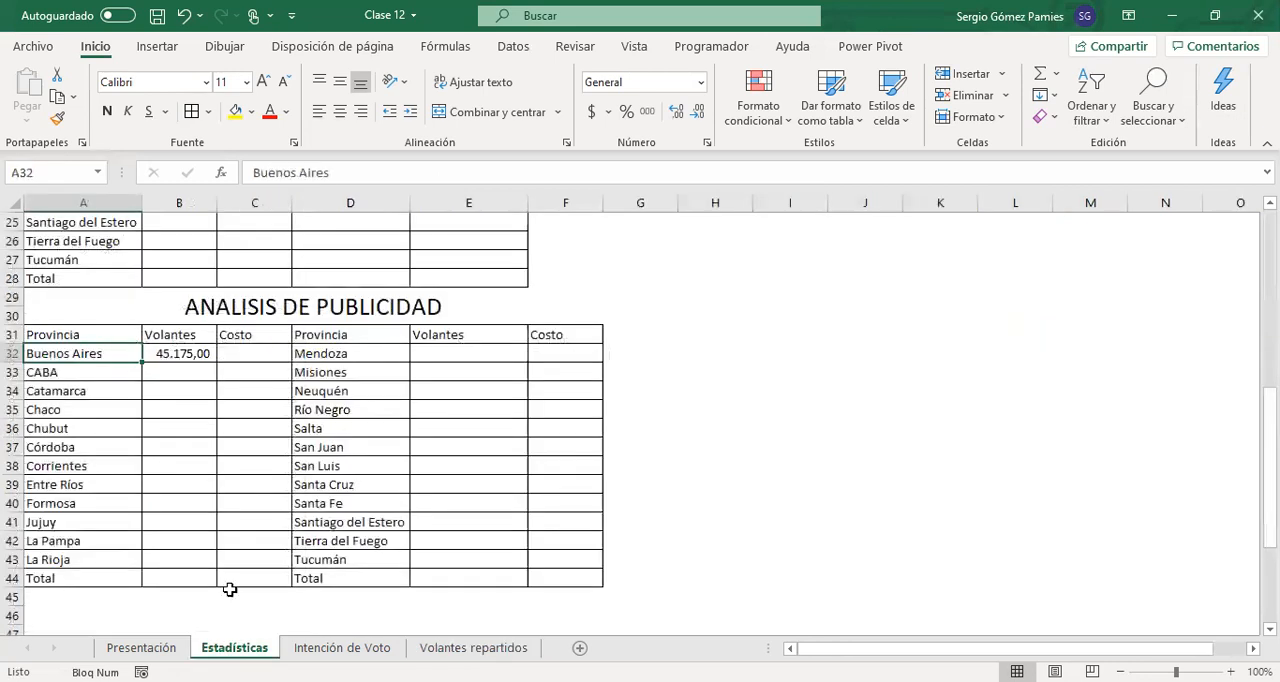
left_click(160, 357)
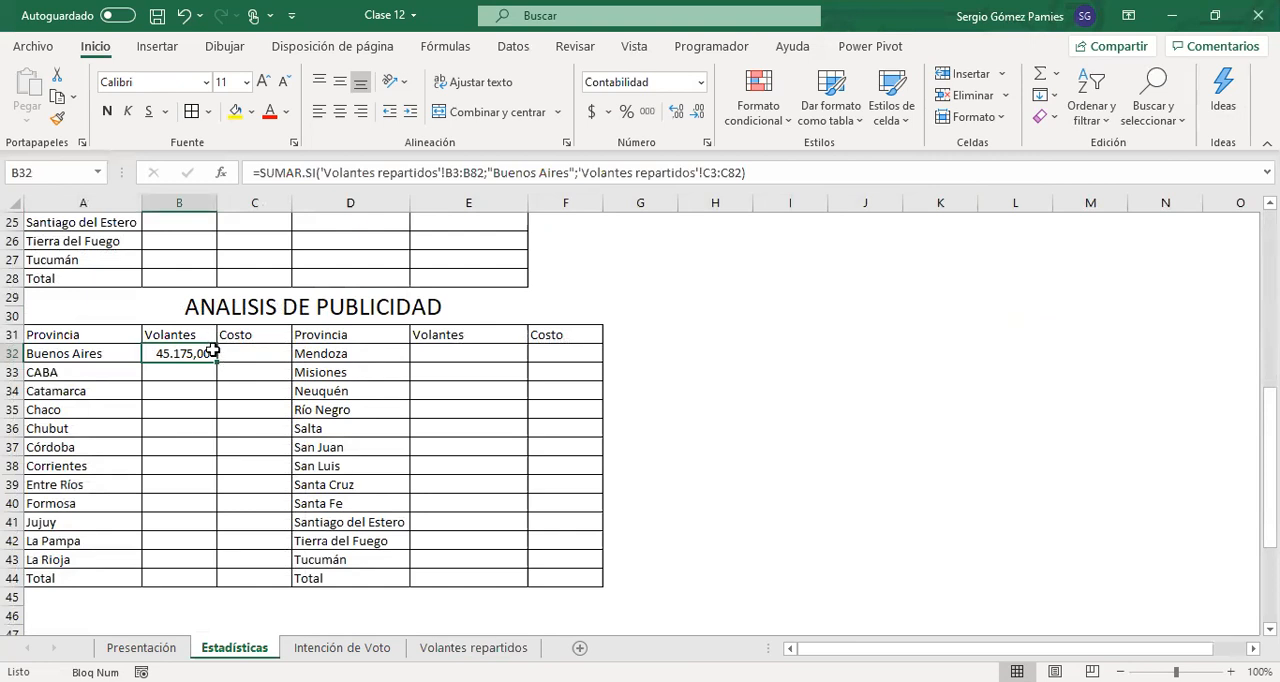
left_click(317, 174)
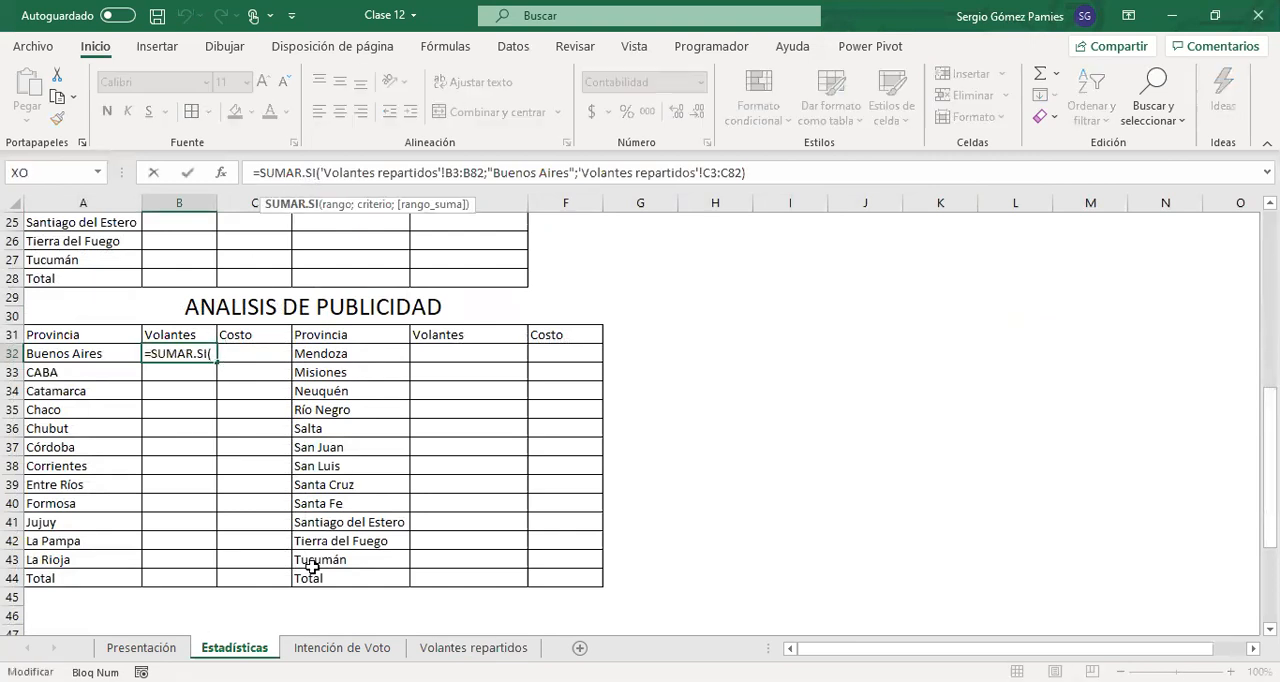
type(".")
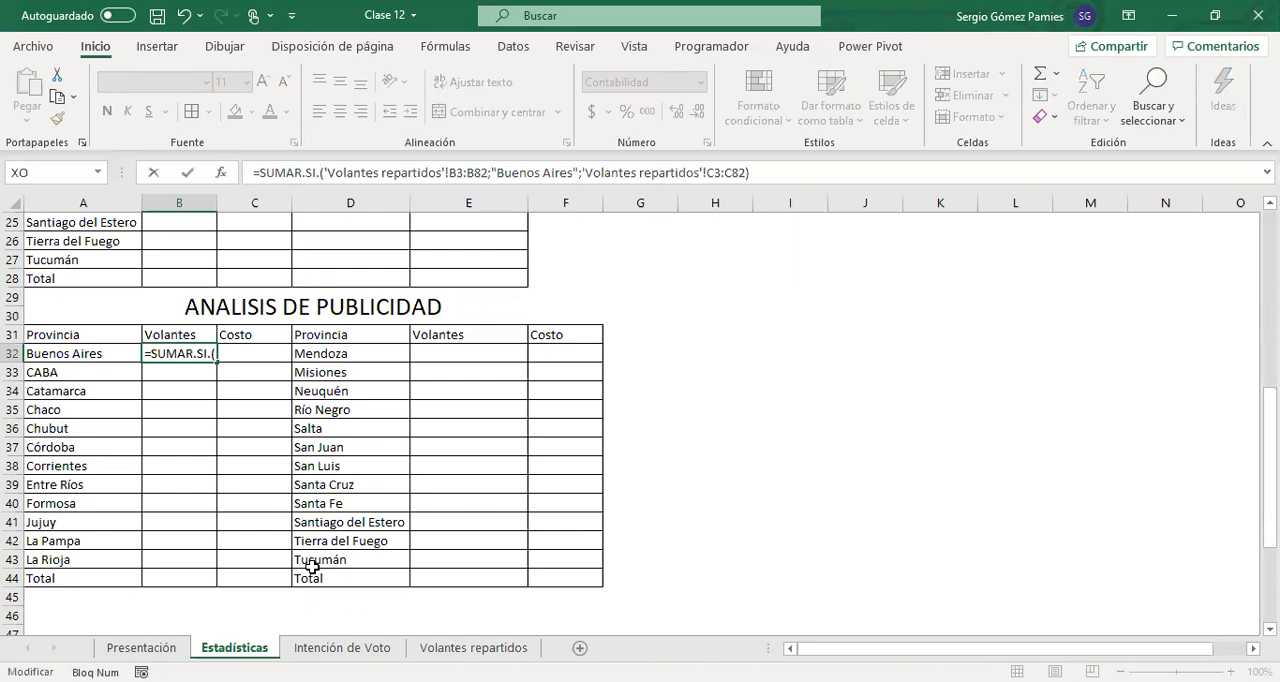
type("con")
key("Tab")
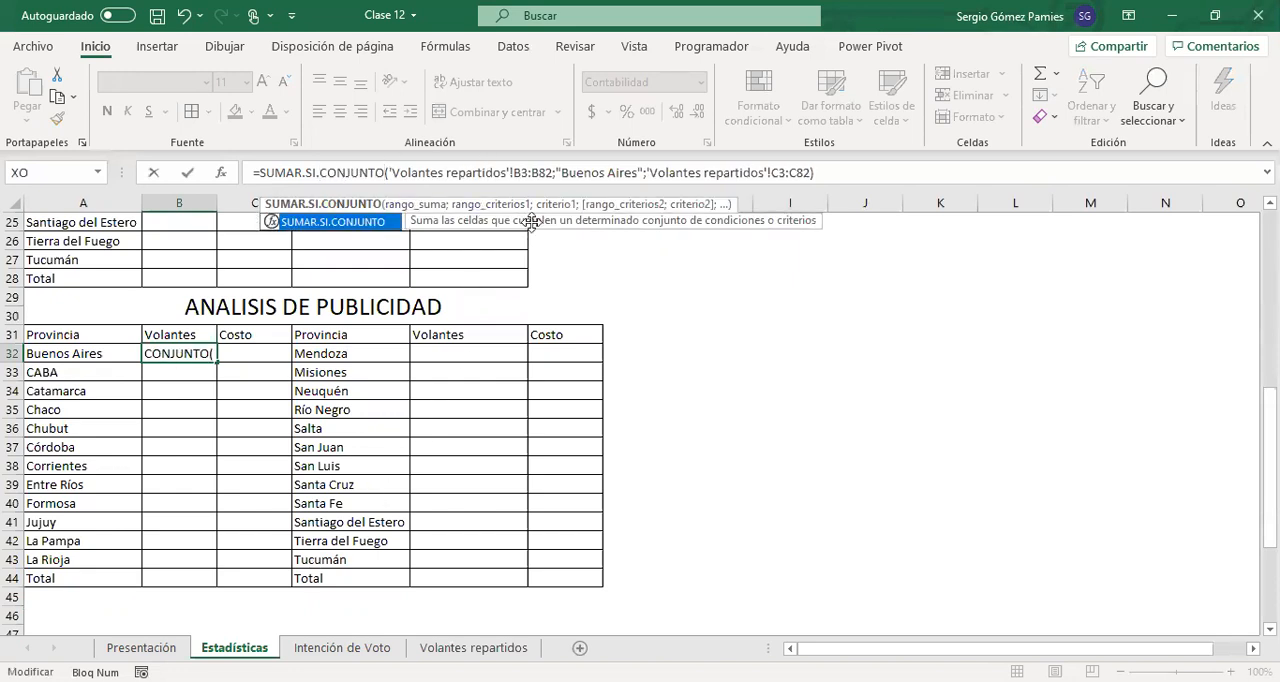
In the B32 formula, move 'Volantes repartidos'!C3:C82 from the last argument to the first as the sum range
left_click_drag(647, 172, 813, 174)
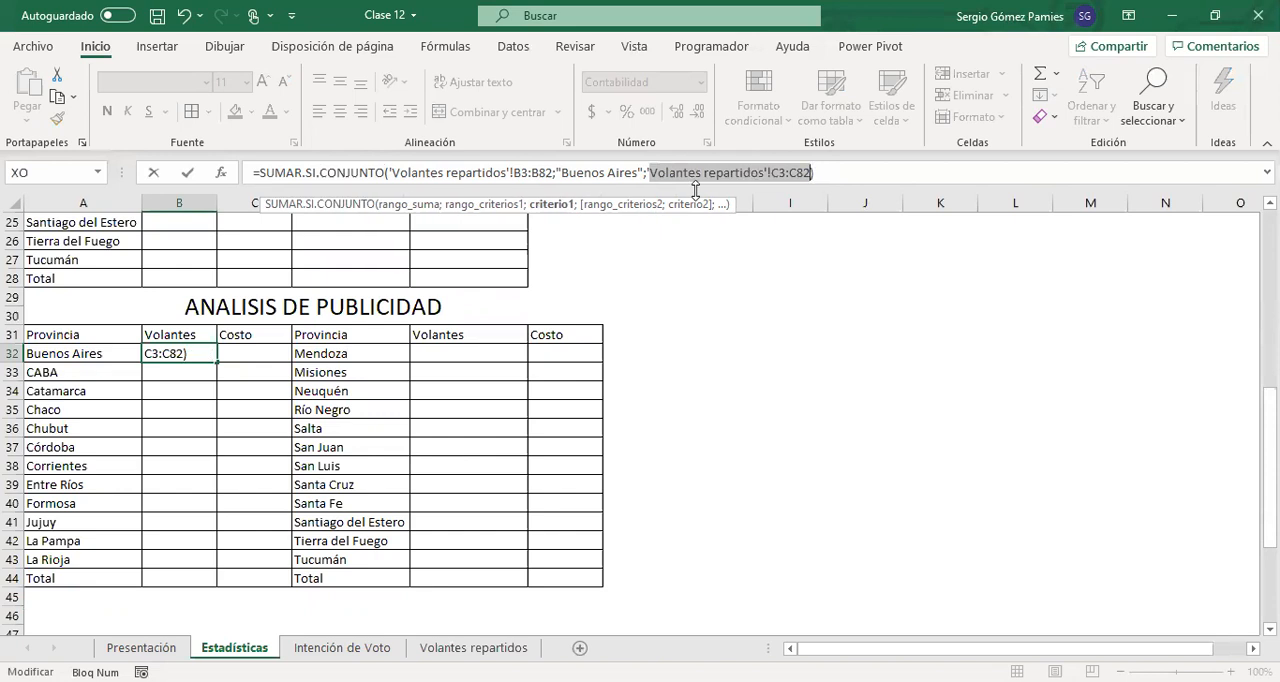
key("ctrl+x")
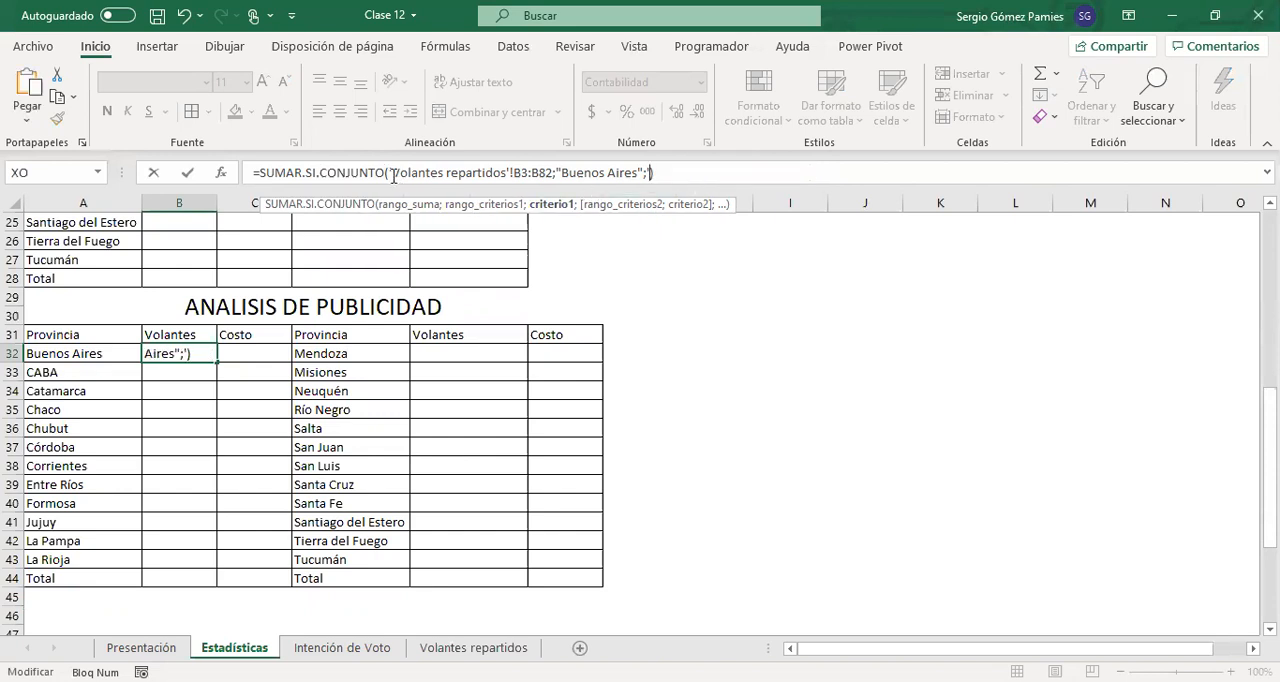
key("ctrl+z")
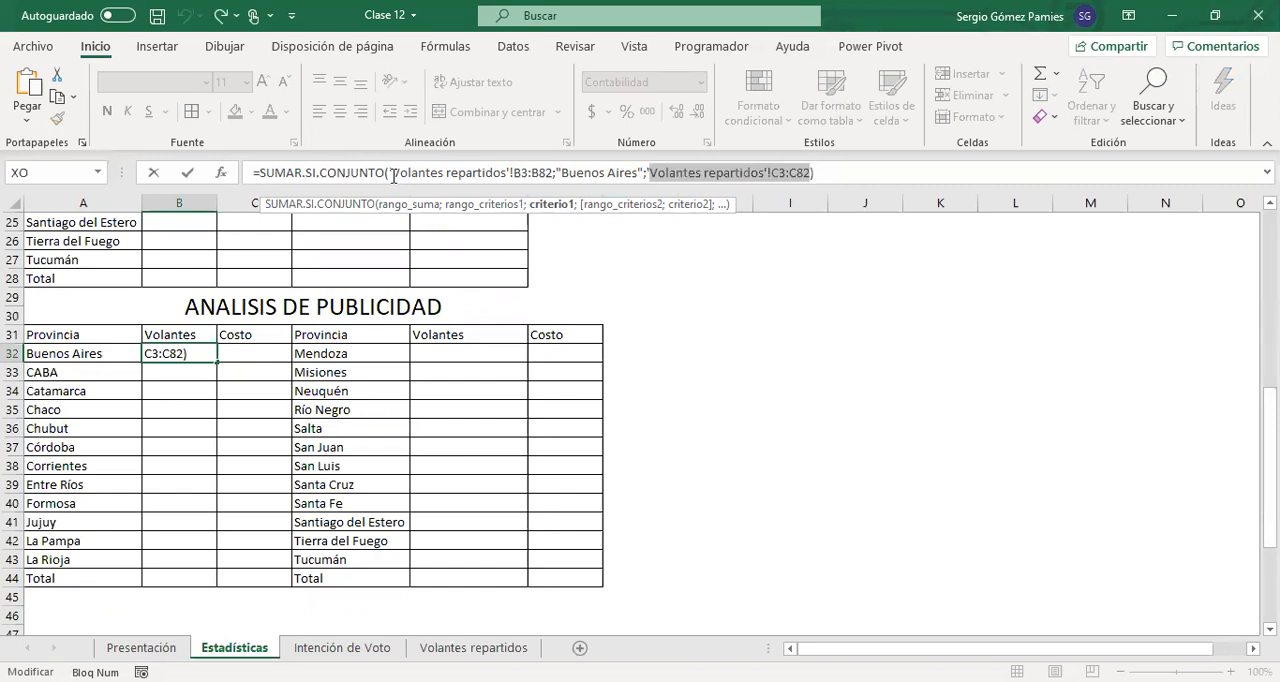
key("Left")
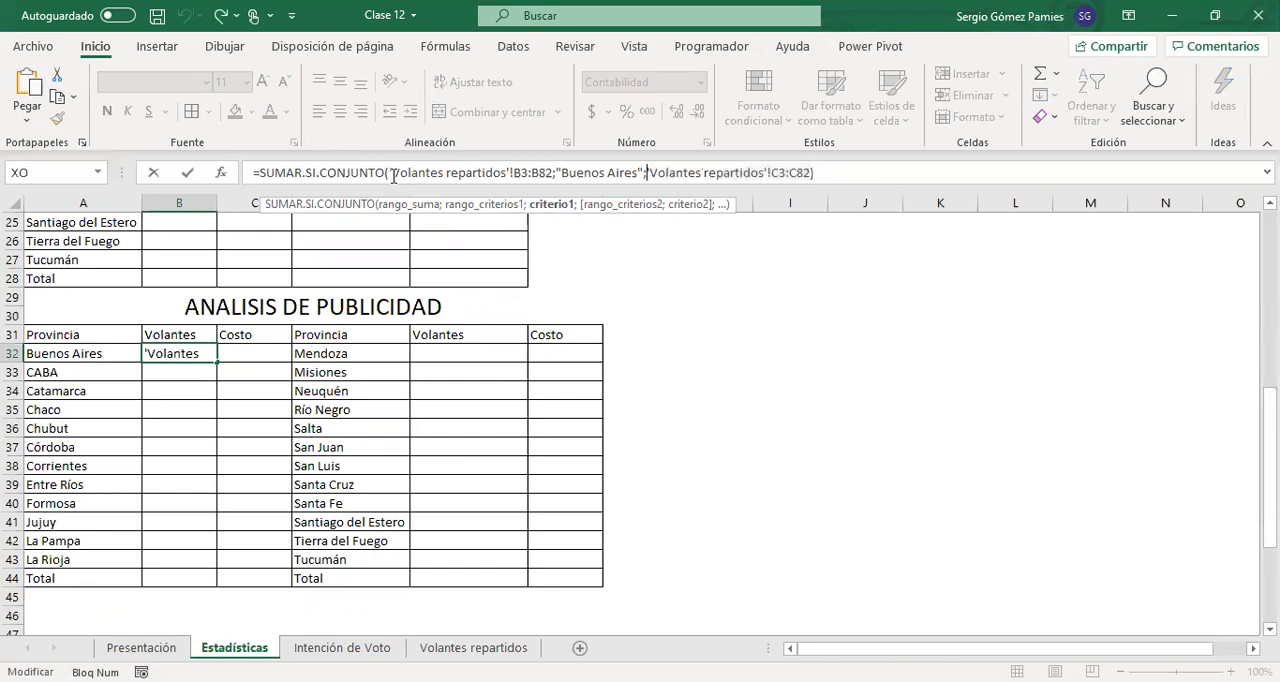
key("shift+Right")
key("shift+Right")
key("shift+Right")
key("shift+Right")
key("shift+Right")
key("shift+Right")
key("shift+Right")
key("shift+Right")
key("shift+Right")
key("shift+Right")
key("shift+Right")
key("shift+Right")
key("shift+Right")
key("shift+Right")
key("shift+Right")
key("shift+Right")
key("shift+Right")
key("shift+Right")
key("shift+Right")
key("shift+Right")
key("shift+Right")
key("shift+Right")
key("shift+Right")
key("shift+Right")
key("Delete")
left_click(388, 175)
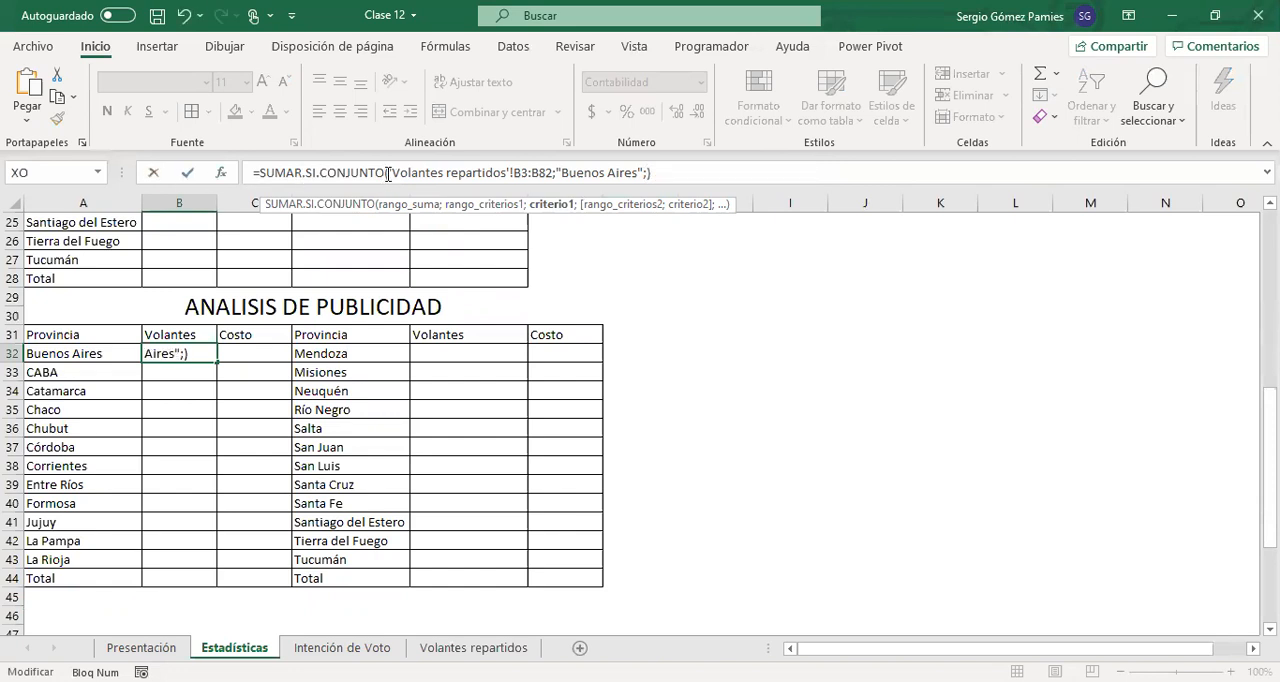
key("ctrl+v")
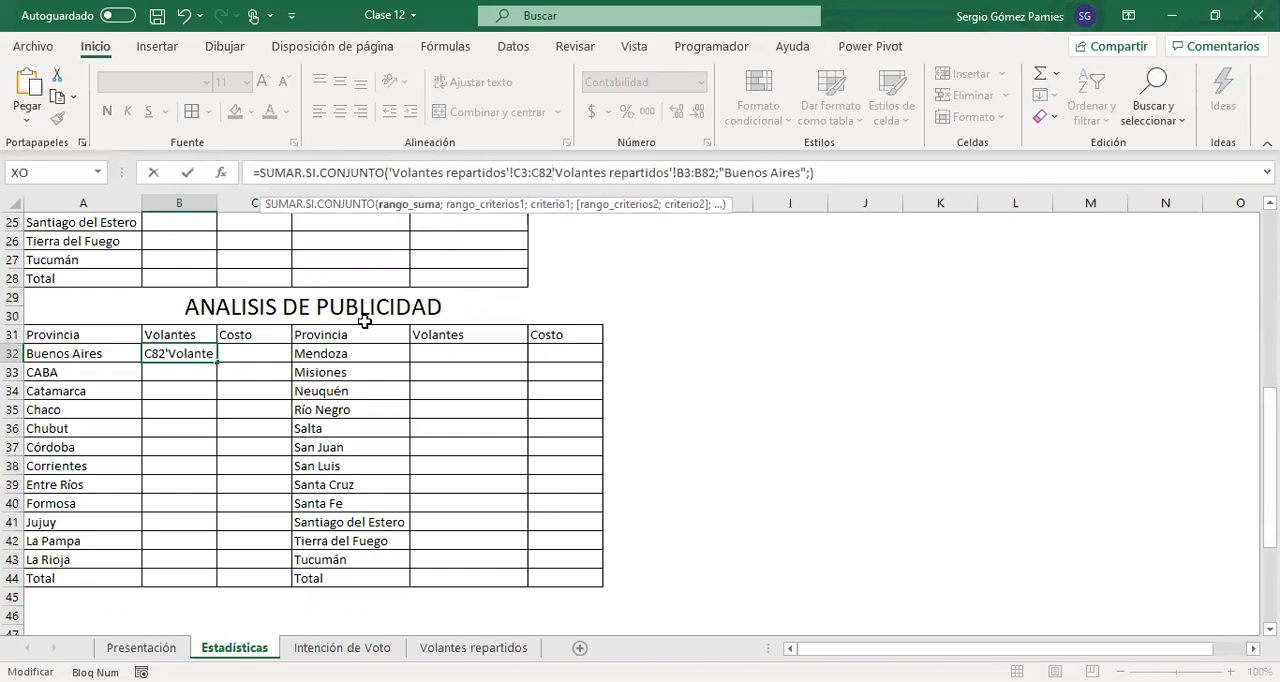
type(";")
Add 'Volantes repartidos'!E3:E82 after "Buenos Aires" in the B32 formula as criteria range 2
left_click(816, 174)
key("BackSpace")
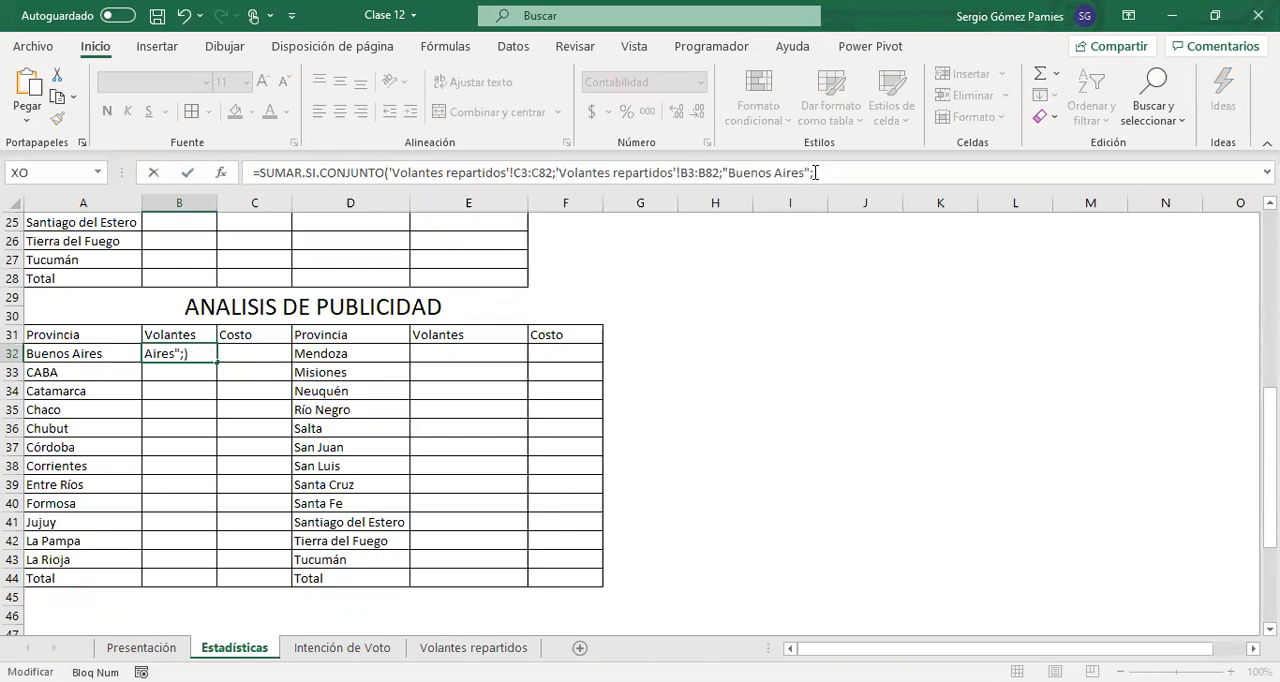
key("ctrl+v")
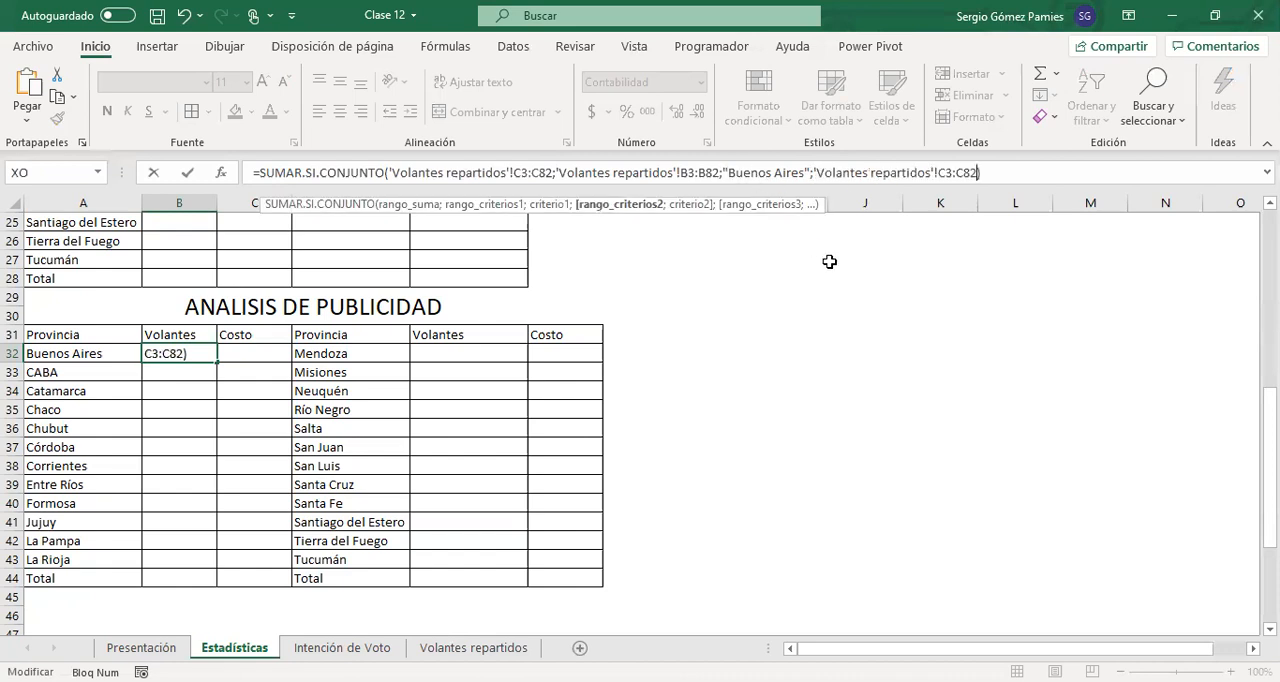
key("Left")
key("Left")
key("Left")
key("Left")
key("Left")
key("BackSpace")
type("E")
key("Right")
key("Right")
key("Delete")
type("E82")
type(";\"1 Qu")
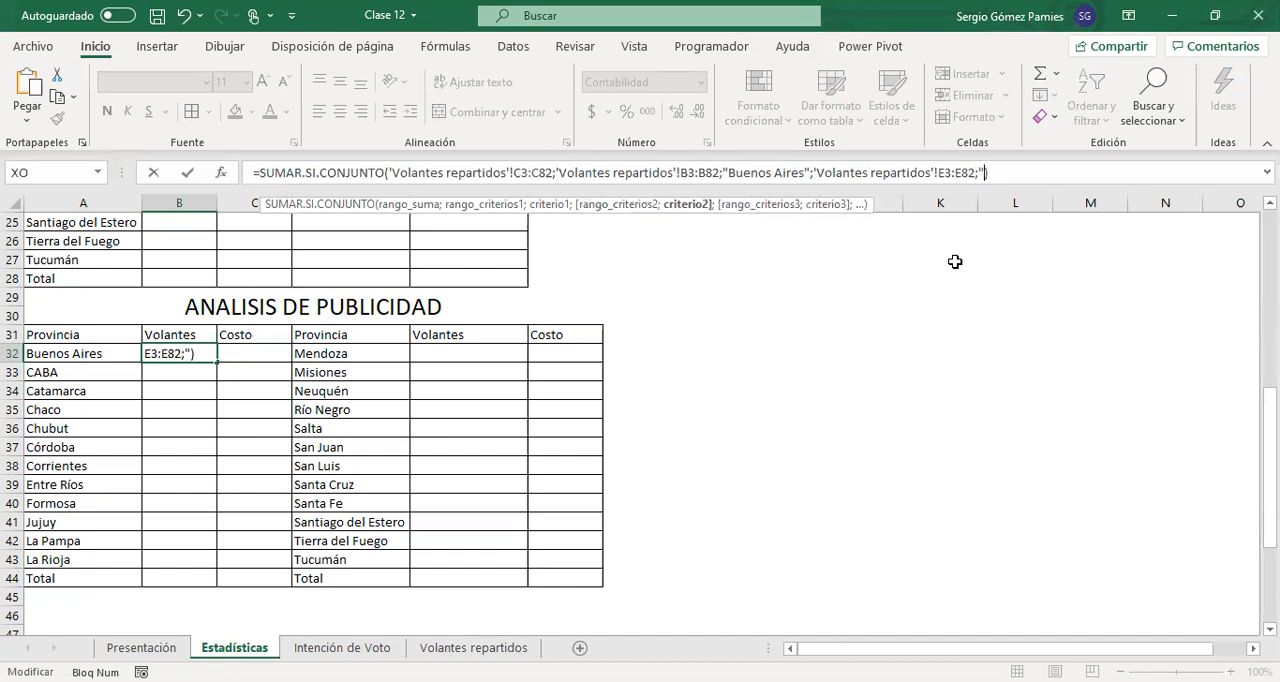
type("incena")
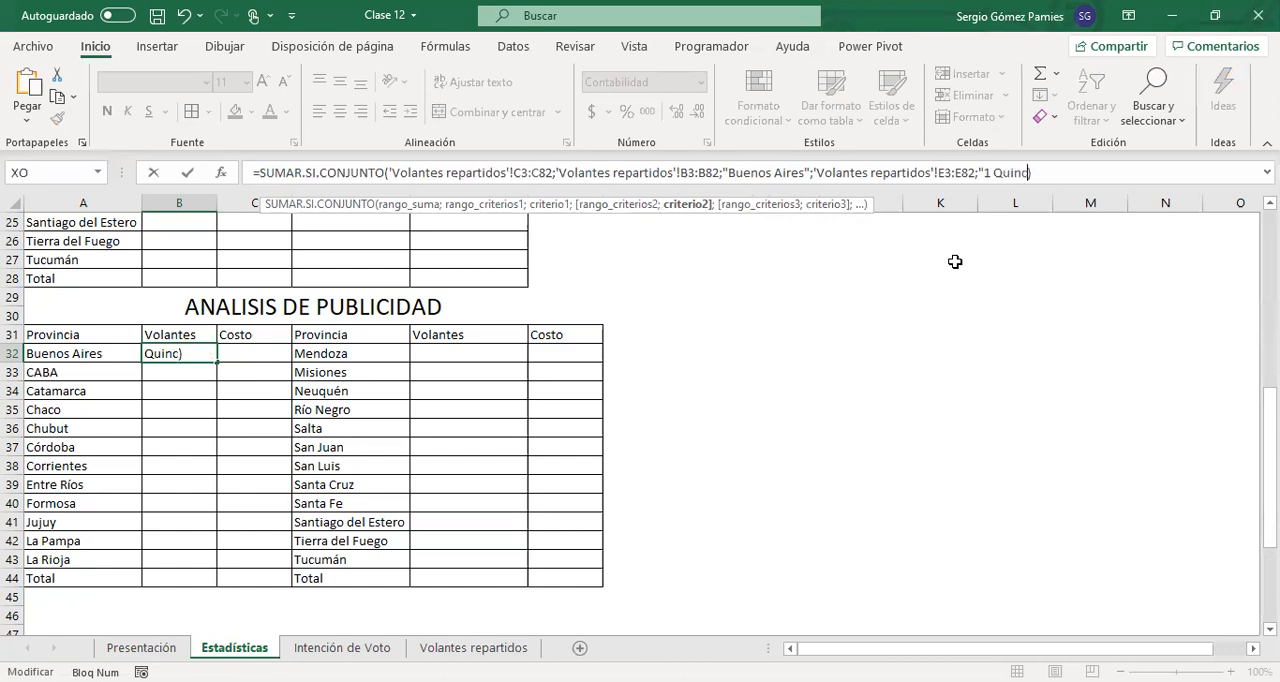
type("\"")
Complete the B32 formula with "1 Quincena" as criterion 2
key("Return")
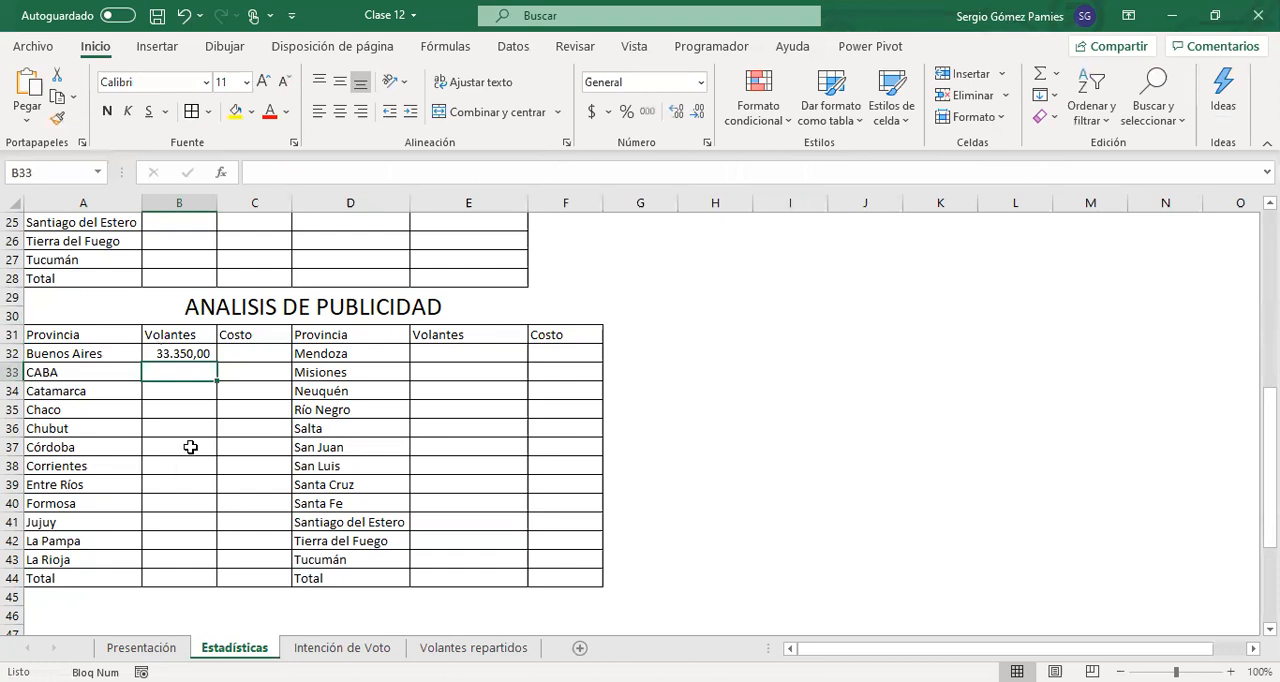
Clear B32 and start a new SUMAR.SI.CONJUNTO formula there with 'Volantes repartidos'!C3:C82 as the sum range
left_click(190, 353)
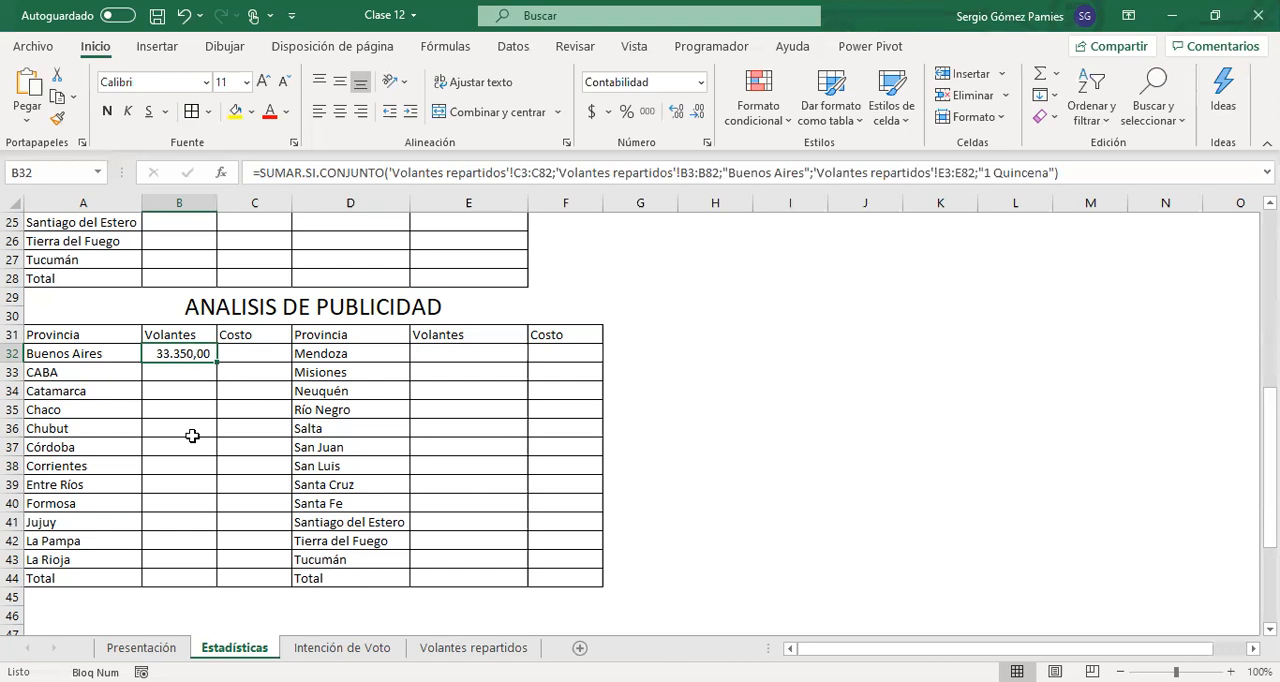
key("Delete")
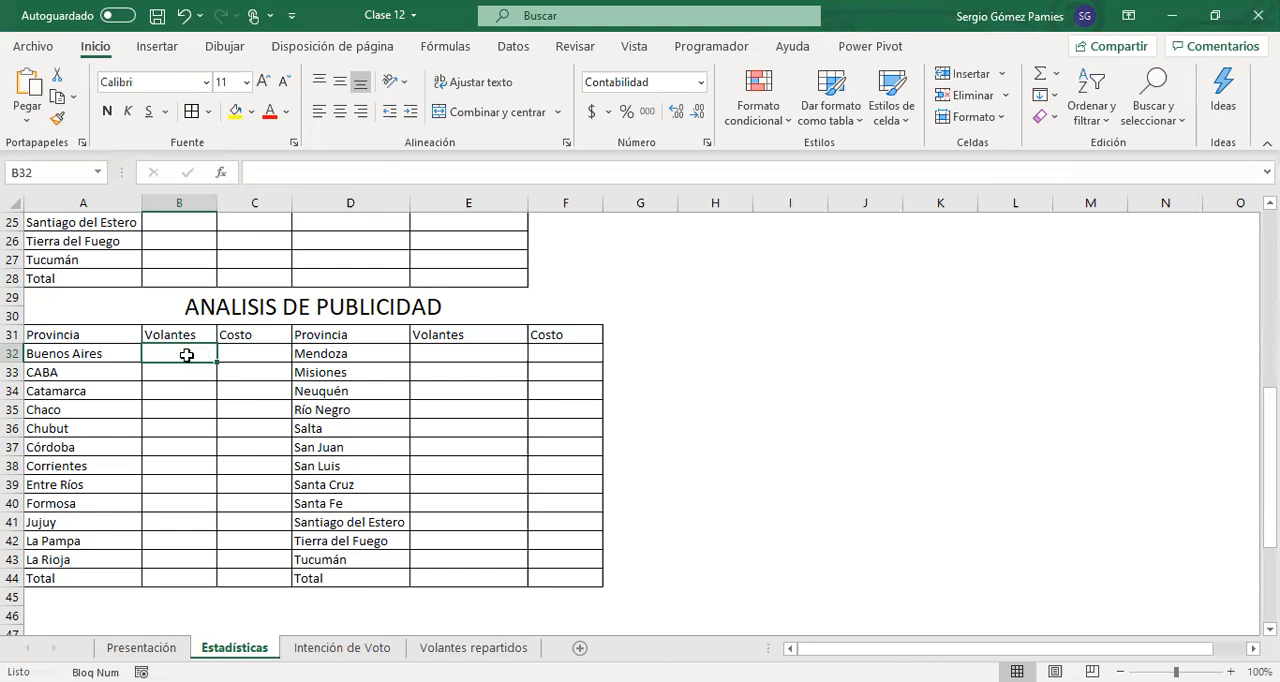
type("+")
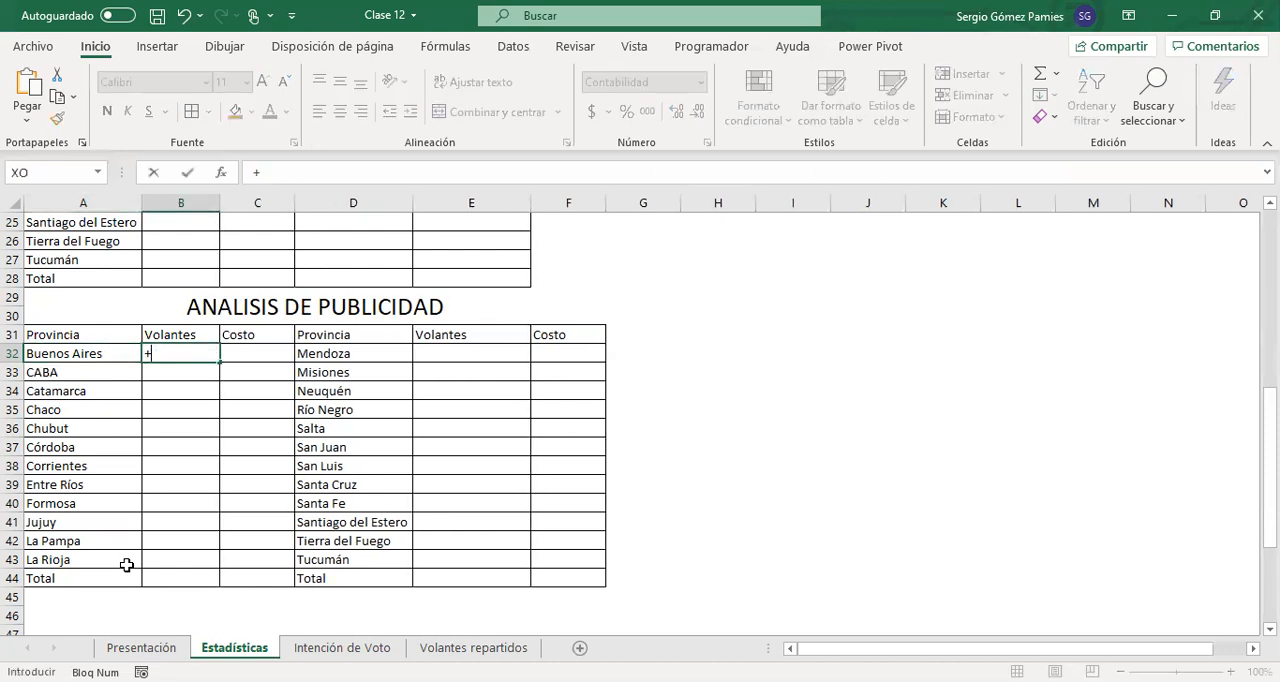
type("sumar")
key("Tab")
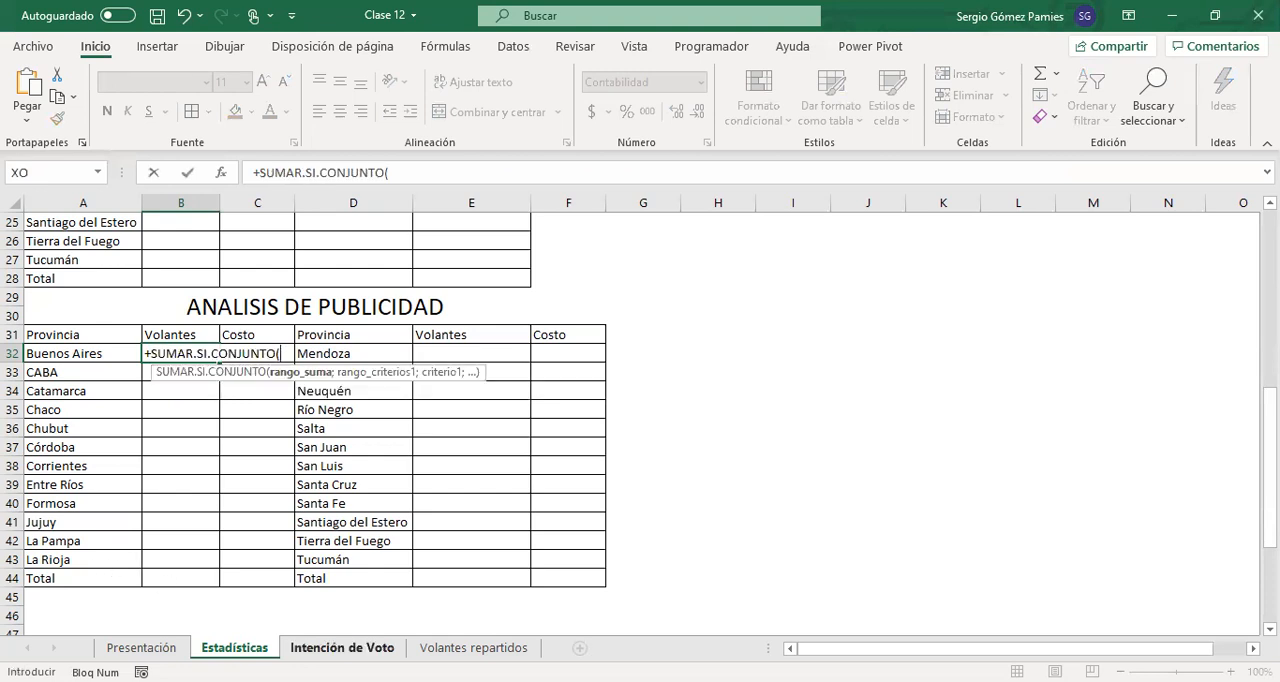
left_click(473, 648)
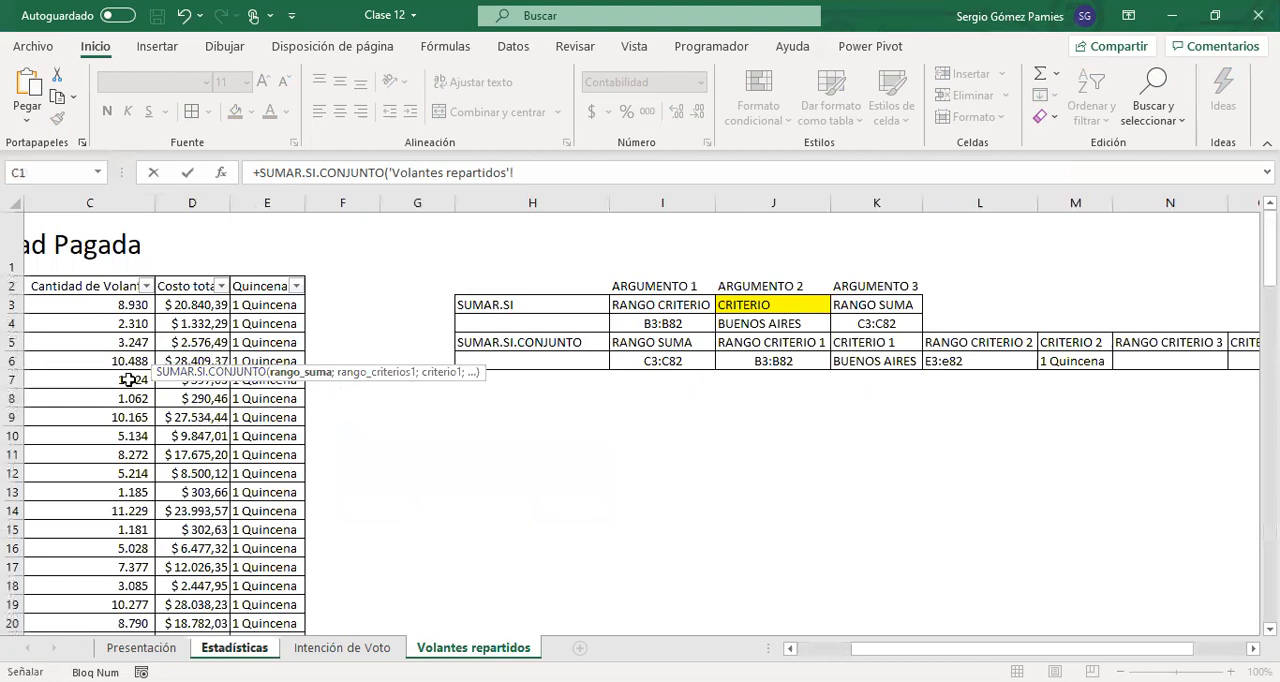
left_click(102, 311)
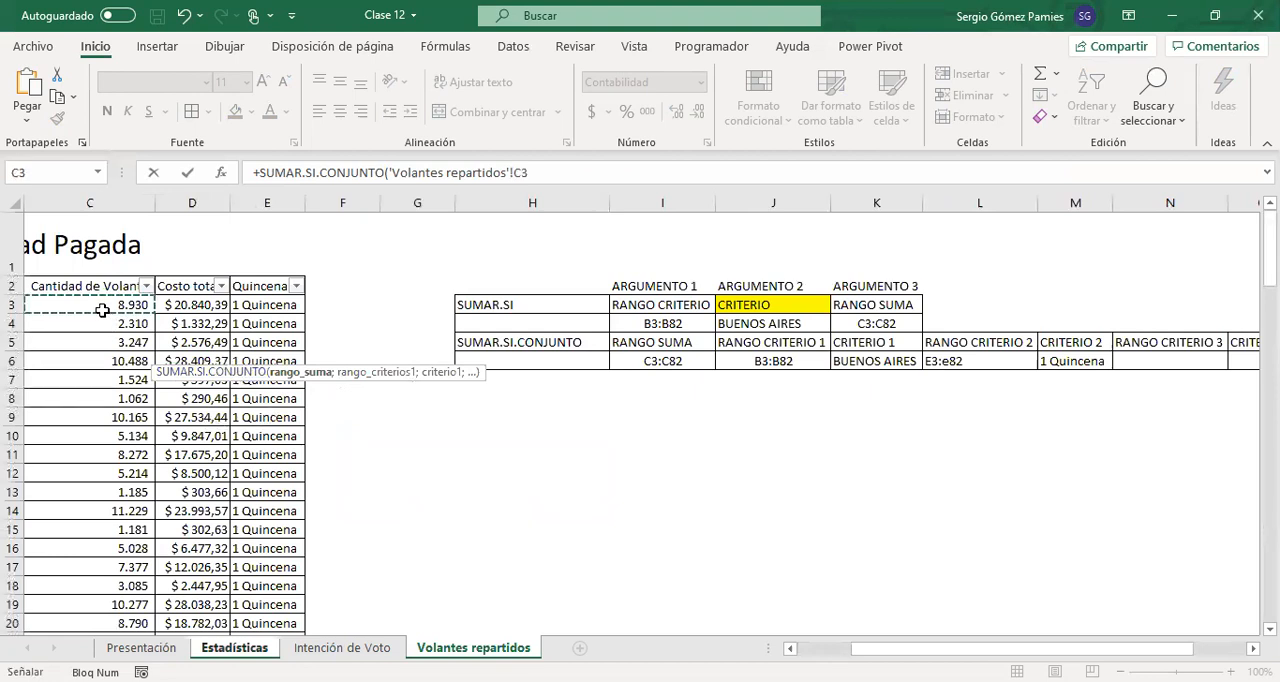
key("ctrl+shift+Down")
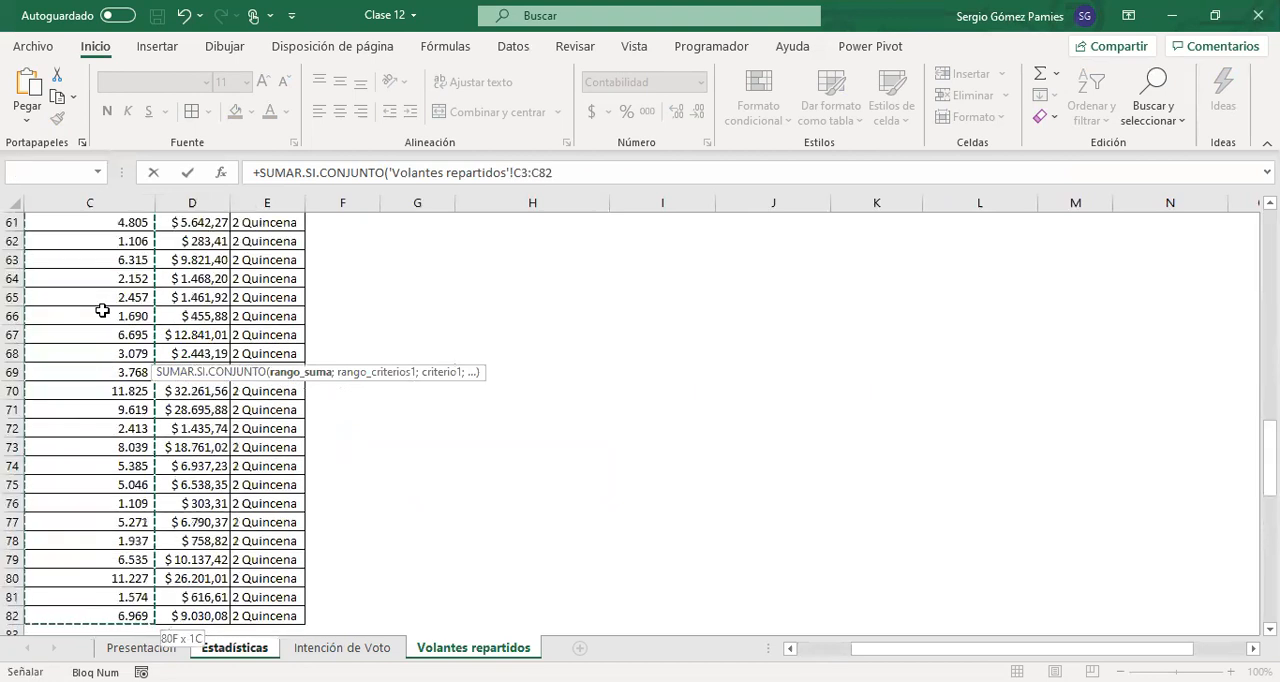
Add the Provincia cells B3:B82 of Volantes repartidos to the formula as criteria range 1
scroll(102, 311, "up", 20)
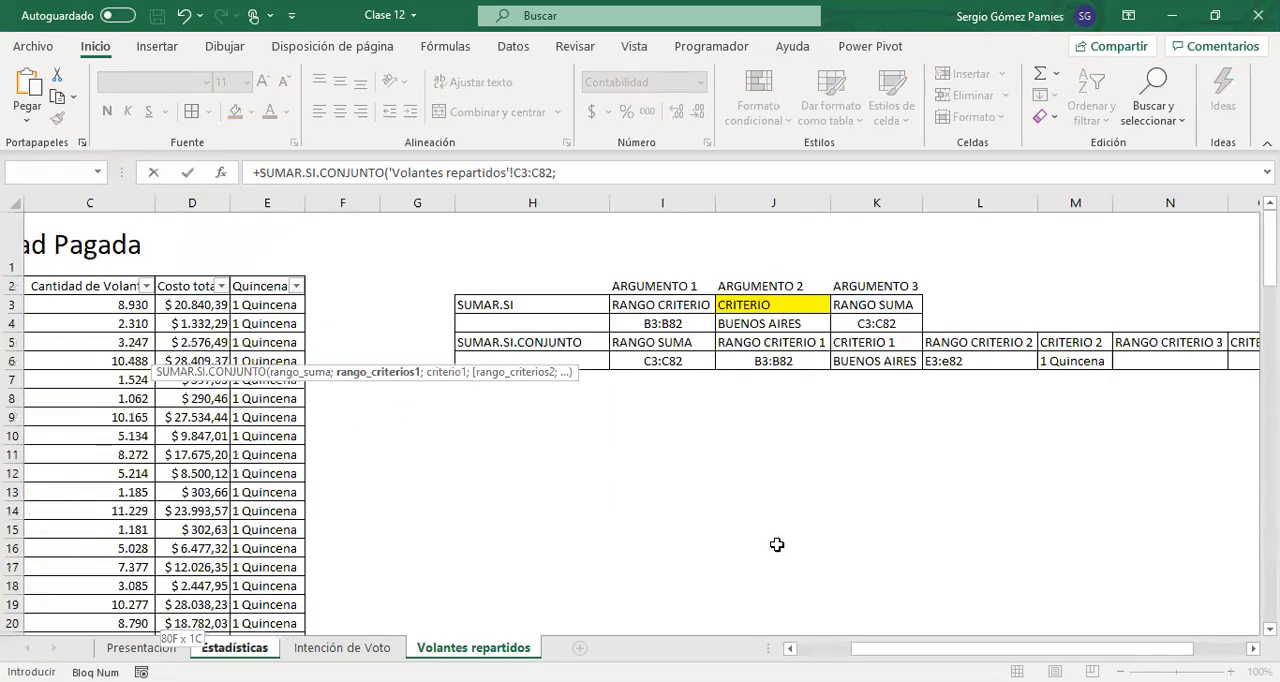
scroll(162, 310, "left", 2)
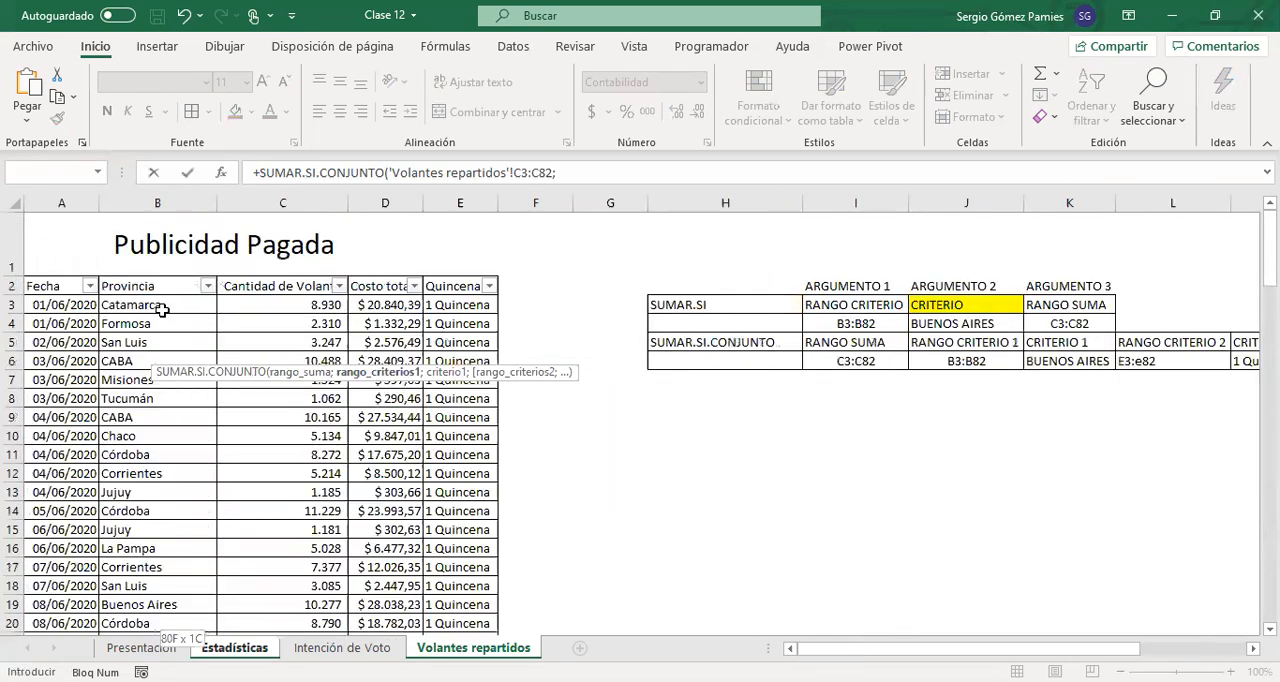
left_click(162, 310)
key("ctrl+shift+Down")
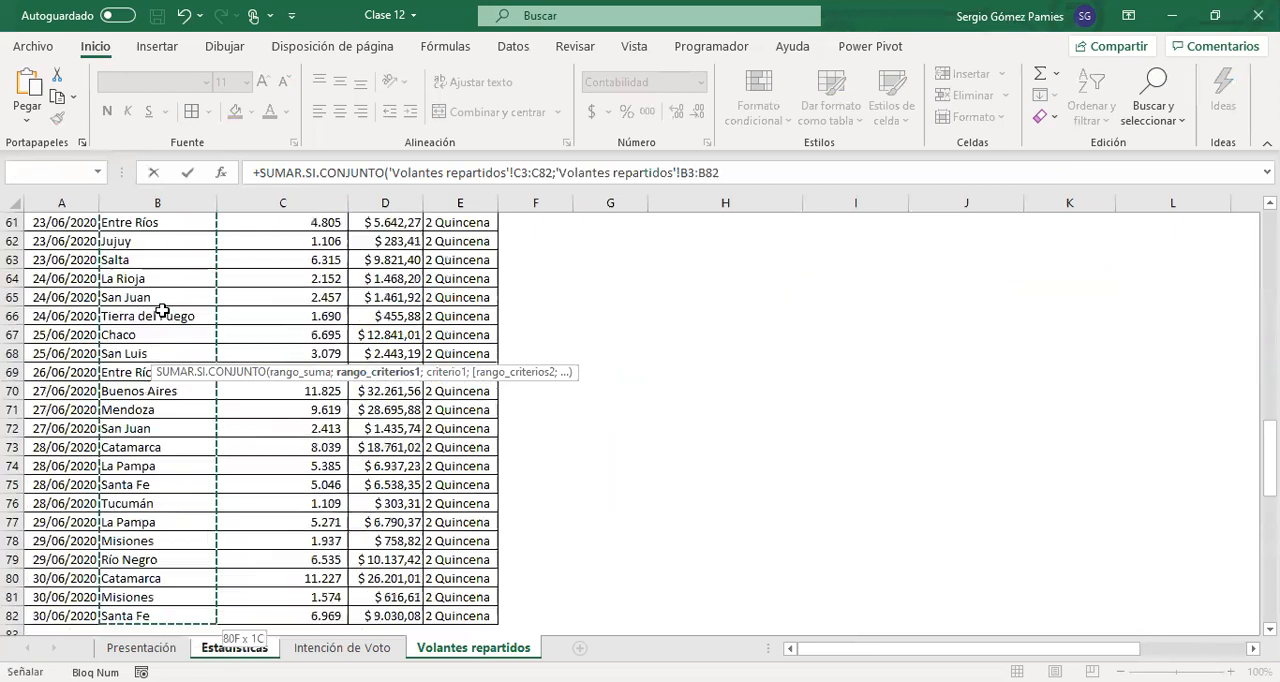
type(";")
scroll(162, 310, "up", 20)
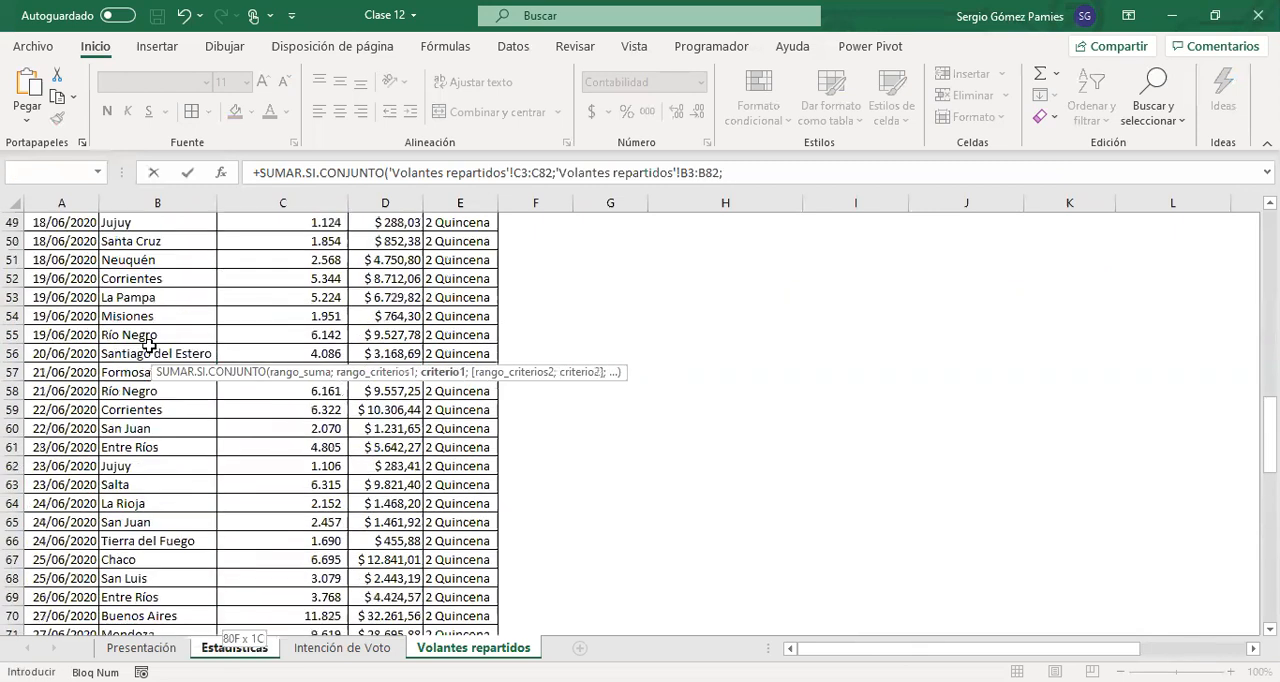
Review the formula's two ranges and complete it with "Buenos Aires" as criterion 1
left_click(558, 172)
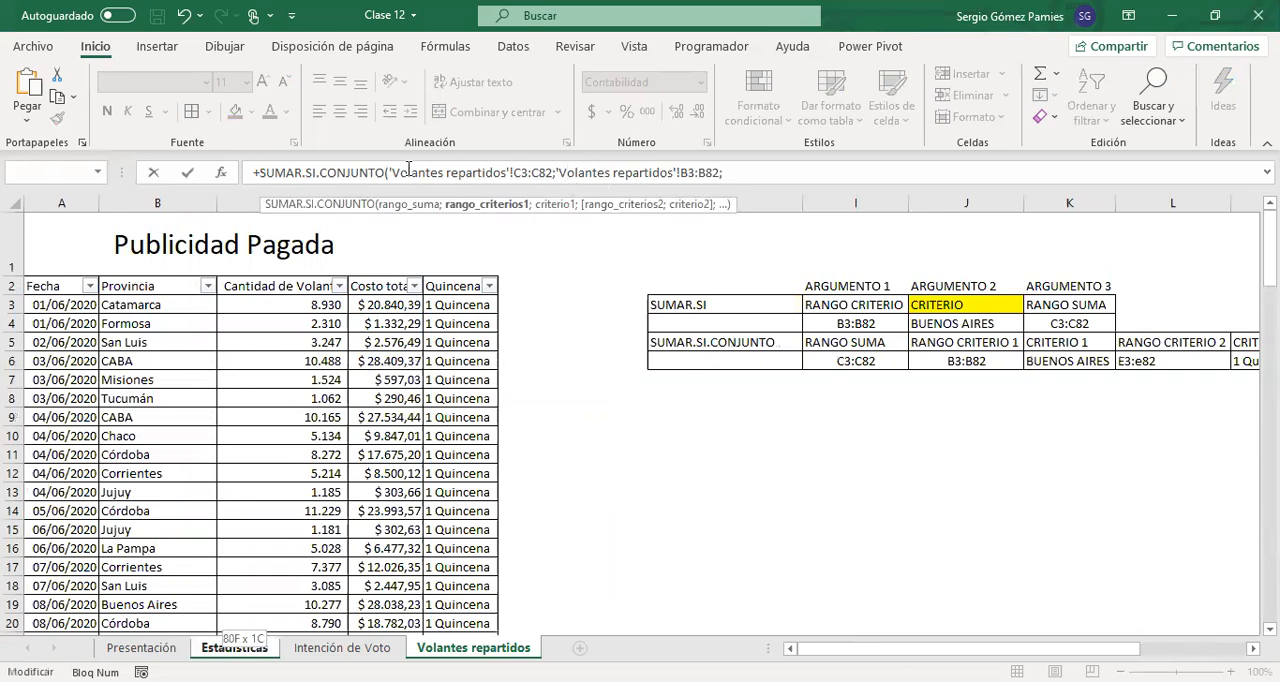
left_click_drag(390, 172, 553, 178)
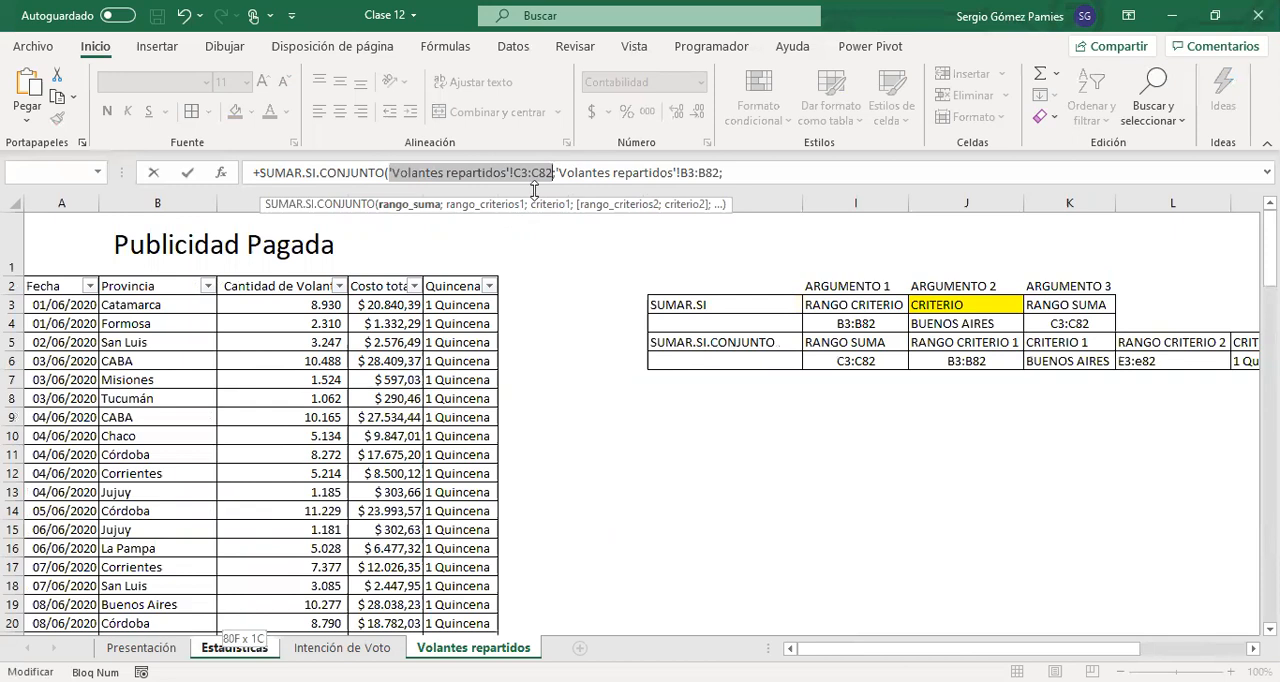
left_click_drag(558, 172, 719, 174)
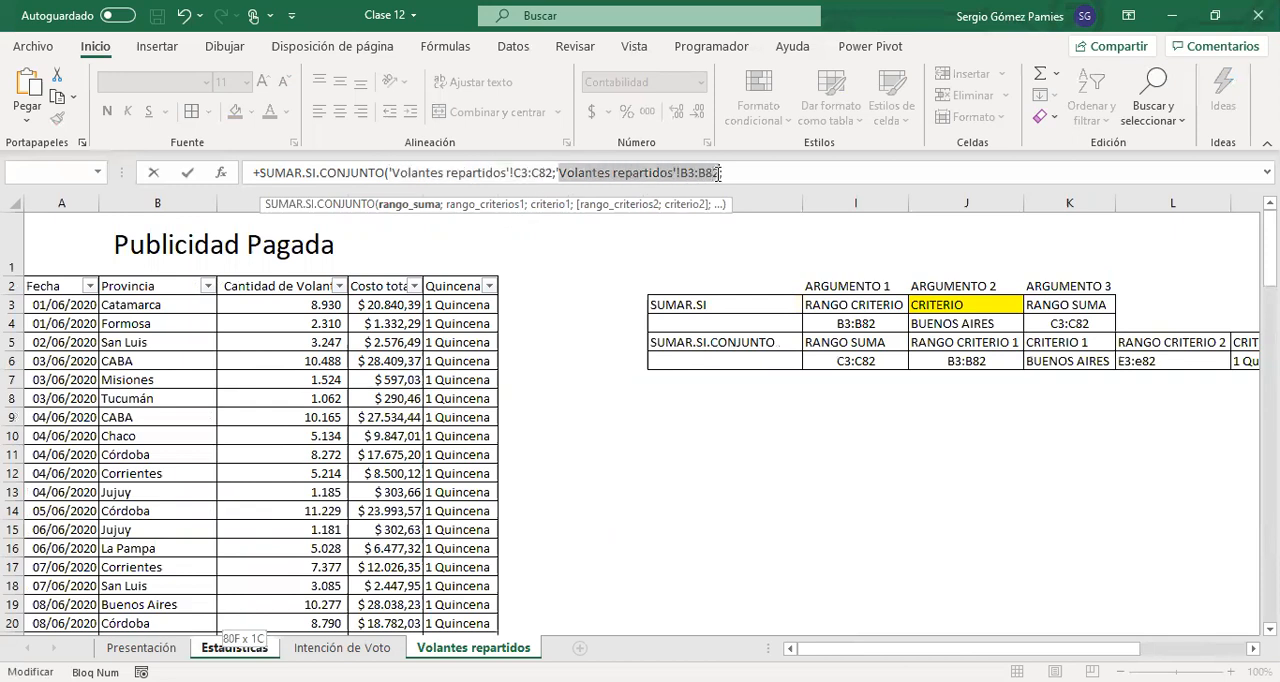
left_click(751, 176)
type(";")
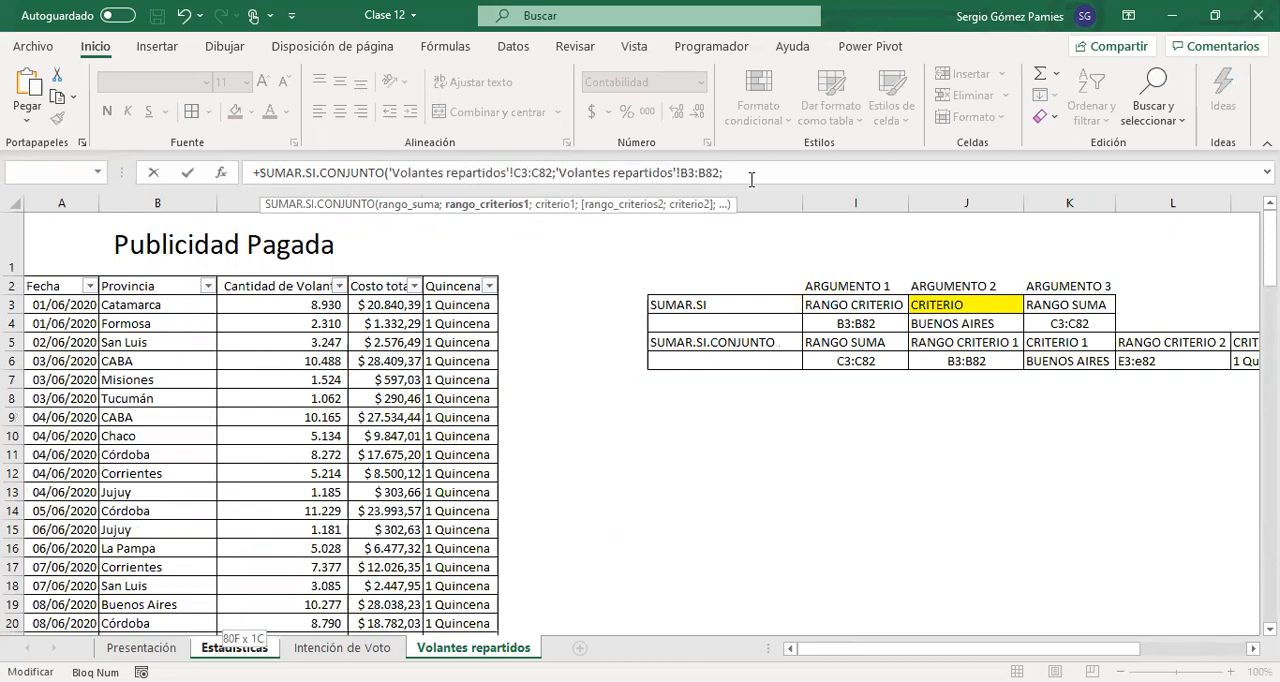
type("\"Bue")
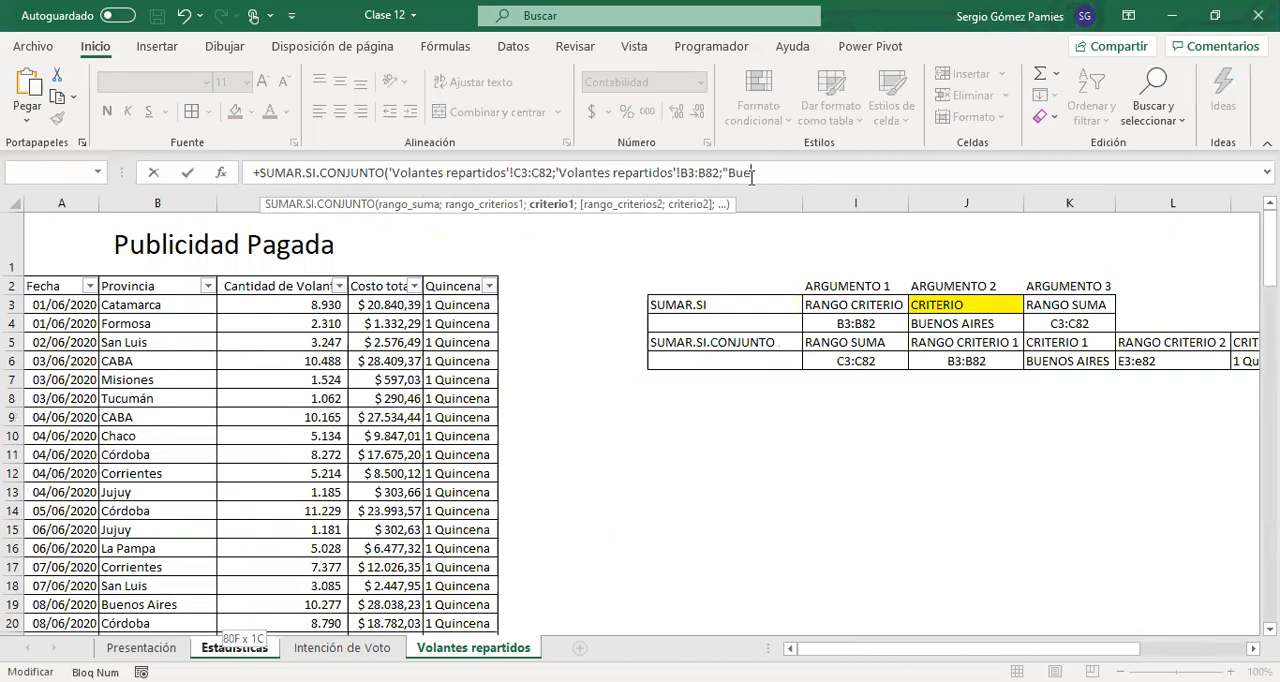
type("nos Aires\")")
key("Return")
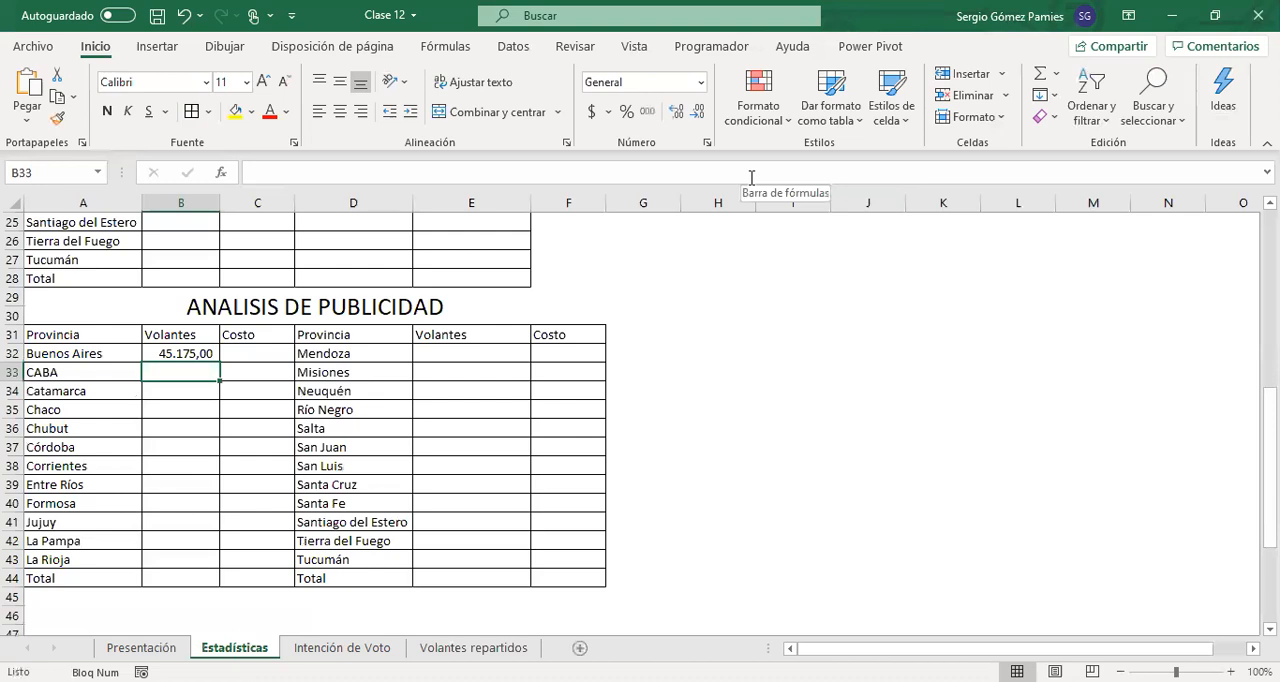
Reopen the B32 formula and append a copy of the 'Volantes repartidos'!B3:B82 reference after "Buenos Aires"
left_click(167, 355)
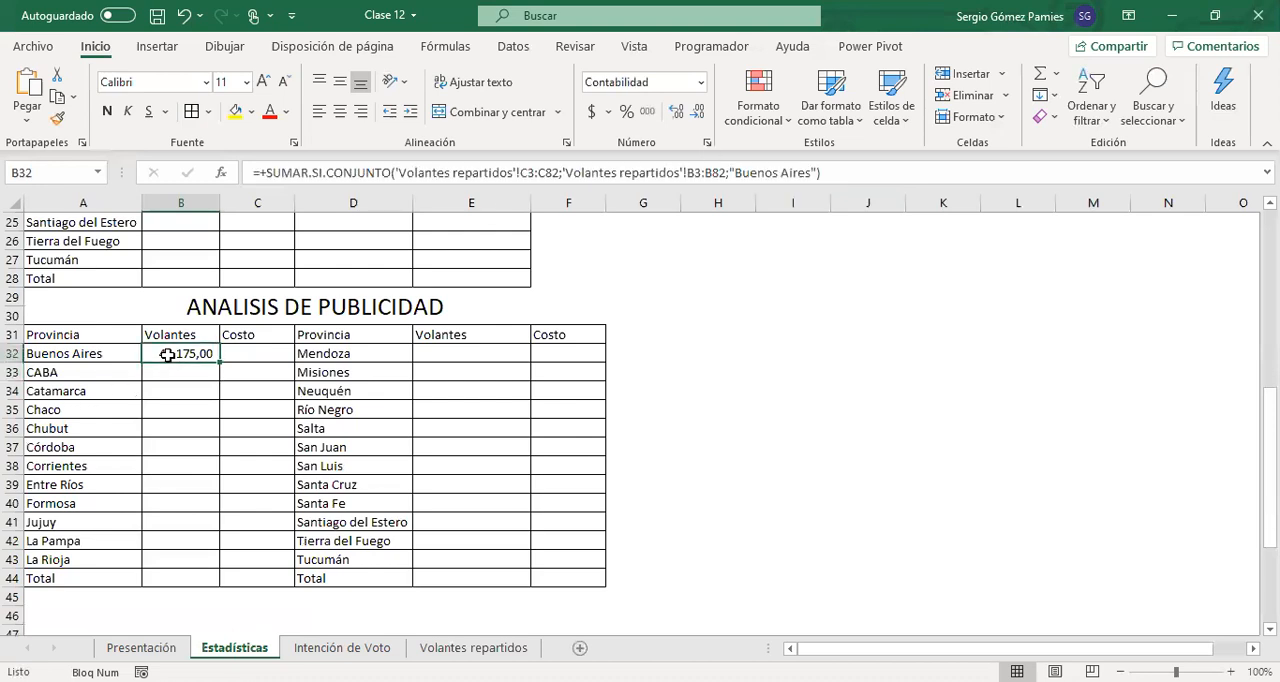
left_click(837, 174)
key("BackSpace")
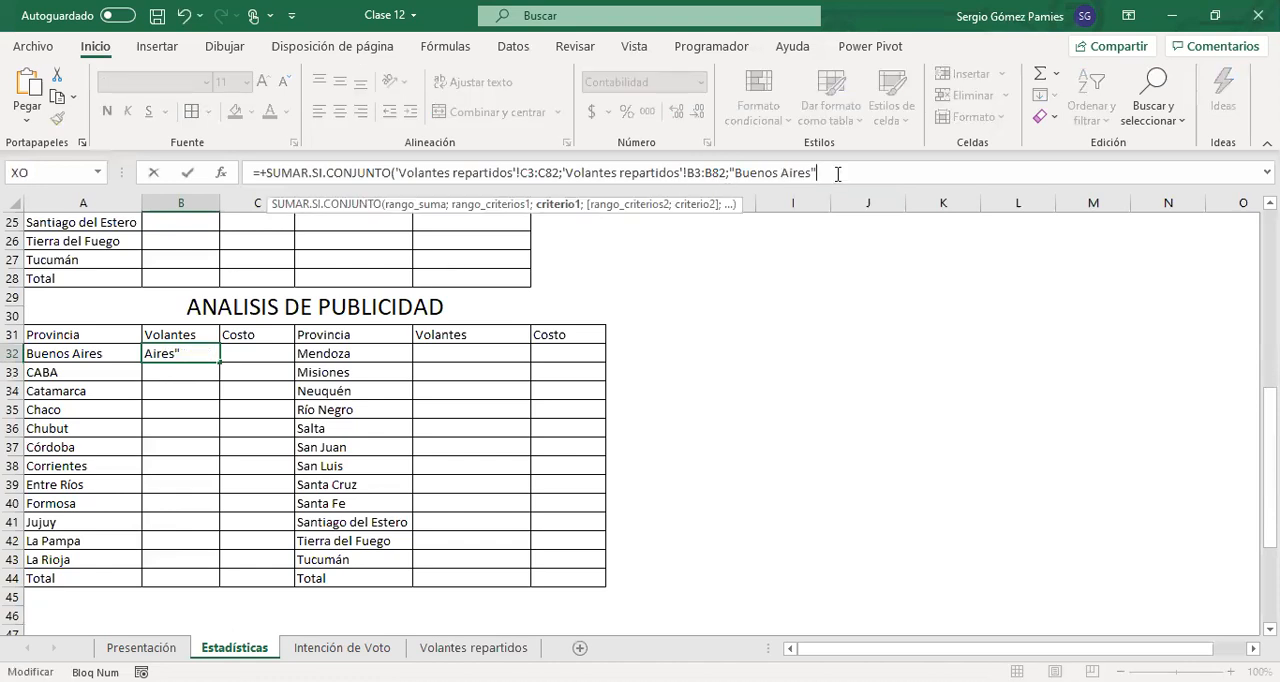
type(";")
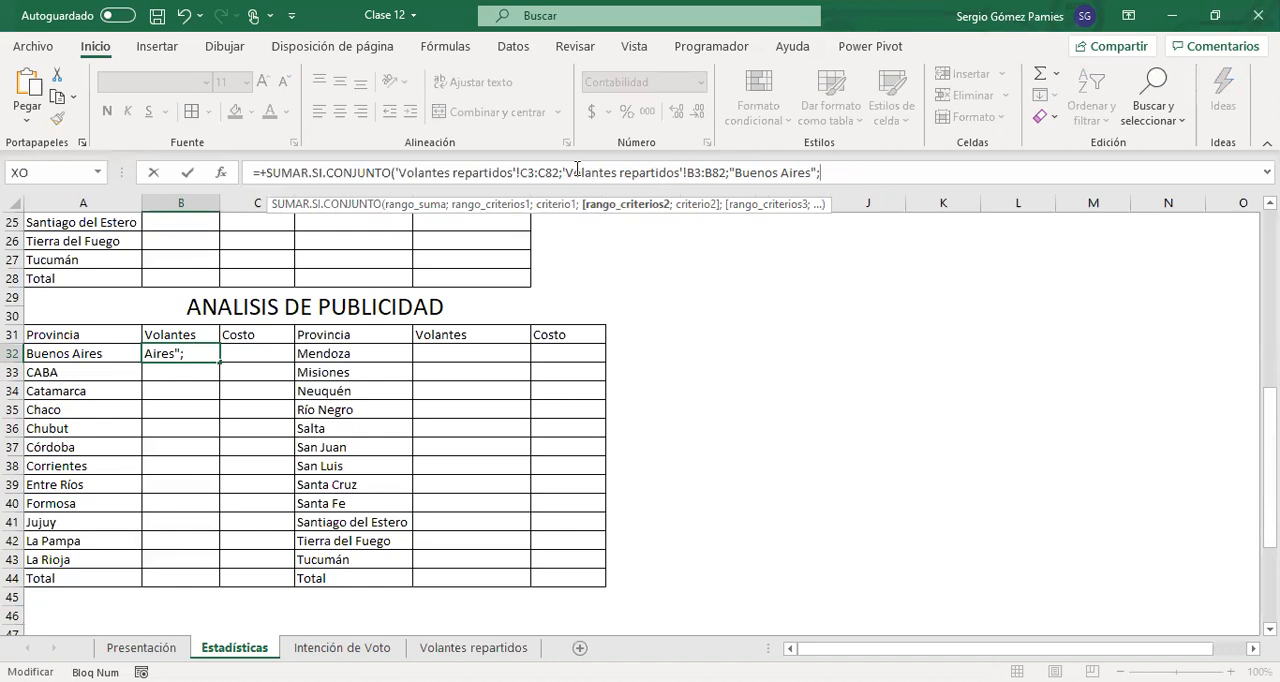
left_click_drag(562, 172, 727, 179)
left_click(877, 167)
key("ctrl+v")
Change the appended reference in the B32 formula to E3:E82 as criteria range 2
left_click(950, 174)
key("BackSpace")
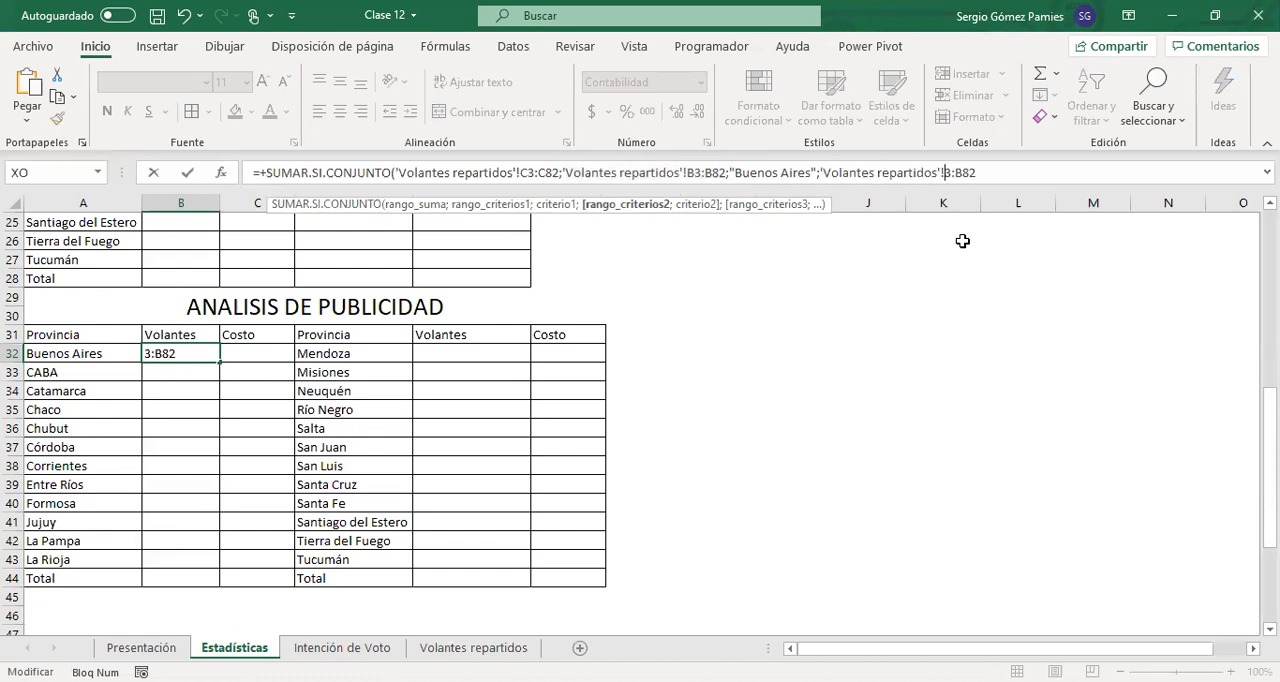
type("E")
key("Right")
key("Right")
key("Delete")
type("E")
key("Right")
key("Right")
Finish the B32 formula by entering "1 Quincena" as criterion 2 and closing the parenthesis
type(";\"1")
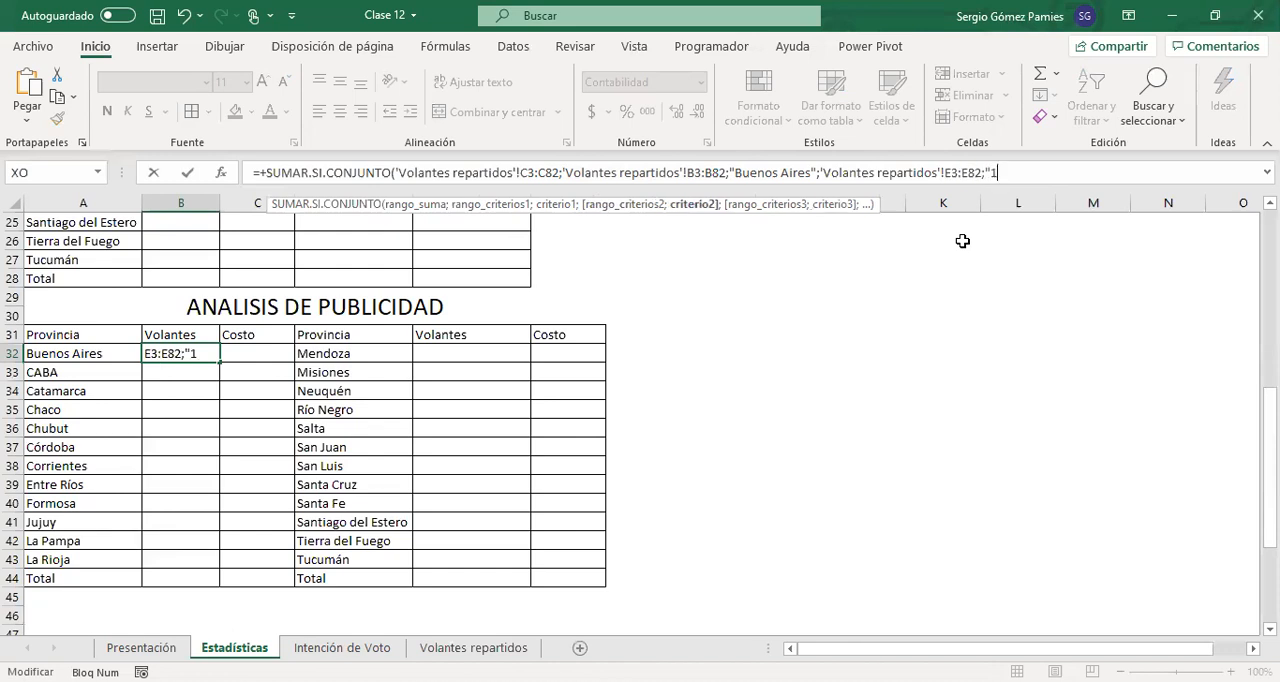
type(" Quincena")
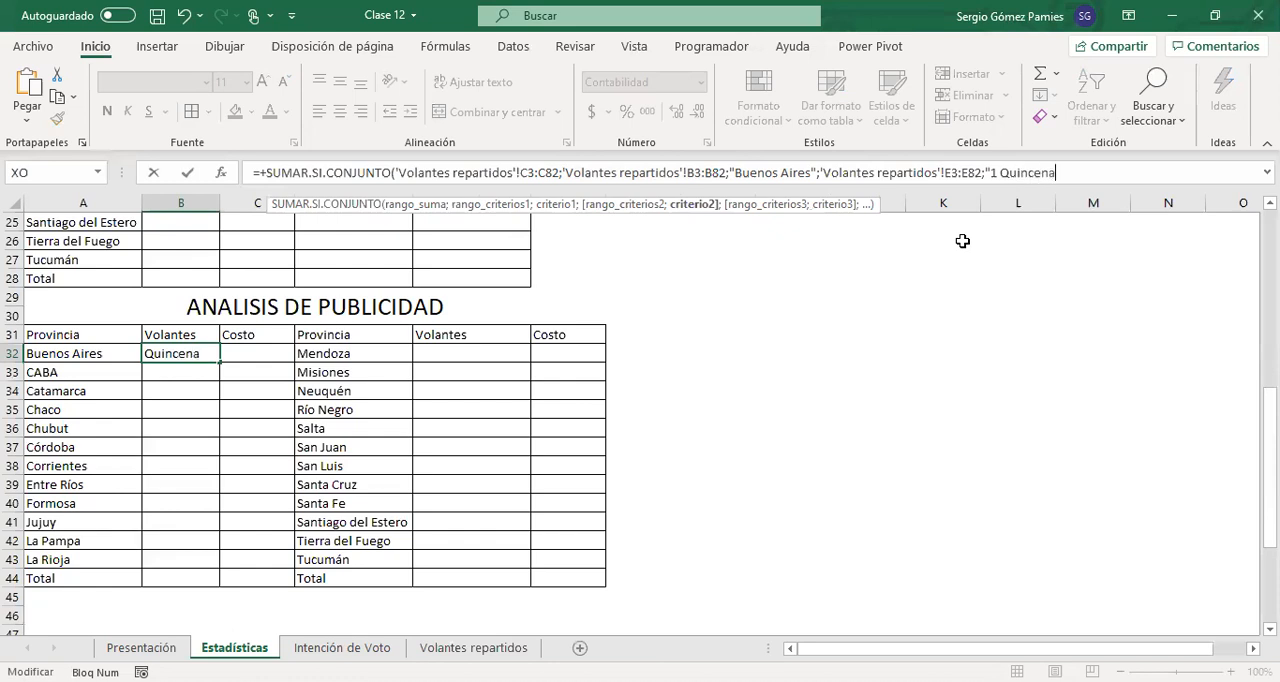
type("\")")
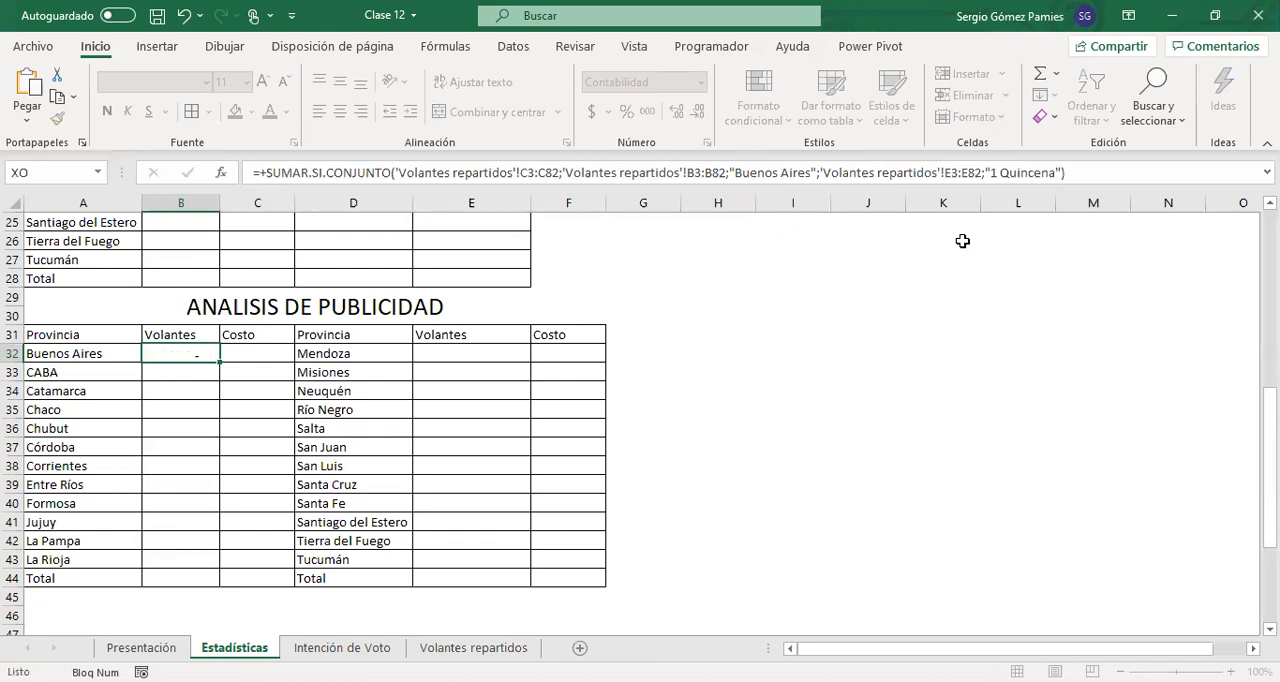
Commit the B32 formula and look up the description of PROMEDIO.SI.CONJUNTO from cell I32
key("Return")
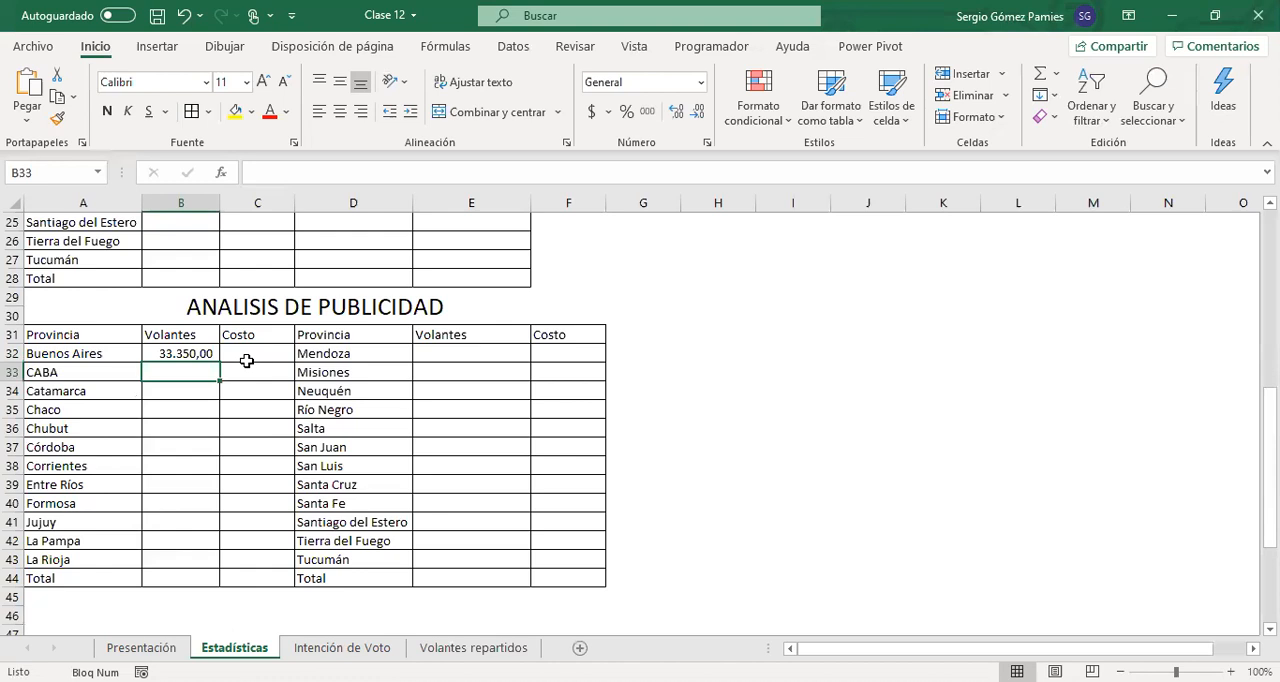
left_click(782, 348)
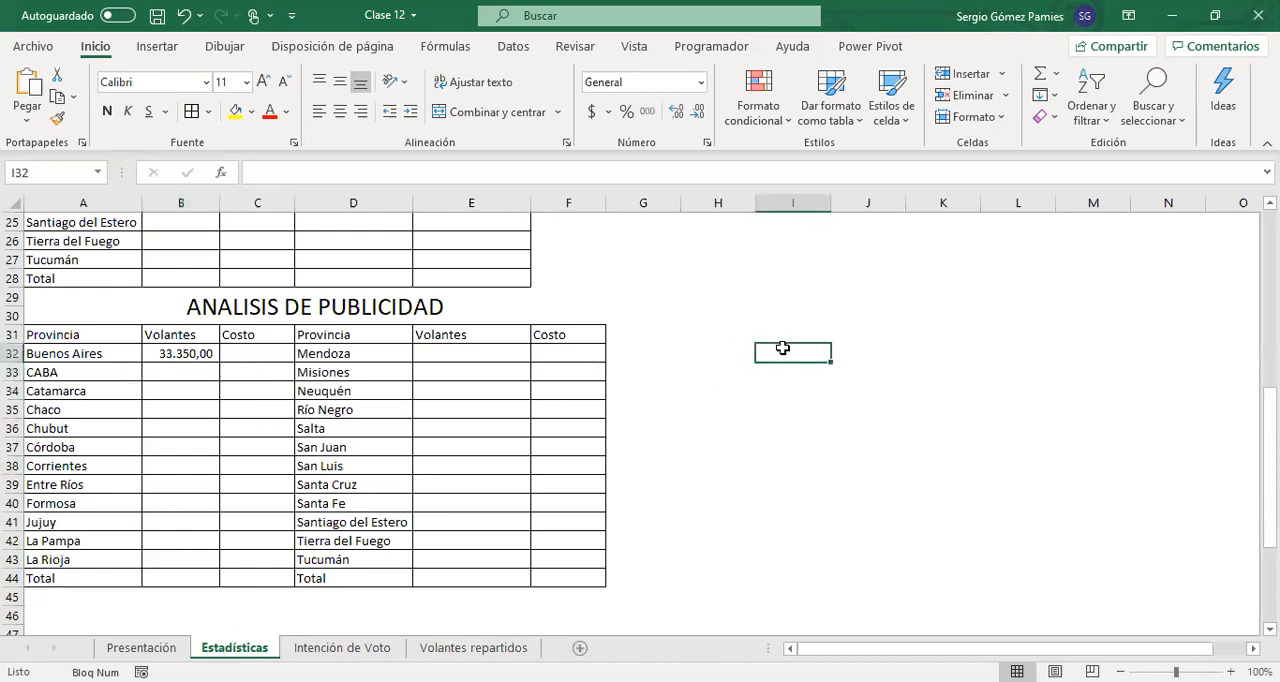
type("=")
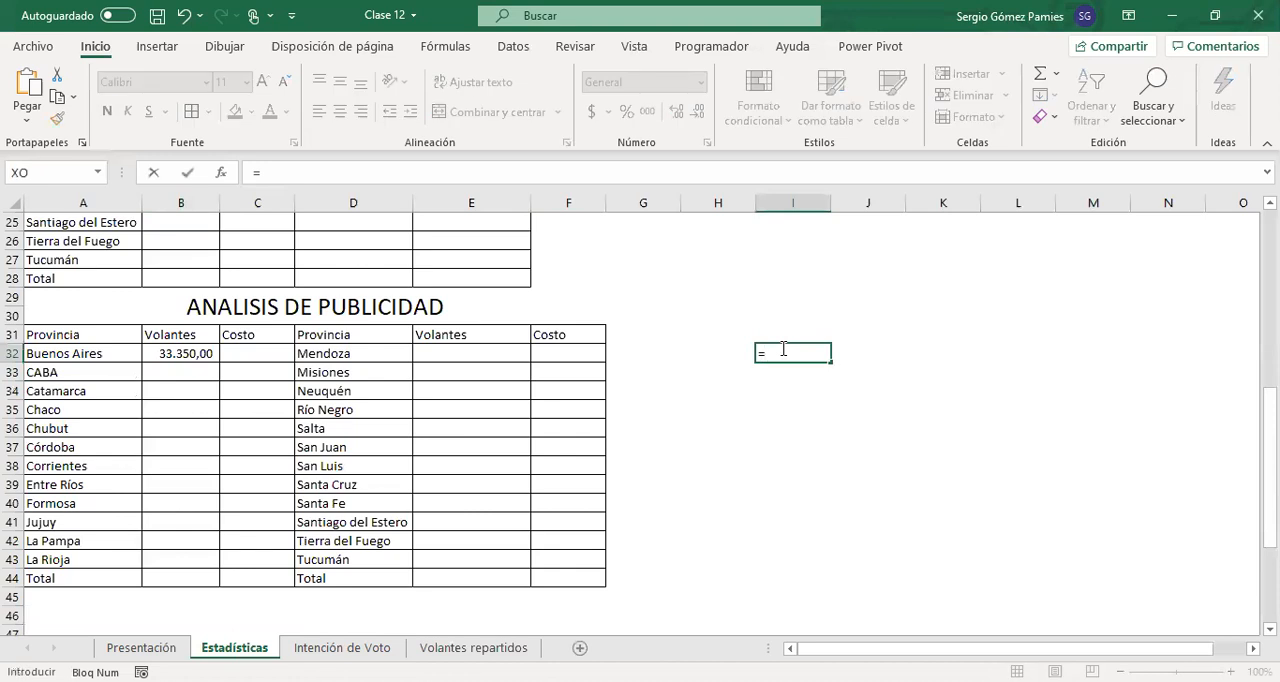
type("promedio")
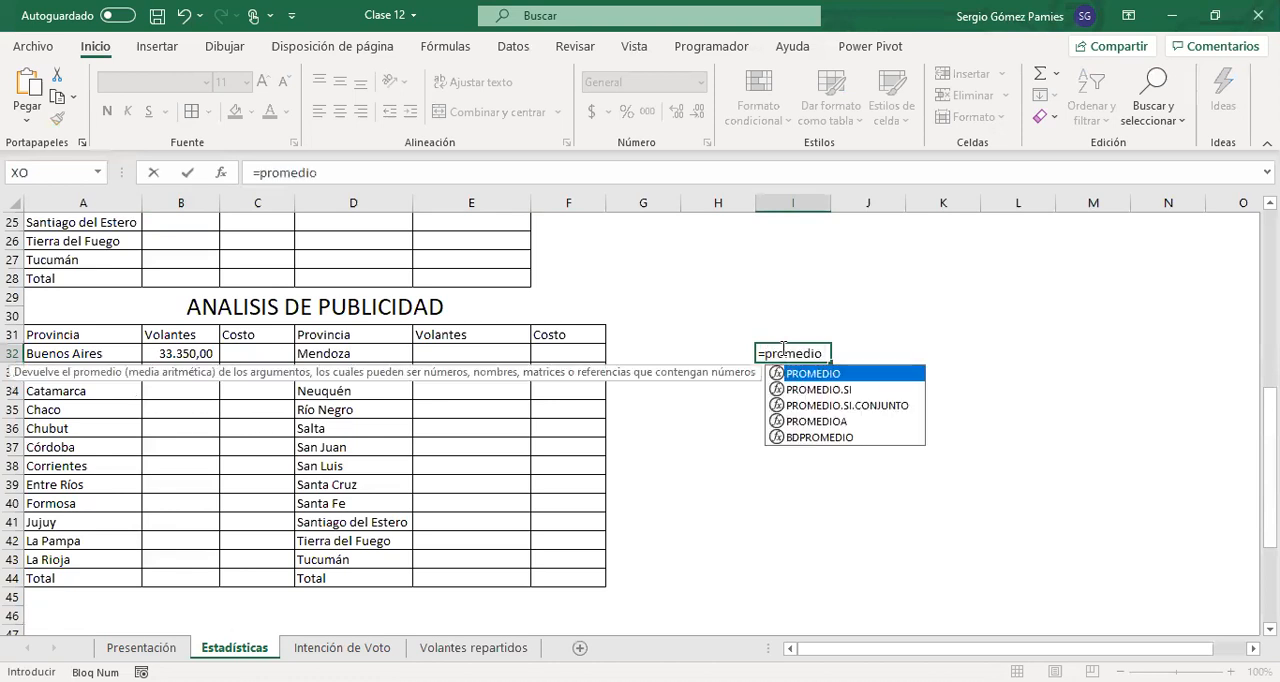
key("Down")
key("Down")
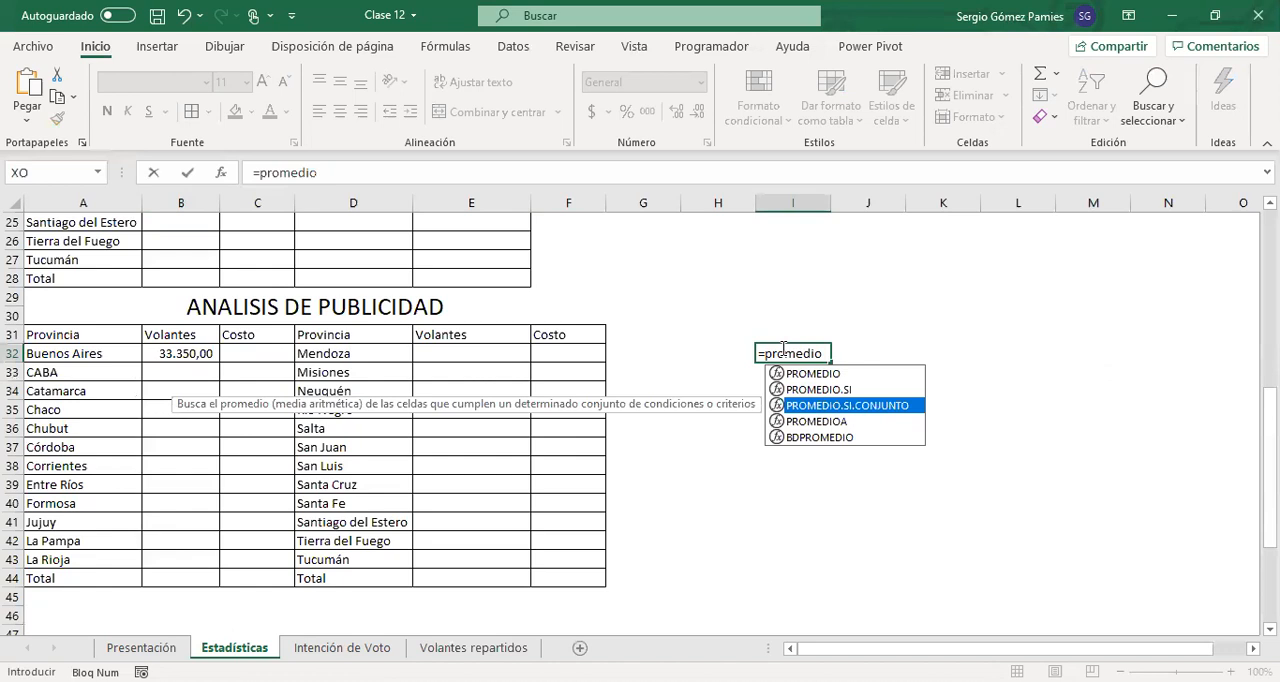
Replace the function name in I32 with "contar" and view the description of CONTAR.SI.CONJUNTO
key("BackSpace")
key("BackSpace")
key("BackSpace")
key("BackSpace")
key("BackSpace")
key("BackSpace")
key("BackSpace")
key("BackSpace")
type("contar")
key("Down")
key("Down")
key("Down")
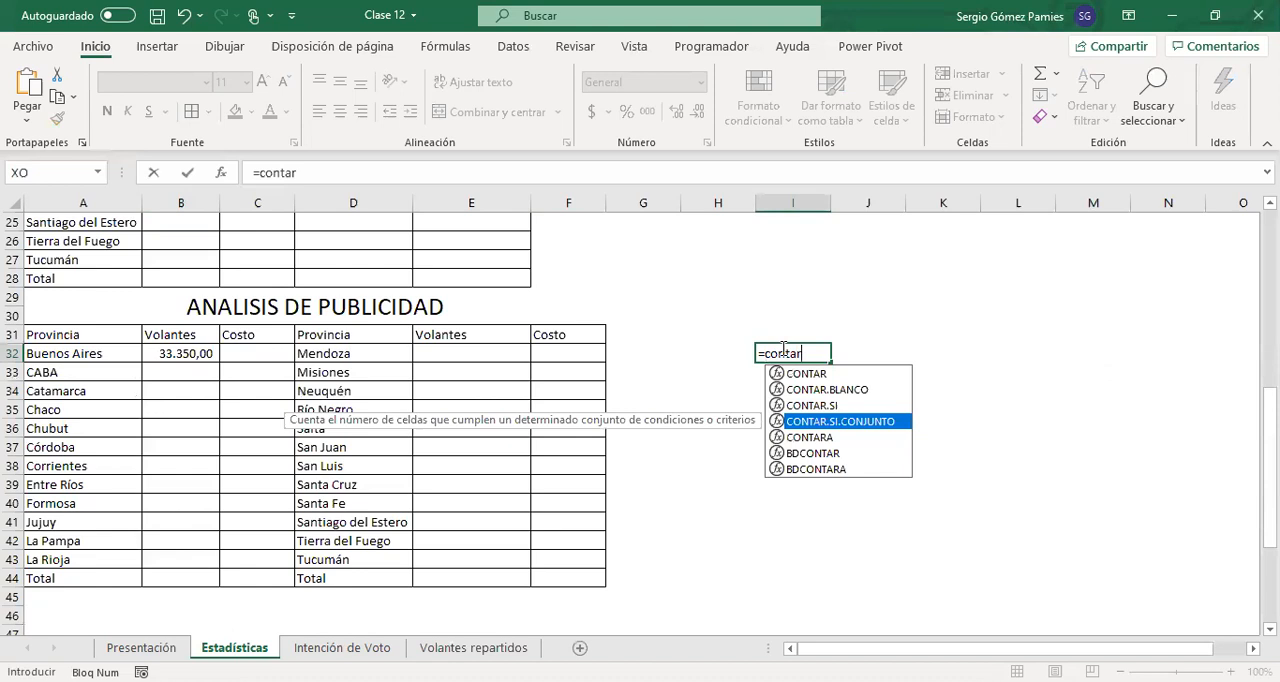
Look up the descriptions of MAX.SI.CONJUNTO and MIN.SI.CONJUNTO in I32, and cancel the cell entry
key("BackSpace")
key("BackSpace")
key("BackSpace")
key("BackSpace")
key("BackSpace")
key("BackSpace")
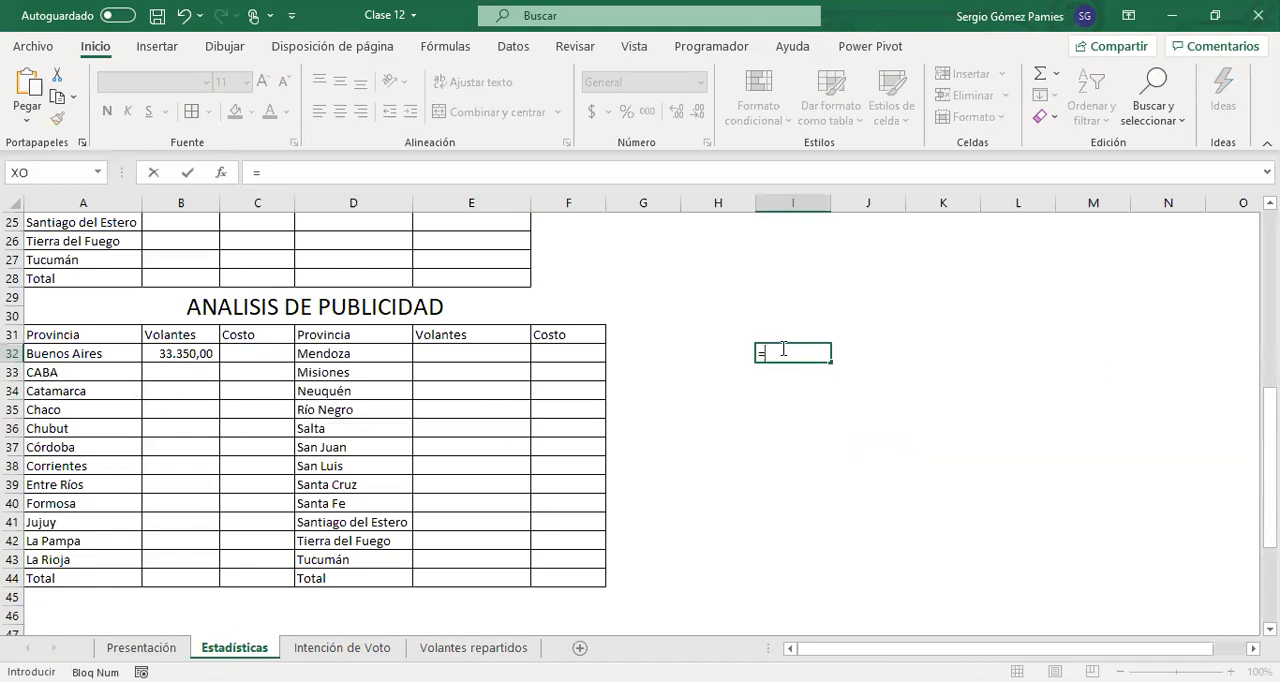
type("max")
key("Down")
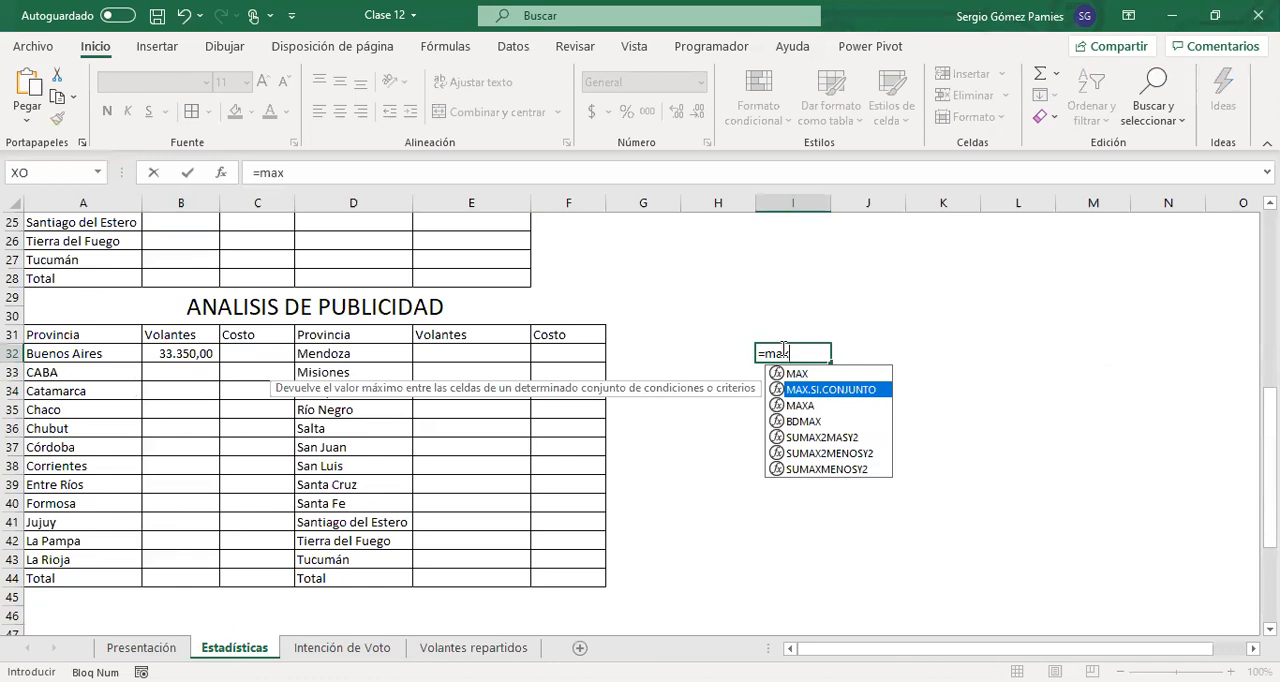
key("BackSpace")
key("BackSpace")
key("BackSpace")
type("min.")
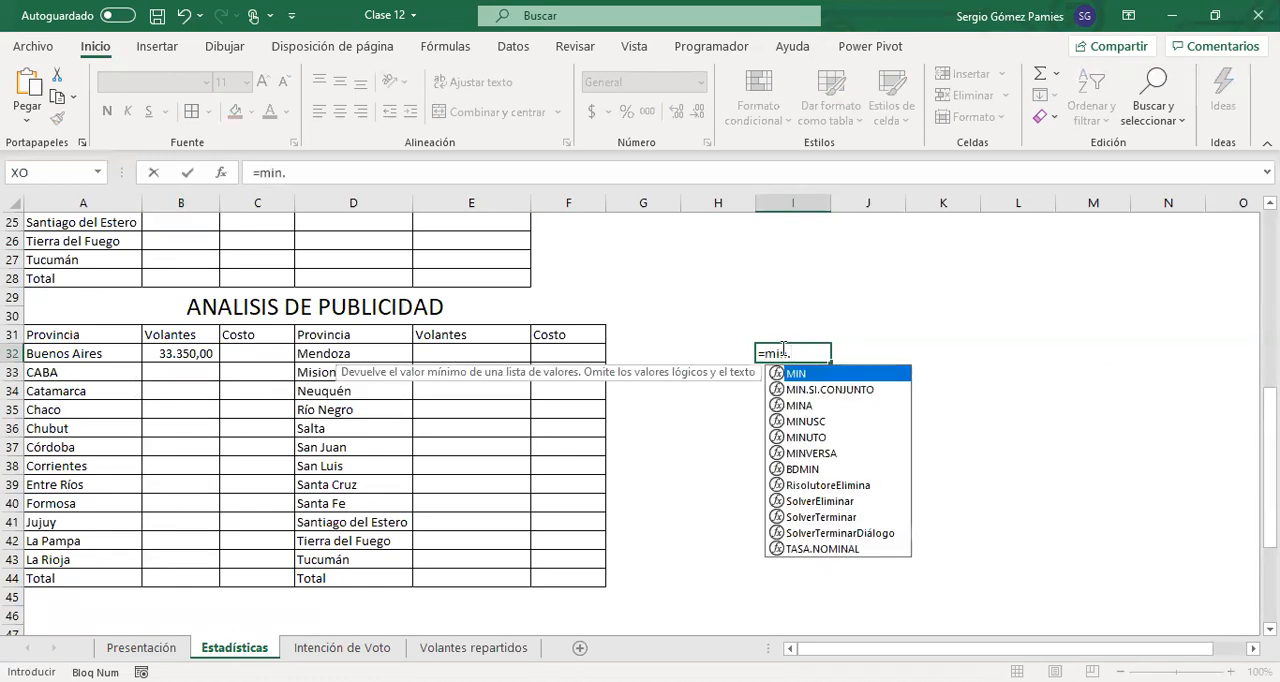
key("Down")
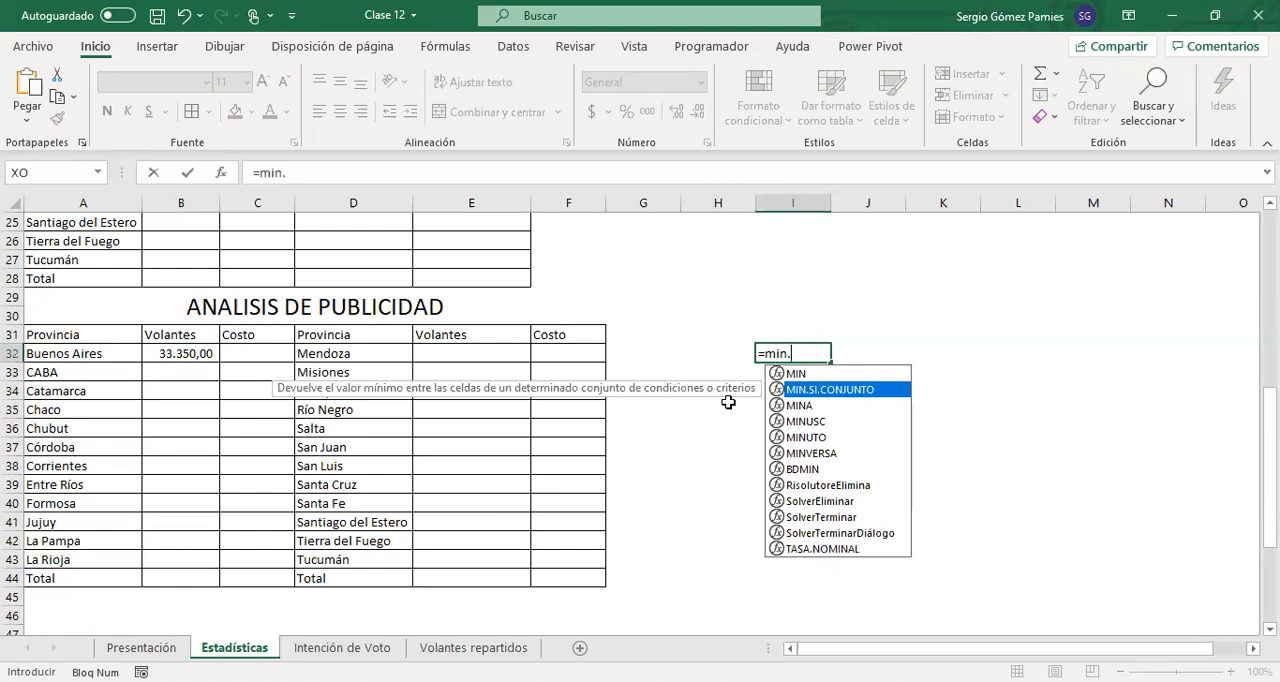
key("Escape")
key("Escape")
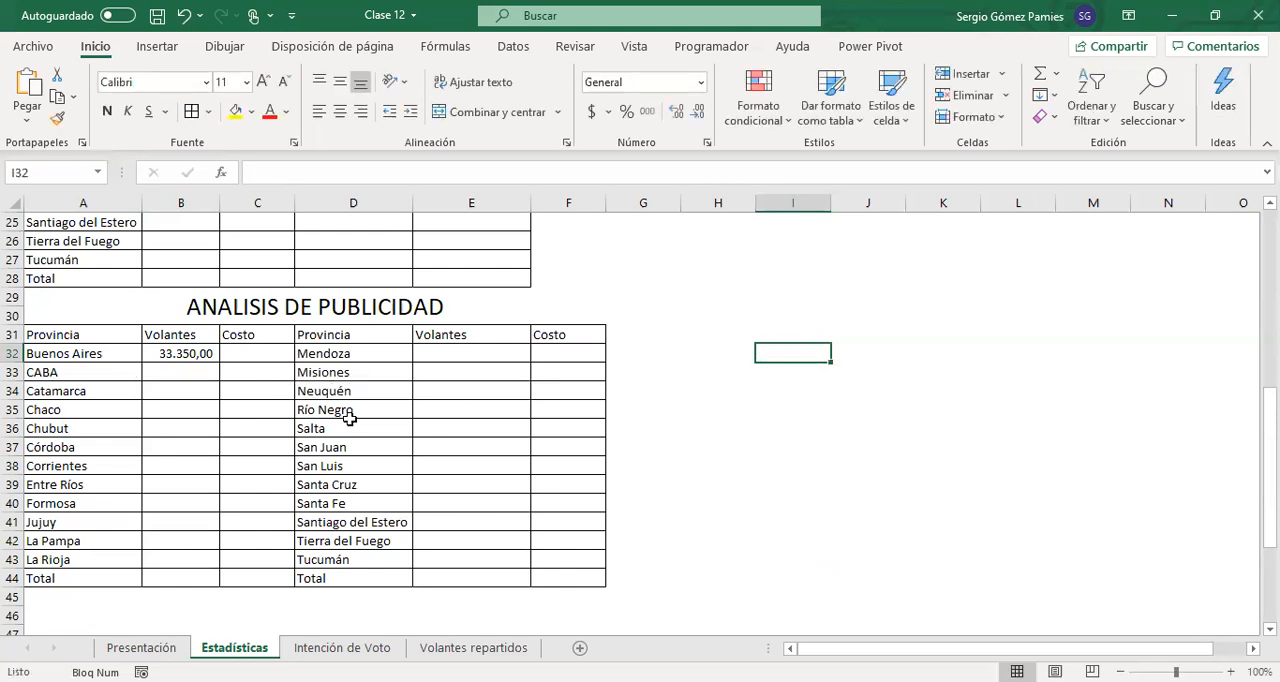
Convert the range A2:E82 on the Volantes repartidos sheet into a table with headers
left_click(166, 358)
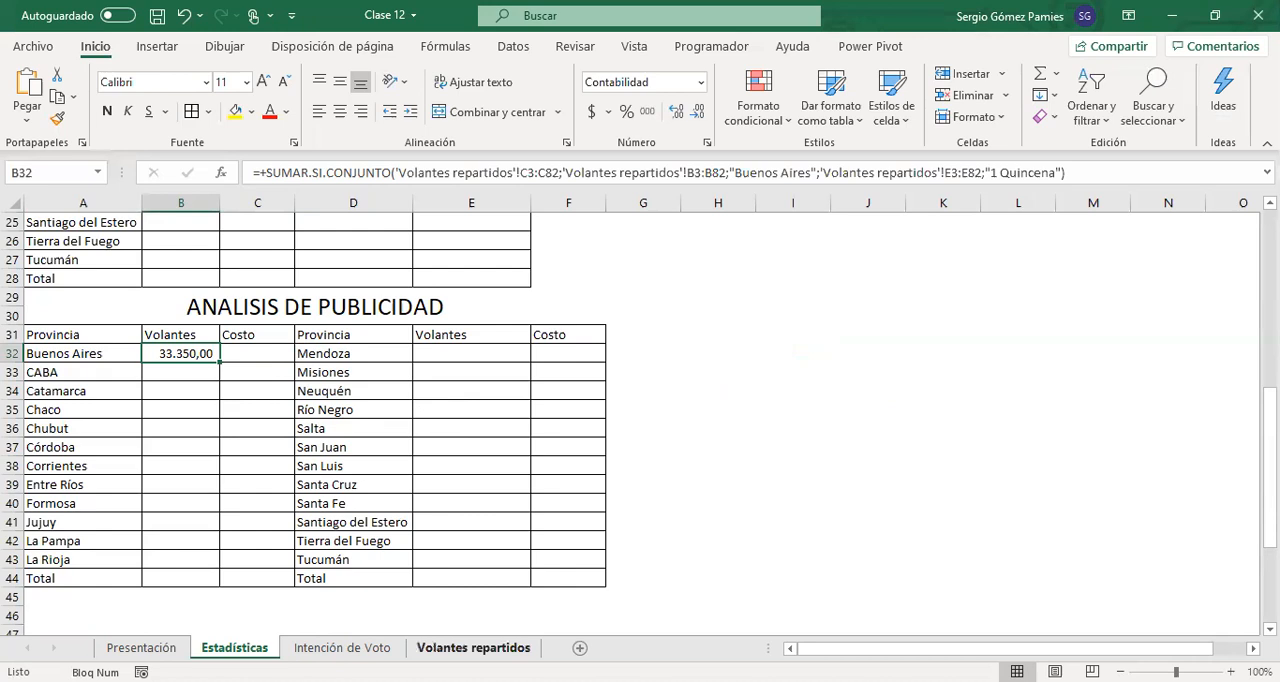
left_click(441, 646)
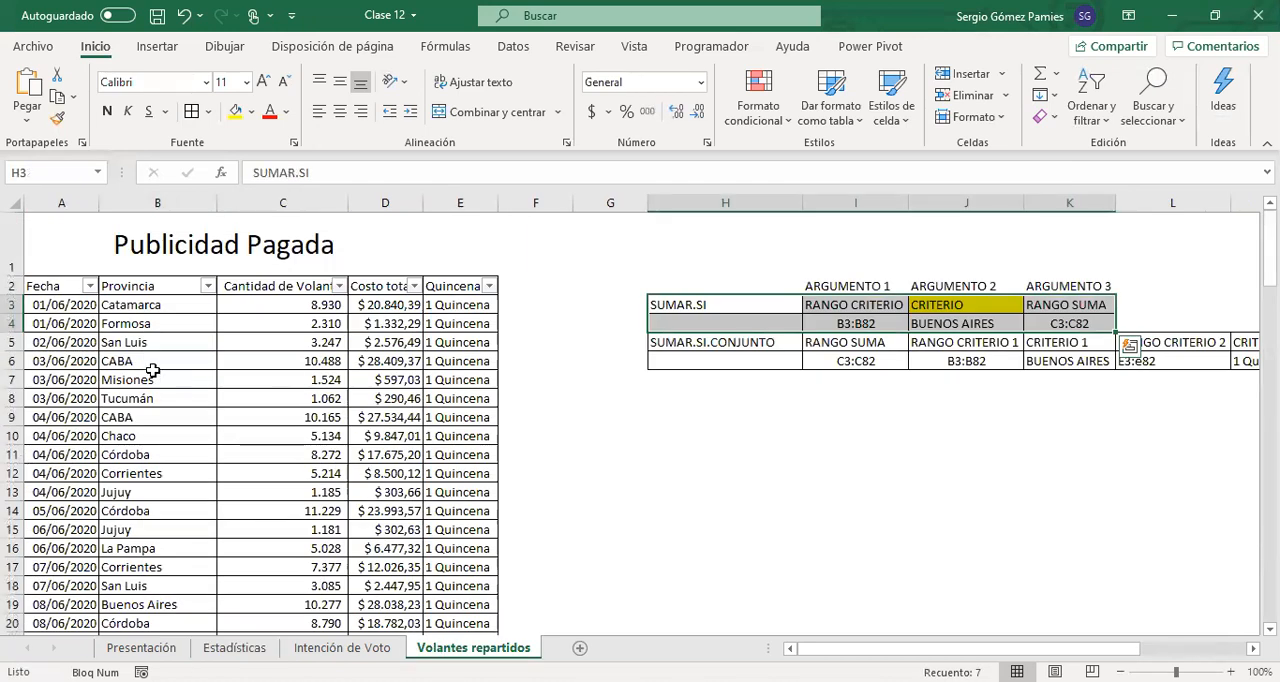
left_click(55, 288)
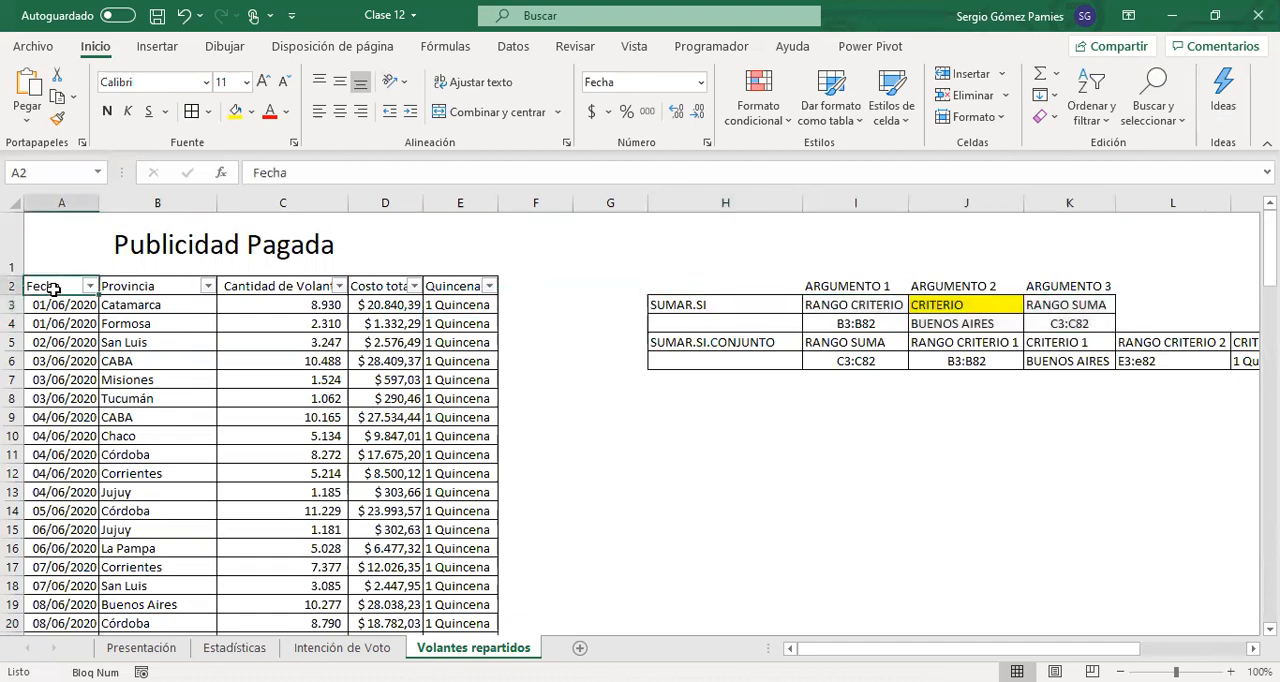
key("ctrl+shift+Right")
key("ctrl+shift+Down")
key("ctrl+BackSpace")
left_click(165, 55)
left_click(165, 90)
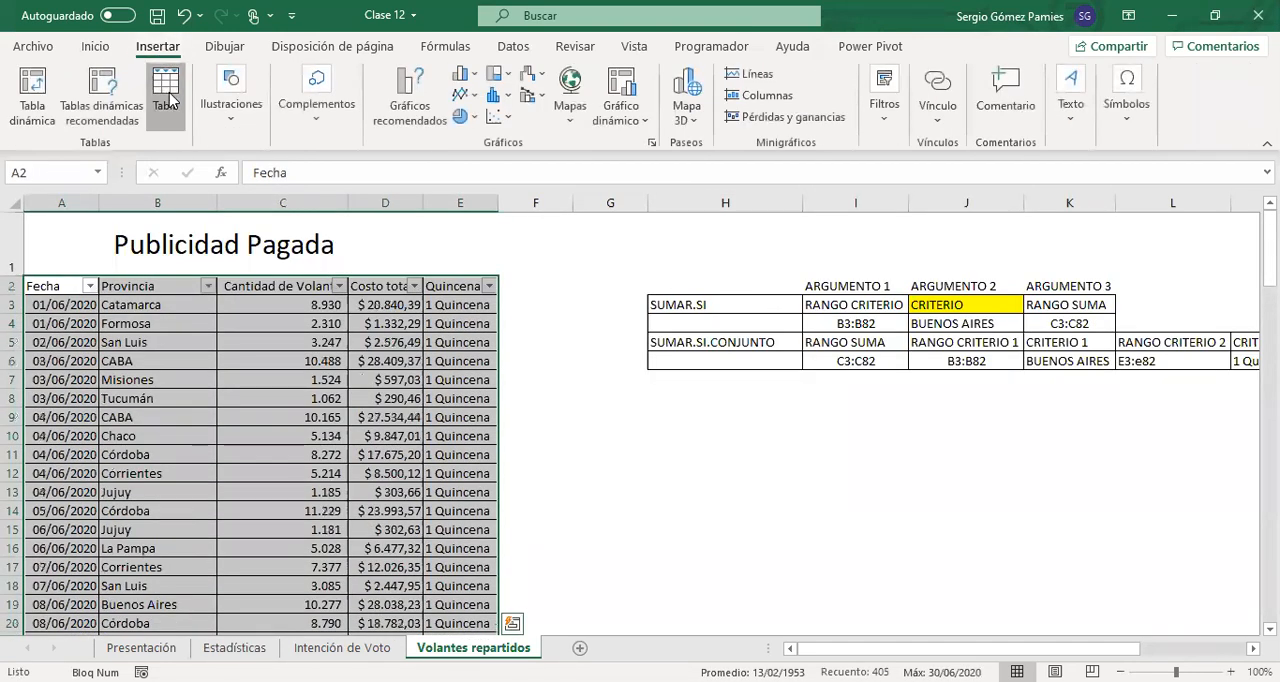
left_click(562, 387)
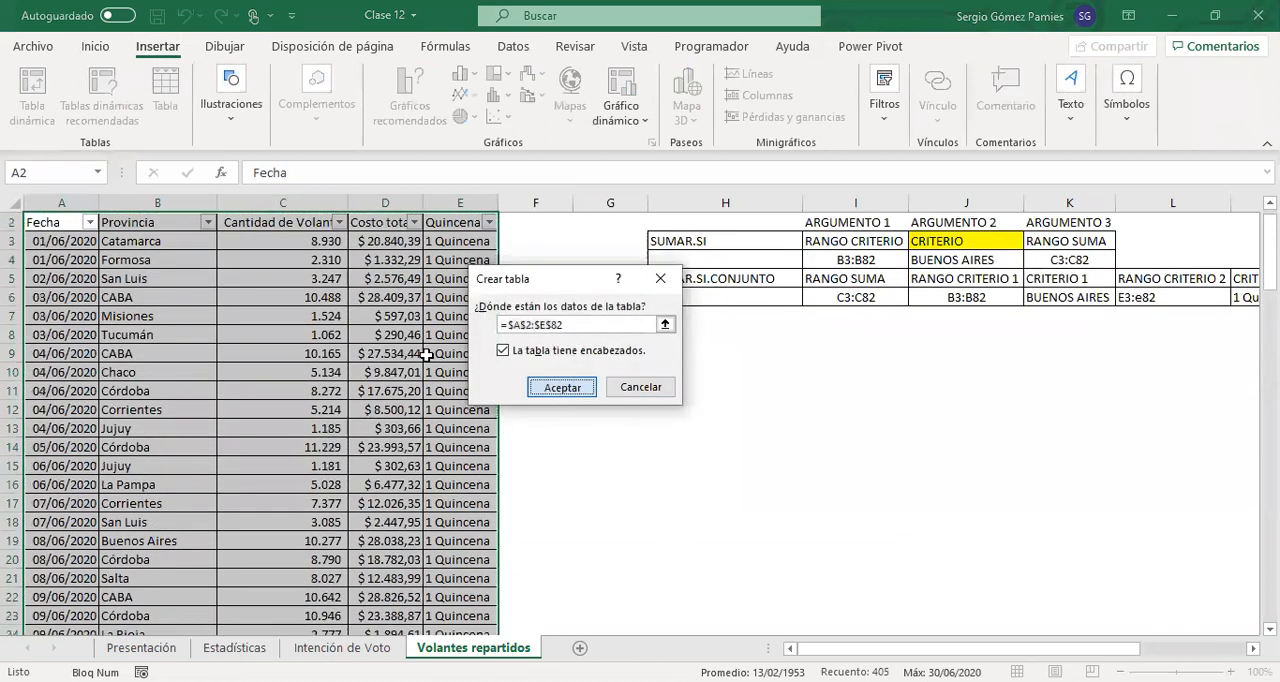
left_click(469, 312)
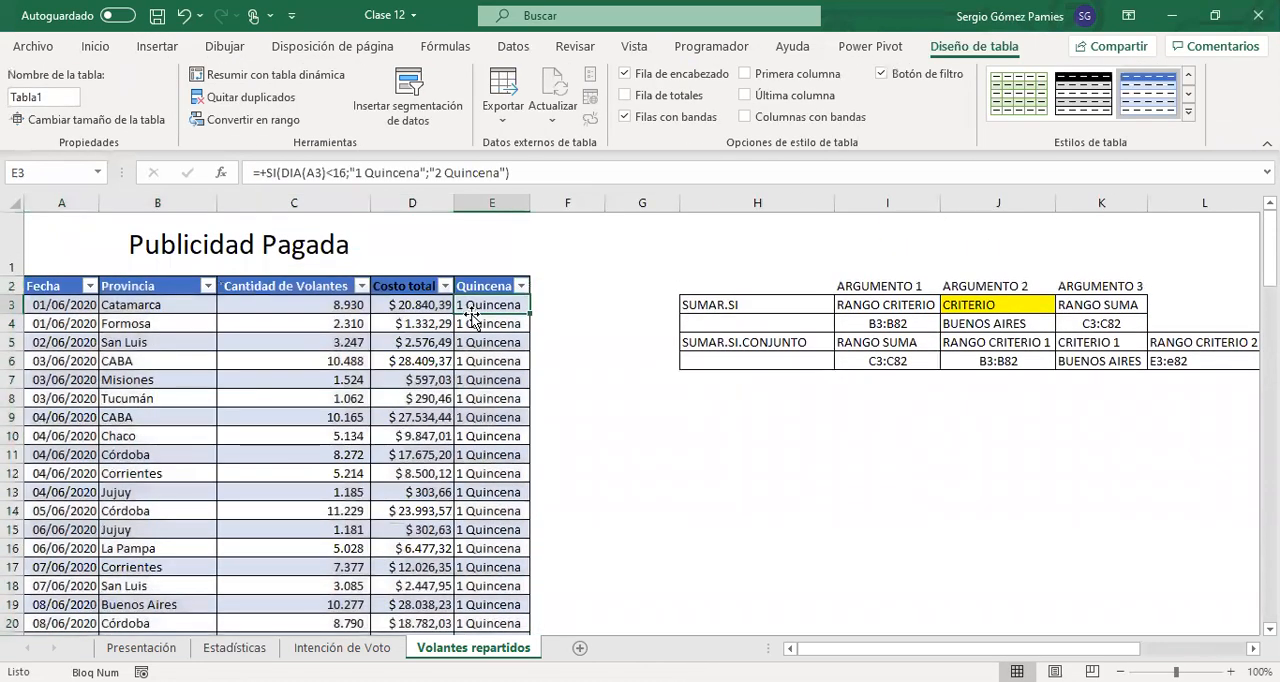
left_click(324, 172)
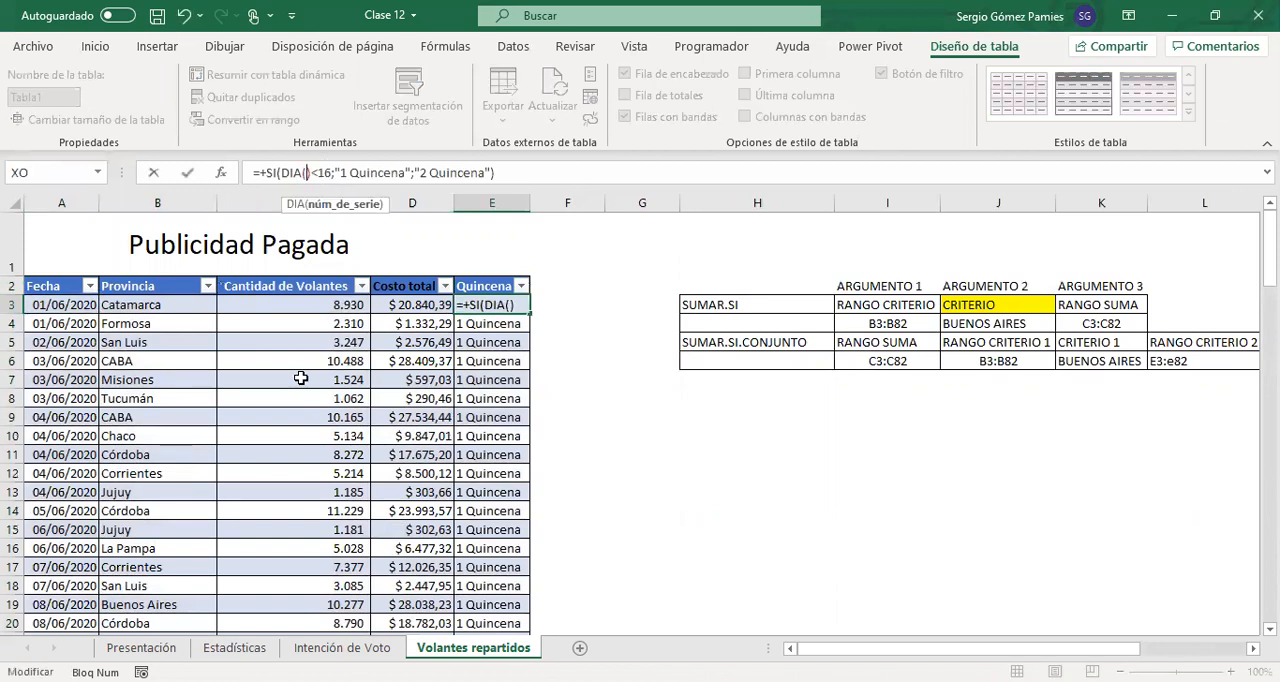
left_click(70, 304)
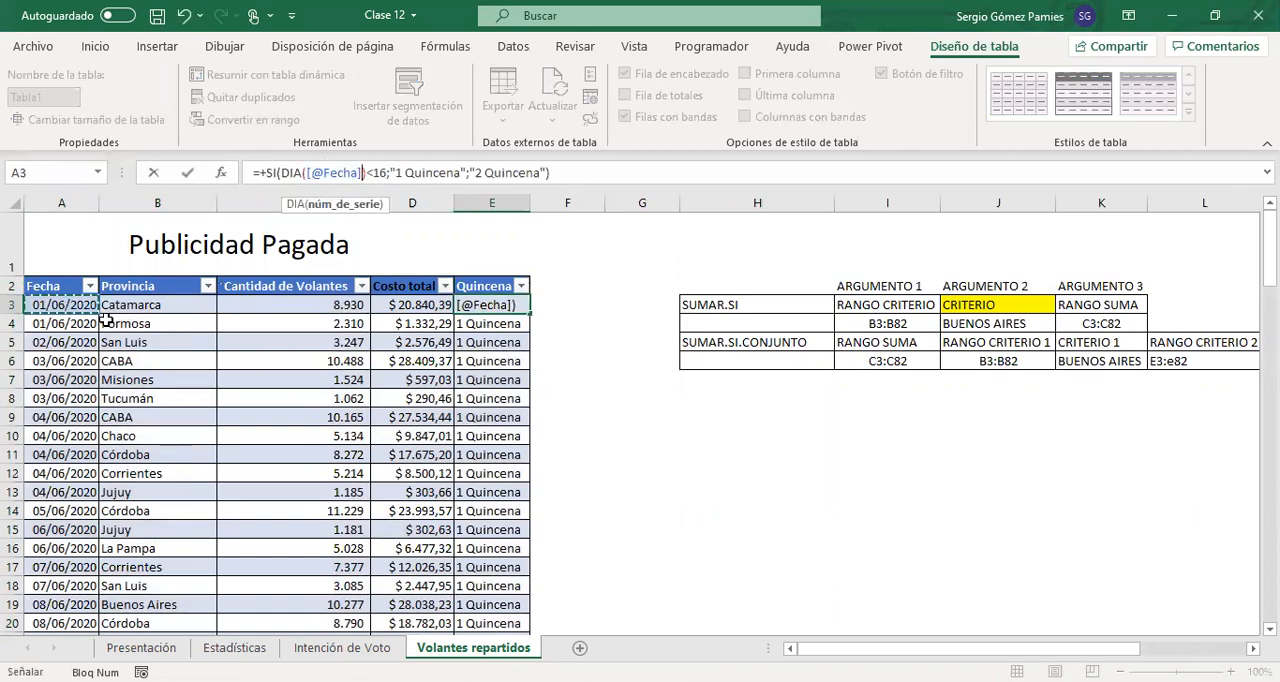
key("Return")
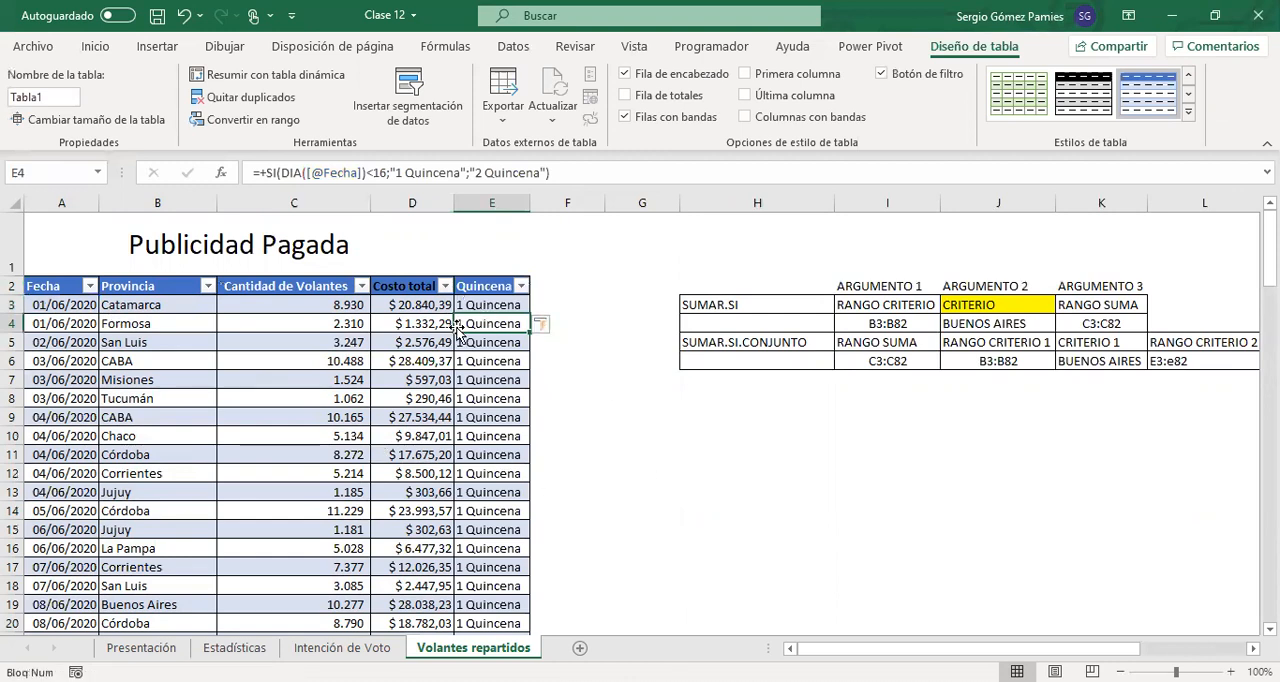
left_click(480, 305)
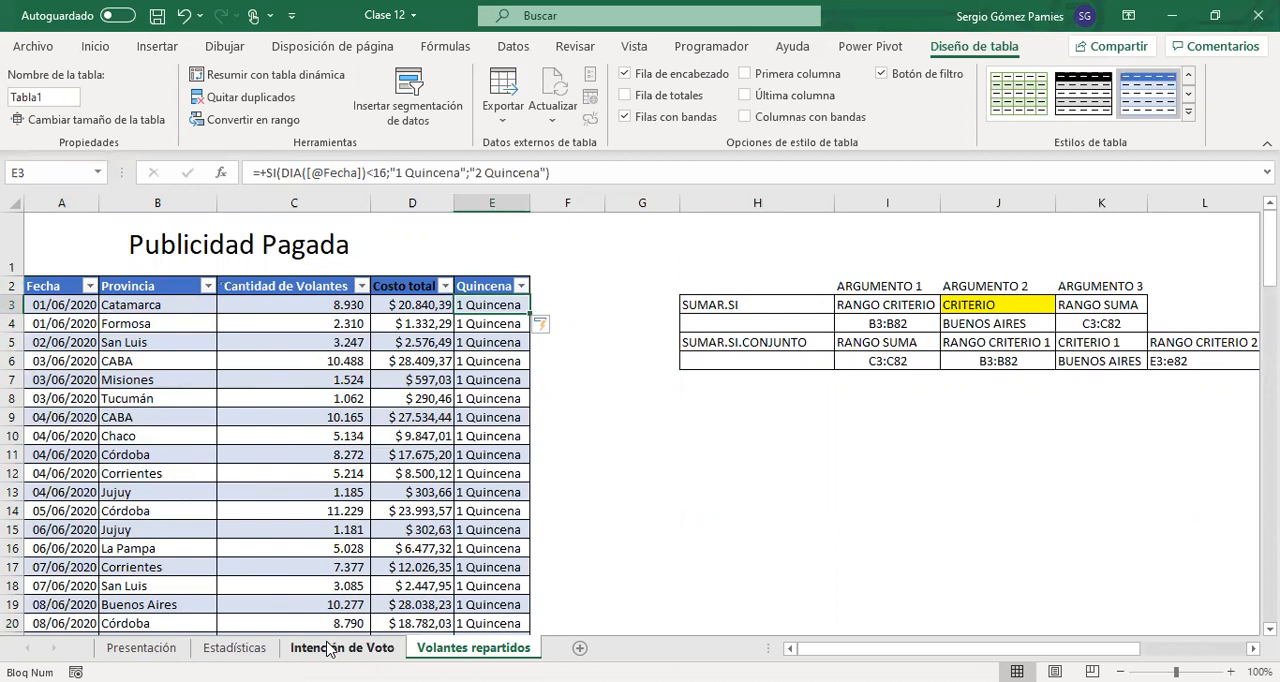
Restart the formula in Estadísticas B32 as SUMAR.SI.CONJUNTO with Tabla1[Cantidad de Volantes] as the sum range
left_click(216, 649)
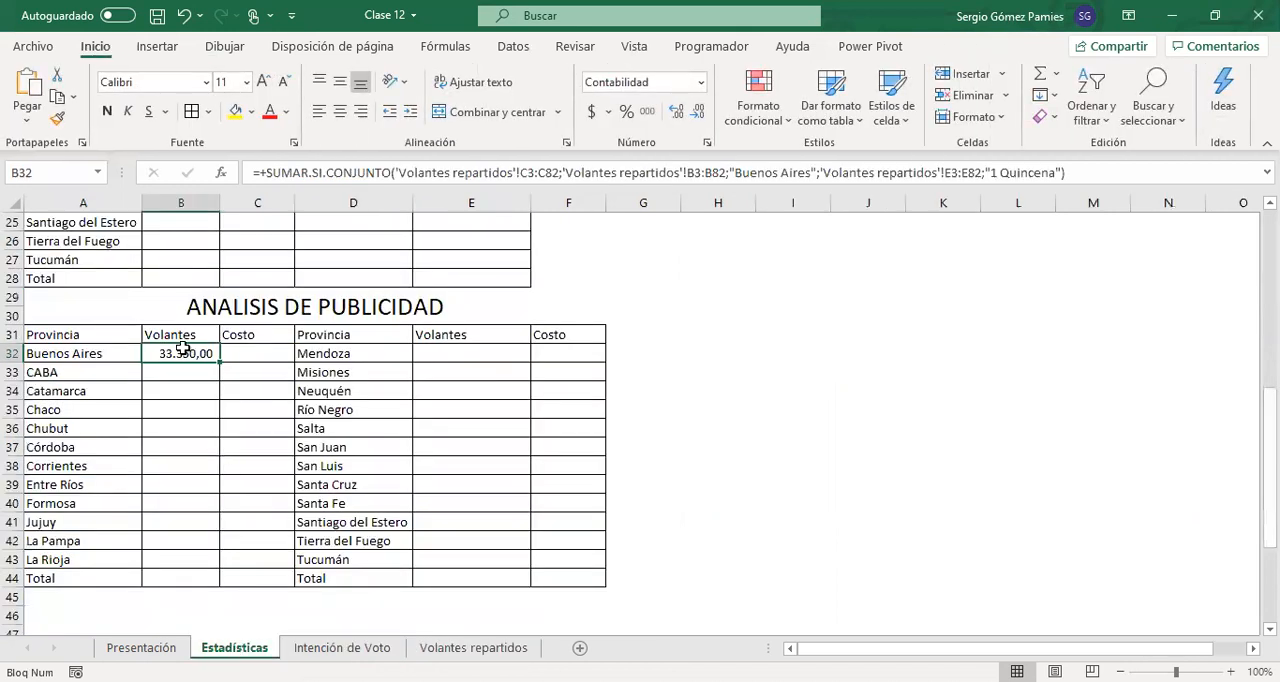
type("=")
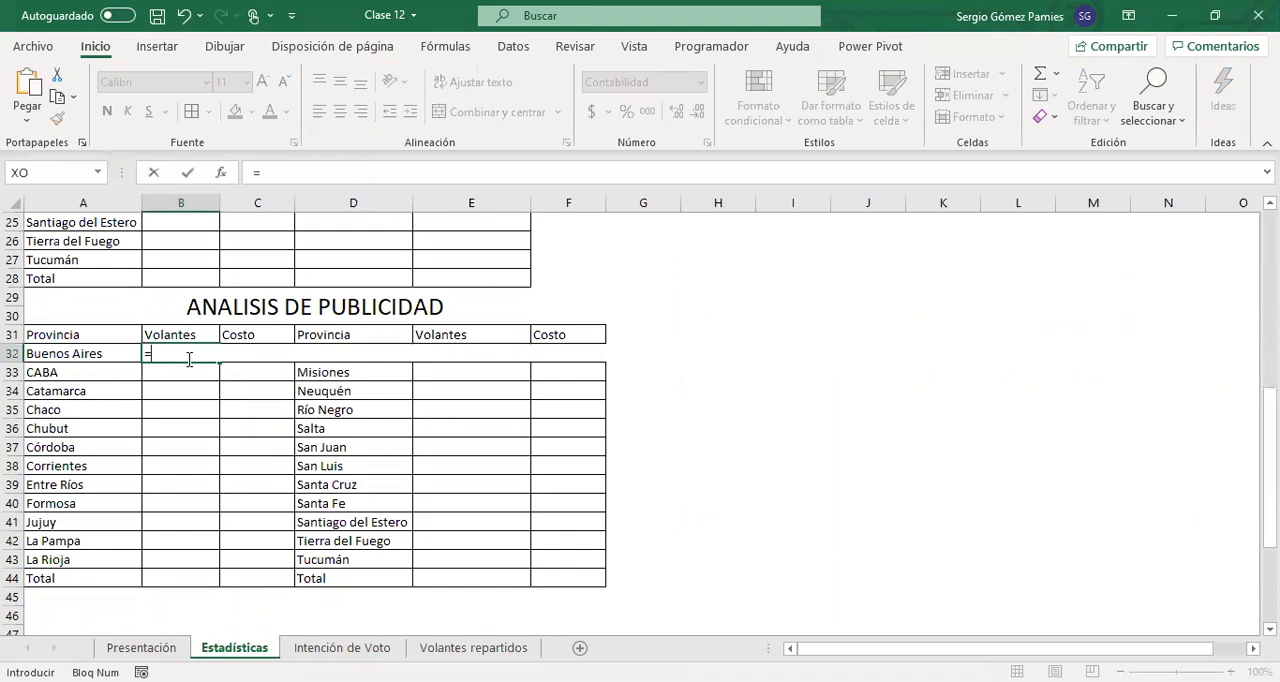
type("sumar")
key("Down")
key("Tab")
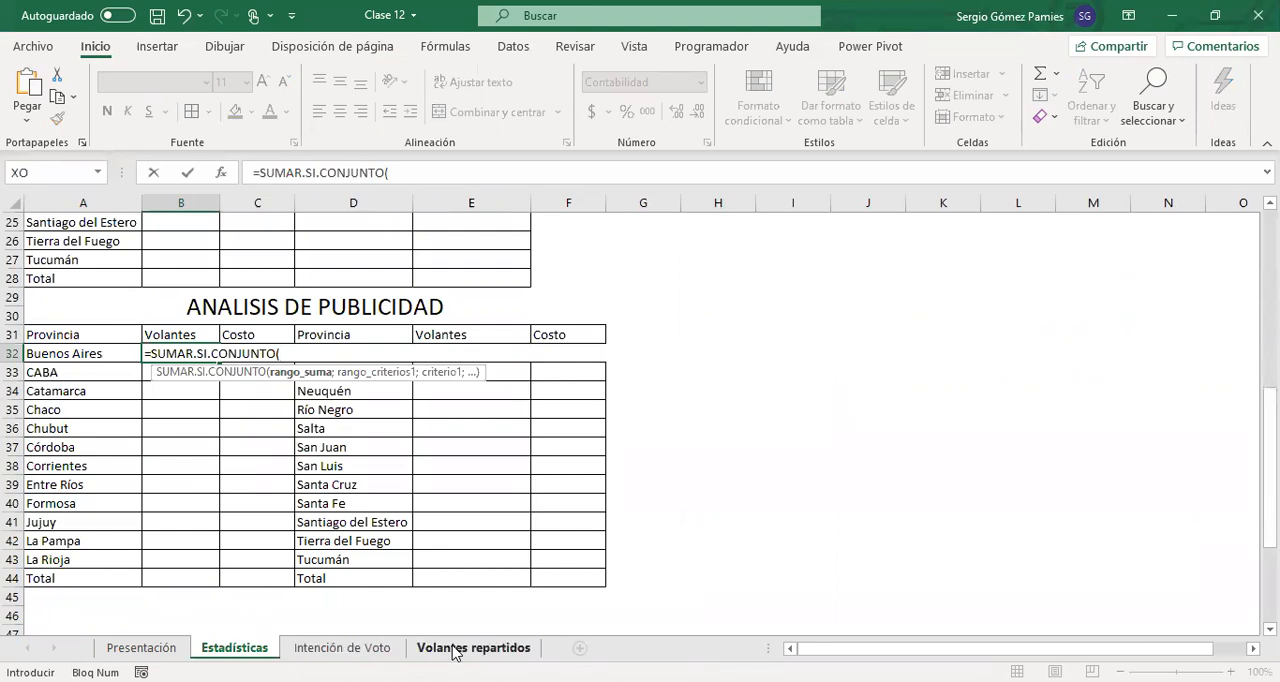
left_click(455, 648)
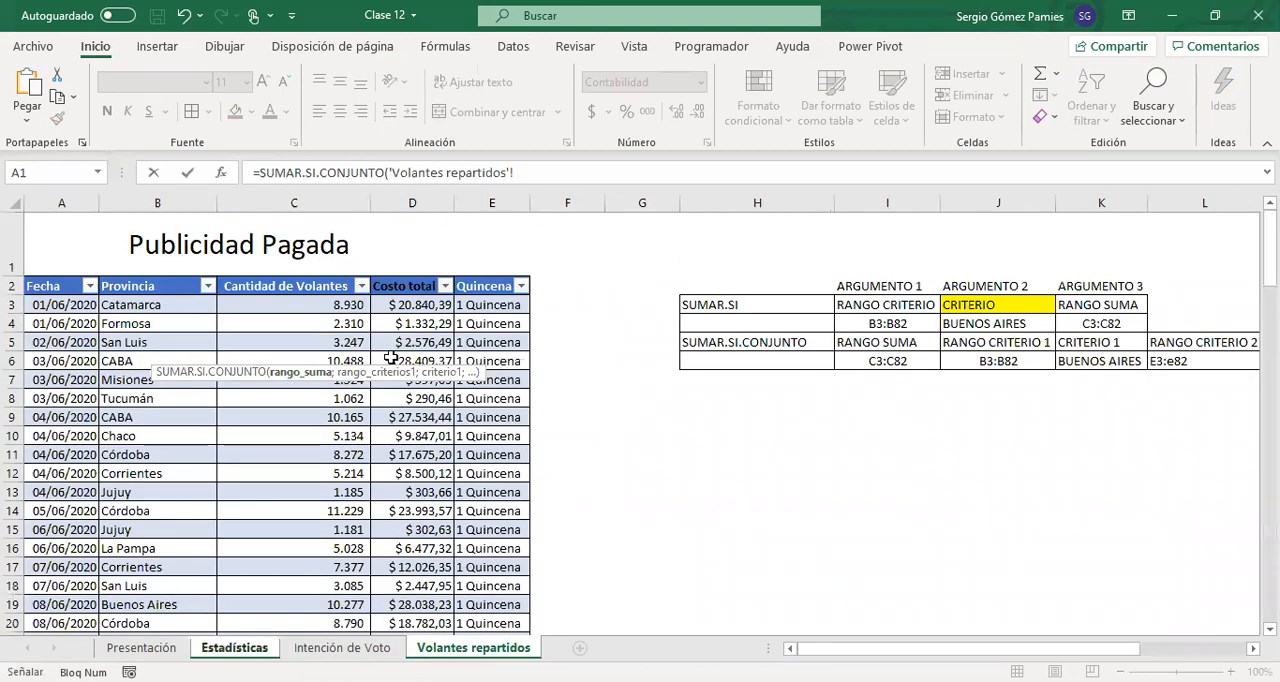
left_click(297, 307)
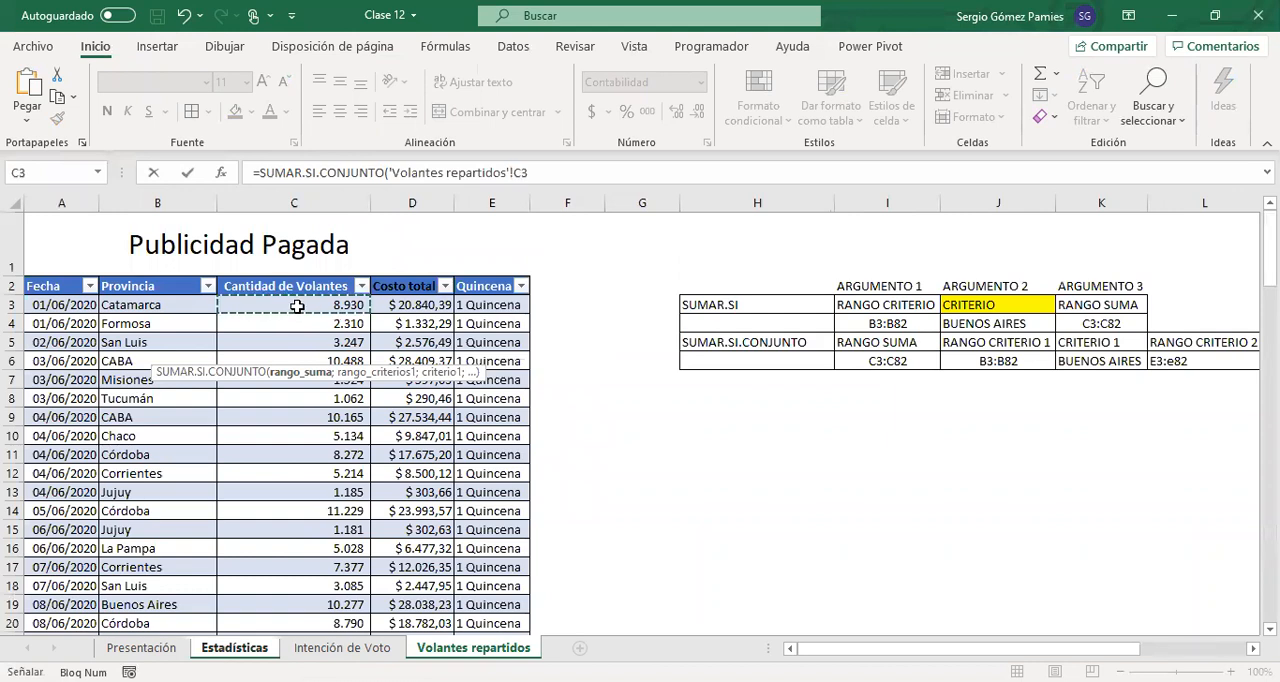
key("ctrl+shift+Down")
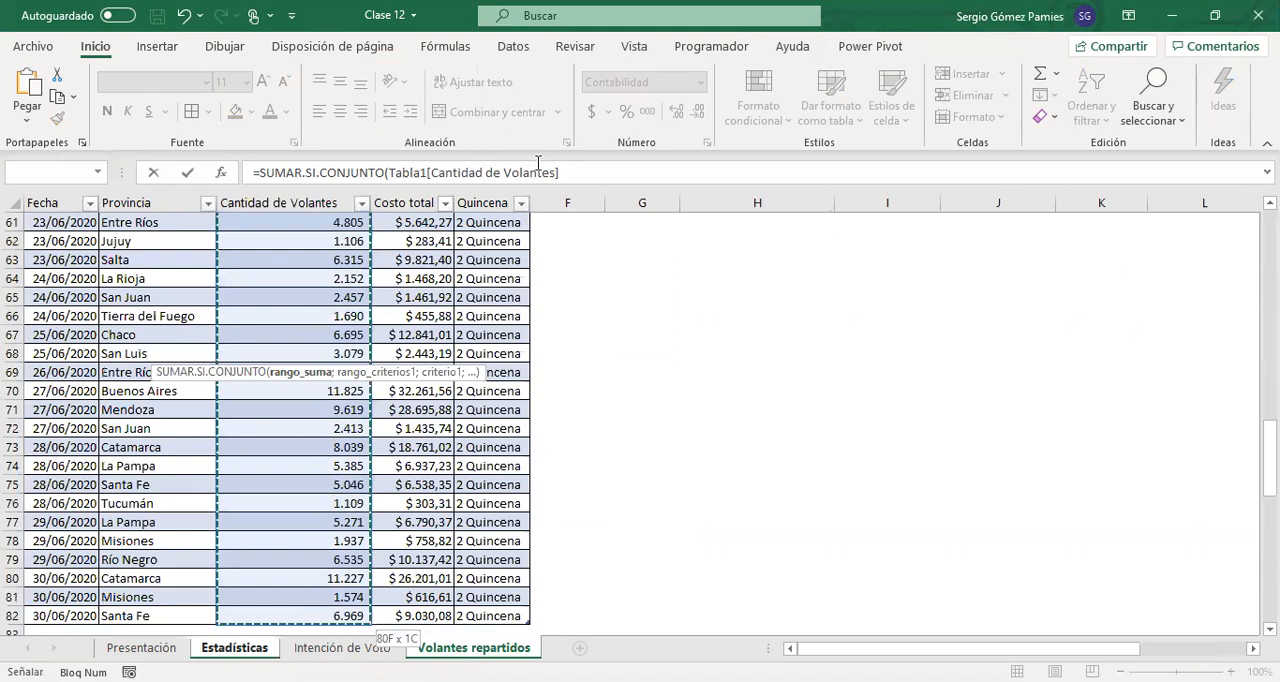
Append a copy of the sum range reference to the formula and change its column to Provincia as criteria range 1
left_click(588, 169)
type(";")
left_click_drag(560, 172, 393, 177)
key("ctrl+c")
left_click(600, 174)
key("ctrl+v")
left_click(725, 177)
key("shift+Left")
key("shift+Left")
key("shift+Left")
key("shift+Left")
key("shift+Left")
key("shift+Left")
key("shift+Left")
key("shift+Left")
key("shift+Left")
key("shift+Left")
key("shift+Left")
key("shift+Left")
key("shift+Left")
key("shift+Left")
key("shift+Left")
key("shift+Left")
key("shift+Left")
key("shift+Left")
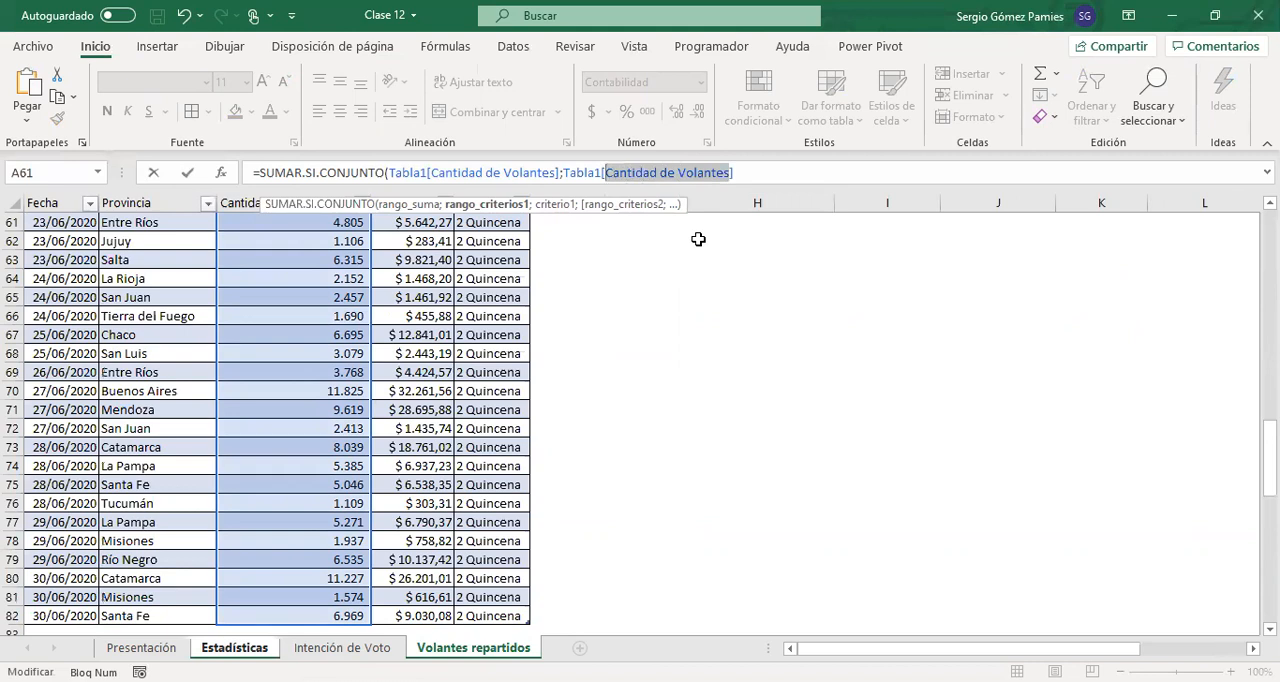
type("pr")
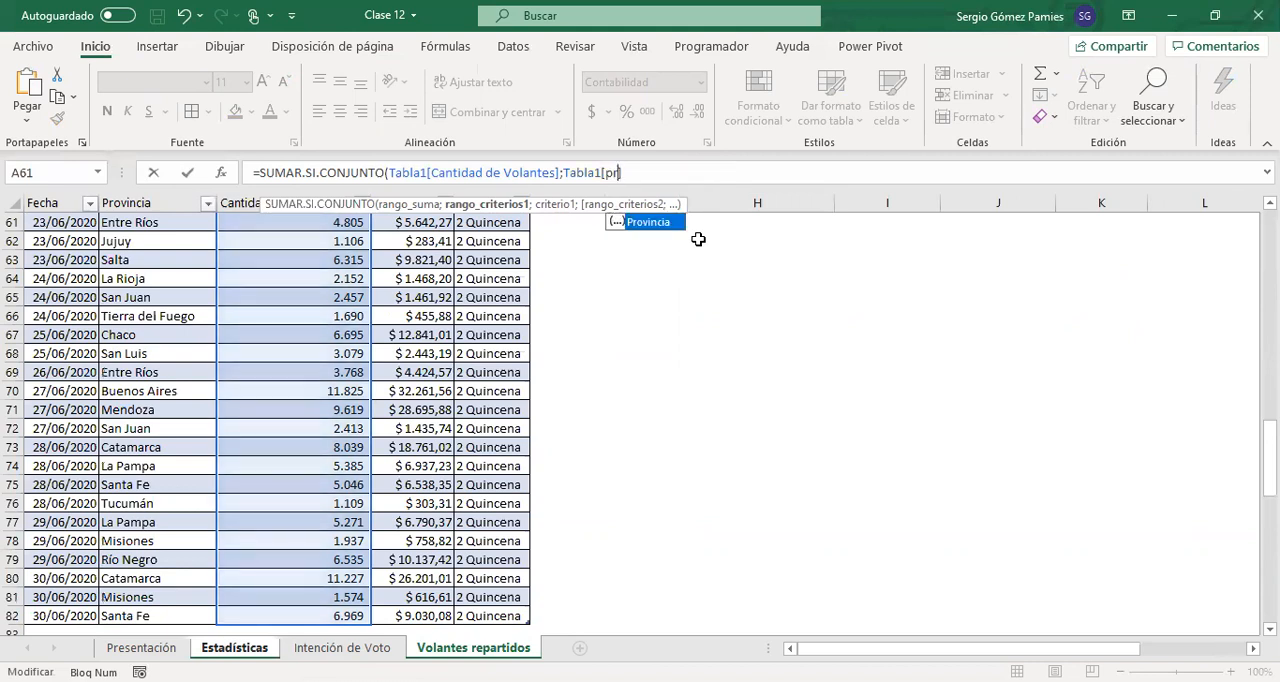
key("Tab")
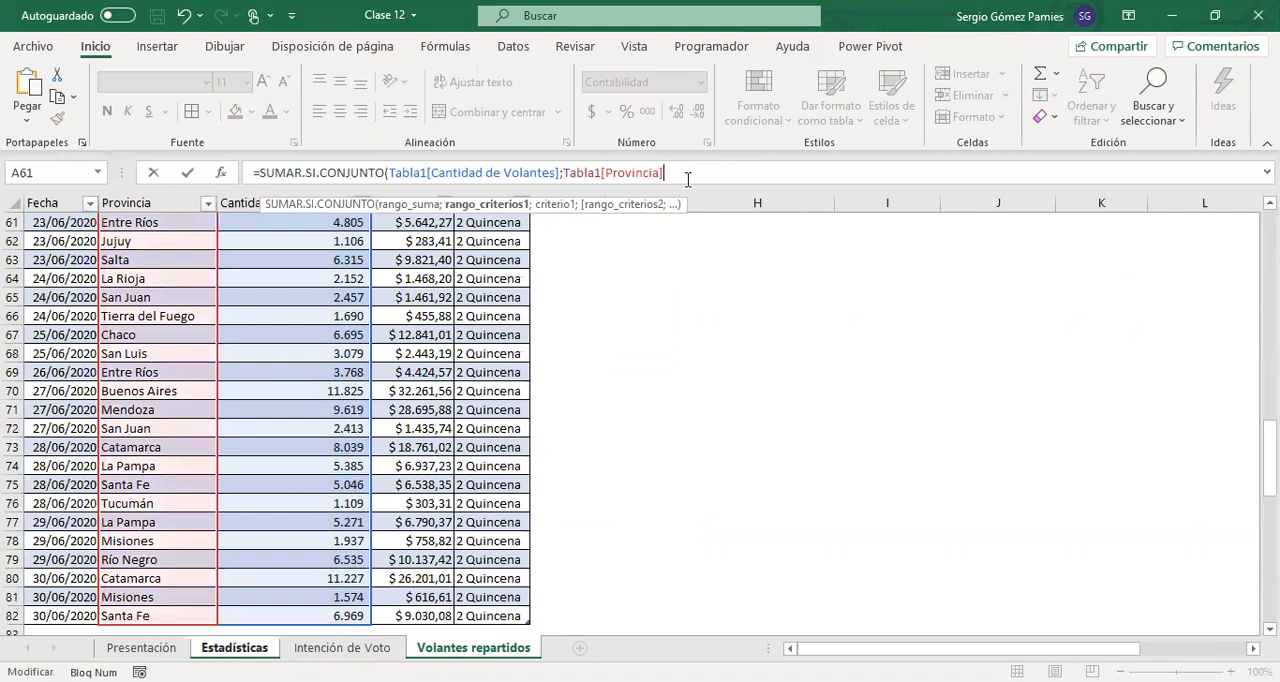
Complete the B32 formula with "Buenos Aires" as criterion 1 and select the cell to review it
type(";\"Buenos Ai")
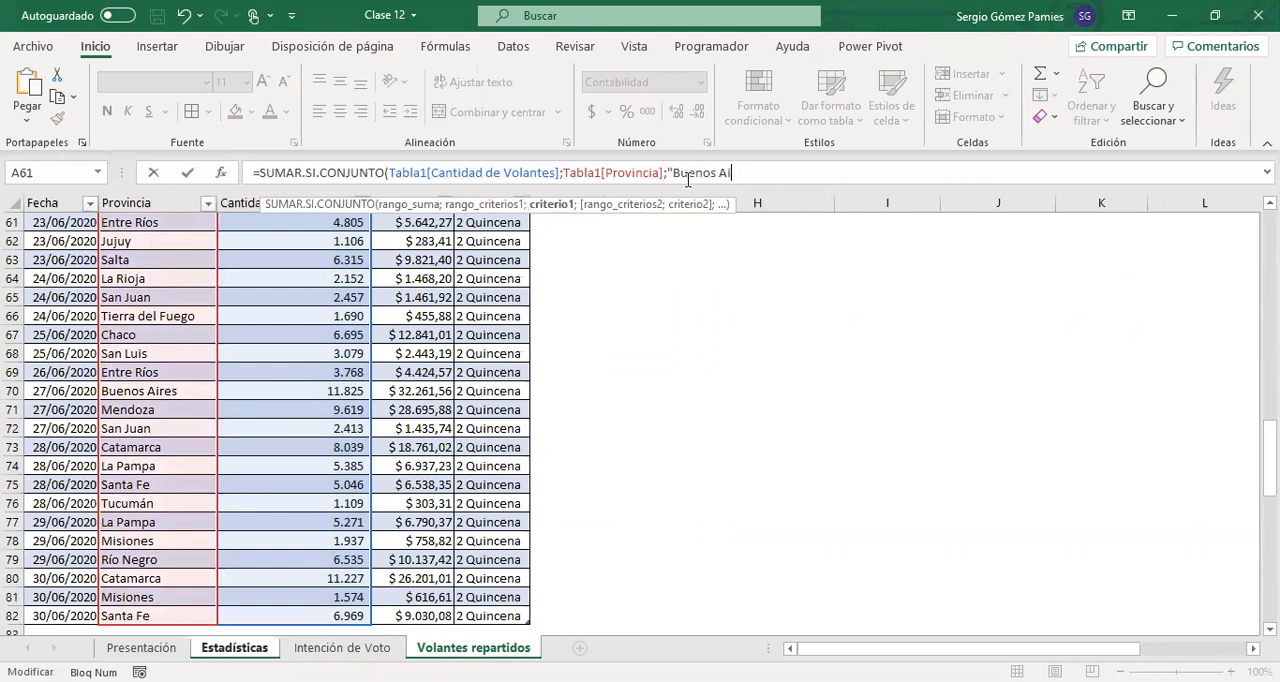
type("res\")")
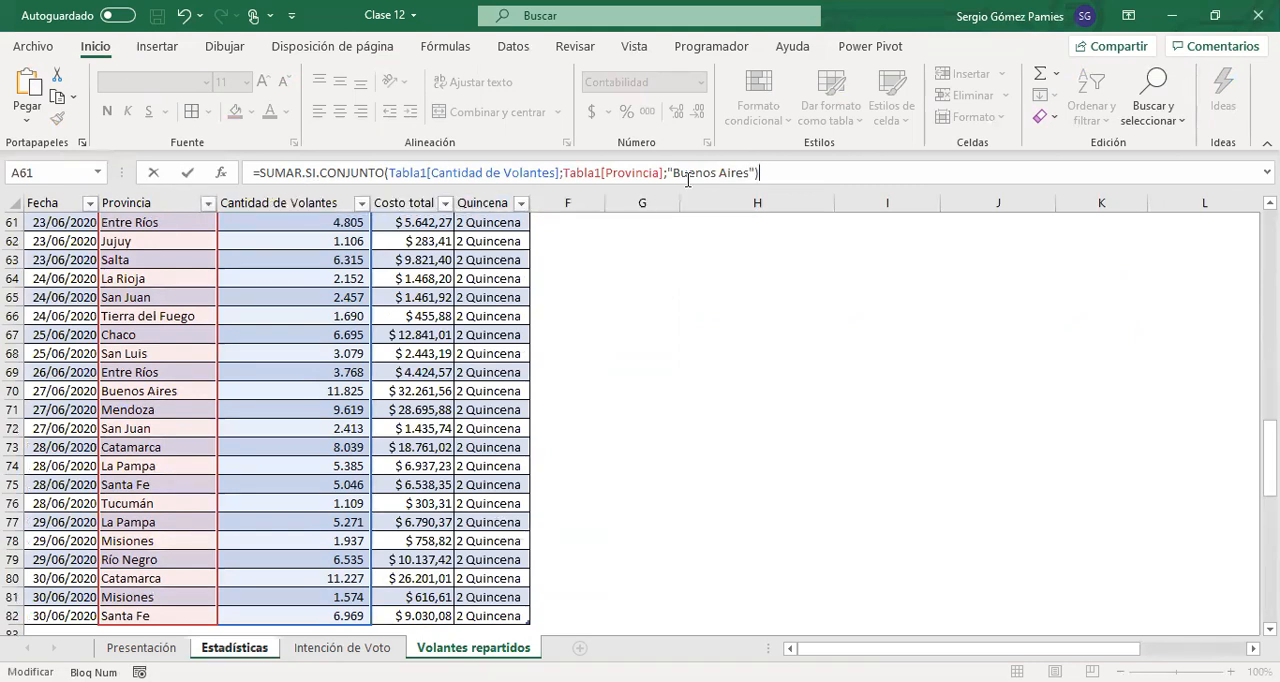
key("Return")
left_click(192, 354)
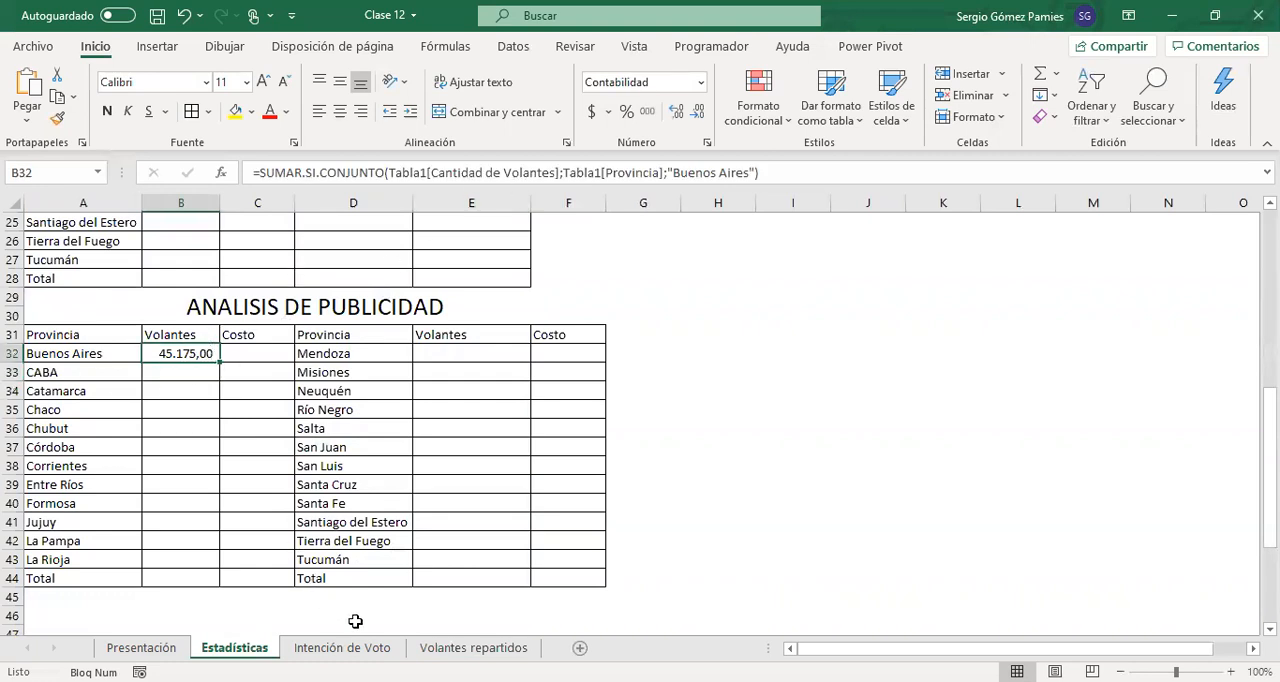
Rename the table on the Volantes repartidos sheet as Volantes
left_click(442, 648)
left_click(196, 339)
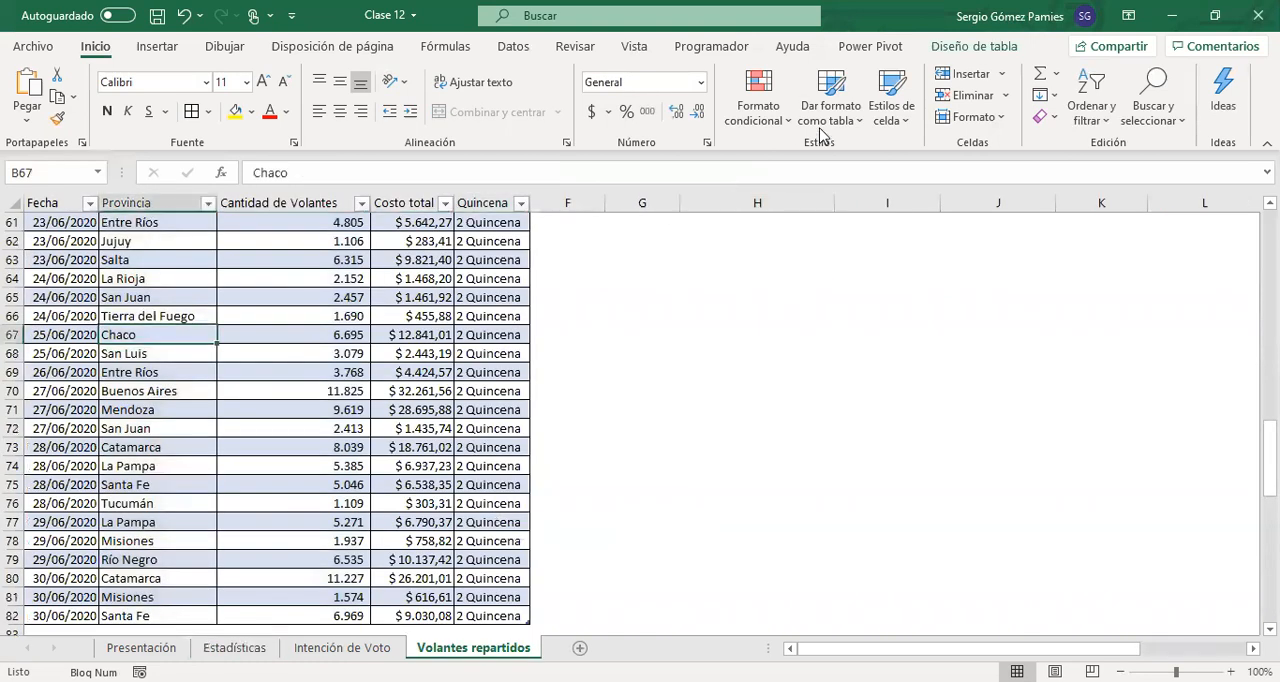
left_click(972, 46)
left_click(30, 97)
type("Volantes")
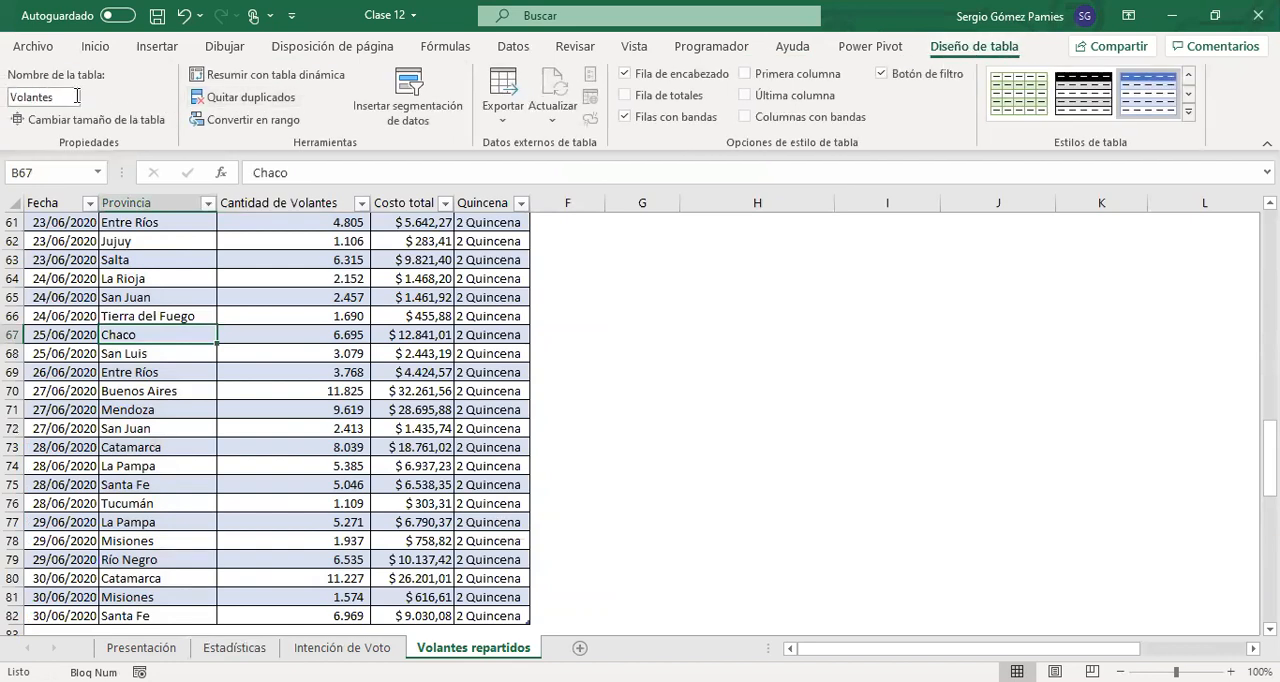
Confirm the table name and fill the Estadísticas B32 formula across into C32
key("Return")
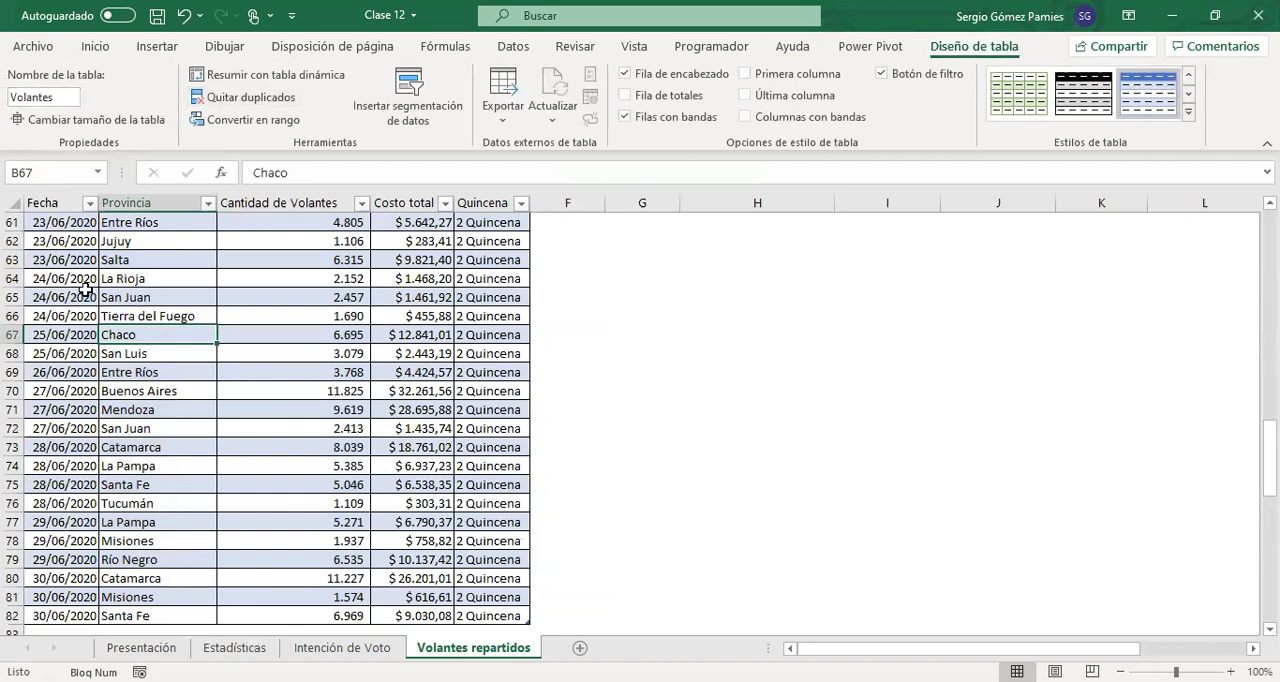
left_click(240, 648)
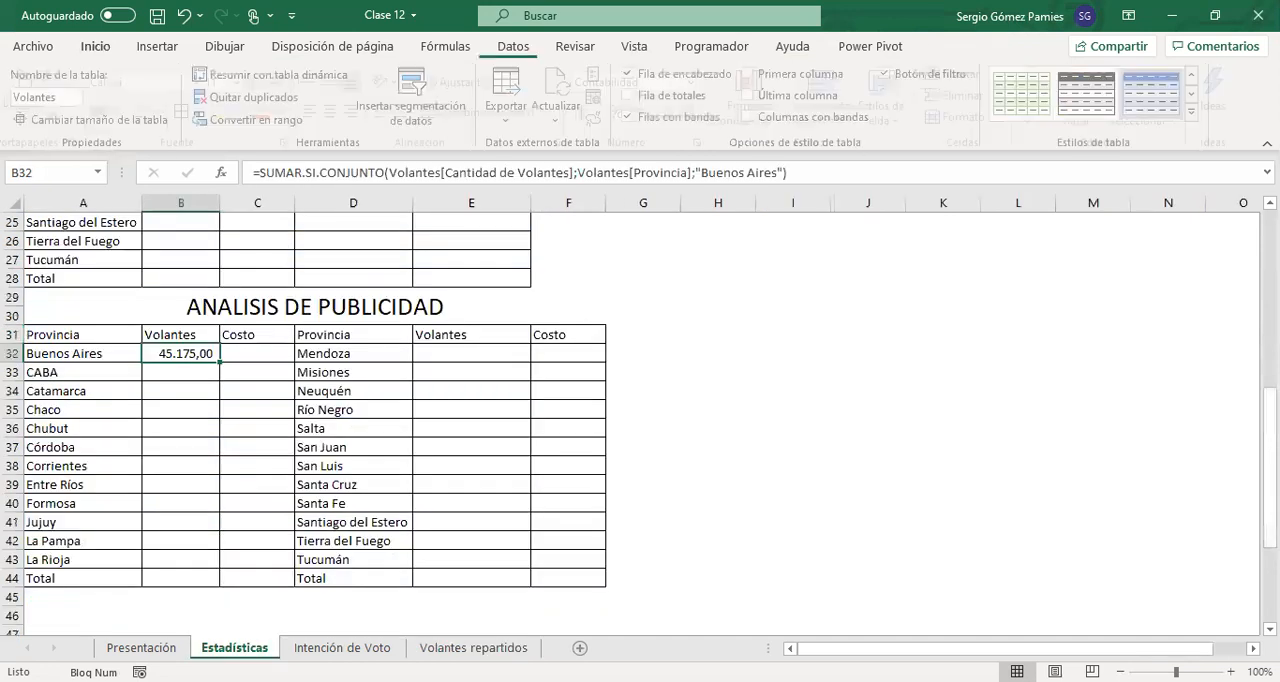
left_click(243, 351)
left_click(191, 354)
left_click(263, 354)
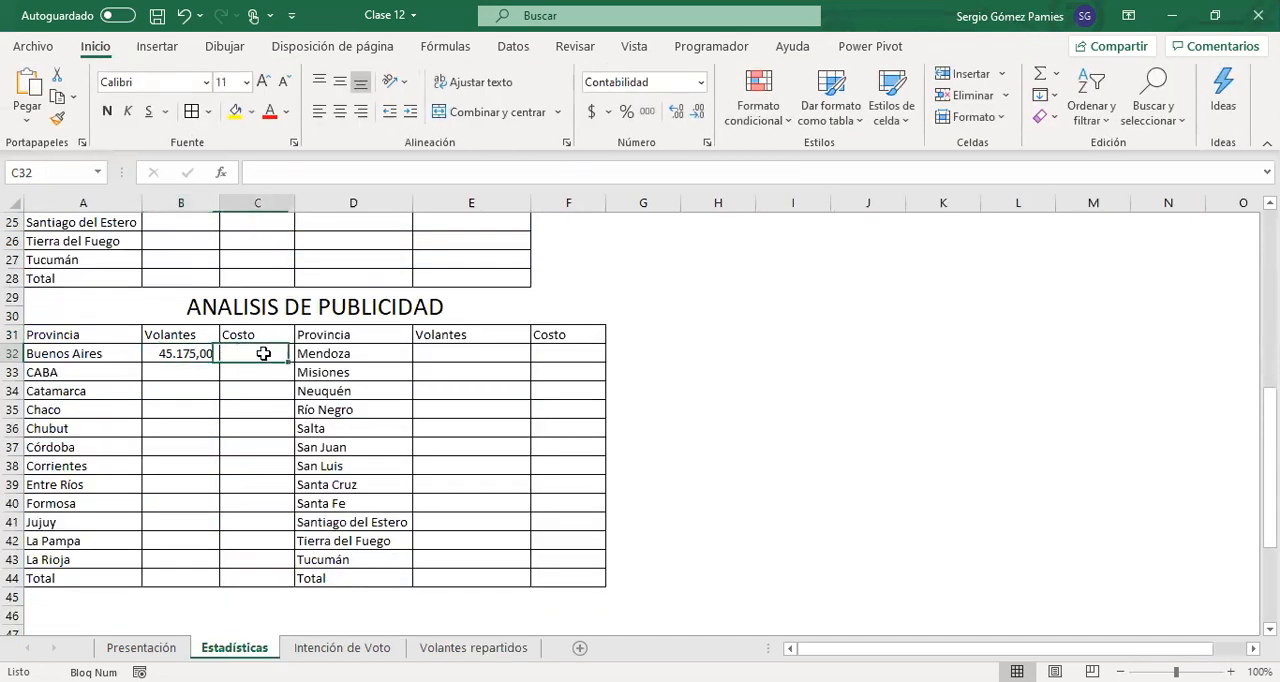
left_click(200, 355)
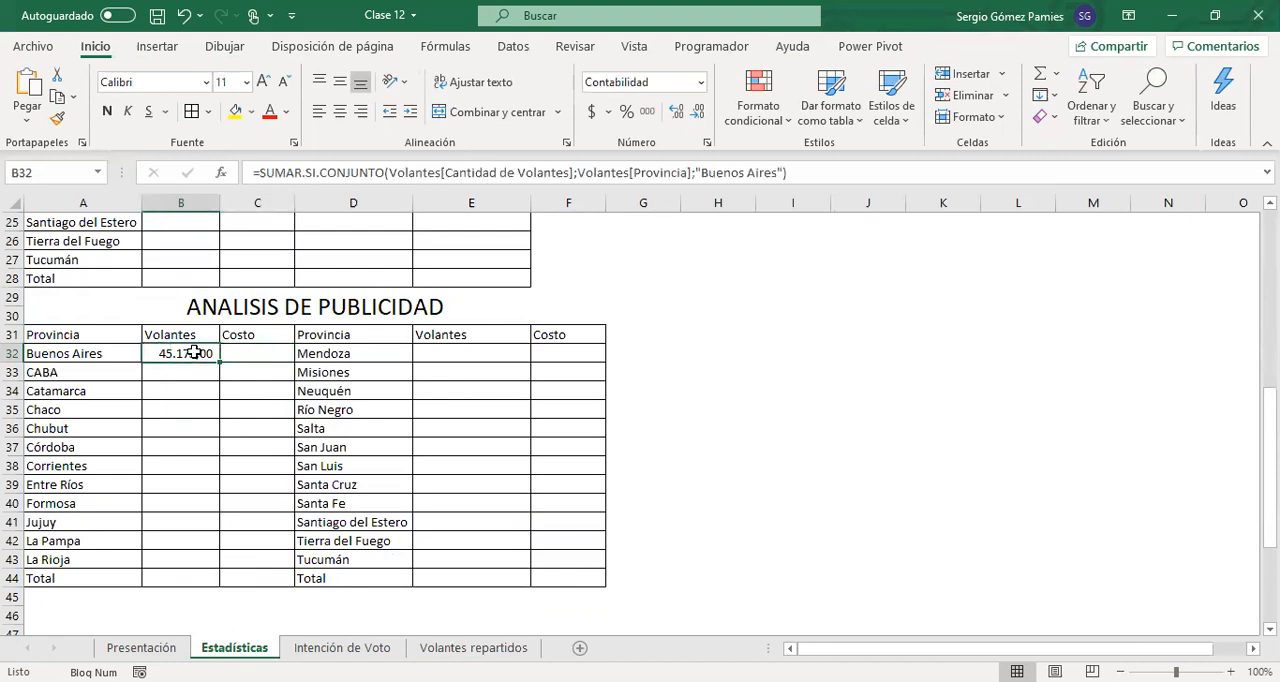
left_click_drag(221, 366, 268, 362)
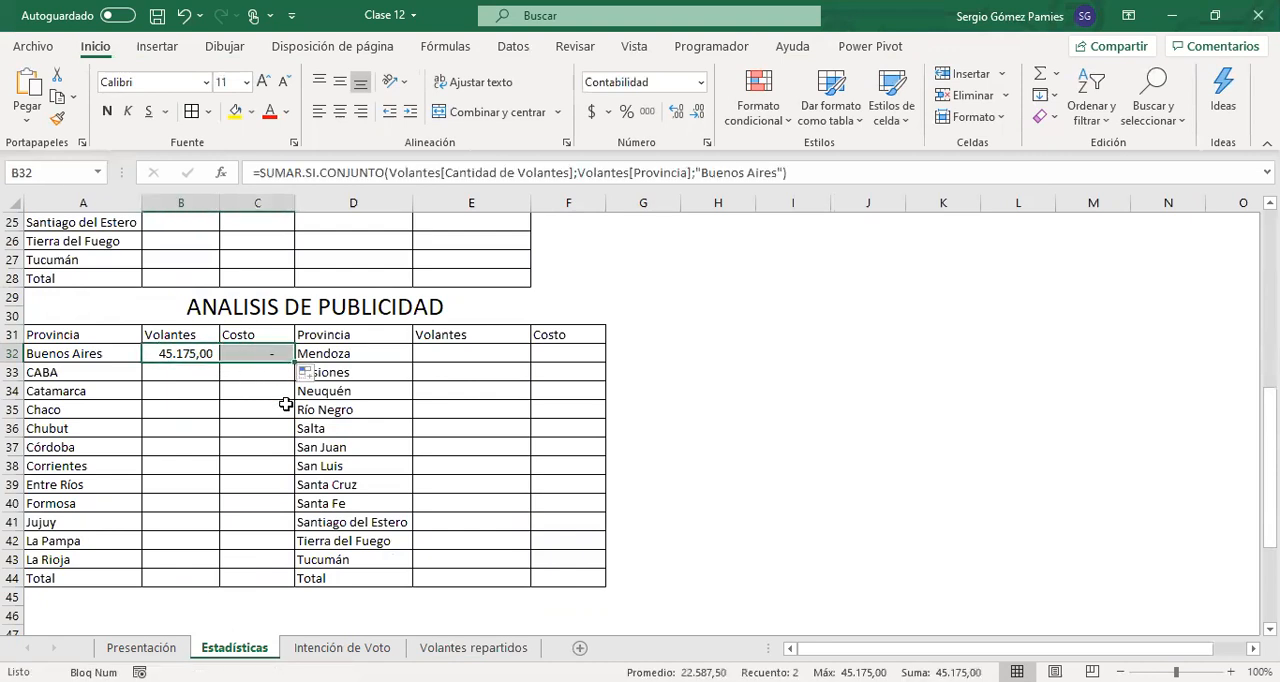
Compare the table column references used as sum range and criteria range 1 in the B32 and C32 formulas
left_click(209, 355)
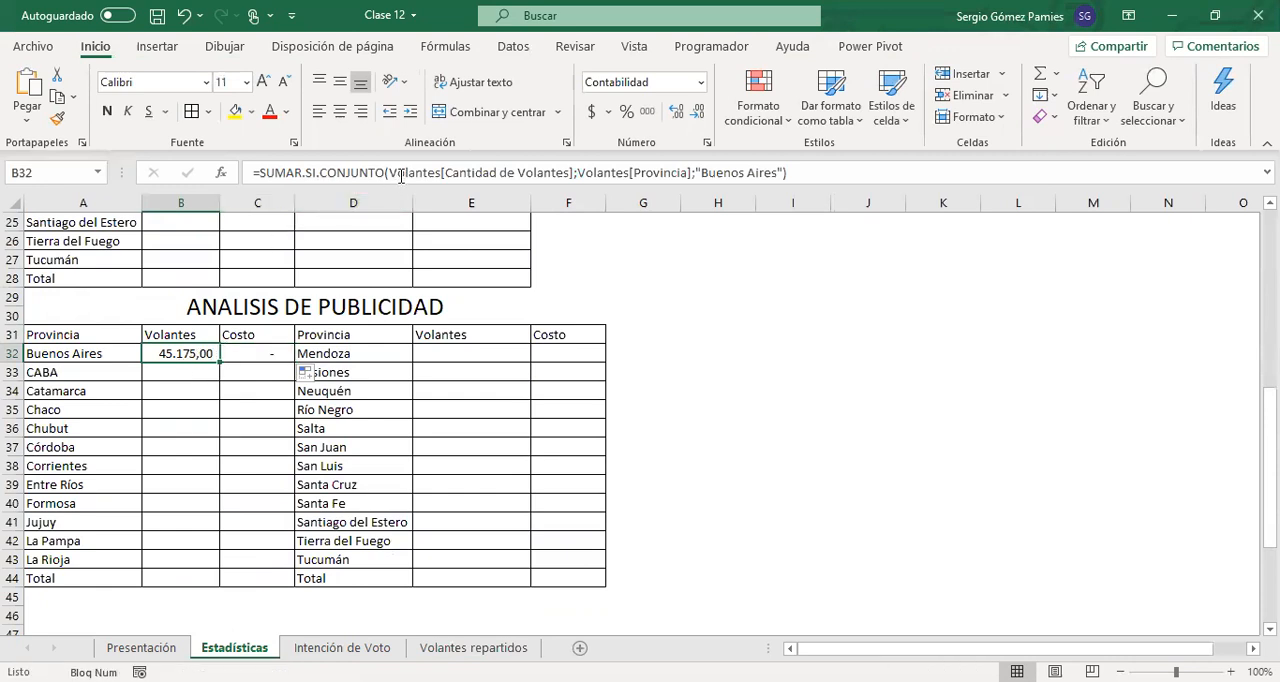
left_click_drag(446, 172, 695, 180)
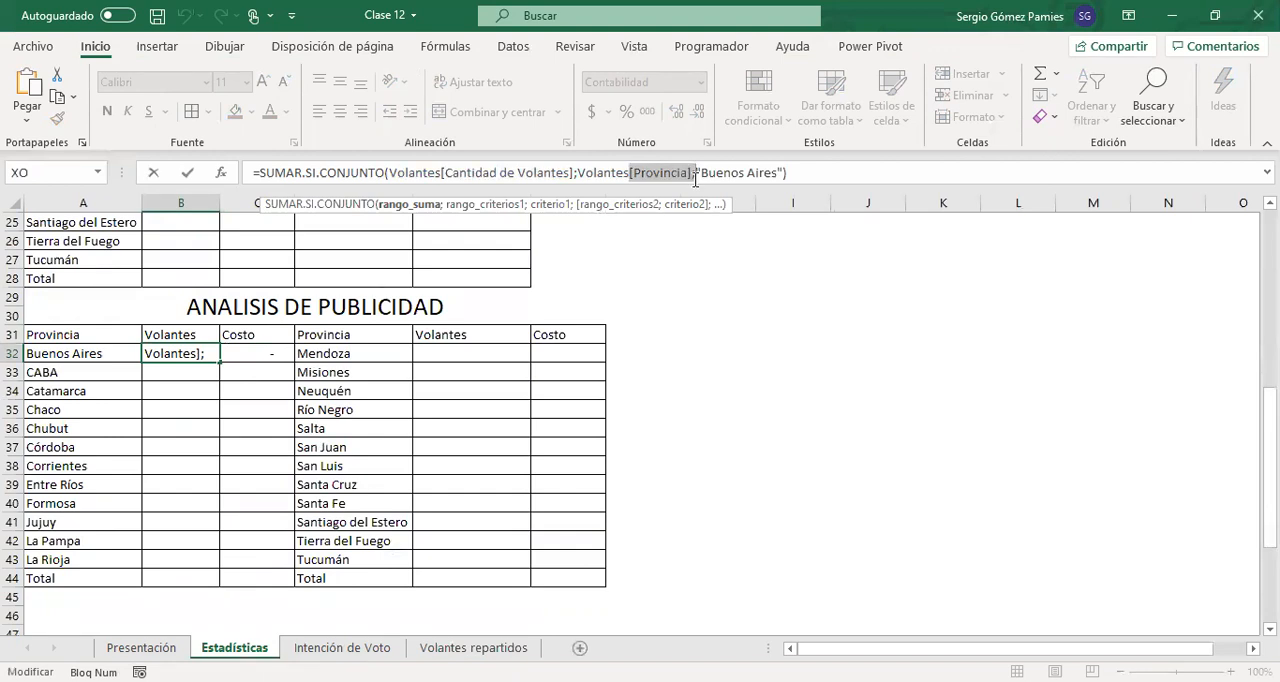
key("ctrl+Return")
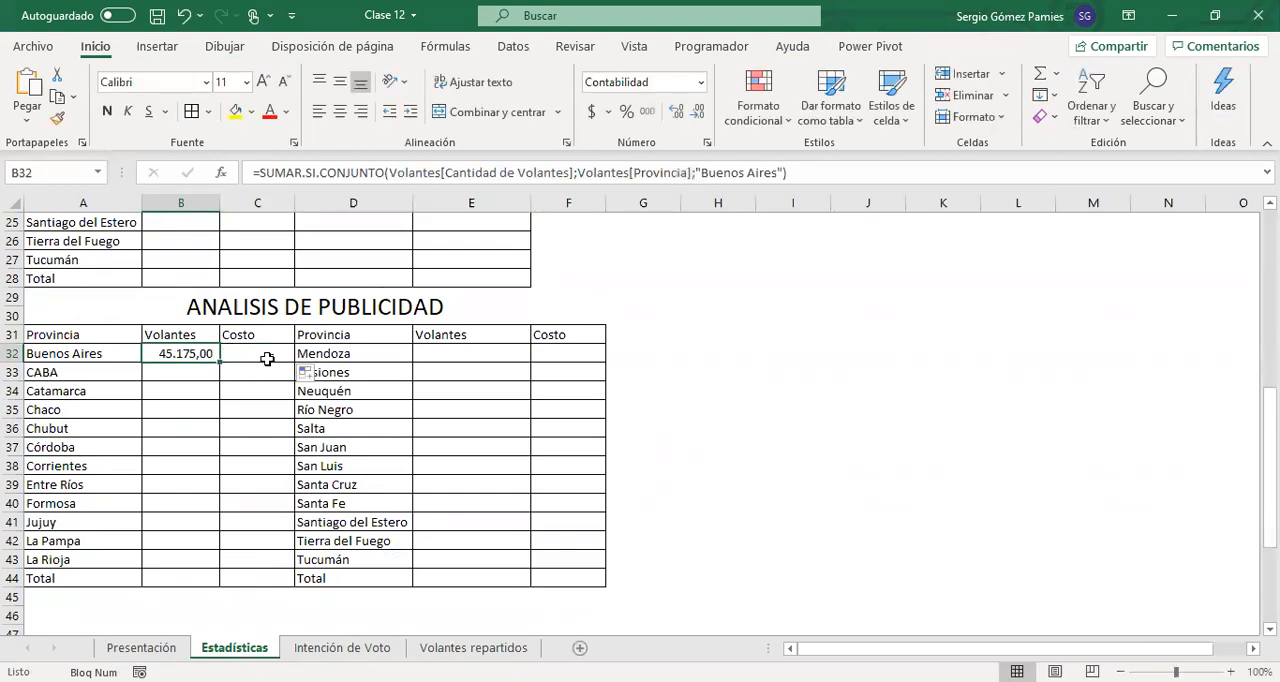
left_click(262, 358)
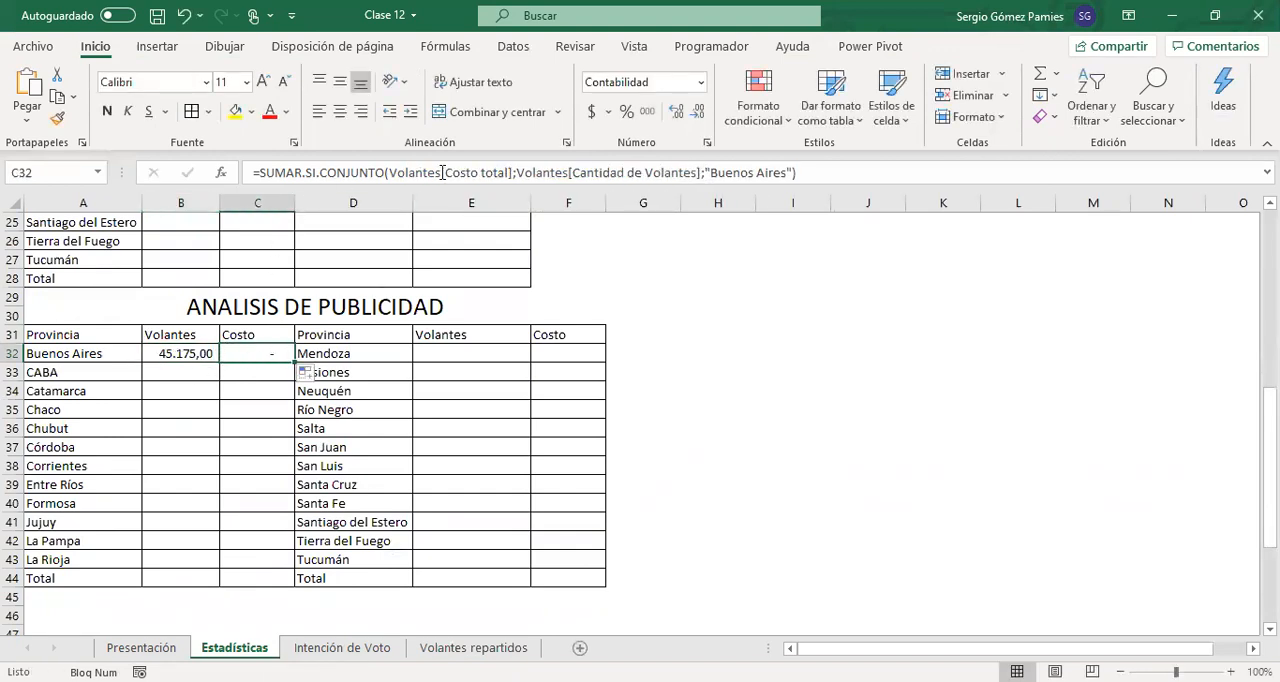
left_click_drag(446, 172, 510, 173)
key("ctrl+Return")
left_click(215, 352)
left_click(250, 347)
left_click_drag(572, 172, 704, 177)
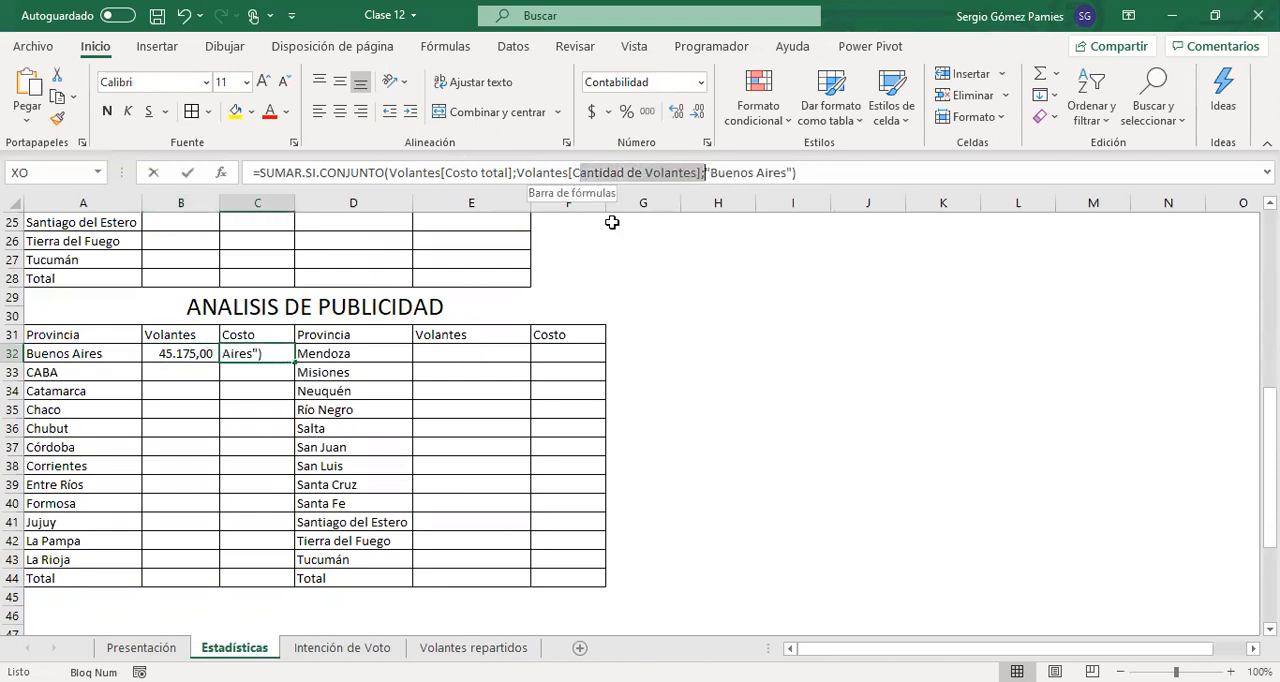
key("Escape")
left_click(200, 353)
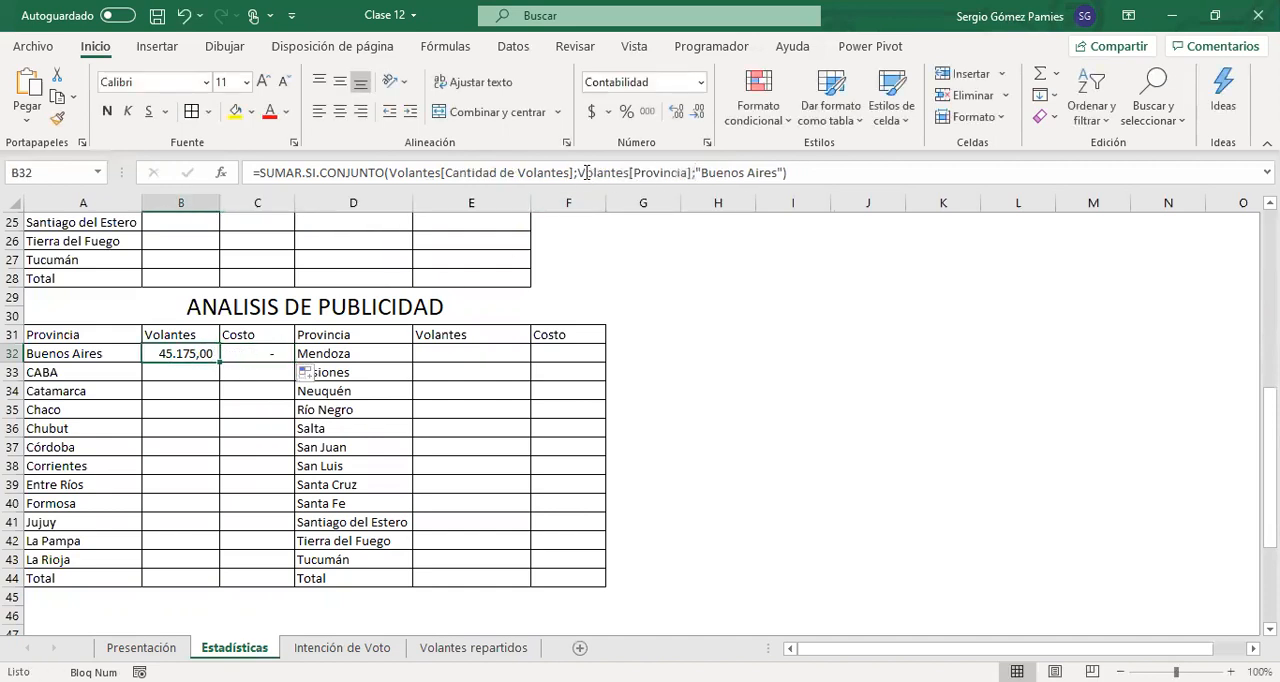
left_click_drag(579, 172, 693, 177)
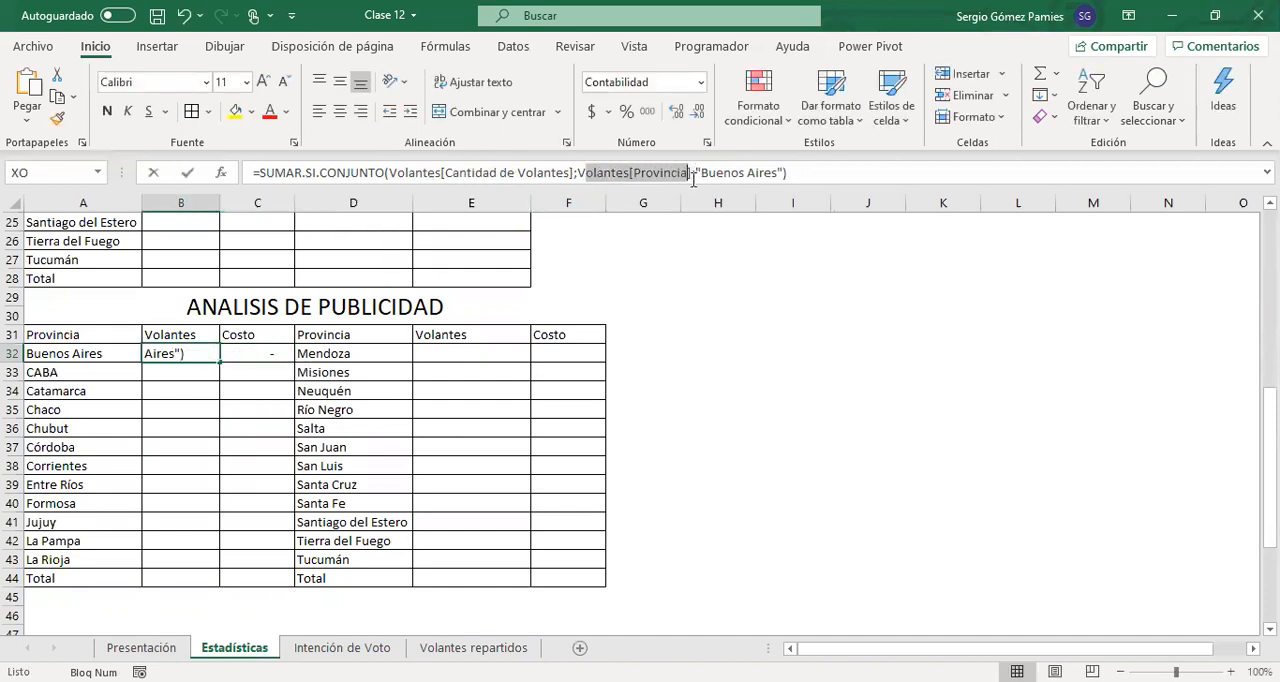
key("Escape")
Change the criteria range 1 column in C32's formula to Provincia and apply the currency format to the cell
left_click(250, 352)
left_click_drag(569, 172, 701, 170)
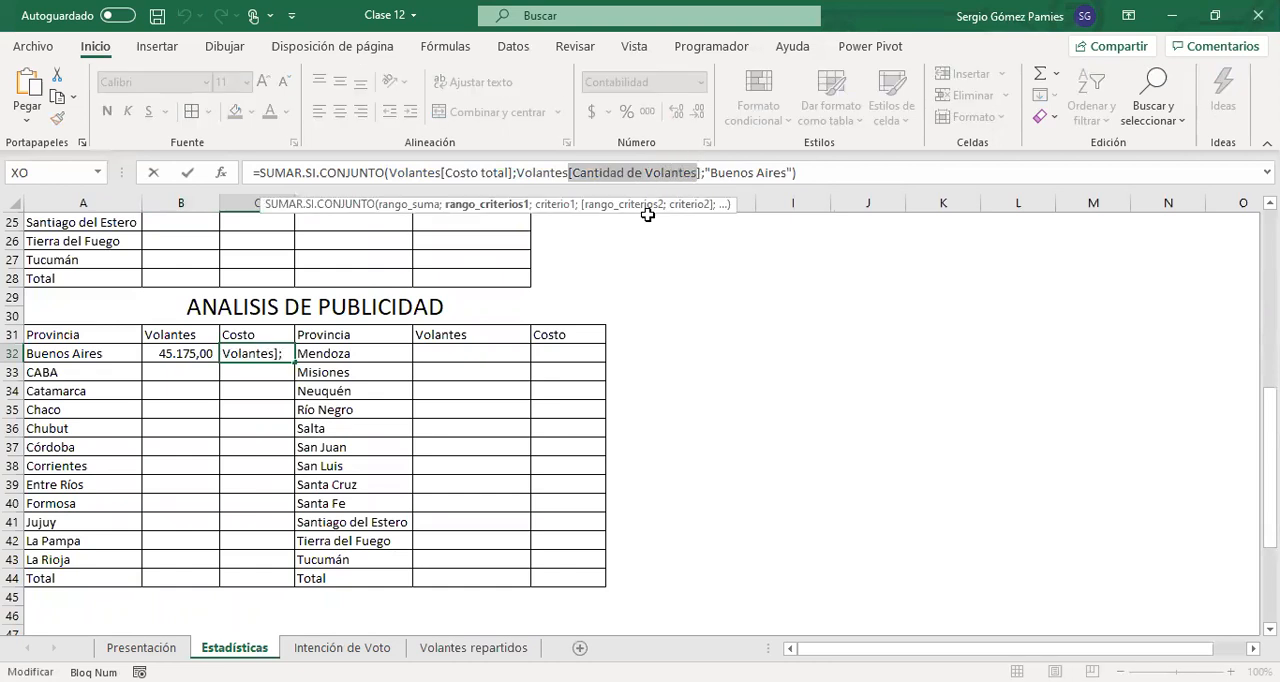
left_click(609, 172)
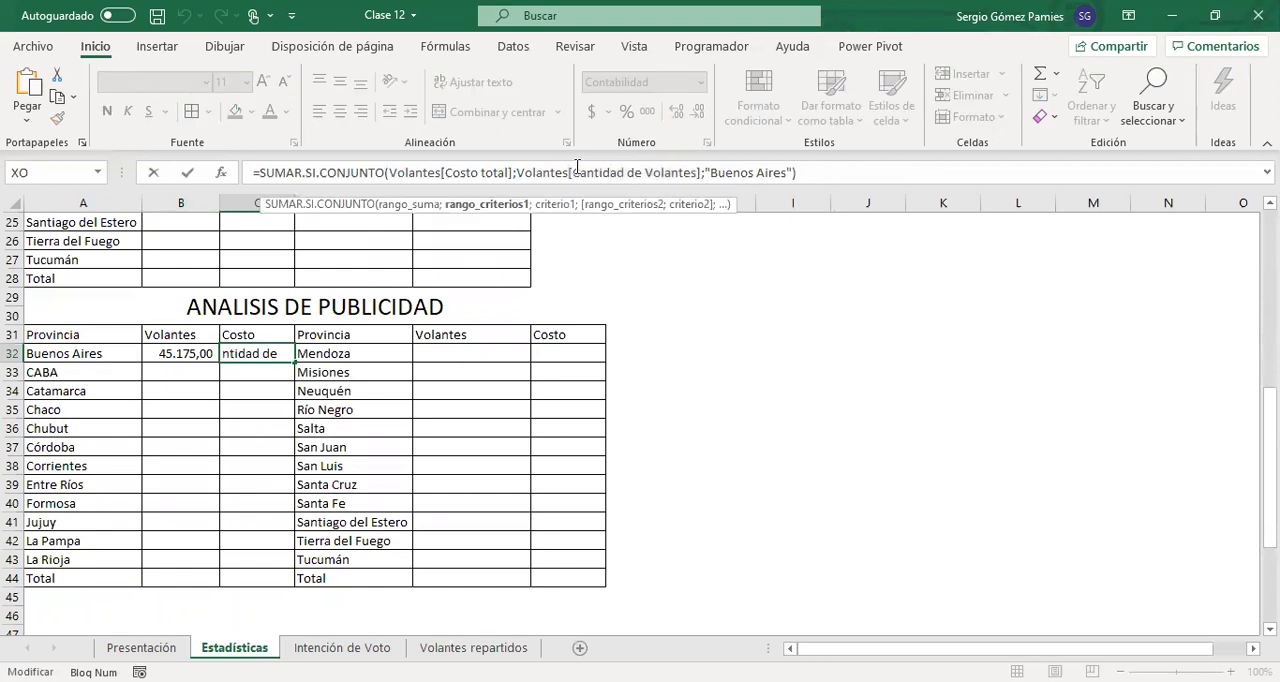
left_click_drag(577, 167, 697, 170)
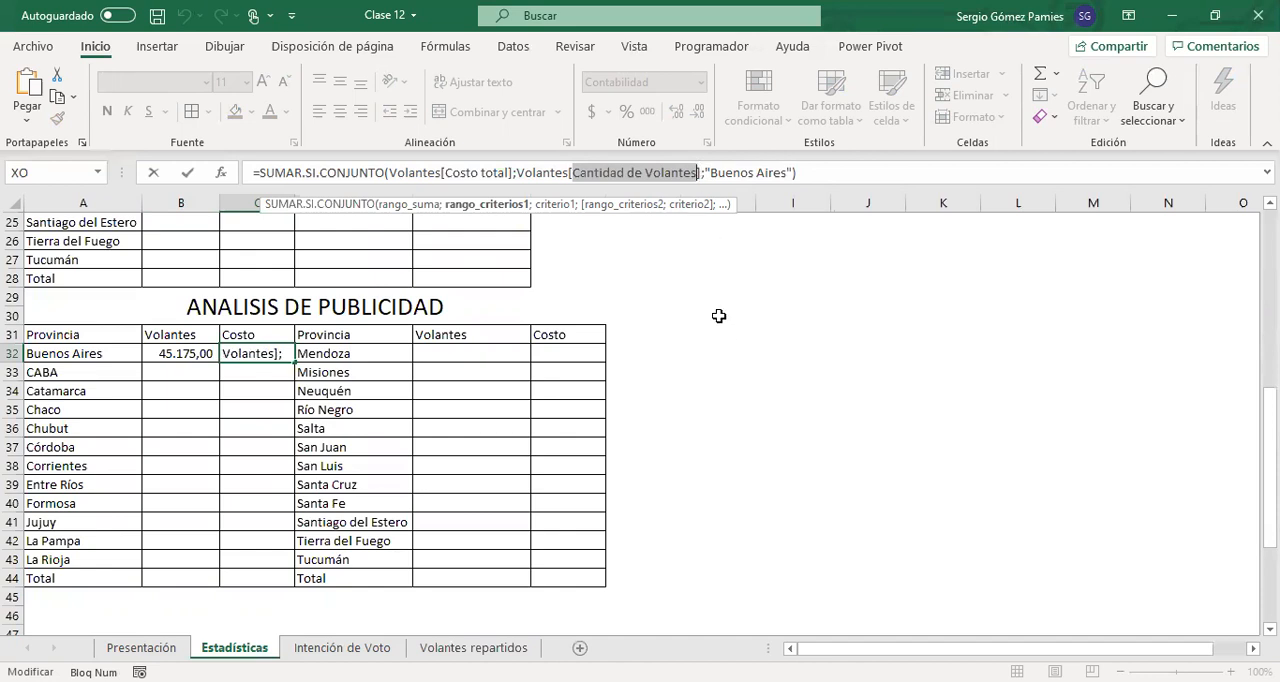
type("pro")
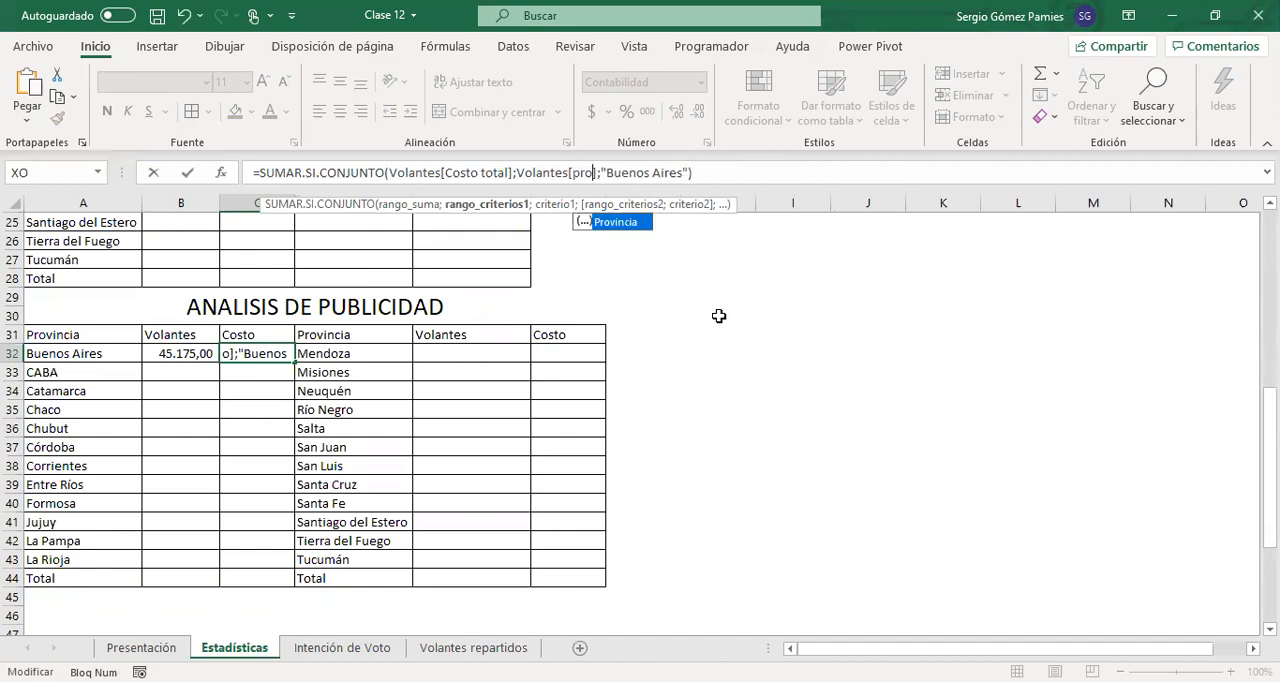
key("Tab")
key("Return")
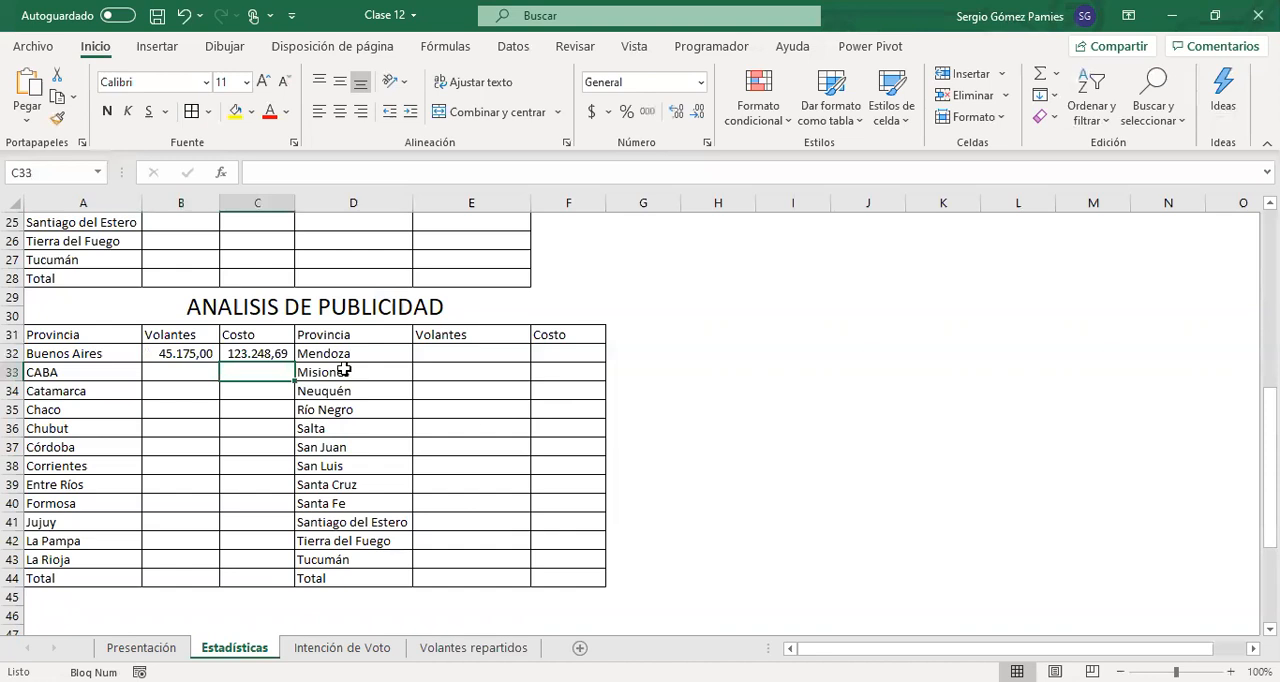
left_click(262, 352)
key("ctrl+shift+4")
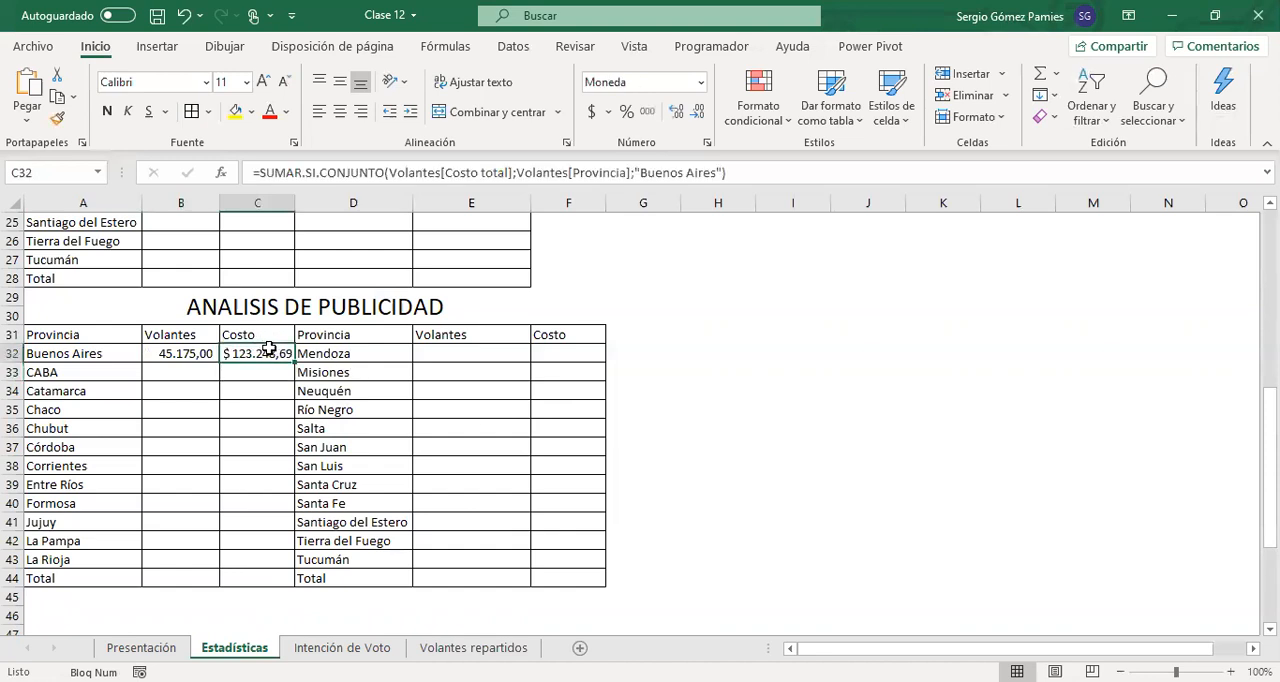
Replace the "Buenos Aires" text criterion in the B32 formula with a reference to cell A32
left_click_drag(186, 354, 248, 358)
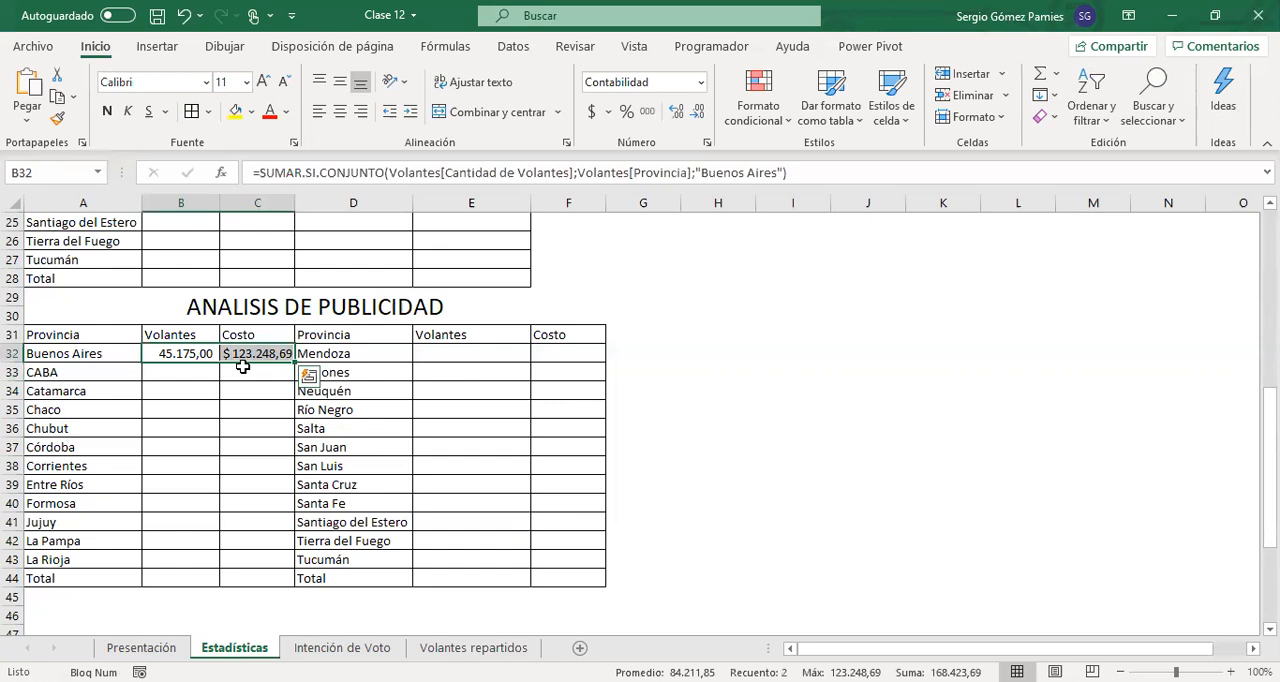
left_click(178, 355)
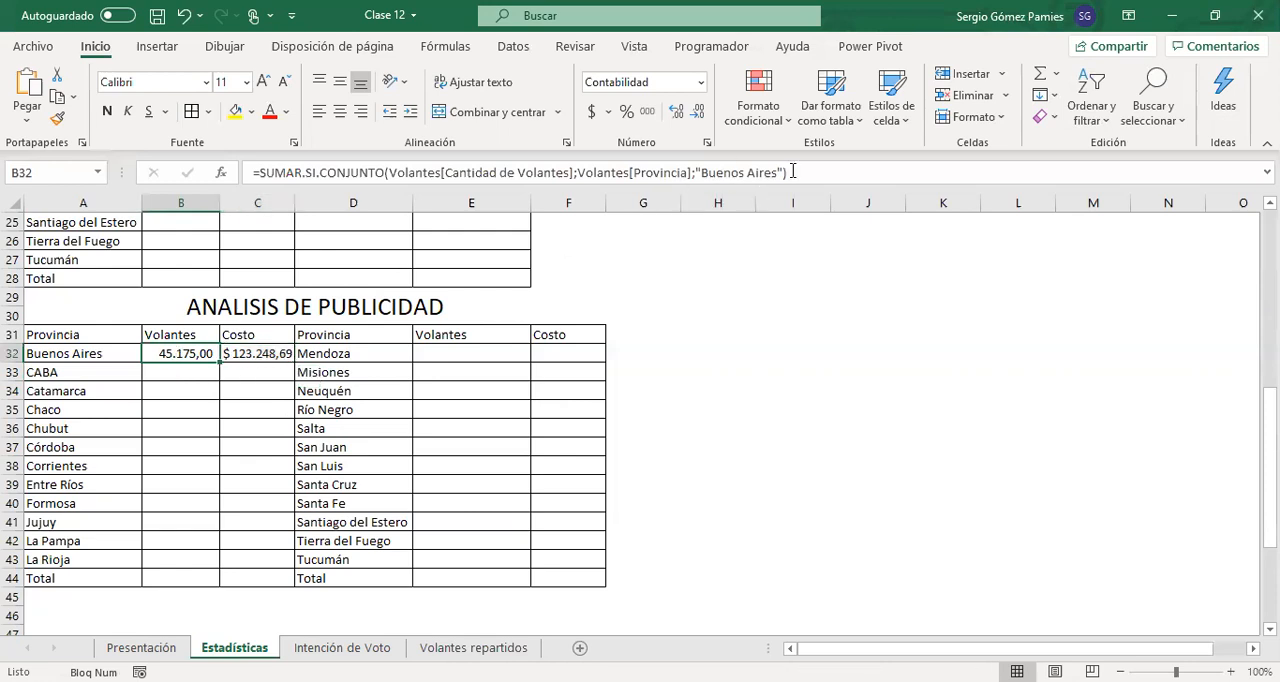
left_click_drag(698, 173, 784, 174)
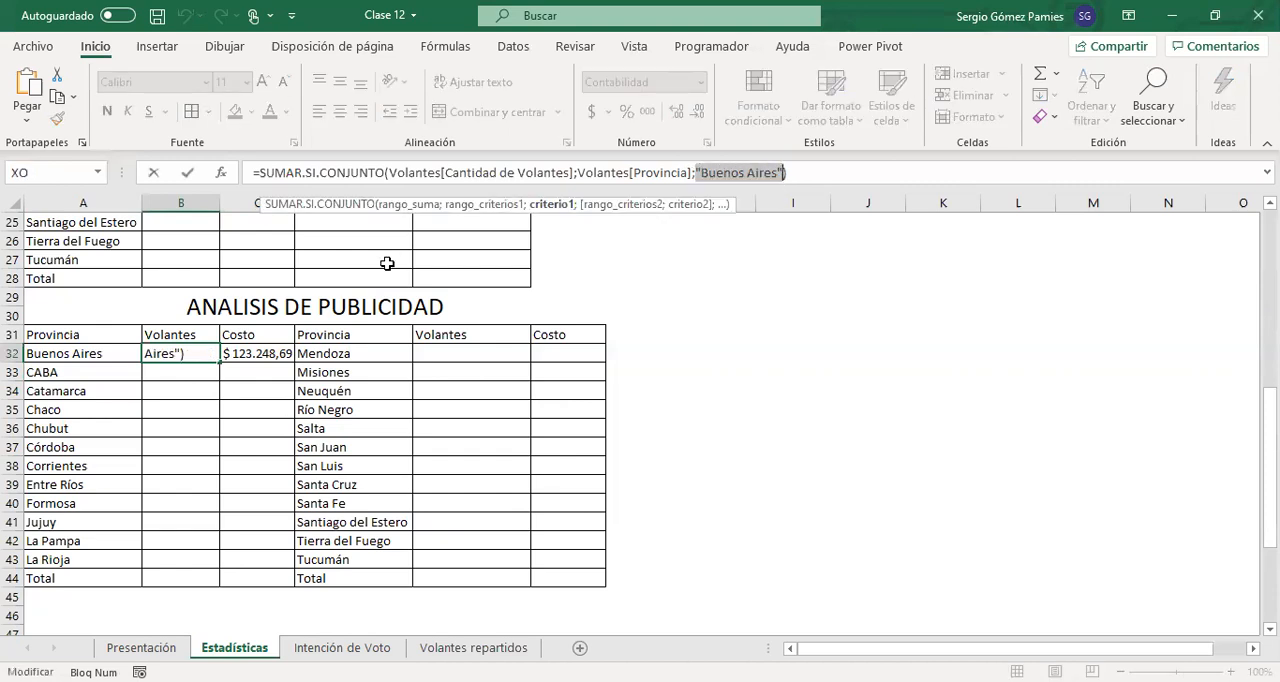
key("Delete")
left_click(51, 353)
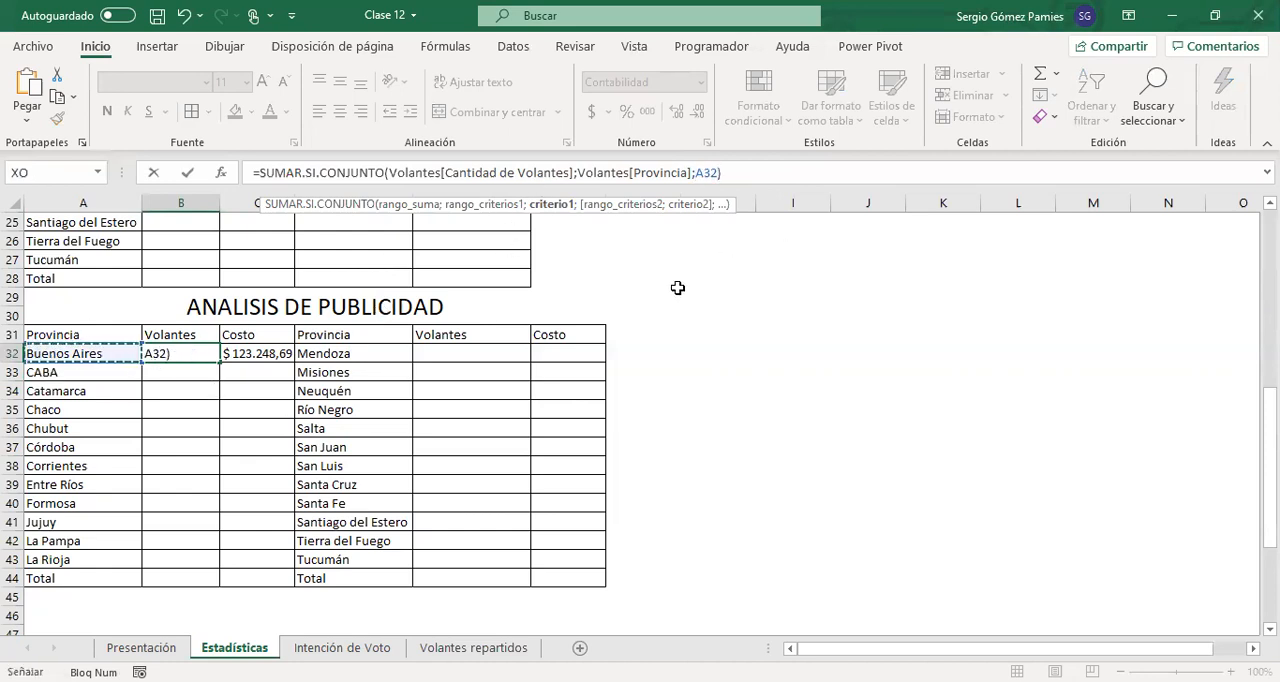
key("Return")
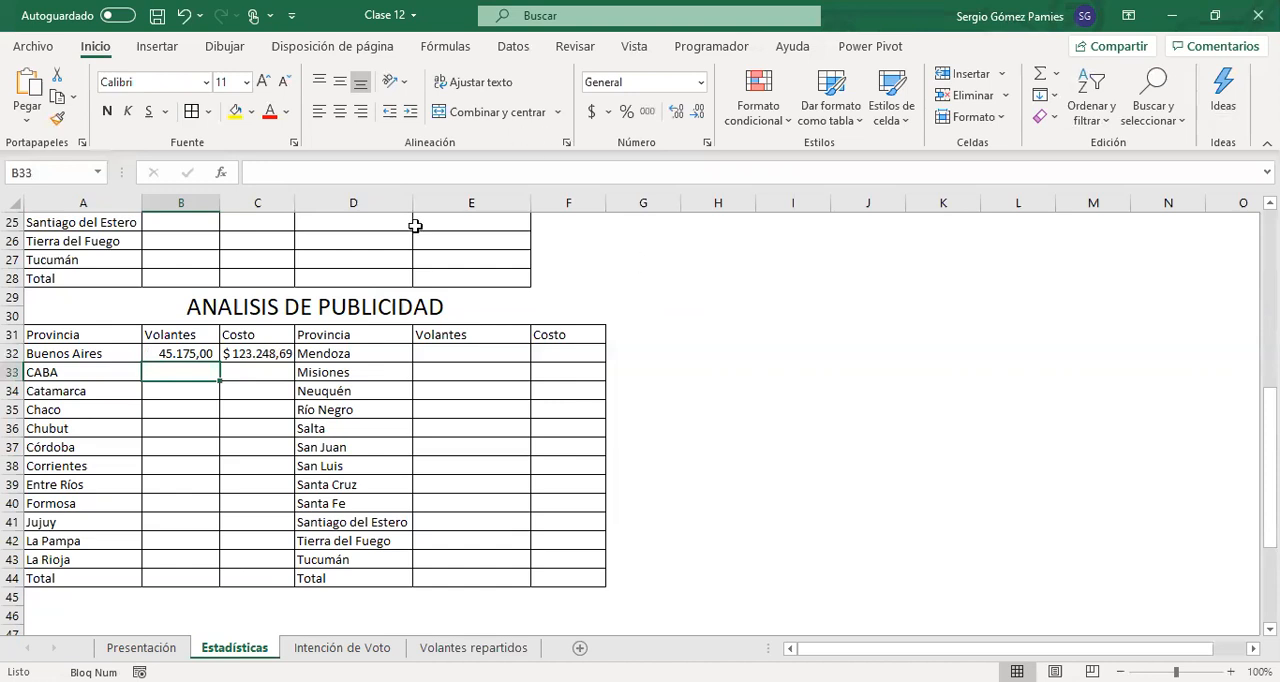
Fill the B32 formula down to La Rioja in B43 and review the references in B43
left_click(194, 350)
left_click_drag(218, 362, 183, 561)
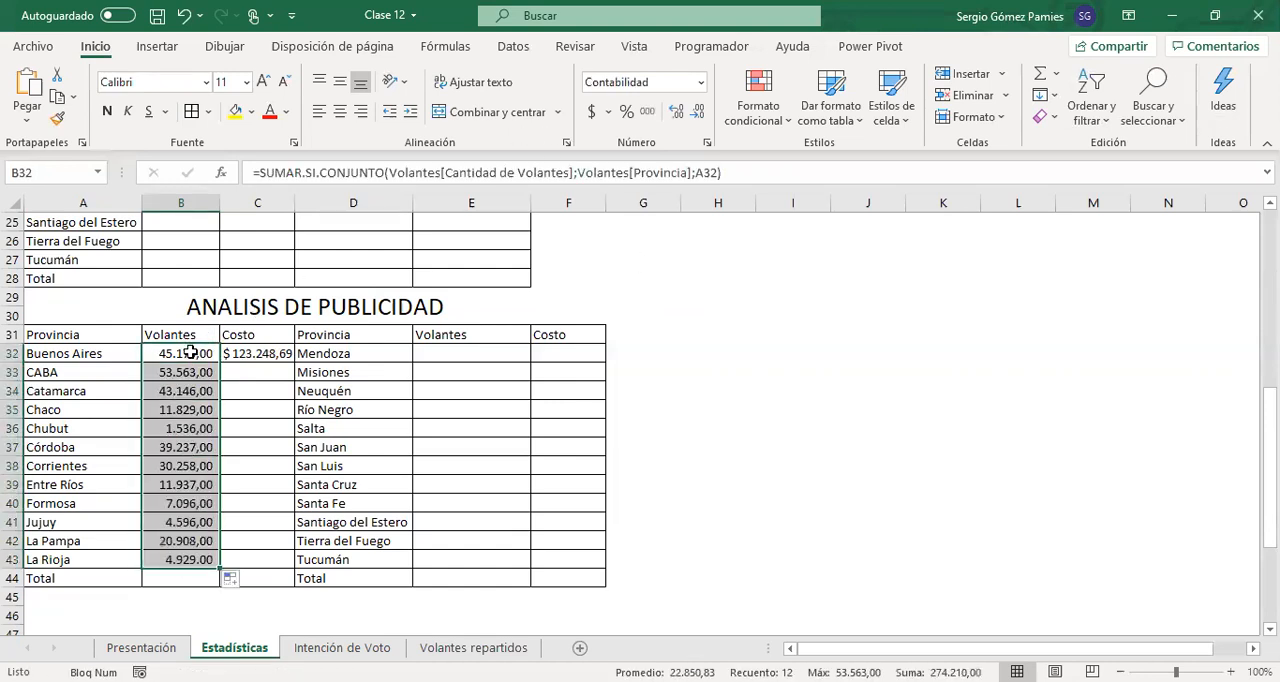
left_click(182, 555)
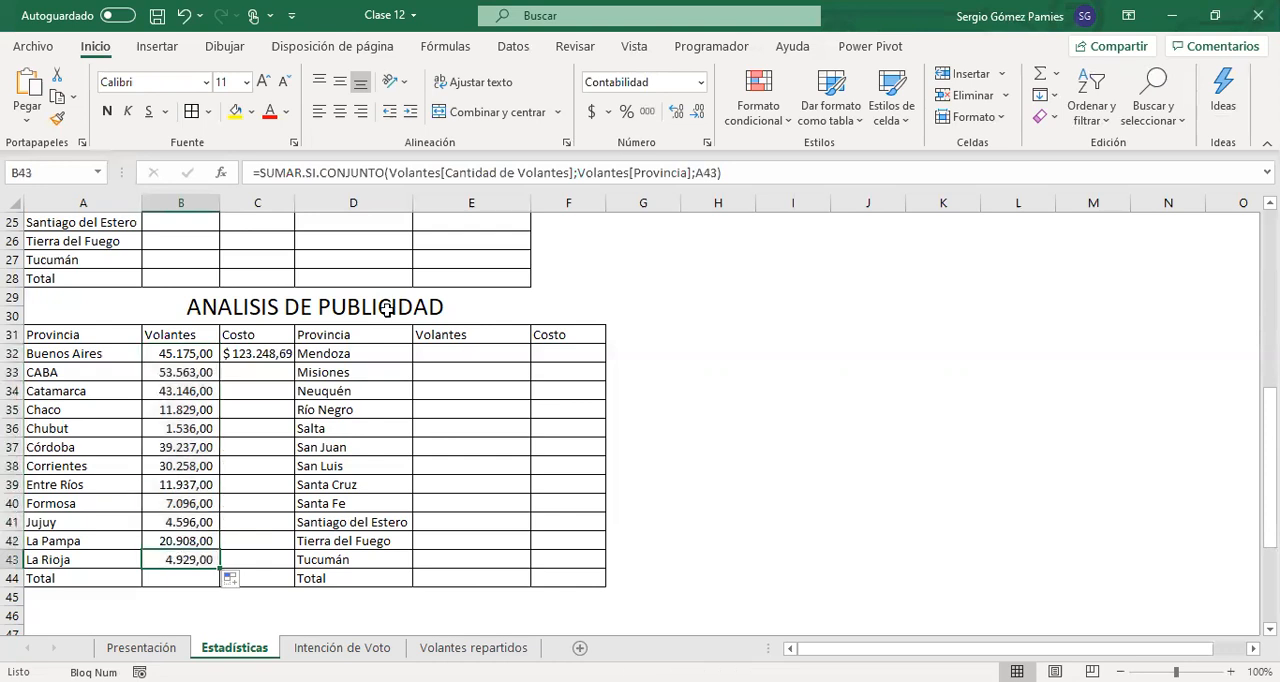
left_click(493, 167)
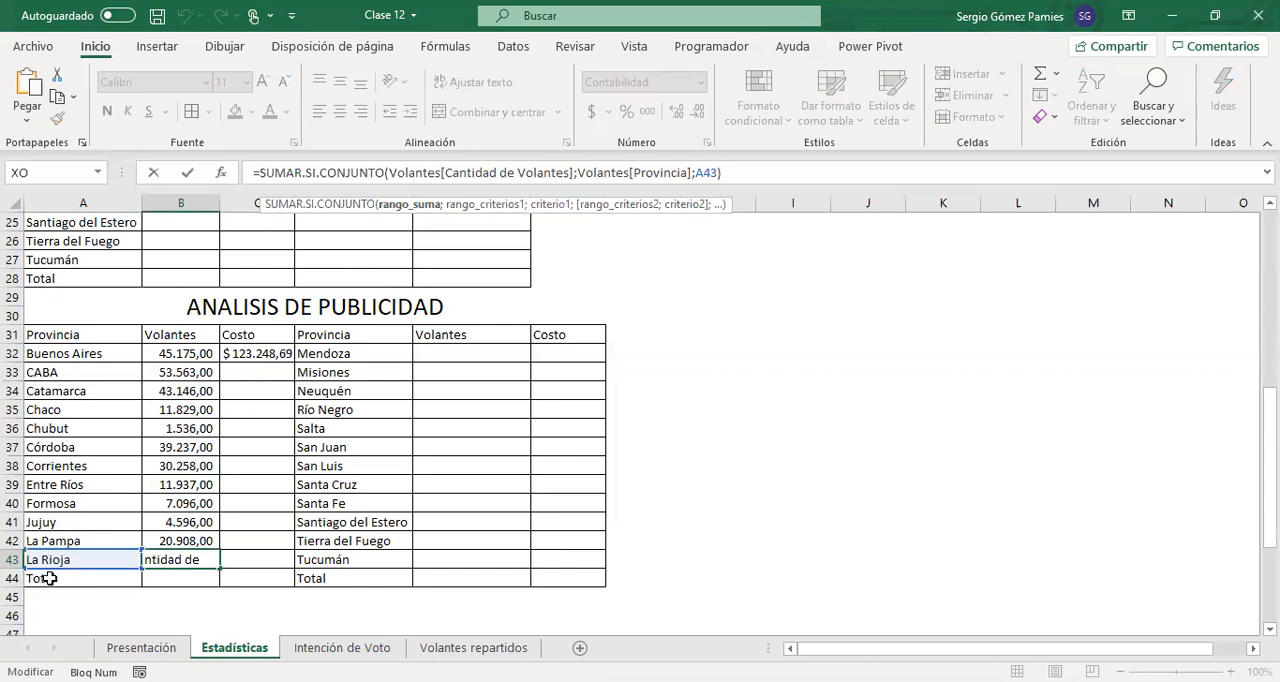
key("ctrl+Return")
Replace the text criterion in C32's formula with a reference to A32 and fill it down to C43
left_click(264, 356)
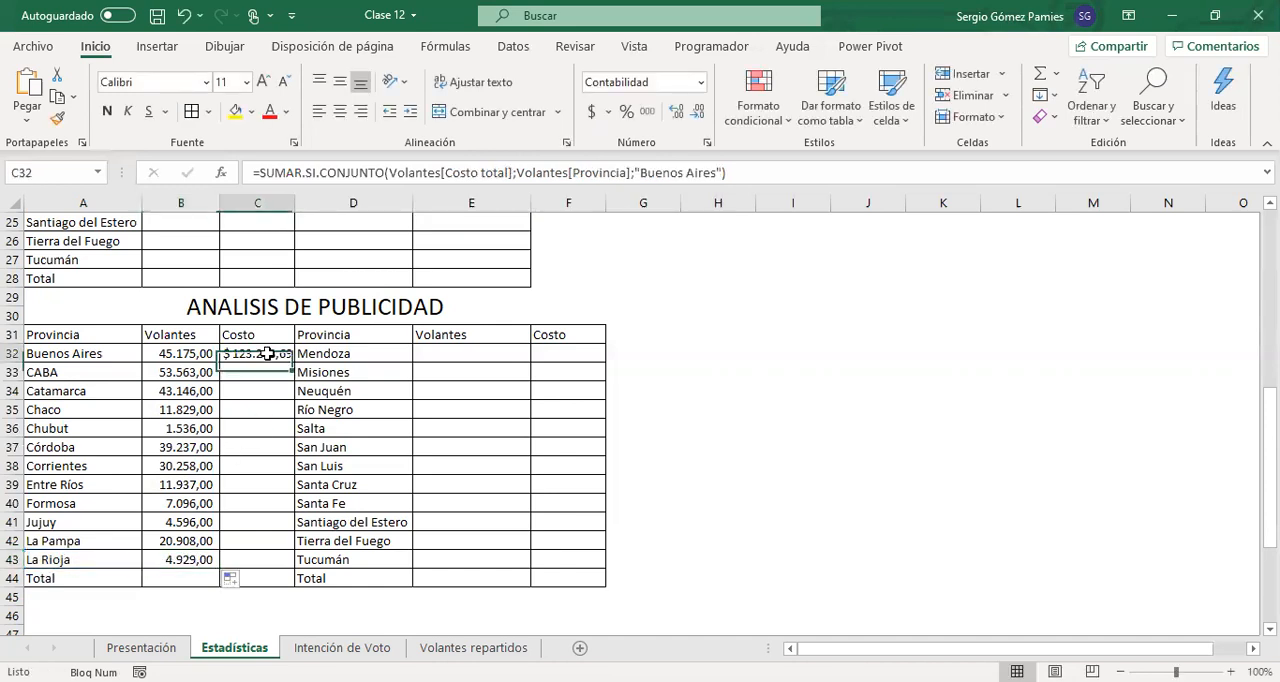
left_click(723, 175)
key("BackSpace")
key("BackSpace")
key("BackSpace")
key("BackSpace")
key("BackSpace")
key("BackSpace")
key("BackSpace")
key("BackSpace")
key("BackSpace")
key("BackSpace")
key("BackSpace")
key("BackSpace")
key("BackSpace")
key("BackSpace")
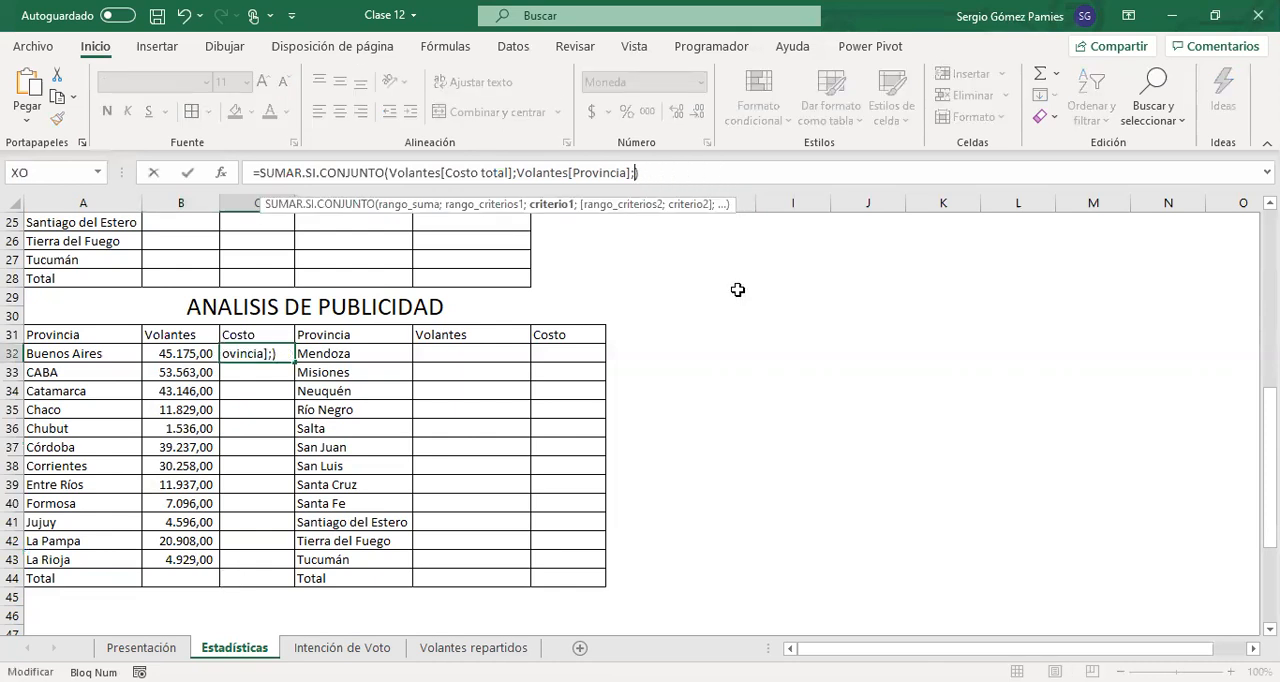
left_click(76, 353)
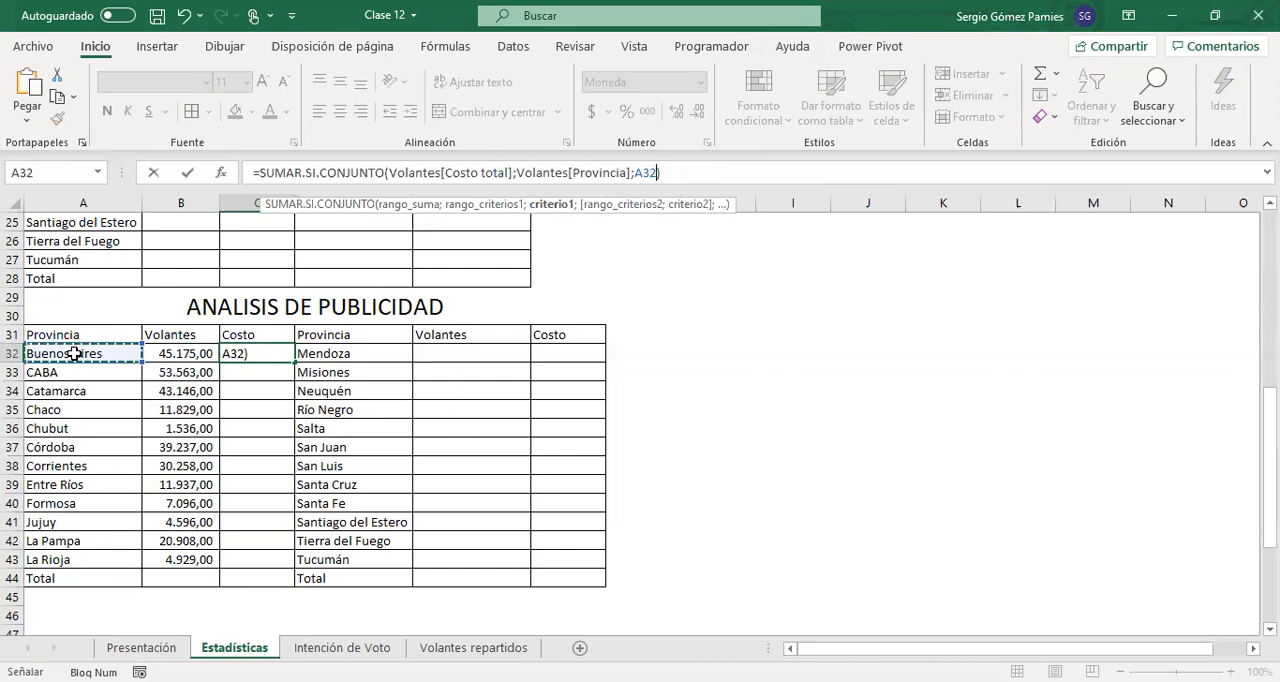
key("Return")
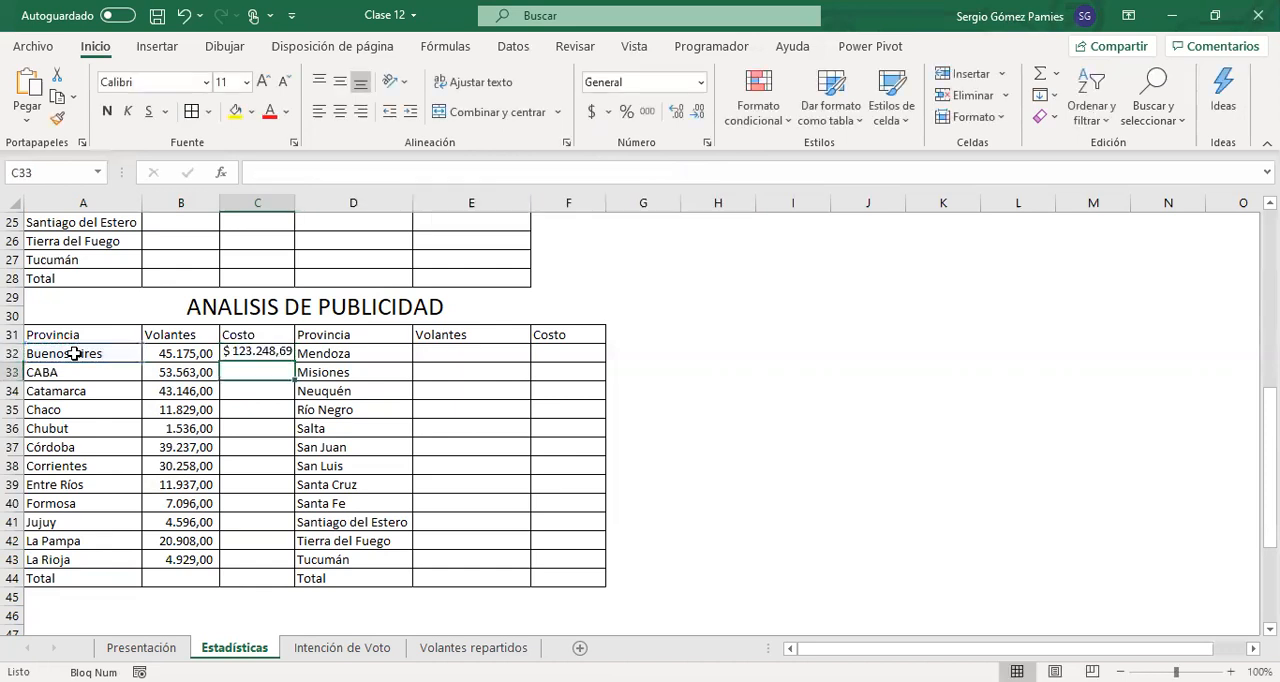
left_click(277, 354)
left_click_drag(293, 363, 289, 563)
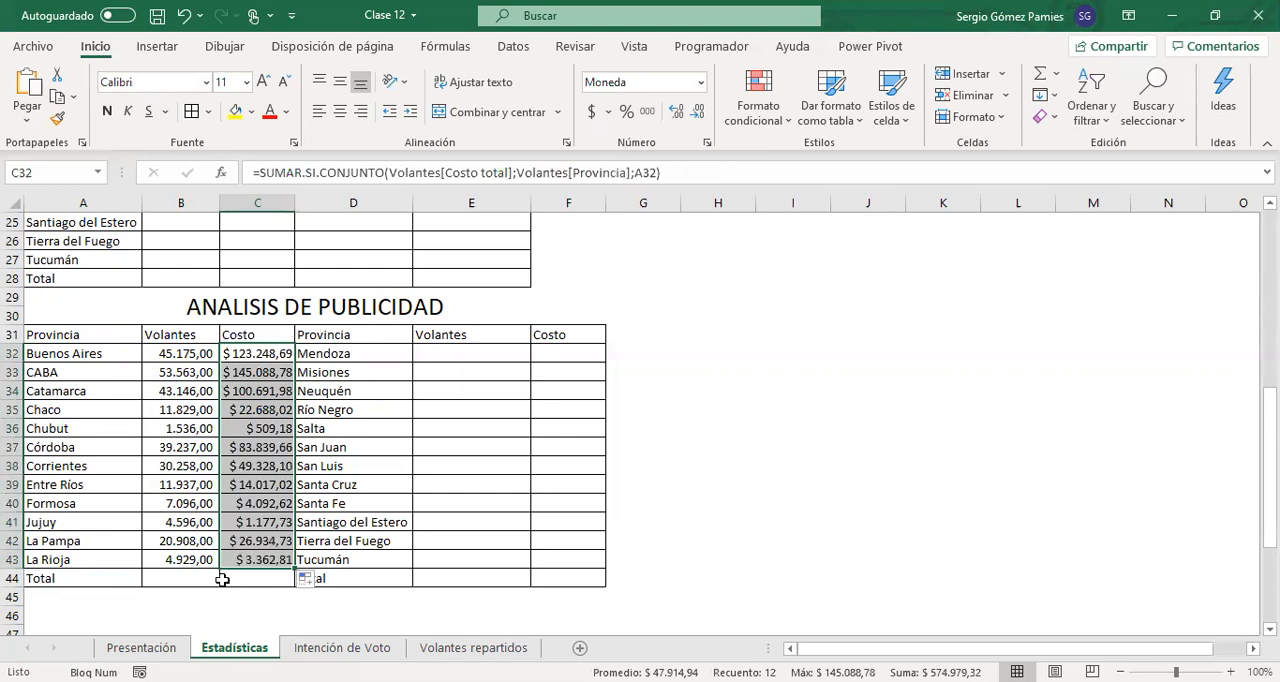
Copy the flyer and cost formulas in B32:C43 to the second province block starting at E32
left_click_drag(205, 354, 248, 561)
key("ctrl+c")
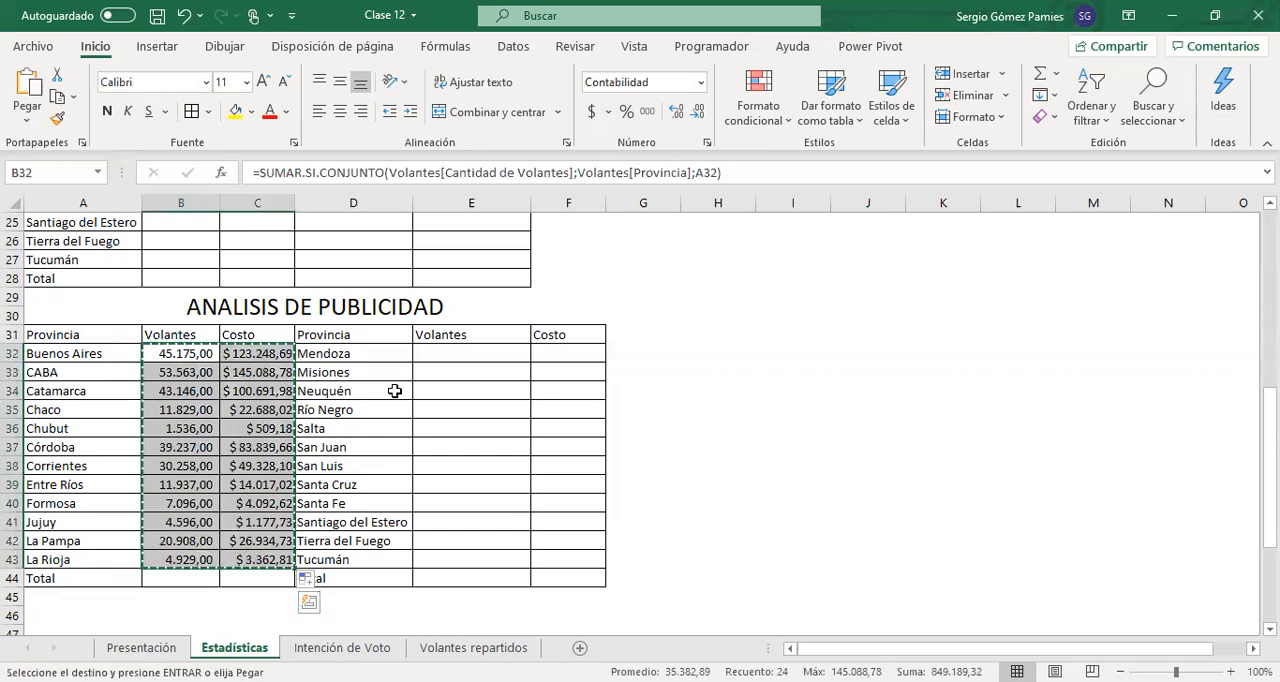
left_click(438, 355)
key("ctrl+v")
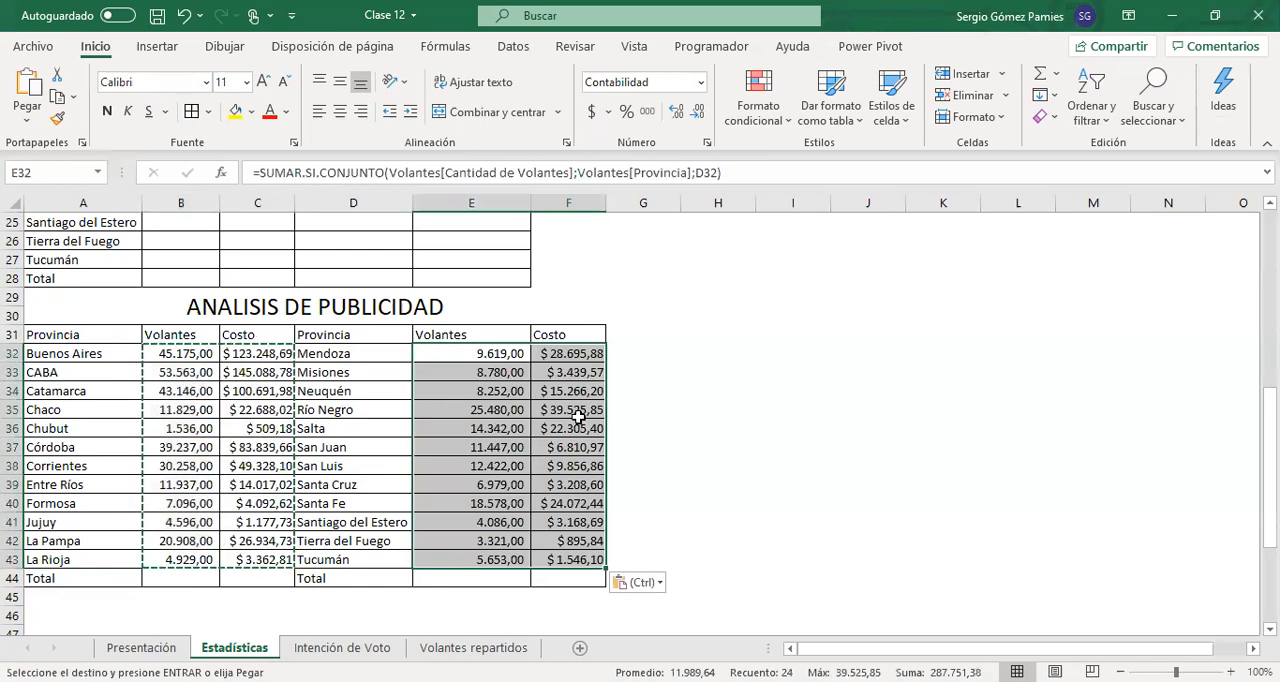
Compare the Volantes table references in the SUMAR.SI.CONJUNTO formulas of B32 and E32, leaving both formulas unedited
left_click(478, 356)
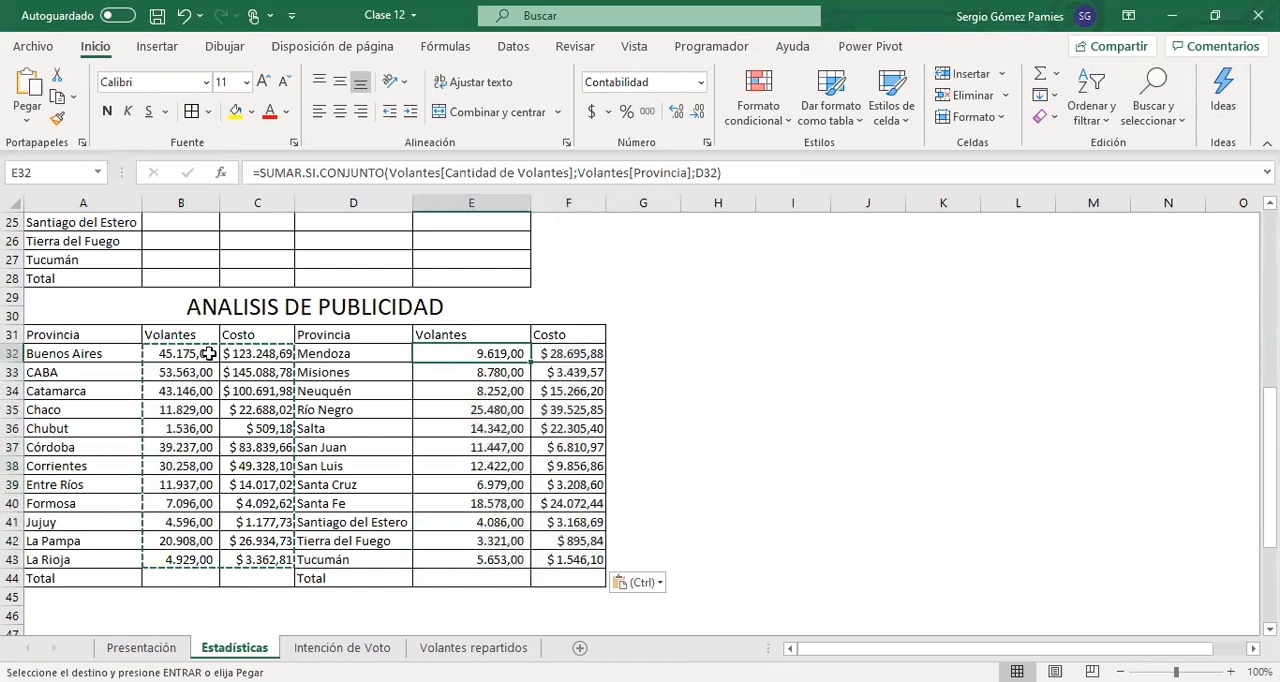
left_click(175, 356)
left_click_drag(441, 173, 565, 173)
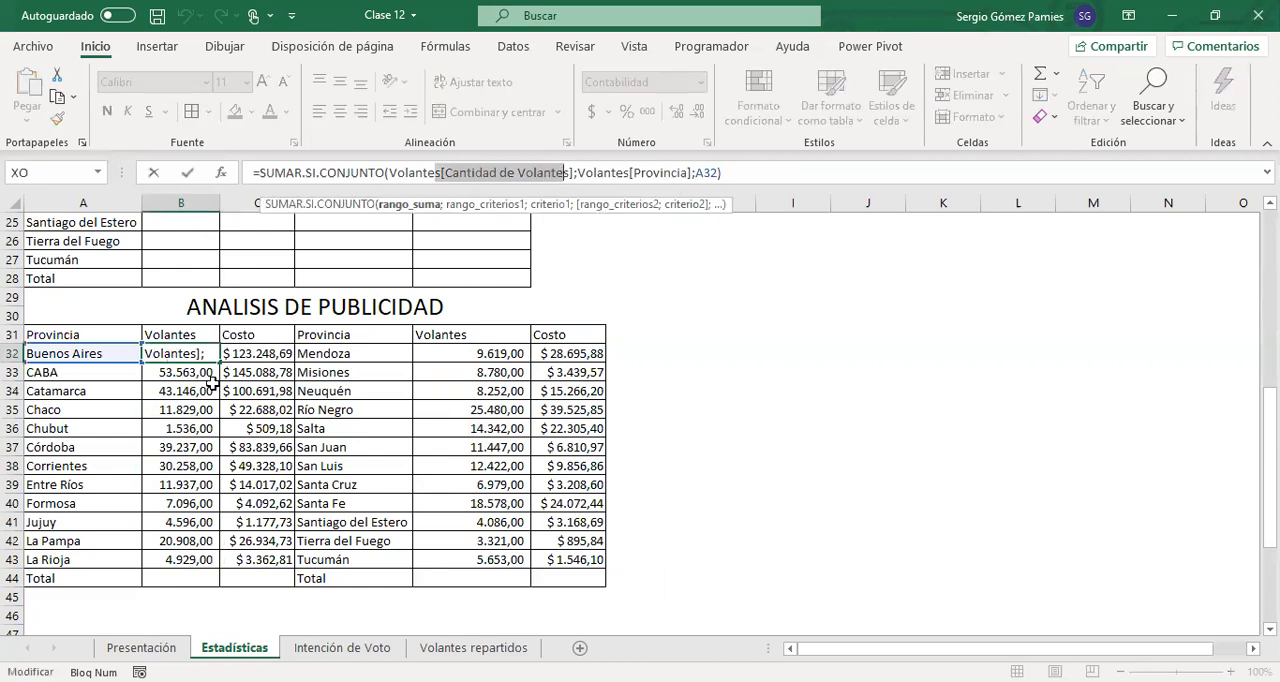
key("Escape")
mouse_move(220, 364)
left_mouse_down()
mouse_move(288, 365)
mouse_move(218, 361)
left_mouse_up()
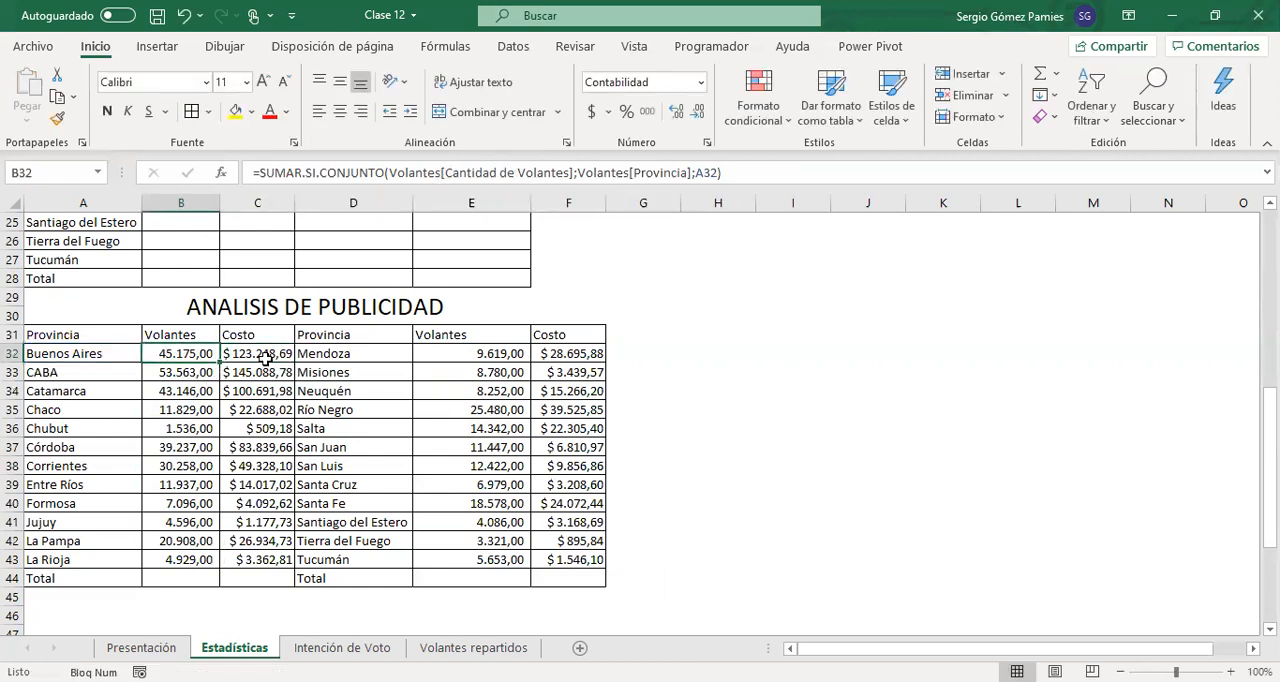
left_click(486, 353)
left_click_drag(447, 172, 563, 172)
left_click_drag(641, 172, 699, 173)
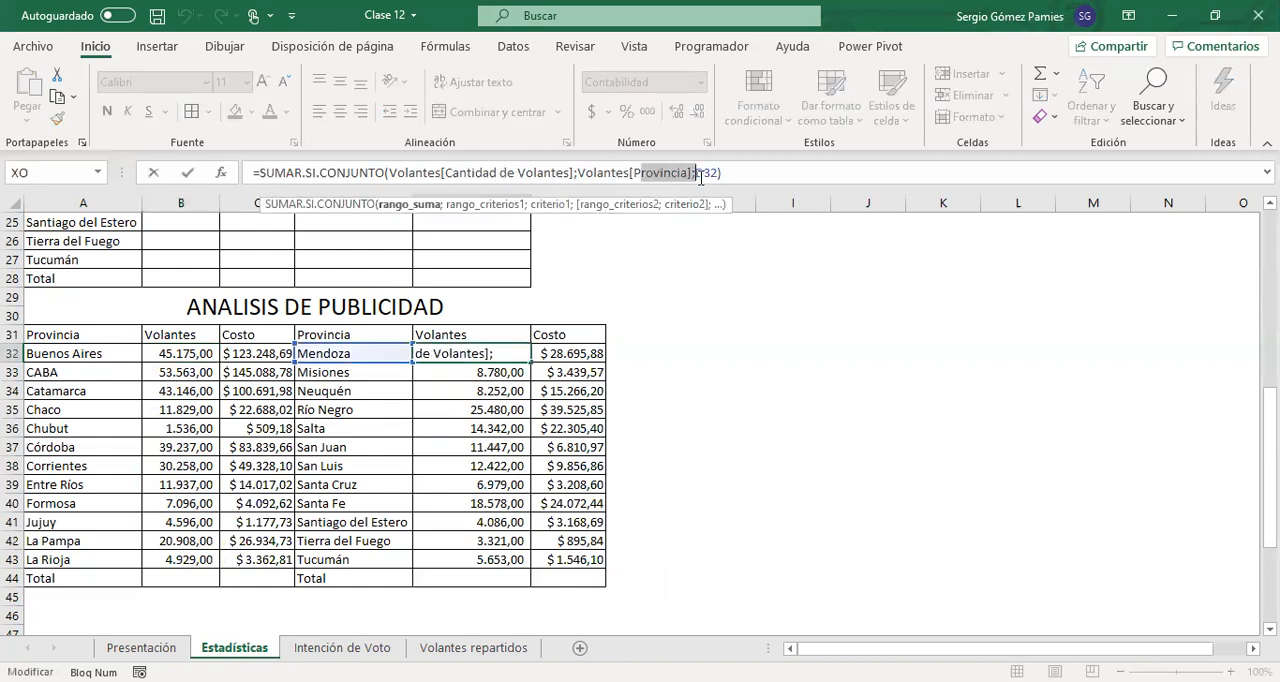
key("Escape")
Check which province cell serves as the criterion in the E32 formula and in the B32 formula
left_click_drag(365, 353, 360, 387)
left_click(369, 352)
left_click(450, 355)
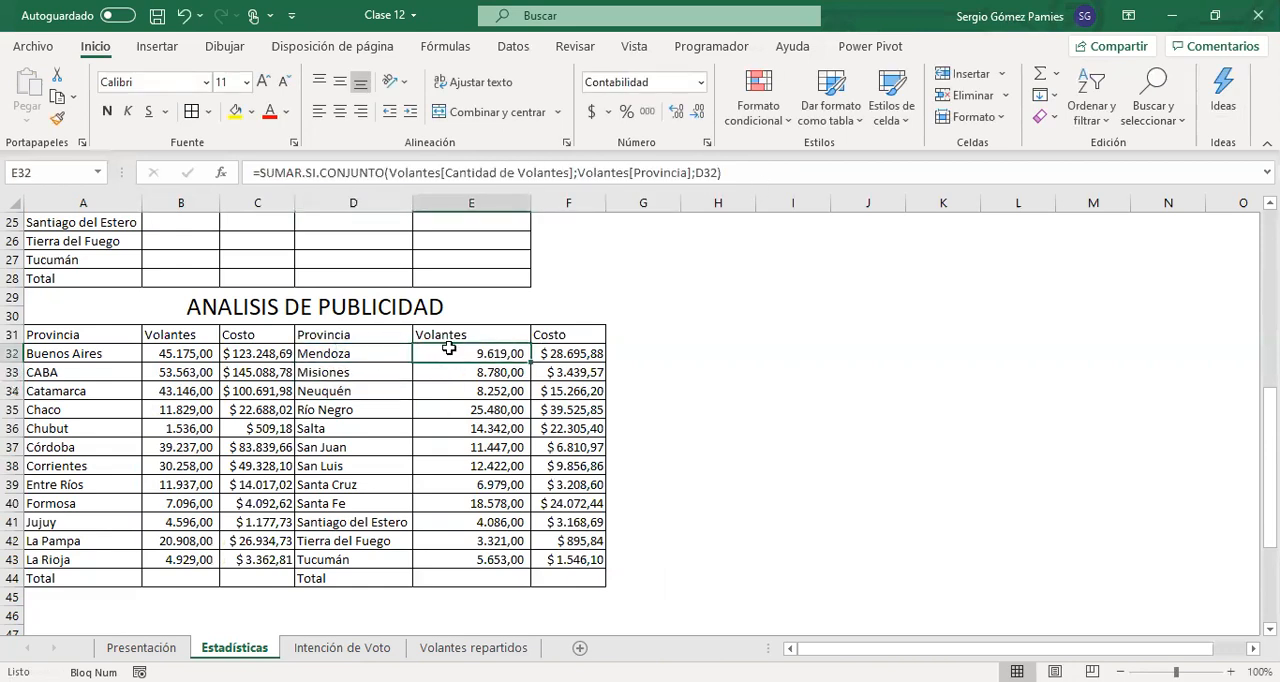
left_click(713, 174)
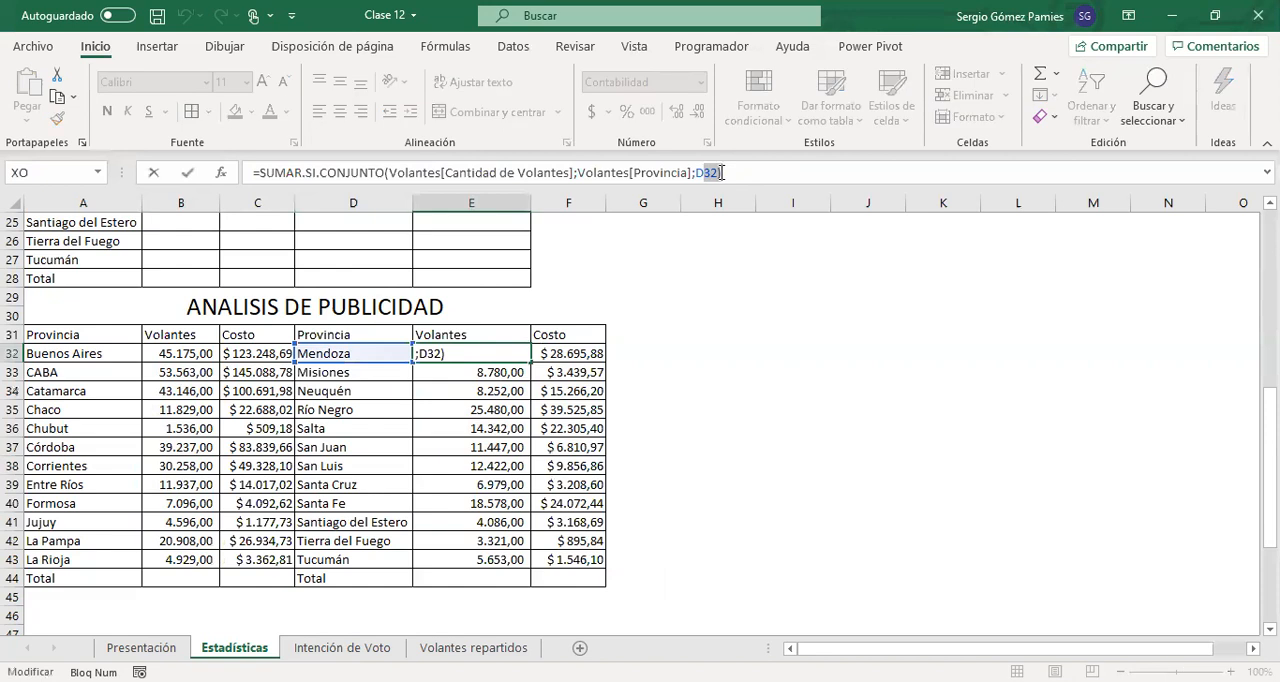
key("Escape")
left_click(162, 353)
left_click(688, 173)
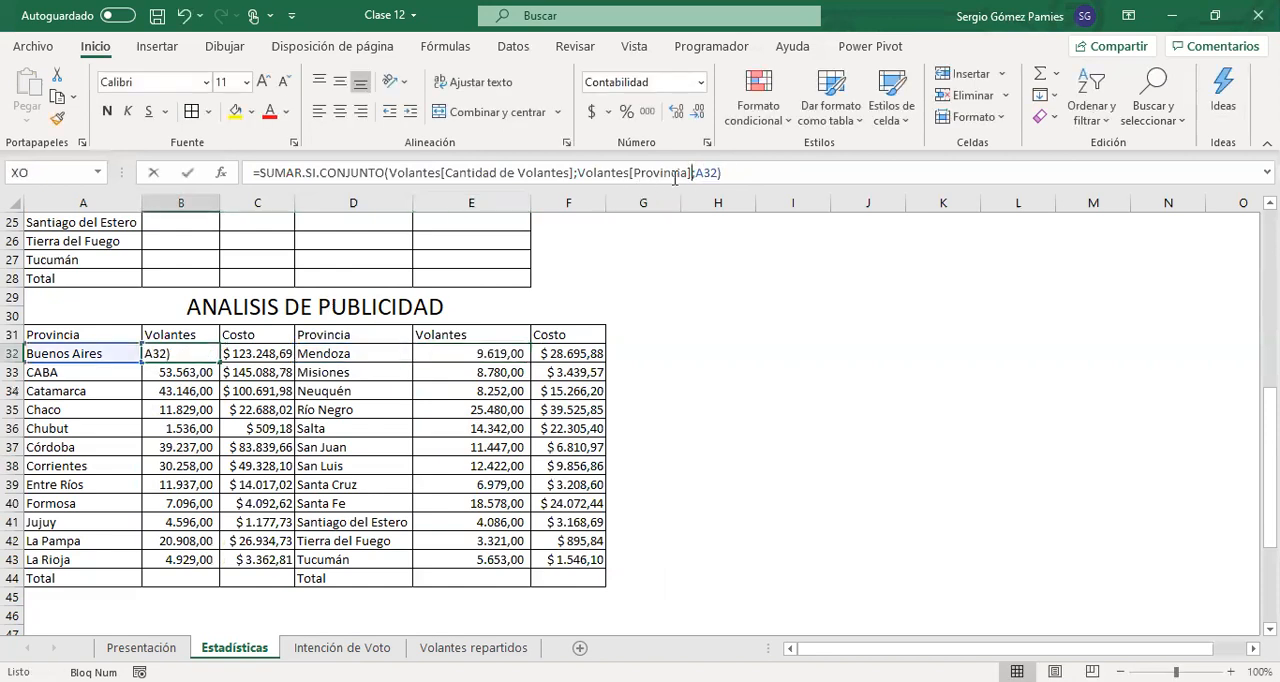
key("Escape")
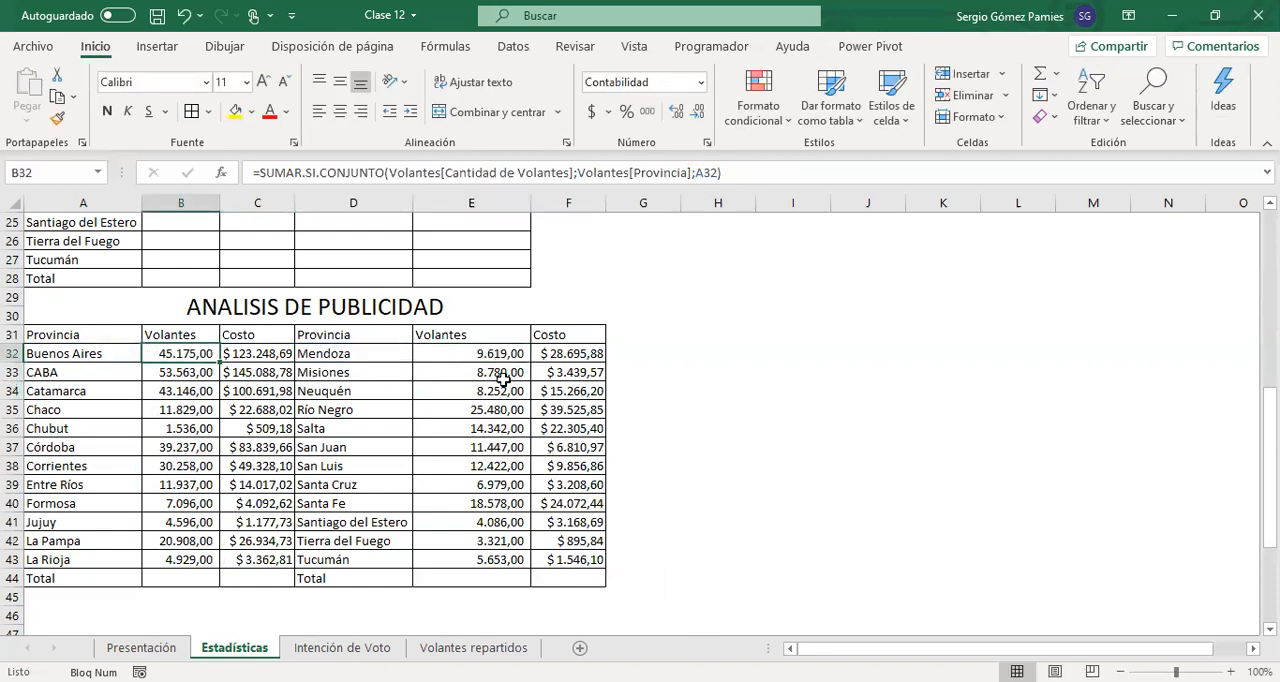
Remove both decimal places from the flyer counts in E32:E43 and B32:B43
left_click_drag(471, 358, 463, 561)
left_click(697, 111)
left_click(697, 111)
left_click_drag(196, 353, 200, 562)
left_click(697, 111)
left_click(697, 111)
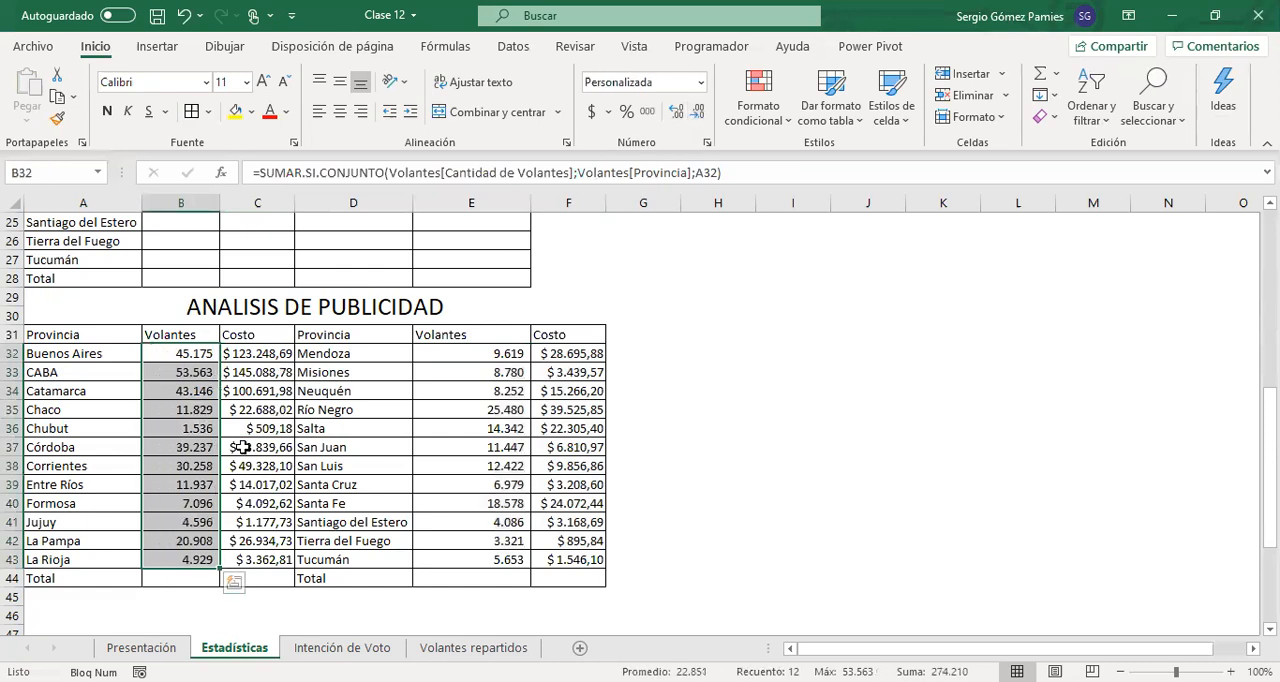
Select the whole ANALISIS DE PUBLICIDAD table, A31:F44, from its headers through the Total row
left_click_drag(60, 336, 546, 575)
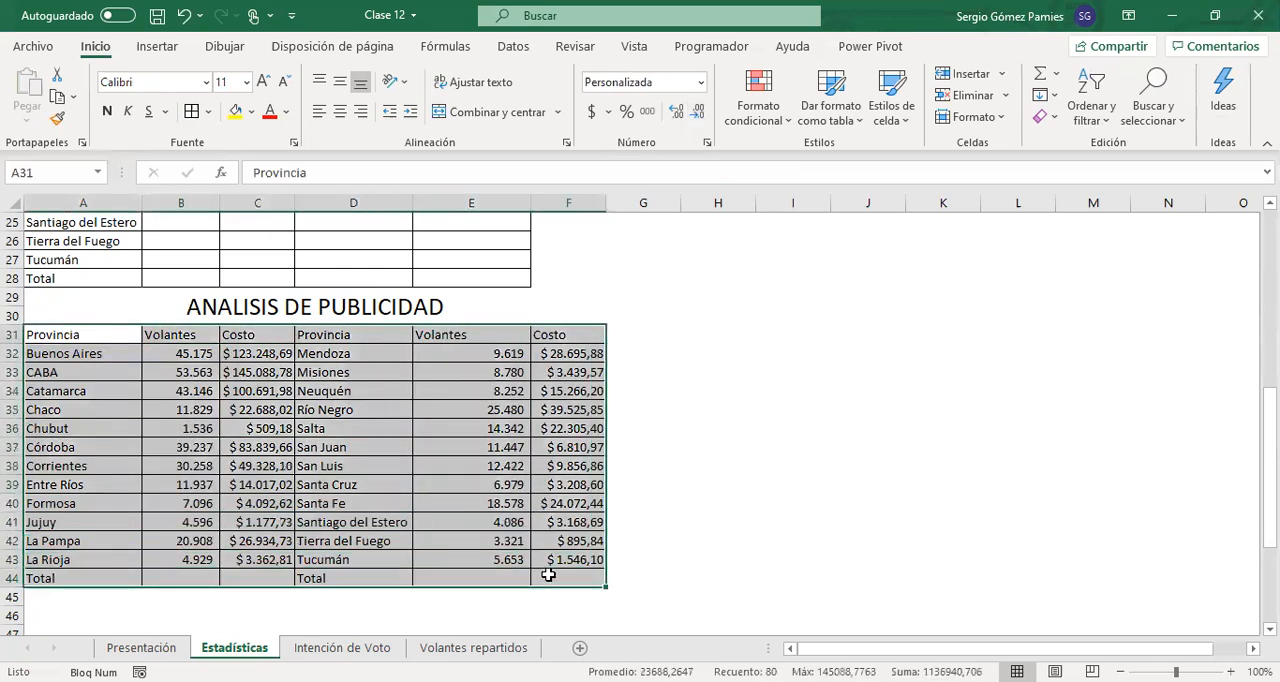
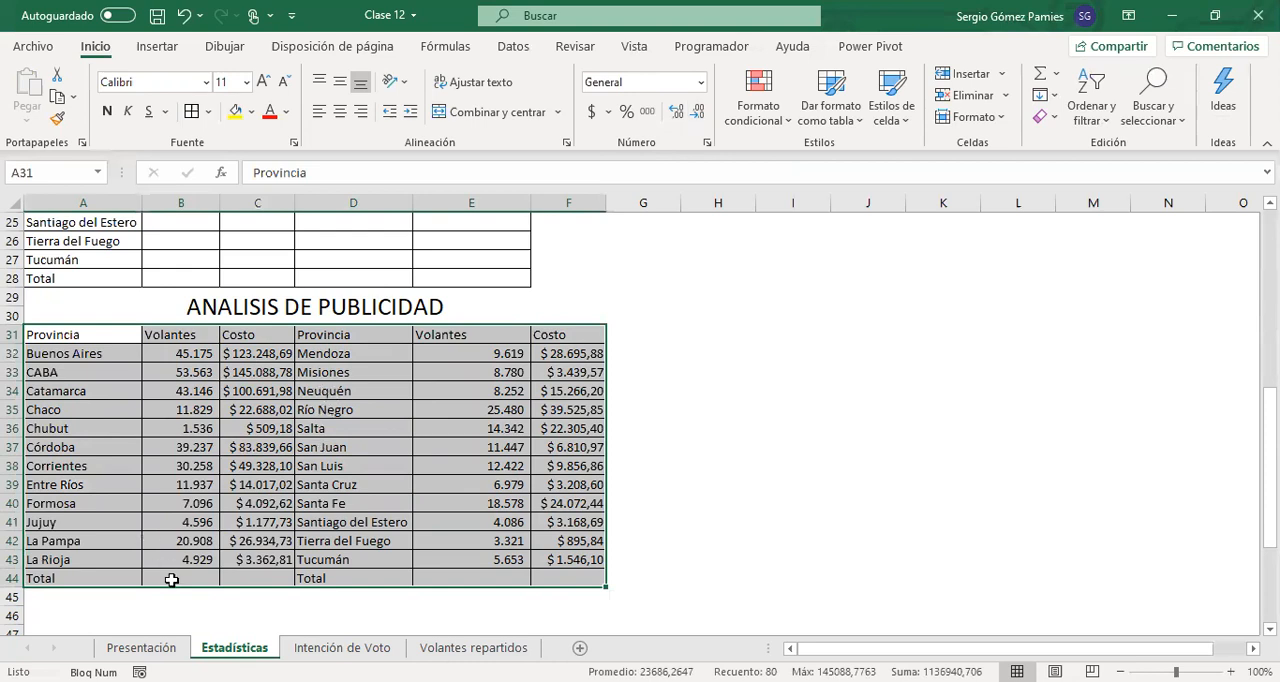
In the Volantes repartidos sheet, enter the label CONTAR.SI.CONJUNTO in H8, below the SUMAR.SI.CONJUNTO argument table
left_click(199, 351)
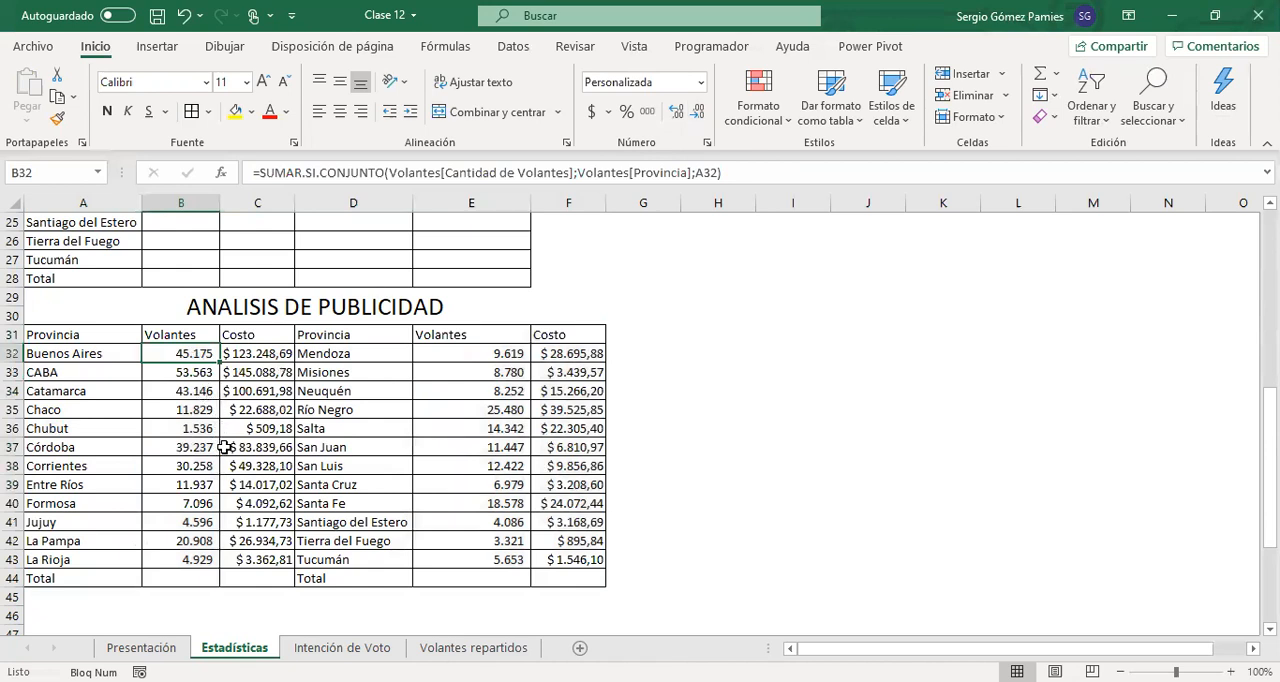
scroll(320, 470, "up", 8)
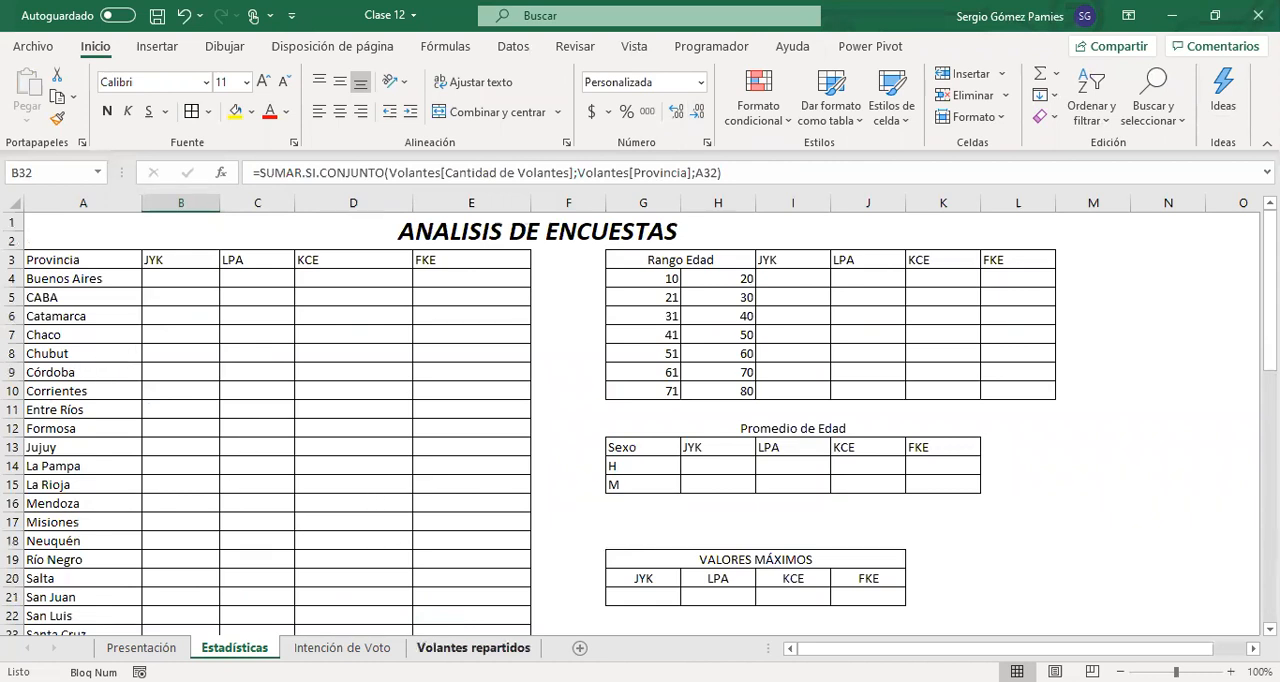
left_click(473, 648)
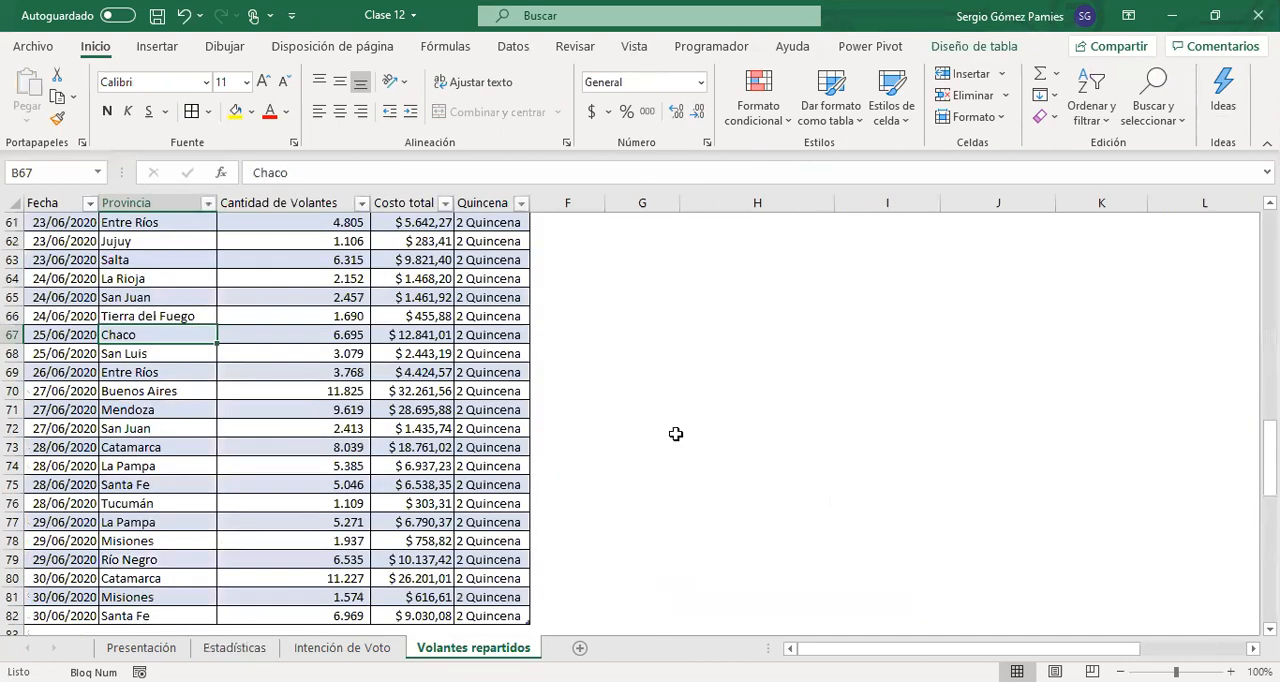
scroll(500, 520, "up", 20)
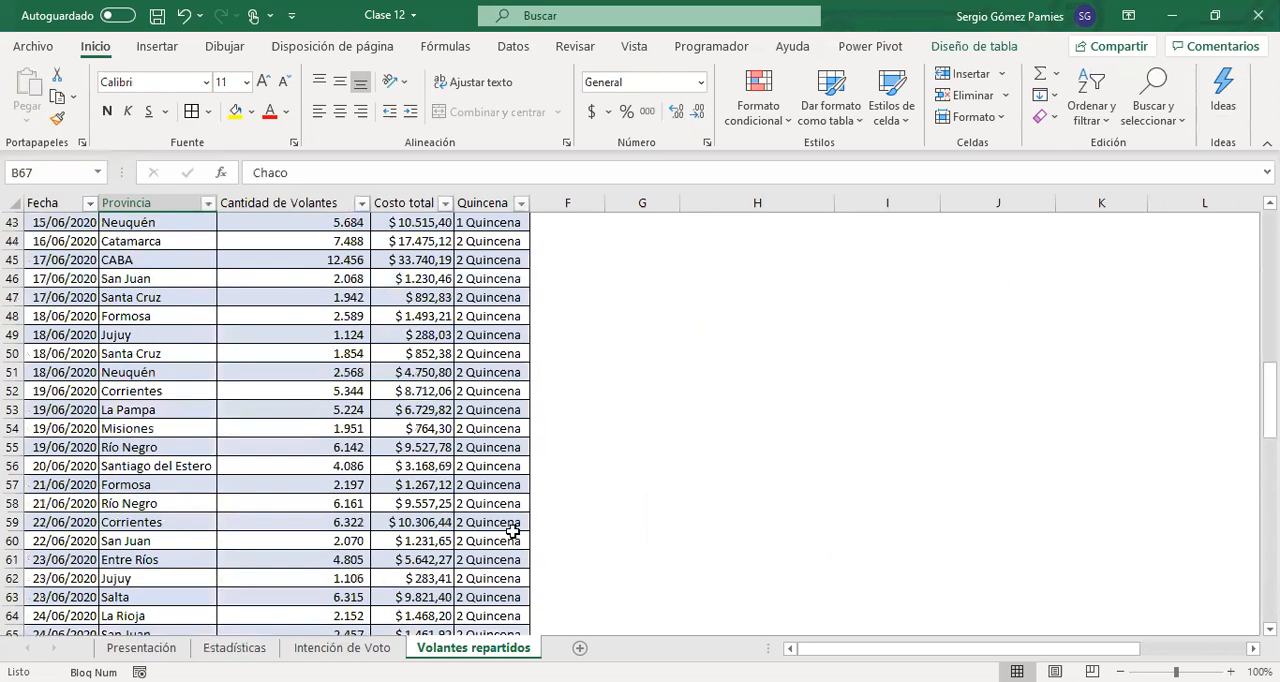
left_click(790, 398)
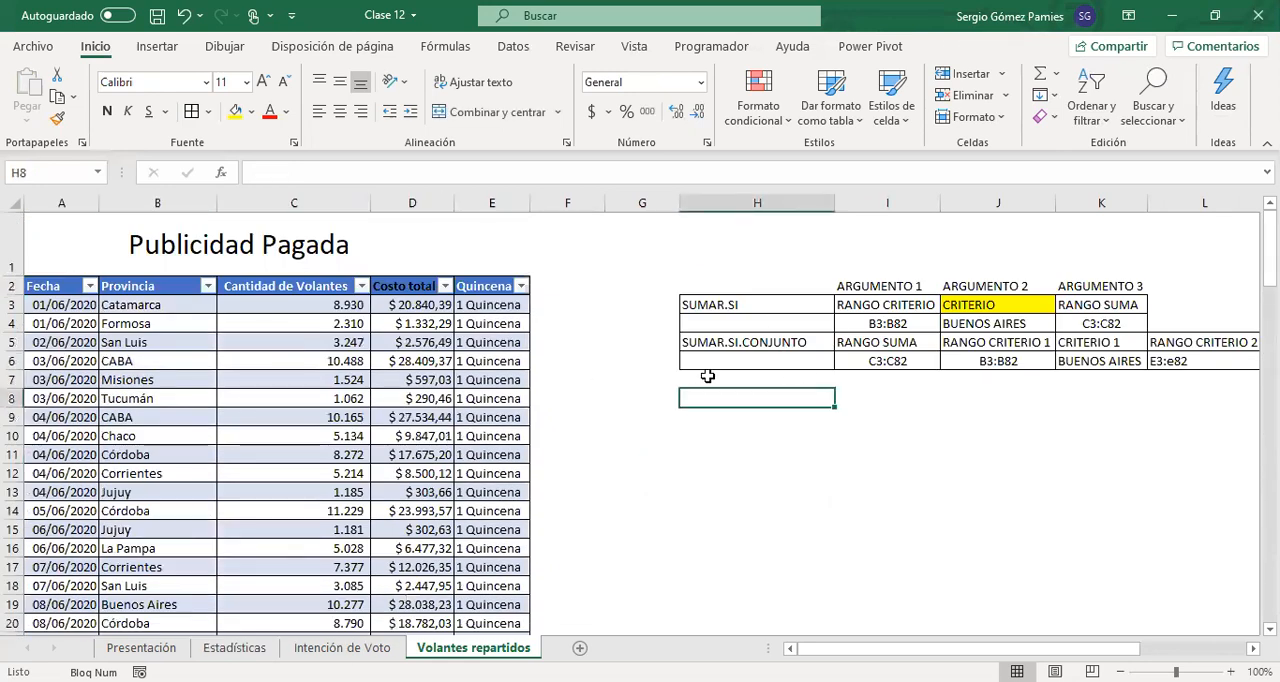
left_click_drag(757, 308, 1200, 362)
left_click(1067, 462)
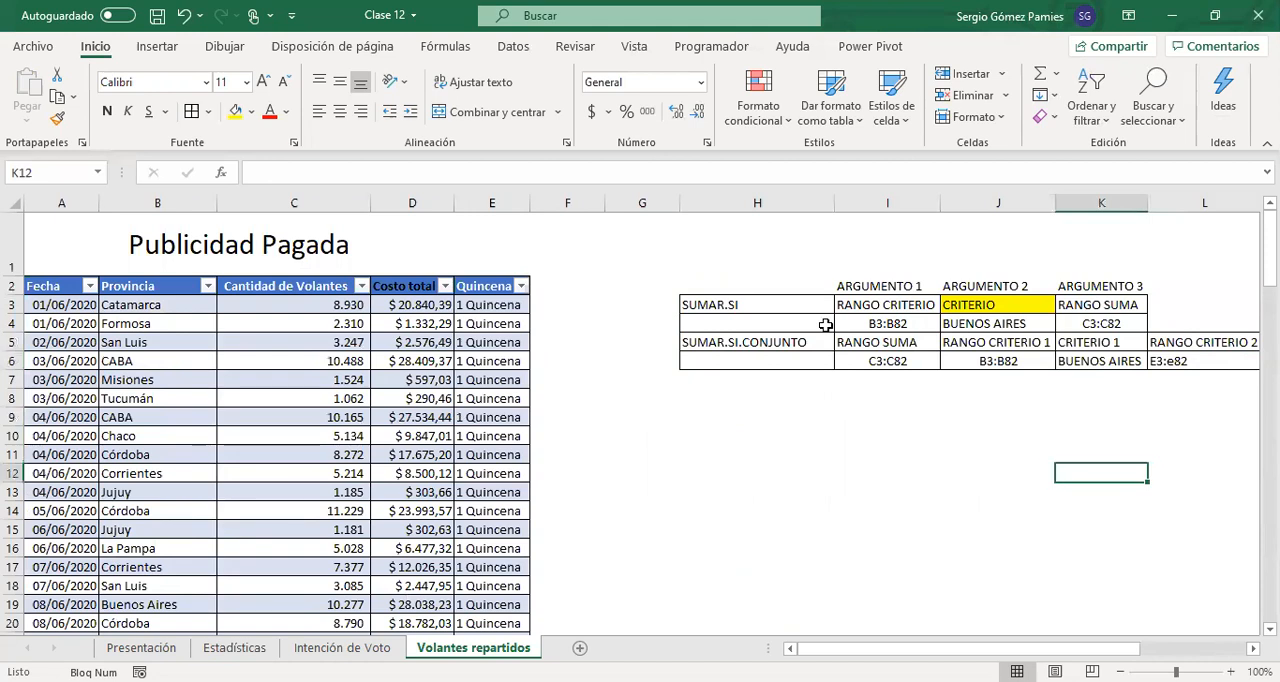
left_click(693, 404)
key("Caps_Lock")
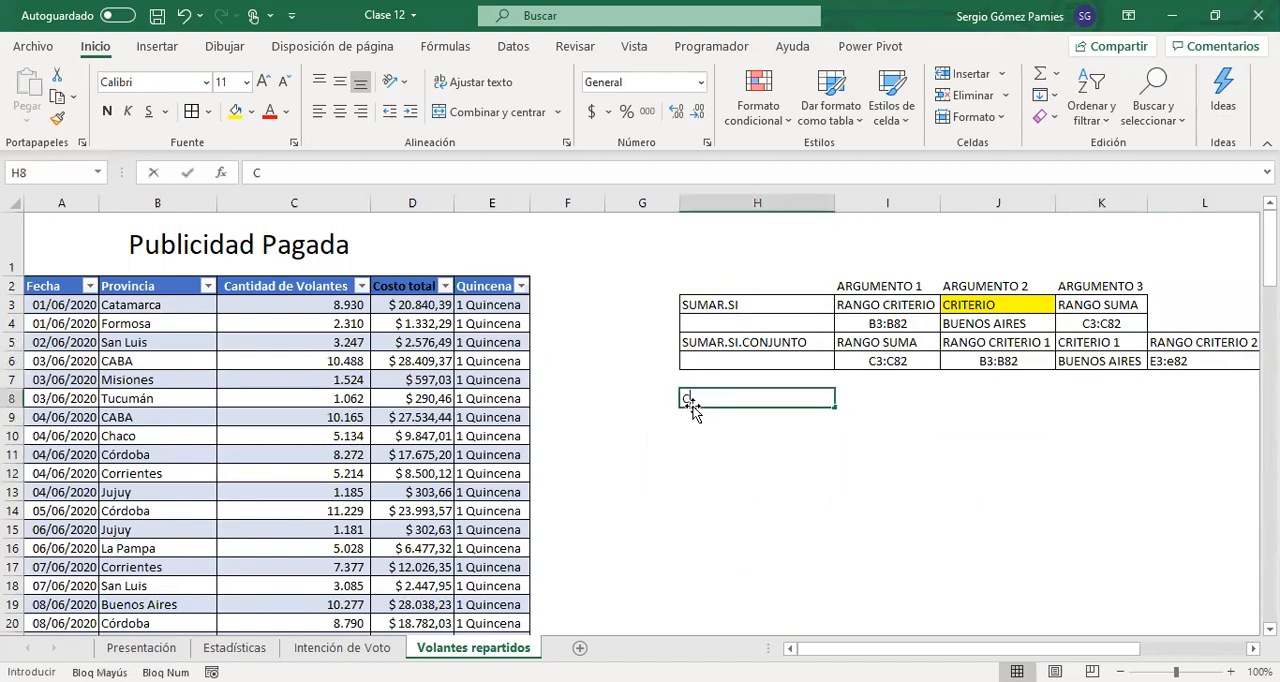
type("CONTAR.SI.CONJUNTO")
key("Return")
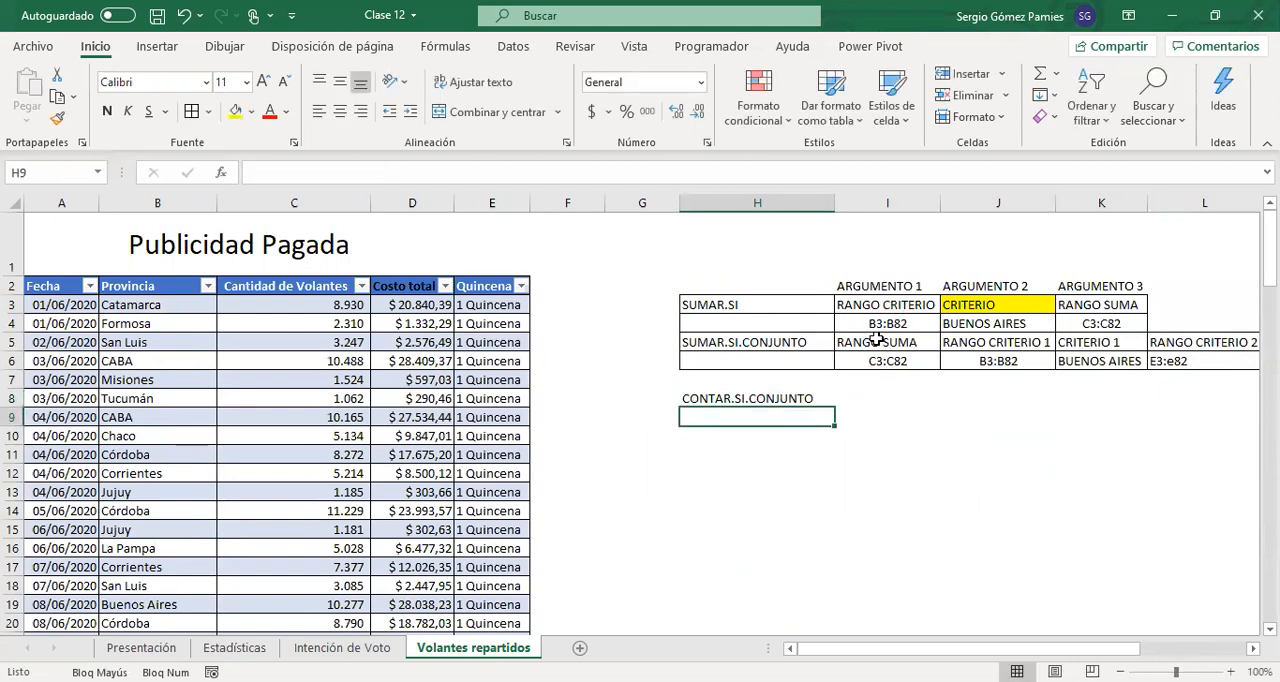
Clear the second criterion range and second criterion values from L6:M6 of the SUMAR.SI.CONJUNTO table
left_click_drag(743, 292, 1112, 326)
left_click_drag(1046, 477, 1088, 509)
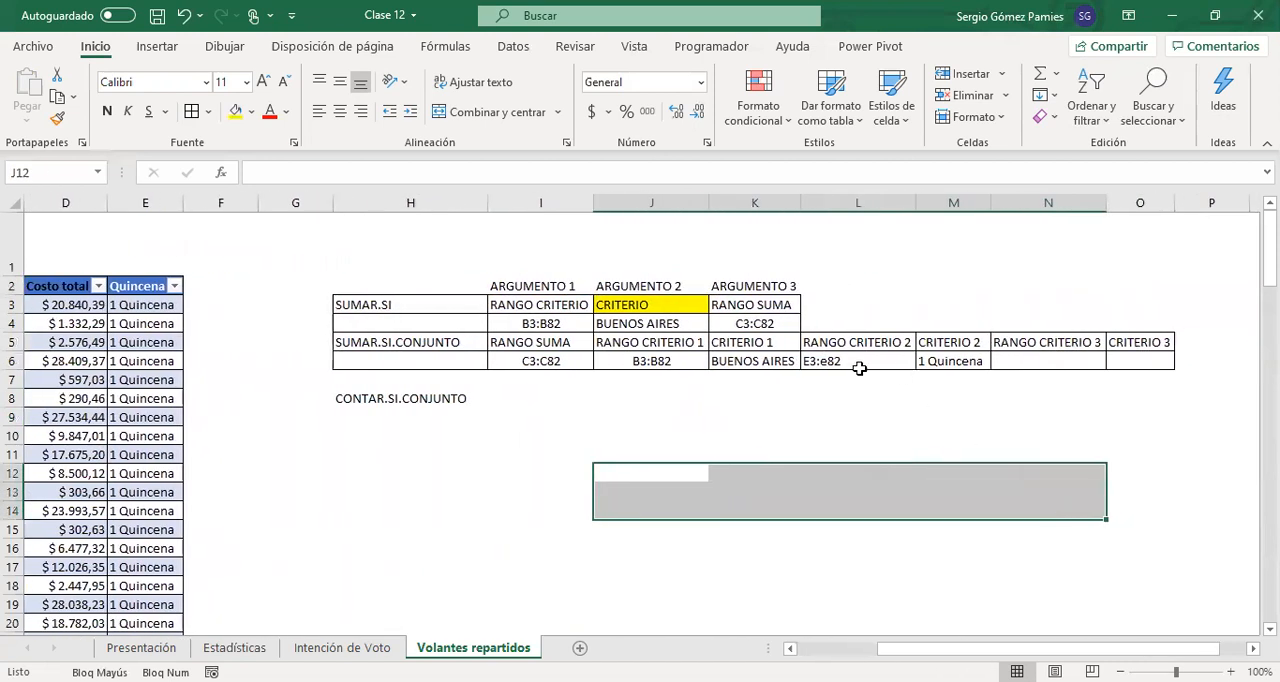
left_click_drag(833, 361, 937, 361)
key("Delete")
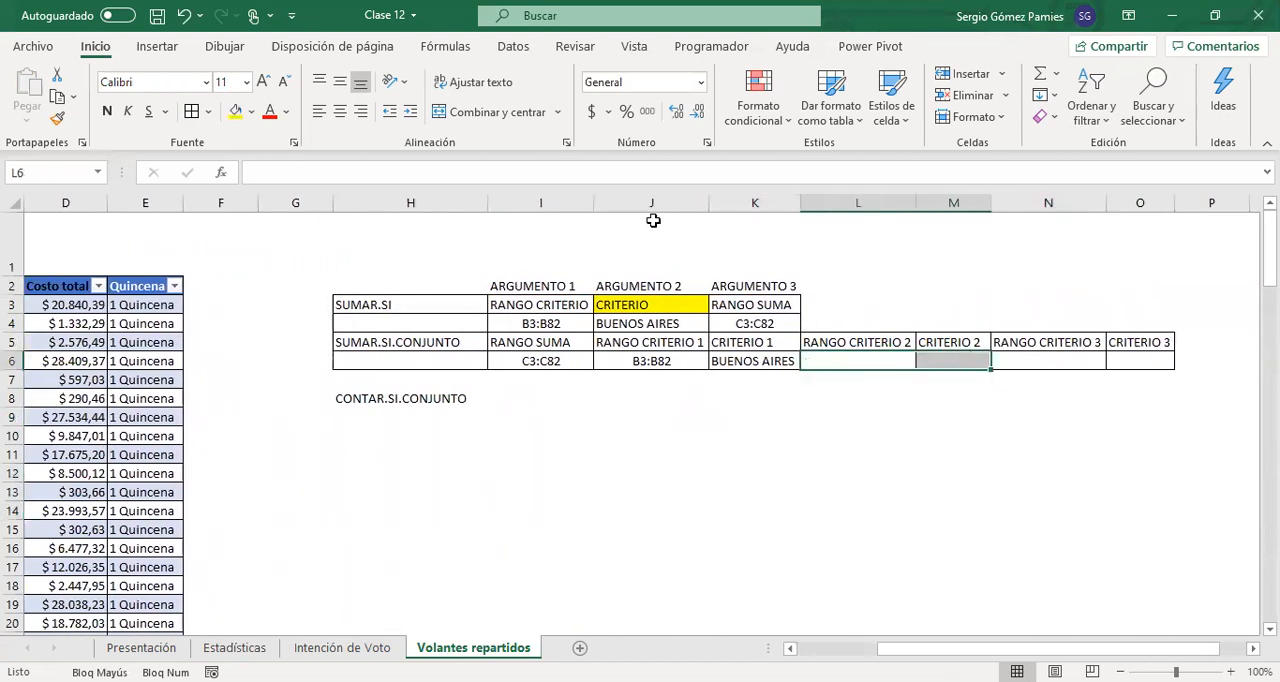
Examine the SUMAR.SI.CONJUNTO arguments, from the sum range in I5:I6 to the first criterion pair in J5:K6
left_click_drag(390, 340, 740, 350)
left_click_drag(545, 345, 545, 362)
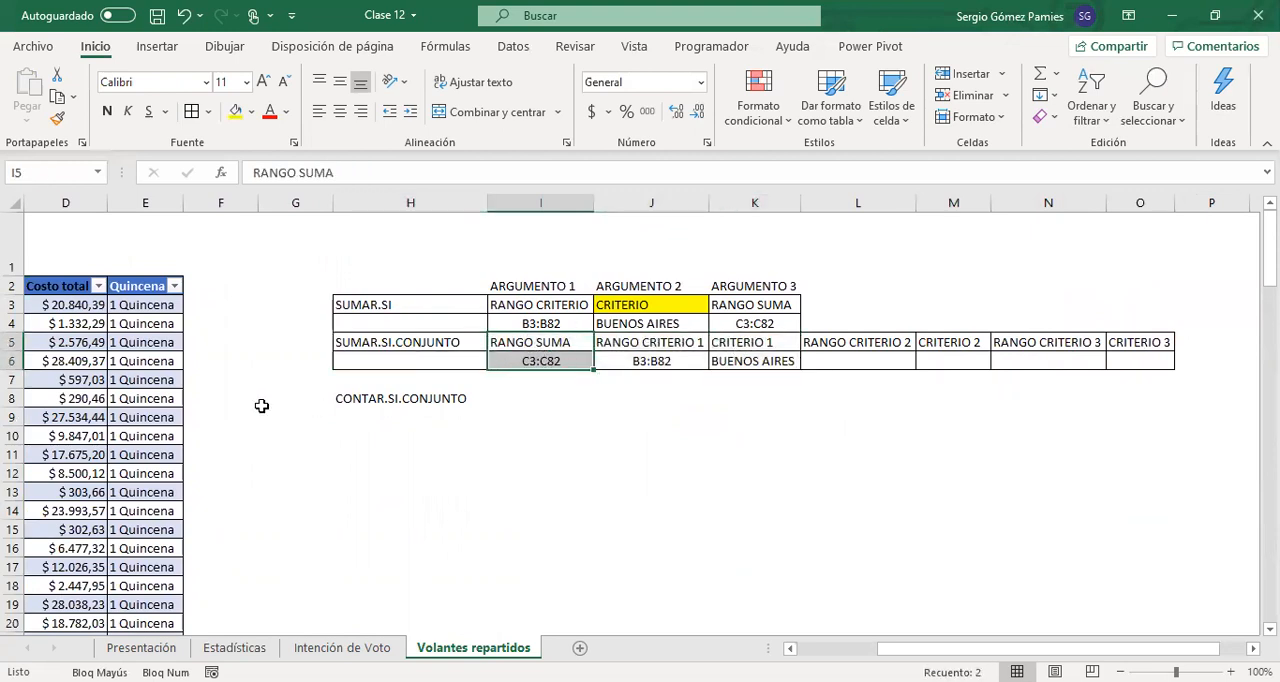
left_click_drag(590, 360, 751, 371)
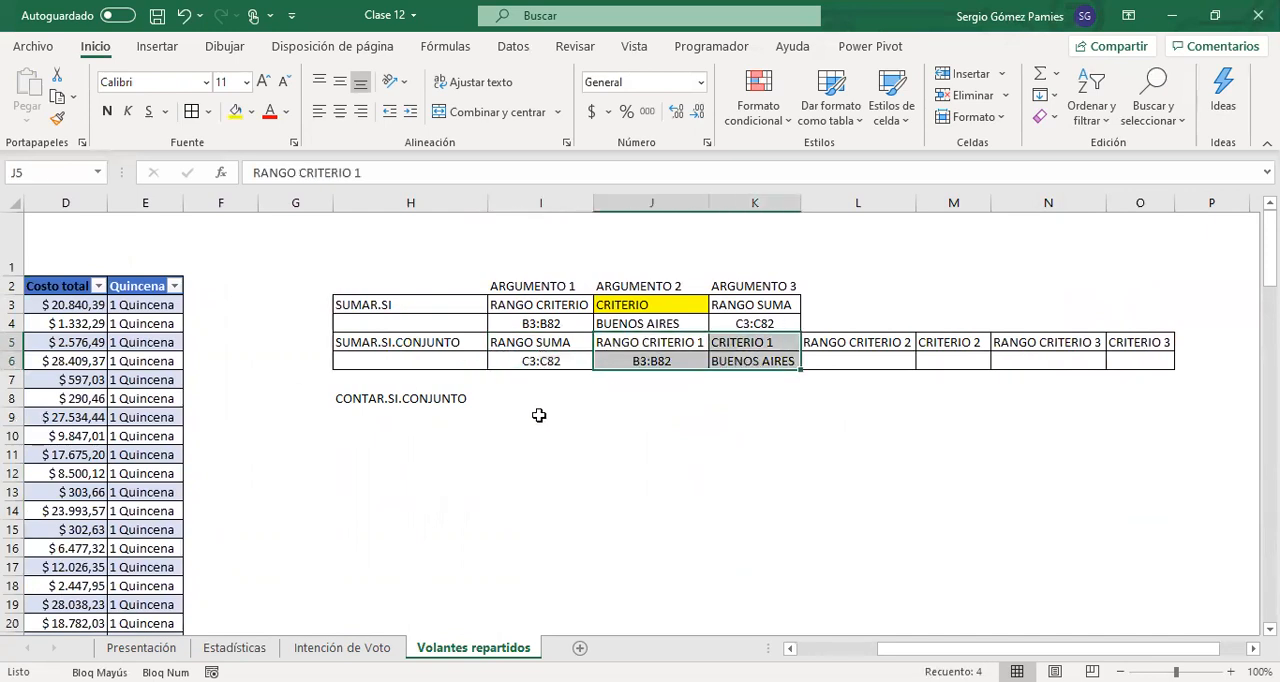
Filter the Provincia column of the flyer table to show only Buenos Aires
scroll(640, 450, "left", 3)
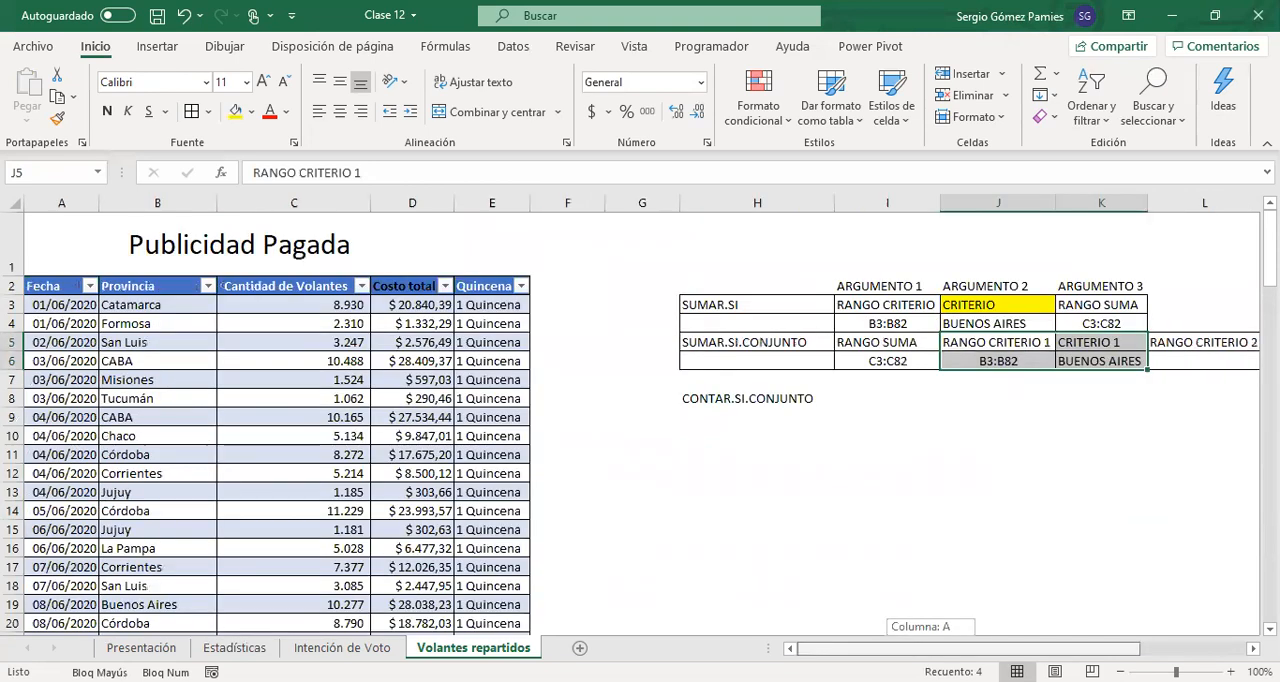
left_click(207, 287)
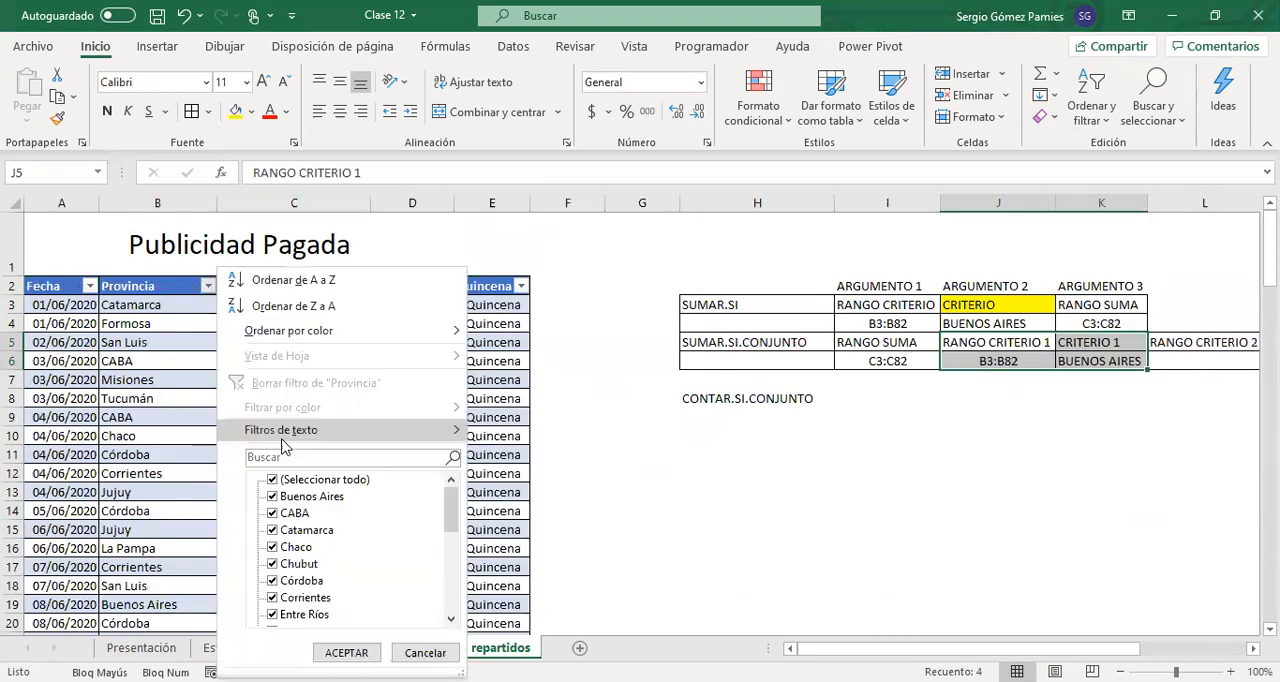
left_click(273, 480)
left_click(273, 497)
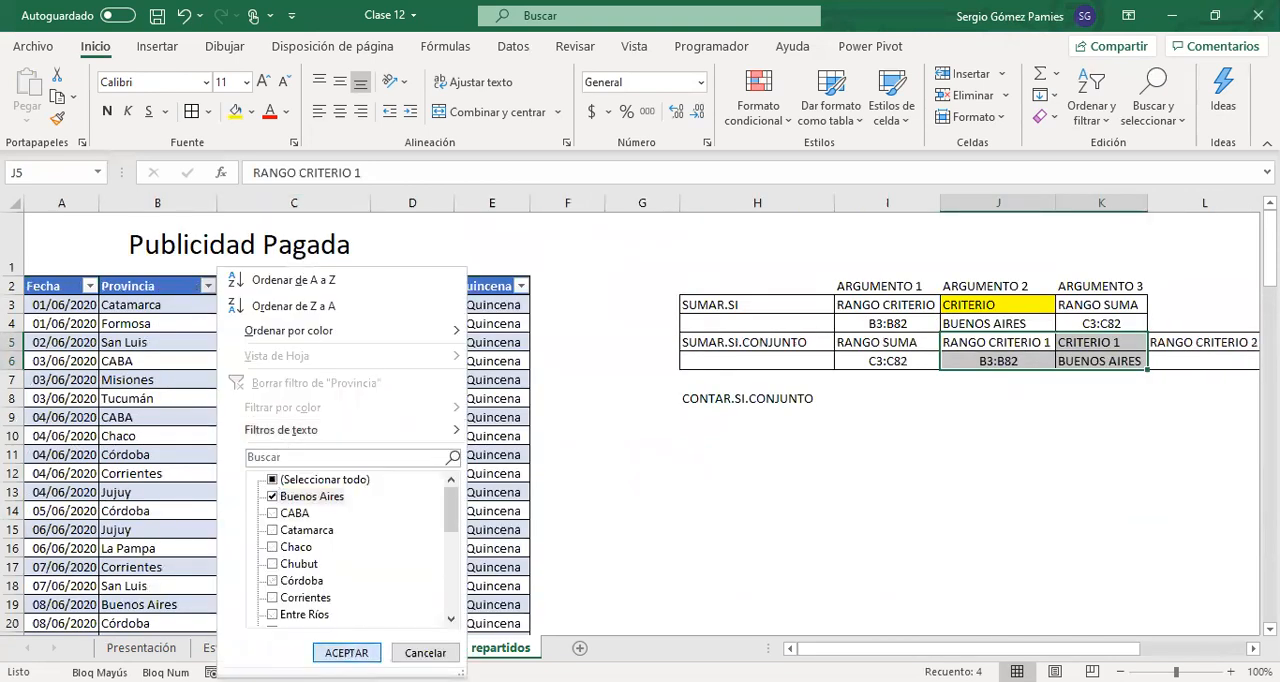
left_click(346, 652)
Compare summing the filtered rows' Cantidad de Volantes values with counting their Buenos Aires entries in Provincia
left_click_drag(337, 304, 332, 356)
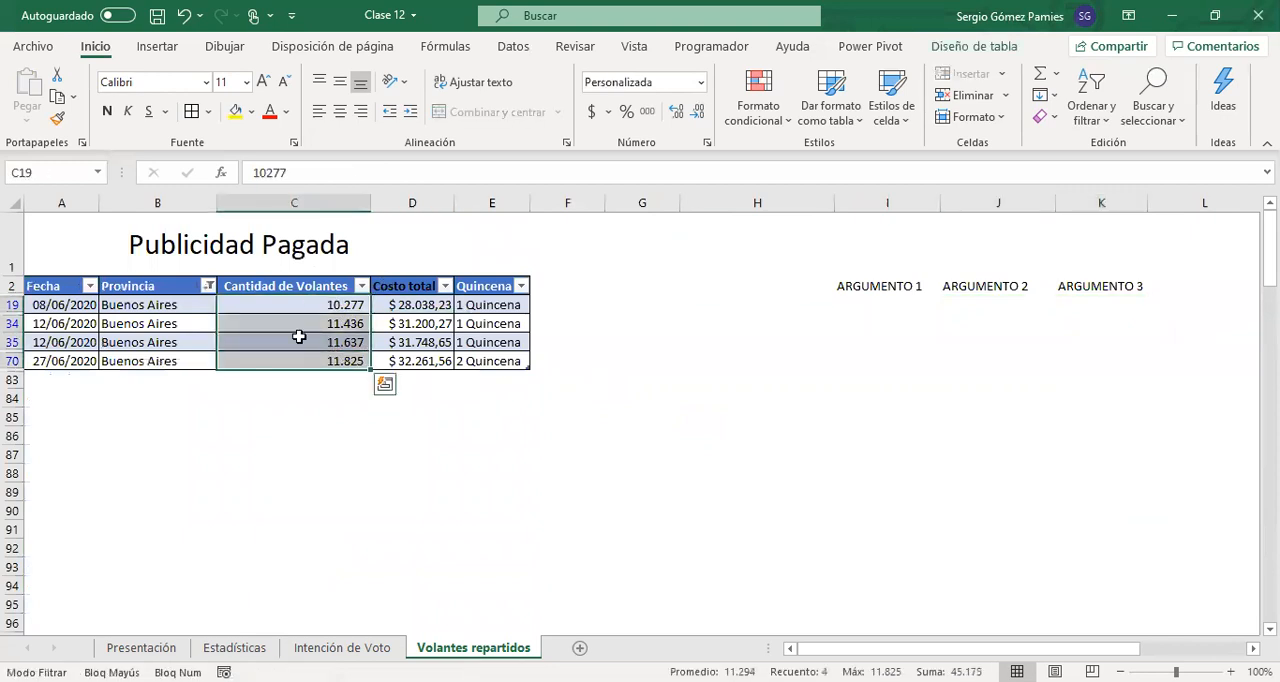
left_click_drag(171, 304, 160, 364)
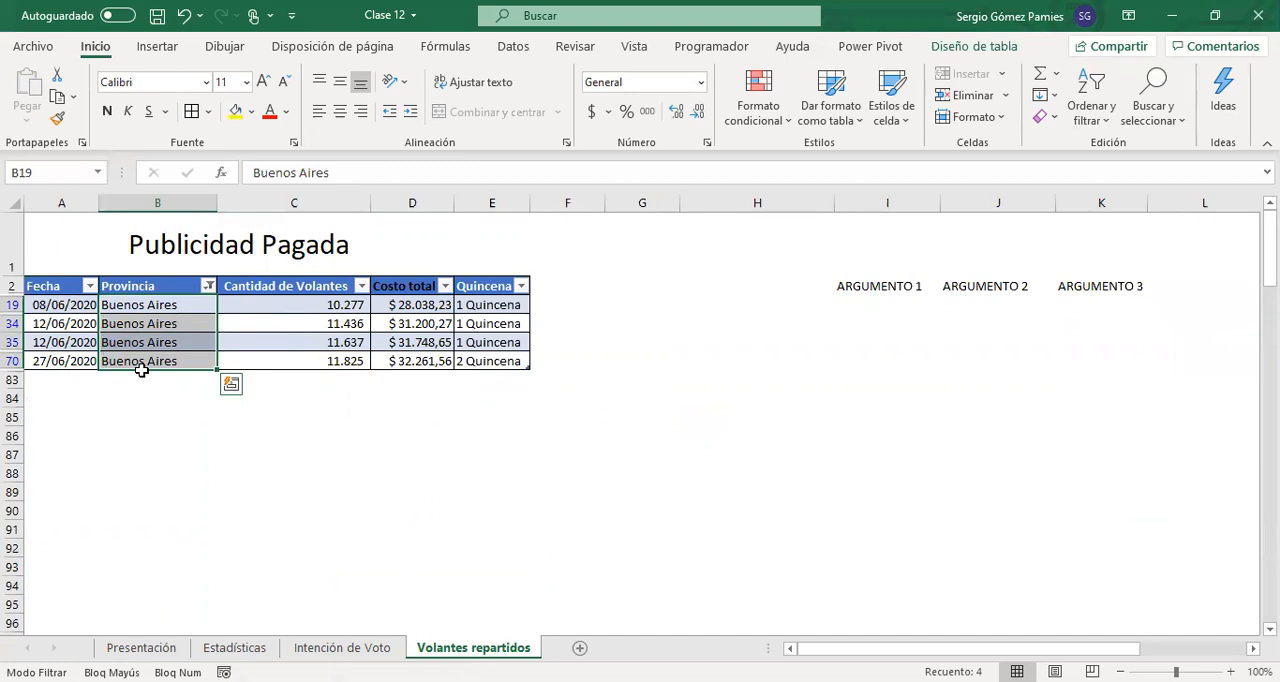
left_click_drag(265, 300, 265, 361)
left_click_drag(146, 303, 148, 361)
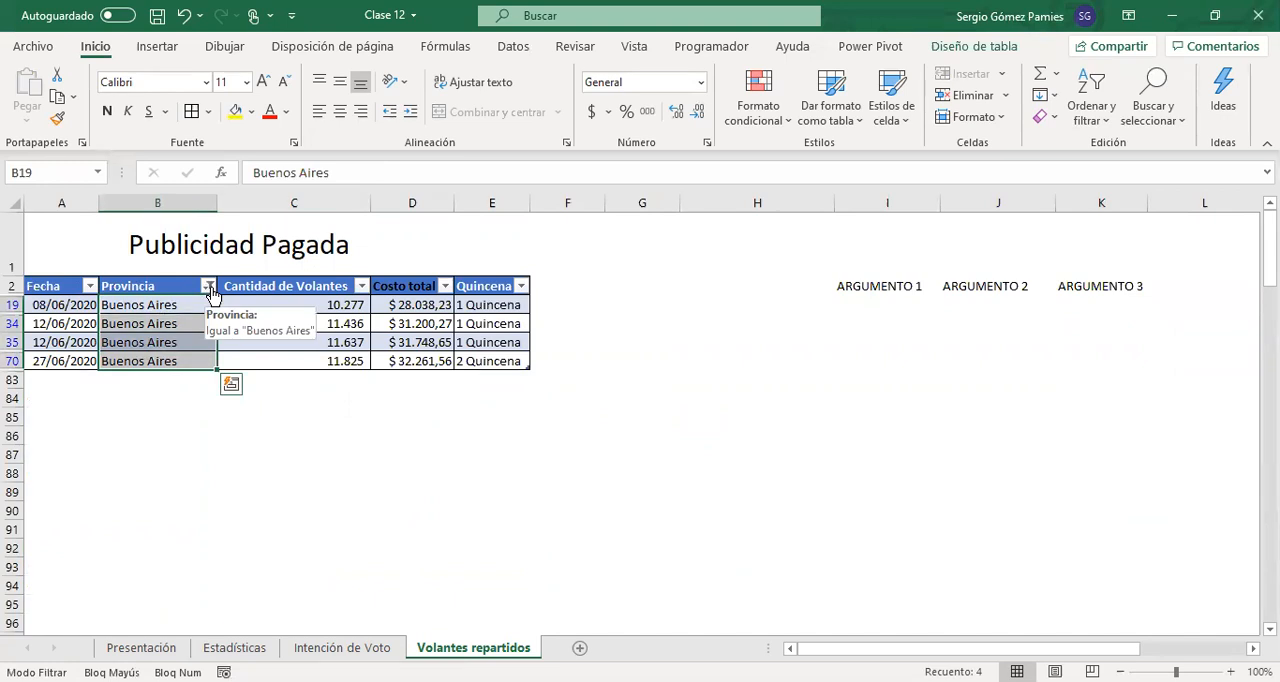
Show all provinces again in the flyer table's Provincia filter
left_click(209, 288)
left_click(250, 481)
left_click(346, 654)
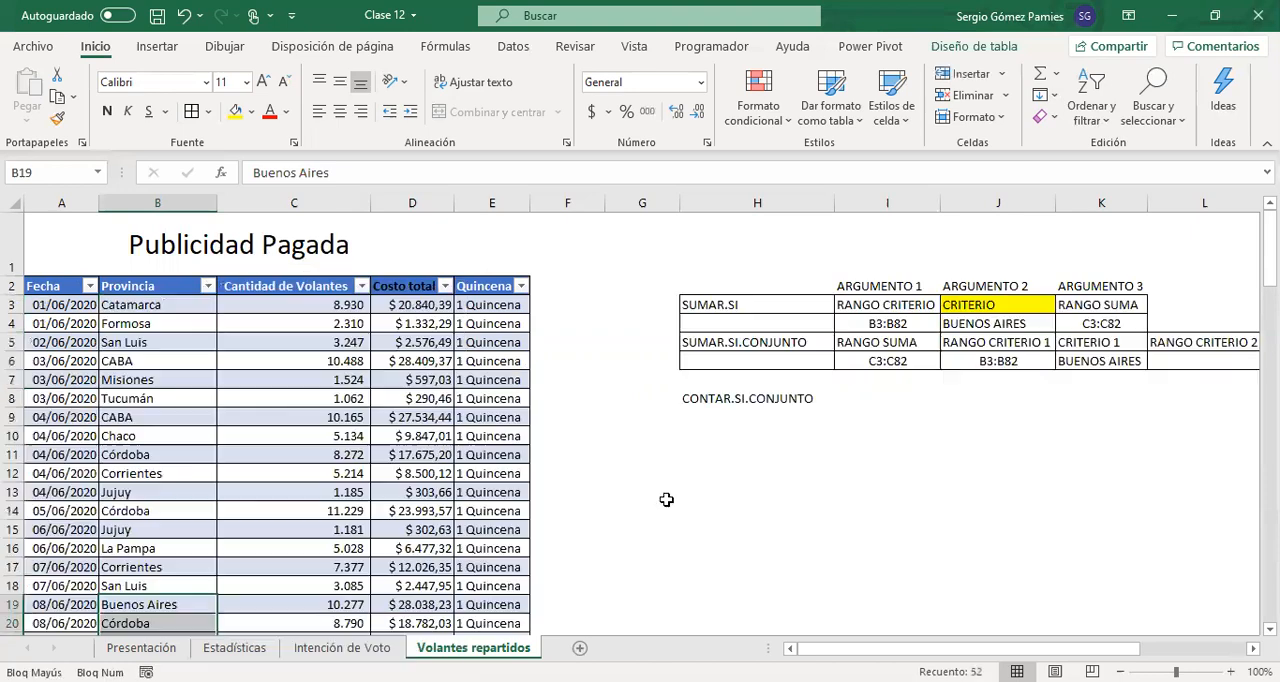
Copy the criterion range and criterion cells J5:O6 to I8:N9, beside the CONTAR.SI.CONJUNTO label
left_click_drag(872, 342, 885, 372)
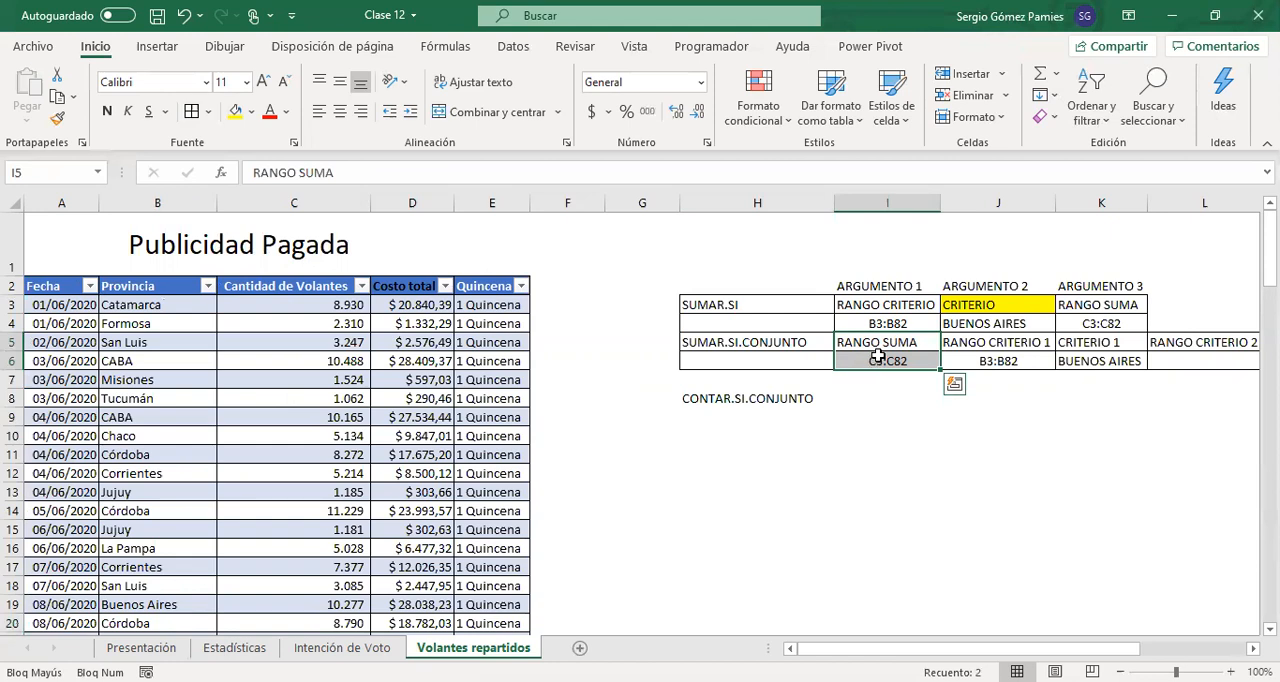
left_click_drag(994, 344, 1137, 358)
key("ctrl+c")
left_click(500, 410)
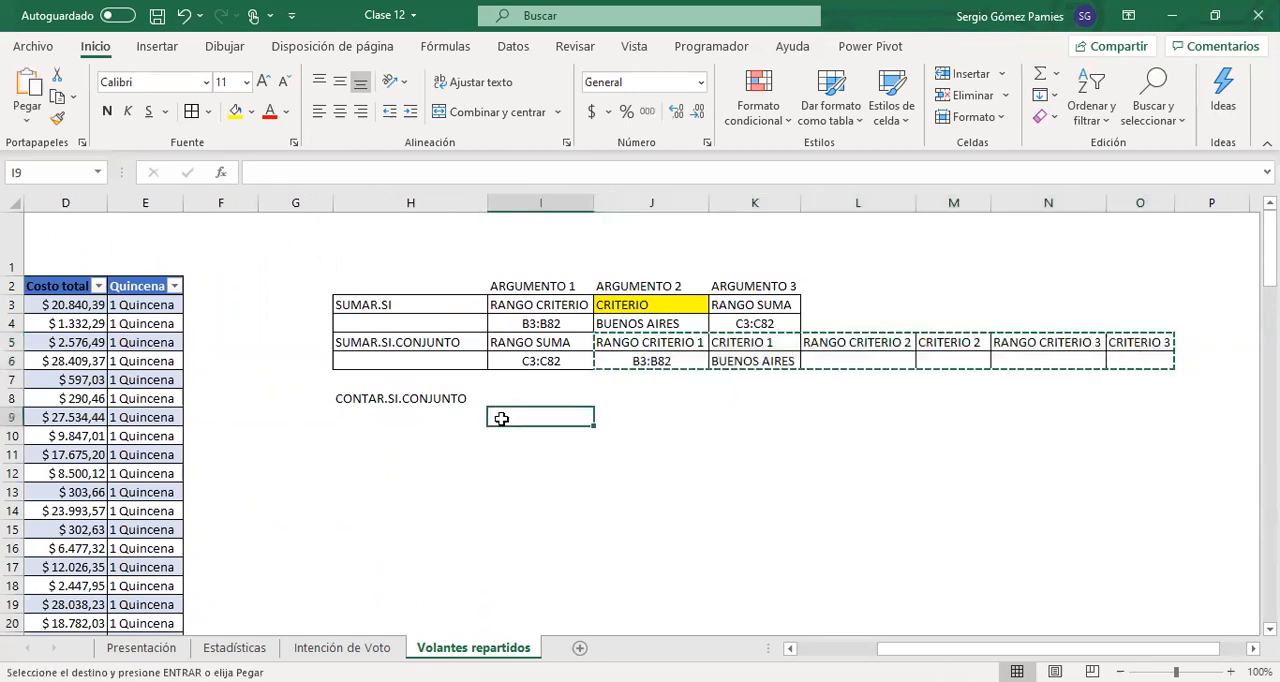
key("ctrl+v")
Fit column K's width to its contents while reviewing the CONTAR.SI.CONJUNTO range and criterion pairs in I8:N9
left_click(412, 402)
left_click_drag(515, 400, 597, 413)
left_click_drag(519, 399, 748, 418)
double_click(799, 208)
left_click_drag(865, 400, 955, 430)
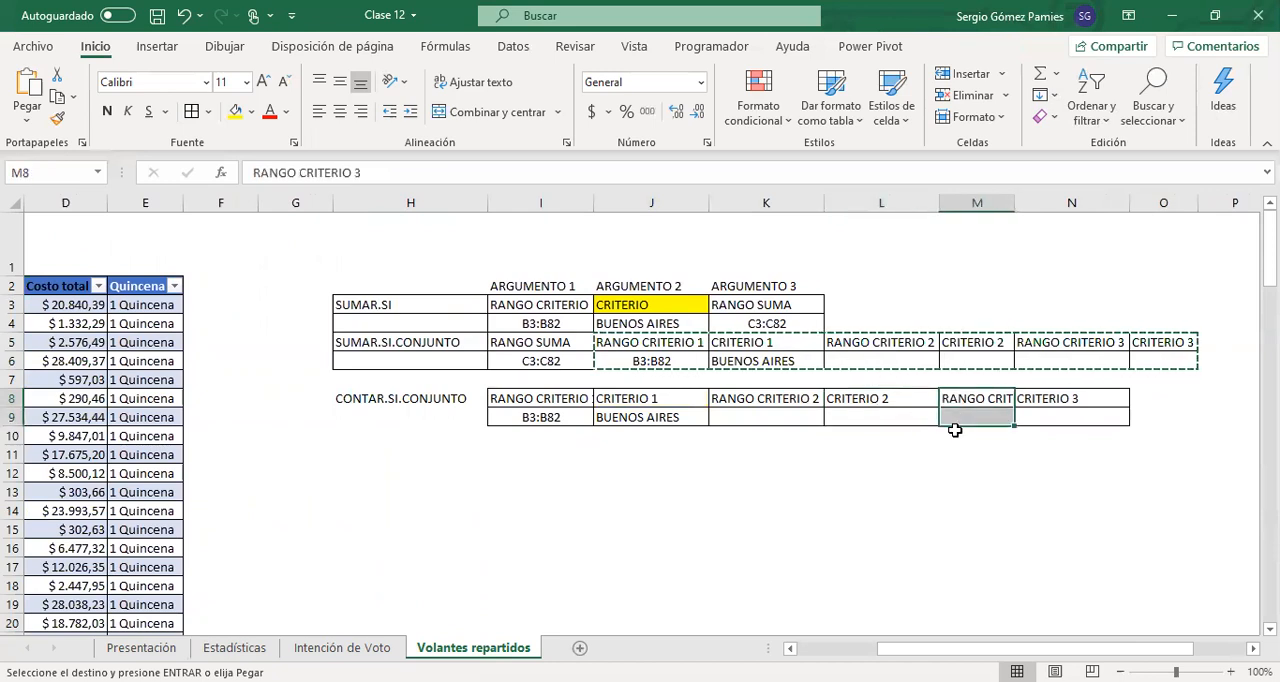
left_click_drag(1078, 400, 1030, 425)
Replace the first criterion range in I9 with PROVINCIA
left_click(530, 419)
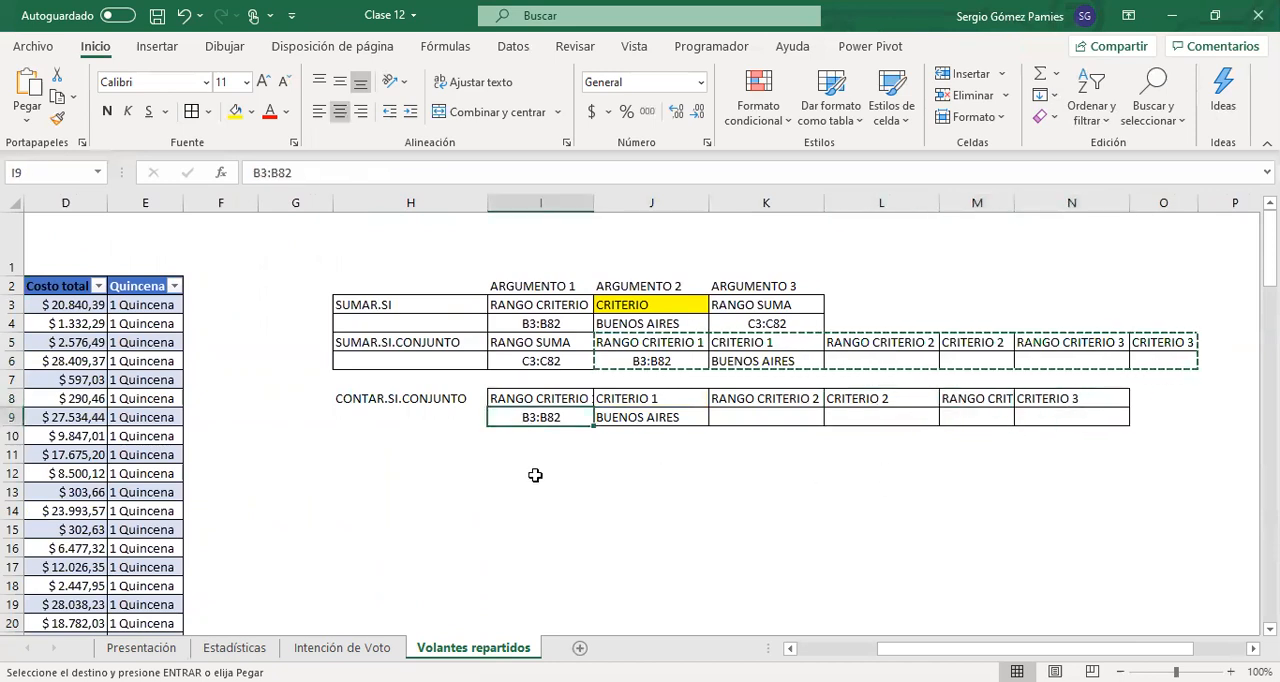
type("p")
key("Caps_Lock")
key("BackSpace")
key("Caps_Lock")
type("PROVINCIA")
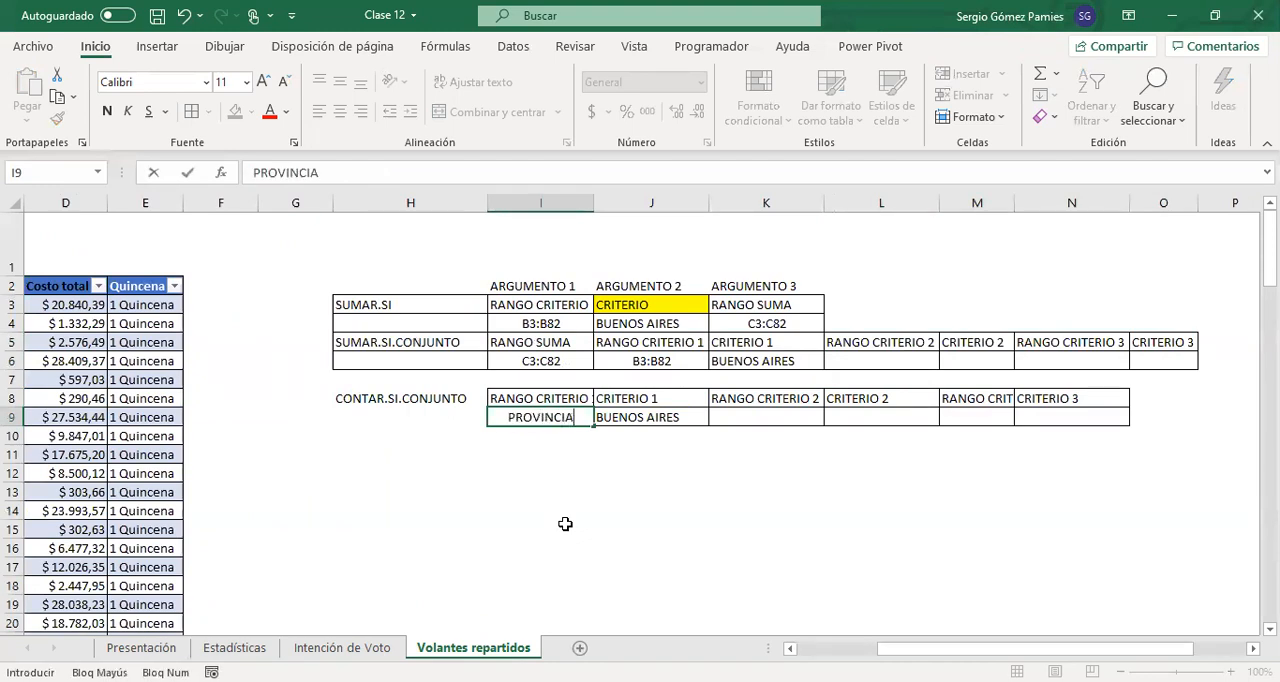
Enter QUINCENA as the second criterion range in K9 and 1 QUINCENA as the second criterion in L9
key("Tab")
key("Tab")
type("QUINCE")
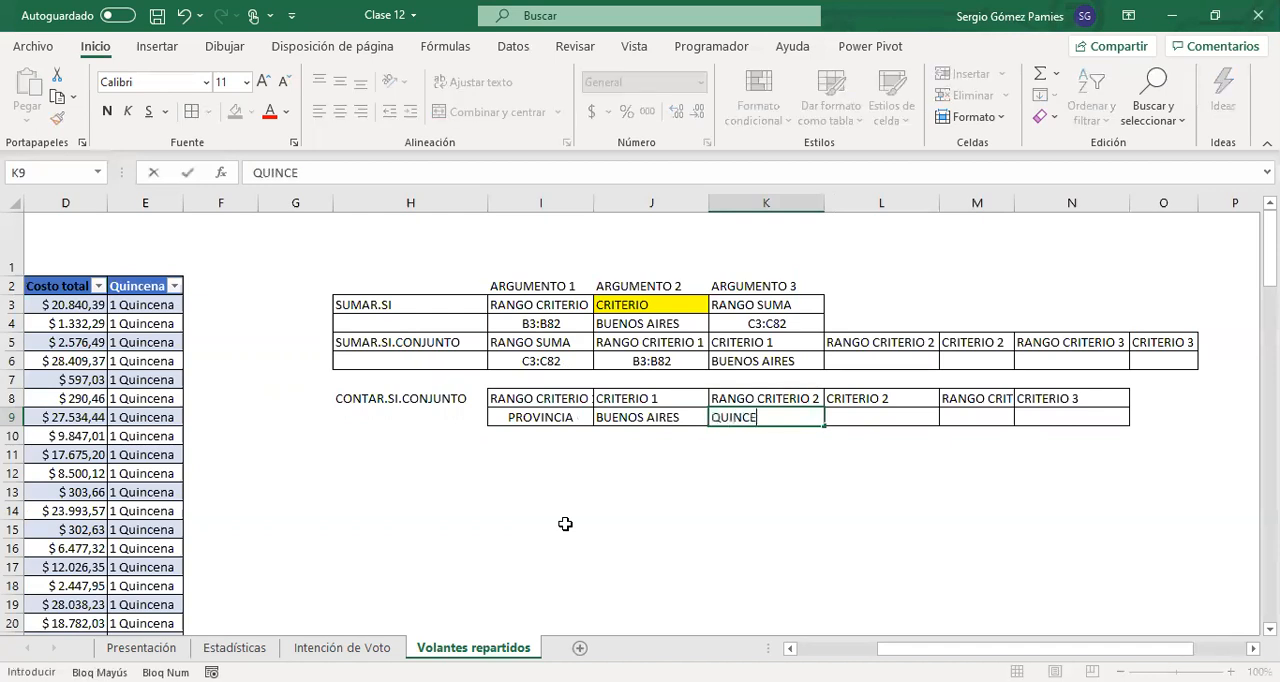
type("NA")
key("Tab")
type("1QU")
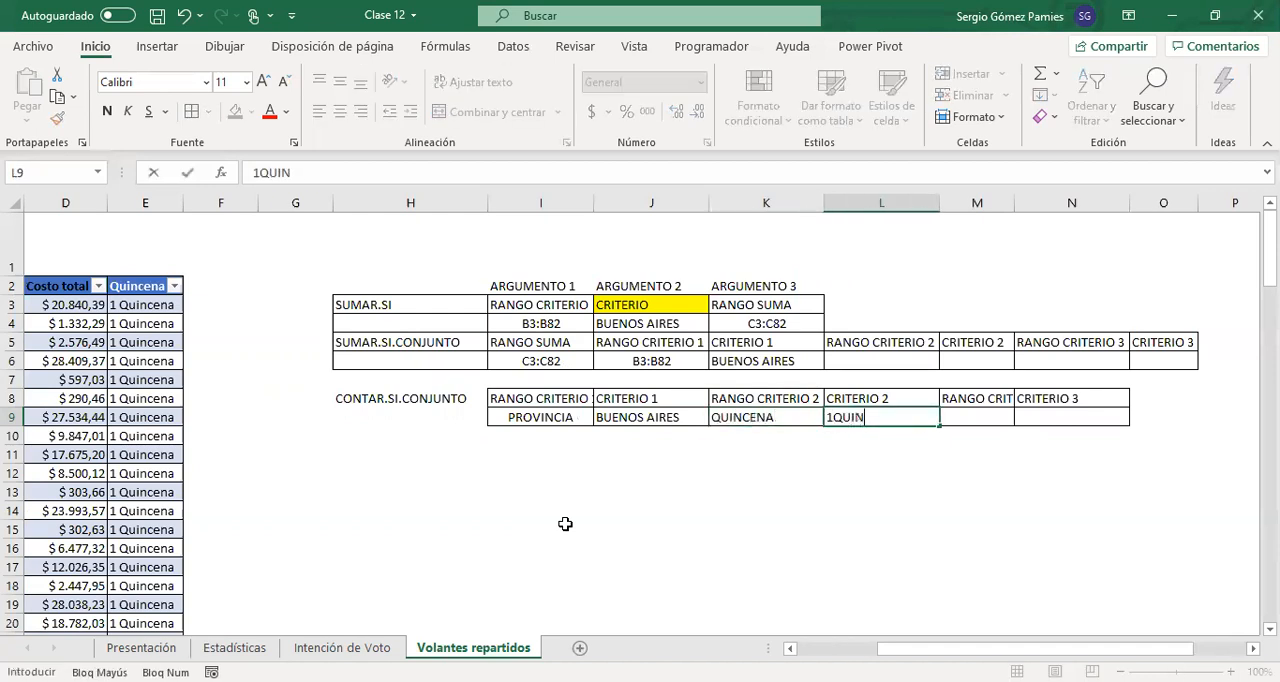
type("UINCENA")
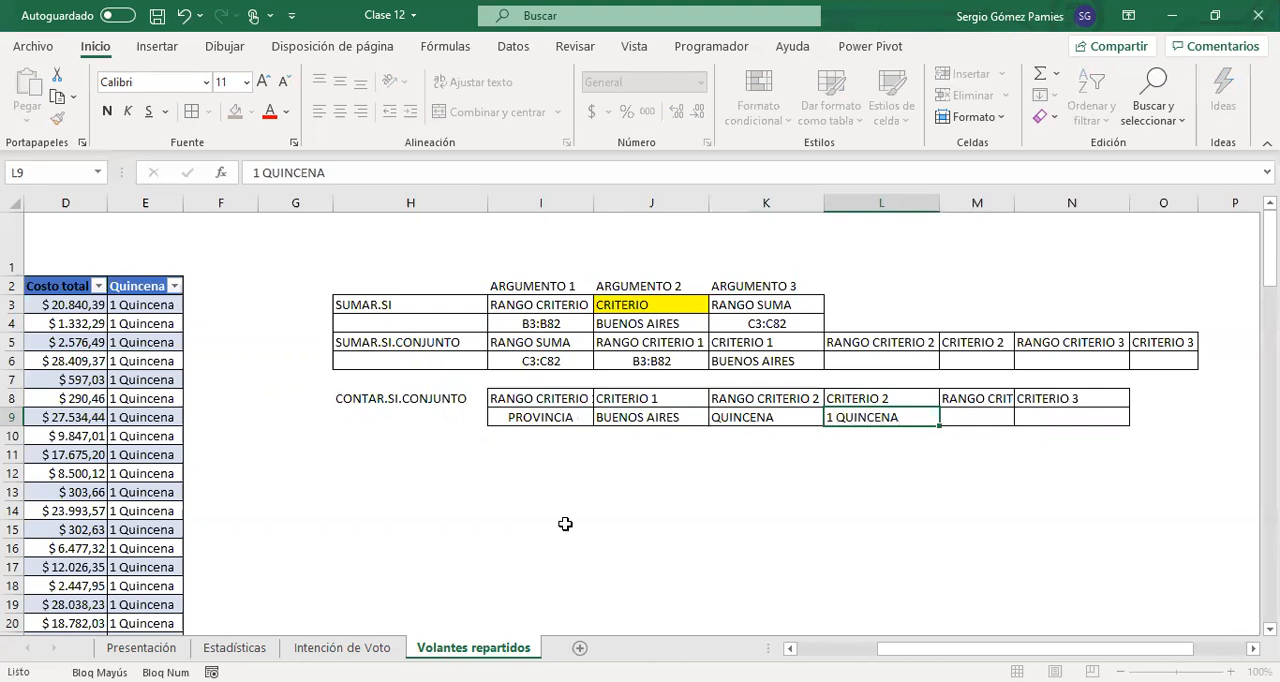
key("Return")
left_click_drag(541, 417, 634, 418)
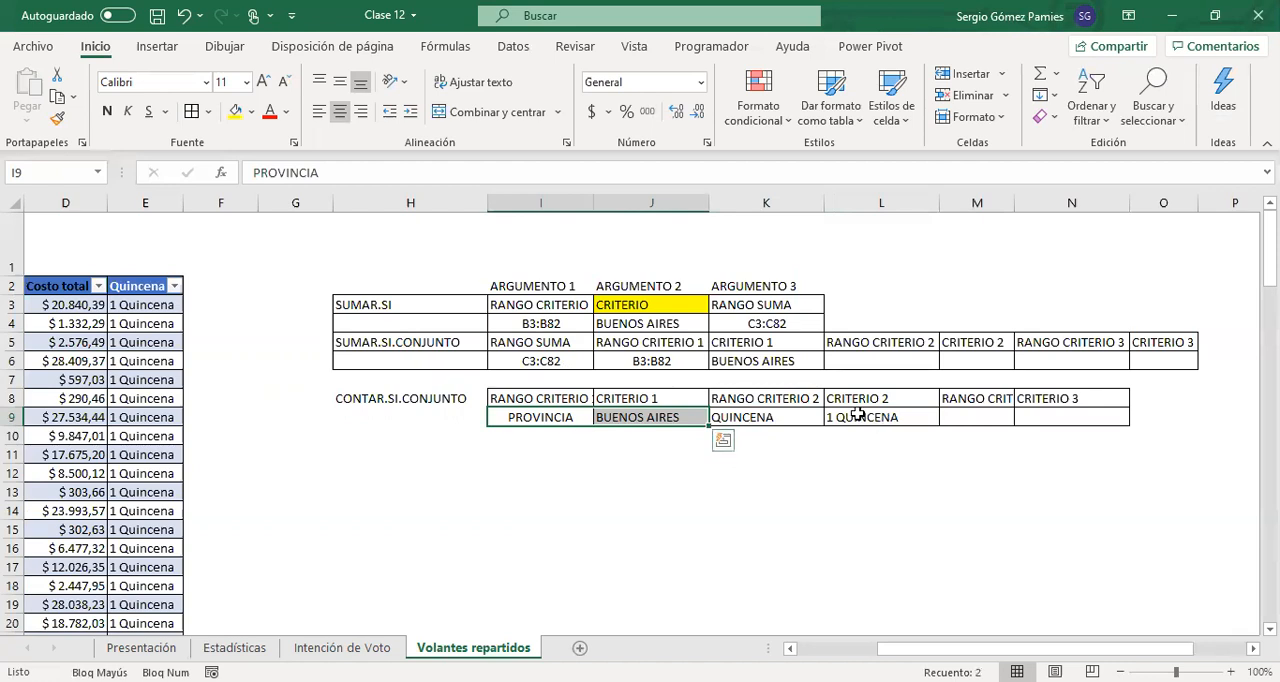
left_click_drag(790, 417, 860, 417)
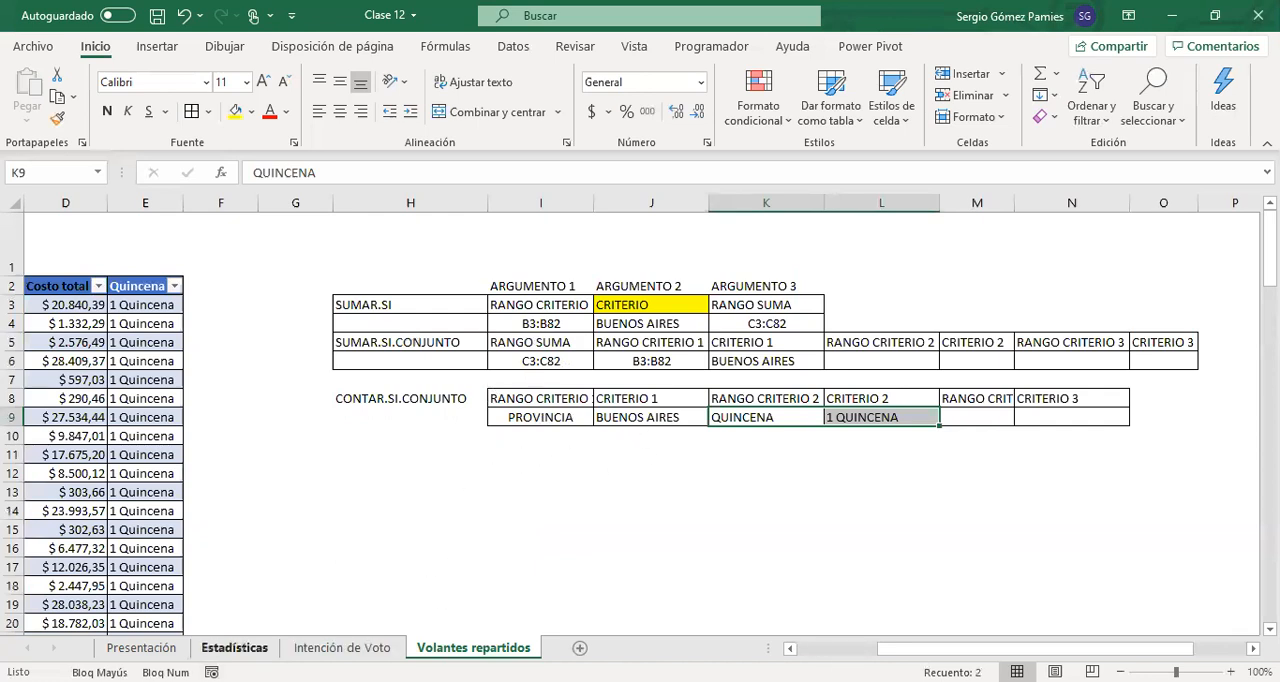
Examine the ANALISIS DE ENCUESTAS province table in the Estadísticas sheet, from its first province row to Total row 28
left_click(236, 647)
left_click_drag(165, 366, 60, 370)
left_click(158, 284)
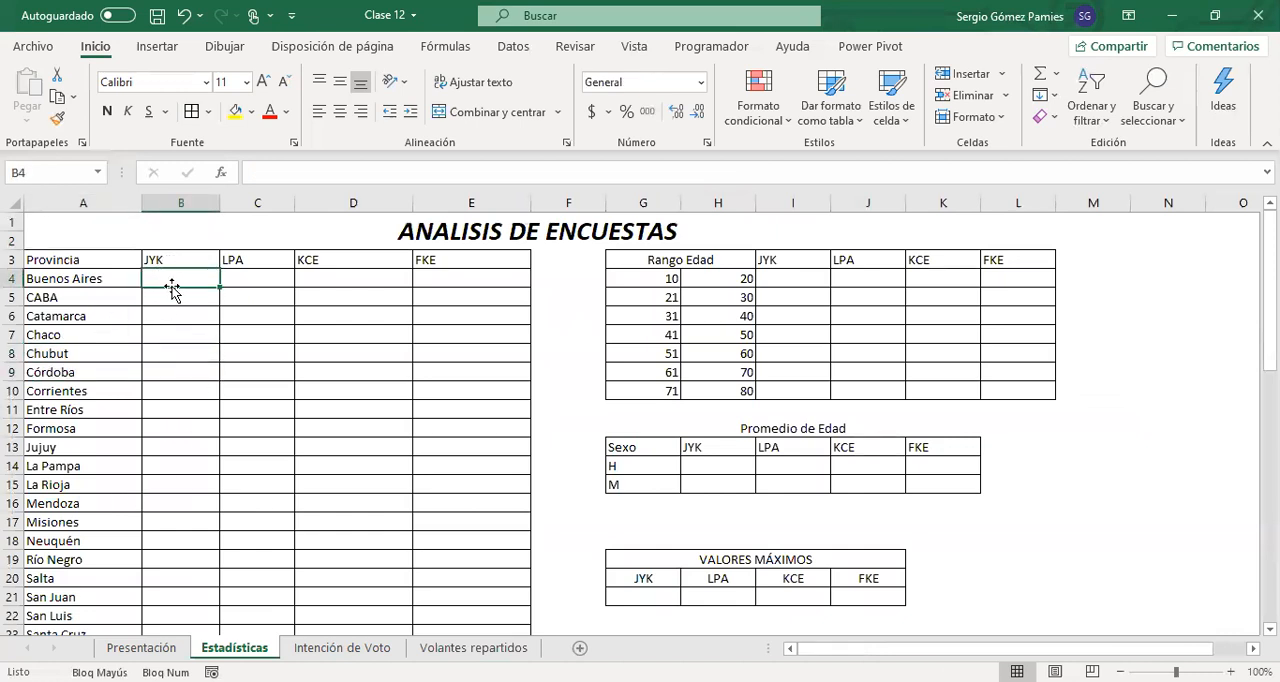
scroll(168, 274, "down", 1)
scroll(168, 274, "down", 4)
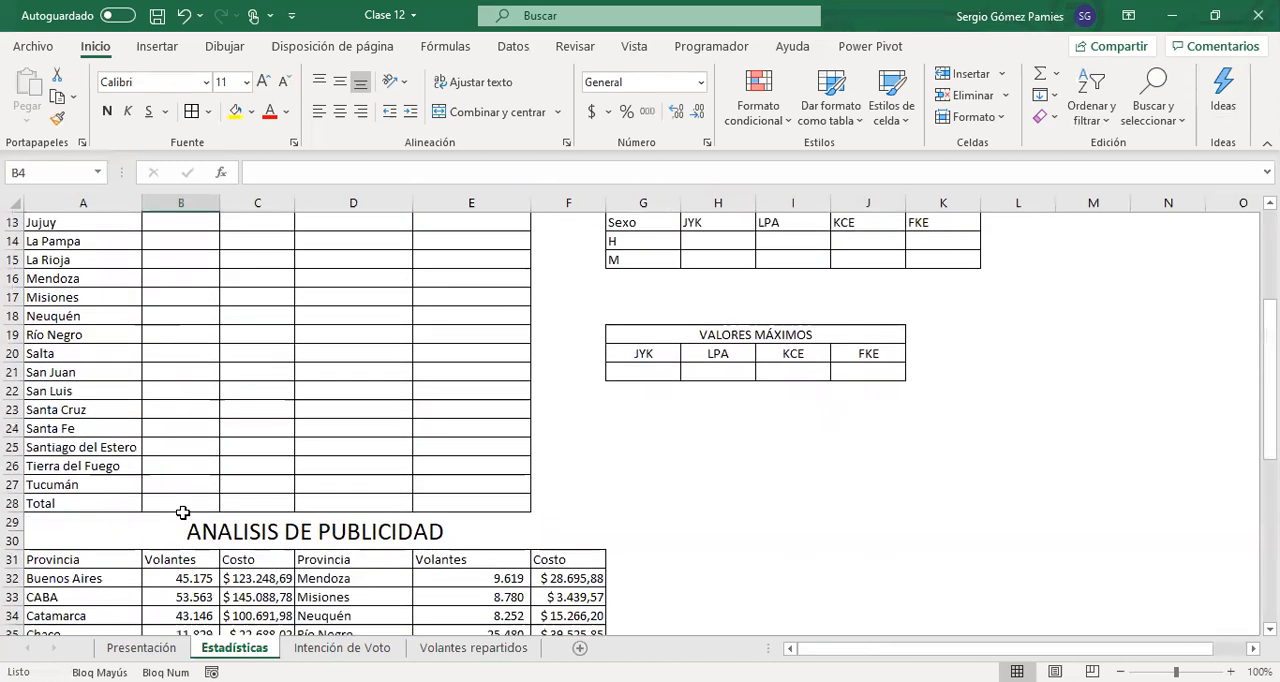
left_click_drag(170, 503, 484, 503)
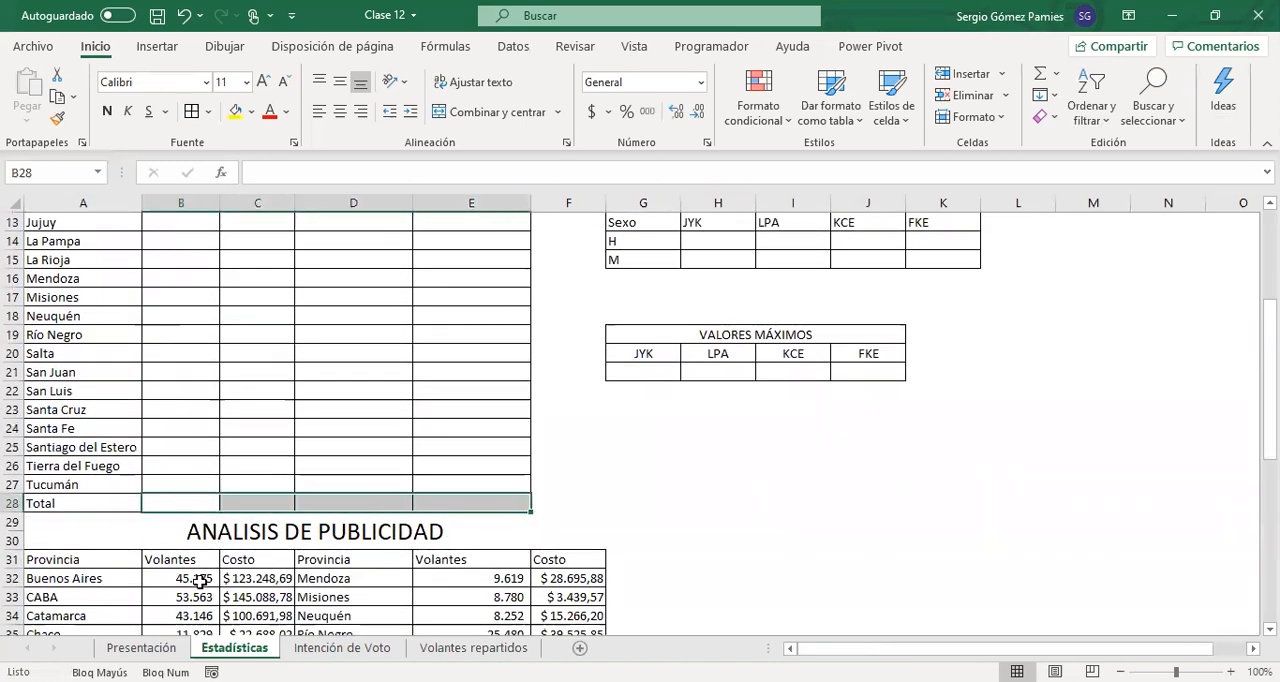
left_click(183, 497)
left_click_drag(177, 500, 484, 503)
left_click(160, 503)
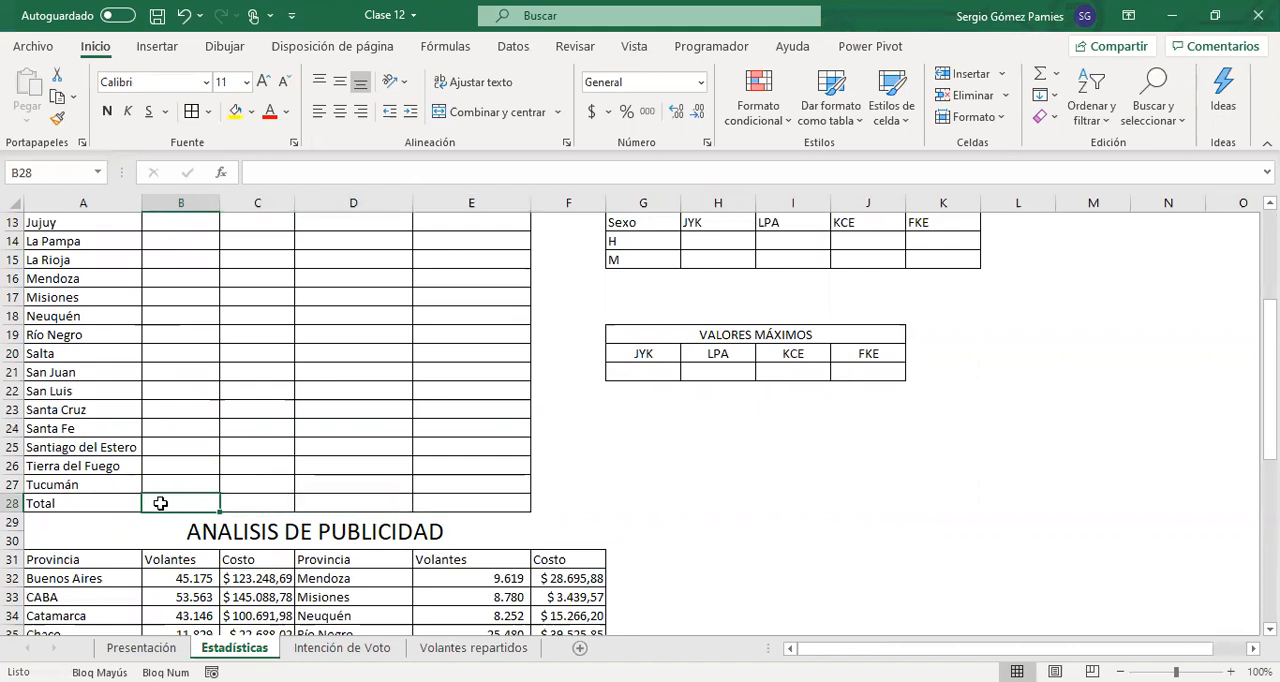
Center the JYK, LPA, KCE and FKE headers in B3:E3 of the survey analysis table
scroll(160, 503, "up", 3)
scroll(160, 503, "up", 1)
left_click(172, 262)
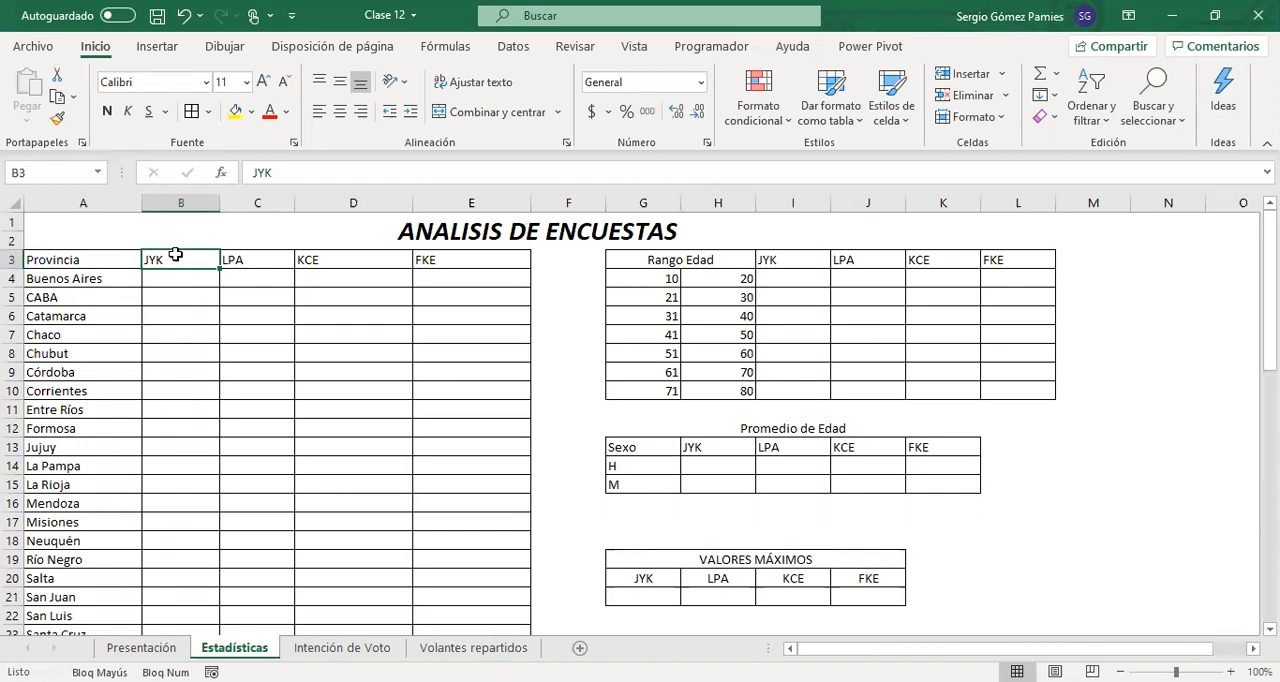
left_click_drag(272, 260, 437, 260)
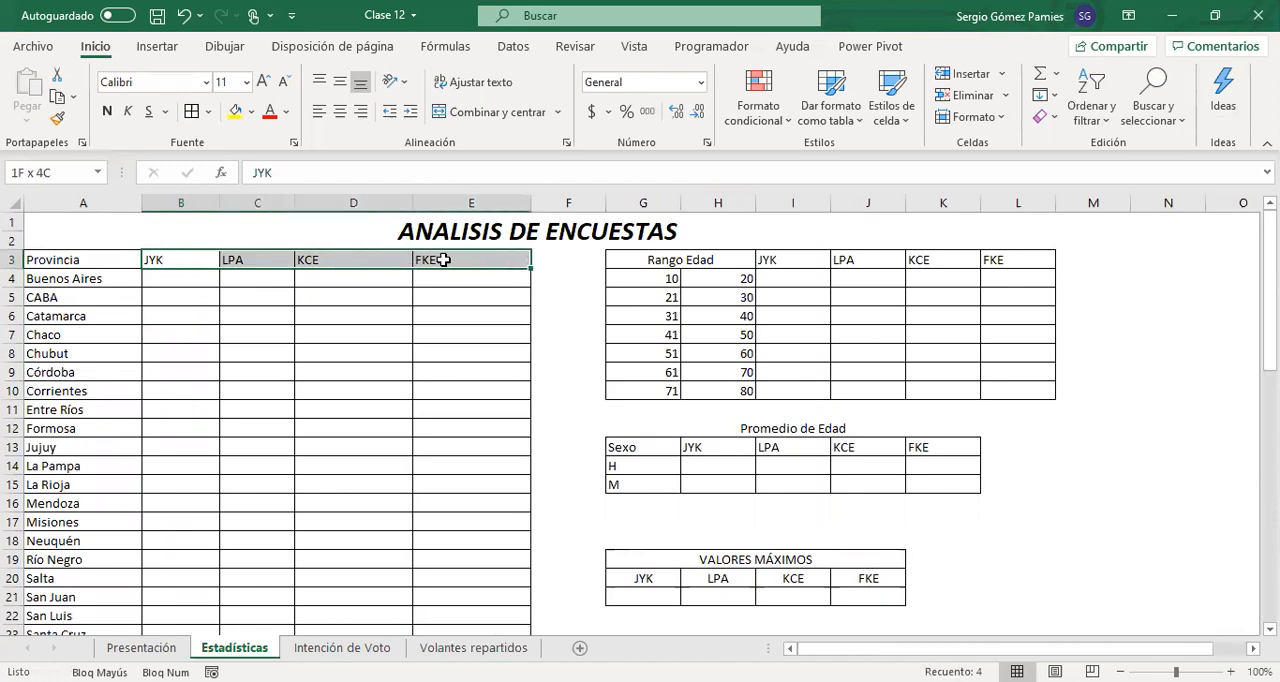
left_click(340, 112)
left_click(177, 258)
scroll(190, 400, "down", 4)
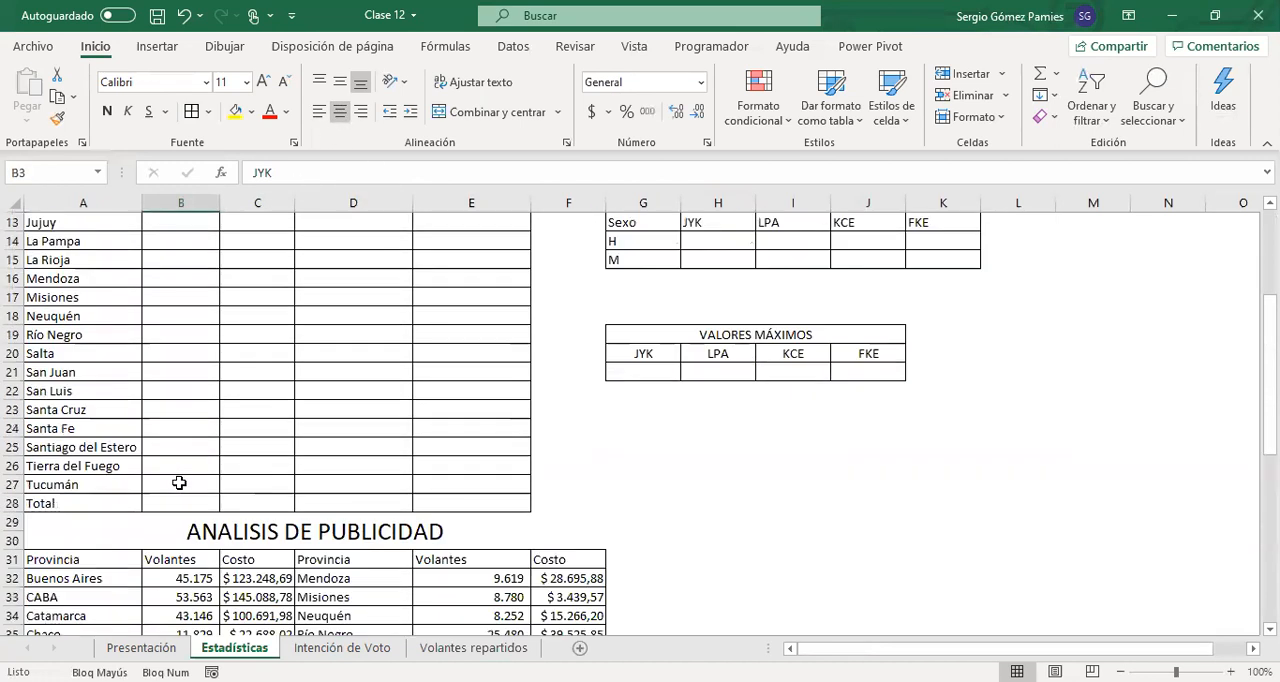
left_click(179, 497)
type("+")
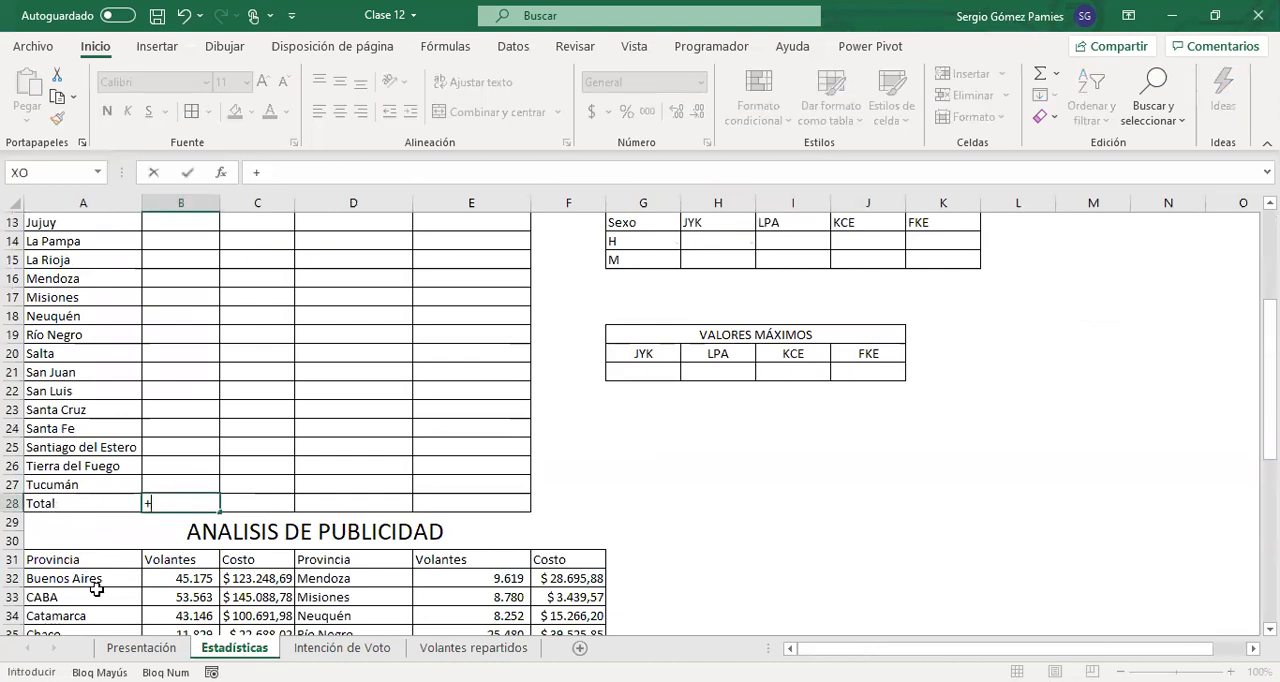
type("CONTAR.")
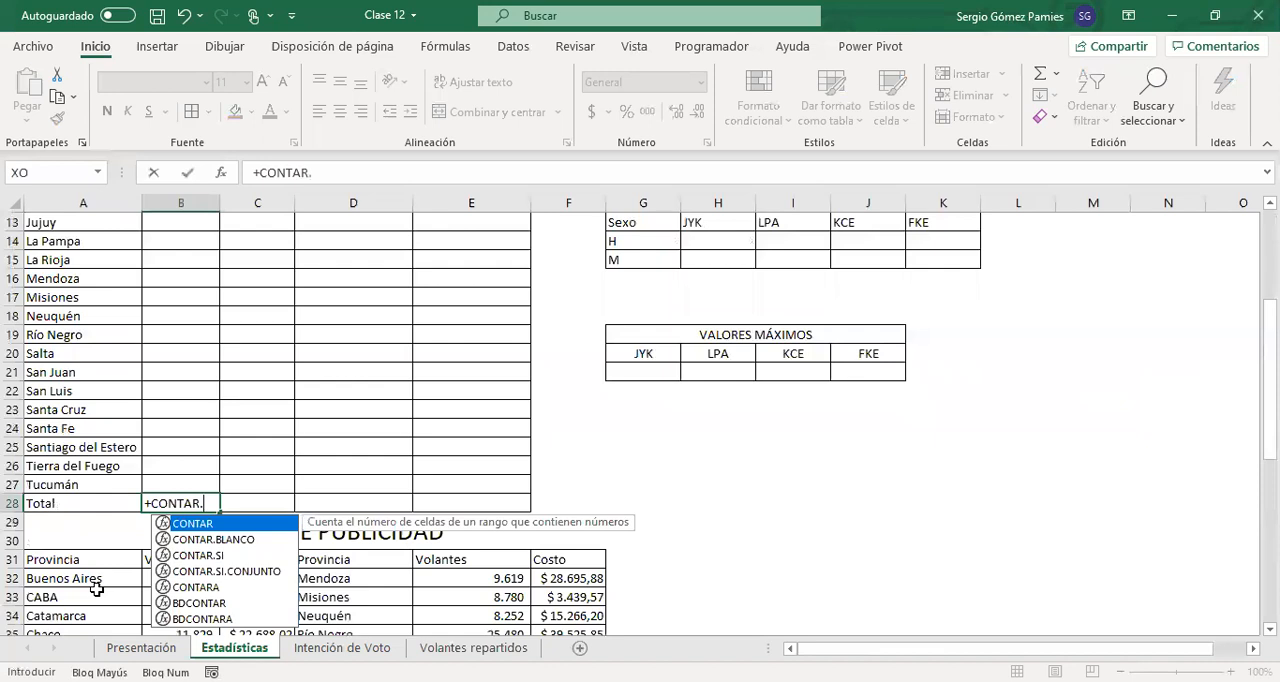
double_click(226, 571)
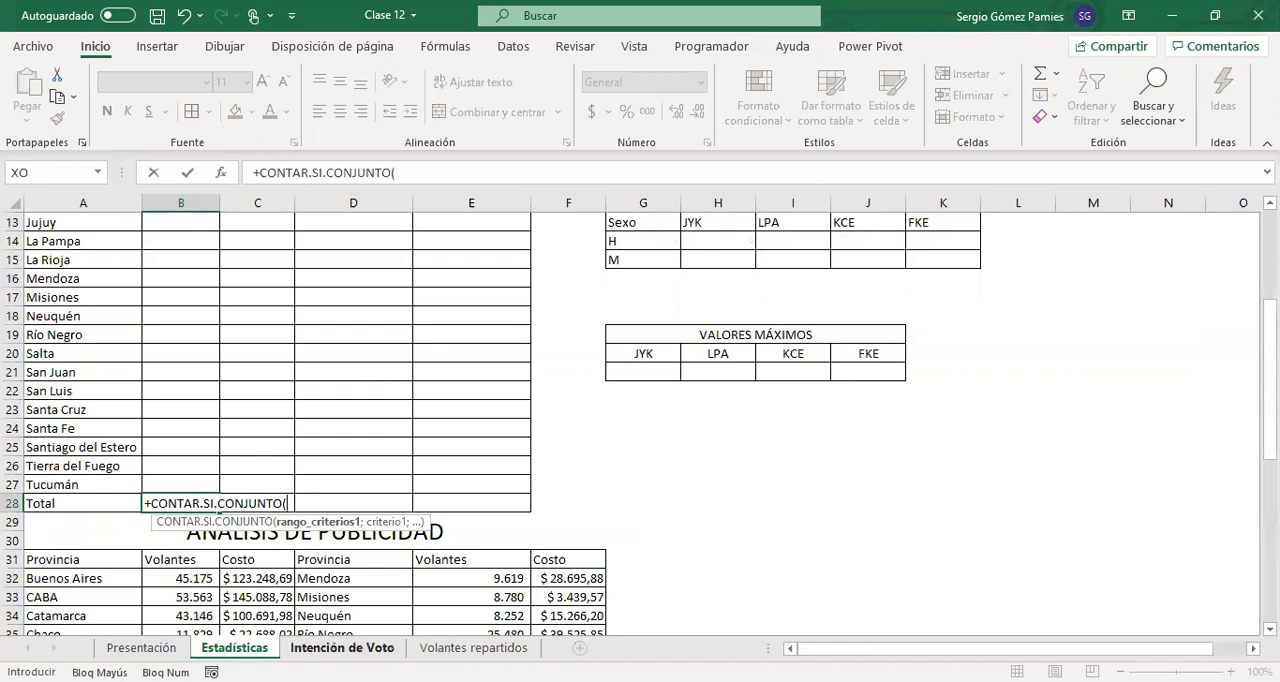
left_click(342, 648)
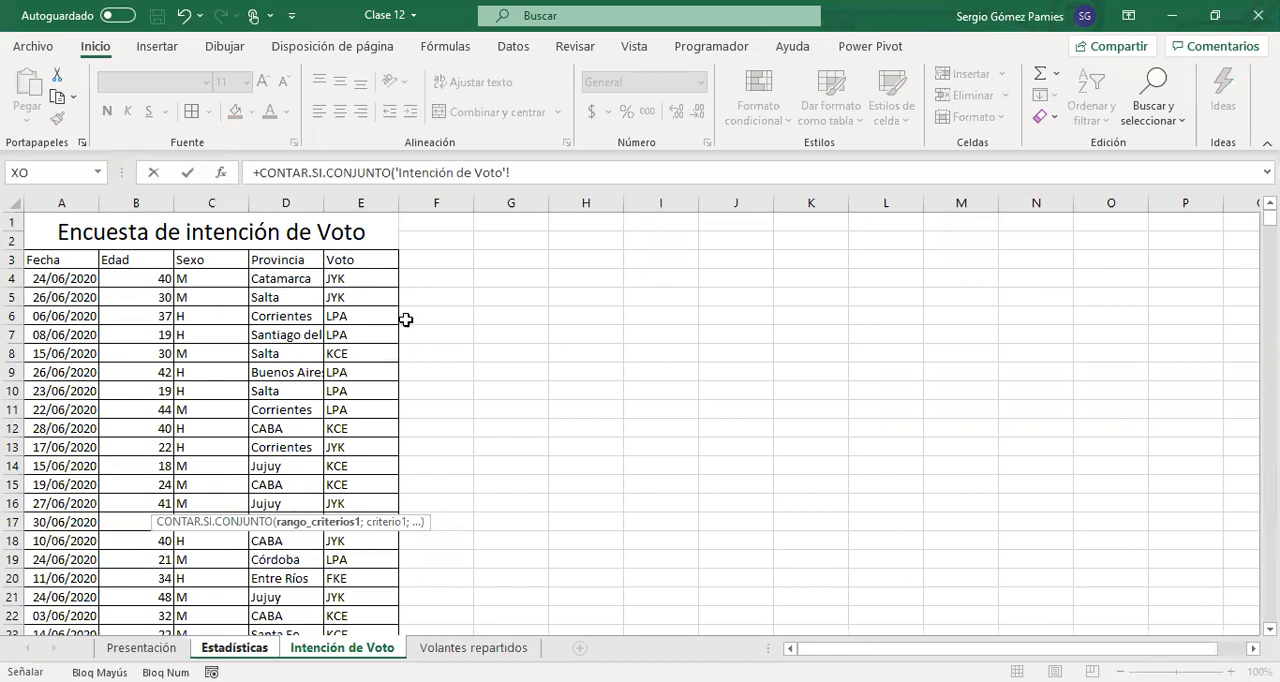
key("Escape")
Convert the survey data A3:E1747 in the Intención de Voto sheet into a table with headers
left_click(297, 645)
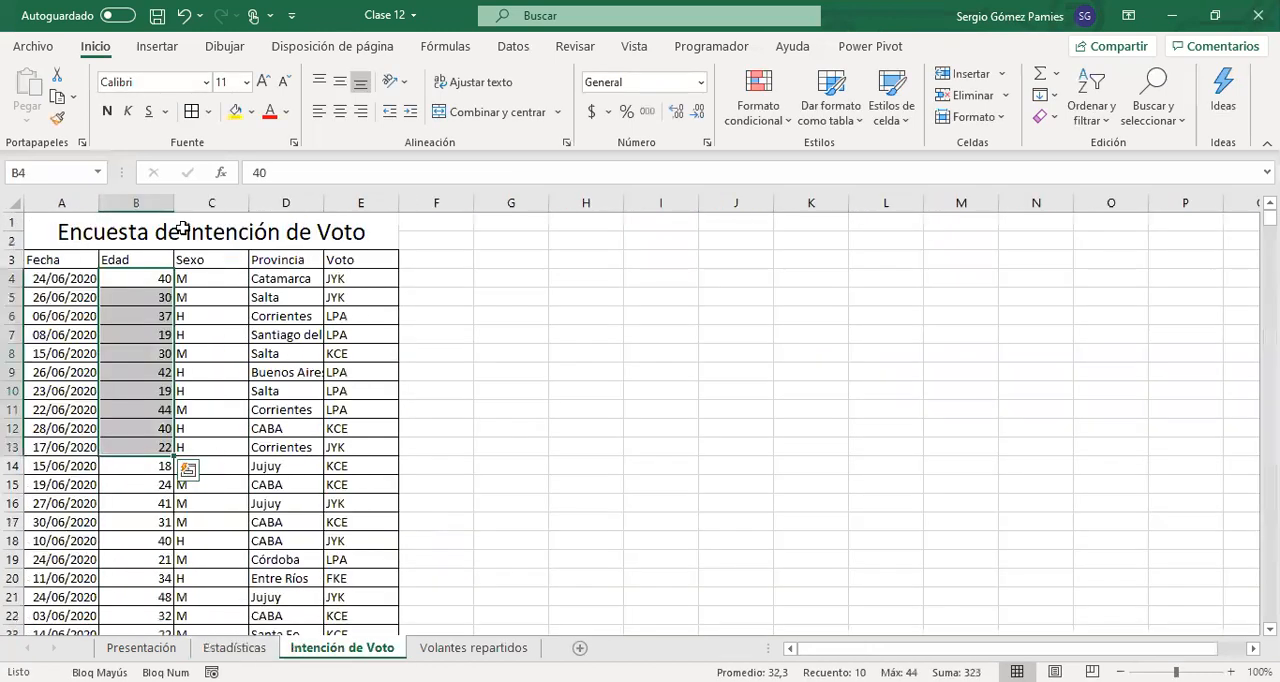
left_click(138, 336)
left_click(74, 265)
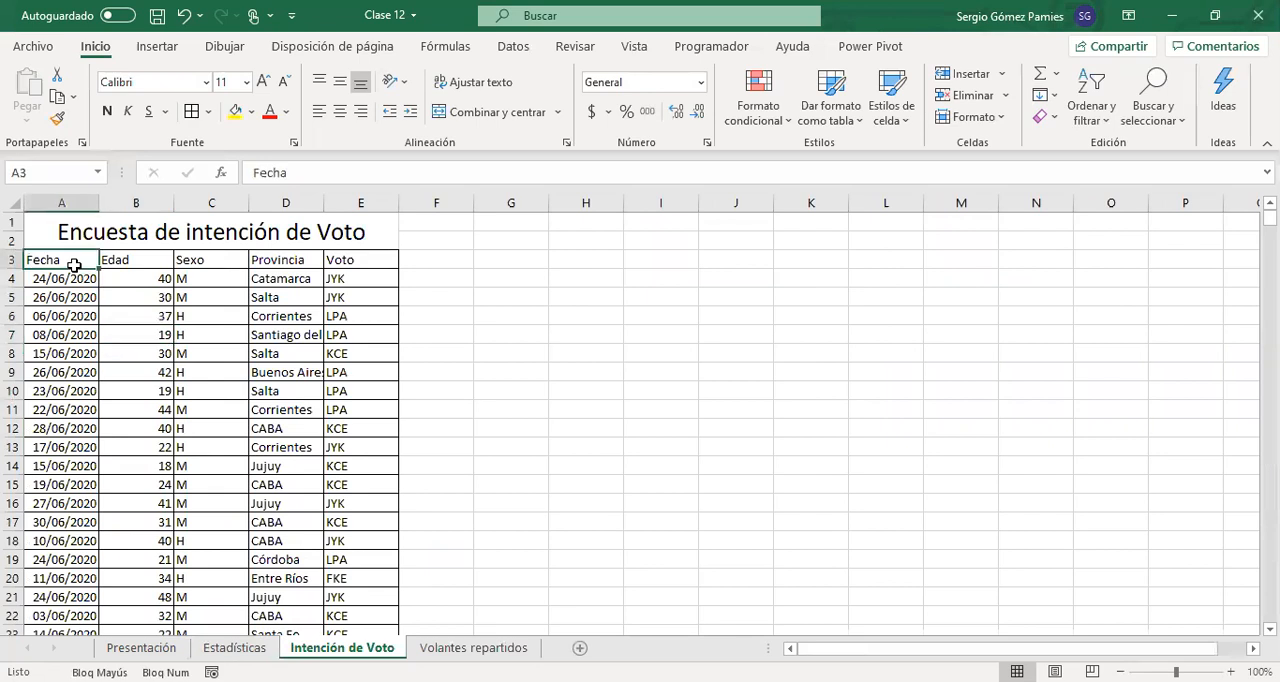
key("ctrl+a")
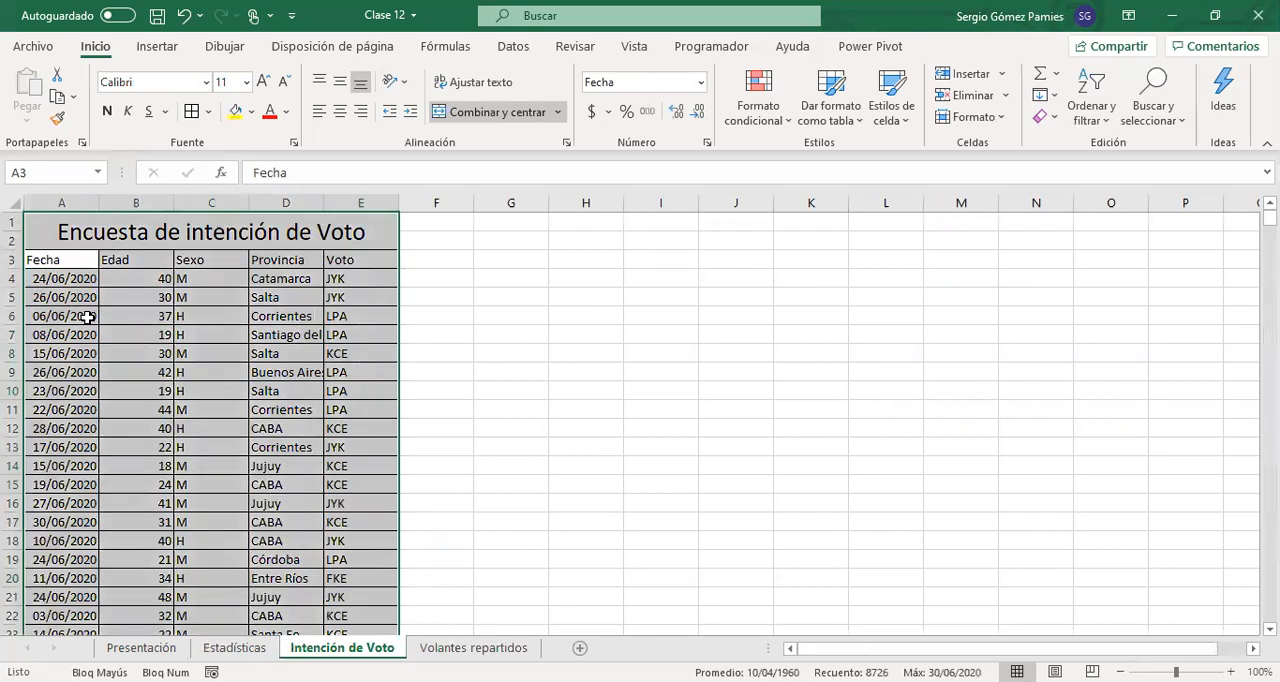
left_click(66, 260)
key("ctrl+shift+Right")
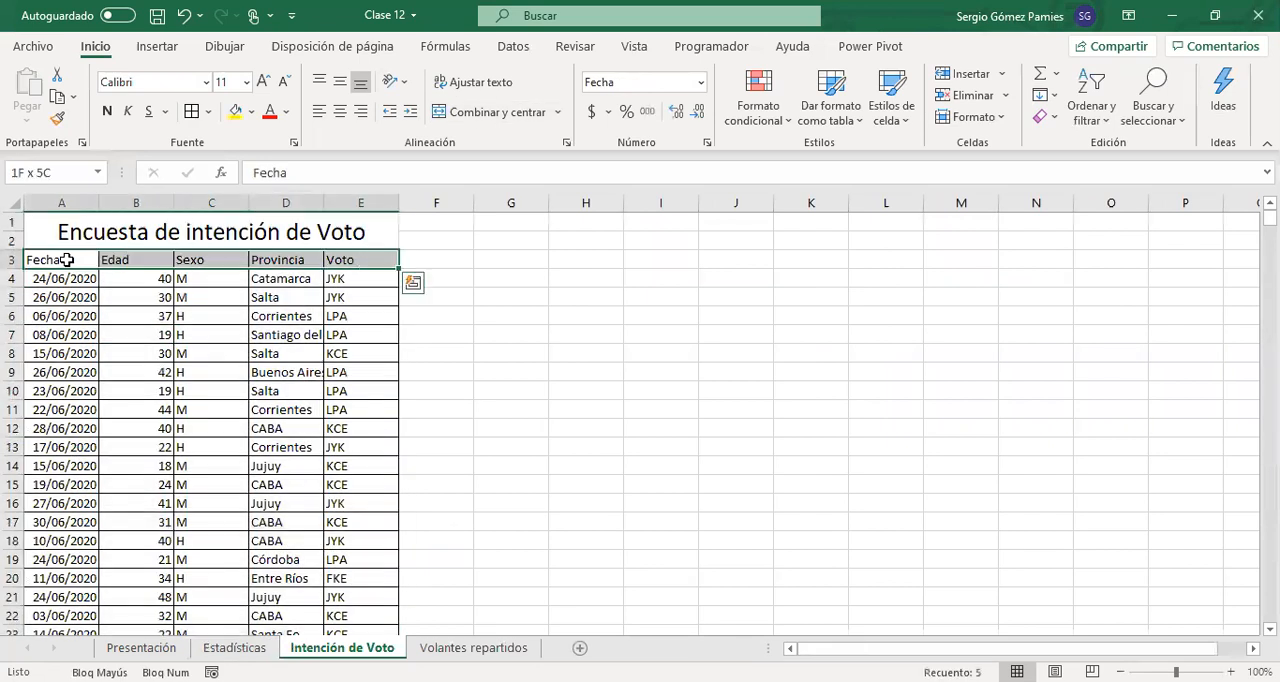
key("ctrl+shift+Down")
left_click(157, 46)
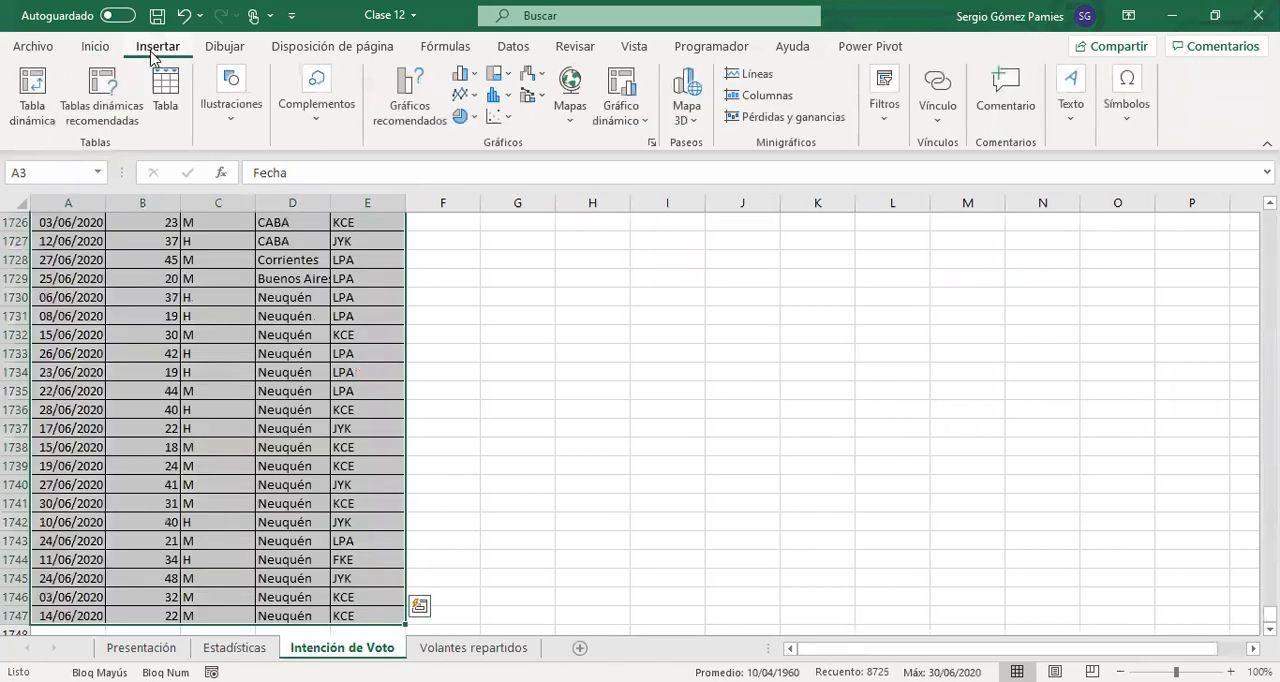
left_click(166, 98)
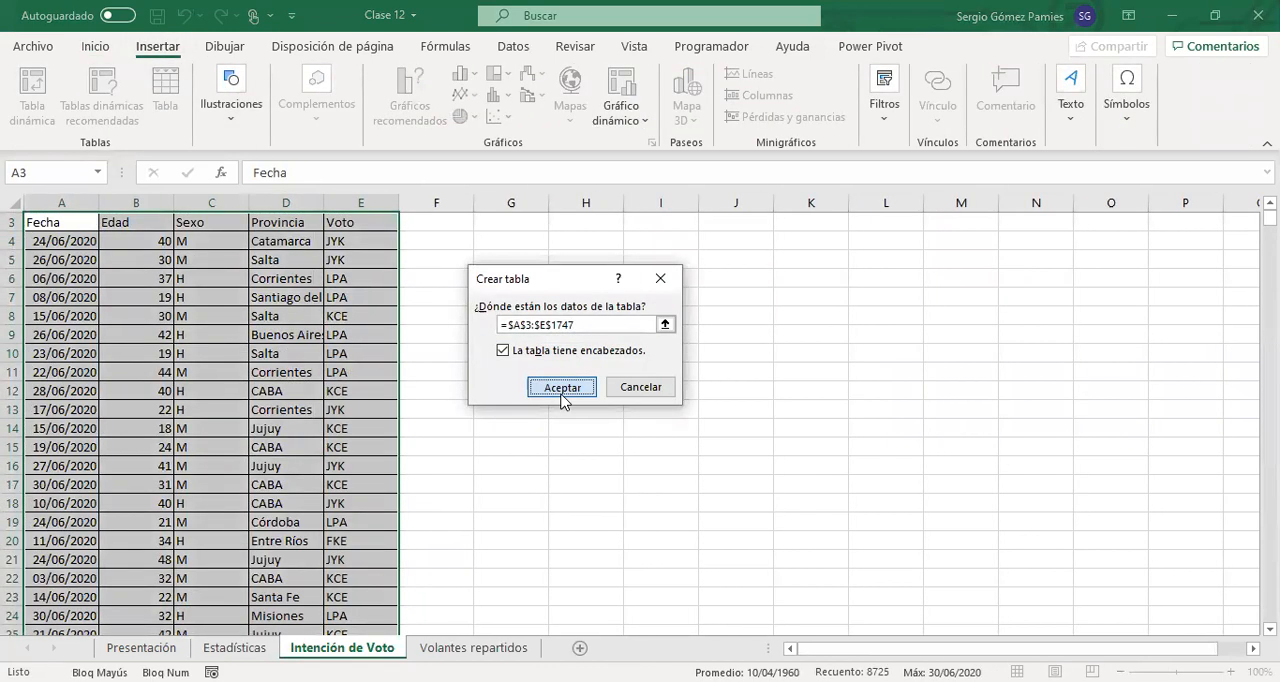
Name the new survey table Encuesta
left_click(51, 99)
type("in")
key("Caps_Lock")
type("Encuesta")
key("Return")
left_click(136, 428)
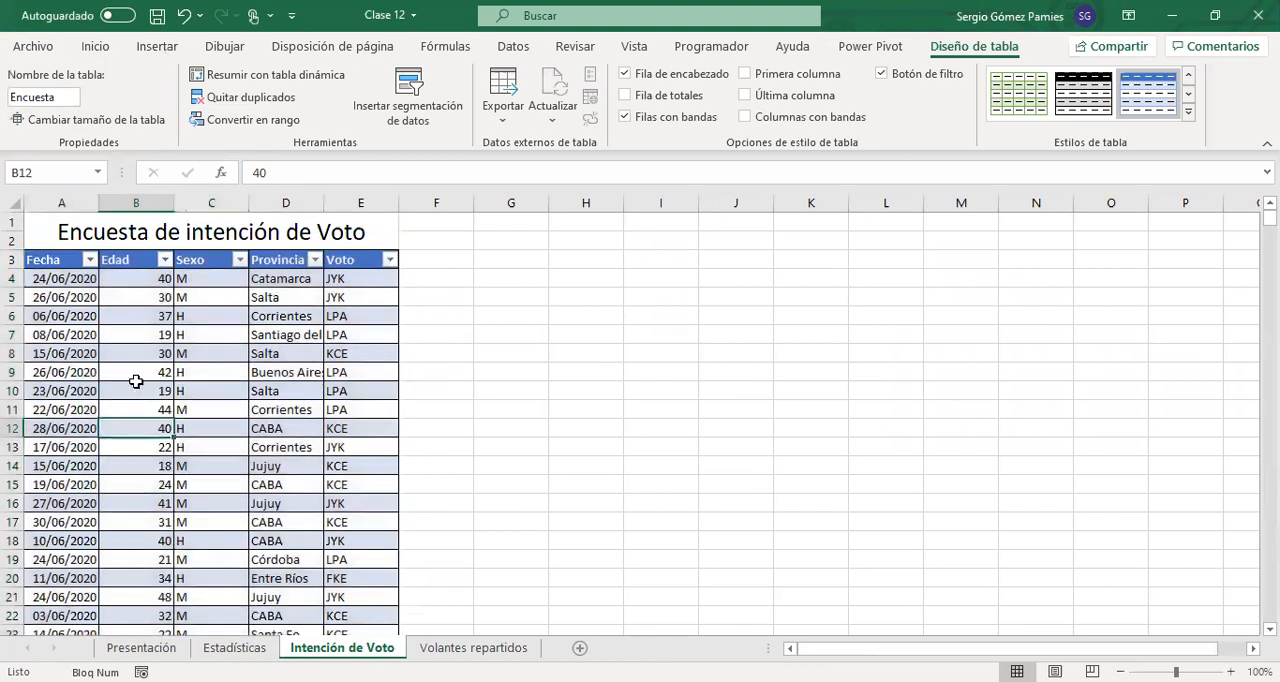
Sort the Encuesta table by Fecha from oldest to newest and review the fields of its first record
left_click(91, 260)
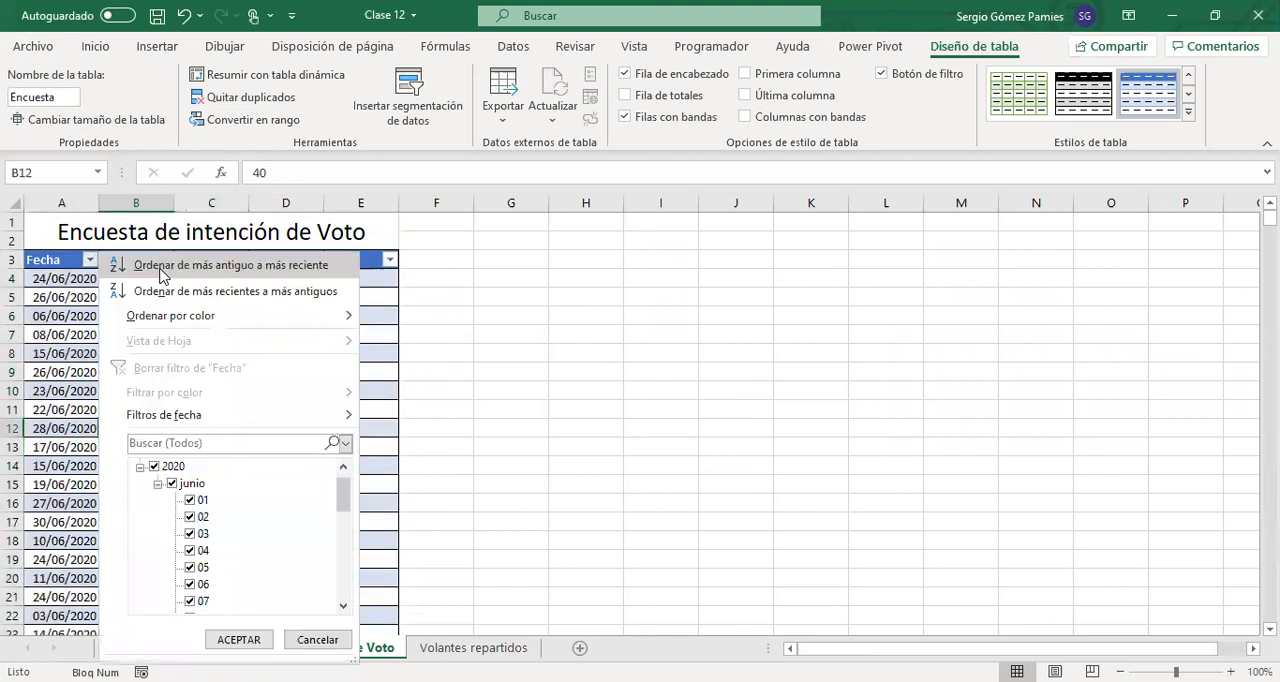
left_click(209, 329)
left_click(76, 277)
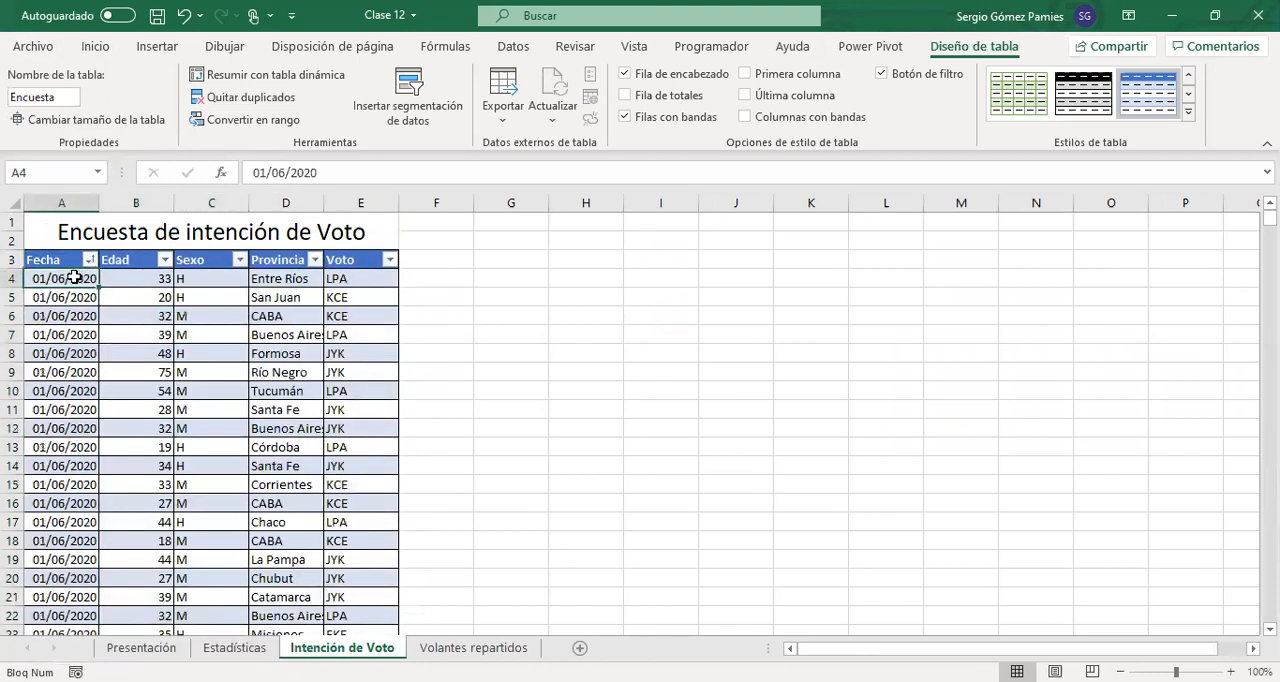
left_click(136, 277)
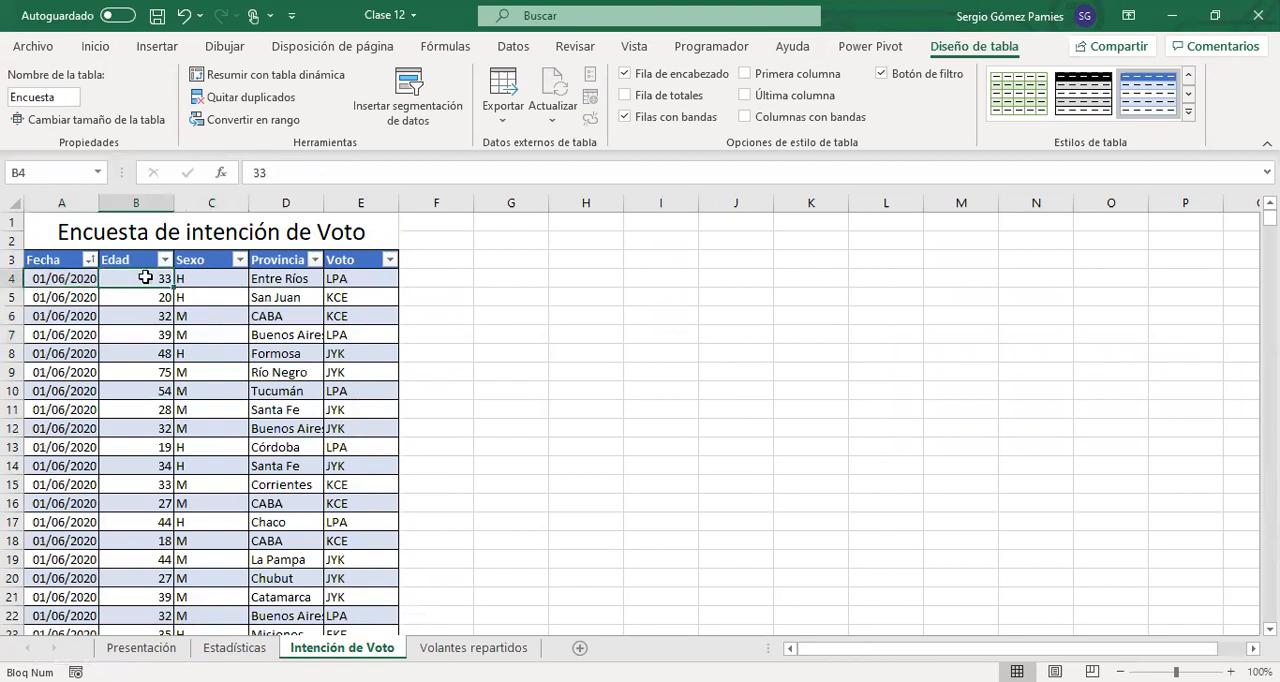
left_click(183, 281)
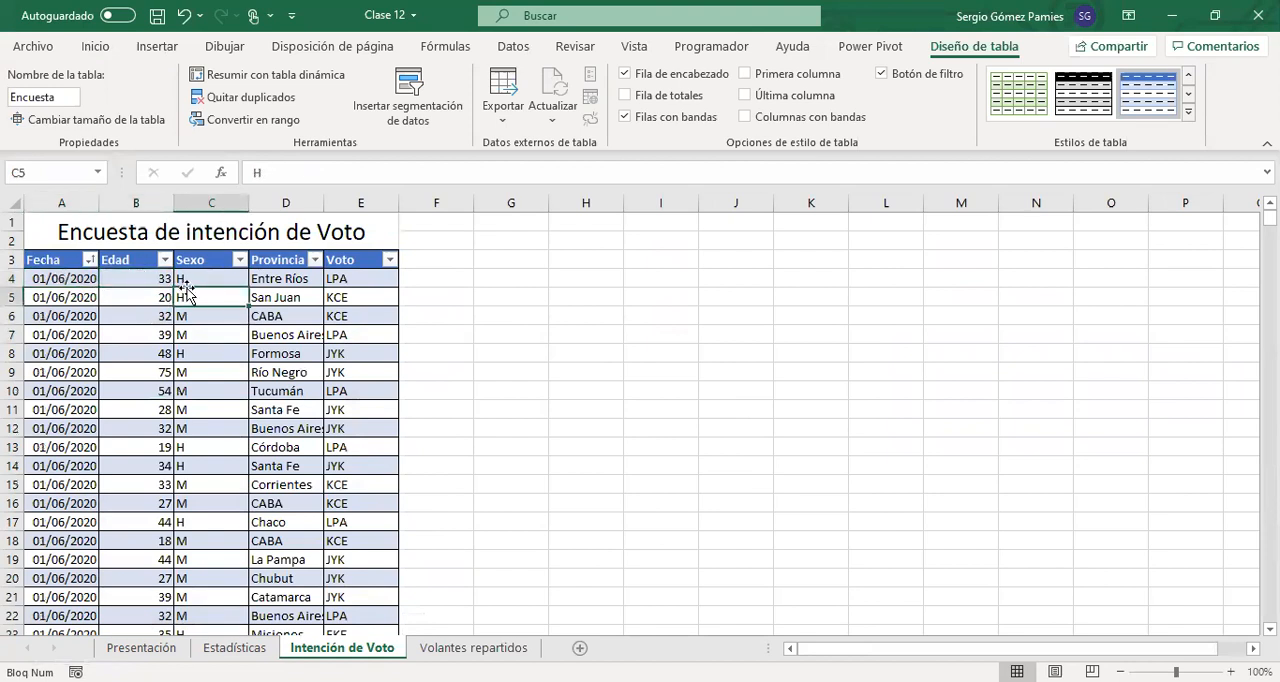
left_click(263, 274)
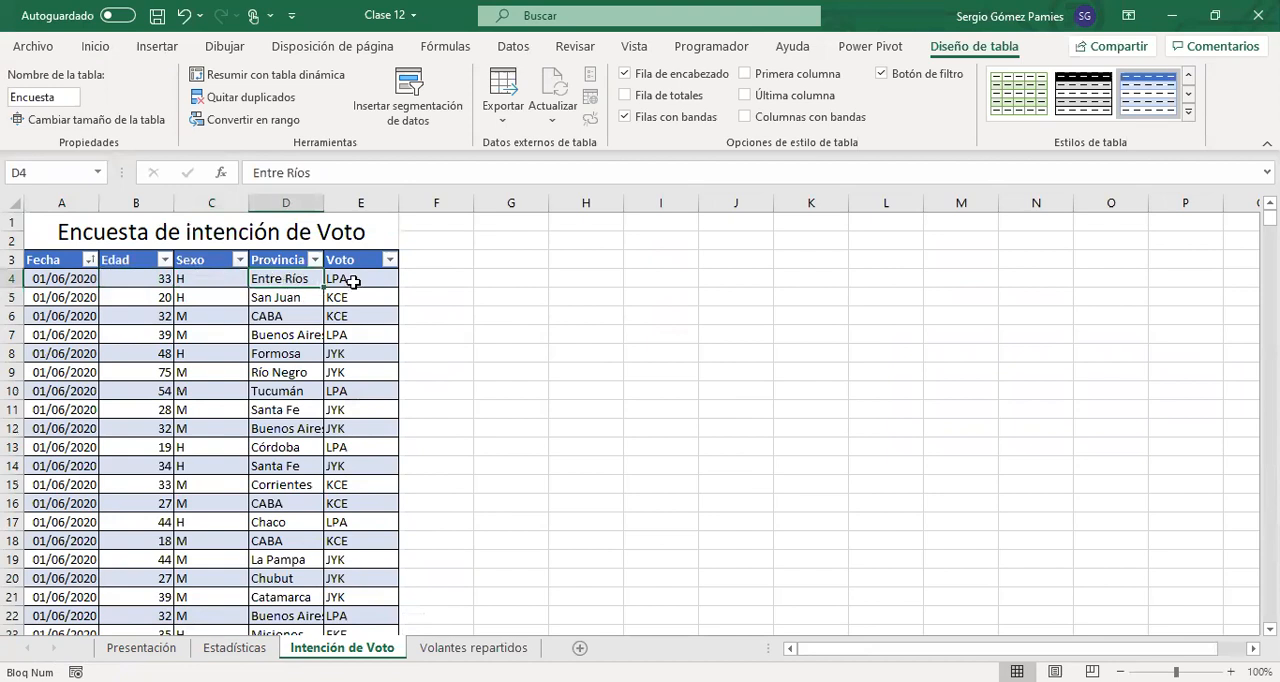
left_click(352, 280)
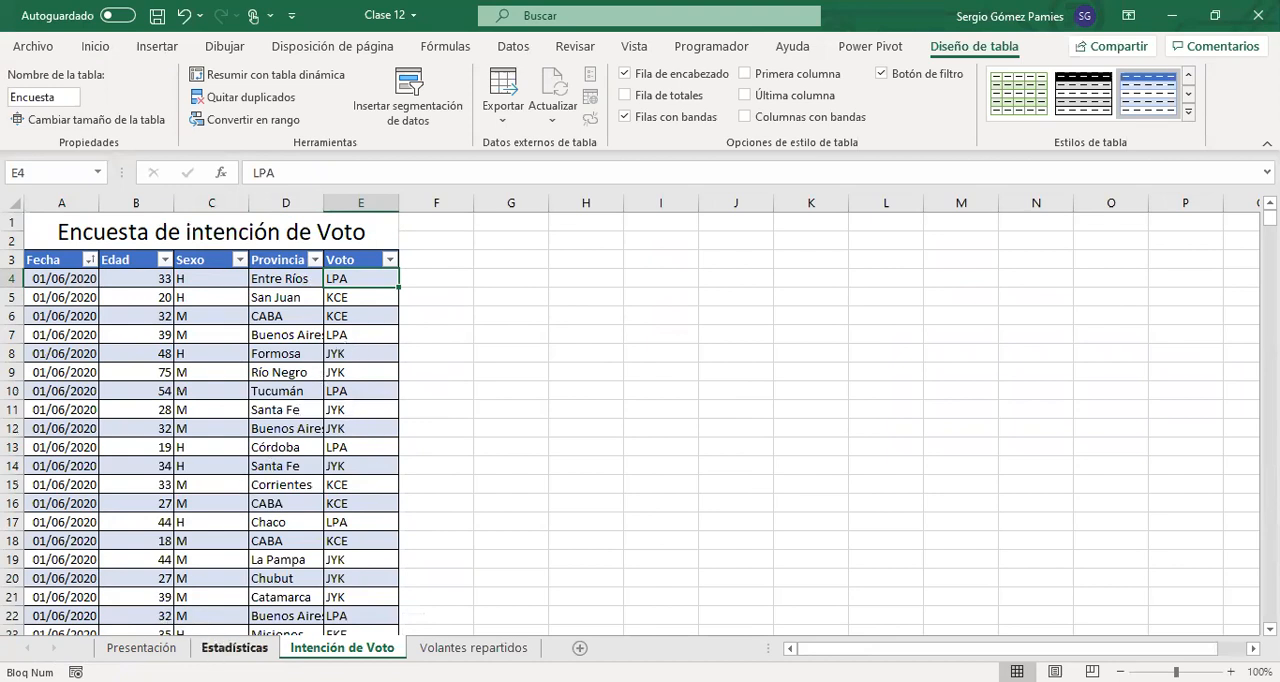
Start a CONTAR.SI.CONJUNTO formula in Estadísticas B28 with Encuesta[Voto] as the first criterion range
left_click(216, 649)
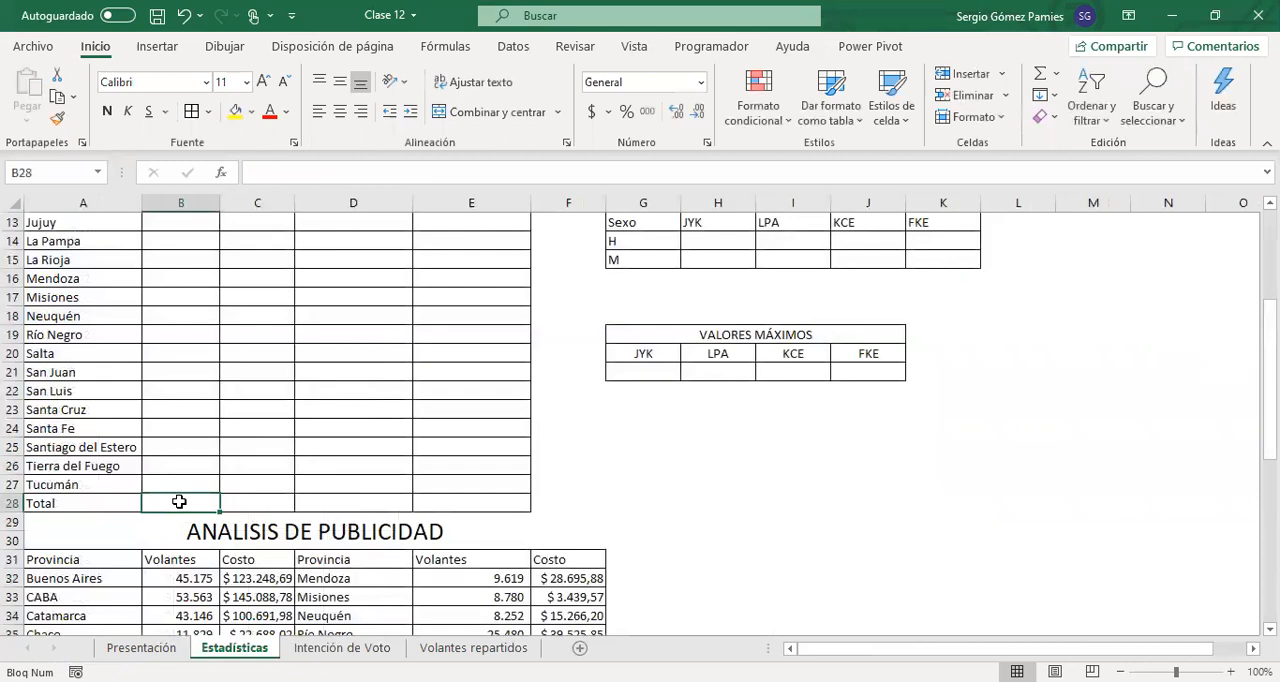
type("=")
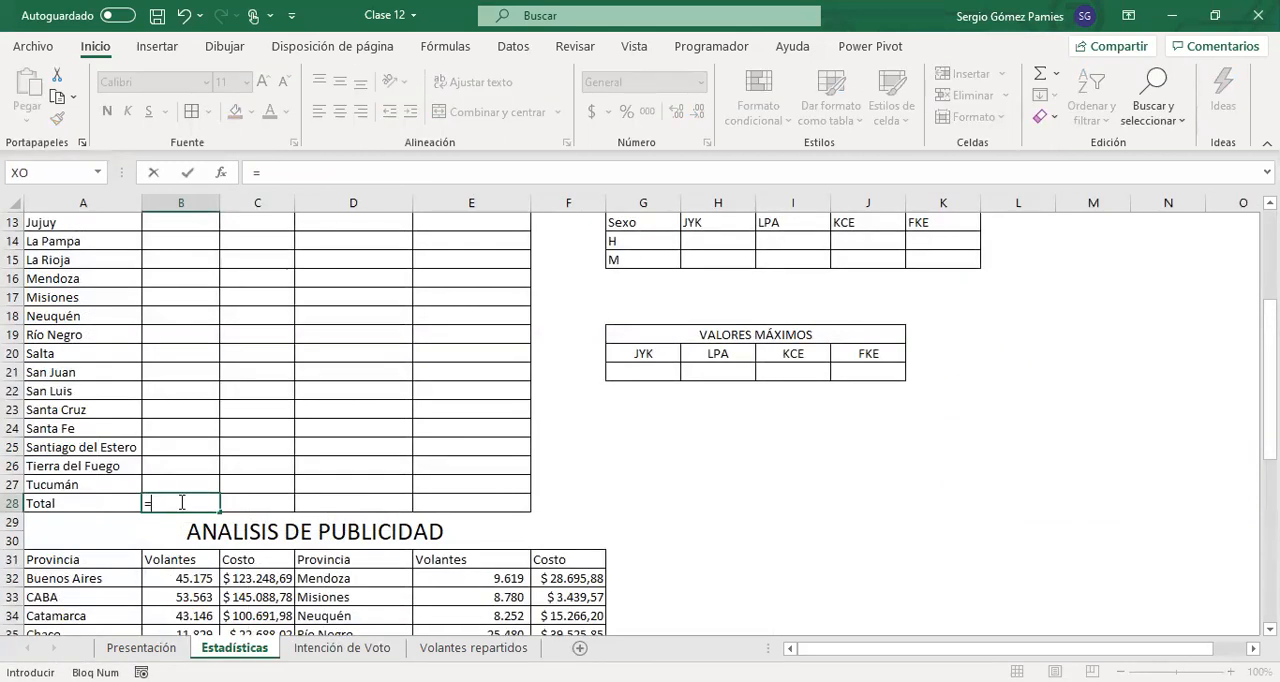
type("CONTAR.SI.CONJUNTO(")
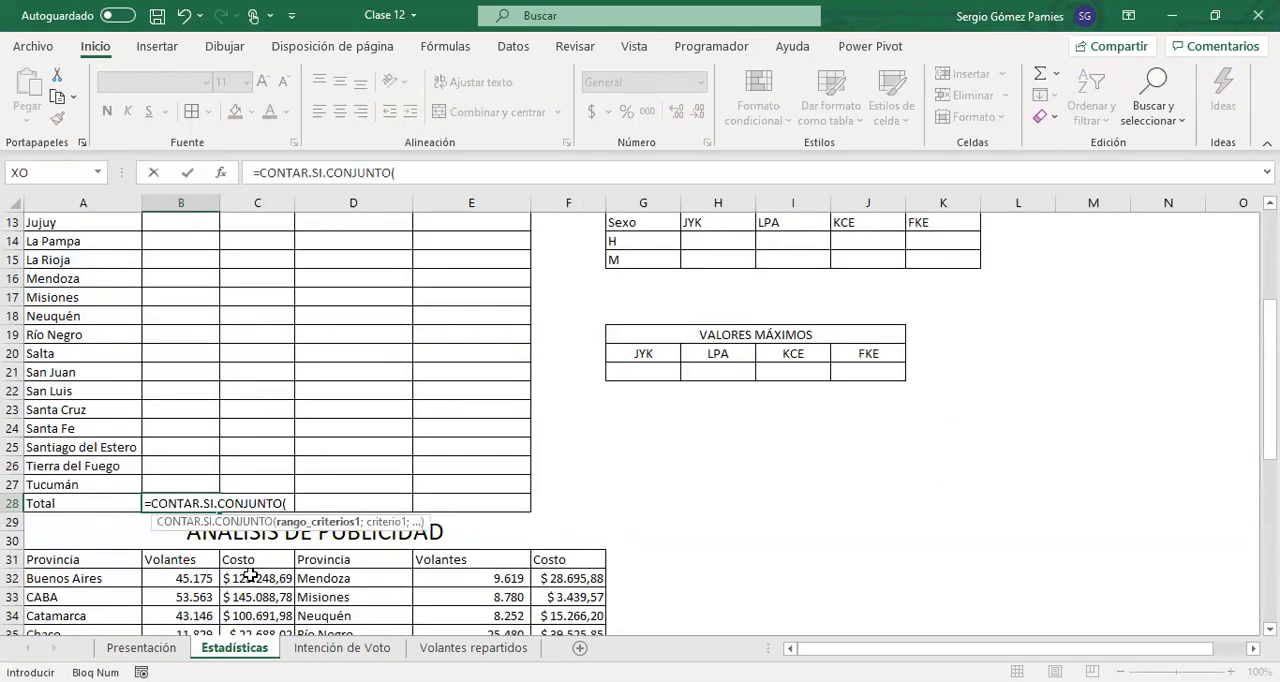
left_click(341, 648)
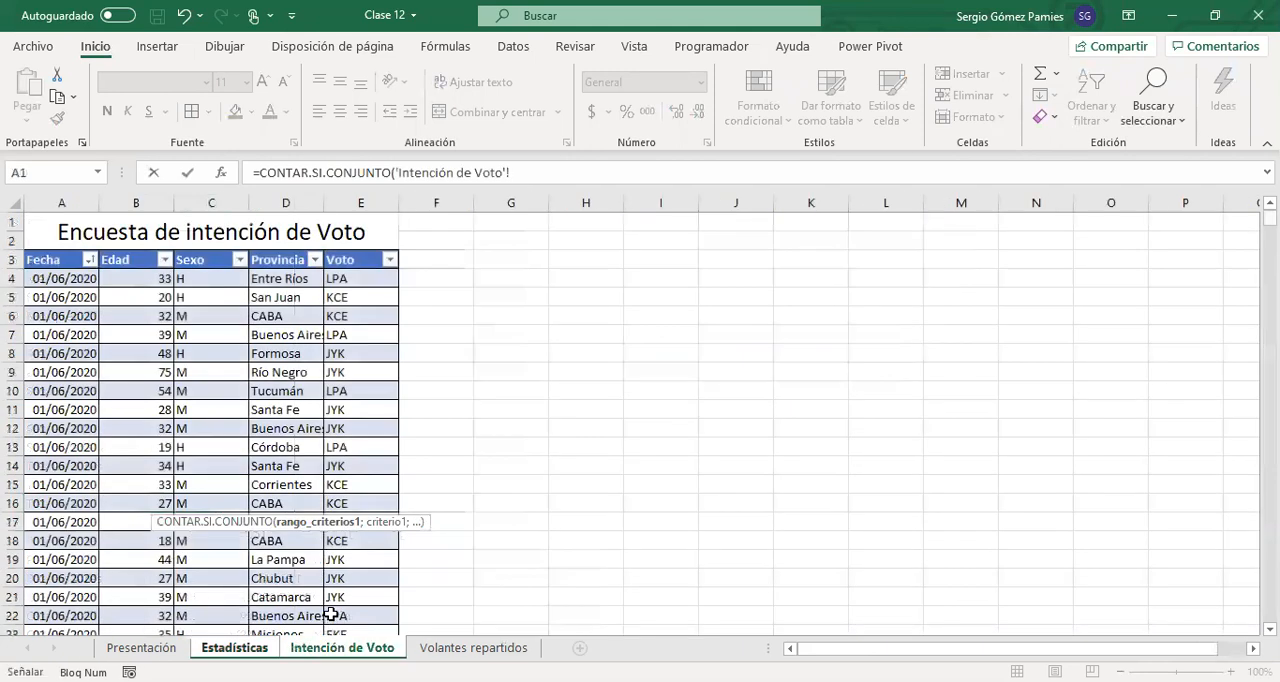
left_click(353, 285)
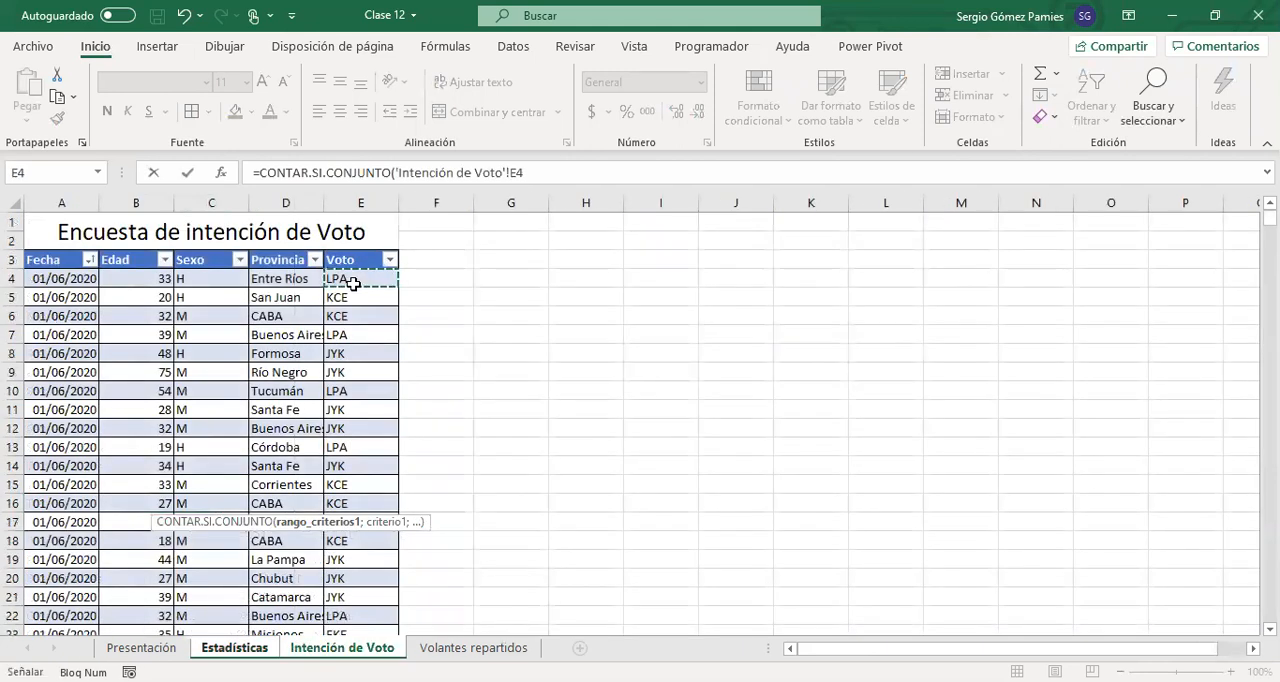
key("ctrl+shift+Down")
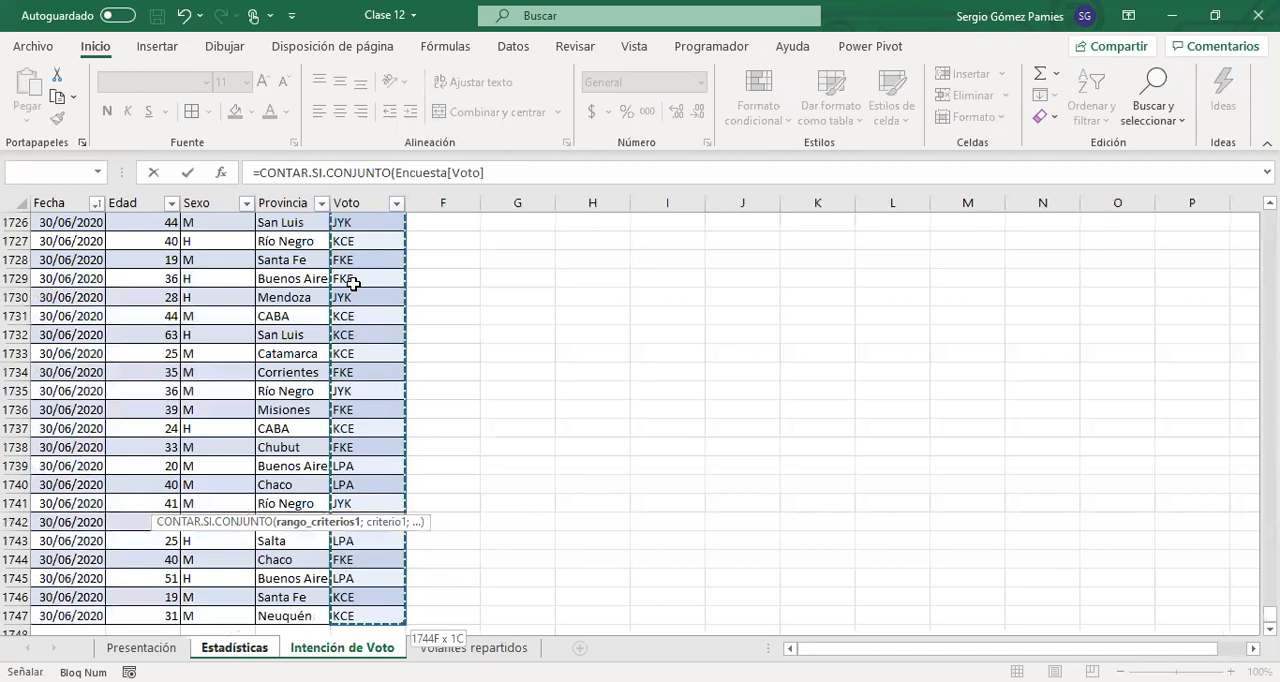
type(";")
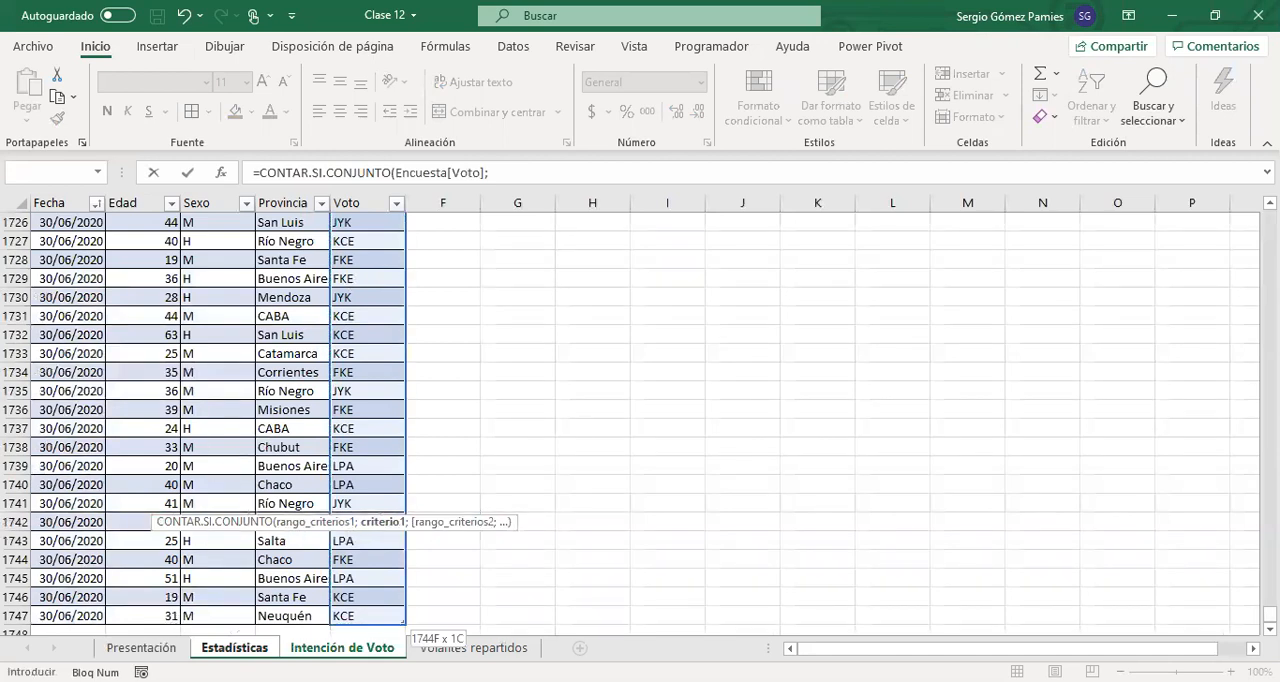
Use the JYK header B3 as the criterion without its sheet reference, completing =CONTAR.SI.CONJUNTO(Encuesta[Voto];B3)
left_click(210, 648)
scroll(182, 445, "up", 5)
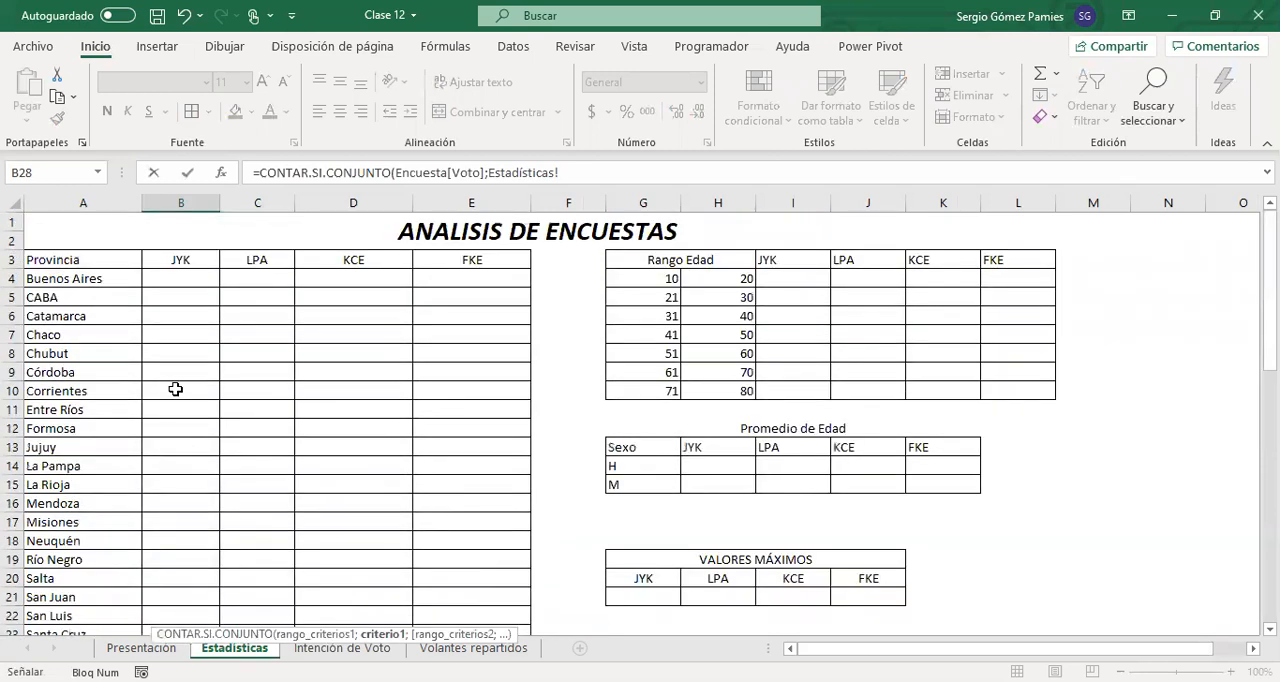
left_click(157, 259)
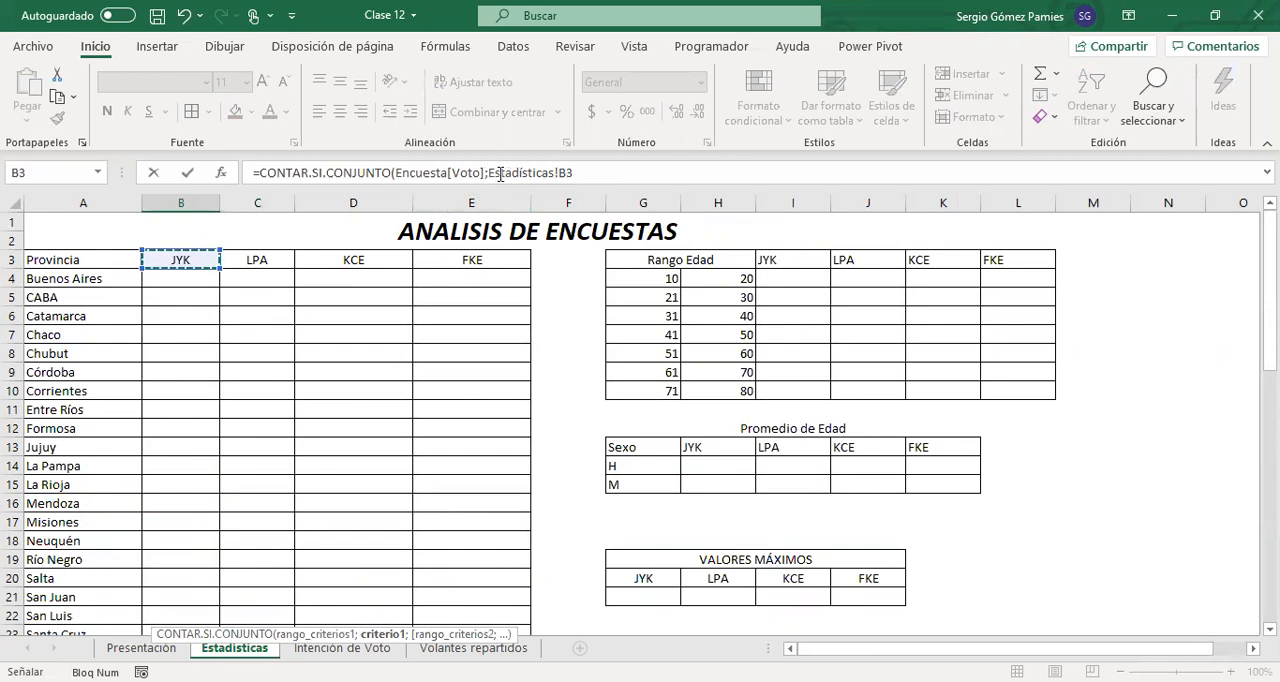
left_click_drag(490, 172, 560, 178)
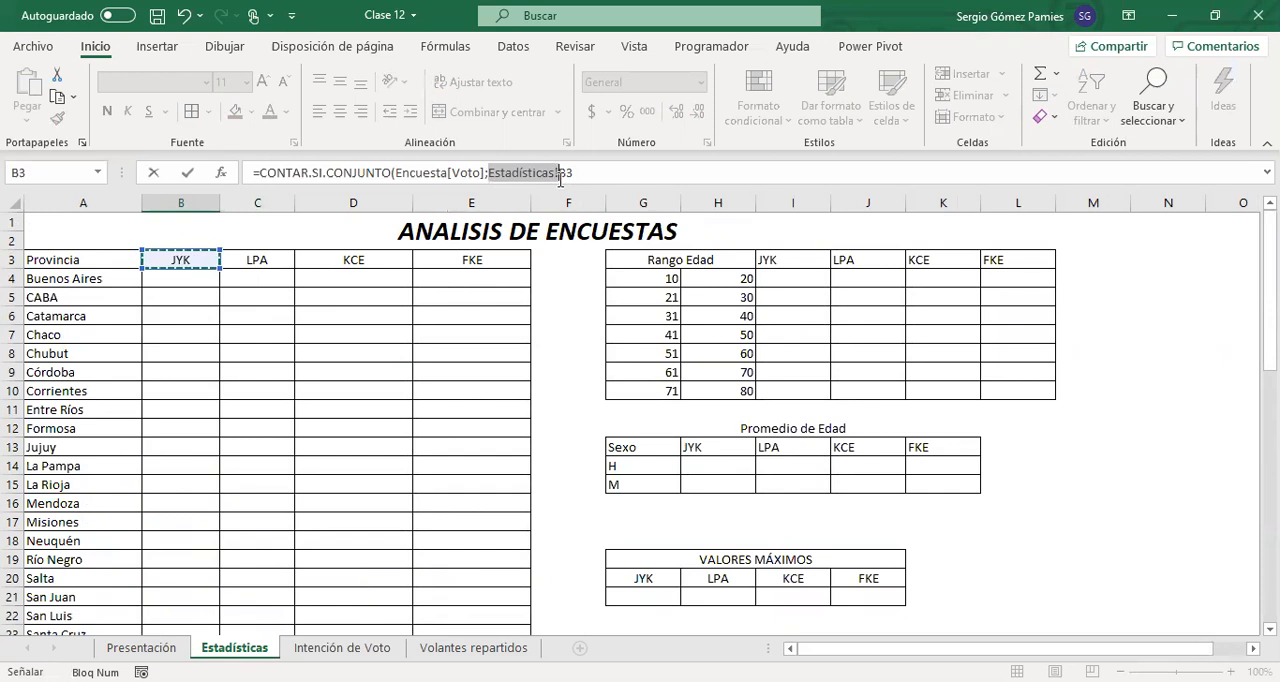
key("BackSpace")
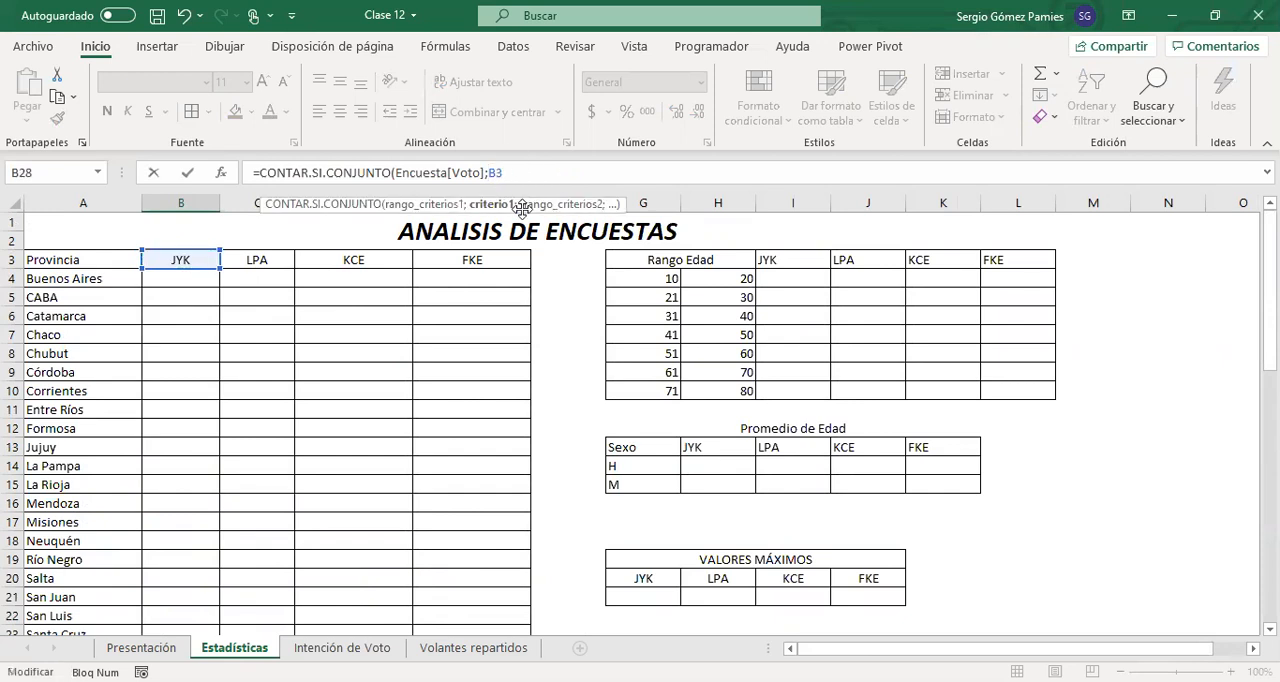
type(")")
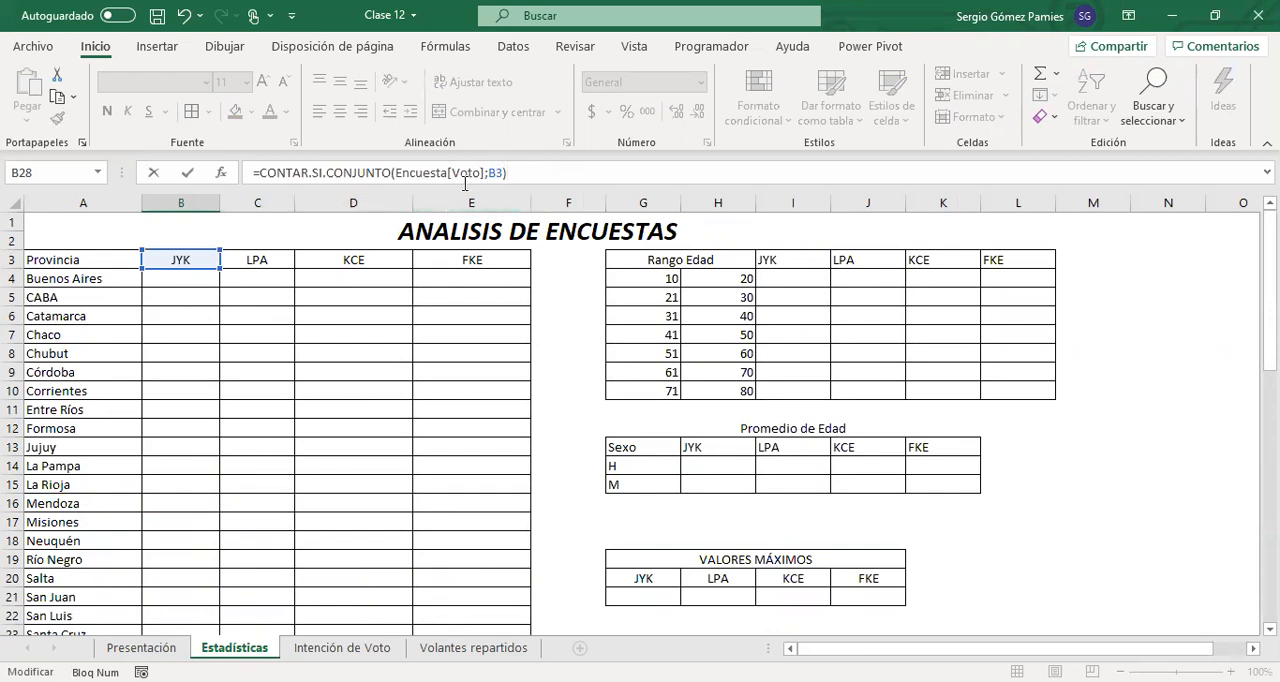
key("Return")
Fill the vote count formula from B28 across the Total row to E28
scroll(402, 368, "down", 1)
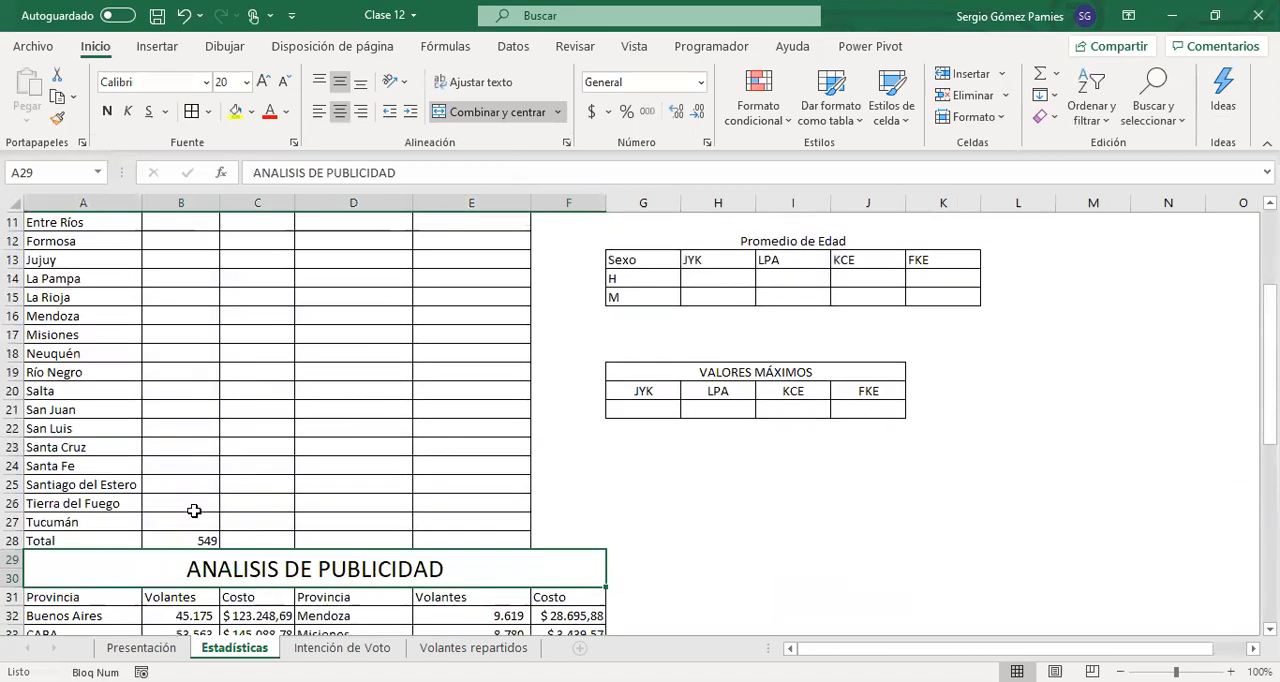
left_click(191, 533)
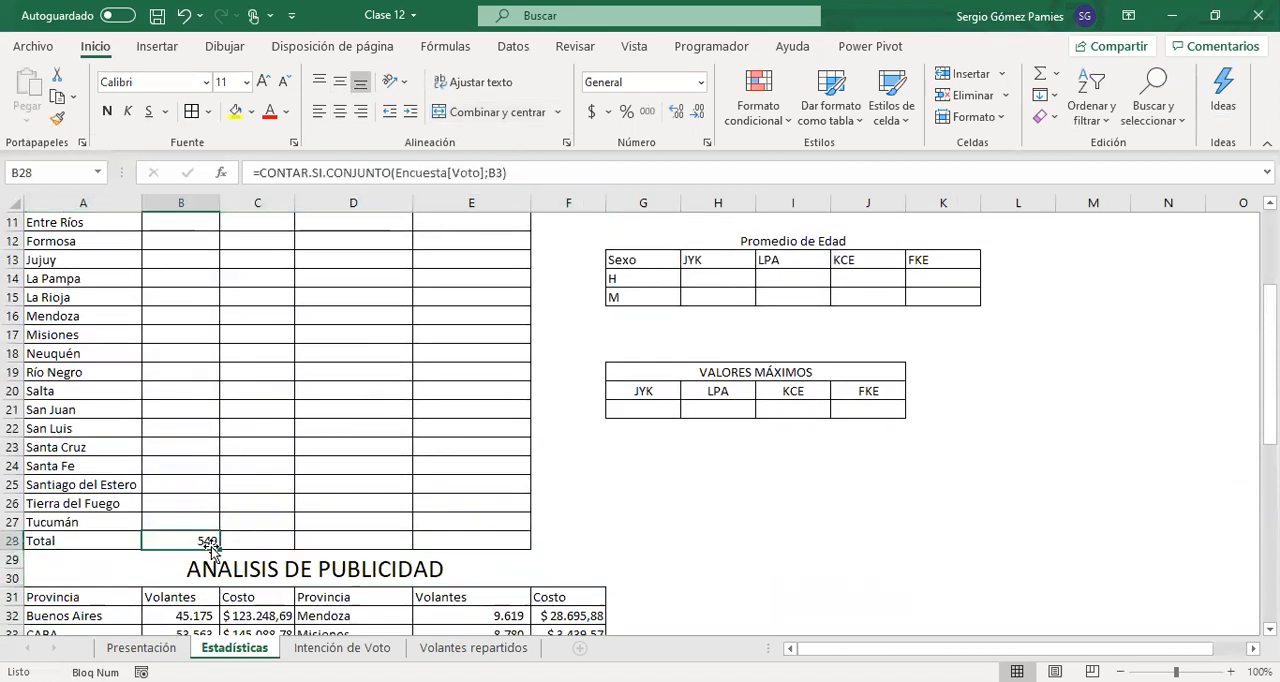
left_click_drag(216, 548, 520, 550)
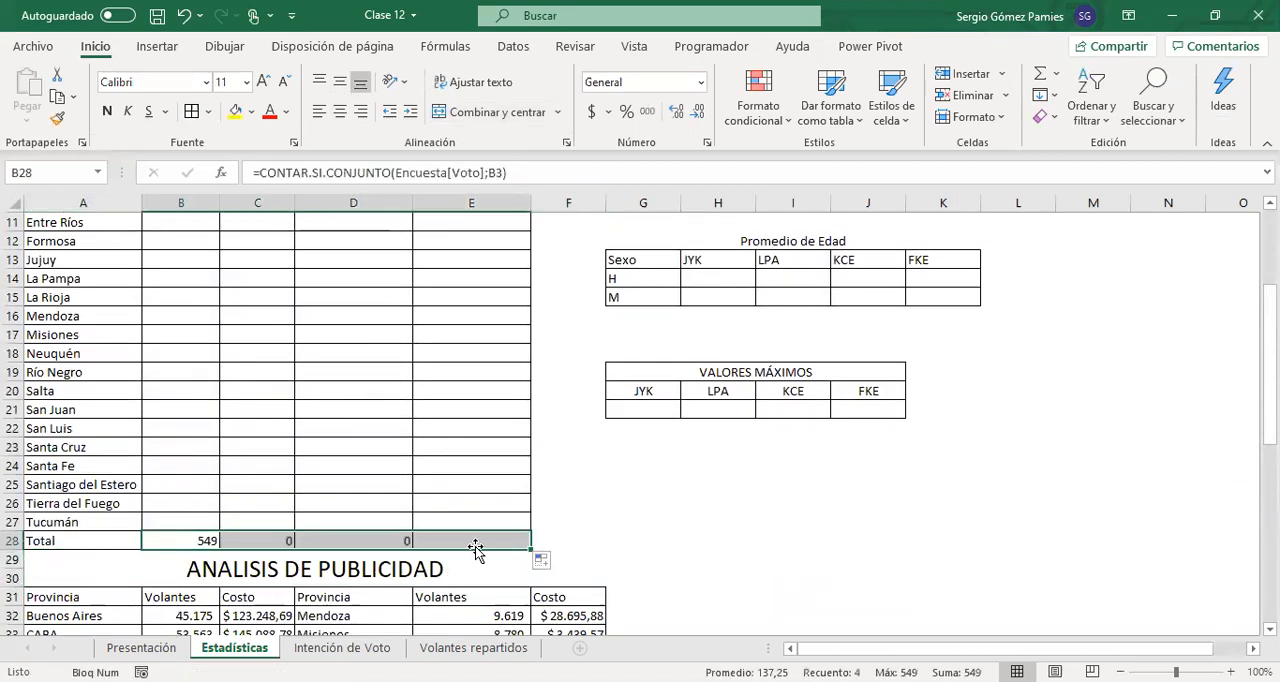
Inspect the formula filled into C28 to check which Encuesta column it references
left_click(240, 539)
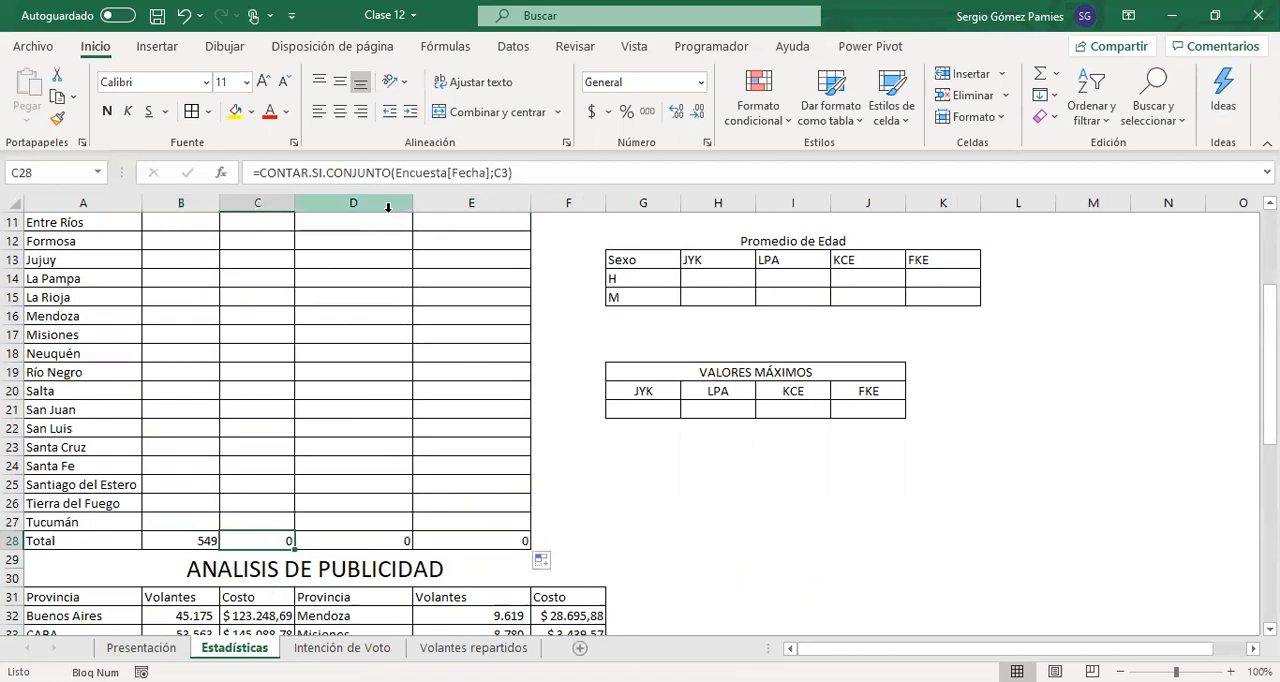
left_click_drag(393, 173, 514, 174)
key("Escape")
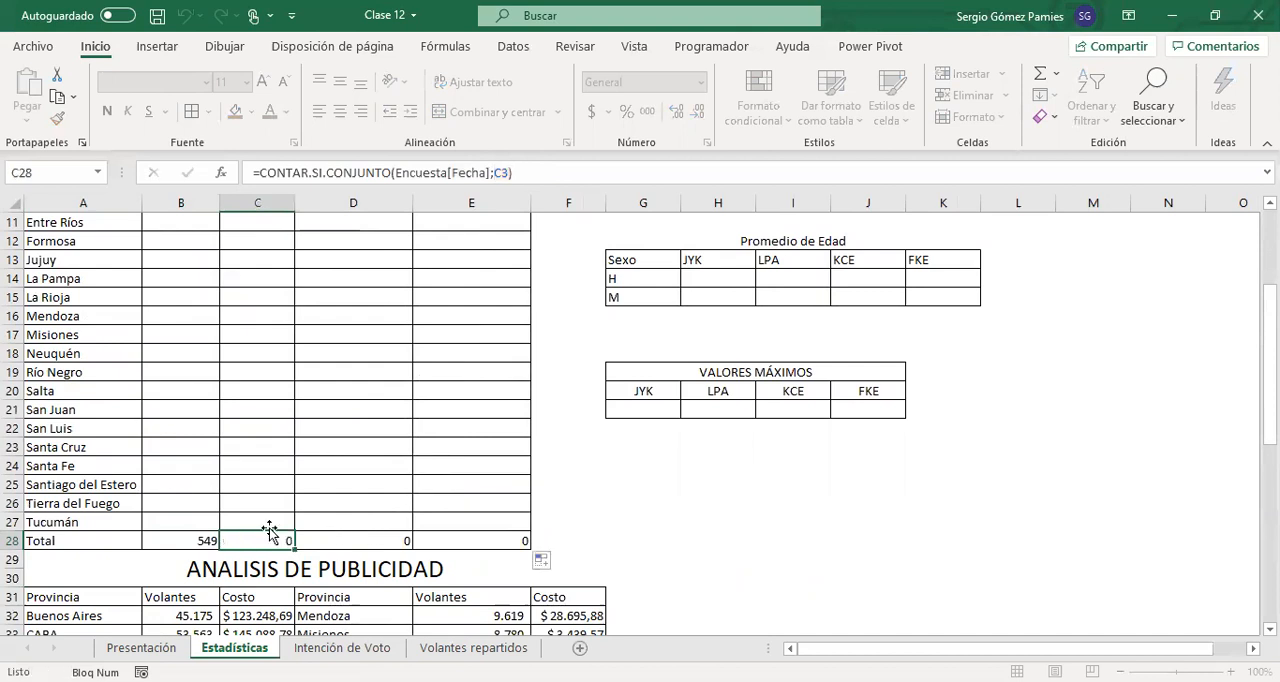
Copy the vote count formula from B28 and paste it into C28:E28 of the Total row
left_click(193, 540)
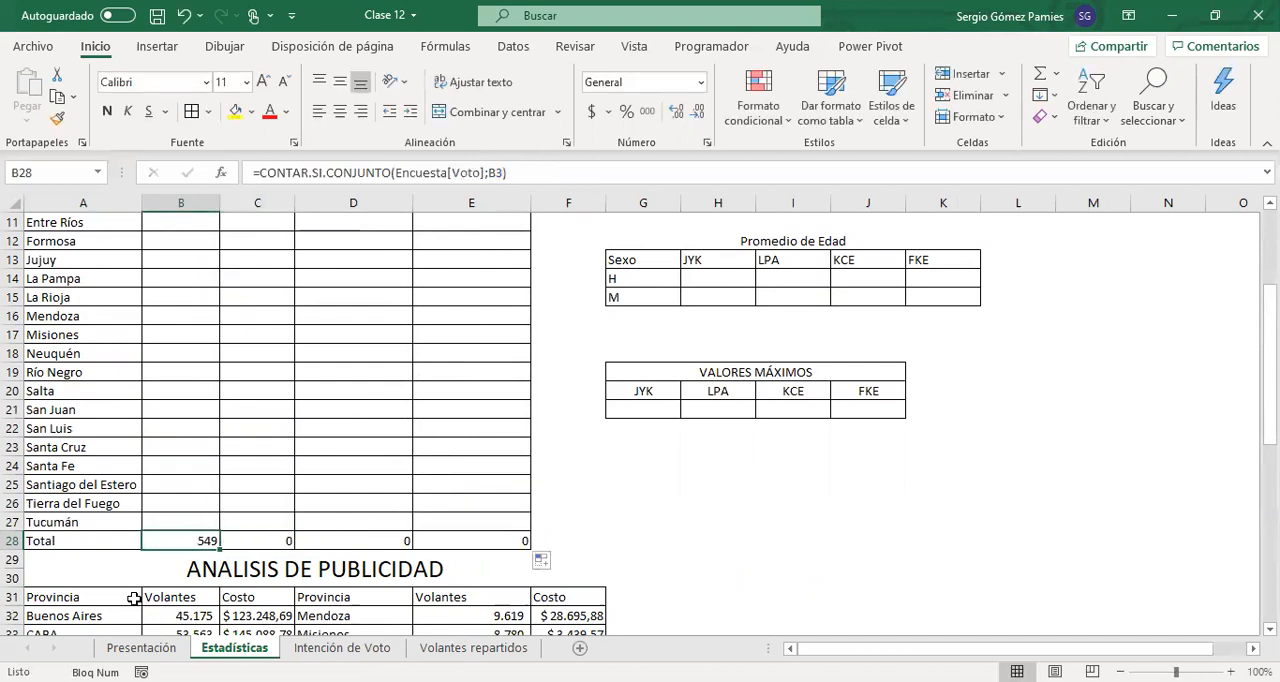
key("ctrl+c")
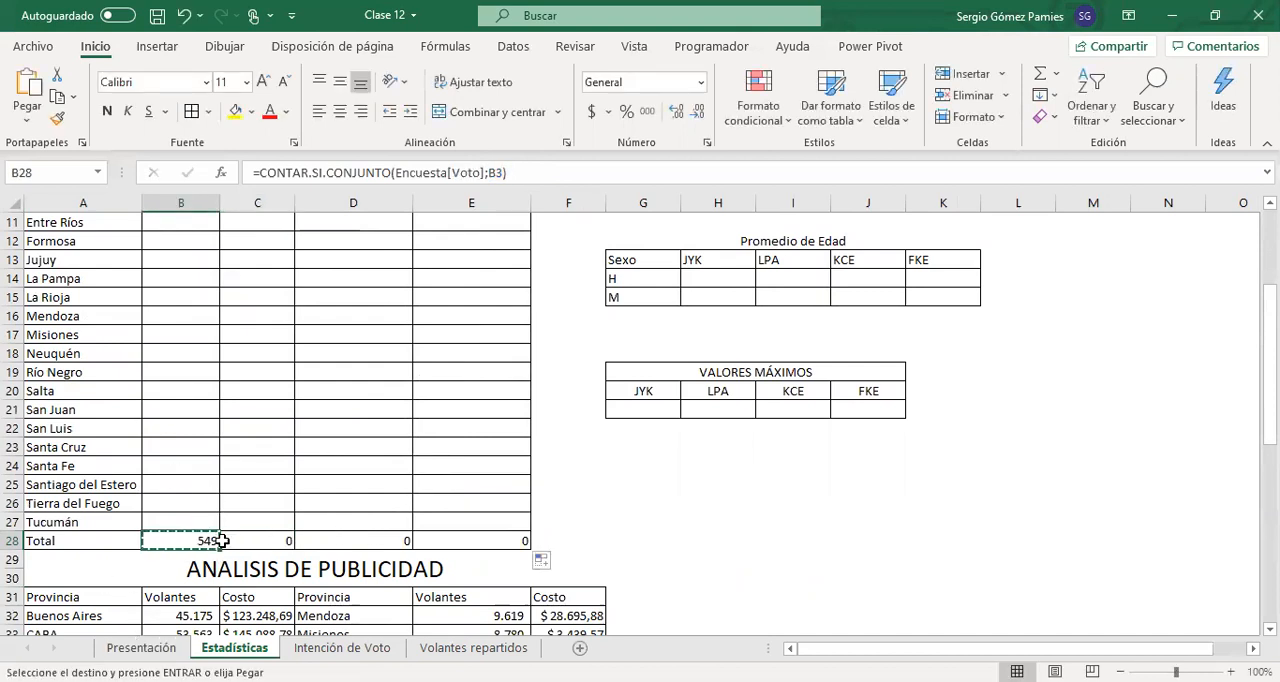
left_click_drag(250, 541, 438, 543)
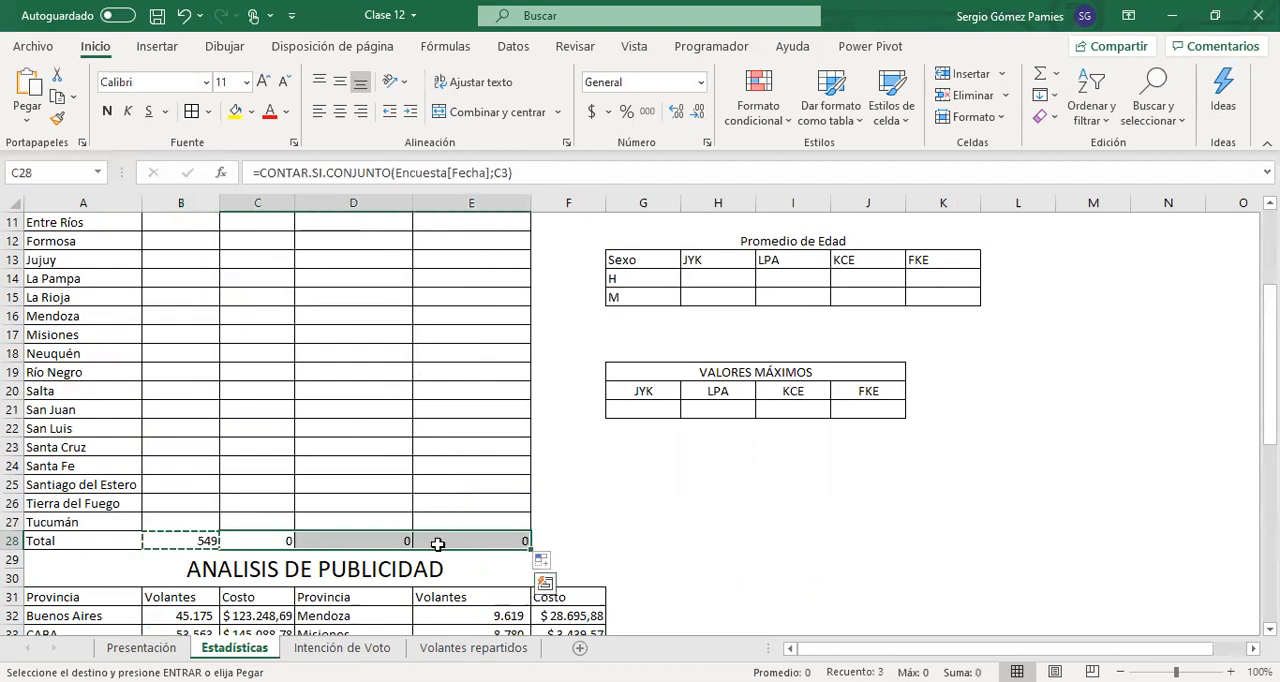
key("ctrl+v")
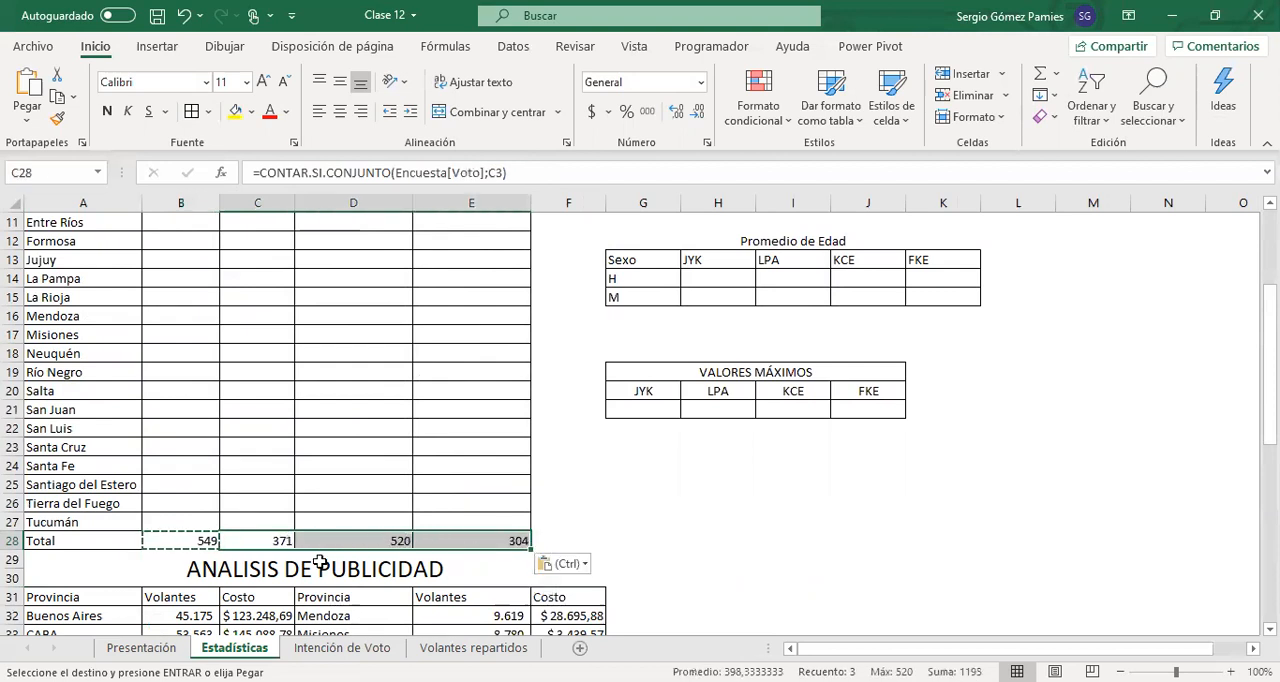
Center the values of the Total row in B28:E28
left_click(203, 540)
left_click_drag(203, 540, 490, 541)
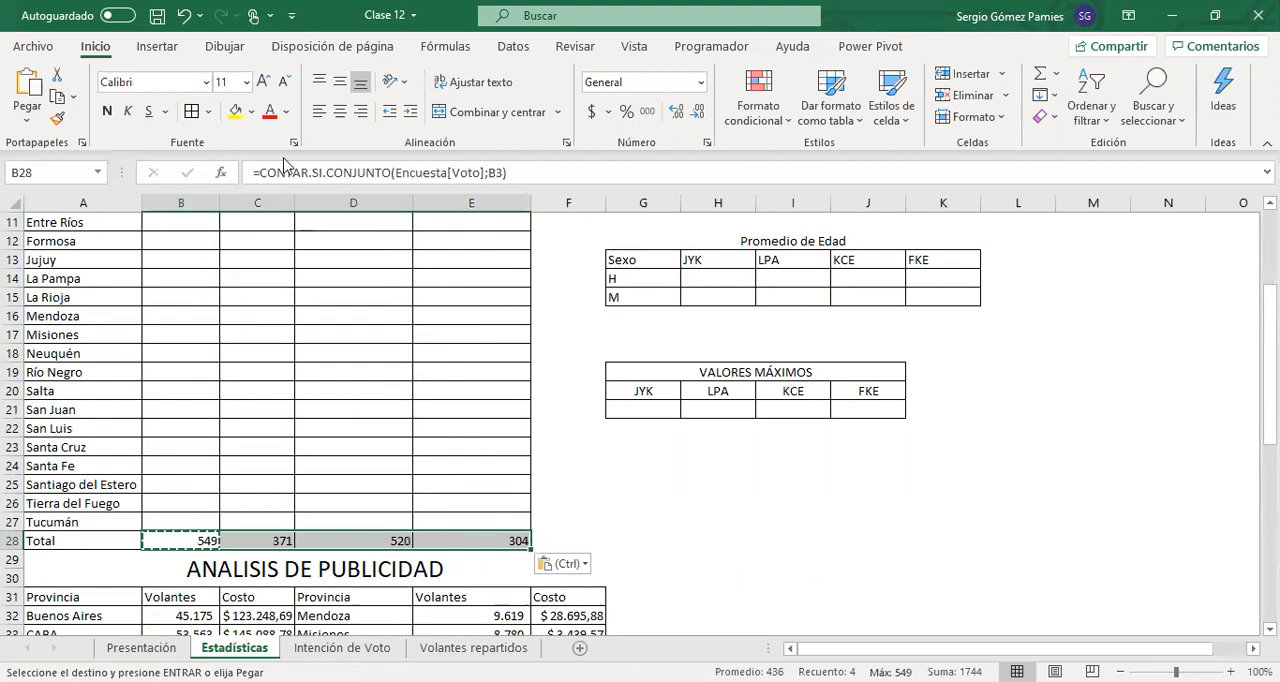
left_click(340, 112)
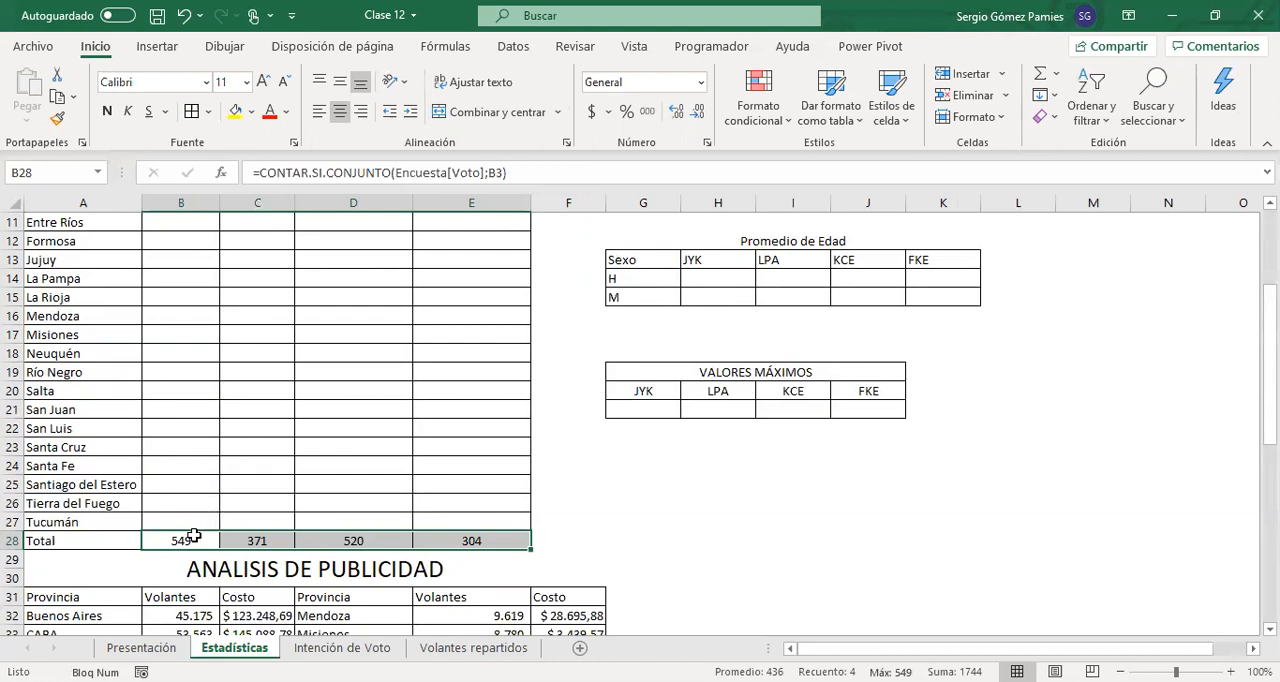
Review the empty Rango Edad, Promedio de Edad and VALORES MÁXIMOS tables, checking their headers and result cells
scroll(278, 516, "up", 4)
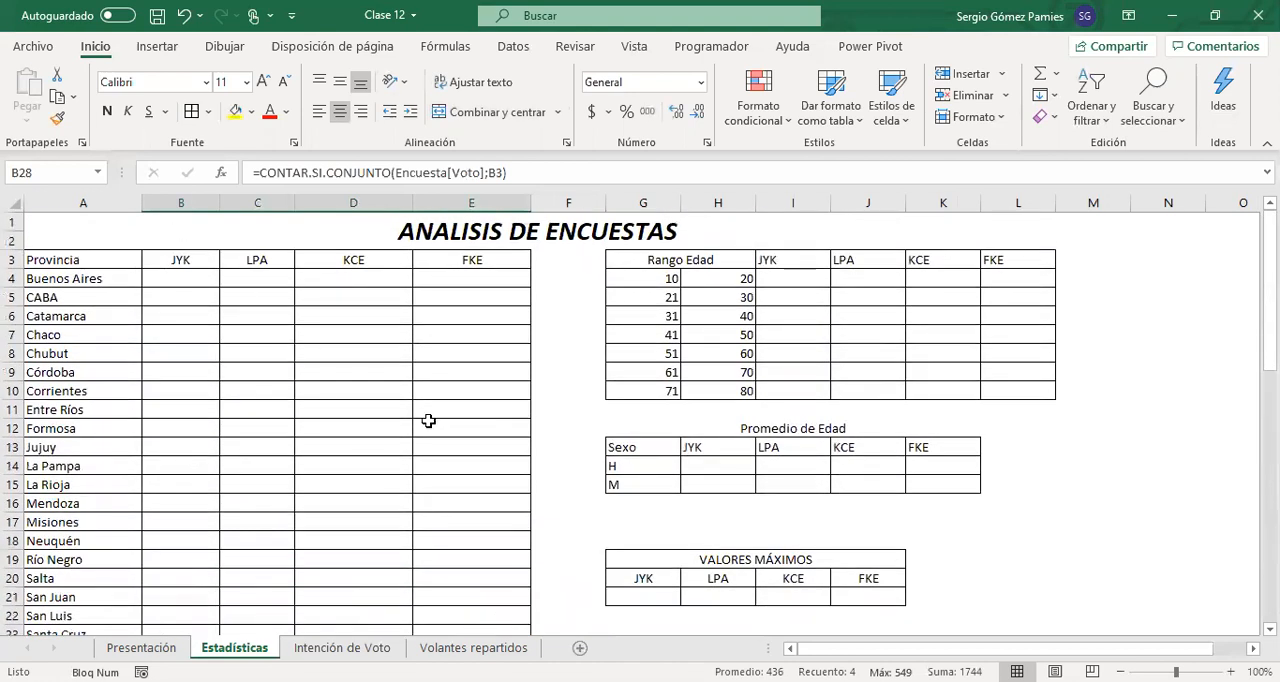
scroll(800, 568, "down", 1)
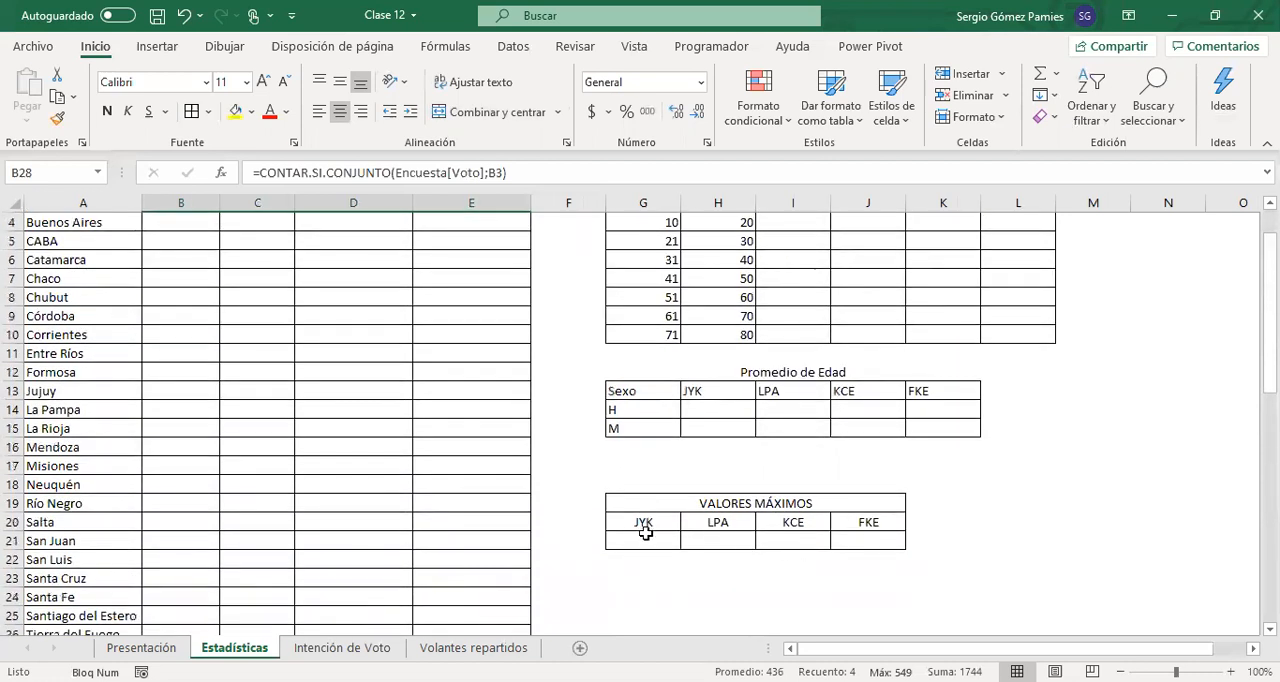
left_click(643, 596)
scroll(773, 342, "up", 1)
left_click_drag(786, 277, 1008, 392)
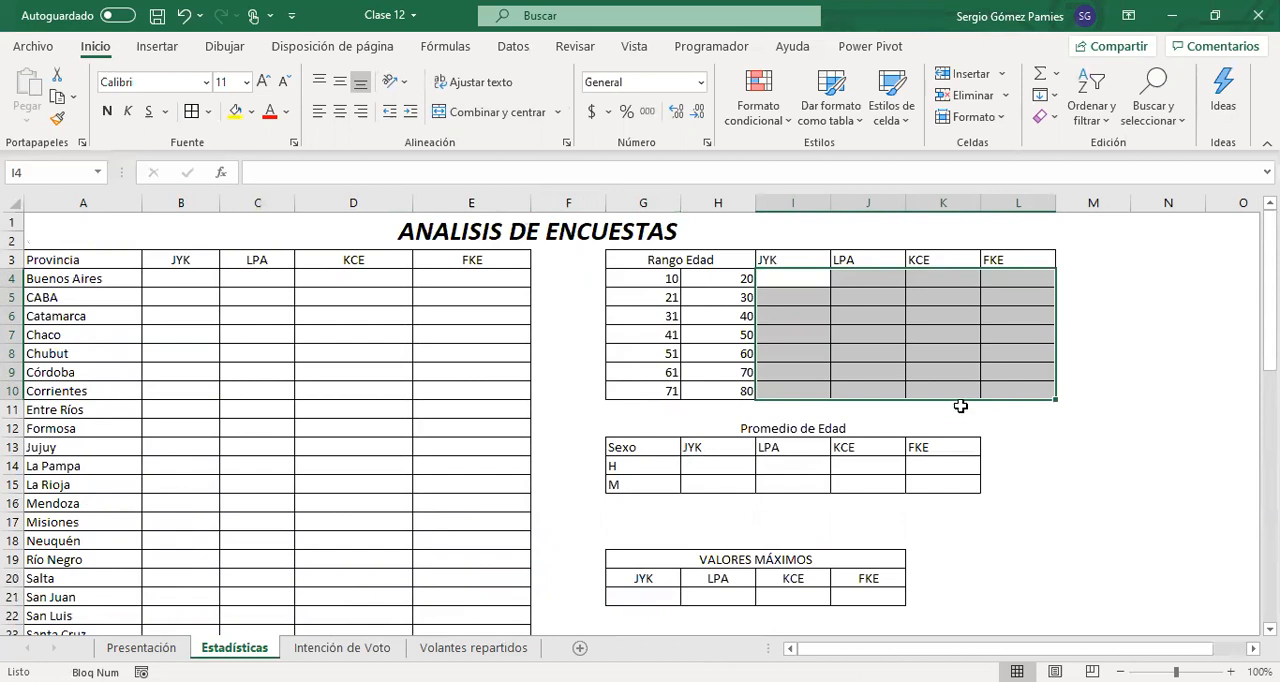
scroll(837, 445, "down", 1)
left_click_drag(668, 410, 930, 428)
left_click(703, 395)
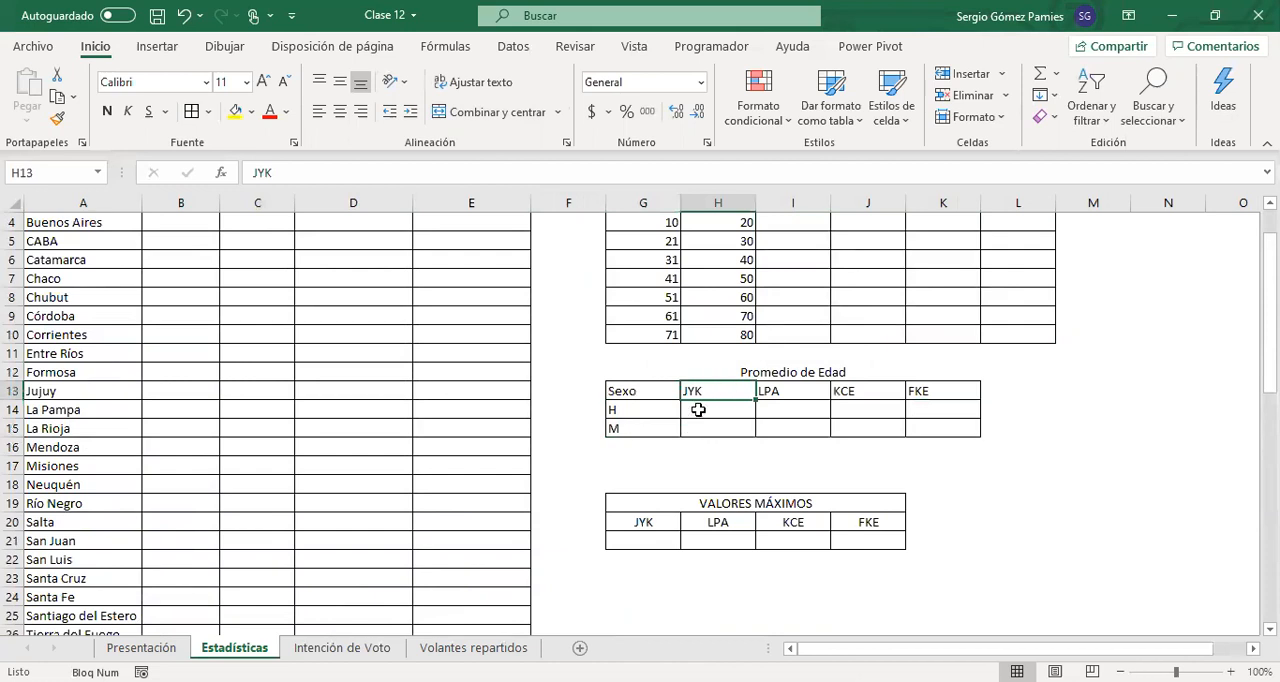
left_click(645, 410)
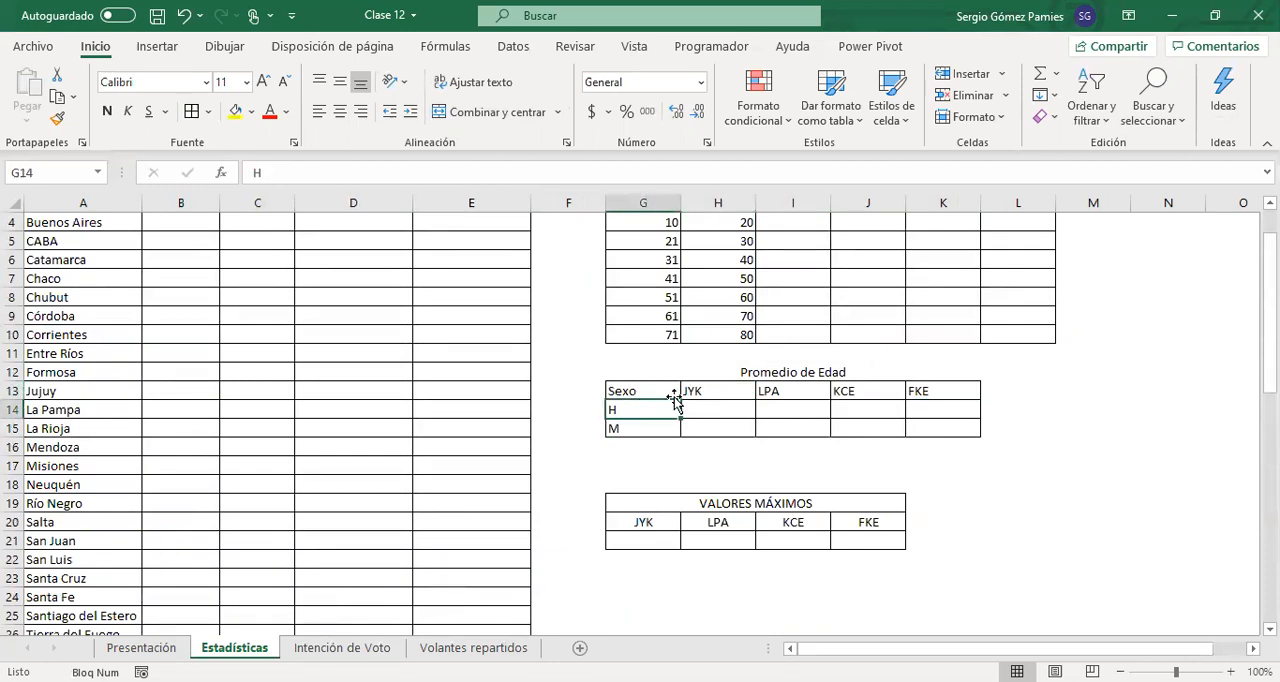
scroll(668, 460, "down", 1)
left_click_drag(660, 484, 859, 483)
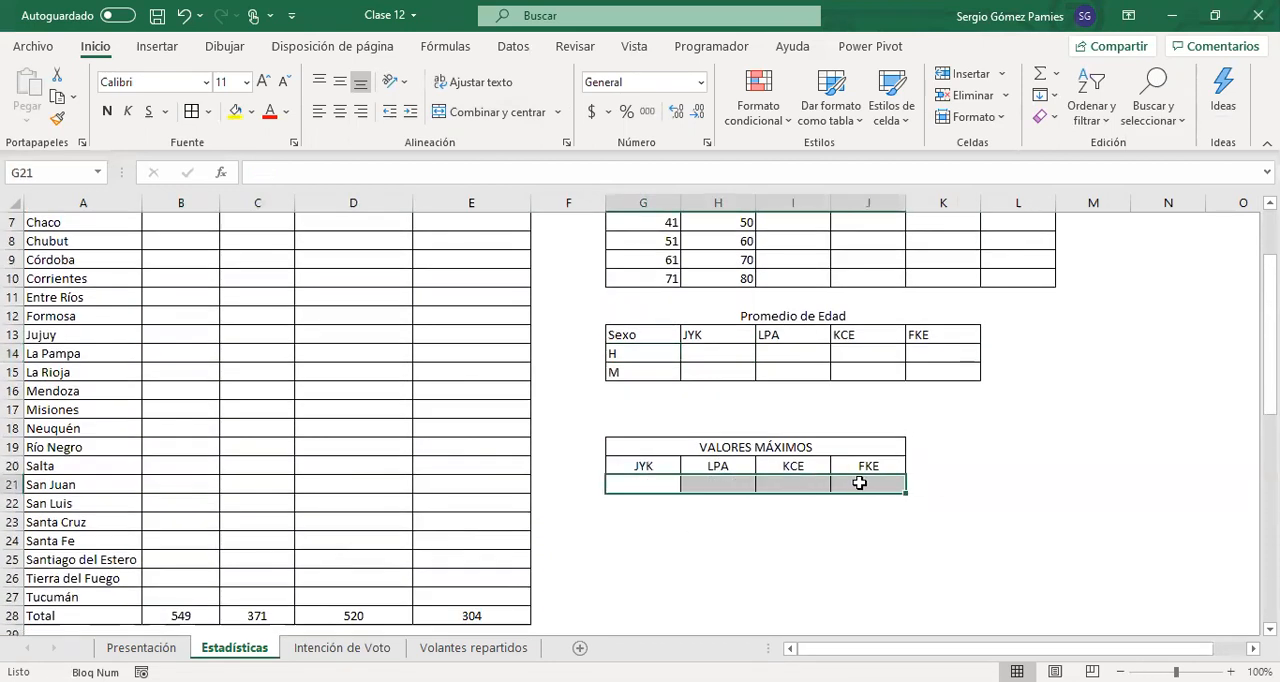
scroll(113, 311, "up", 2)
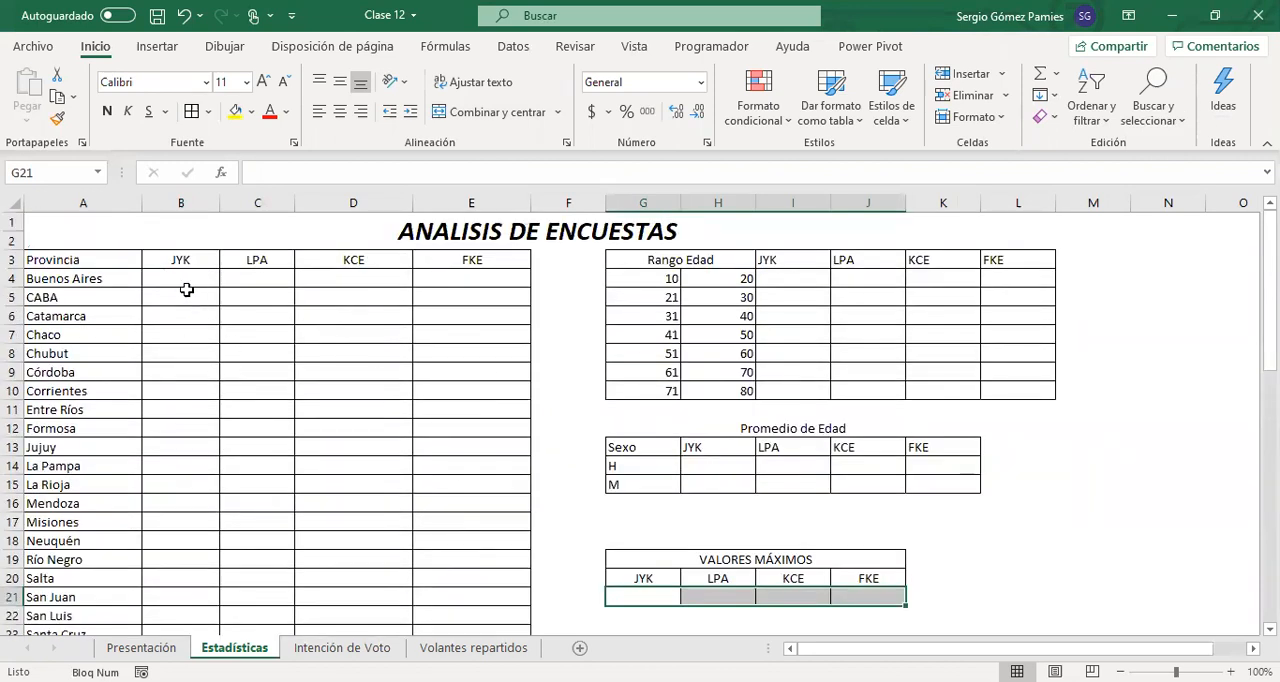
Review the JYK total formula in B28 and the party and province cells that serve as criteria for B4
left_click(155, 277)
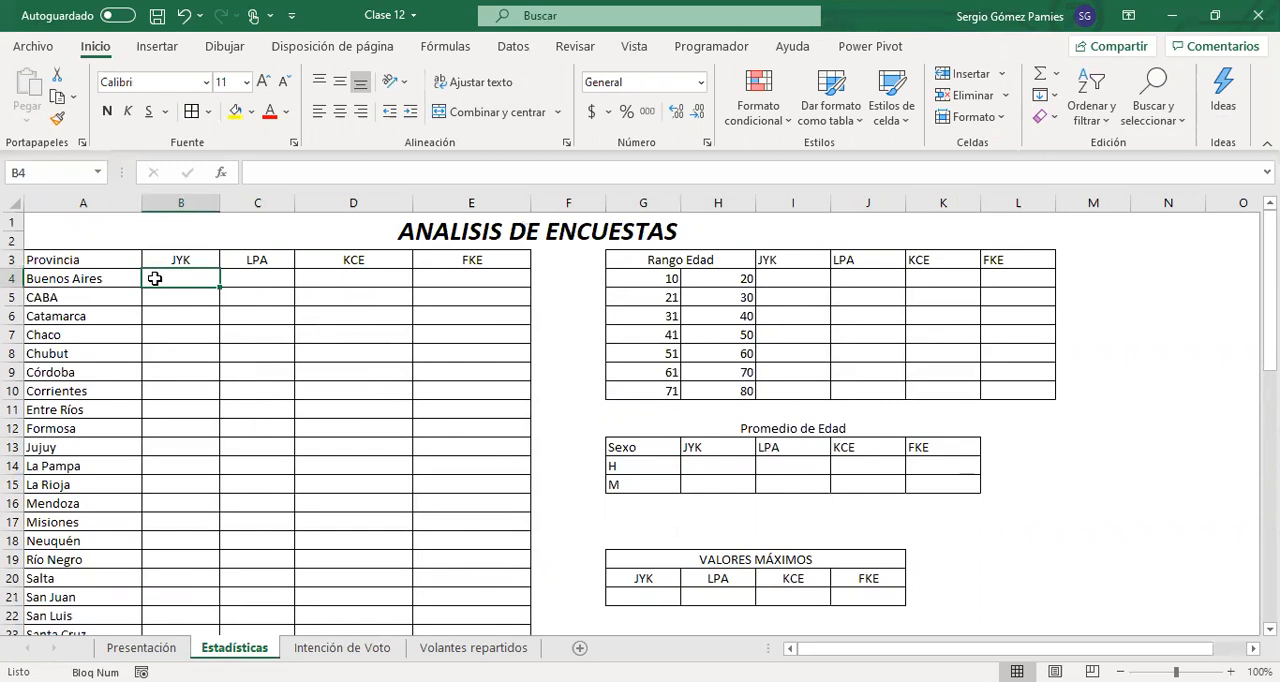
scroll(177, 314, "down", 4)
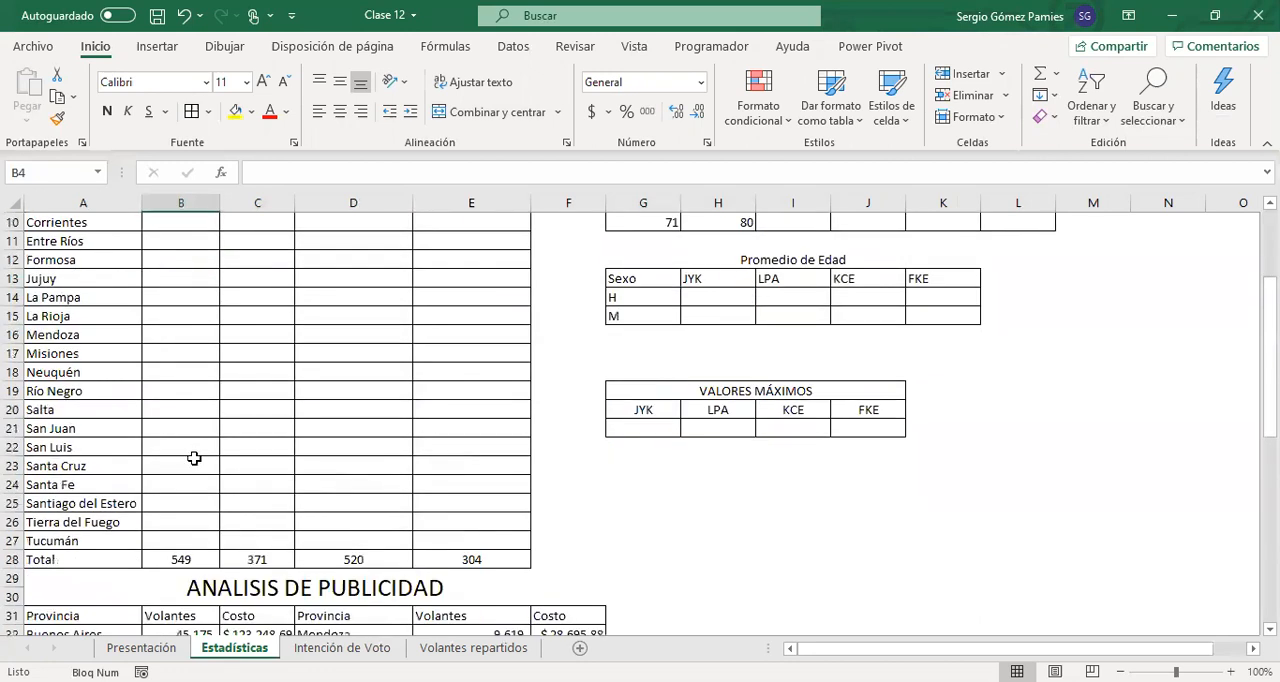
left_click(180, 502)
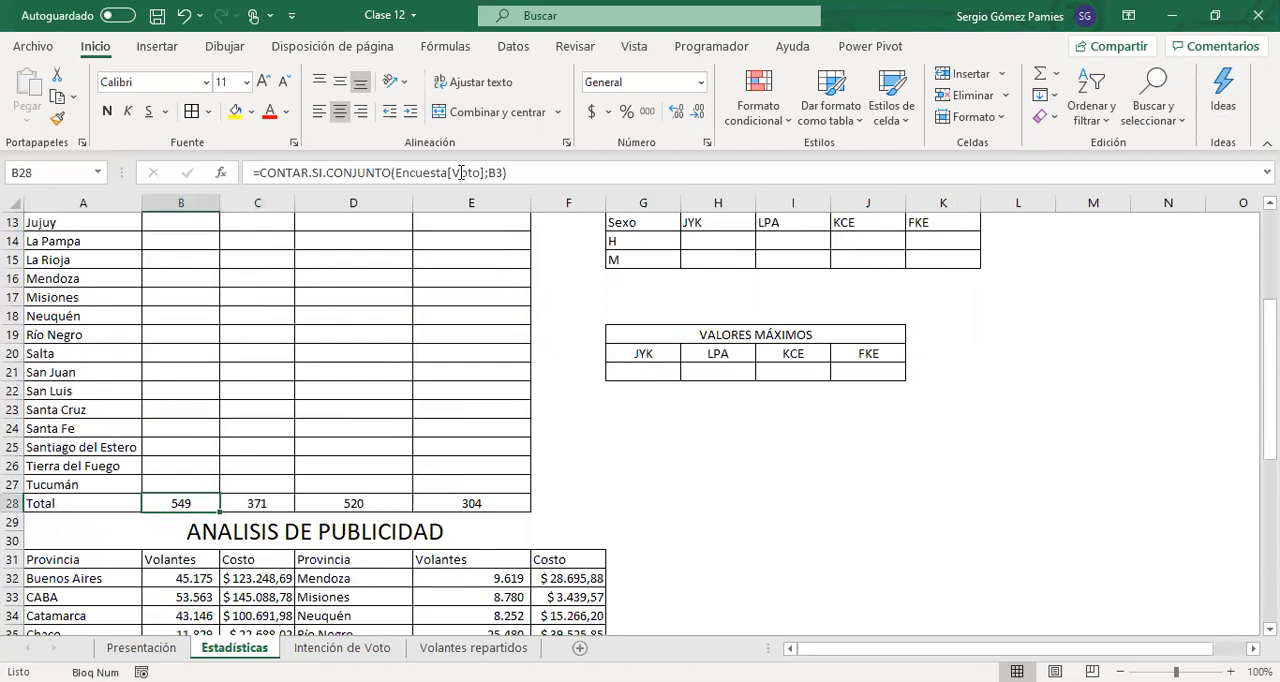
scroll(150, 242, "up", 4)
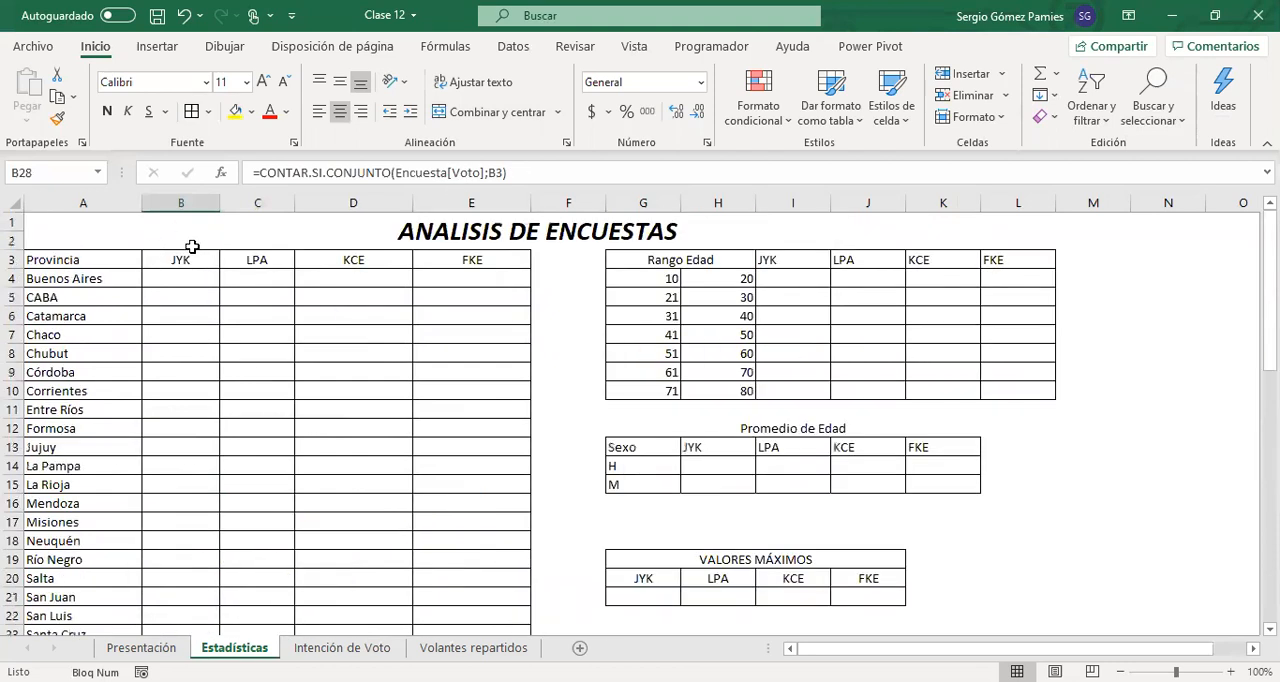
left_click(174, 265)
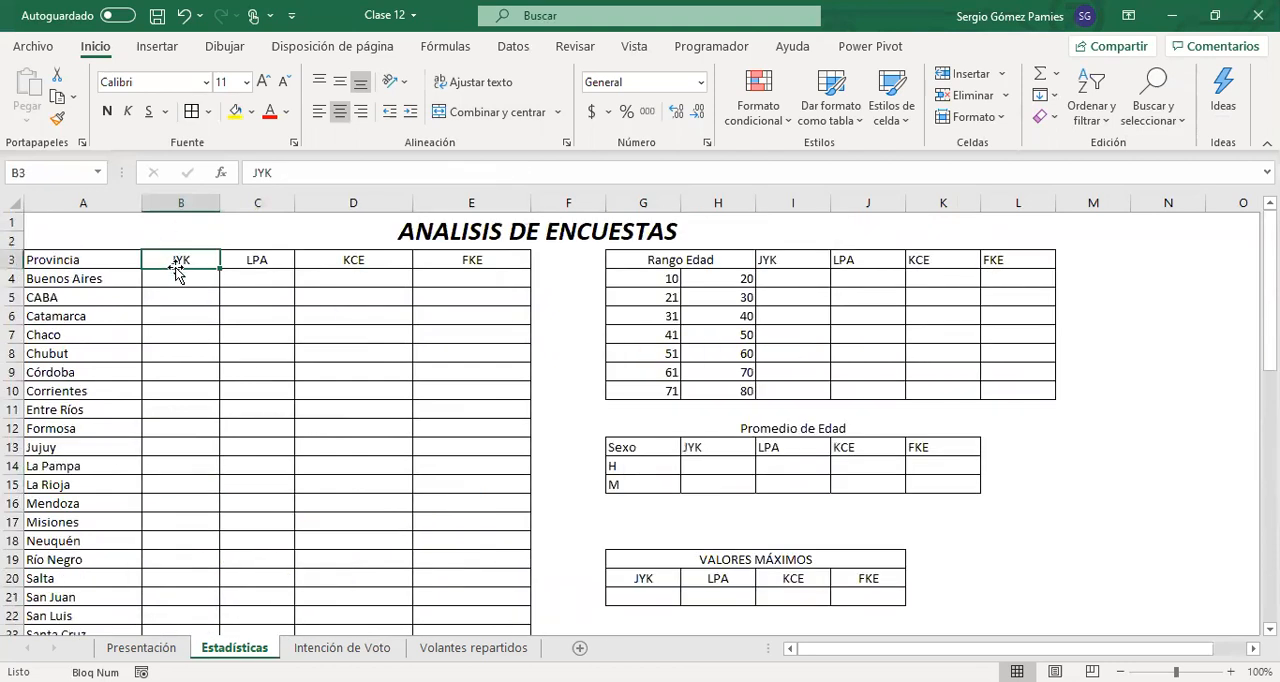
left_click(100, 279)
left_click(150, 281)
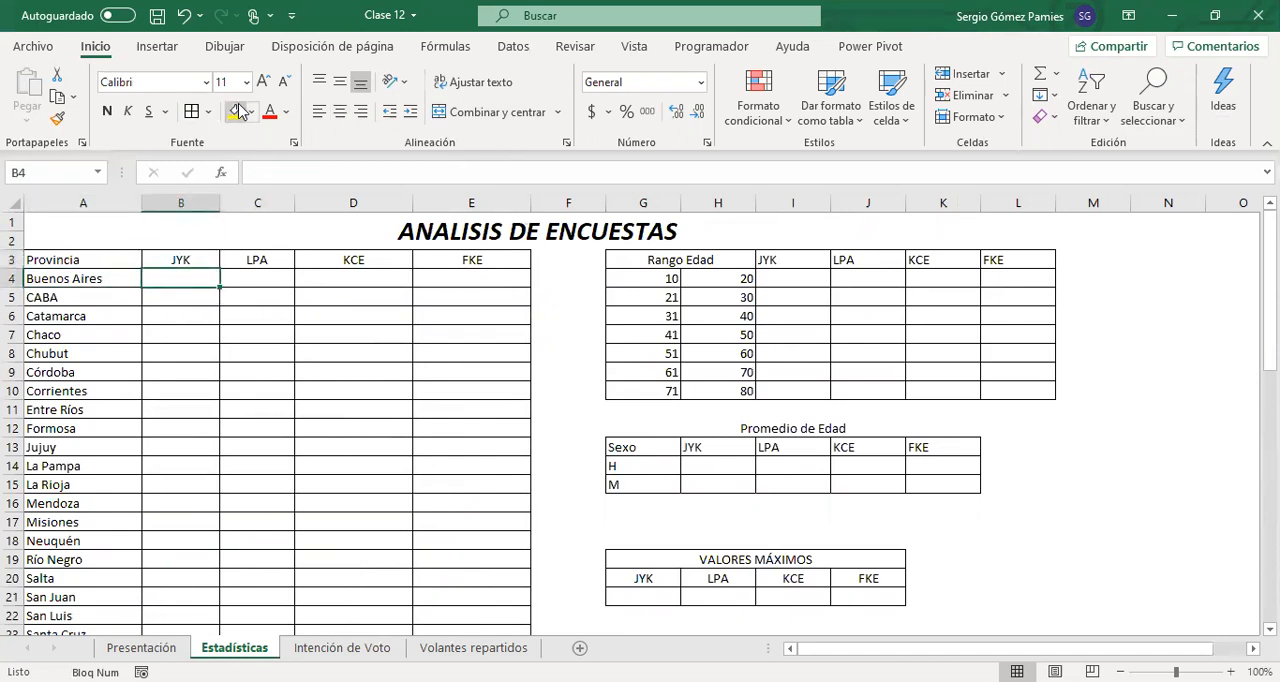
Highlight B4 temporarily with a yellow fill to relate it to its party header and province, and clear the fill
left_click(238, 111)
left_click(170, 260)
left_click_drag(169, 279, 105, 278)
left_click(98, 277)
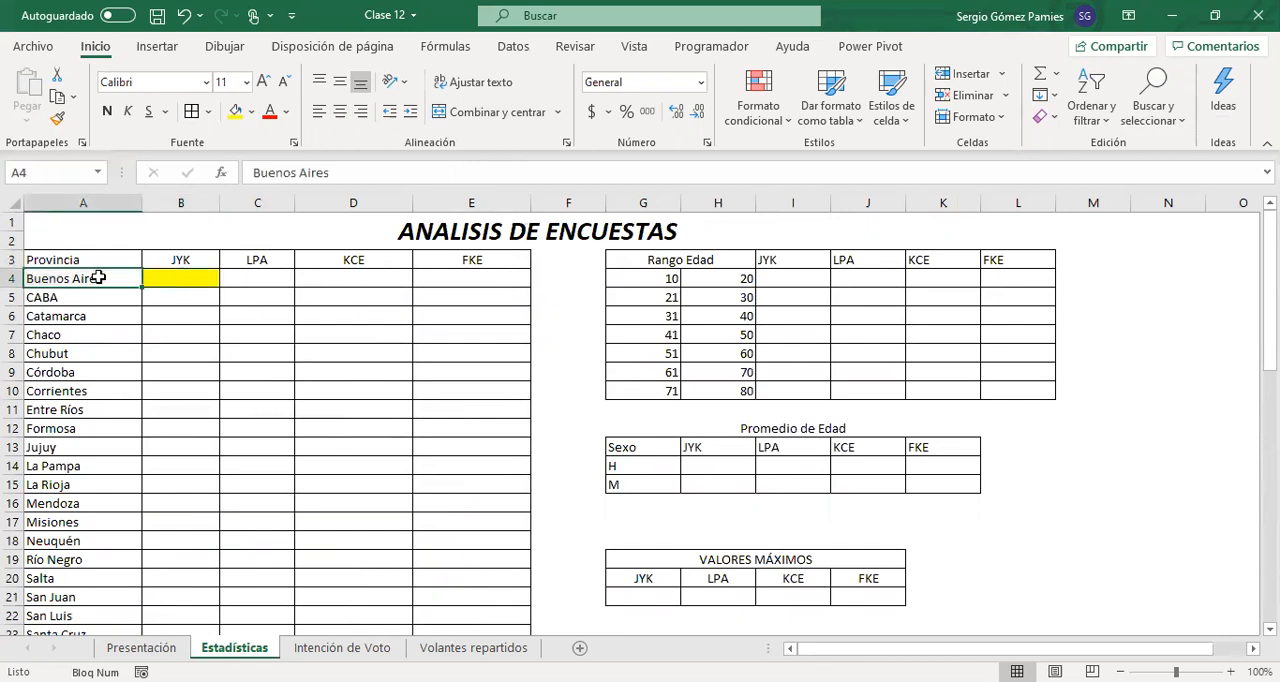
left_click(246, 279)
left_click_drag(250, 272, 109, 277)
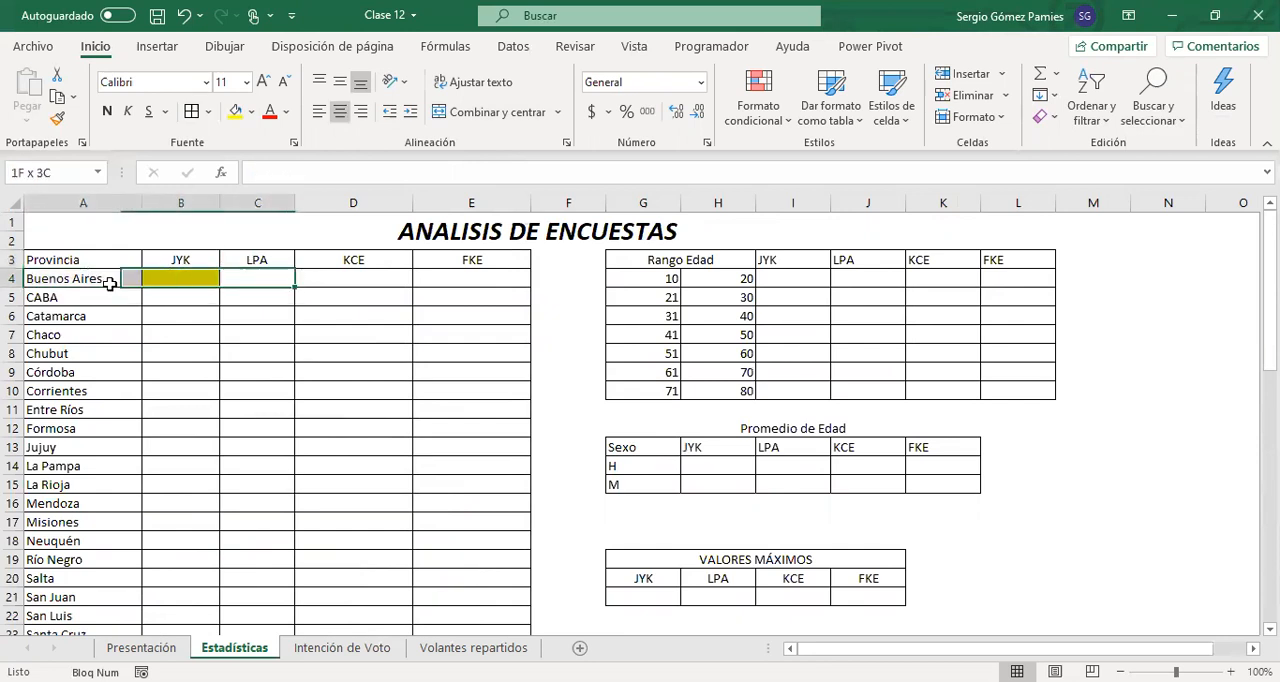
left_click_drag(363, 261, 91, 277)
left_click(348, 430)
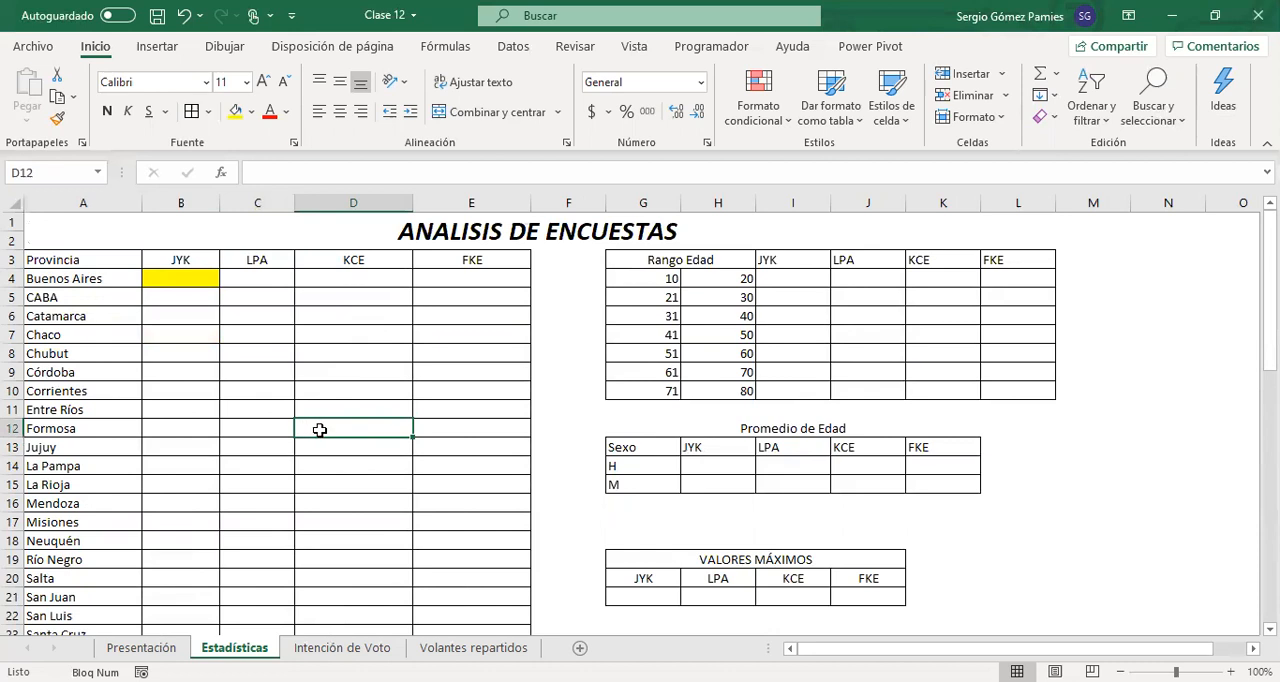
left_click(179, 277)
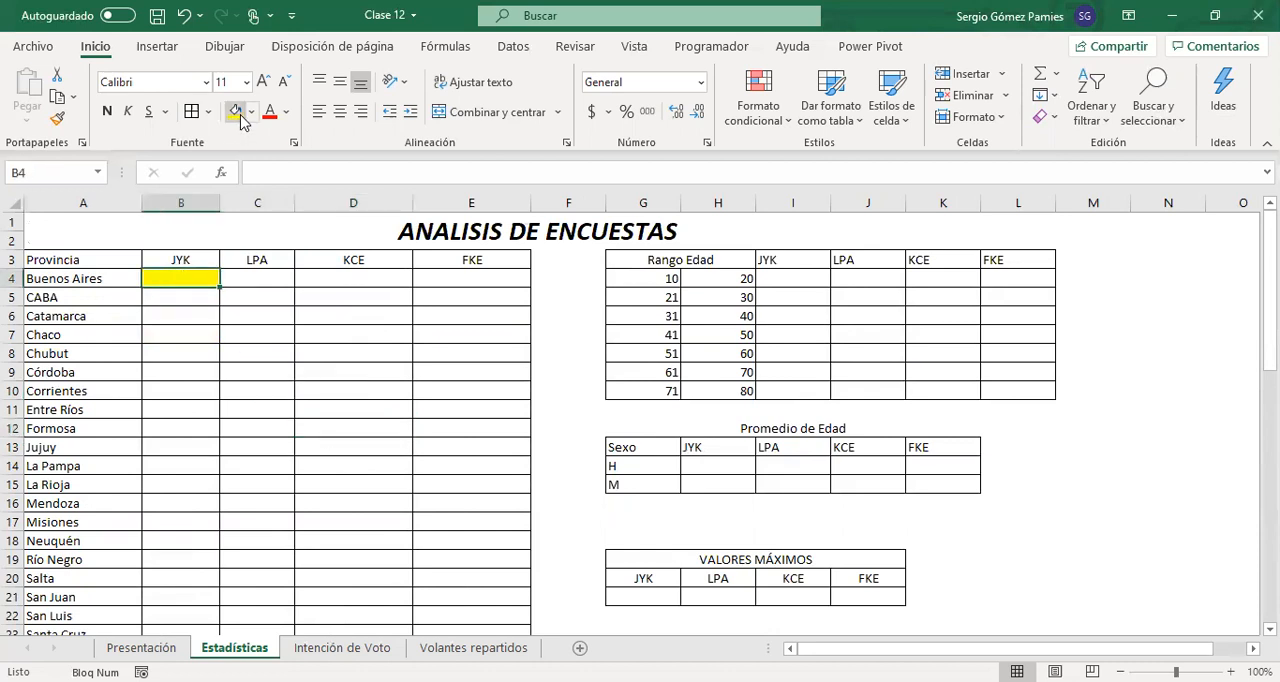
Start a CONTAR.SI.CONJUNTO formula in Estadísticas B4 with Encuesta[Provincia] as the first criterion range
scroll(217, 323, "down", 3)
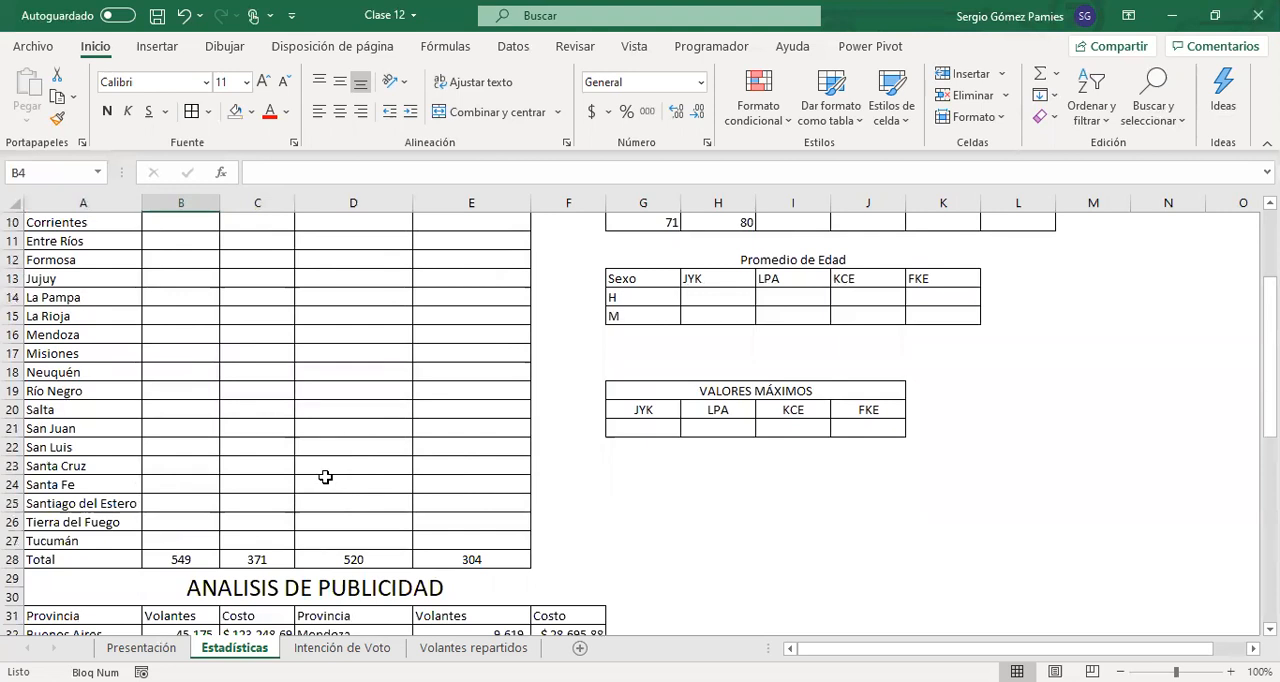
scroll(230, 449, "up", 3)
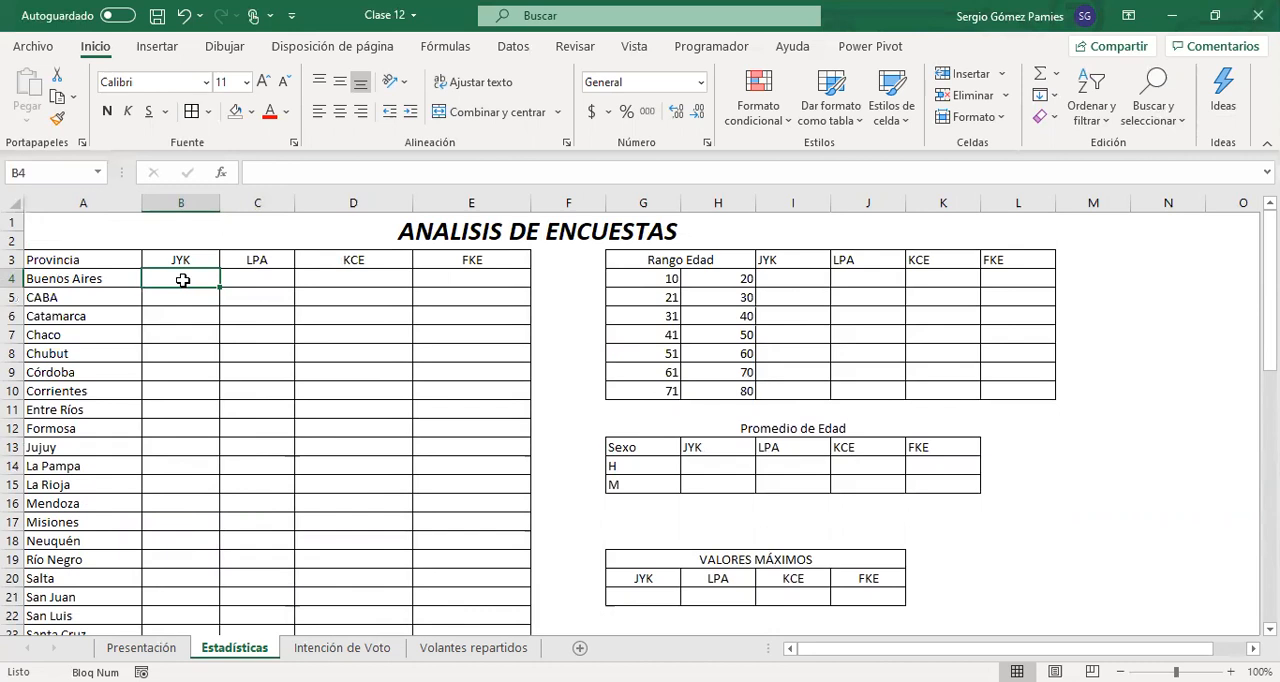
type("=")
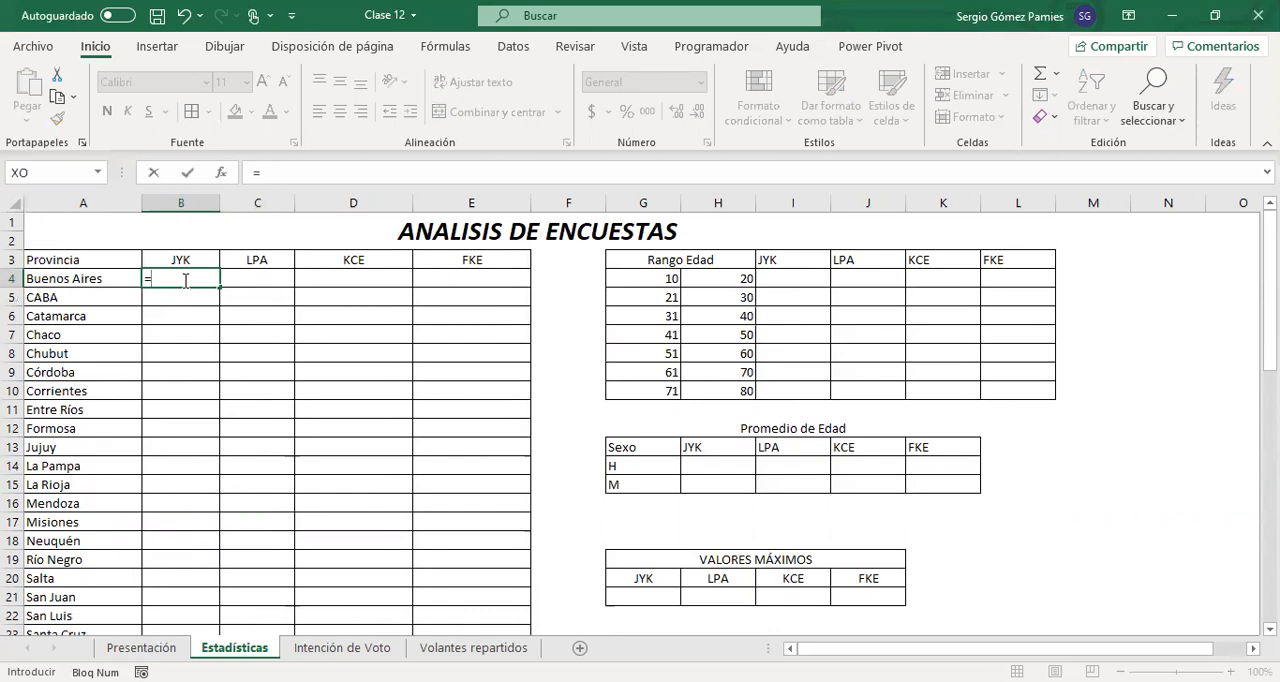
type("contar")
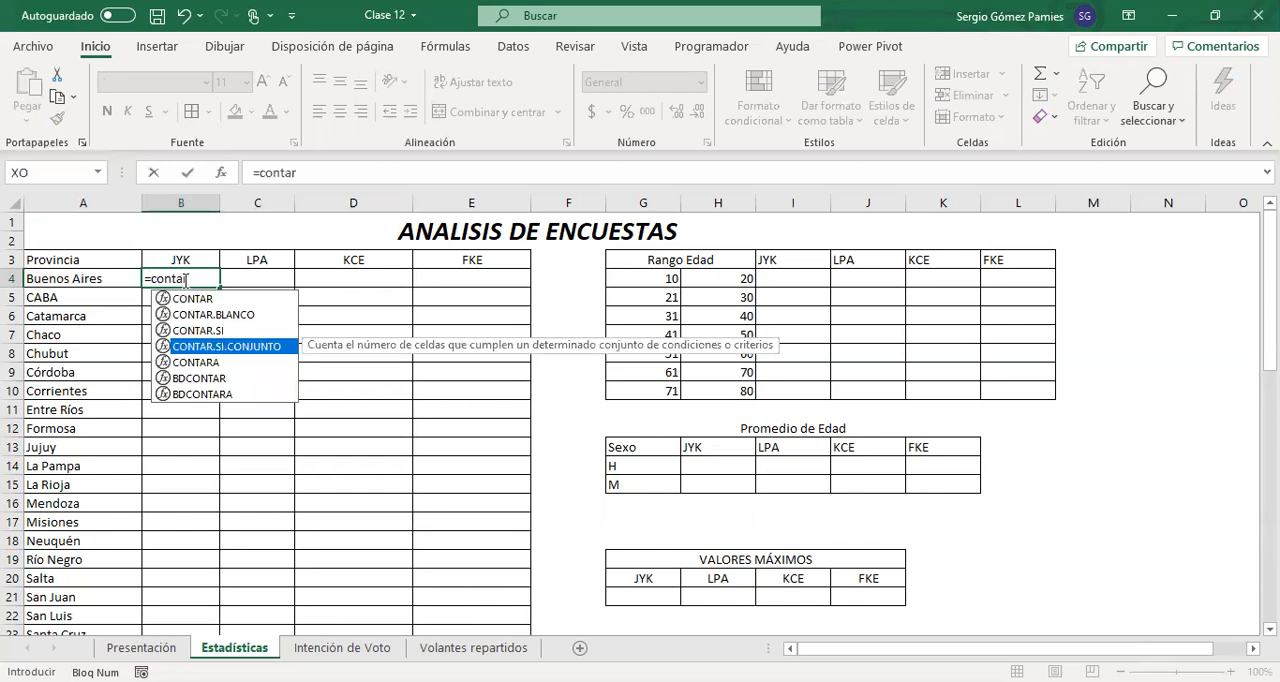
key("Tab")
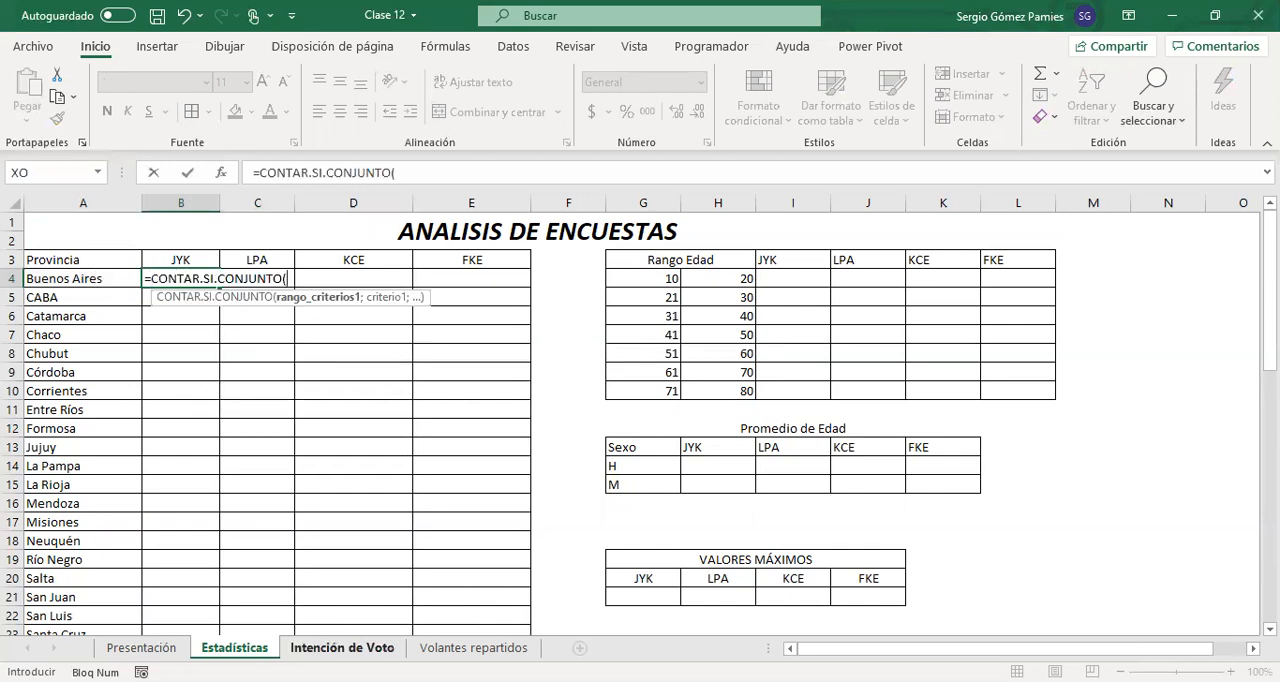
left_click(342, 648)
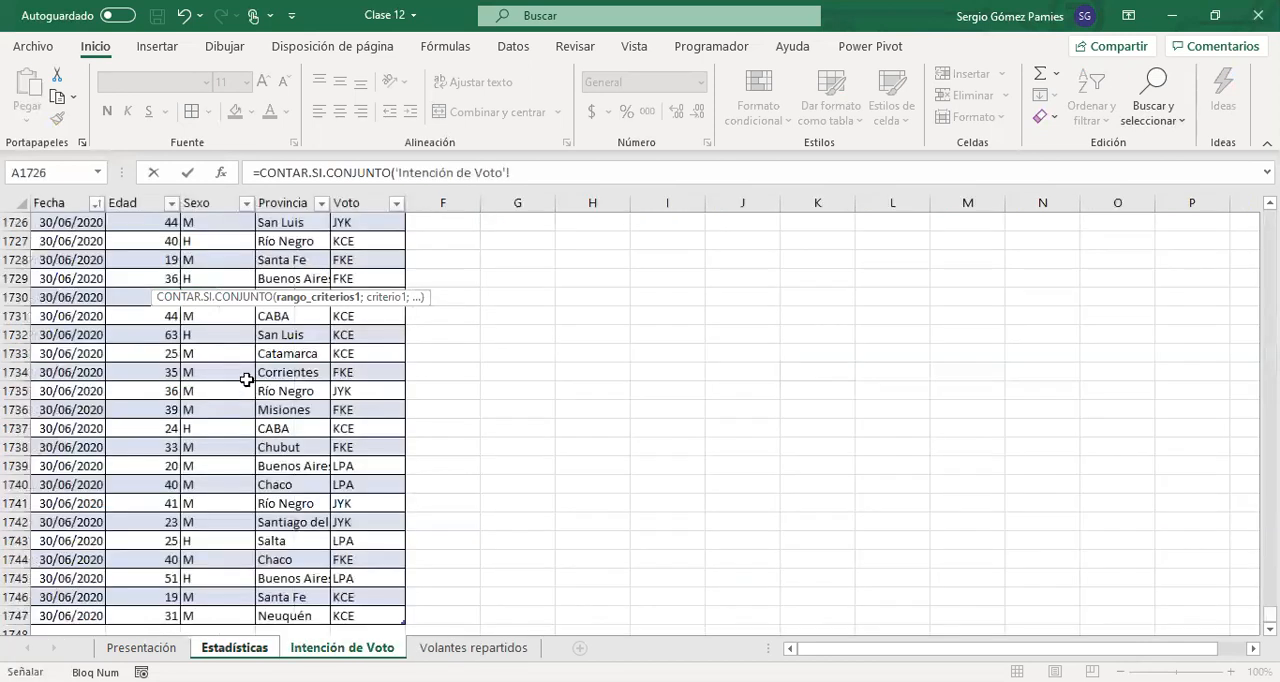
left_click(268, 243)
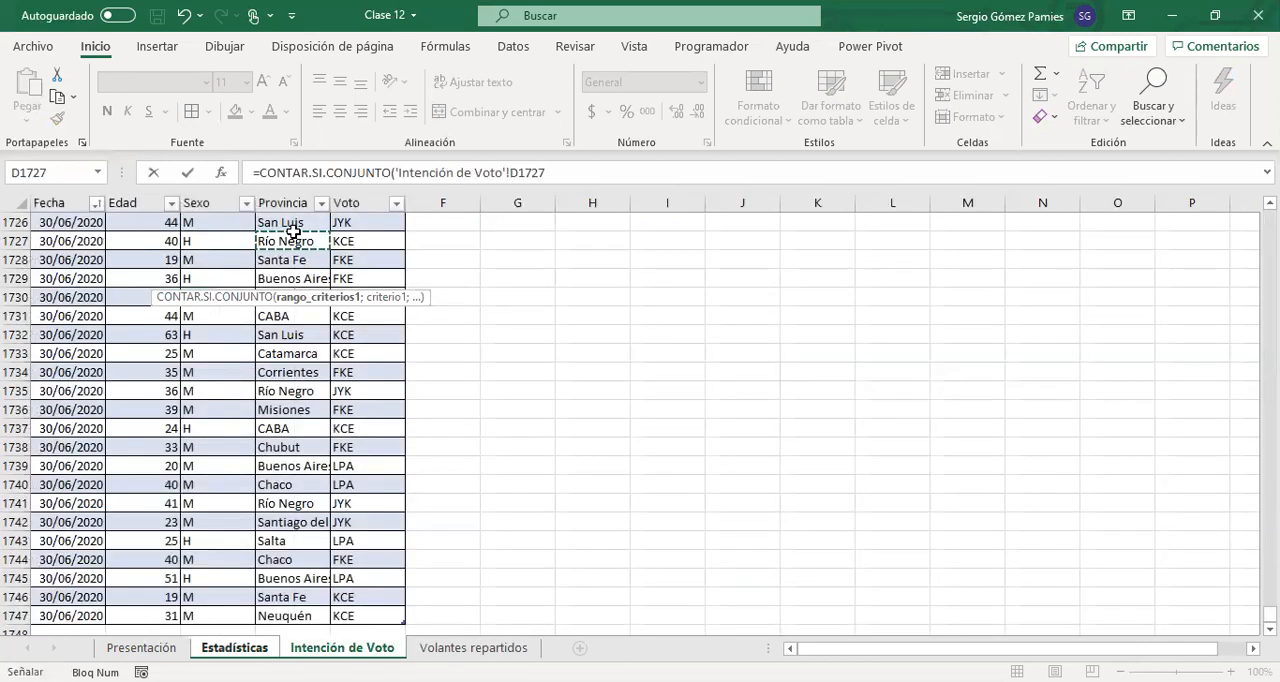
key("ctrl+Up")
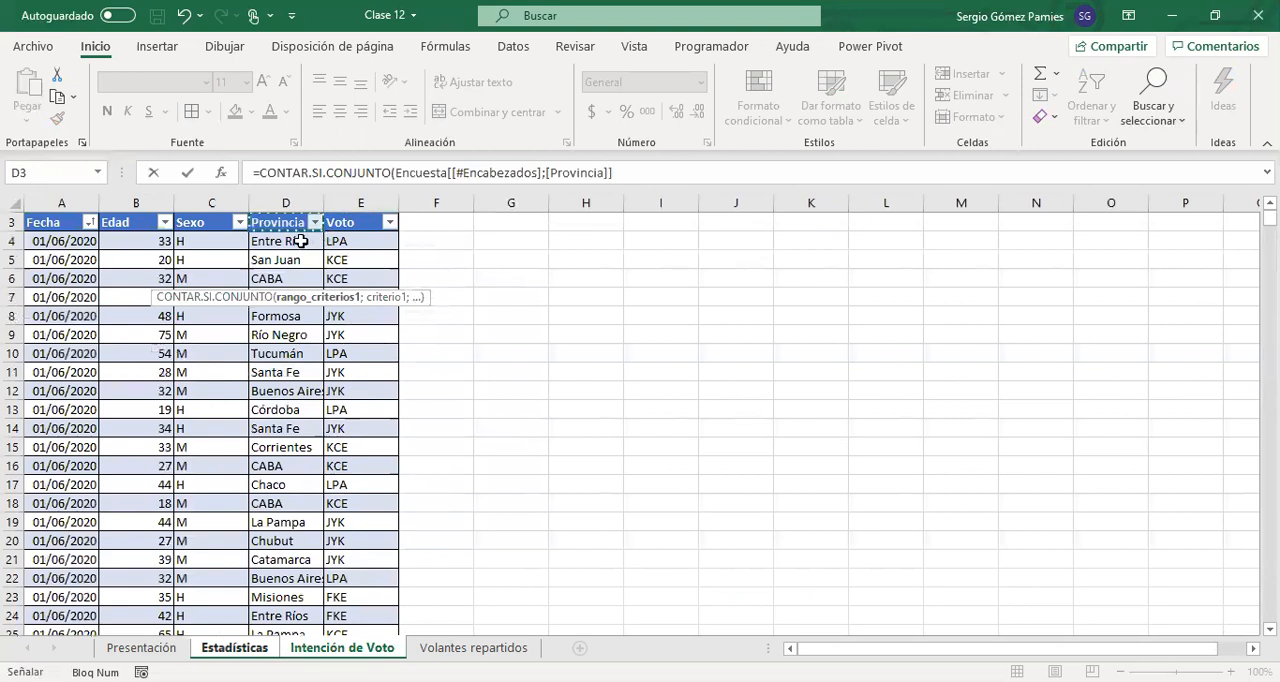
left_click(290, 240)
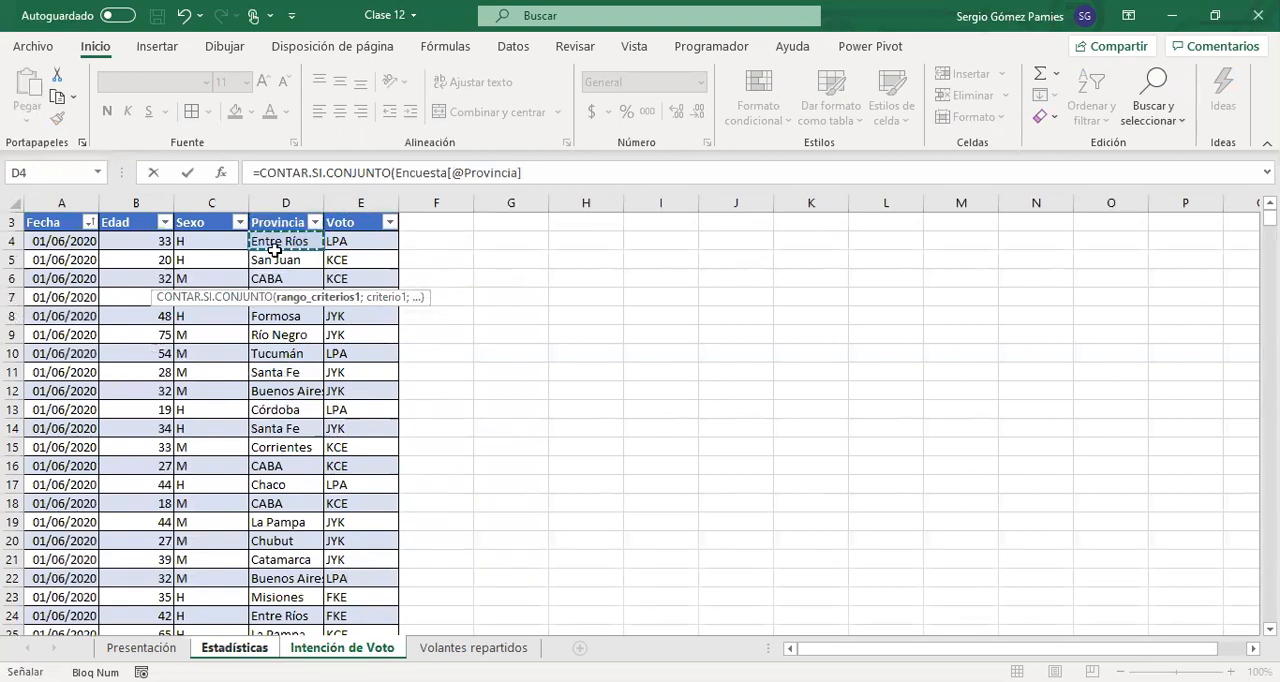
key("ctrl+shift+Down")
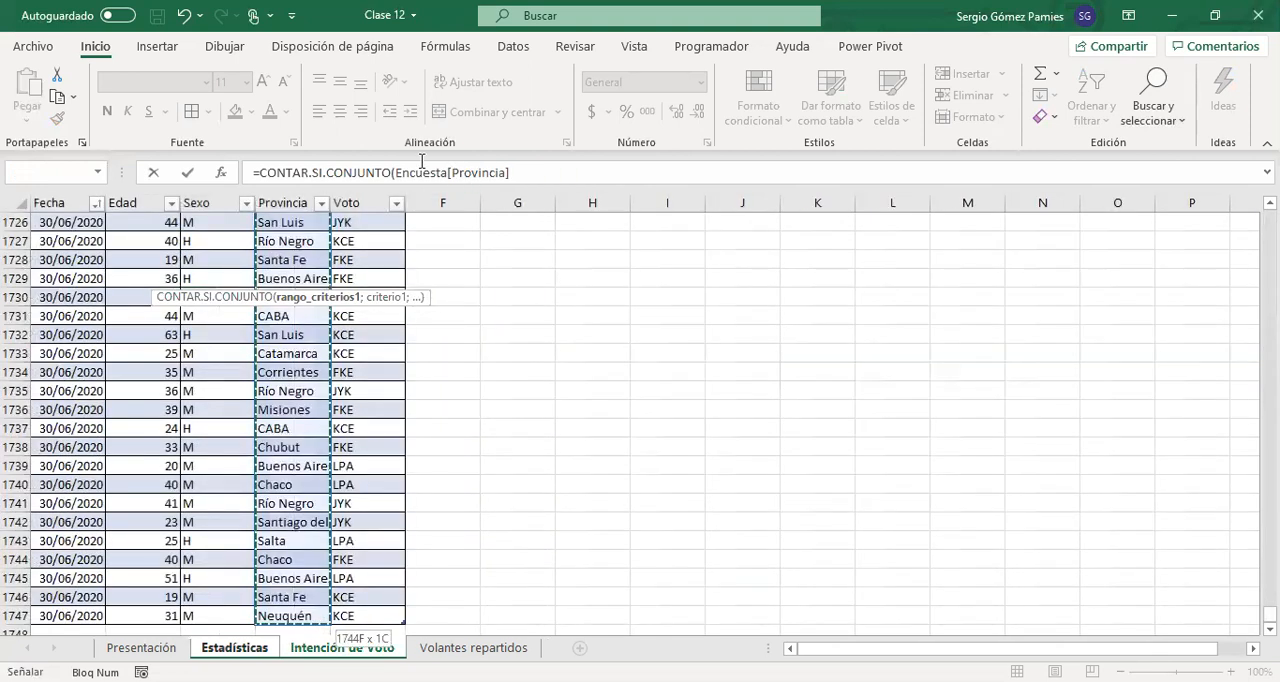
Add the Buenos Aires cell A4 as criterion 1 of the B4 formula, removing its Estadísticas! sheet prefix
left_click(517, 172)
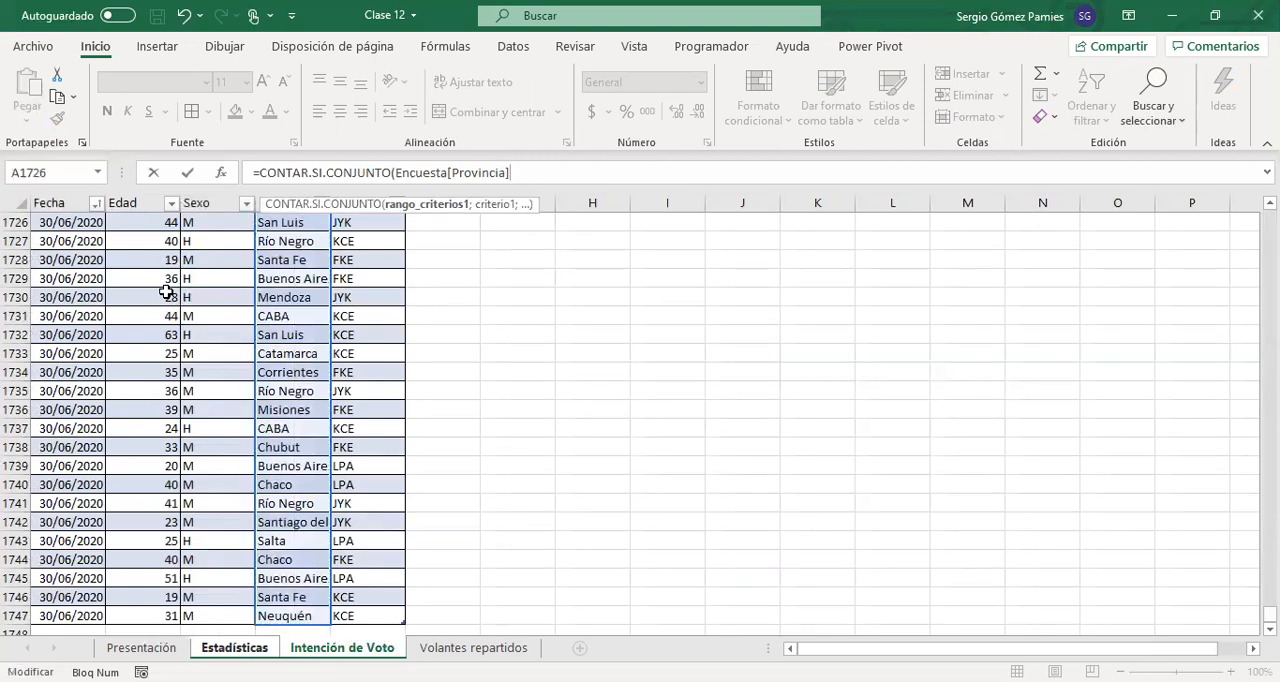
type(";")
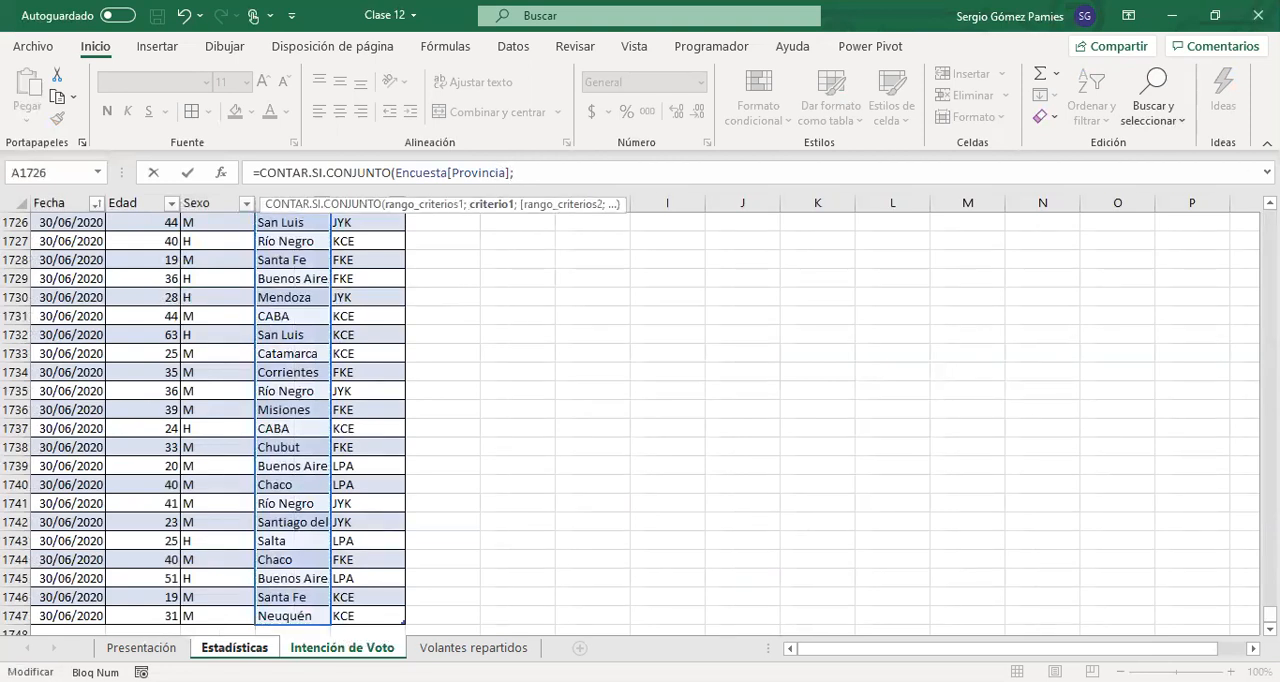
left_click(234, 647)
left_click(87, 277)
left_click(588, 176)
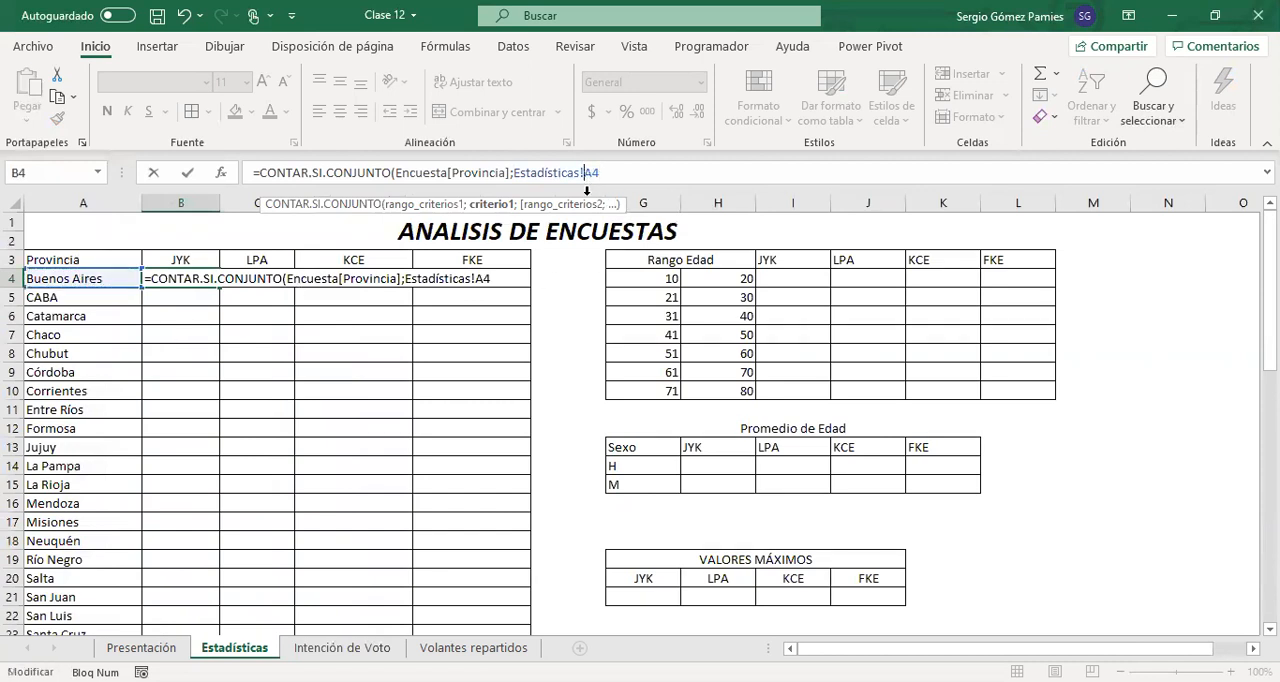
key("BackSpace")
key("BackSpace")
key("BackSpace")
key("BackSpace")
key("BackSpace")
key("BackSpace")
key("BackSpace")
key("BackSpace")
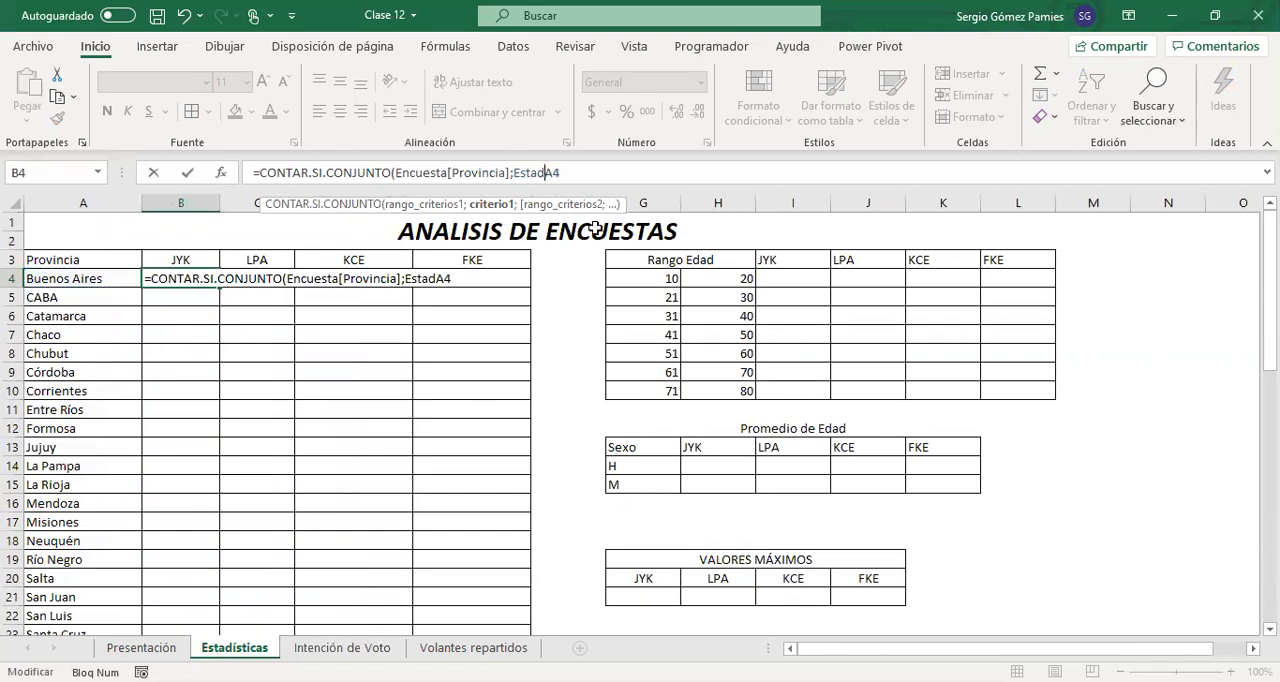
key("BackSpace")
key("BackSpace")
key("BackSpace")
key("BackSpace")
key("BackSpace")
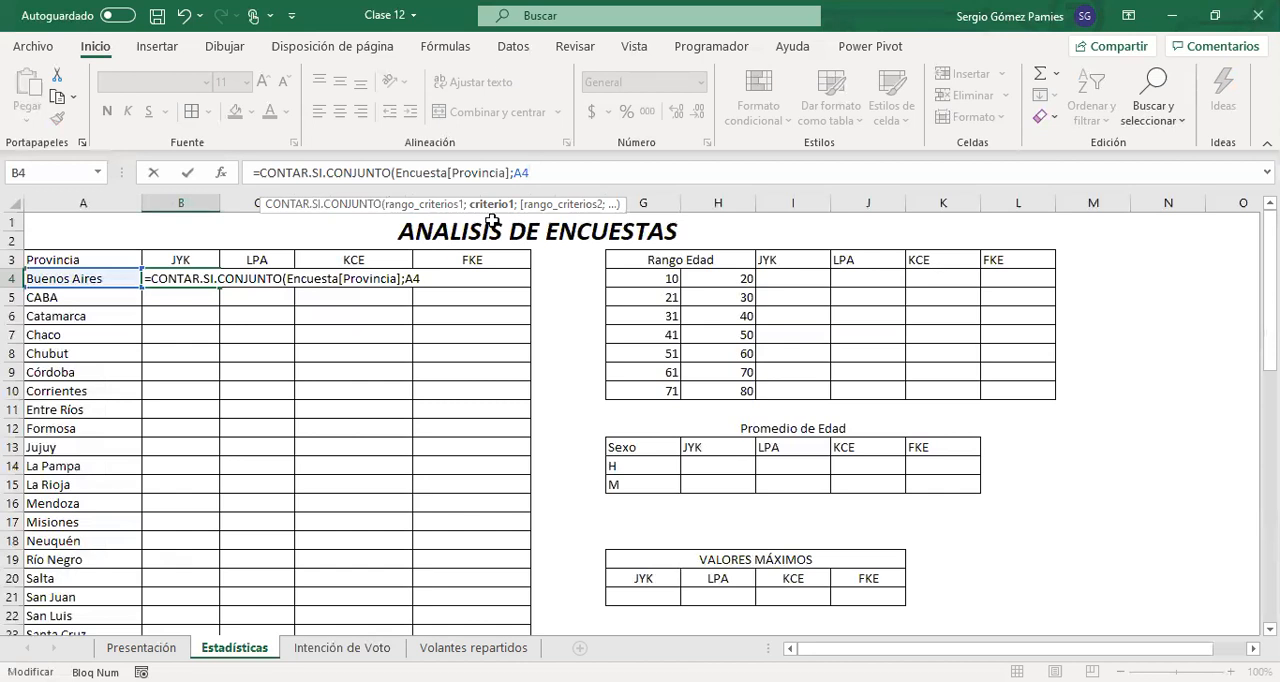
Add Encuesta[Voto] as the second criterion range of the B4 formula, adapting a copy of the Encuesta[Provincia] reference
type(";")
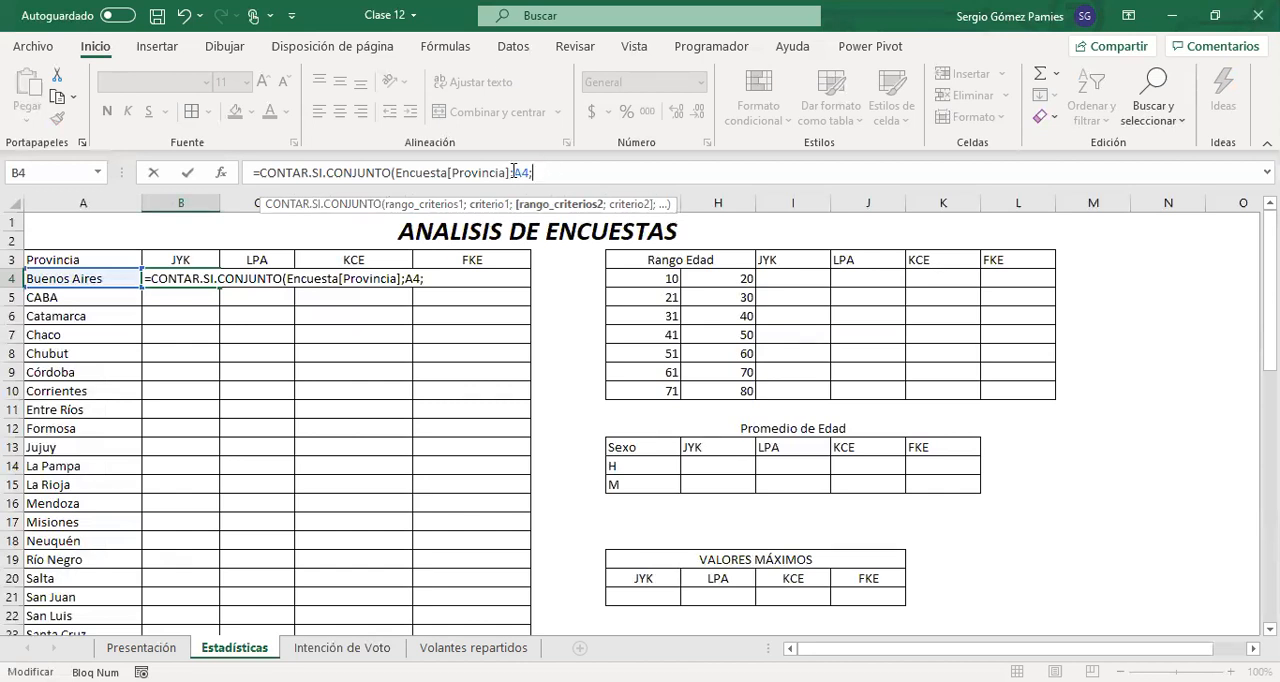
left_click_drag(510, 172, 394, 173)
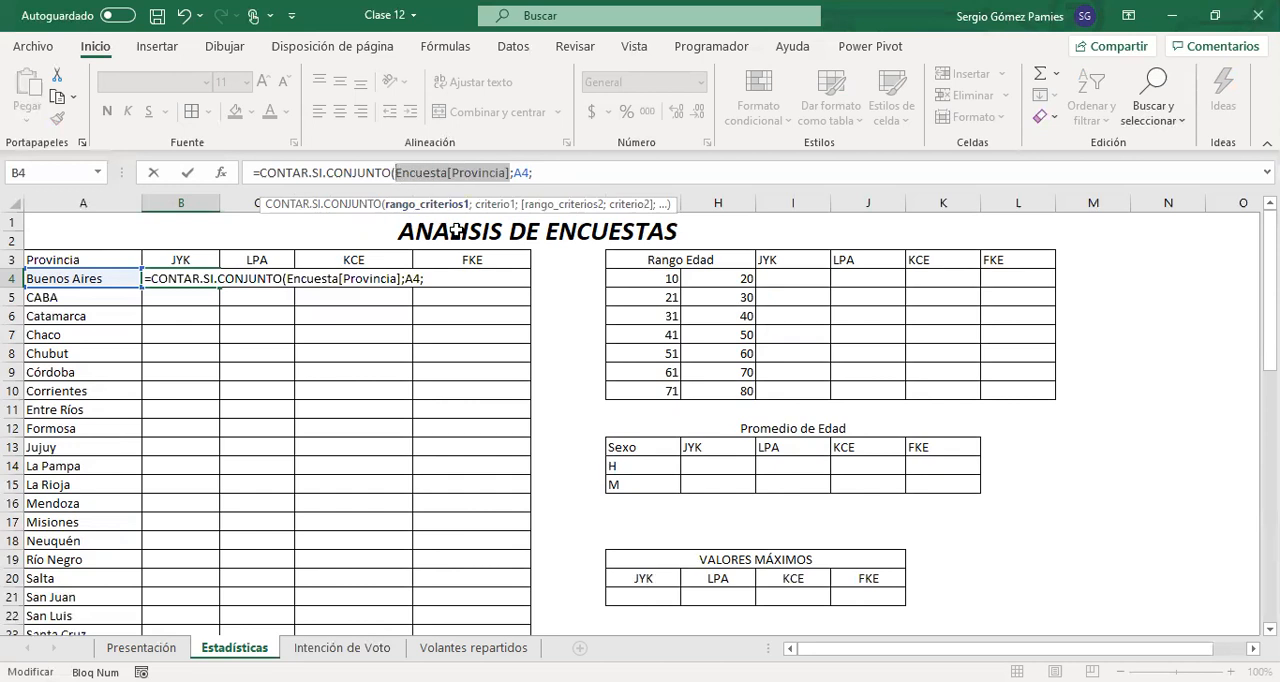
key("ctrl+c")
left_click(566, 172)
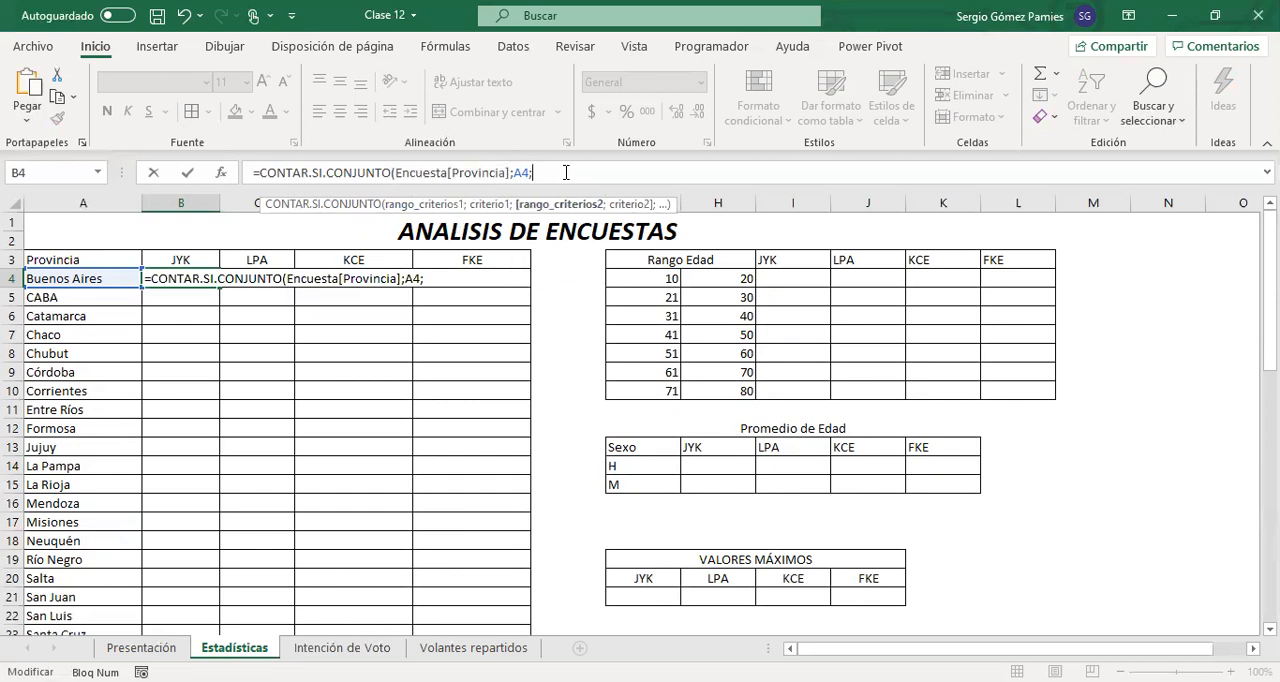
key("ctrl+v")
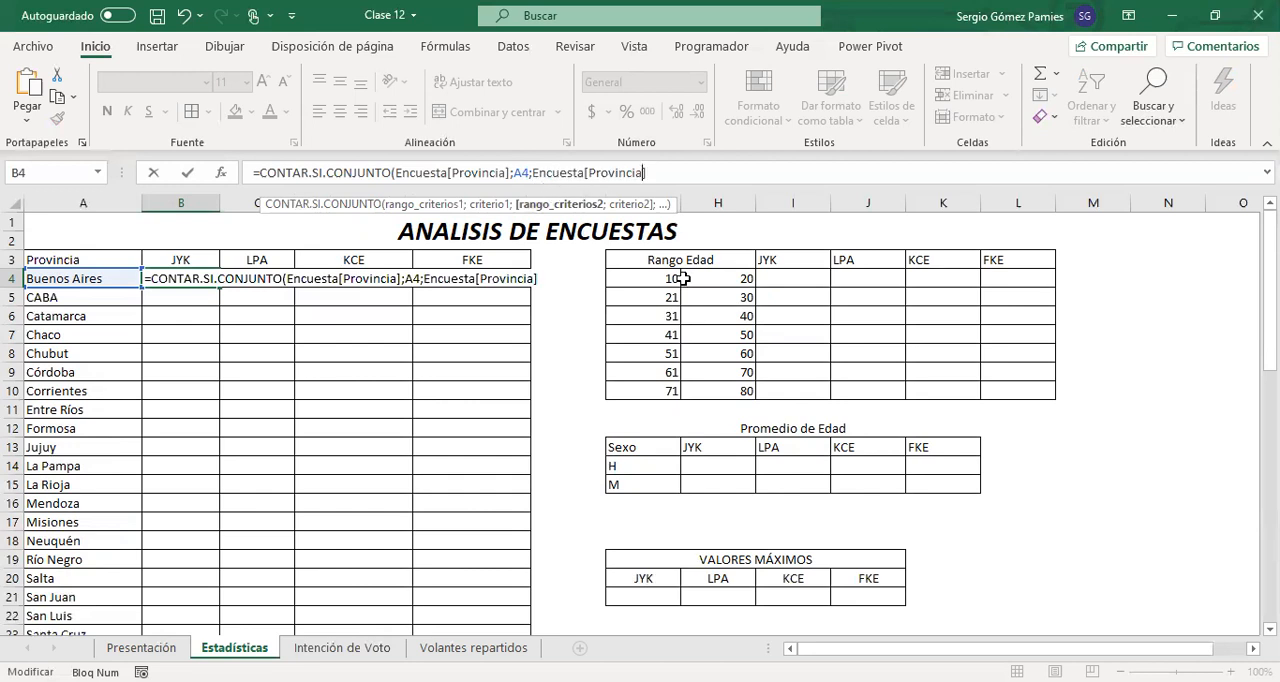
key("shift+Left")
key("shift+Left")
key("shift+Left")
key("shift+Left")
key("shift+Left")
key("shift+Left")
key("shift+Left")
key("shift+Left")
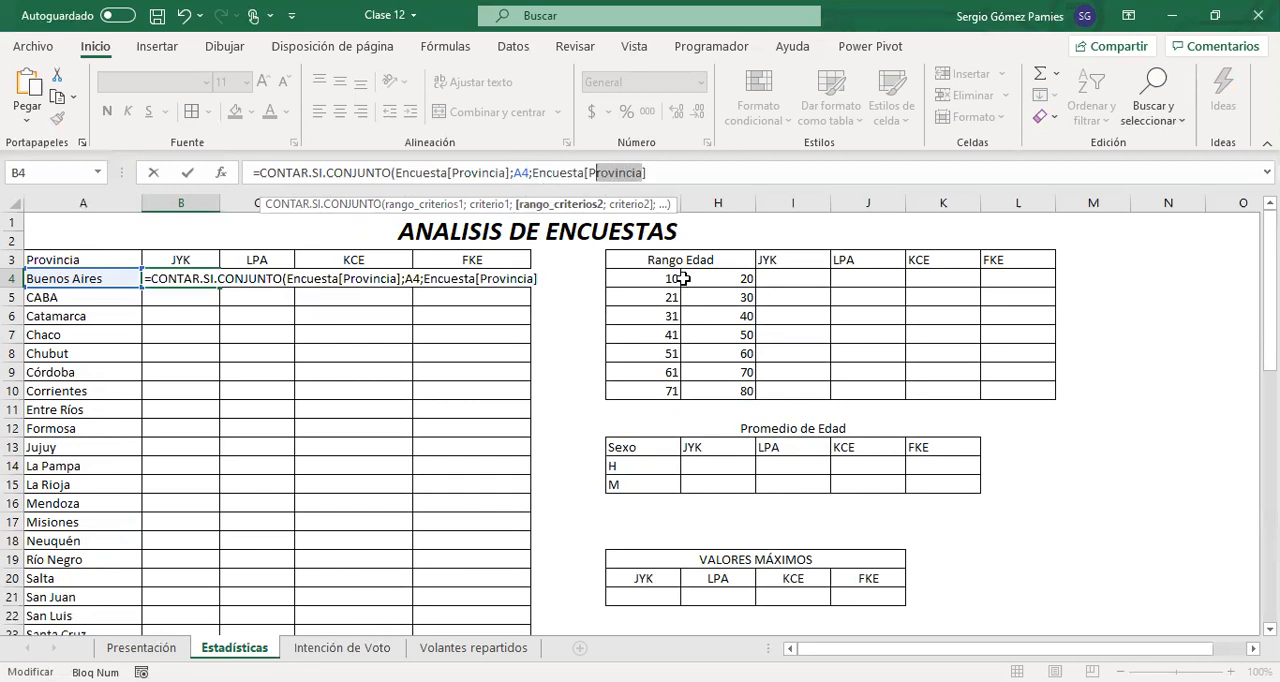
type("v")
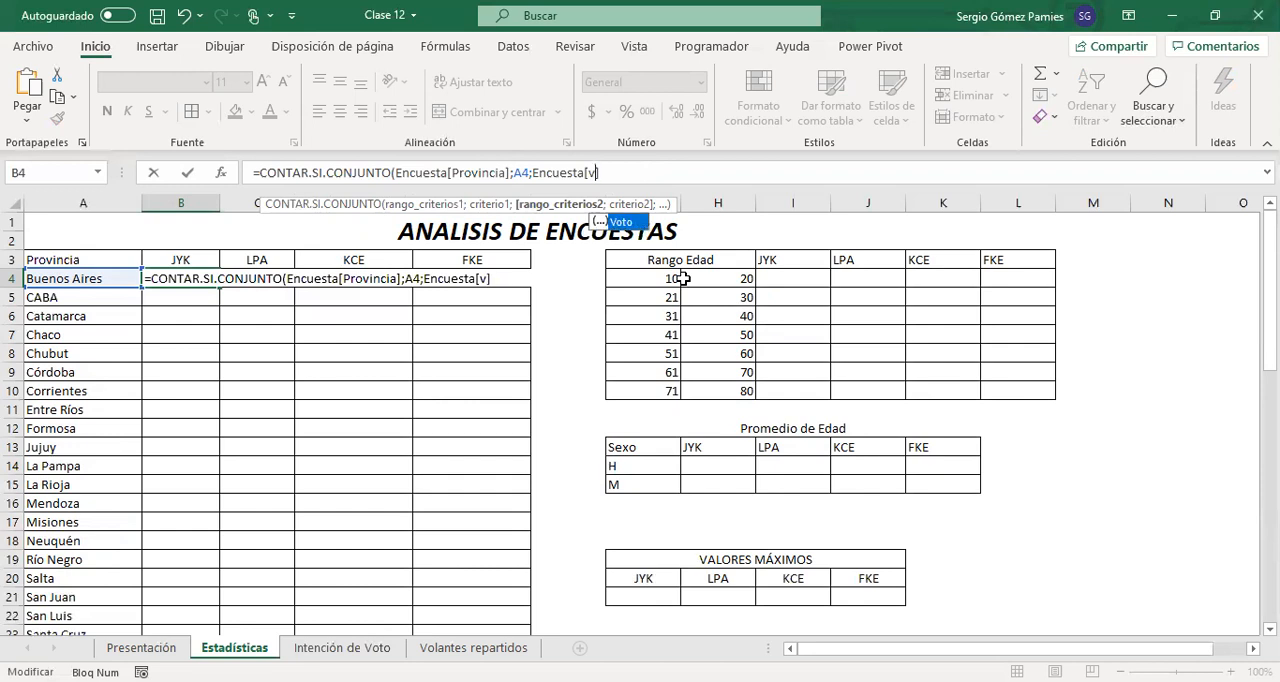
key("Tab")
left_click(645, 174)
Set the JYK header cell B3 as criterion 2 of the B4 formula, without the Estadísticas! sheet prefix
type(";")
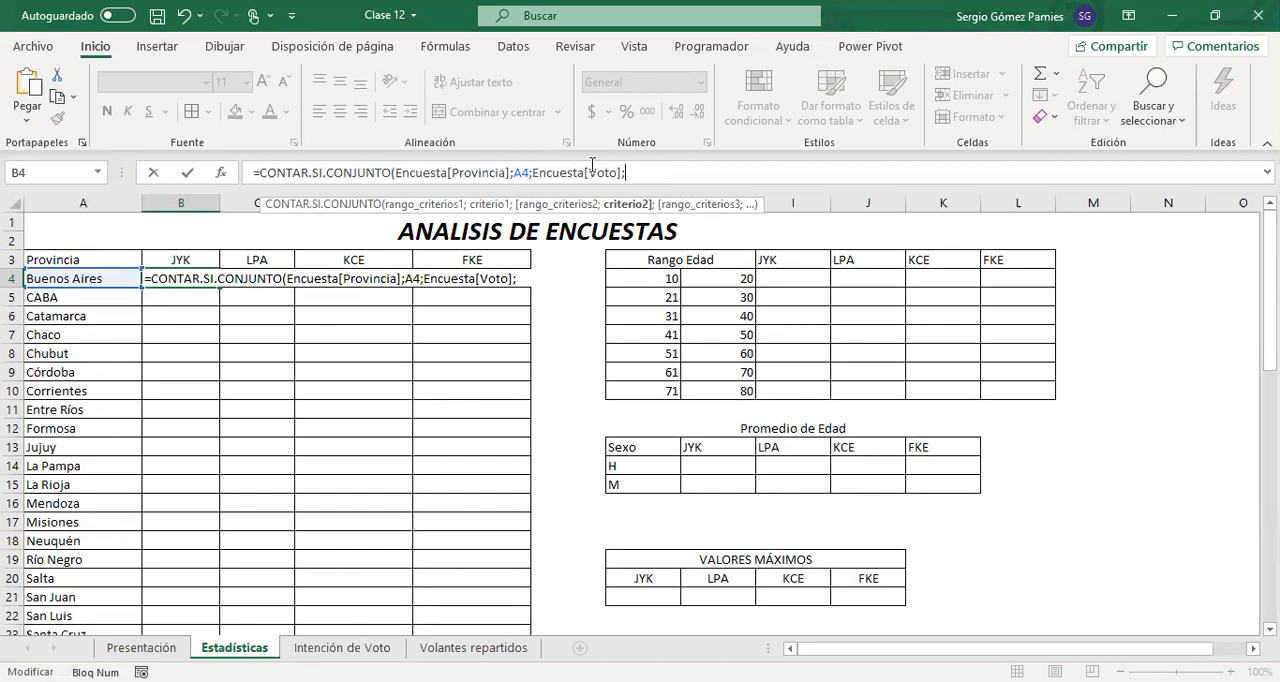
left_click(178, 258)
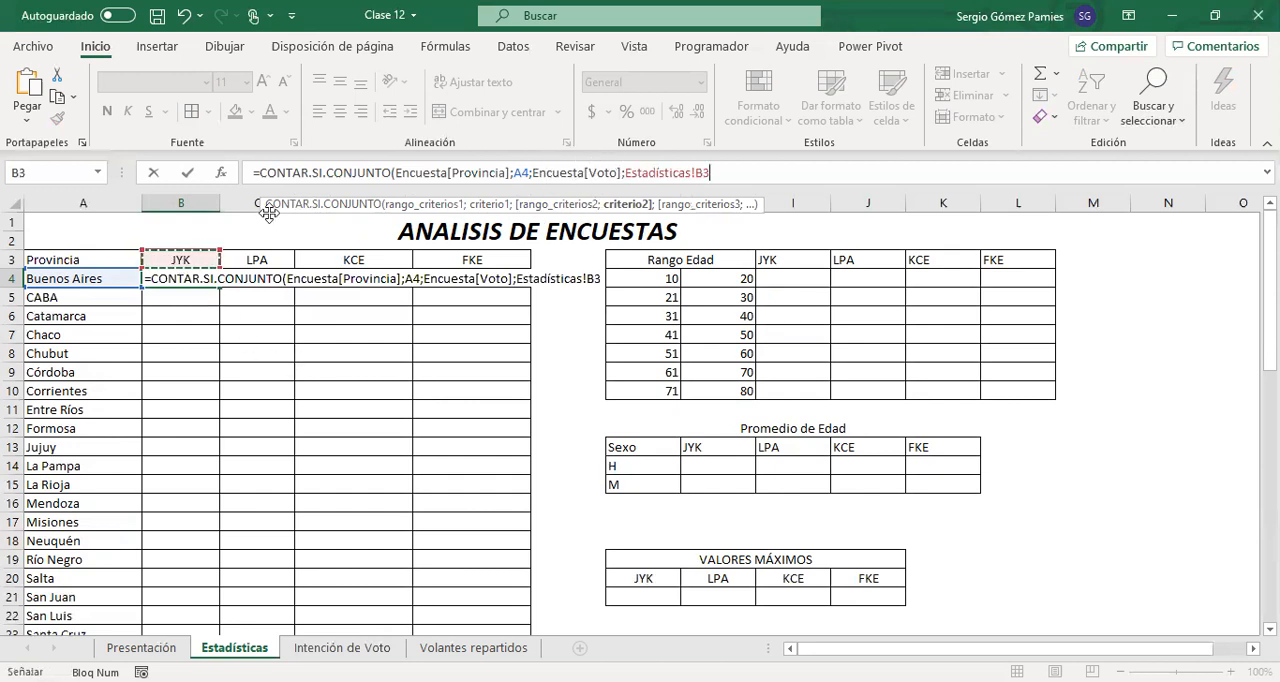
left_click(697, 173)
key("BackSpace")
key("BackSpace")
key("BackSpace")
key("BackSpace")
key("BackSpace")
key("BackSpace")
key("BackSpace")
key("BackSpace")
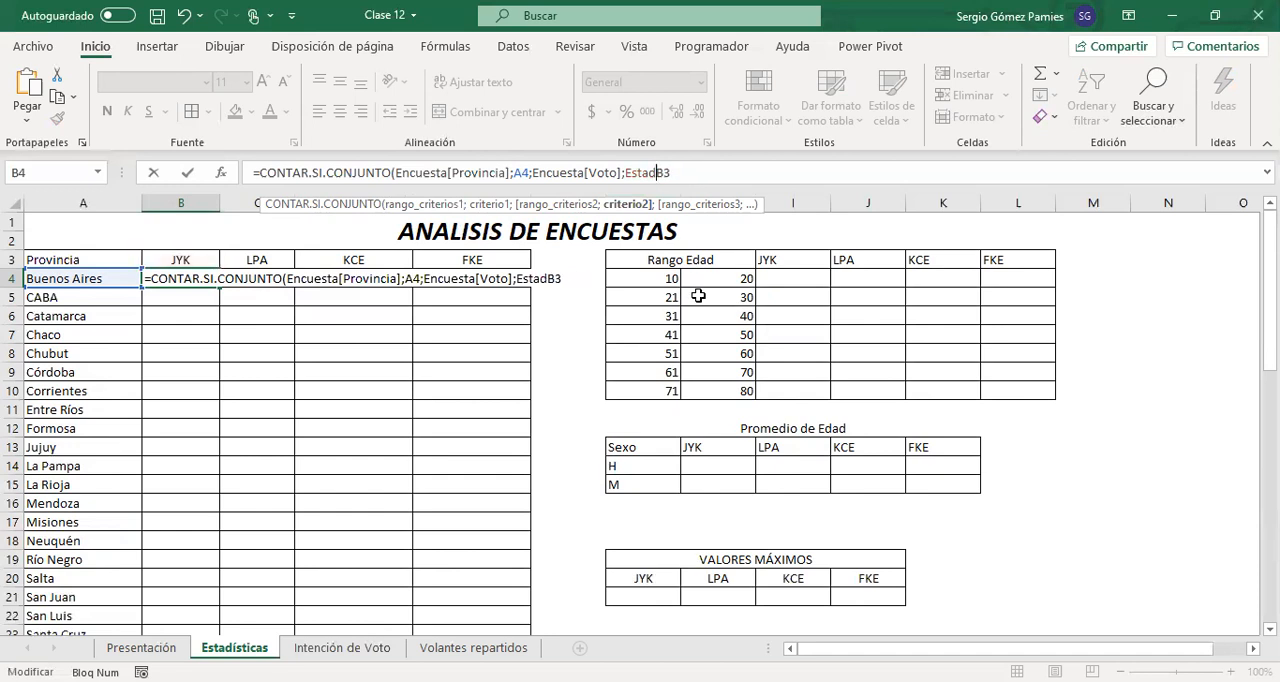
key("BackSpace")
key("BackSpace")
key("BackSpace")
key("BackSpace")
key("BackSpace")
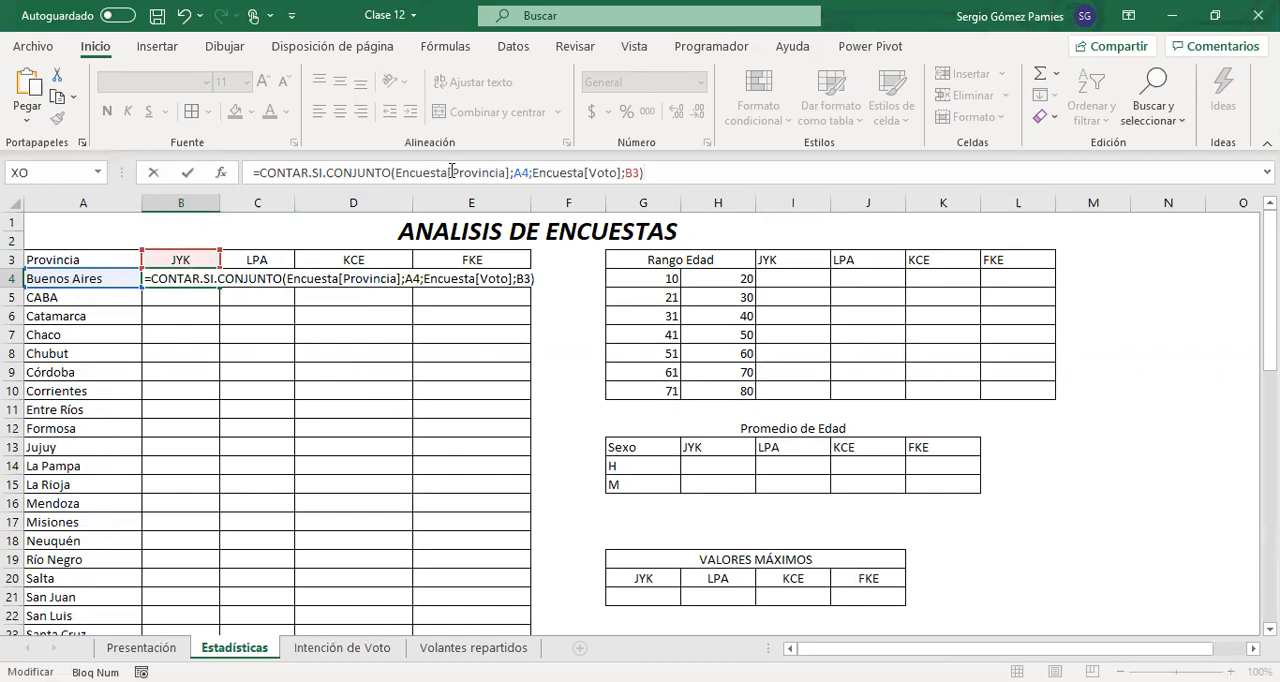
Check the range and criterion pairs in =CONTAR.SI.CONJUNTO(Encuesta[Provincia];A4;Encuesta[Voto];B3) and enter the formula in B4
left_click_drag(451, 172, 512, 183)
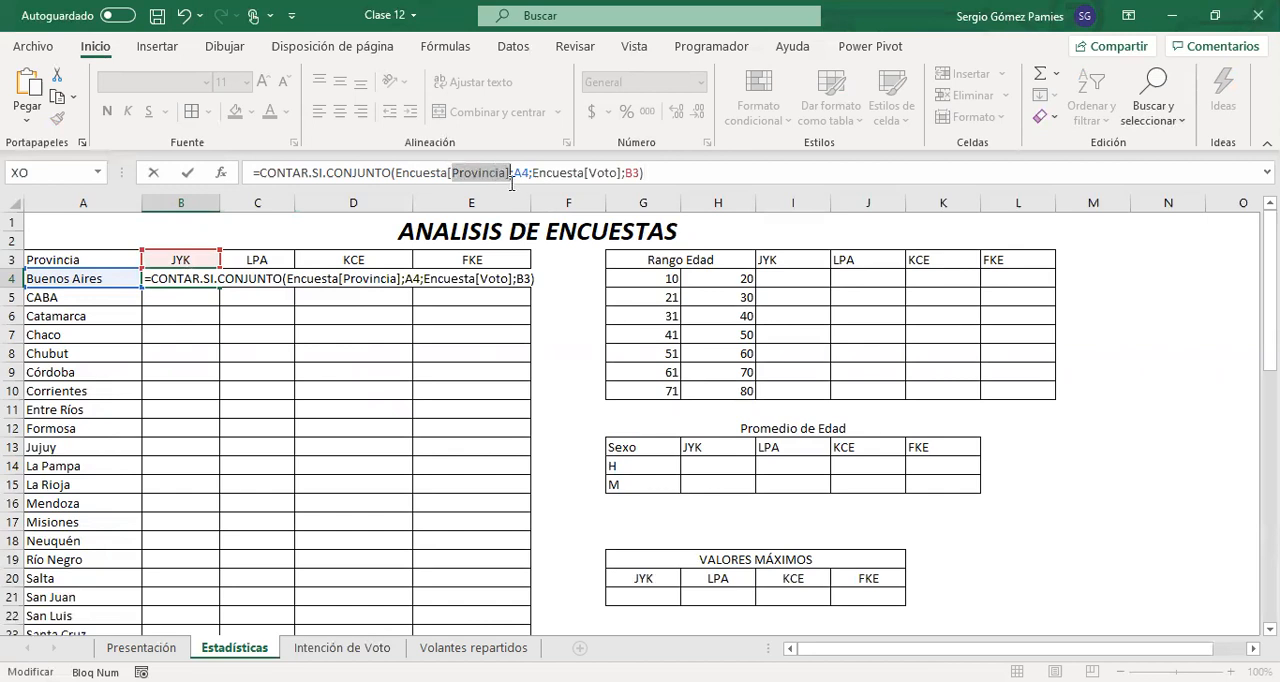
double_click(528, 177)
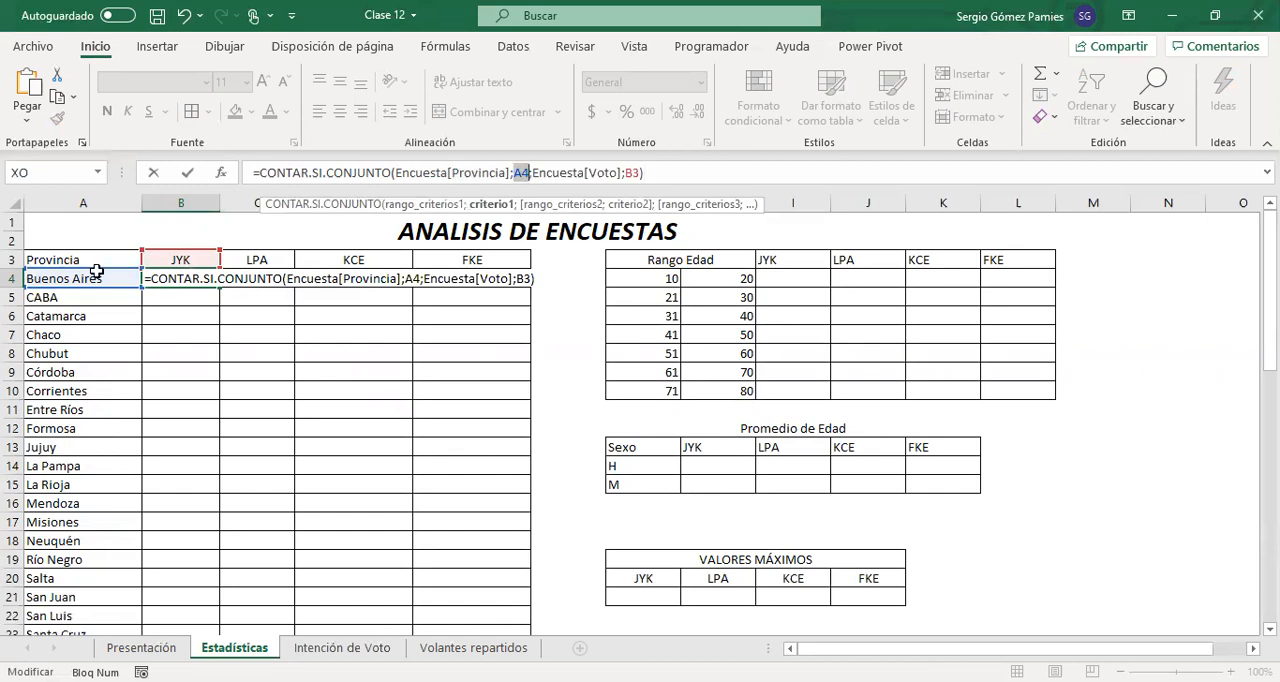
left_click_drag(537, 172, 637, 175)
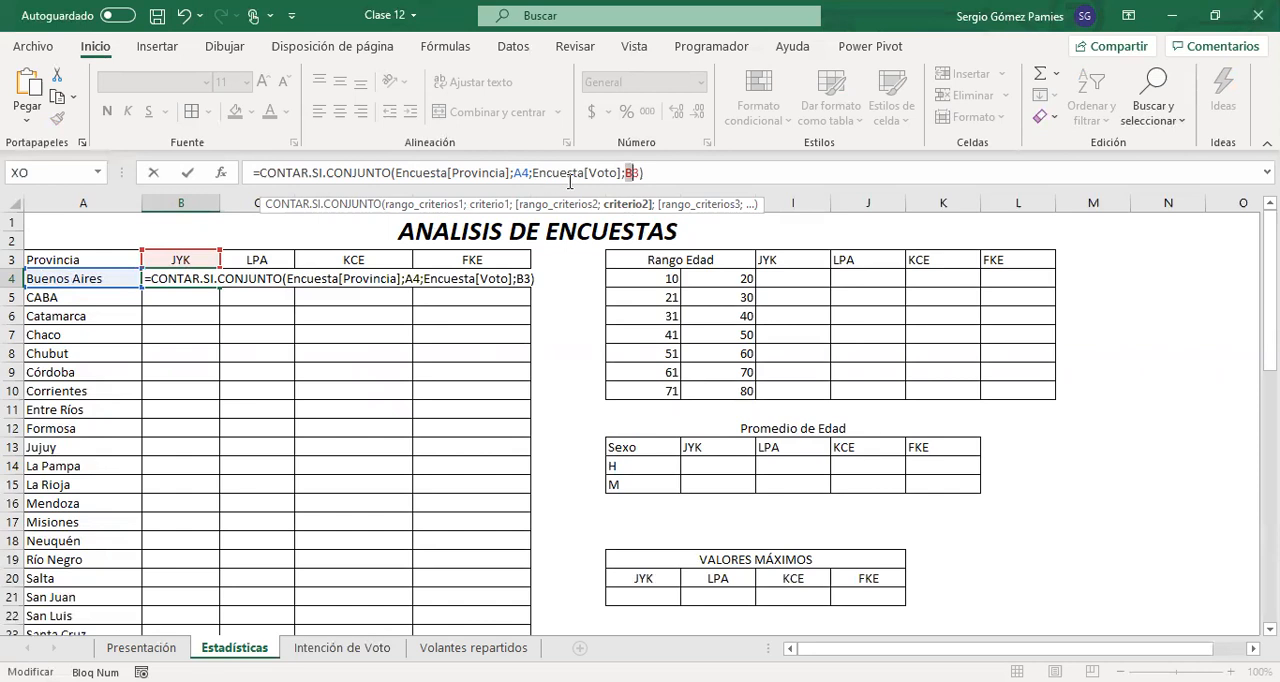
left_click_drag(588, 177, 618, 177)
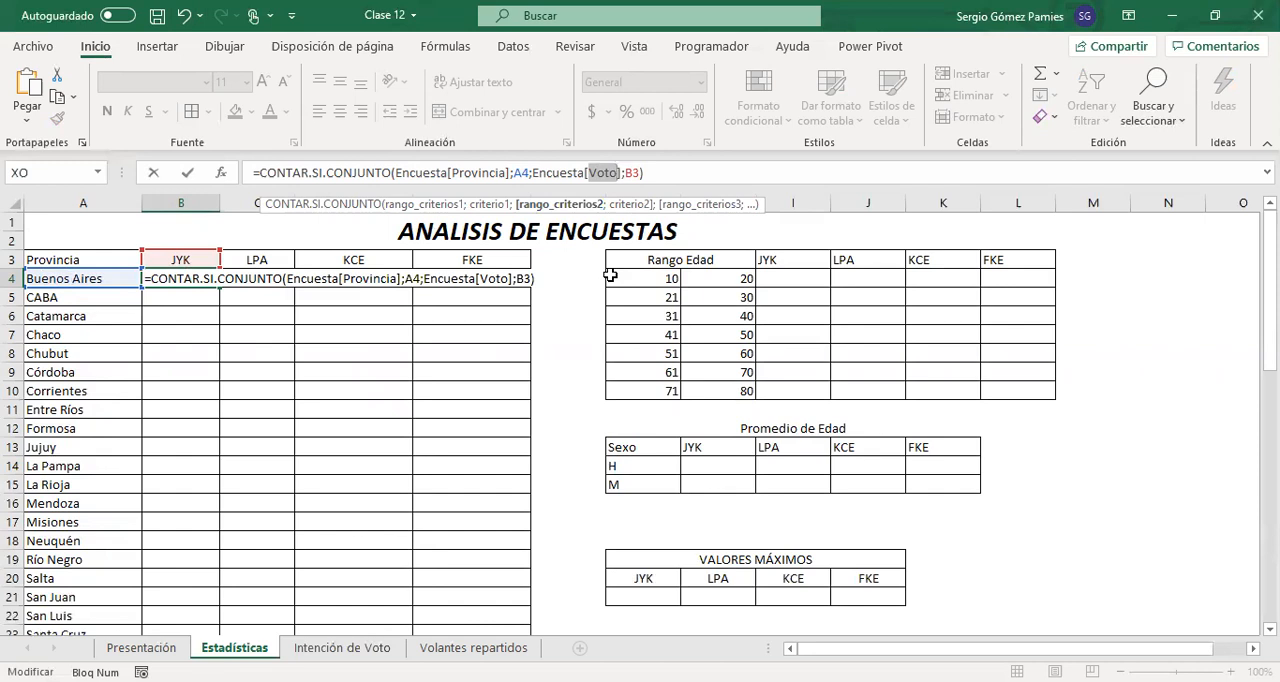
key("Return")
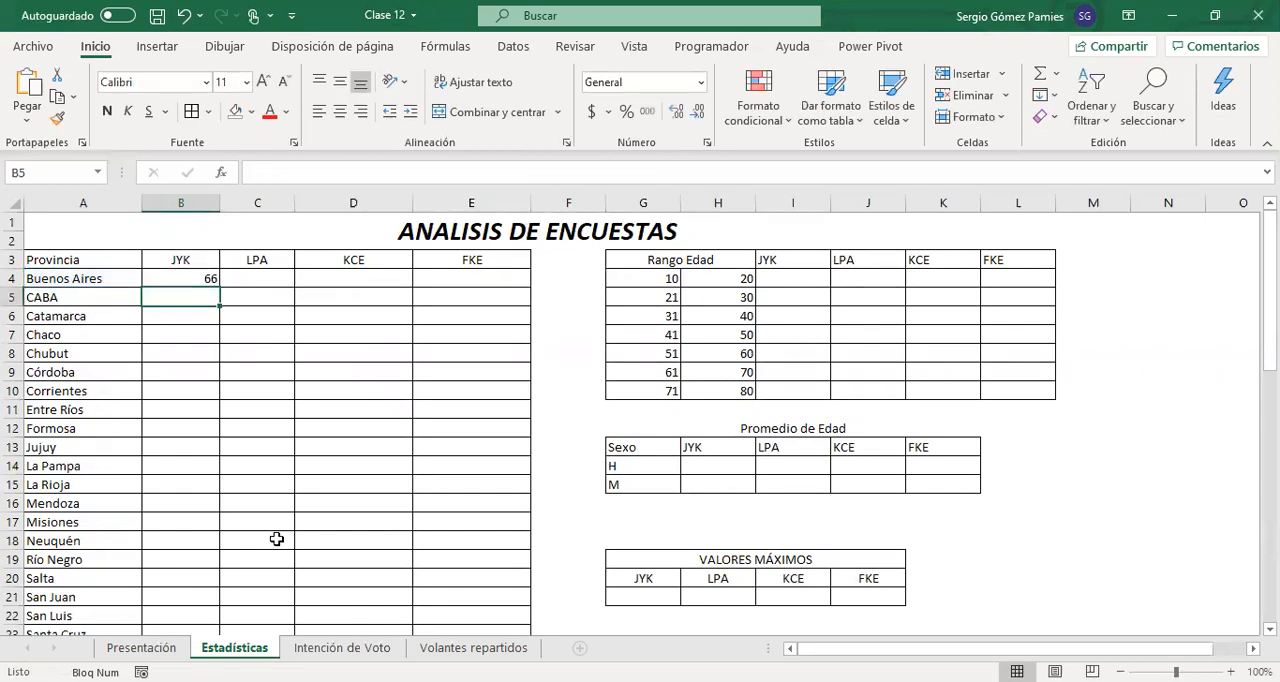
Rename the Voto header in E3 of Intención de Voto as Partido Político and autofit column E
left_click(336, 648)
scroll(377, 277, "up", 20)
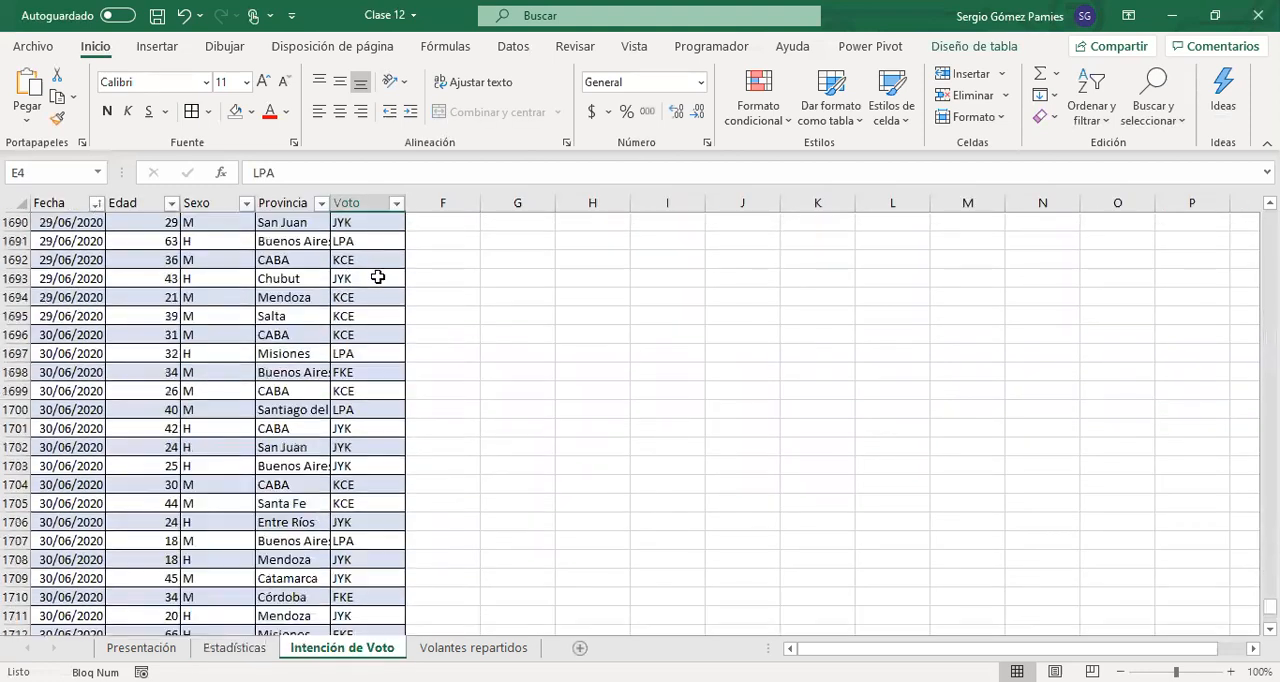
scroll(370, 267, "up", 11)
left_click(370, 266)
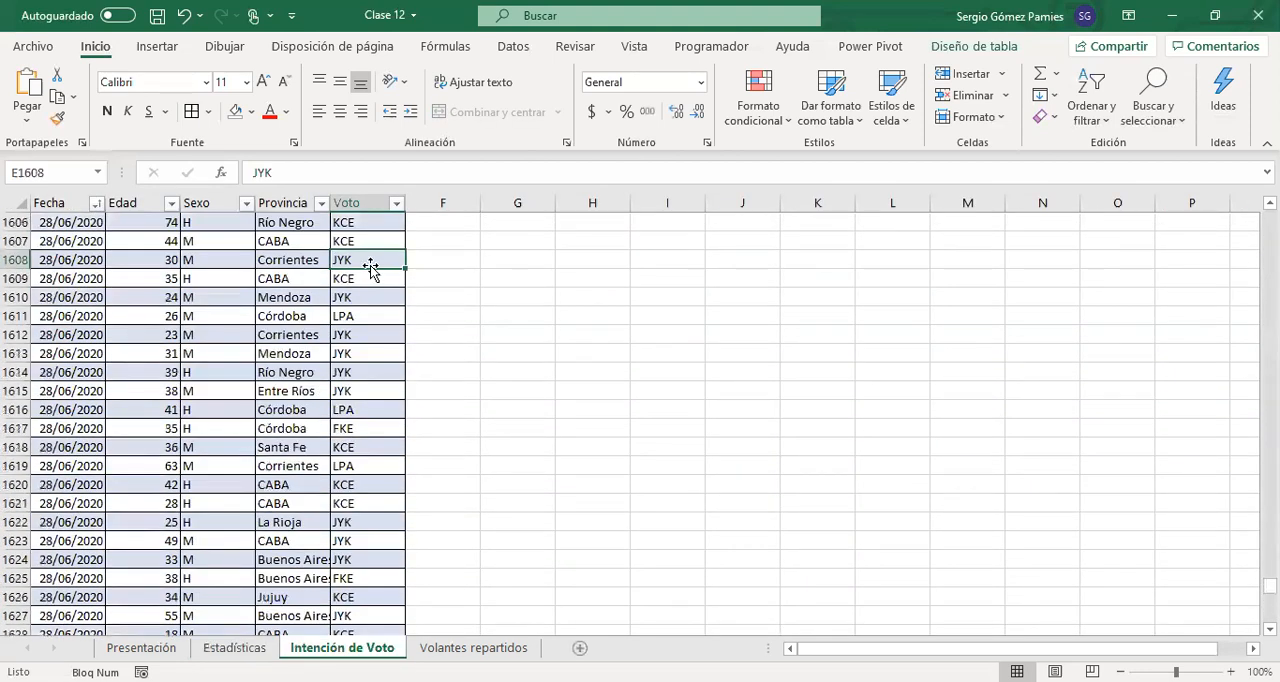
key("ctrl+Up")
scroll(370, 265, "up", 1)
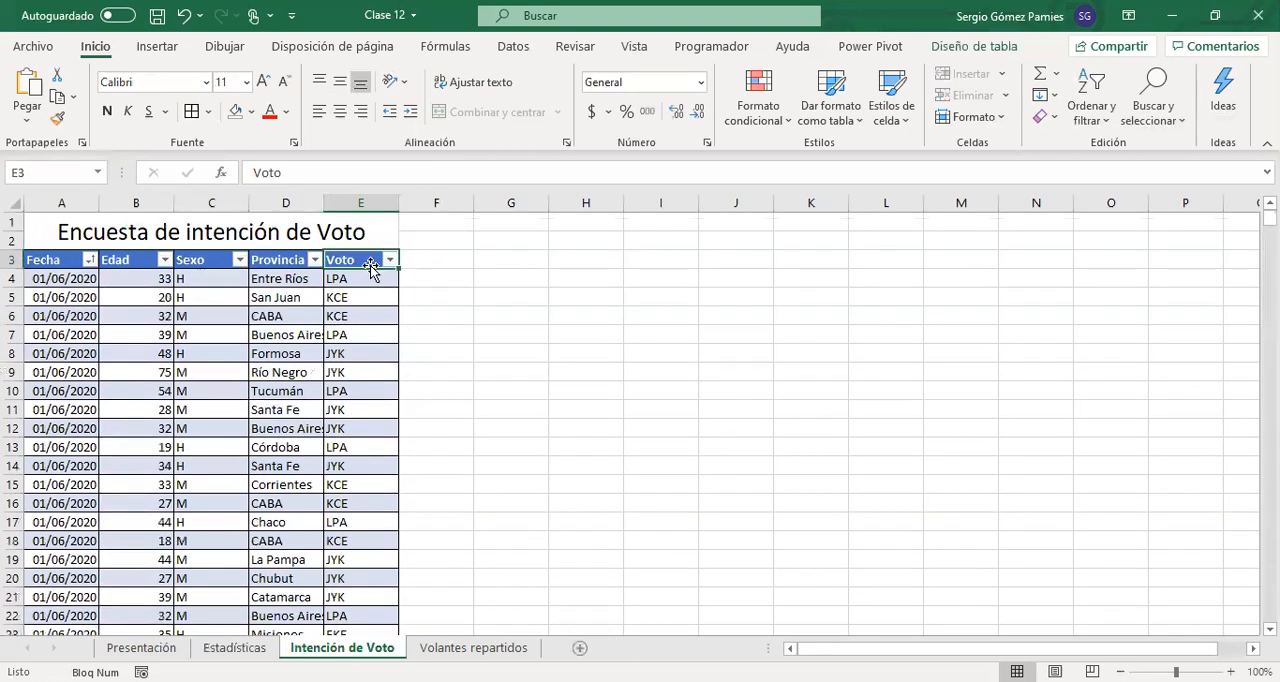
type("P")
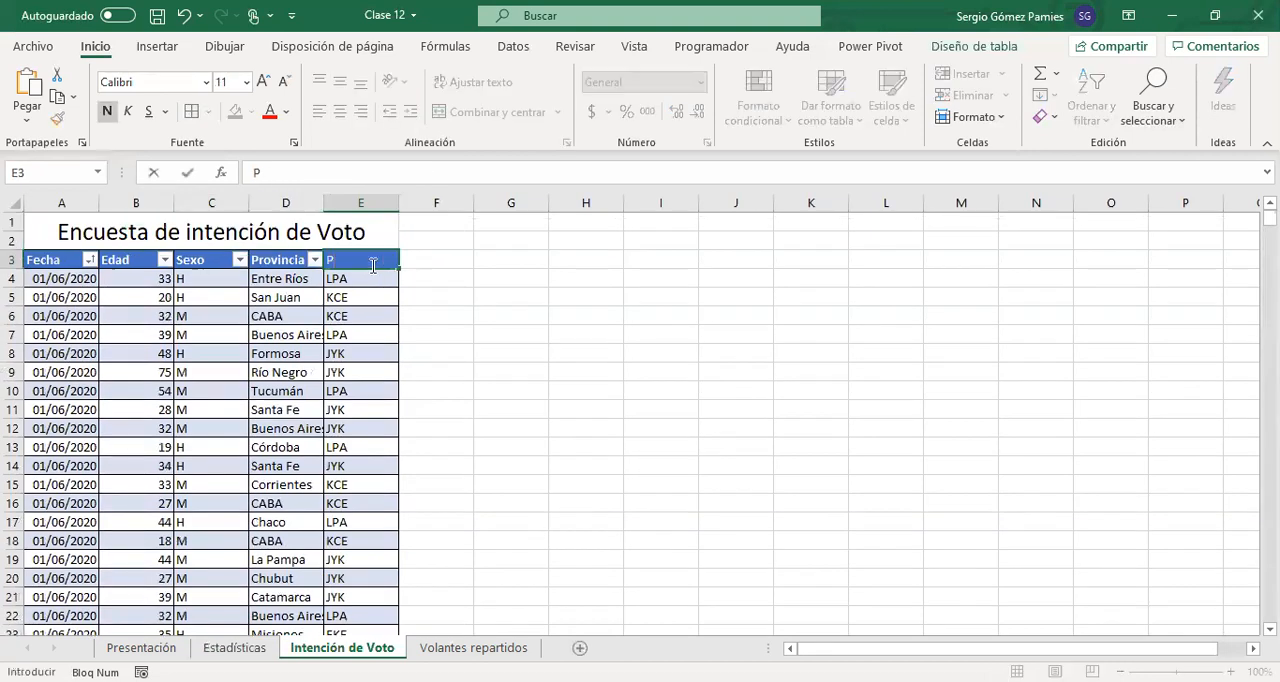
type("artido Político")
key("Return")
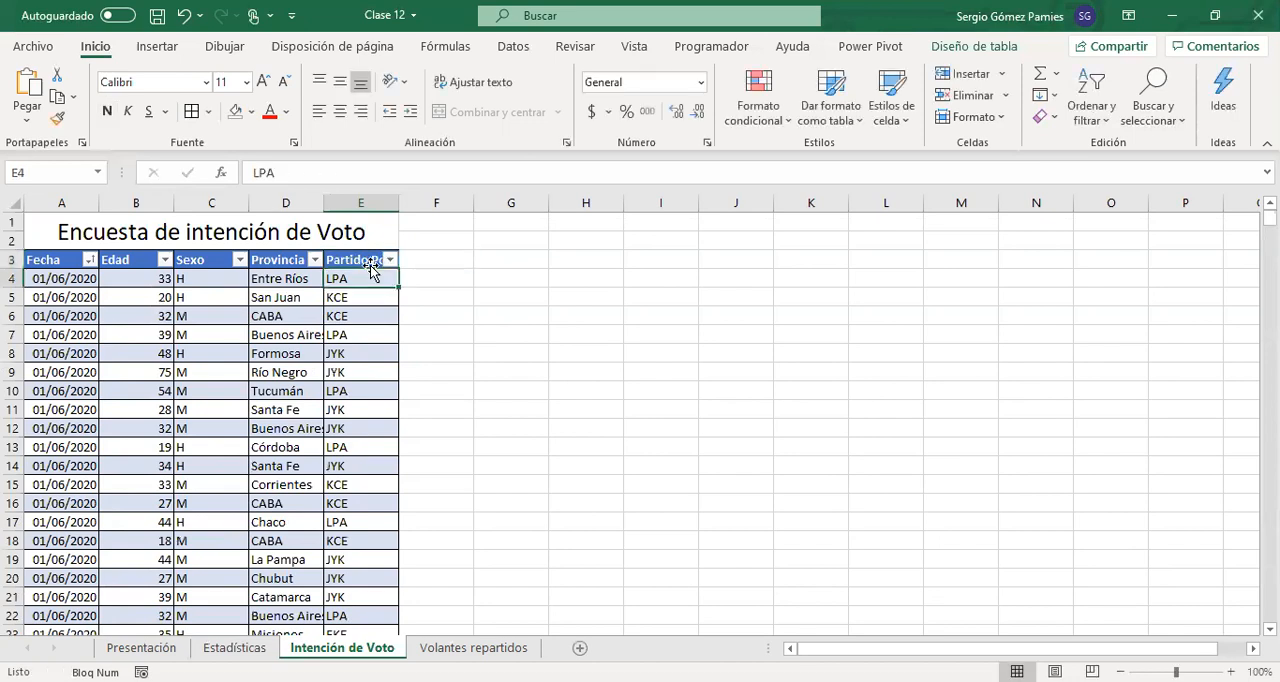
double_click(403, 203)
Examine the second criterion range in the Estadísticas B4 formula for the renamed column reference, leaving the formula unchanged
left_click(234, 648)
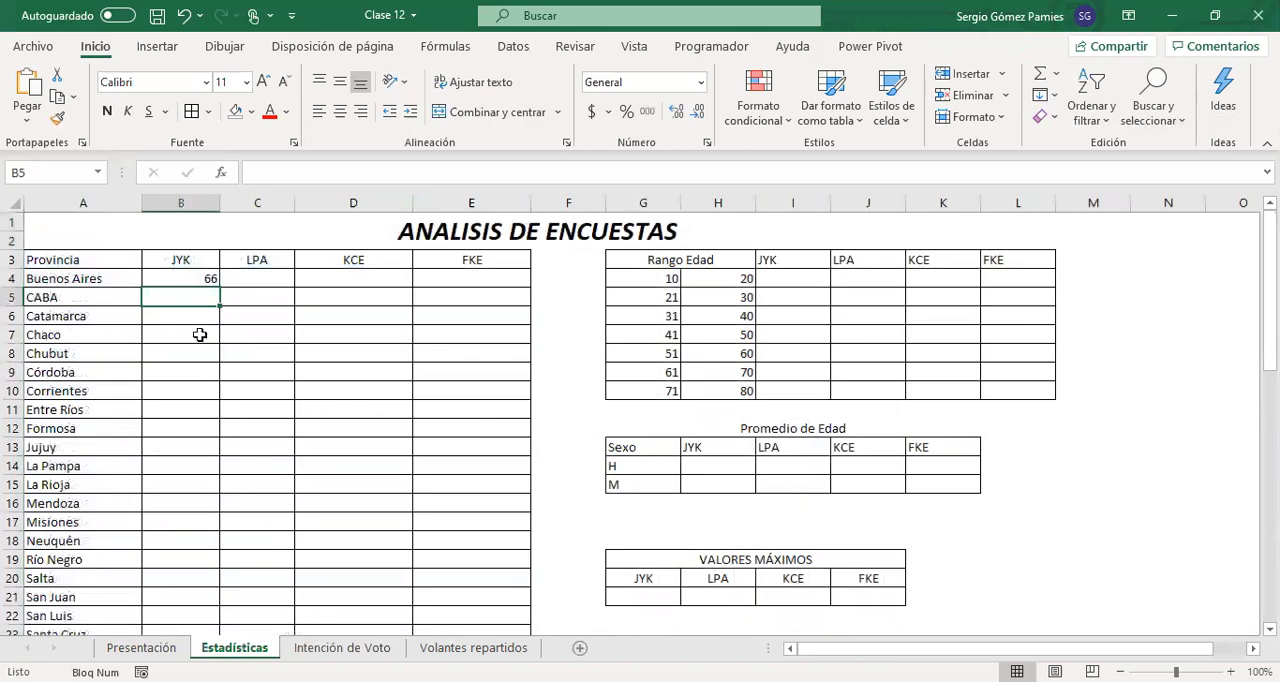
left_click(192, 282)
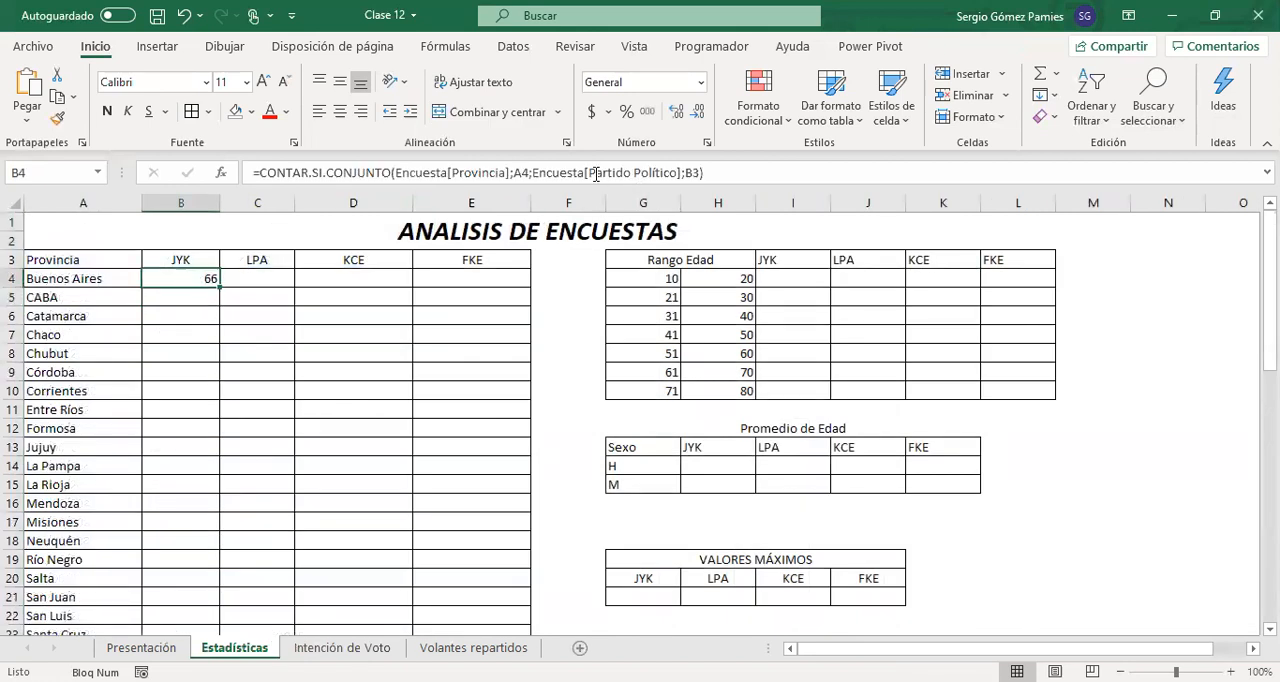
double_click(595, 173)
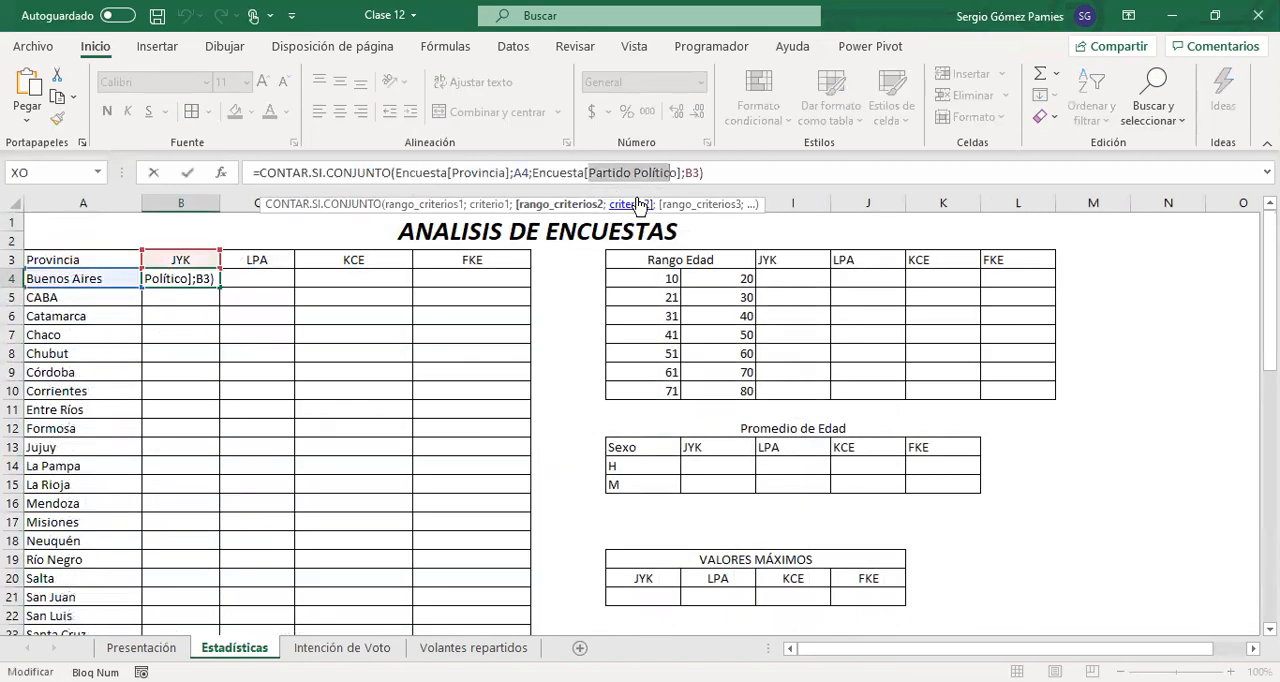
key("Escape")
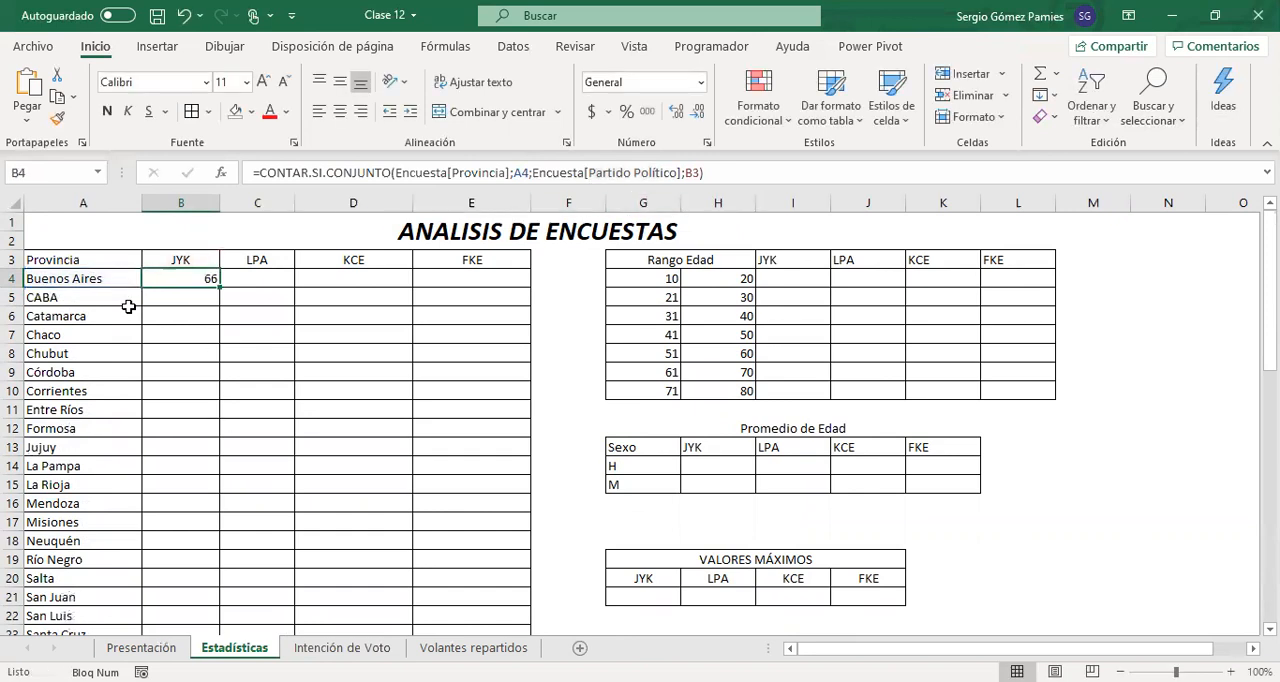
Copy the B4 formula and paste it over B4:E12 of the ANALISIS DE ENCUESTAS table
mouse_move(219, 287)
left_mouse_down()
mouse_move(286, 292)
mouse_move(231, 291)
left_mouse_up()
key("ctrl+c")
left_click_drag(193, 282, 471, 443)
key("ctrl+v")
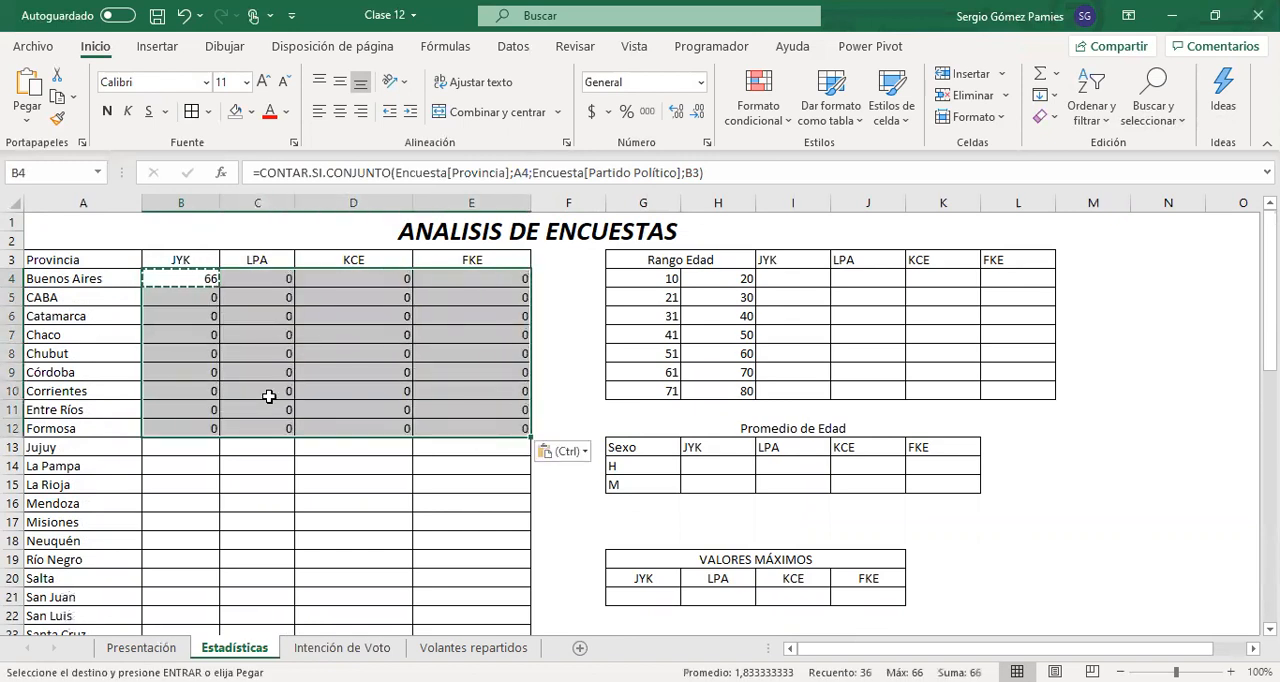
Inspect the references in the C4 formula and try pointing its province criterion to A4
left_click(258, 277)
left_click(436, 182)
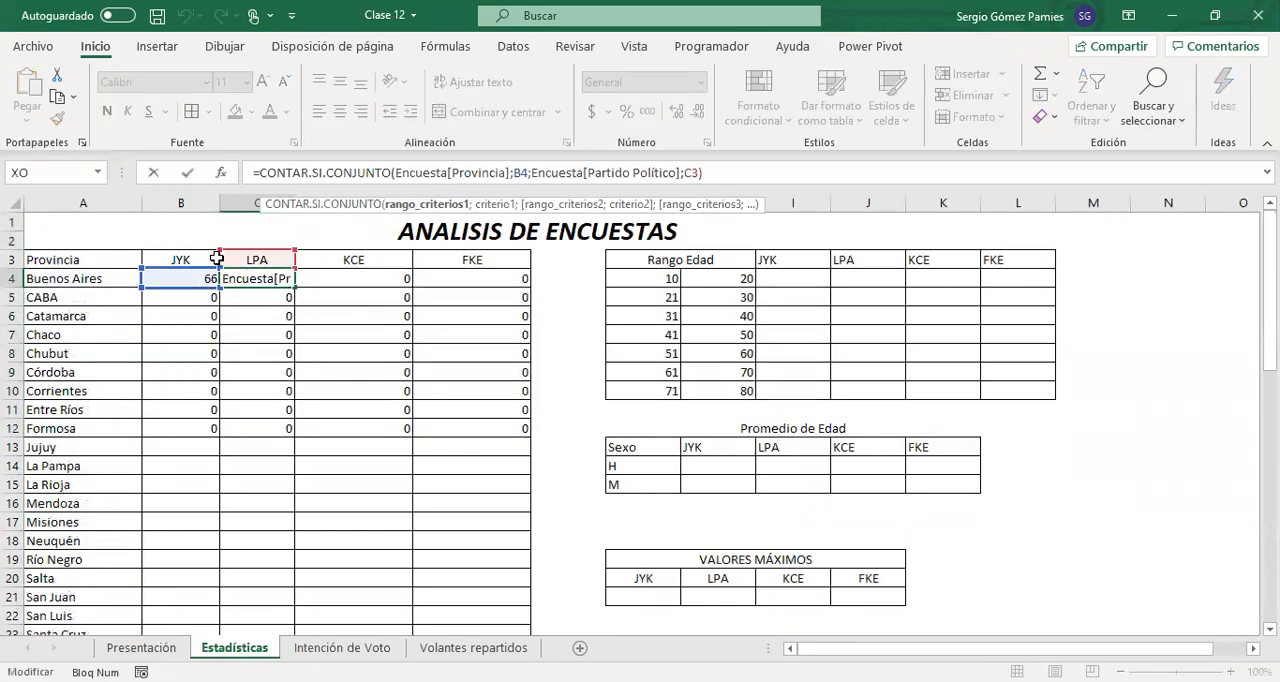
left_click(104, 284)
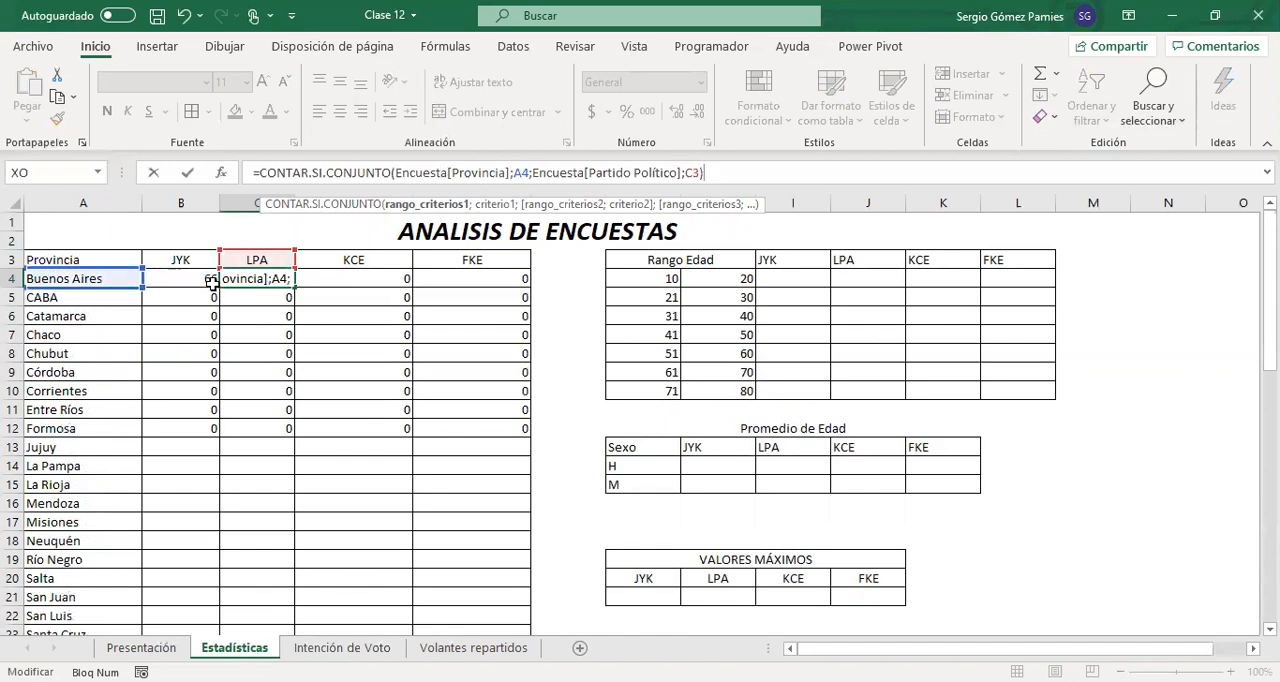
key("Escape")
Try pointing the C8 formula's party criterion to header C3 and its province criterion to A8
left_click(282, 351)
double_click(284, 348)
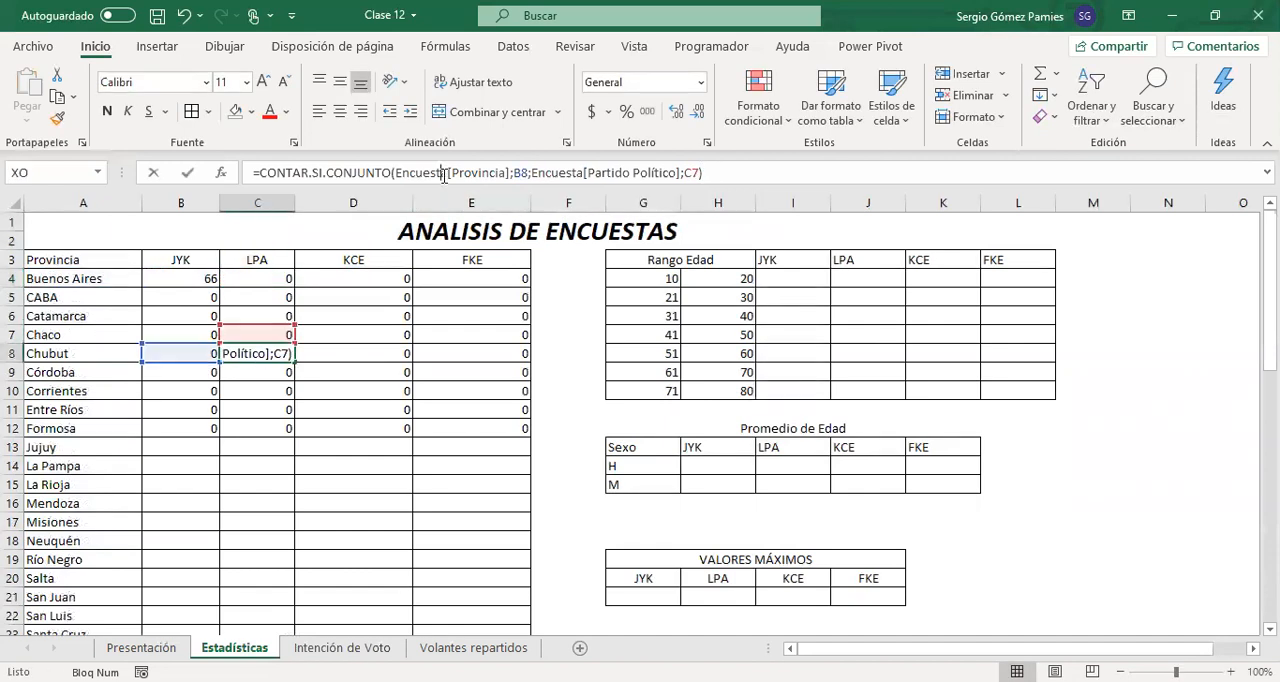
left_click_drag(268, 334, 266, 262)
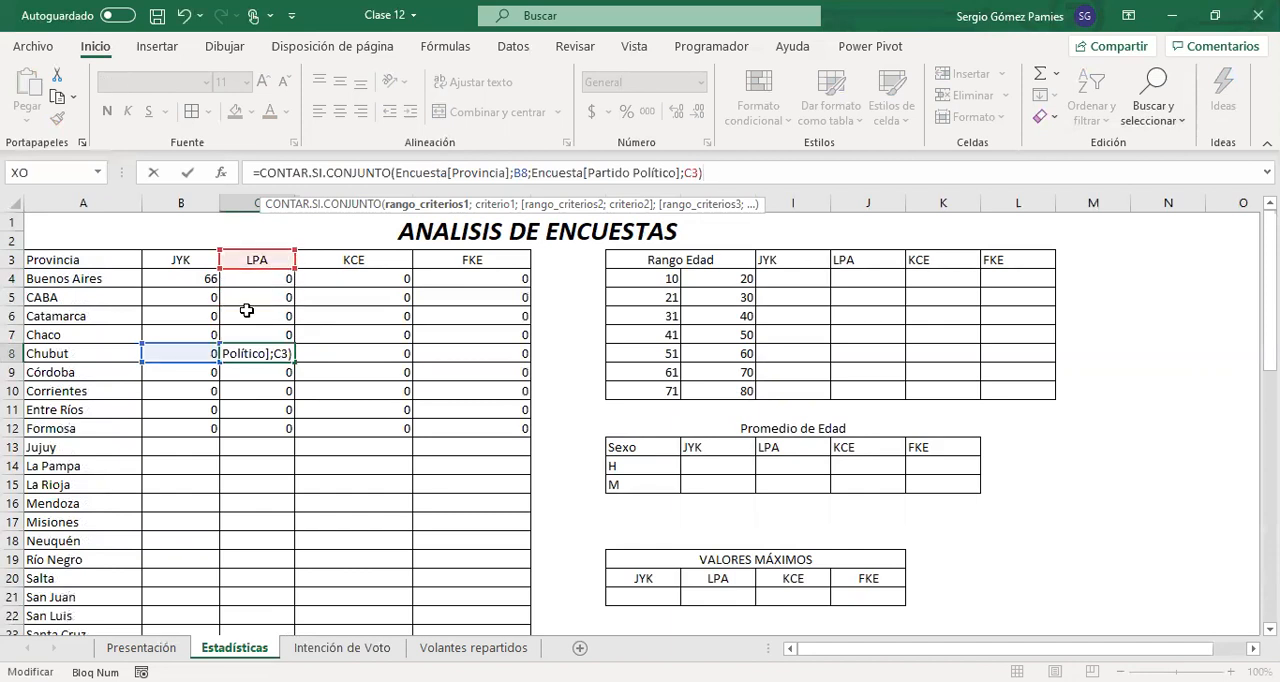
left_click_drag(205, 347, 89, 355)
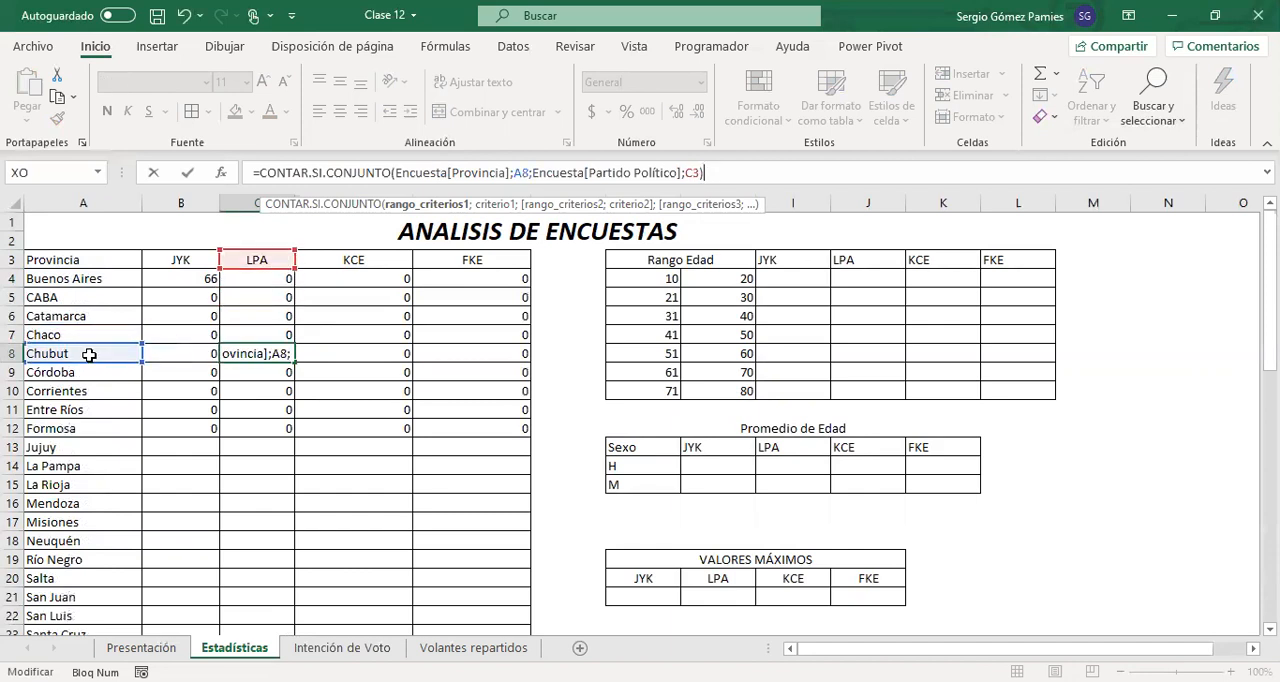
key("Escape")
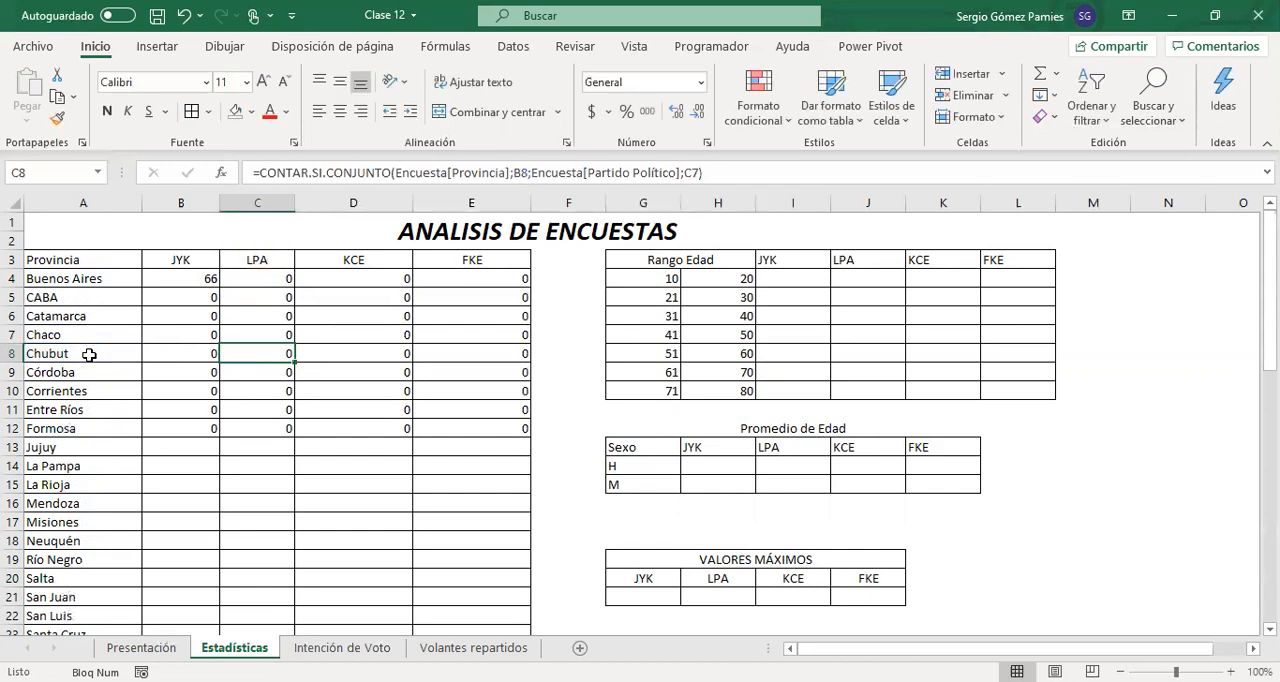
Clear the pasted formulas from B5:E12 and C4:E4, keeping only the one in B4
left_click_drag(200, 297, 475, 427)
left_click_drag(274, 280, 432, 280)
key("Delete")
Examine the A4 province criterion in the B4 formula against row 4 and the province column
left_click(200, 278)
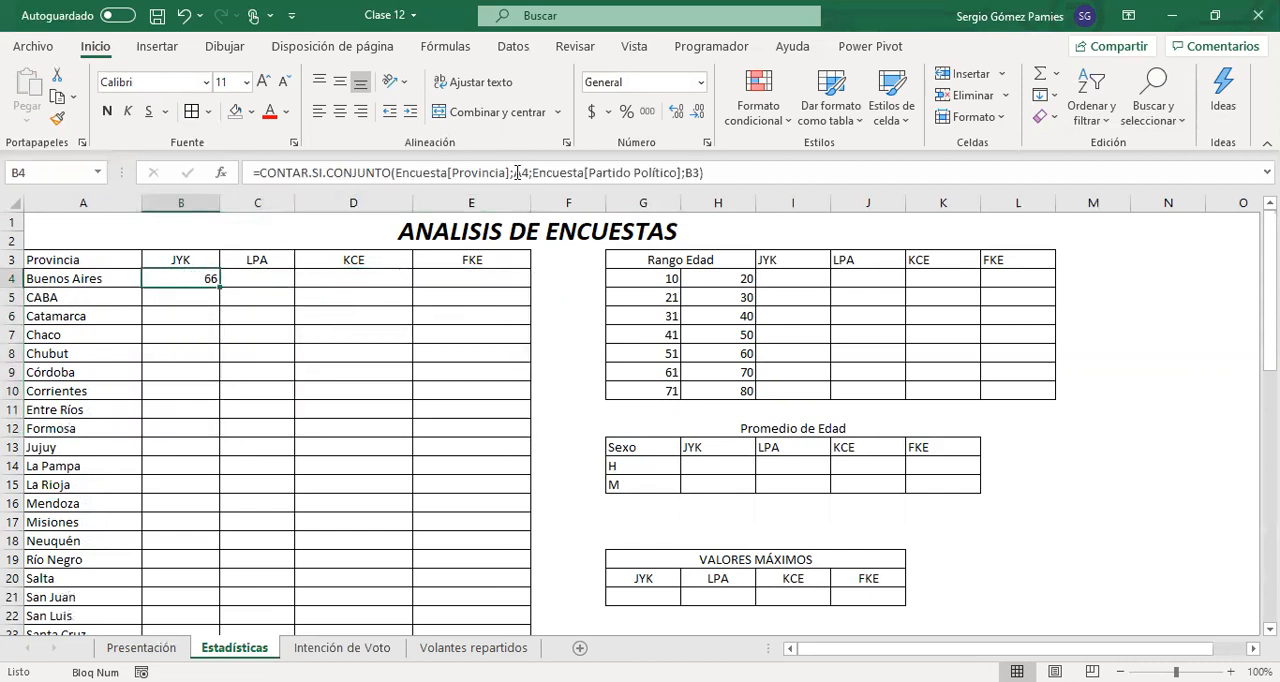
left_click_drag(515, 172, 530, 172)
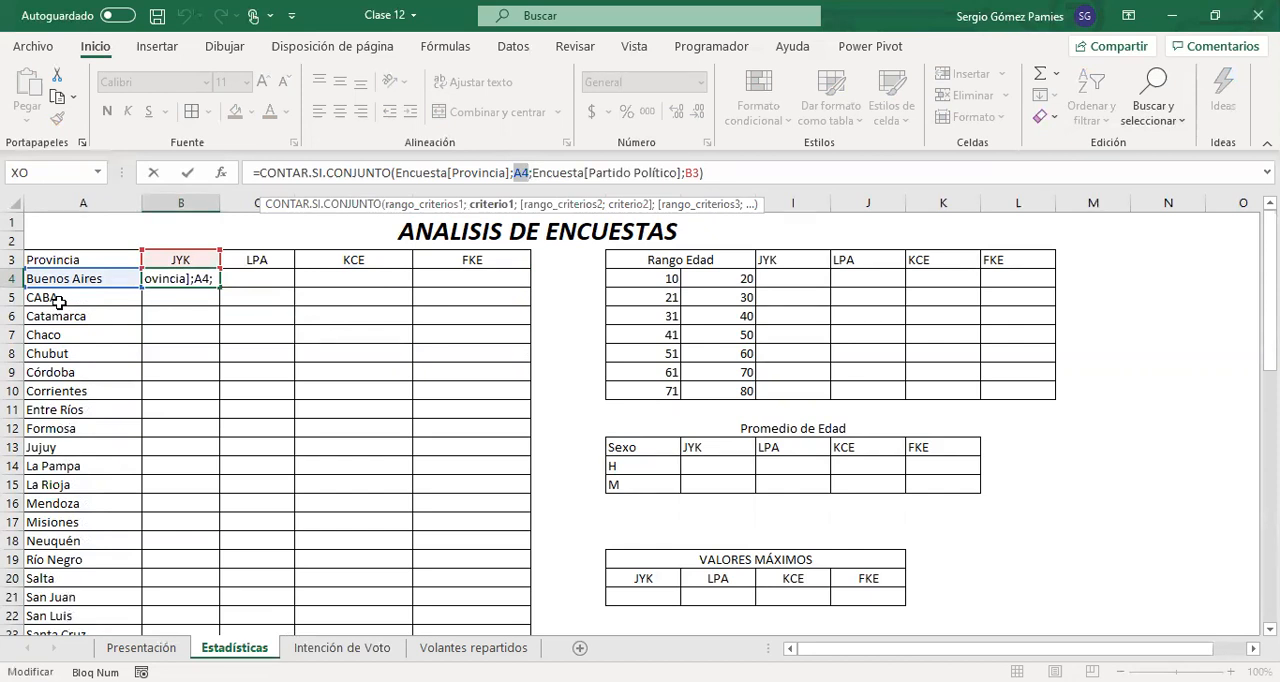
key("ctrl+Return")
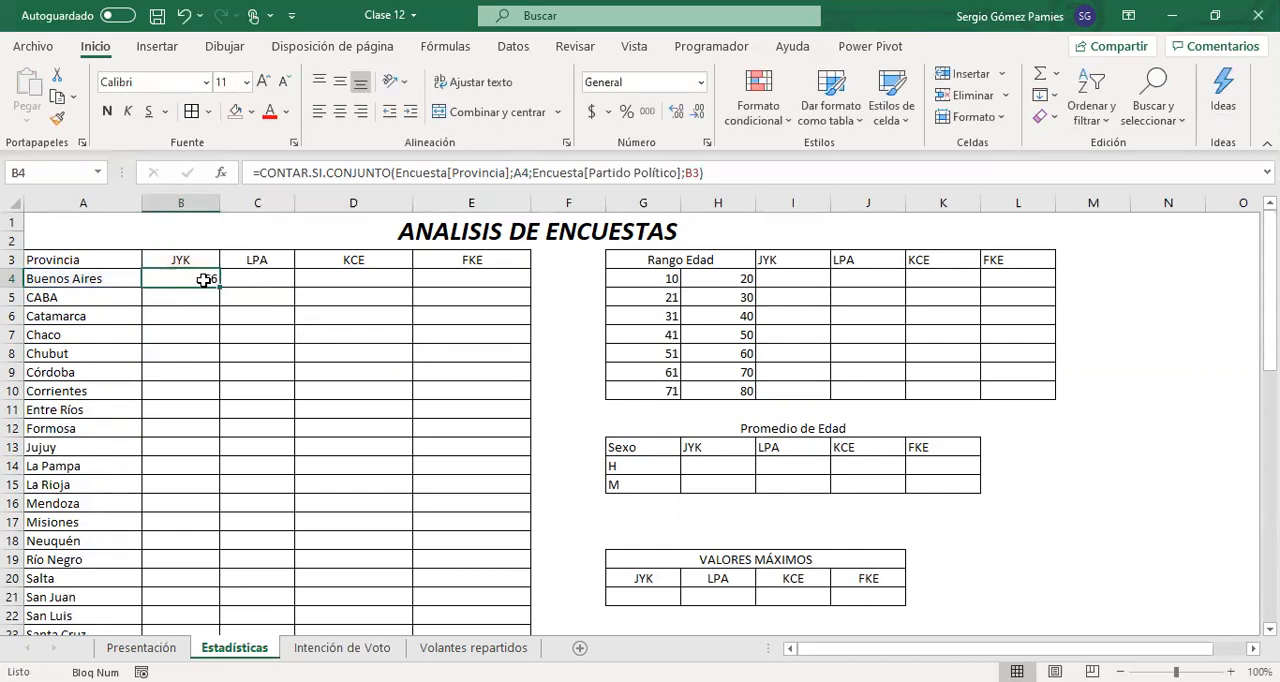
left_click_drag(228, 284, 479, 282)
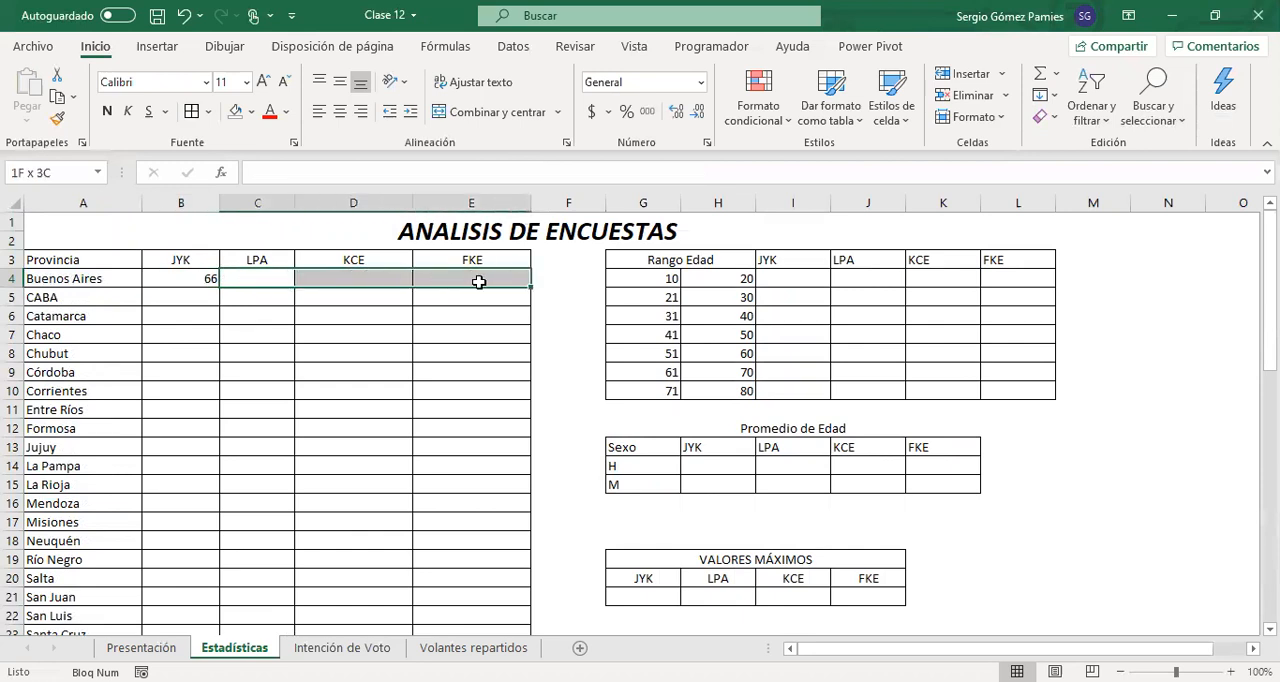
left_click_drag(51, 279, 55, 353)
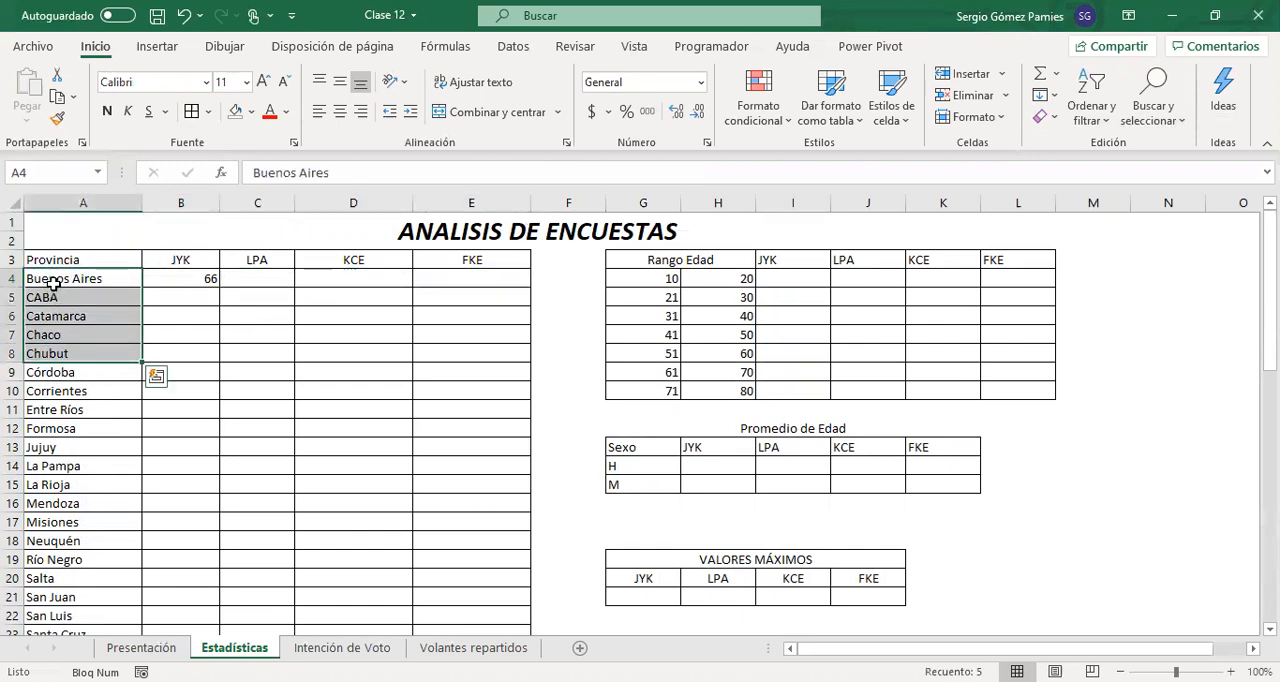
left_click(53, 282)
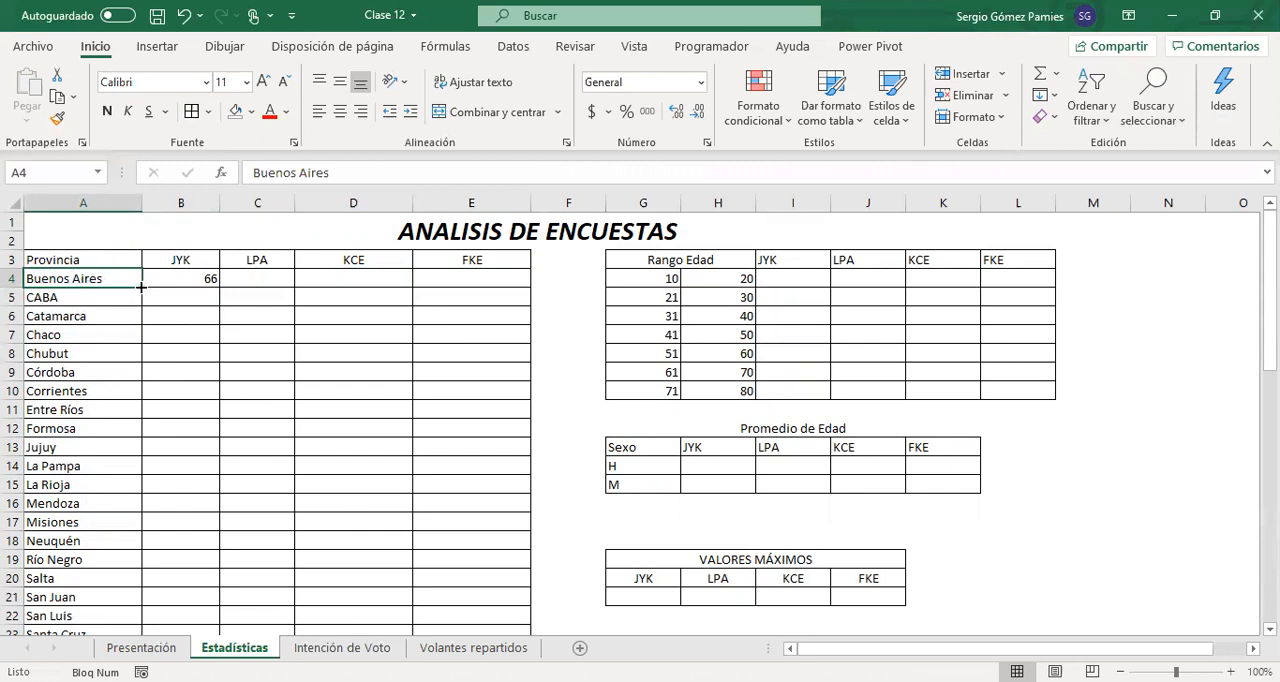
left_click(70, 203)
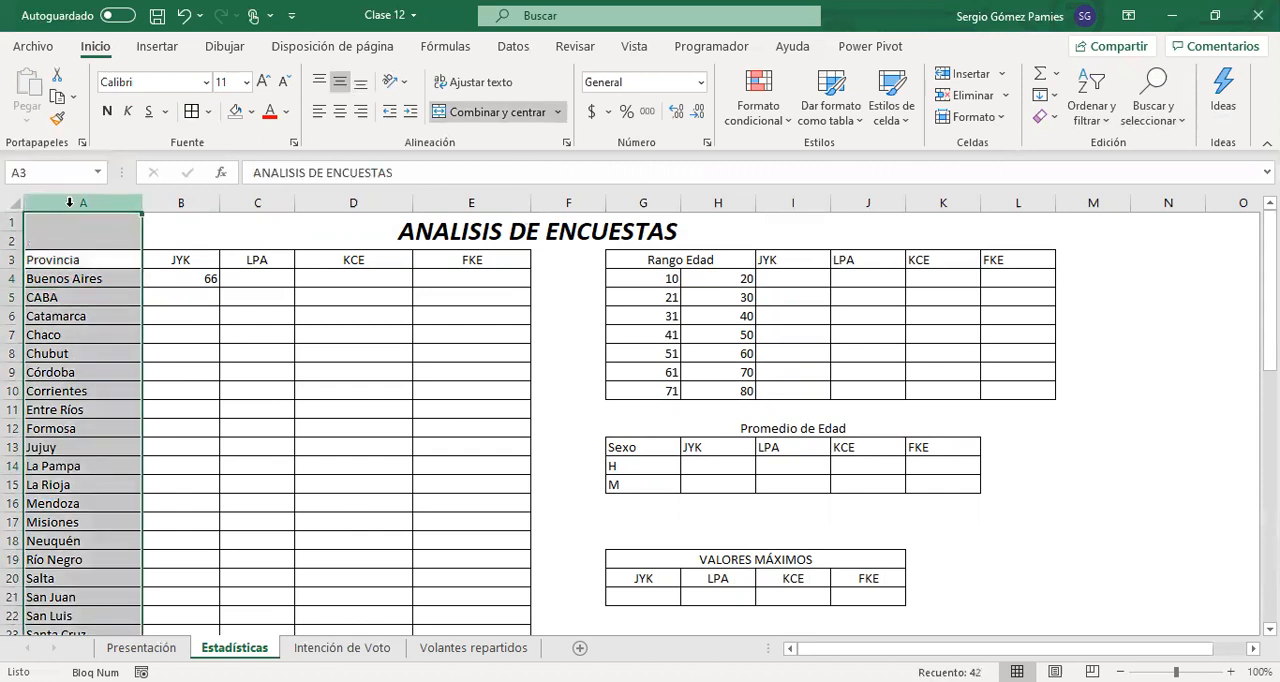
left_click(186, 281)
mouse_move(221, 287)
left_mouse_down()
mouse_move(205, 471)
mouse_move(180, 298)
mouse_move(206, 282)
left_mouse_up()
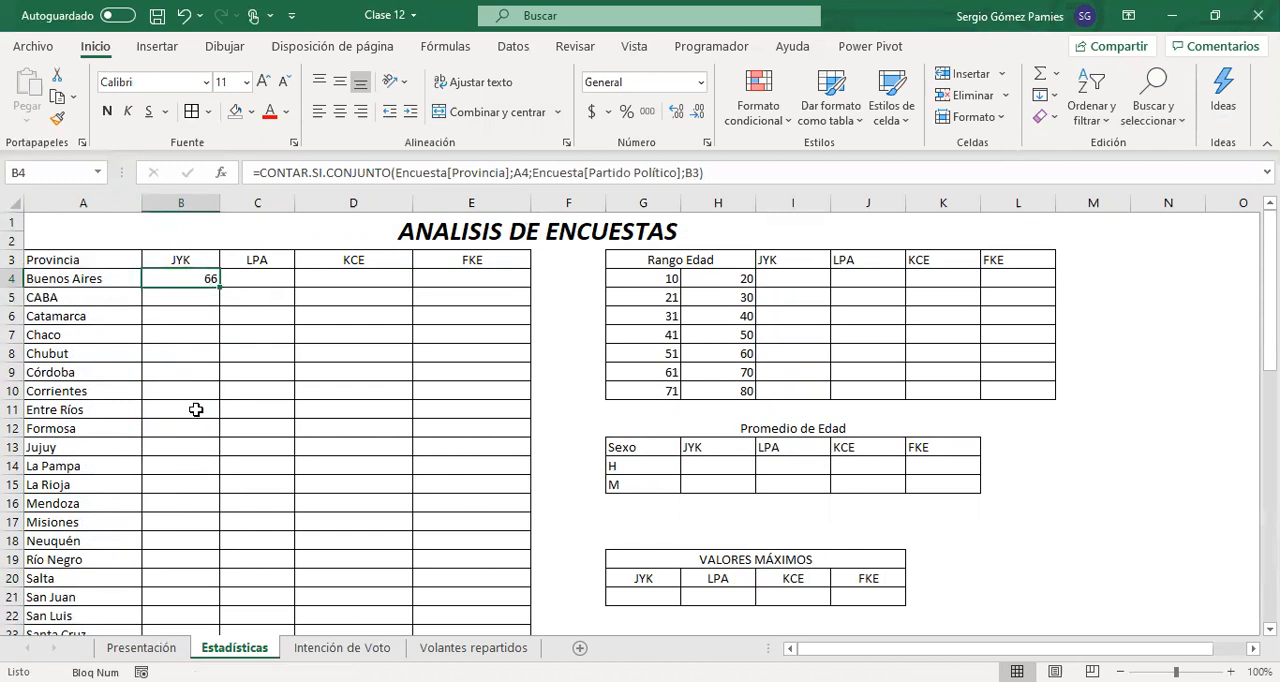
Go through the province cells A4 to A16 one by one to trace which row each criterion needs
left_click(108, 284)
left_click(107, 298)
left_click(107, 317)
left_click(107, 335)
left_click(100, 353)
left_click(98, 372)
left_click(98, 391)
left_click(100, 410)
left_click(100, 428)
left_click(100, 447)
left_click(100, 466)
left_click(100, 485)
left_click(100, 503)
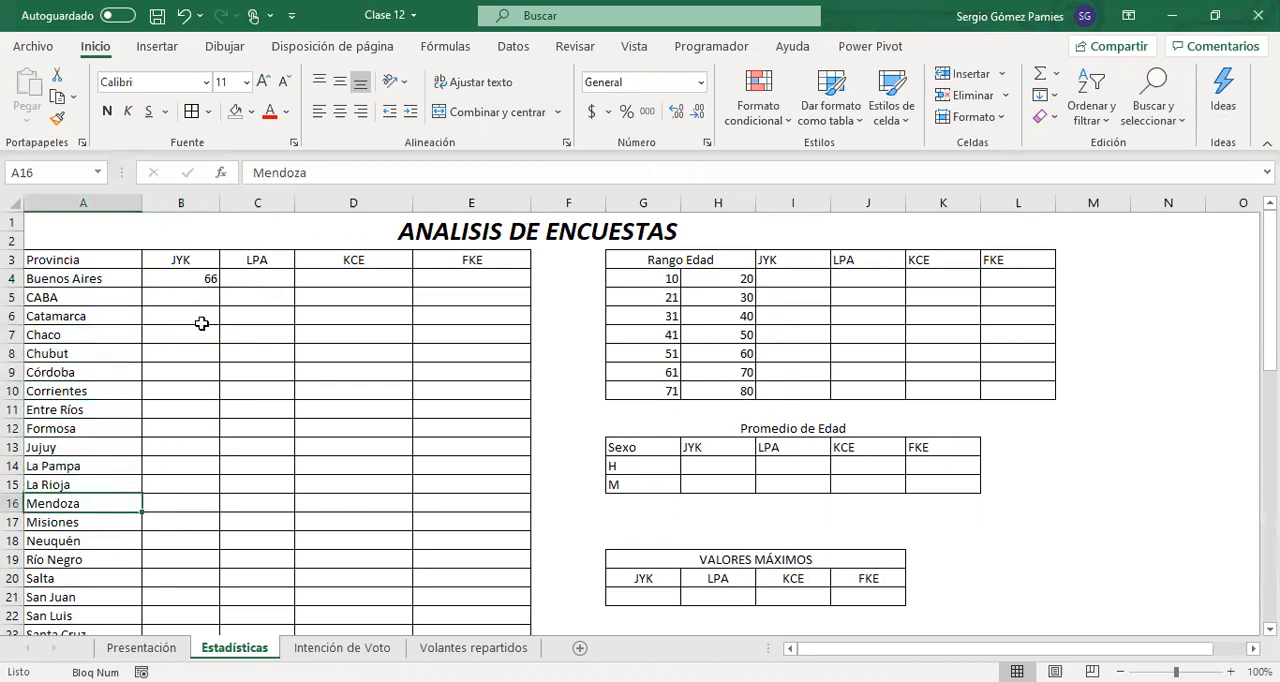
Change the B4 formula's province criterion to the mixed reference $A4 and its party criterion to B$3
left_click(188, 282)
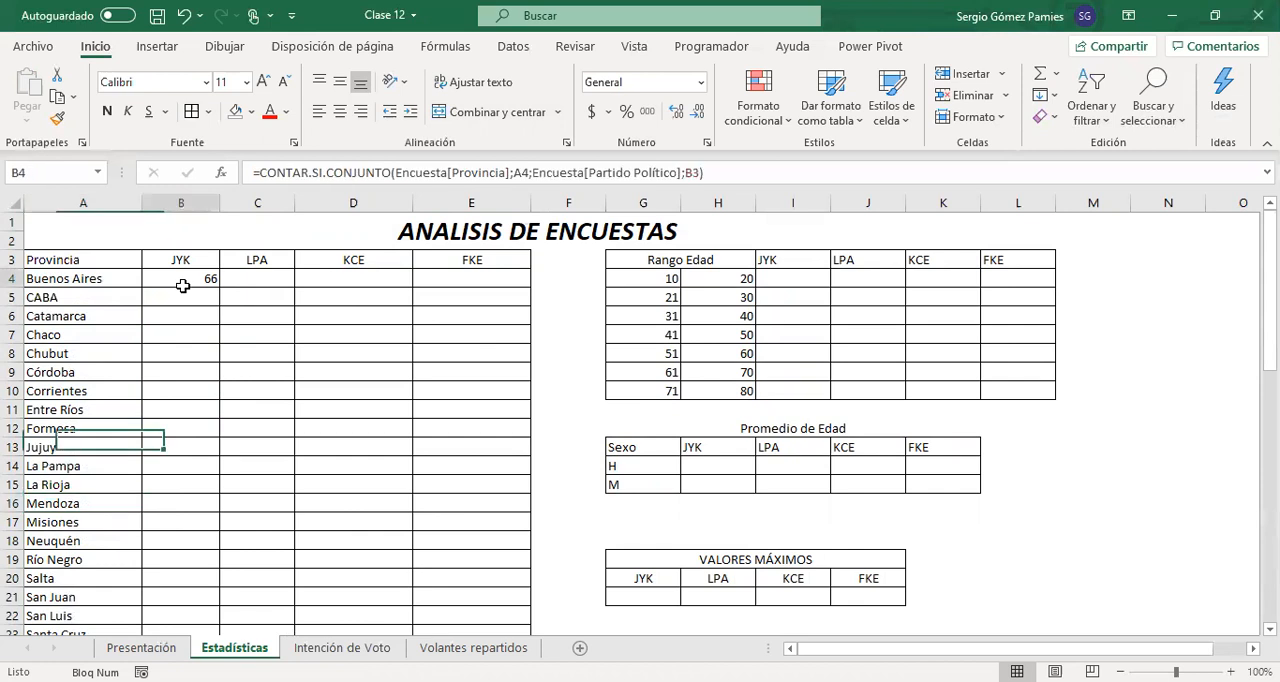
double_click(692, 172)
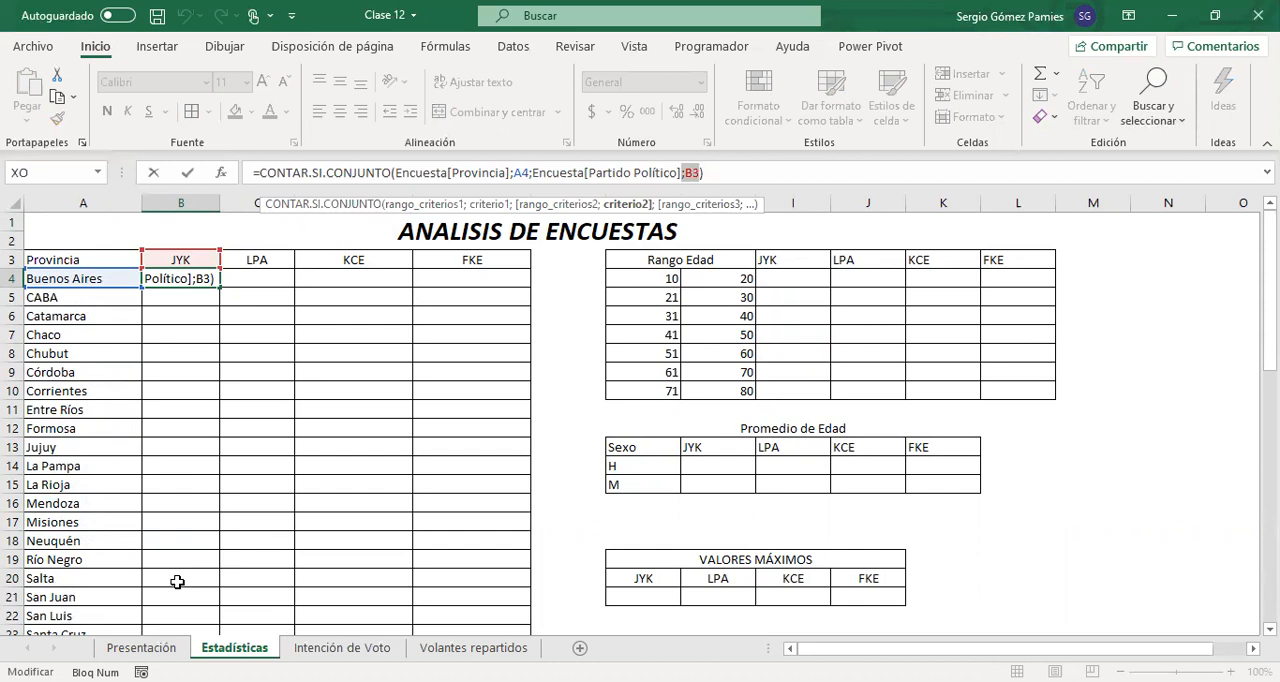
double_click(518, 173)
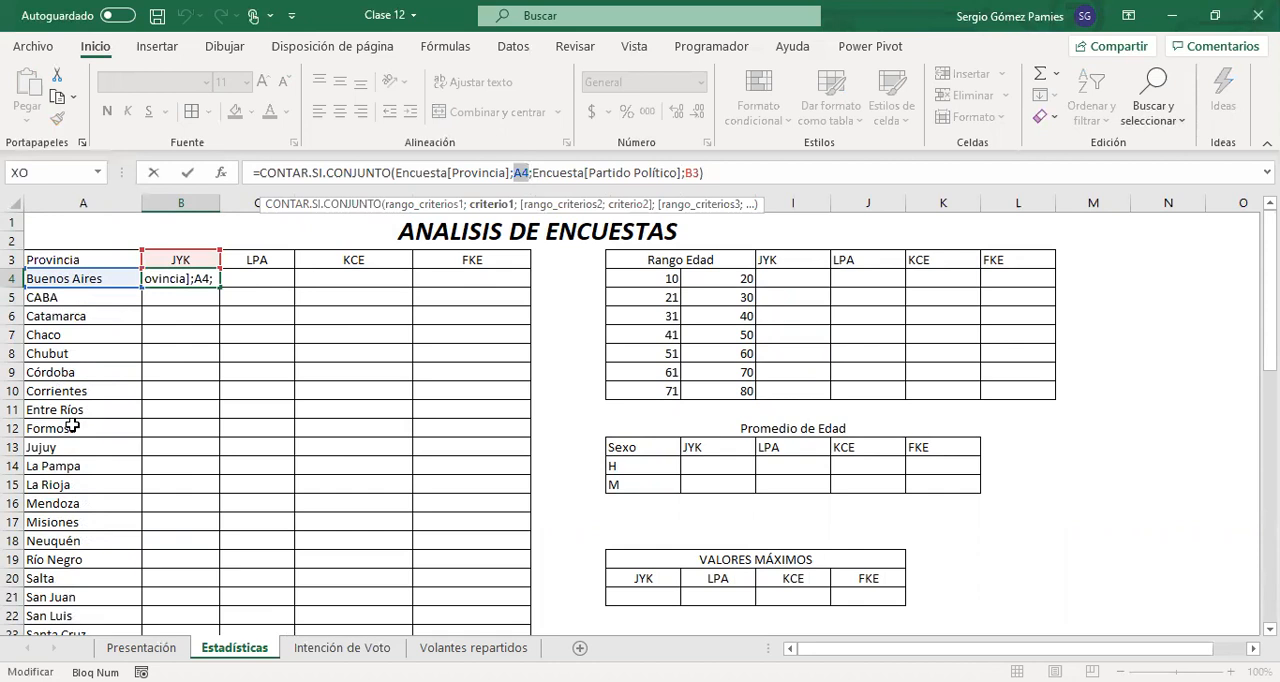
key("F4")
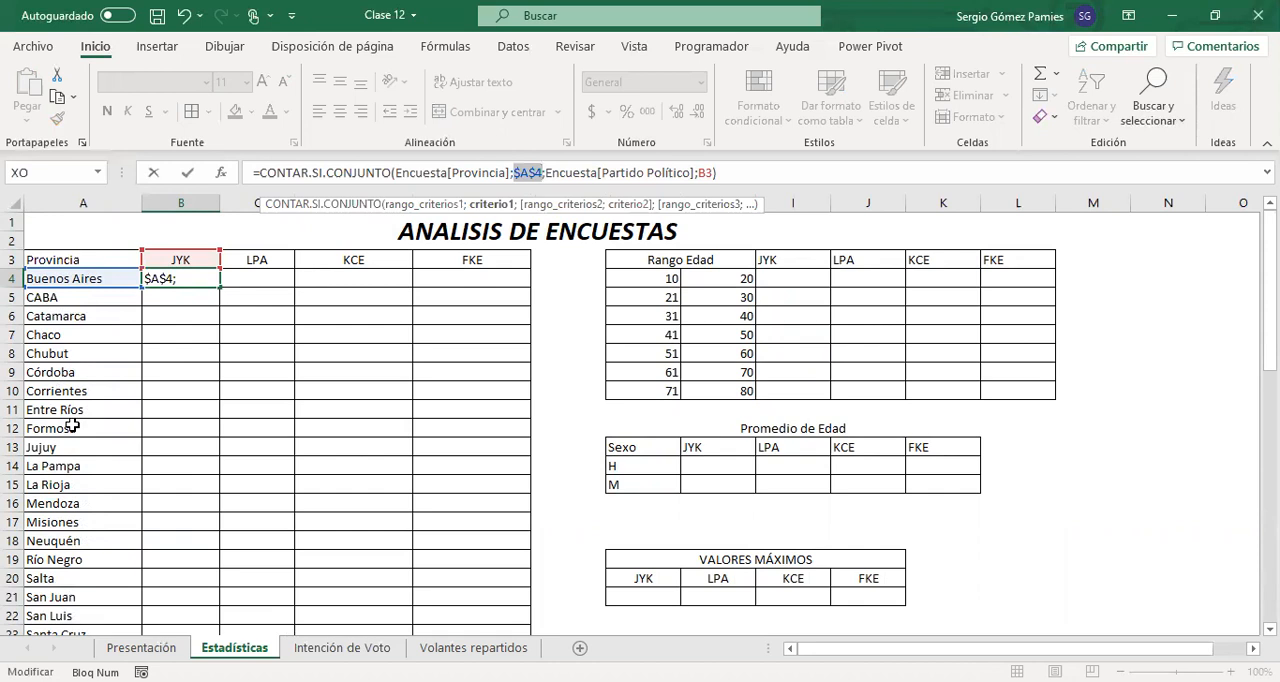
key("F4")
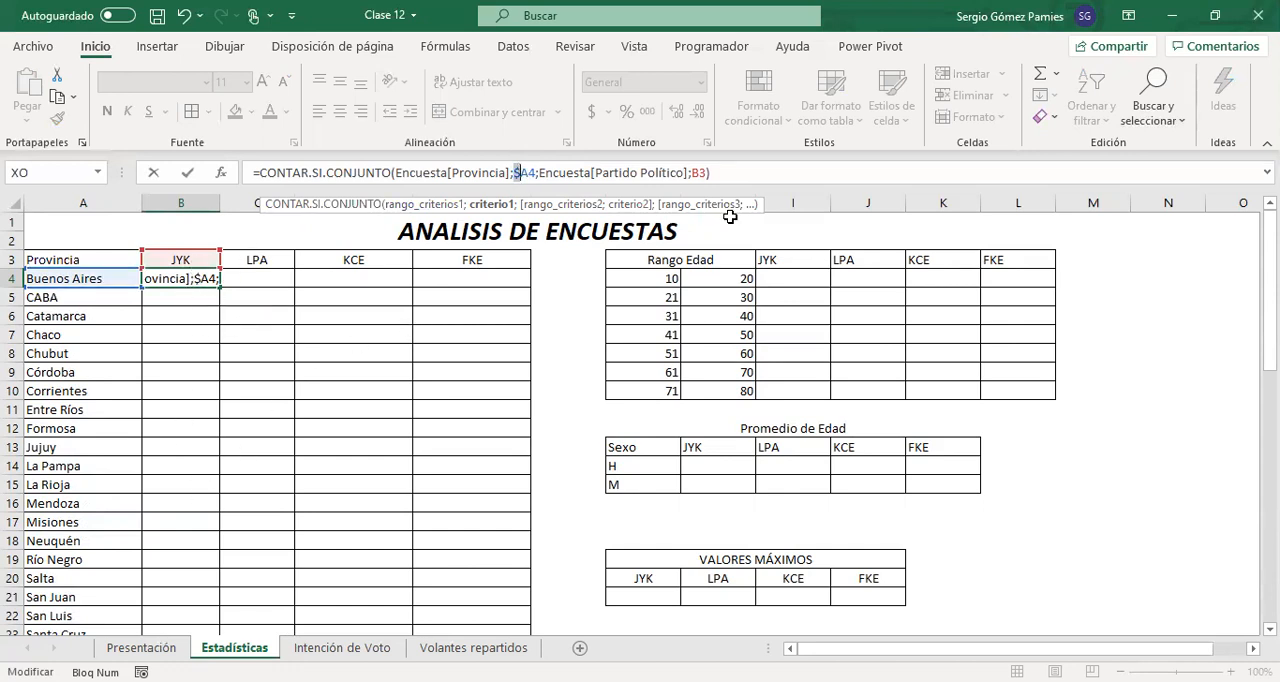
double_click(697, 173)
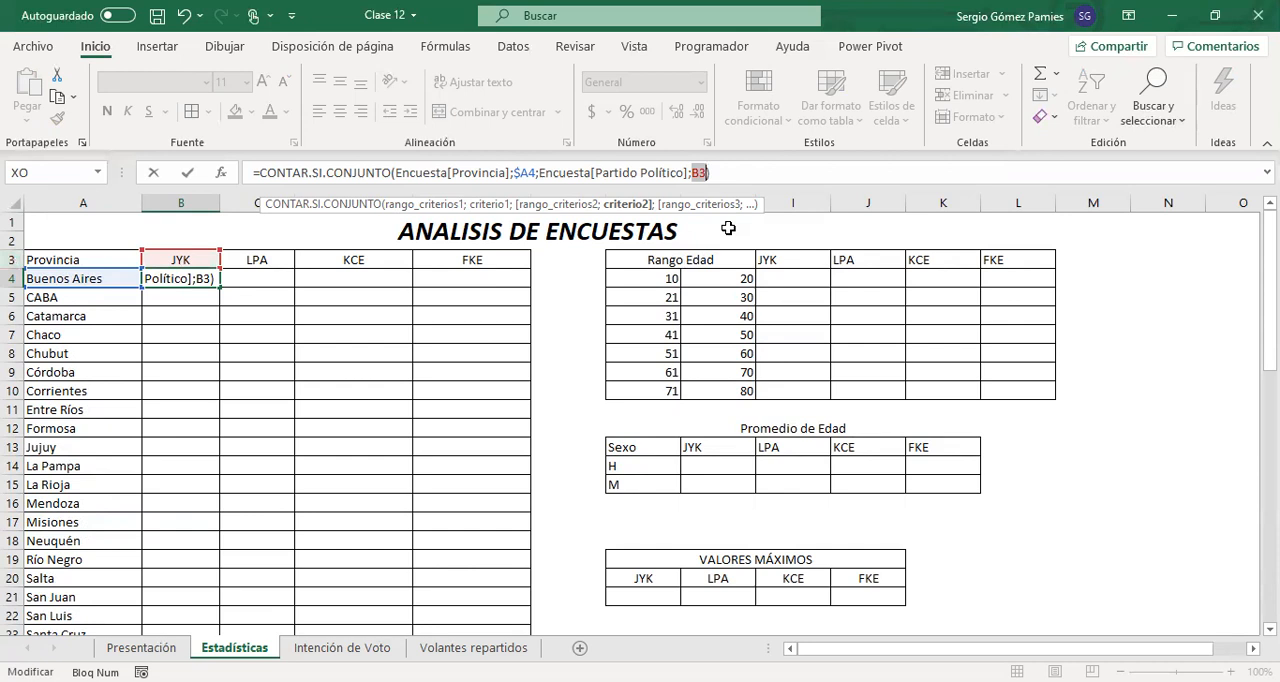
key("F4")
key("F4")
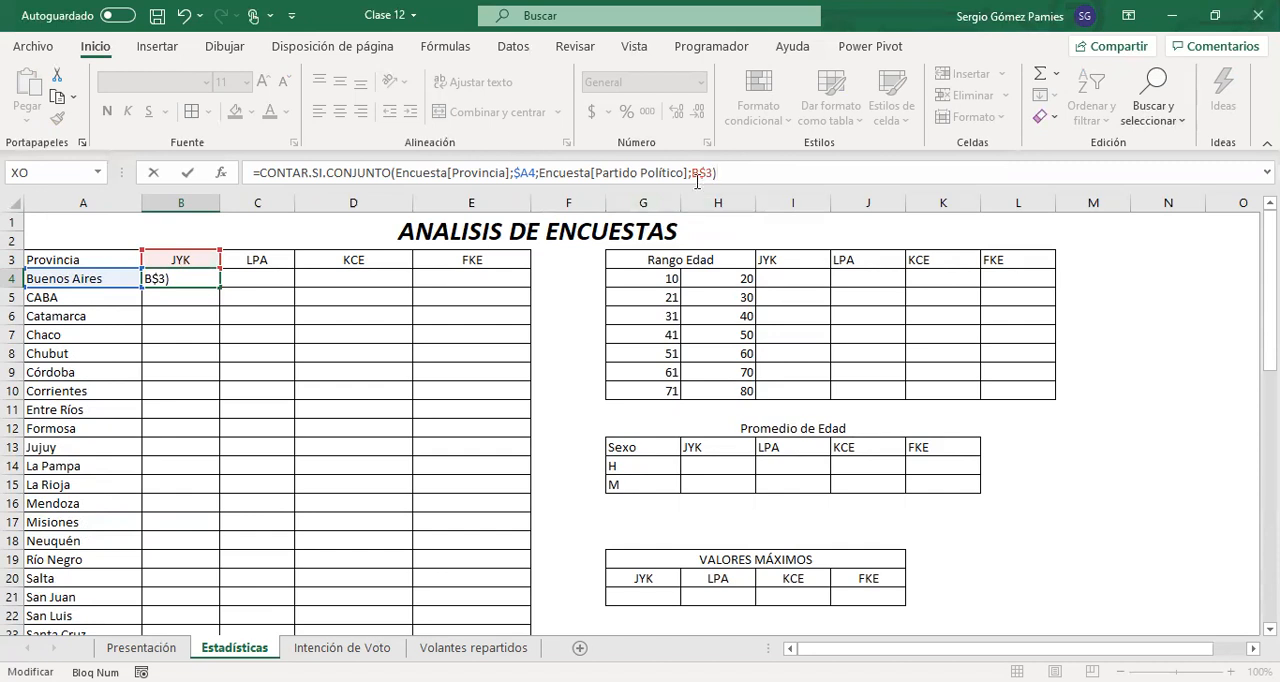
key("Return")
Copy the B4 formula and paste it over B4:E27 of the ANALISIS DE ENCUESTAS table
left_click(190, 278)
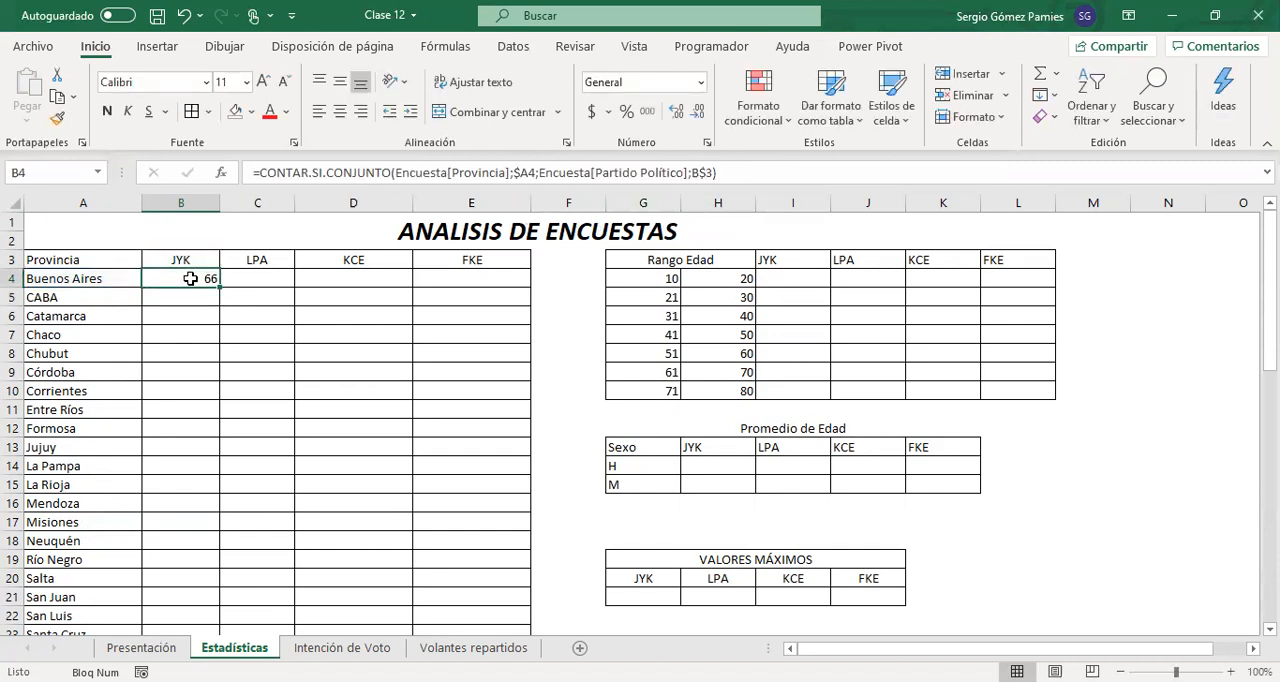
key("ctrl+c")
left_click_drag(234, 287, 466, 543)
key("ctrl+v")
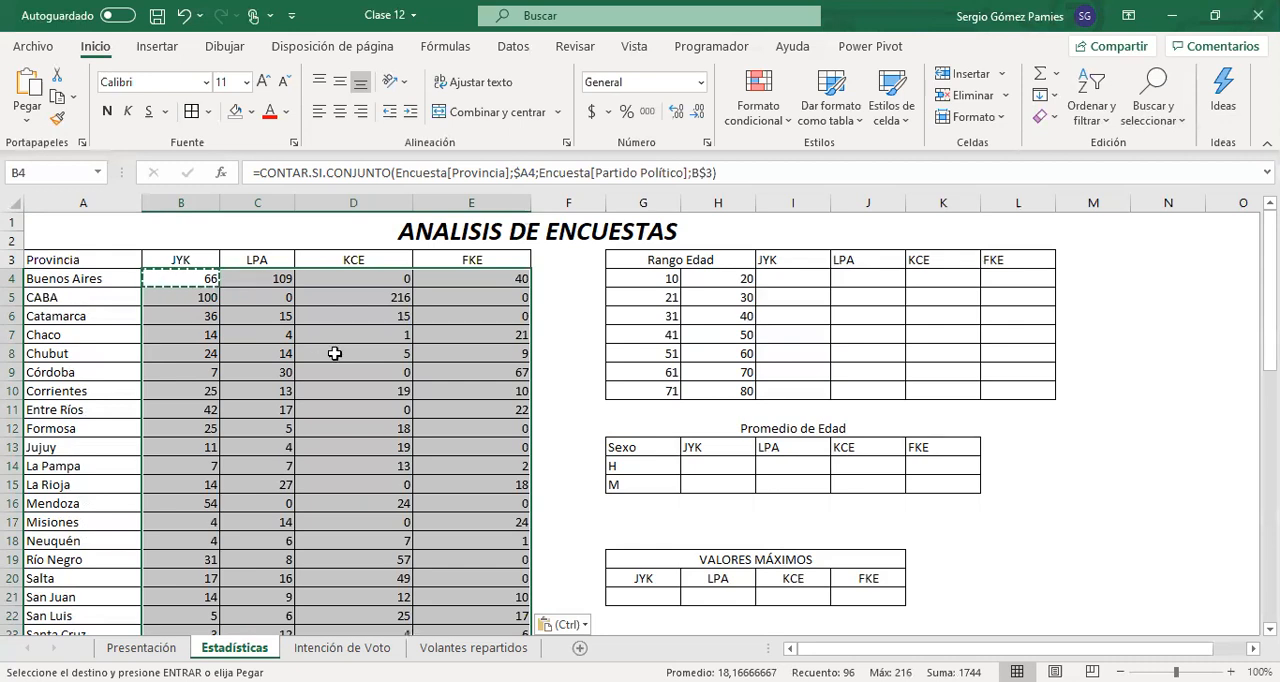
Inspect the province and party references in the copied D10 formula, leaving the formula as it is
left_click(395, 392)
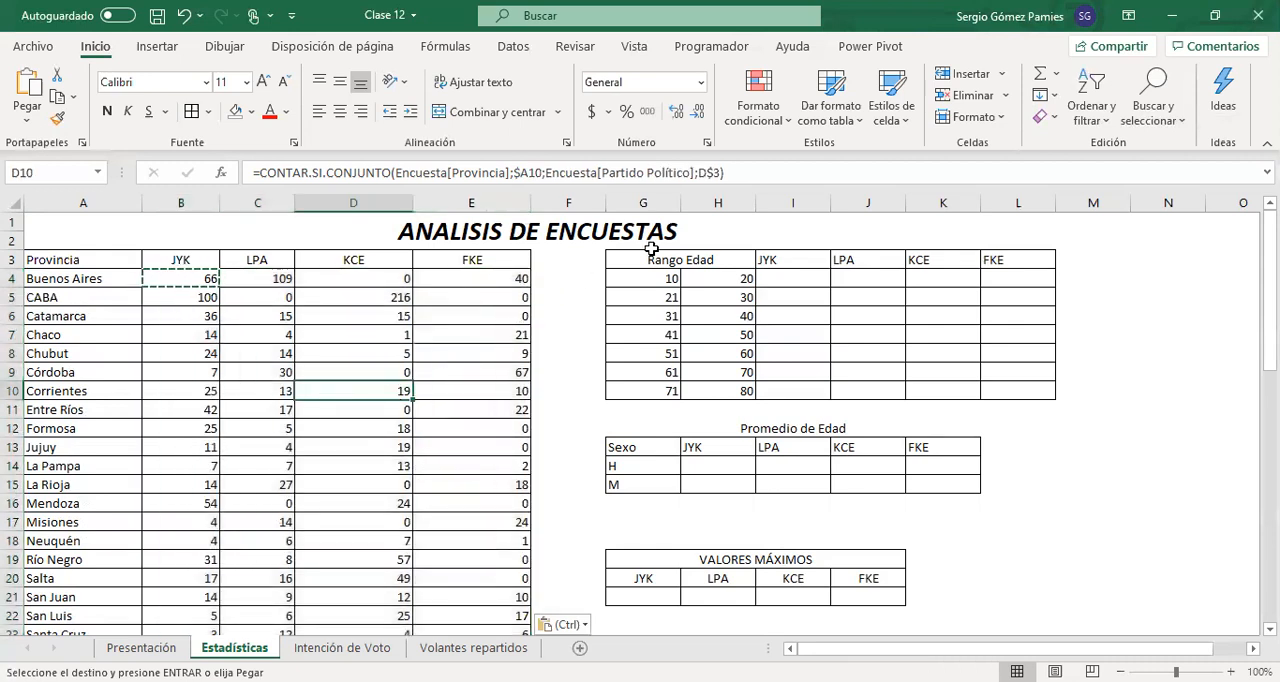
left_click(740, 173)
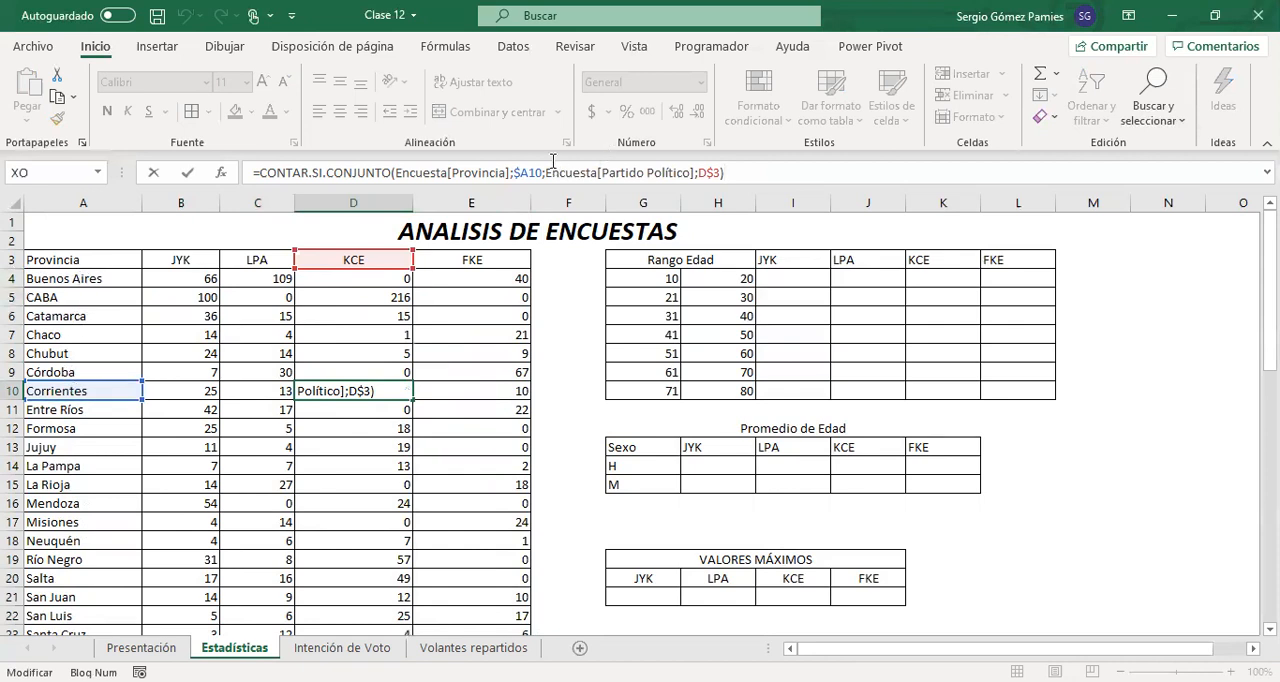
double_click(531, 173)
left_click_drag(545, 173, 540, 180)
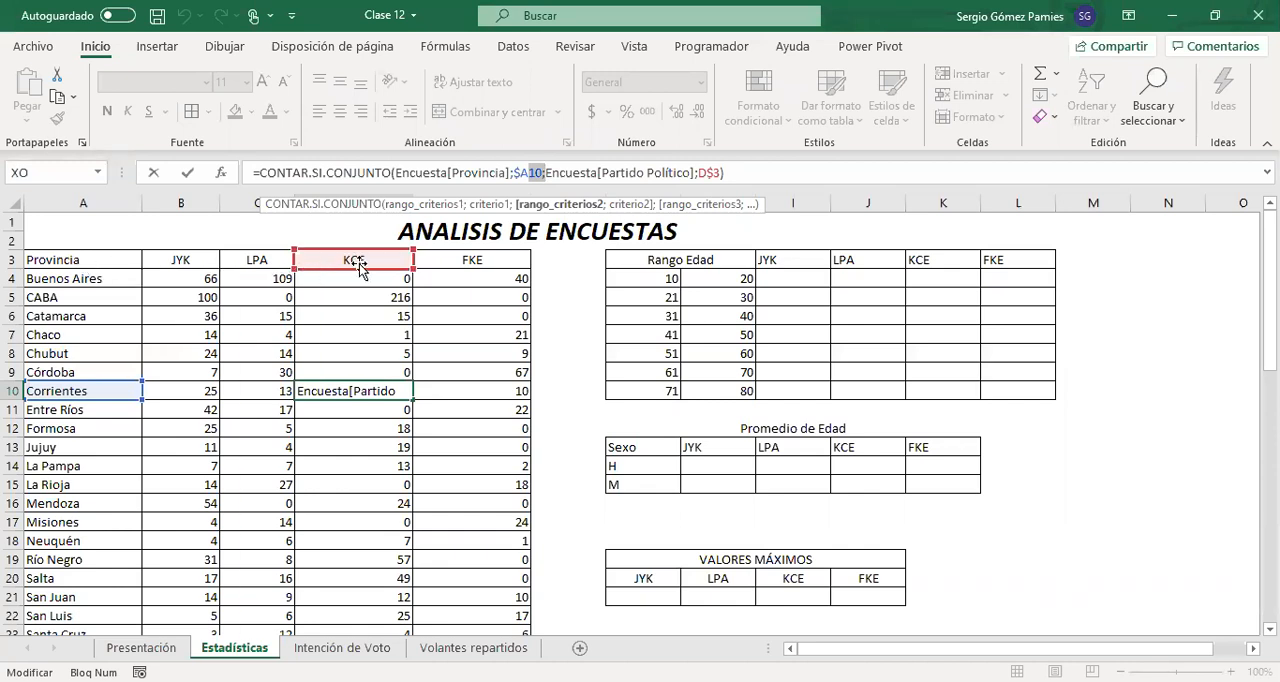
left_click(701, 172)
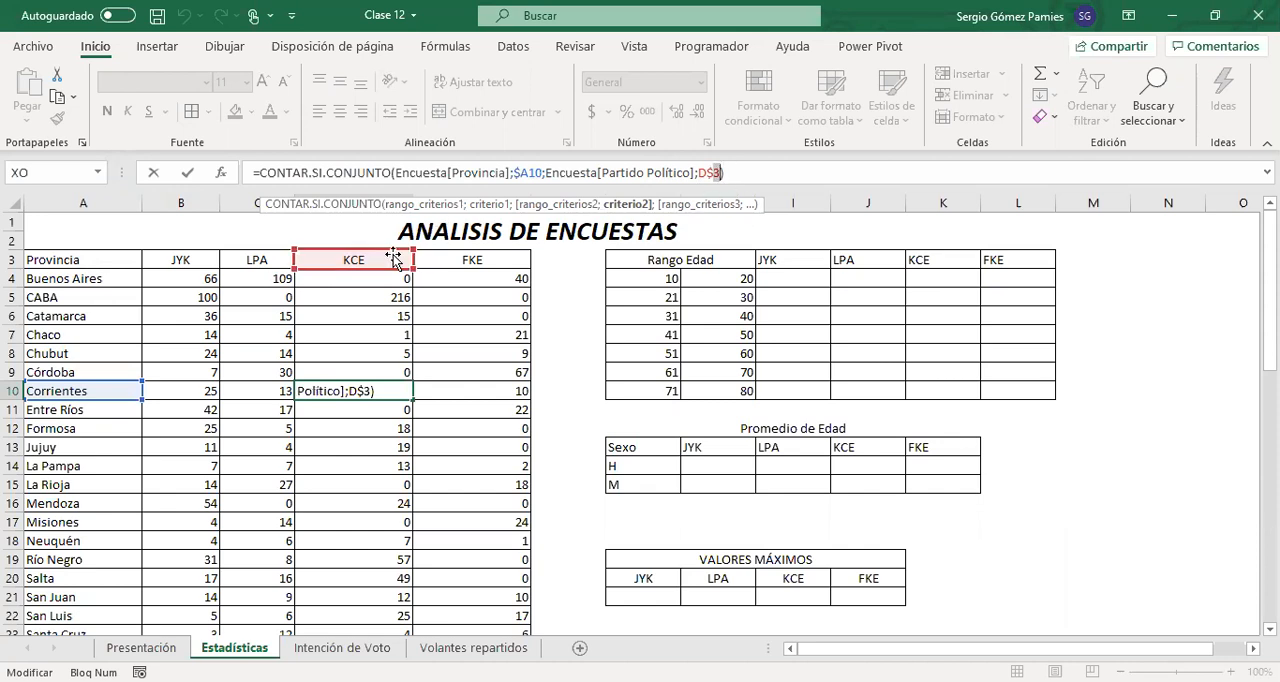
key("Return")
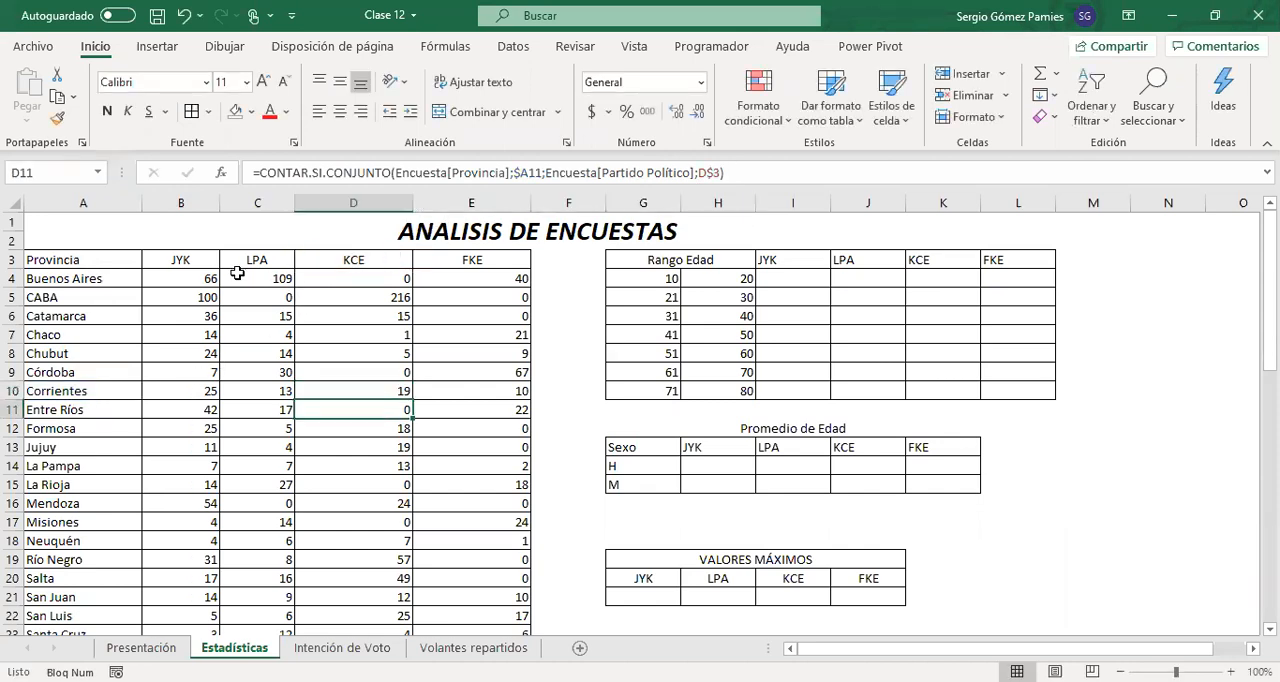
Center the vote counts in B4:E27 horizontally
scroll(347, 327, "down", 5)
scroll(371, 374, "up", 5)
left_click_drag(160, 278, 490, 466)
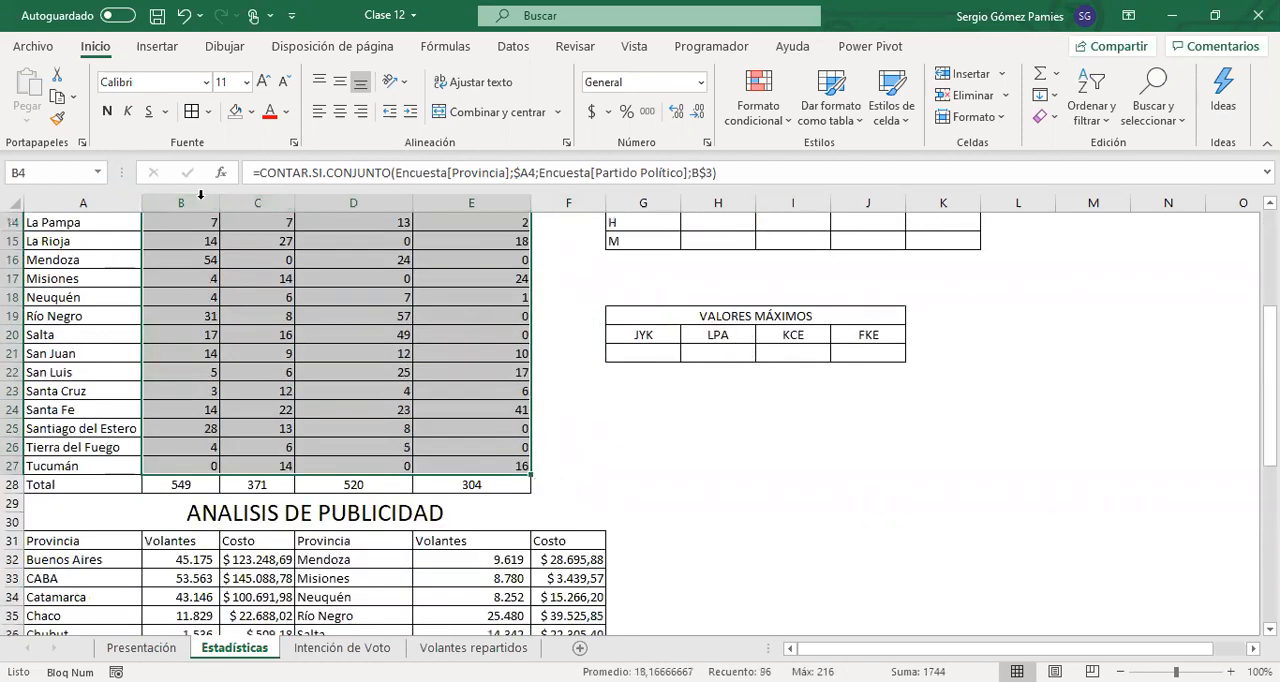
left_click(340, 112)
scroll(388, 356, "up", 5)
left_click(405, 416)
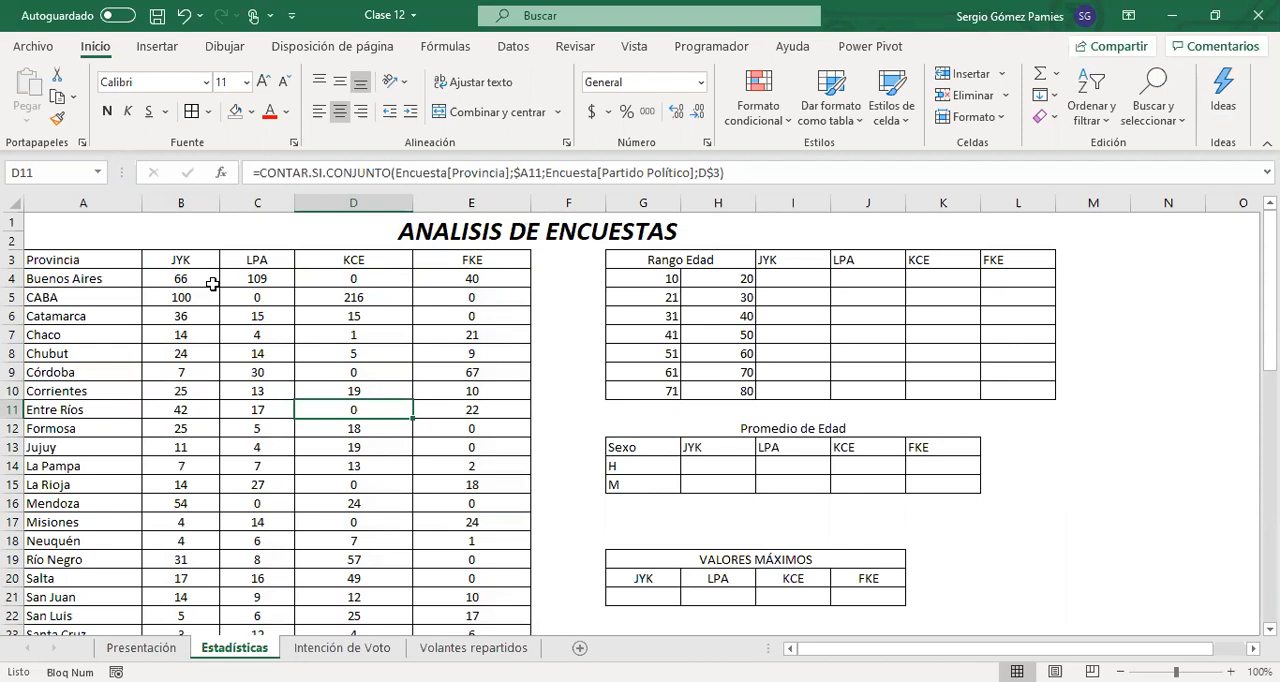
Review the Promedio de Edad table's party headers and its H and M rows, ending on cell H14
scroll(490, 420, "down", 1)
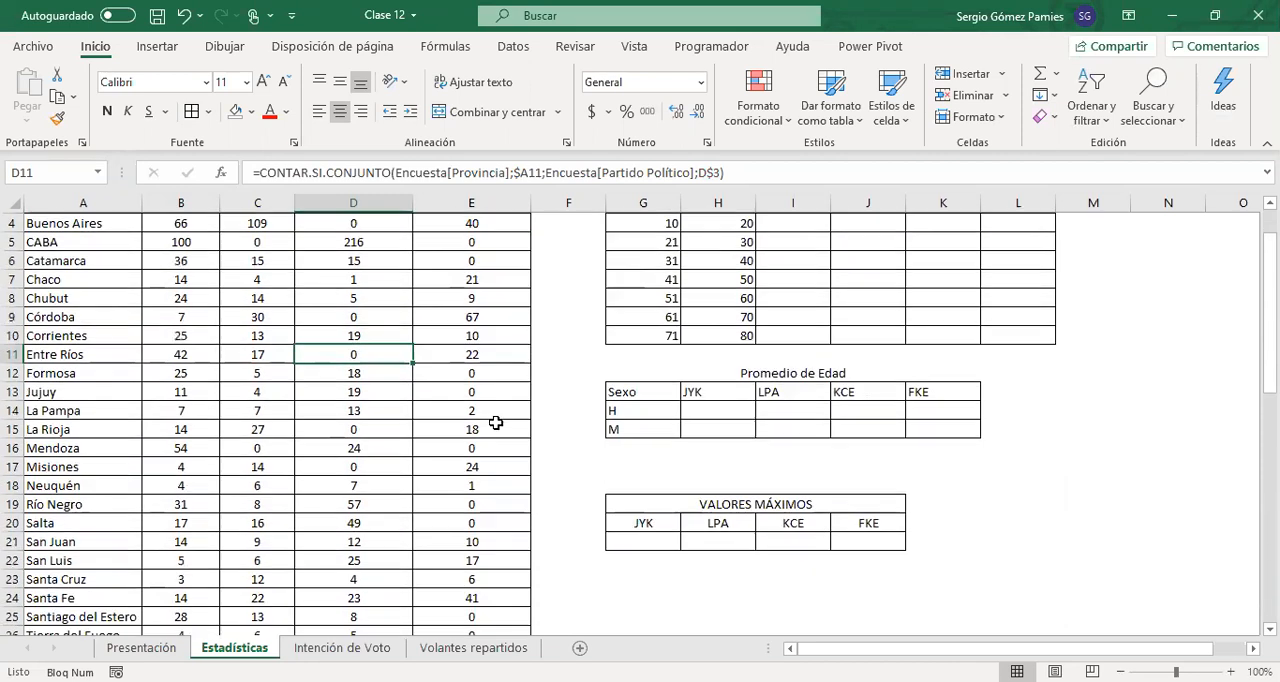
left_click(700, 410)
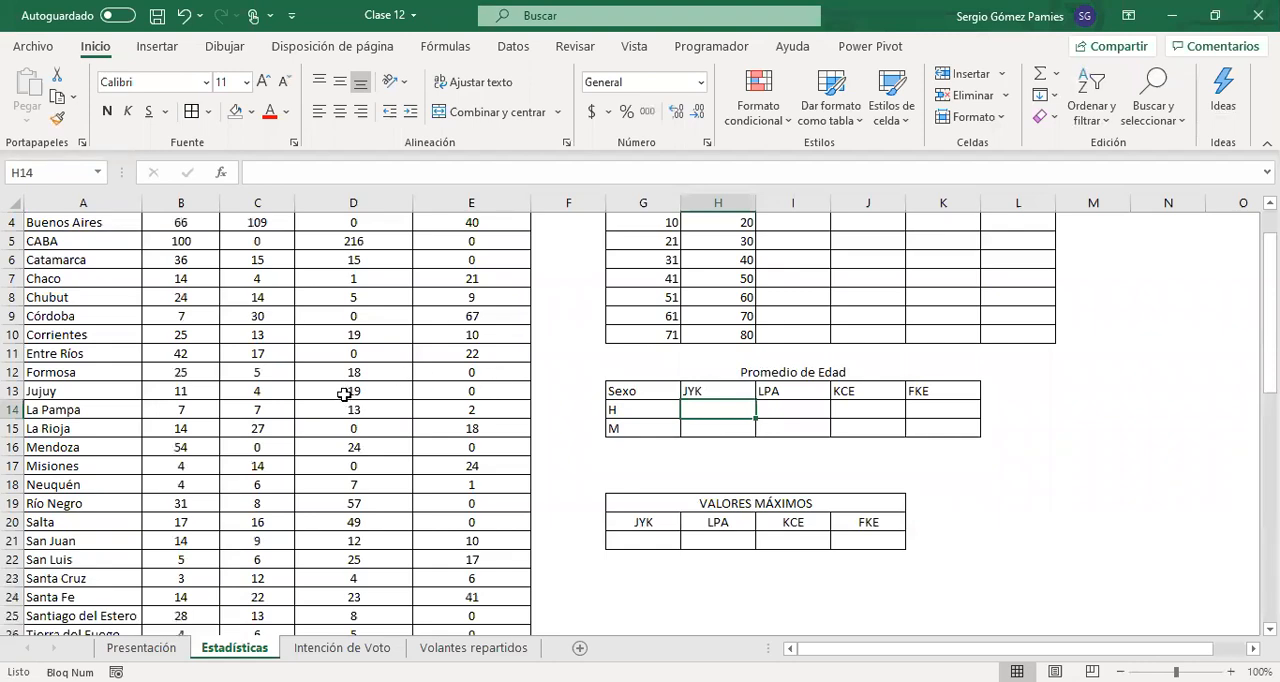
scroll(343, 394, "down", 4)
scroll(343, 410, "up", 5)
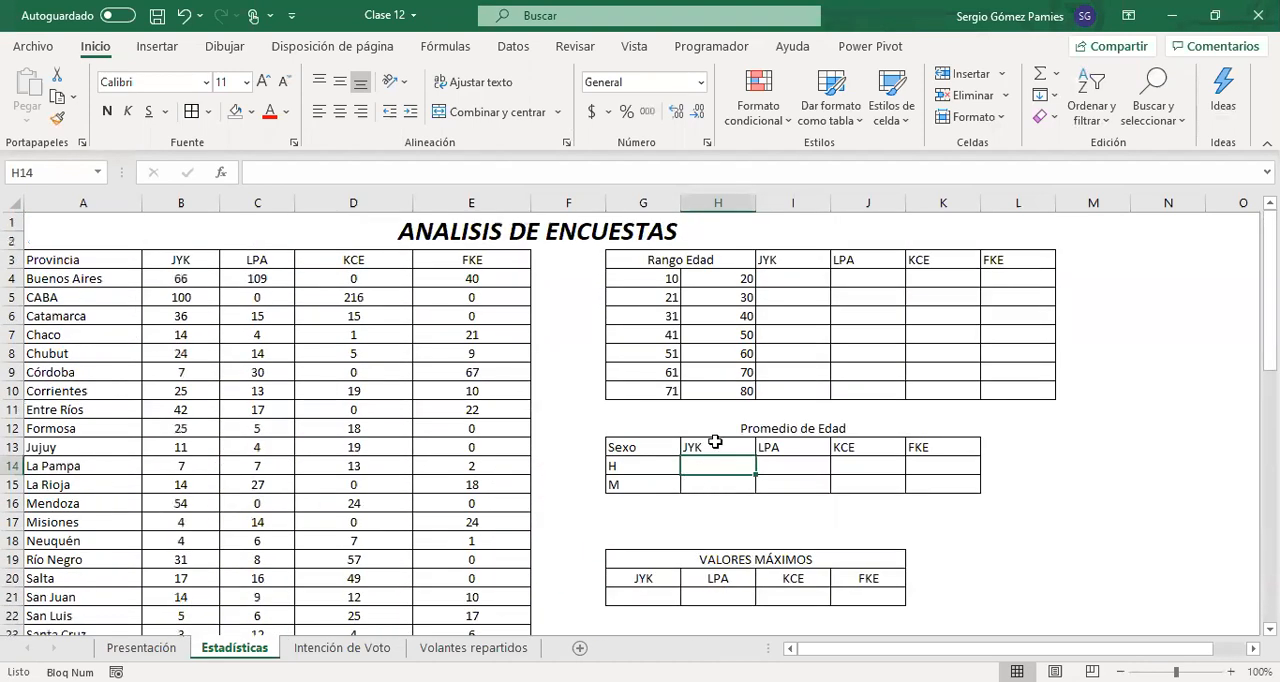
left_click_drag(689, 449, 937, 481)
left_click(654, 463)
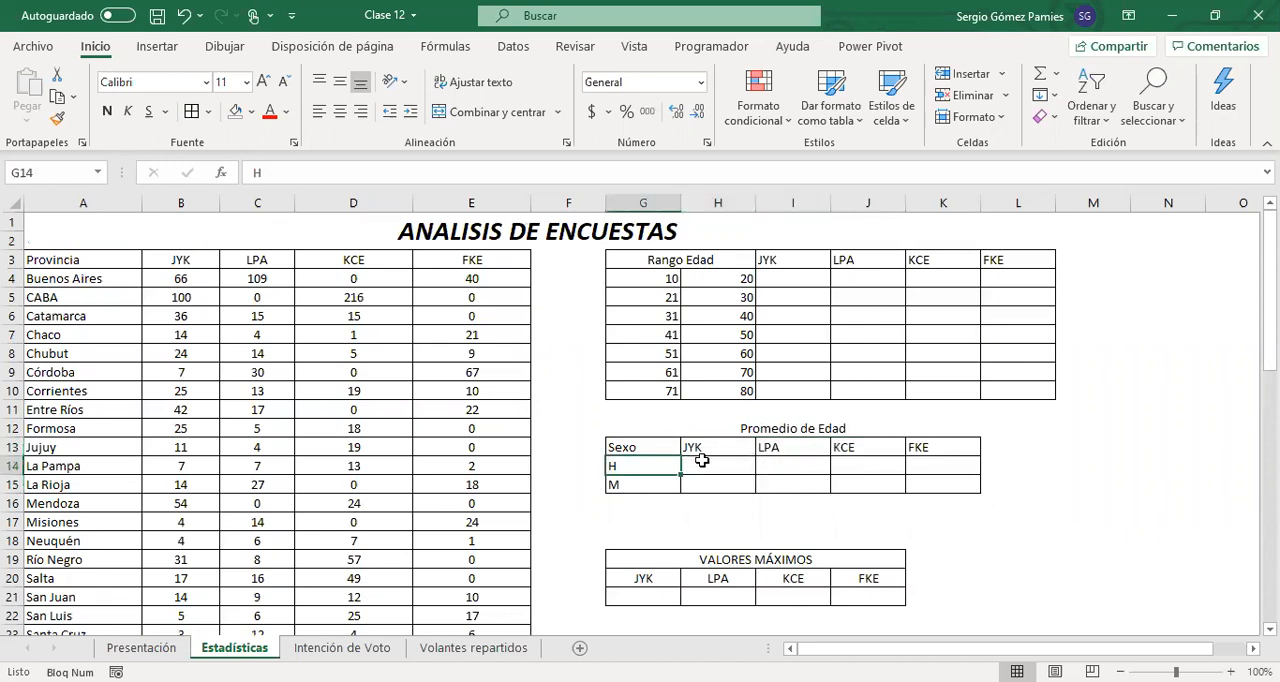
left_click(700, 447)
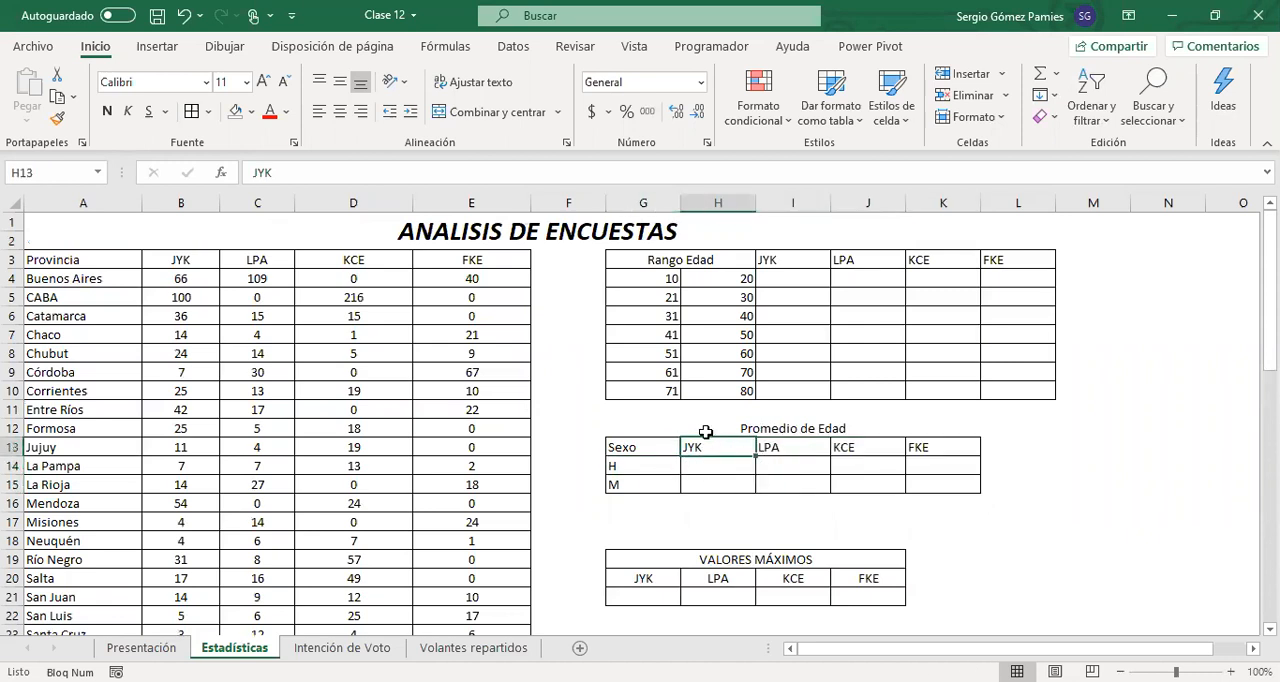
left_click_drag(632, 468, 688, 486)
left_click(704, 466)
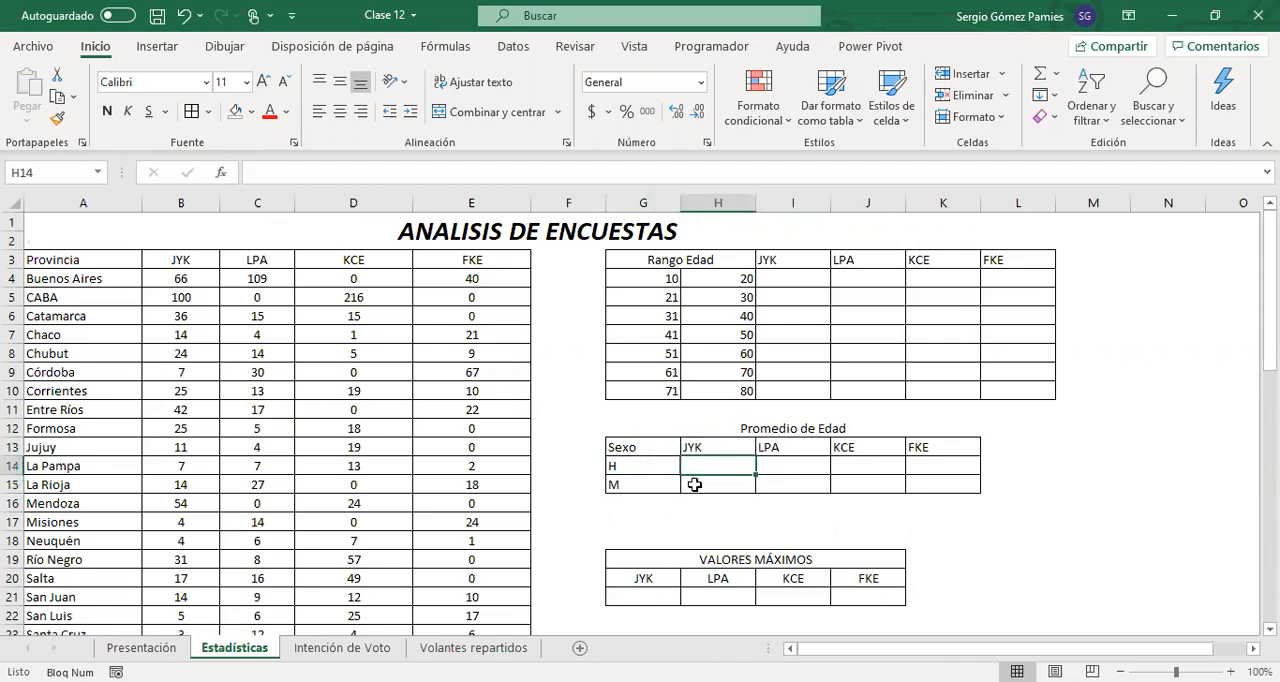
Start a PROMEDIO.SI.CONJUNTO formula in cell H14 of the Promedio de Edad table
type("=")
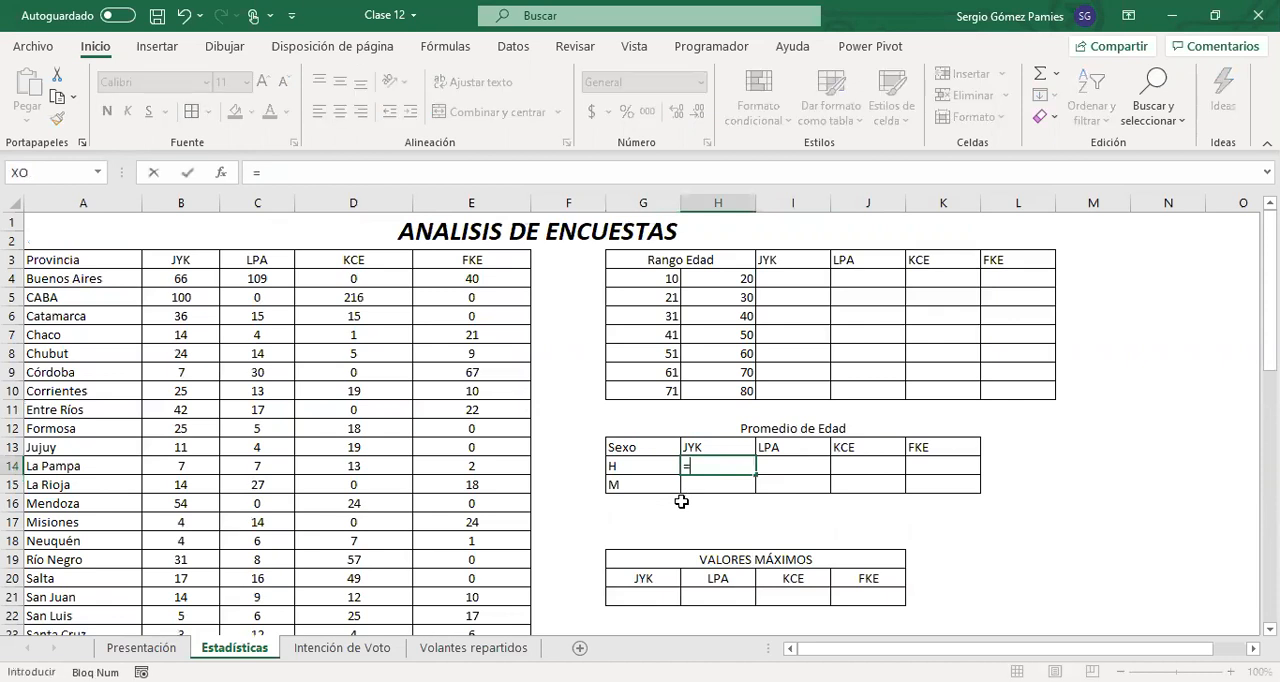
type("promedio")
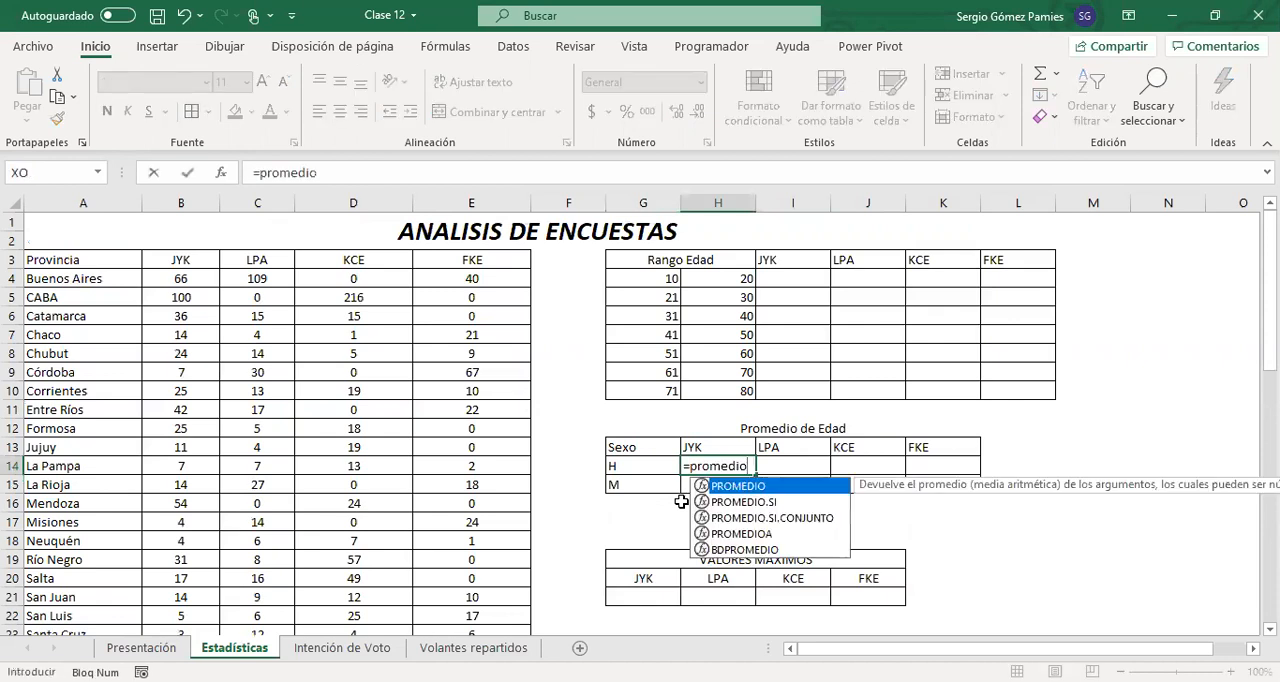
key("Down")
key("Down")
key("Tab")
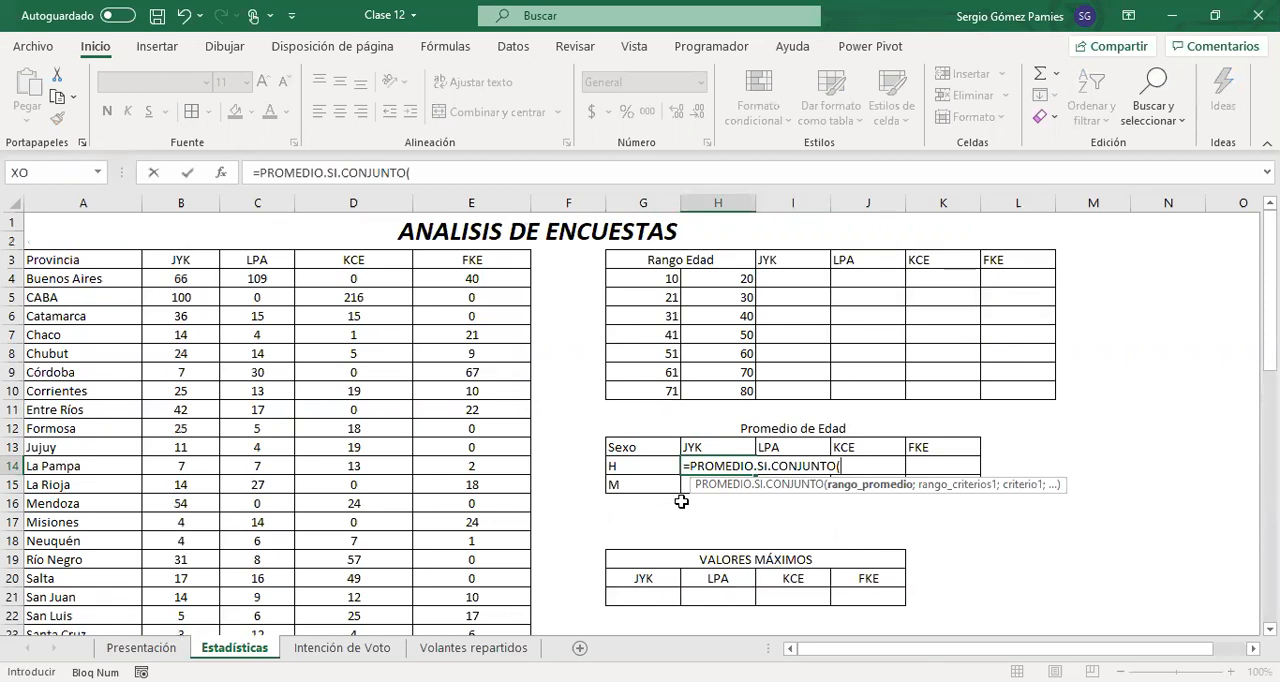
Set the Edad column on the Intención de Voto sheet, Encuesta[Edad], as the average range and return to the Estadísticas sheet
left_click(349, 648)
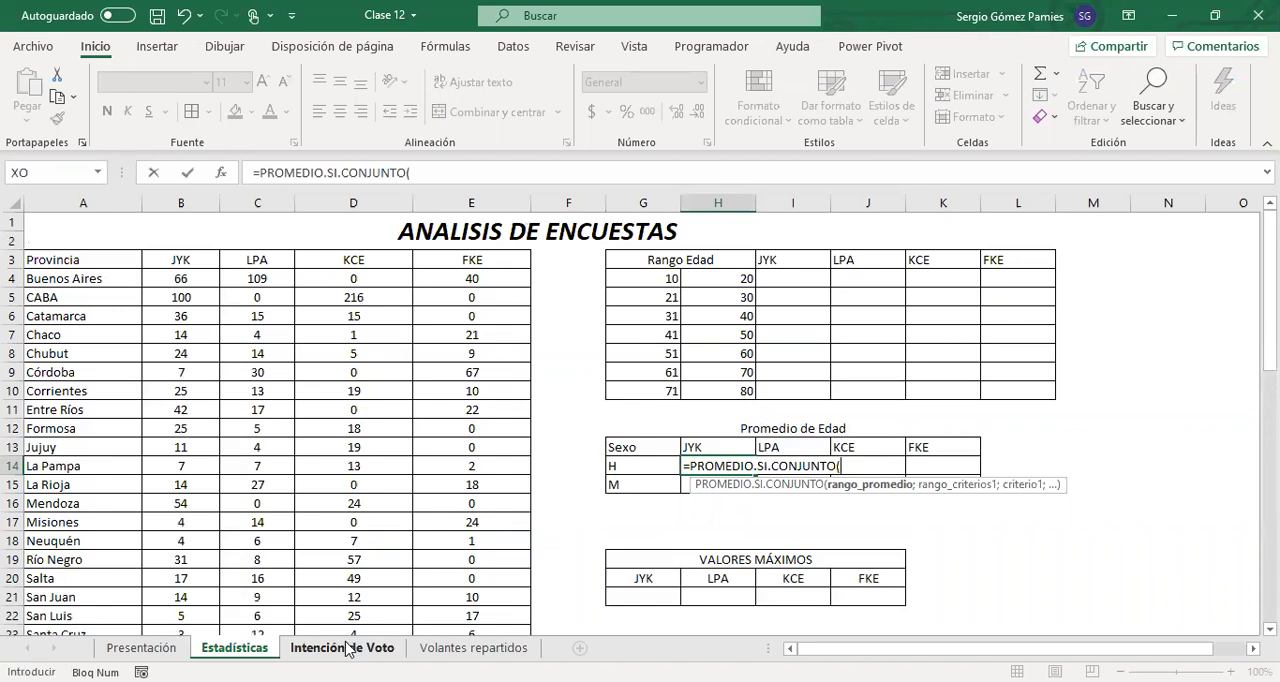
left_click(345, 648)
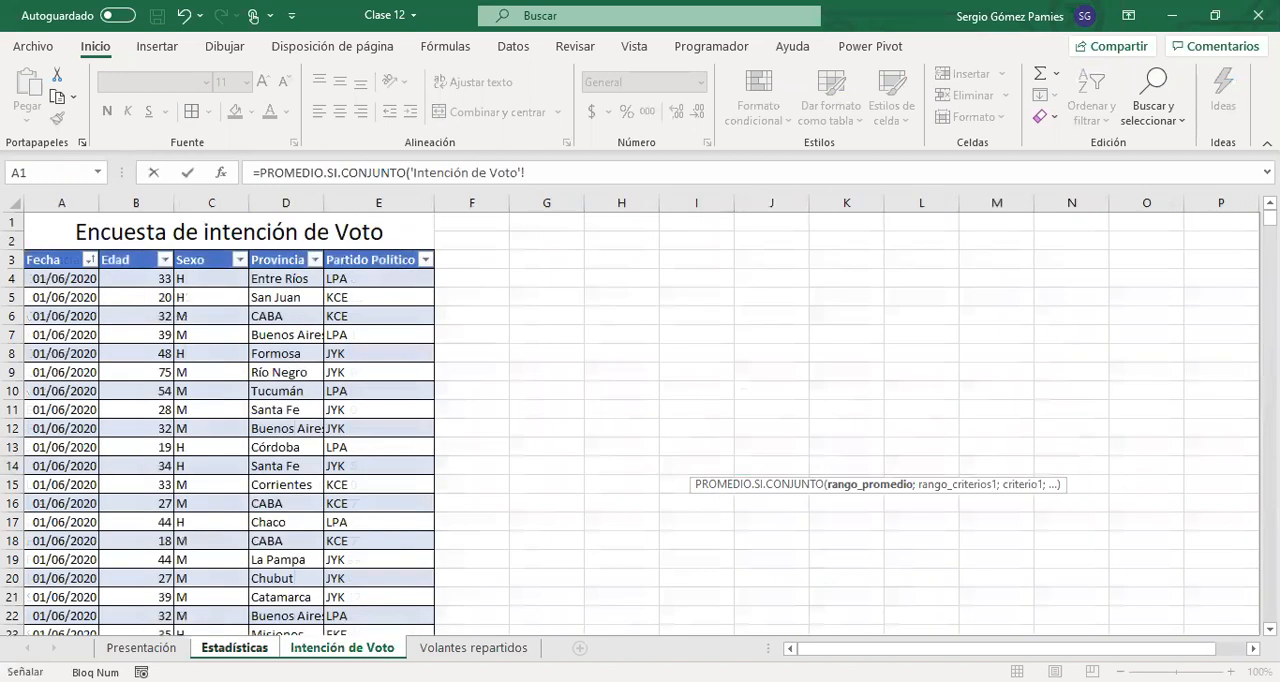
left_click(142, 279)
left_click_drag(142, 279, 123, 349)
key("ctrl+shift+Down")
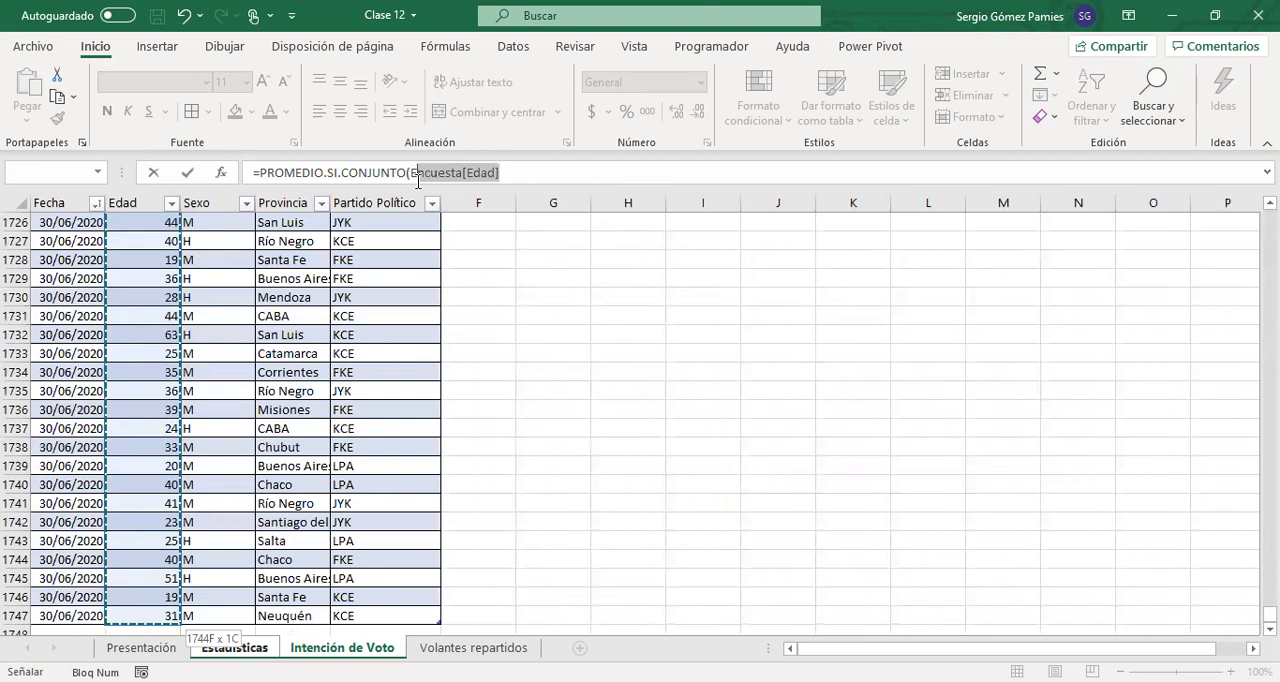
left_click(546, 175)
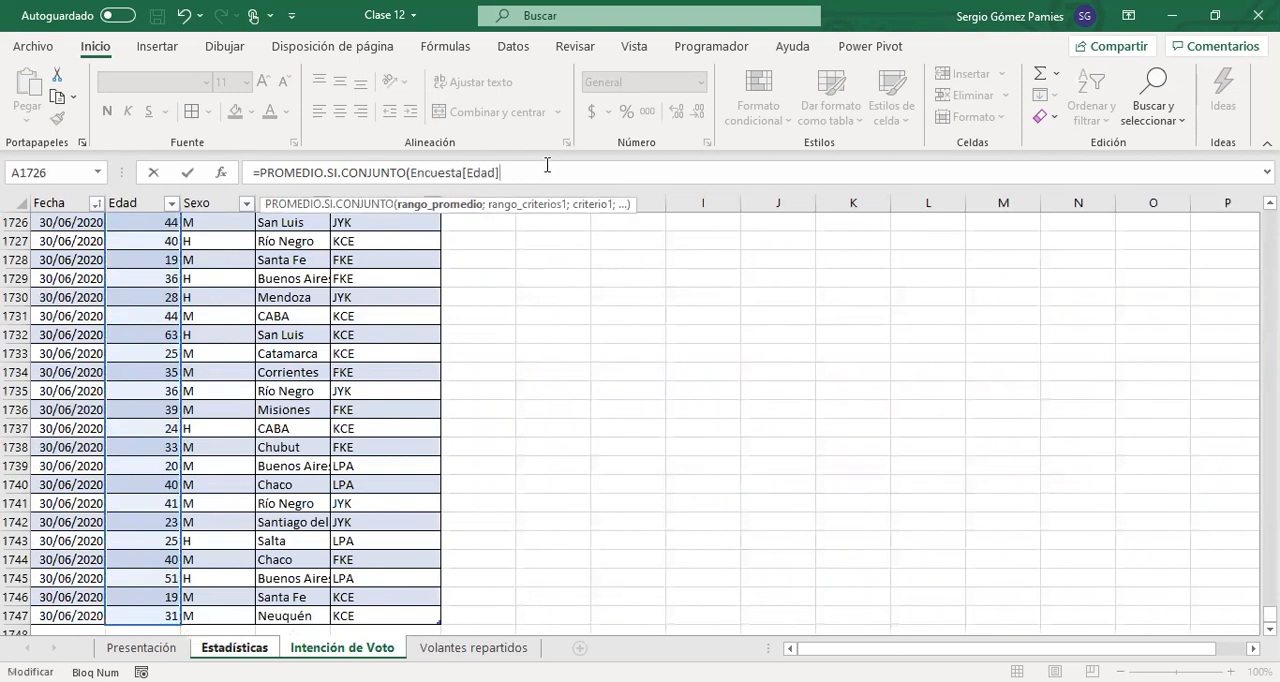
type(";")
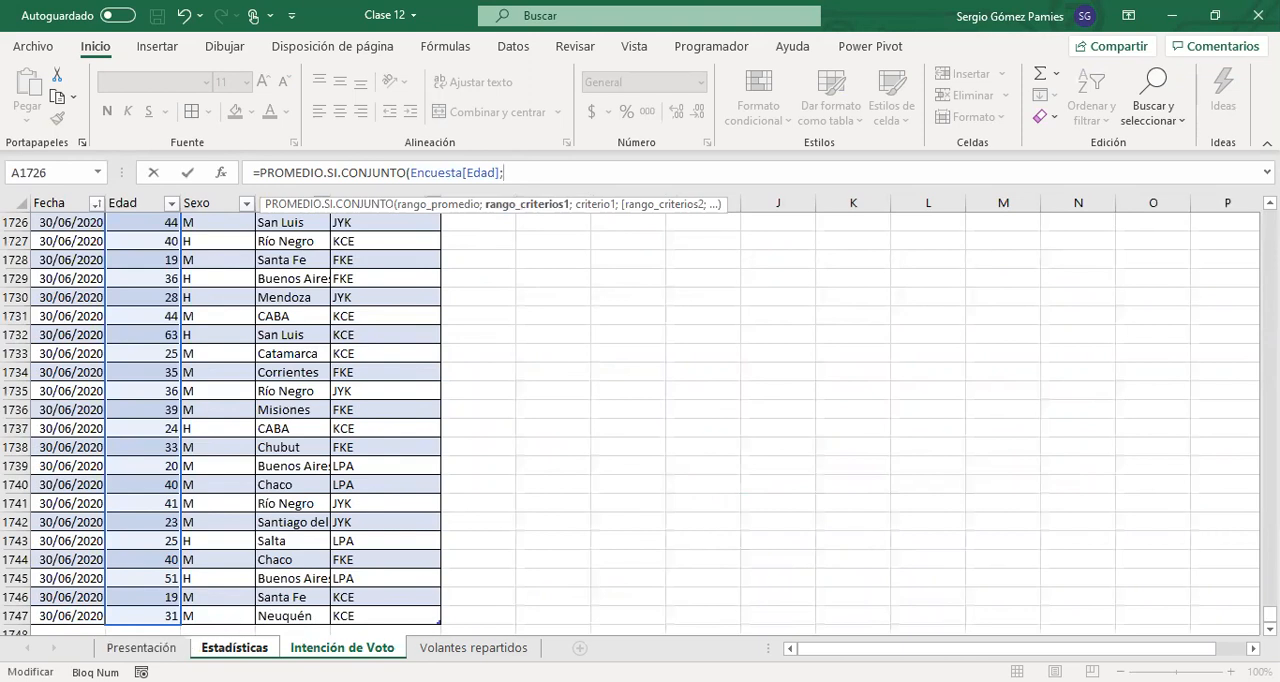
left_click(200, 648)
left_click_drag(574, 173, 506, 177)
key("BackSpace")
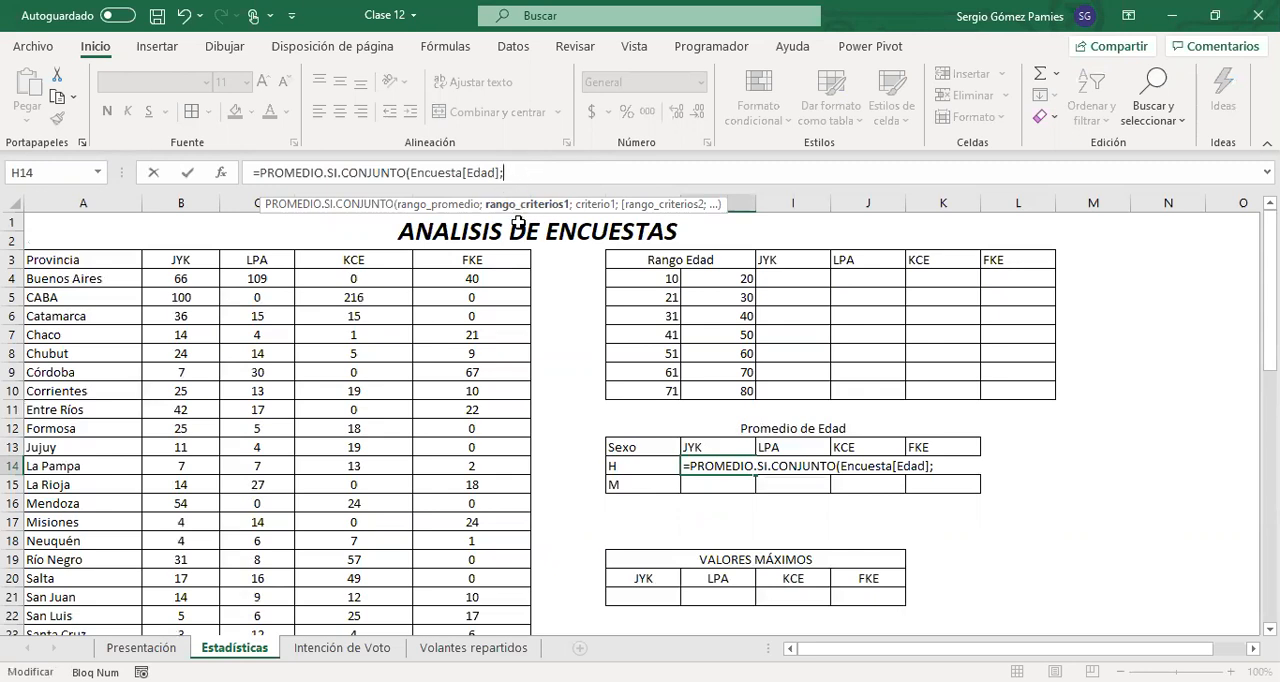
Add Encuesta[Sexo] as the first criteria range, adapting a copy of the Encuesta[Edad] argument
left_click_drag(501, 172, 412, 176)
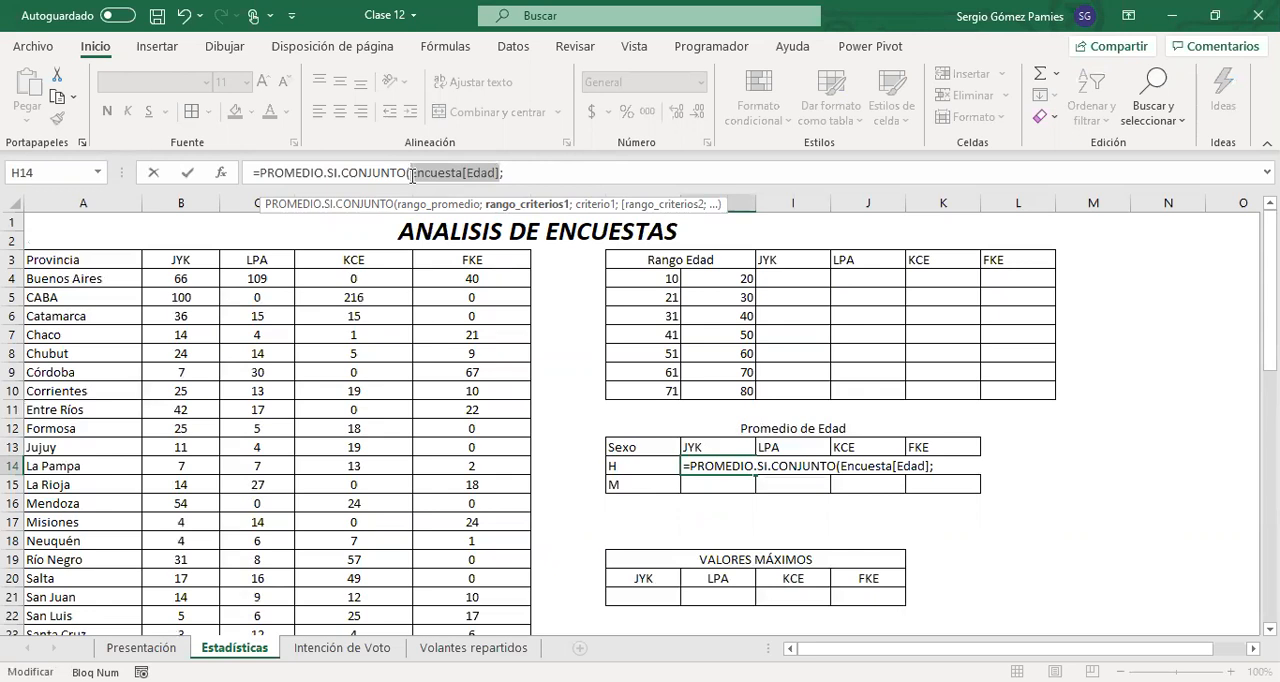
key("ctrl+c")
left_click(548, 172)
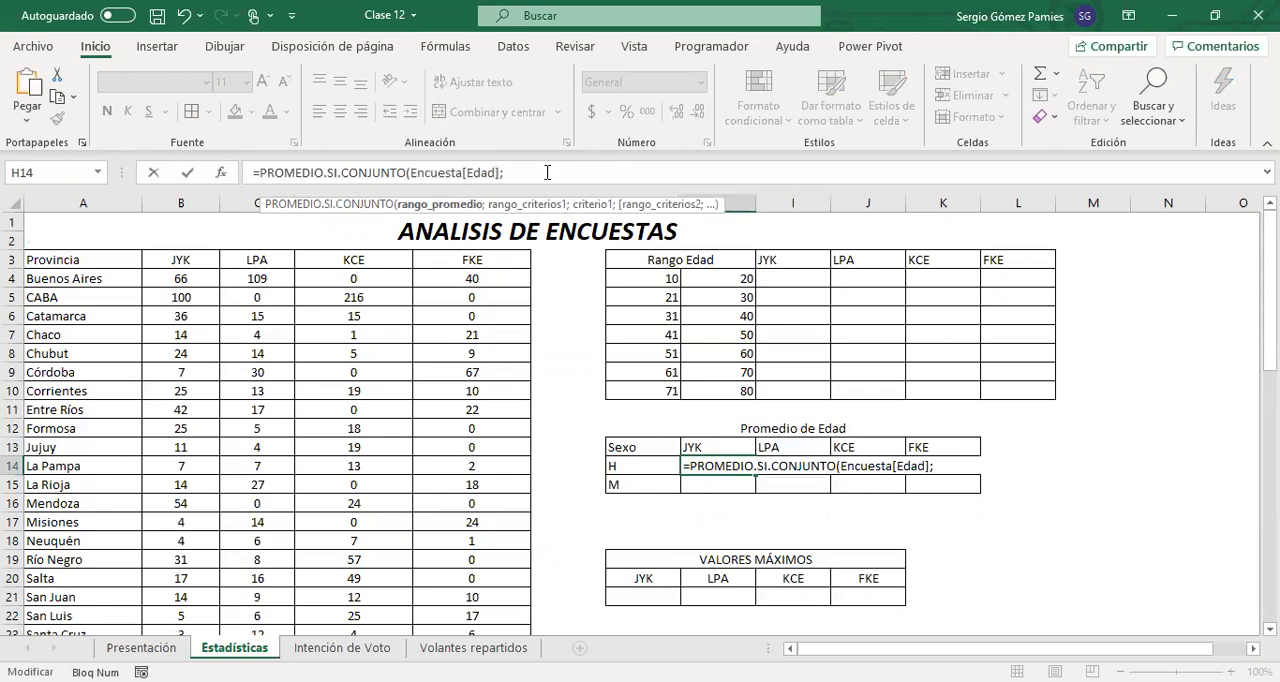
key("ctrl+v")
key("Left")
key("shift+Left")
key("shift+Left")
key("shift+Left")
key("shift+Left")
type("se")
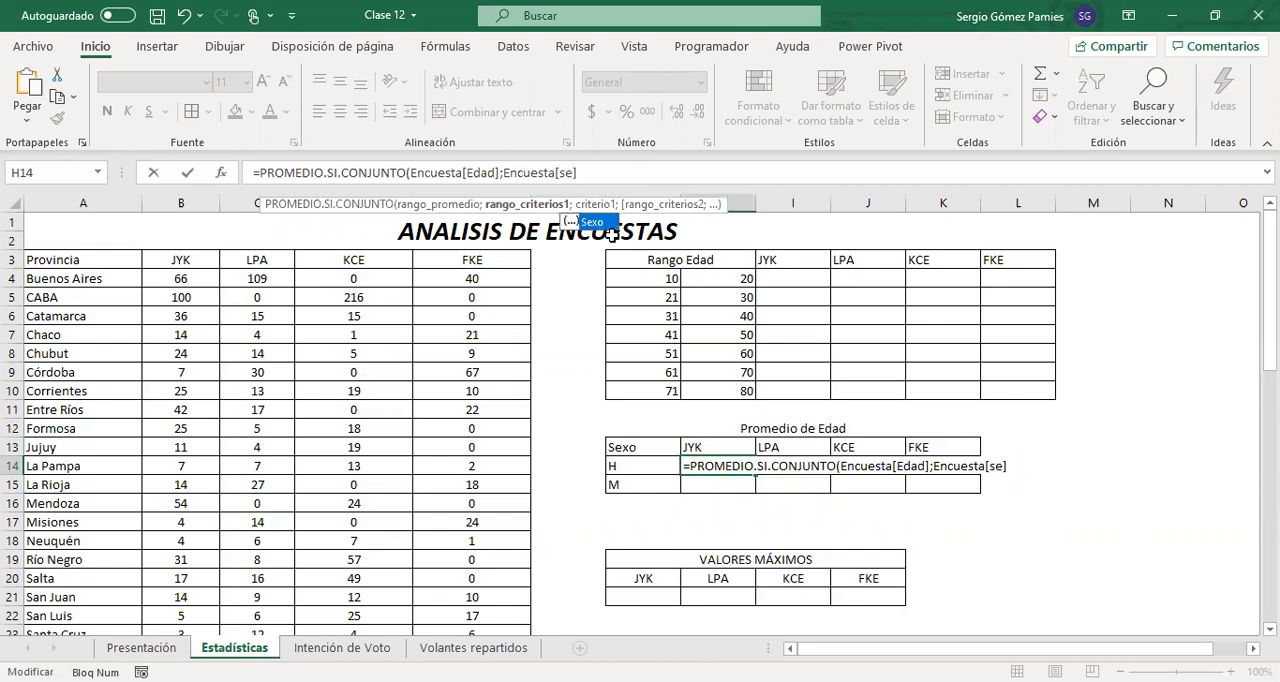
key("Tab")
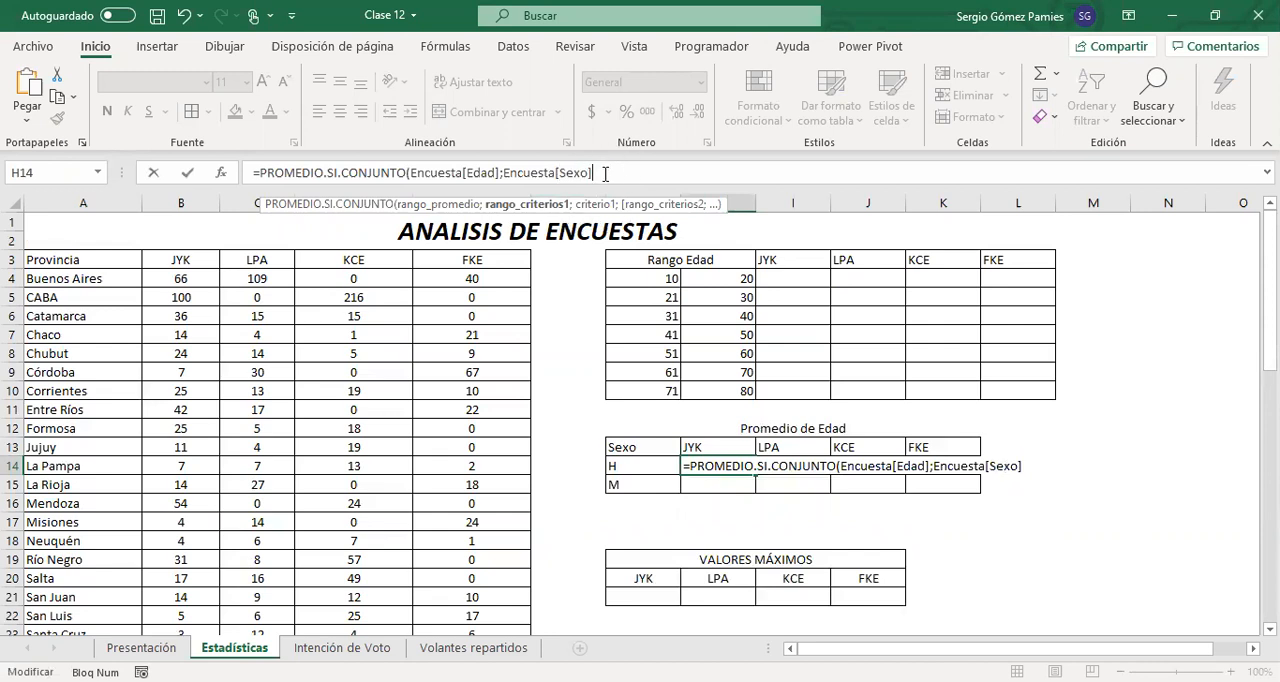
type(";")
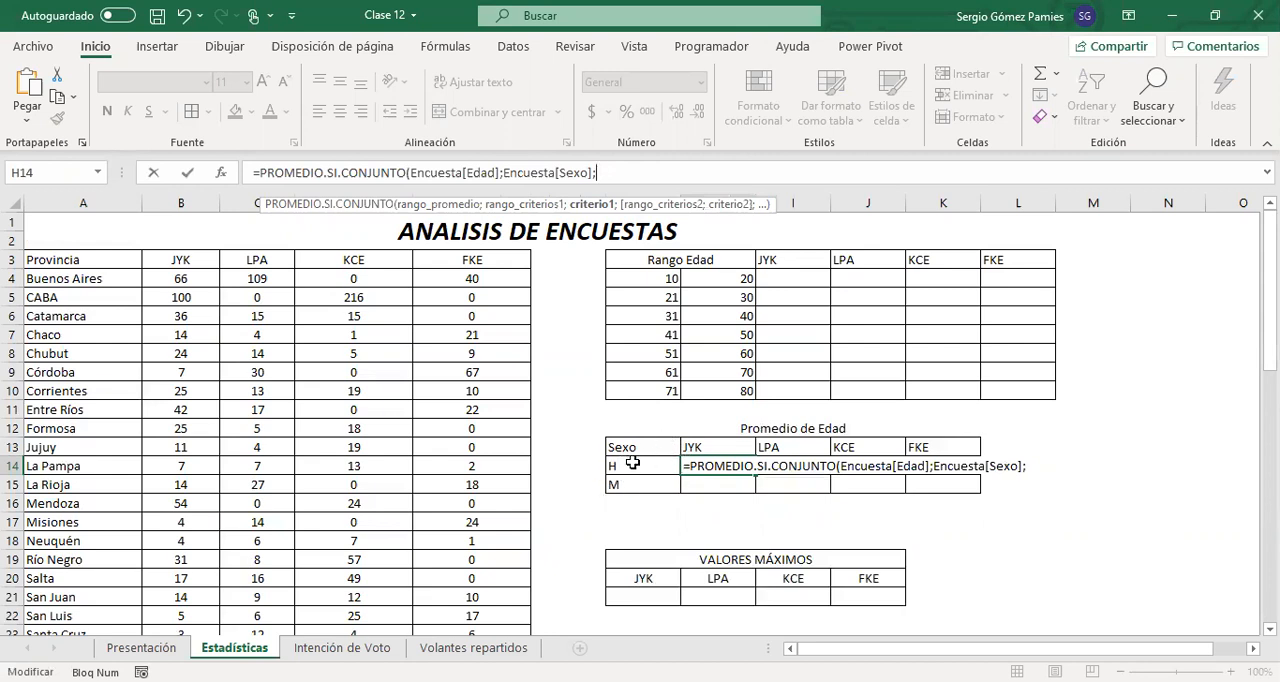
Set the first criterion to the sex in G14, without the sheet name and with only the column fixed as $G14
left_click(628, 462)
left_click(666, 173)
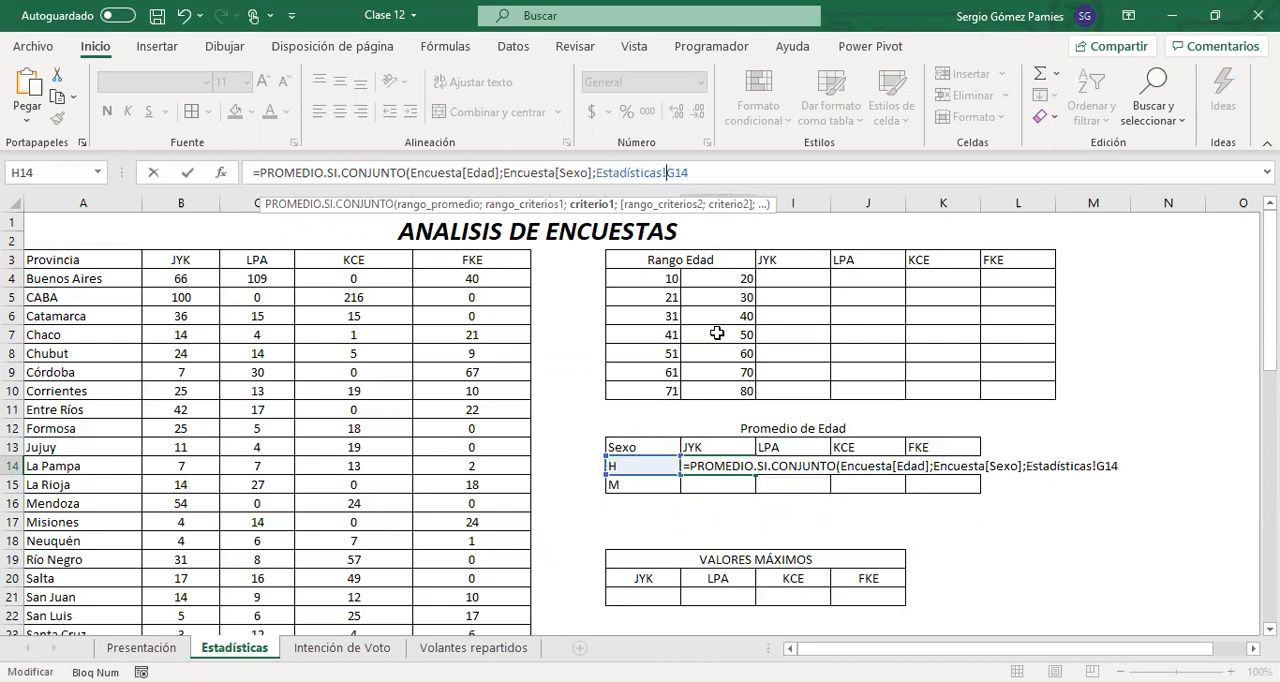
key("BackSpace")
key("BackSpace")
key("BackSpace")
key("BackSpace")
key("BackSpace")
key("BackSpace")
key("BackSpace")
key("BackSpace")
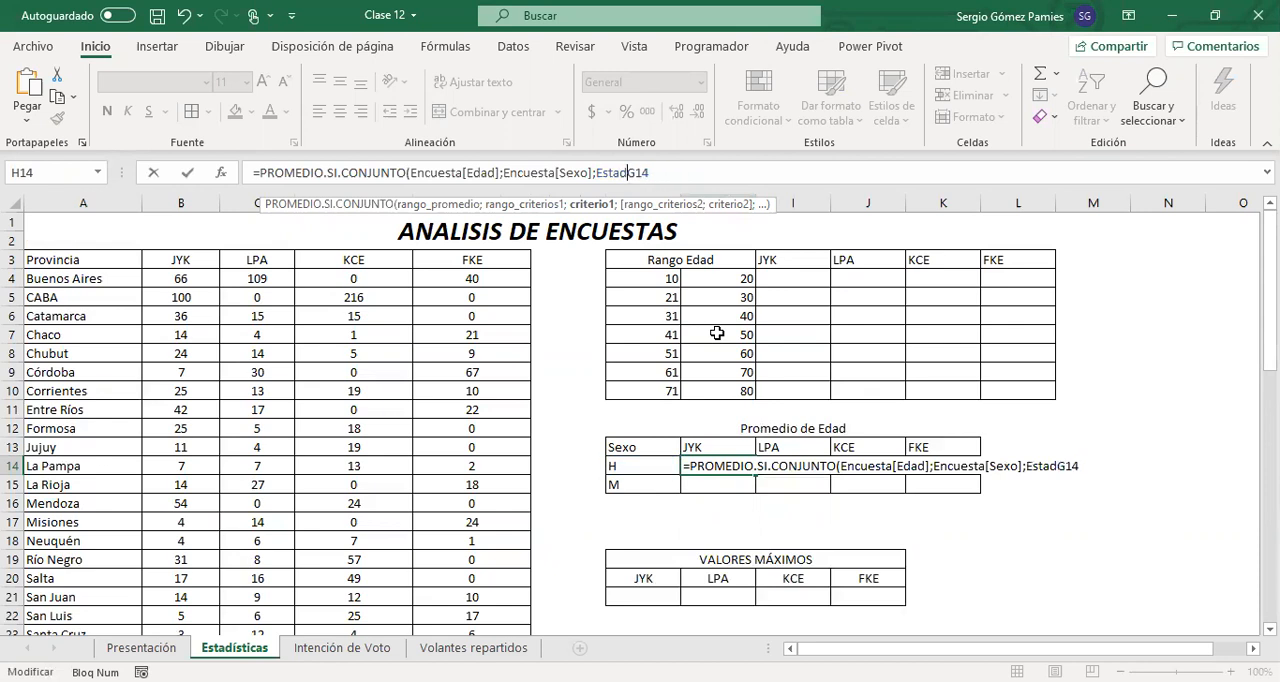
key("BackSpace")
key("BackSpace")
key("BackSpace")
key("BackSpace")
key("BackSpace")
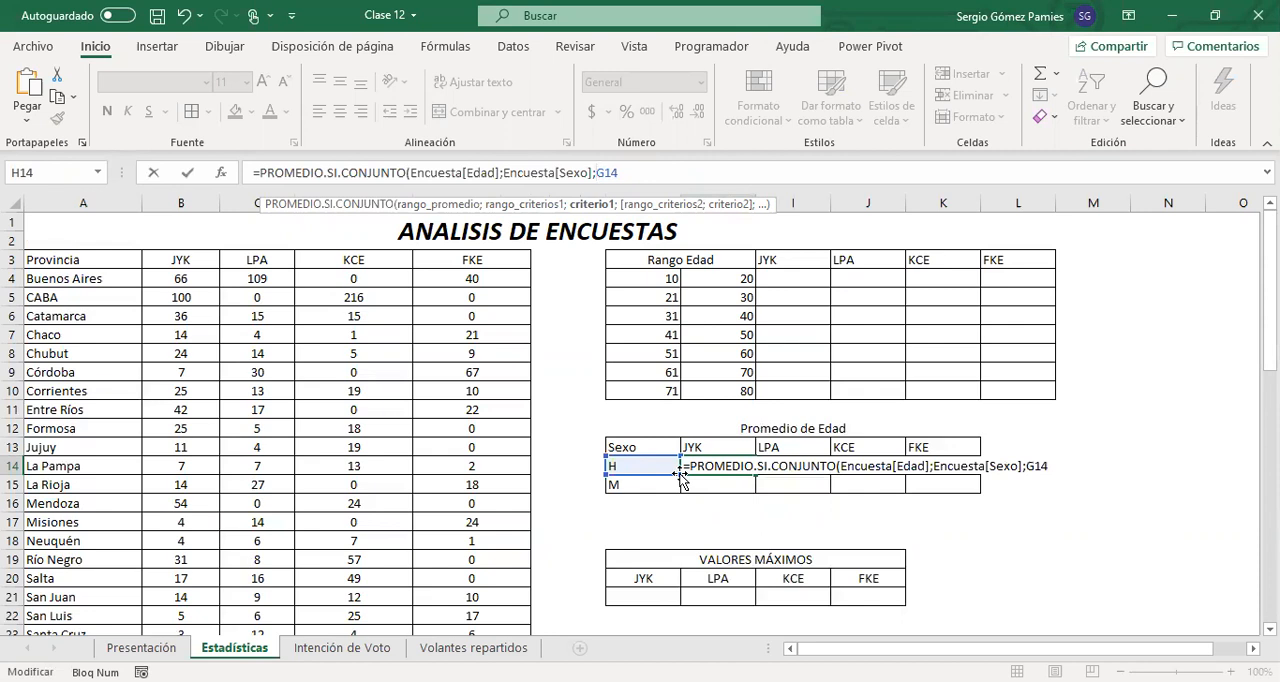
key("F4")
key("F4")
key("F4")
left_click(622, 168)
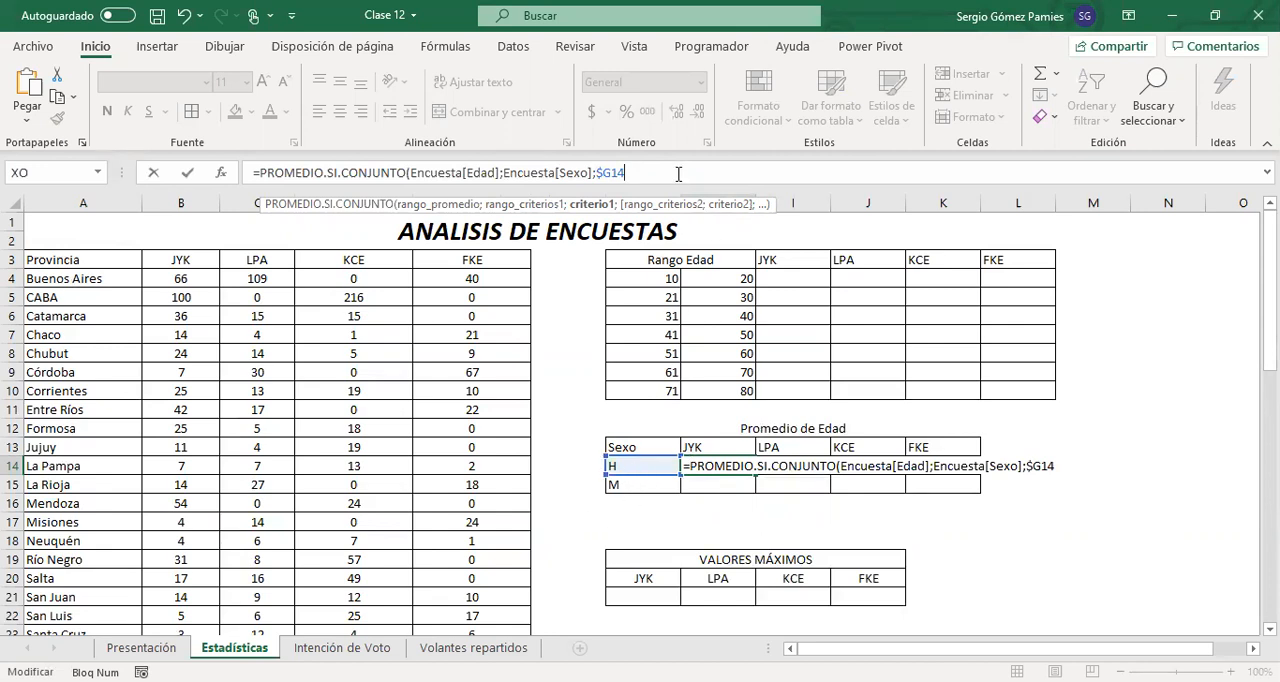
Add Encuesta[Partido Político] as the second criteria range, adapting a pasted Encuesta[Edad] reference
type(";Encuesta[Edad]")
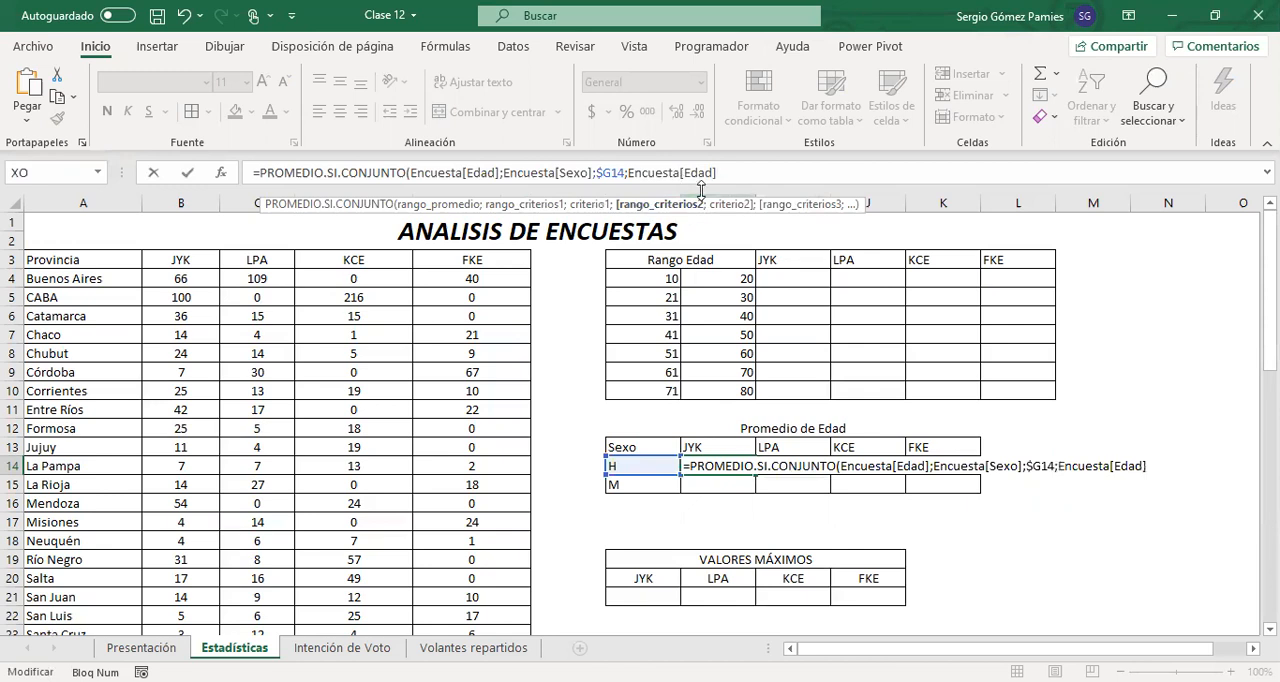
key("Left")
key("shift+Left")
key("shift+Left")
key("shift+Left")
key("shift+Left")
type("par")
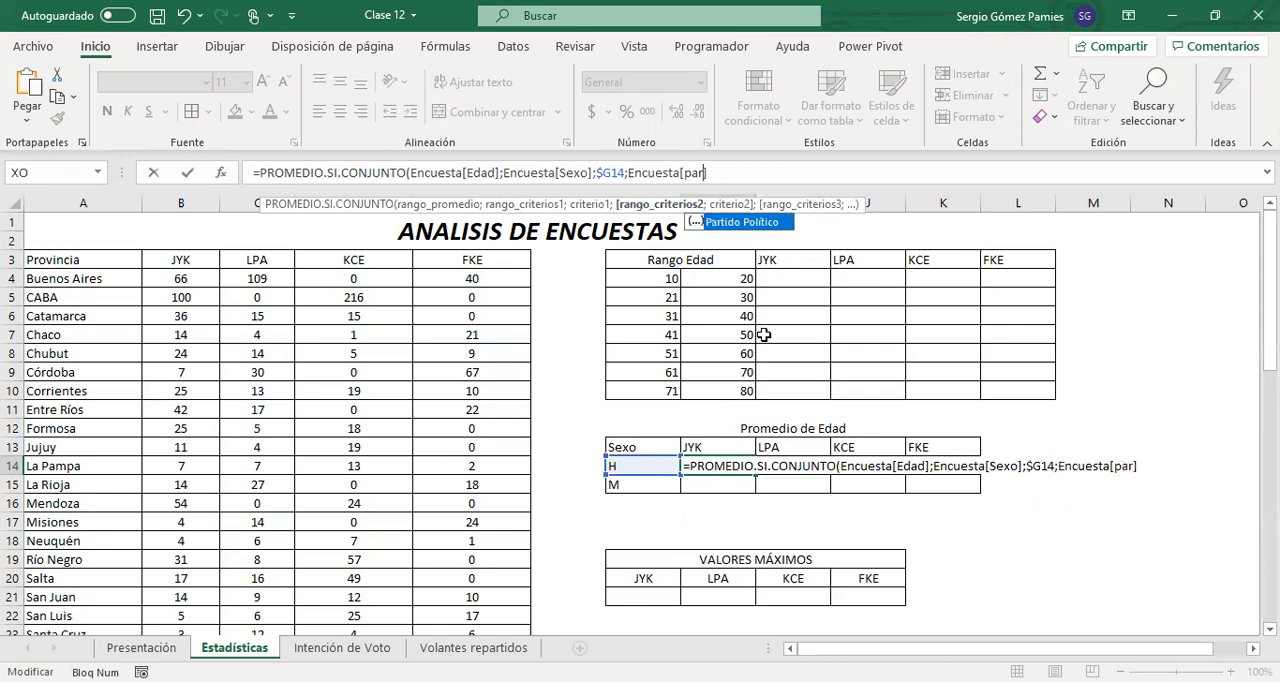
key("Tab")
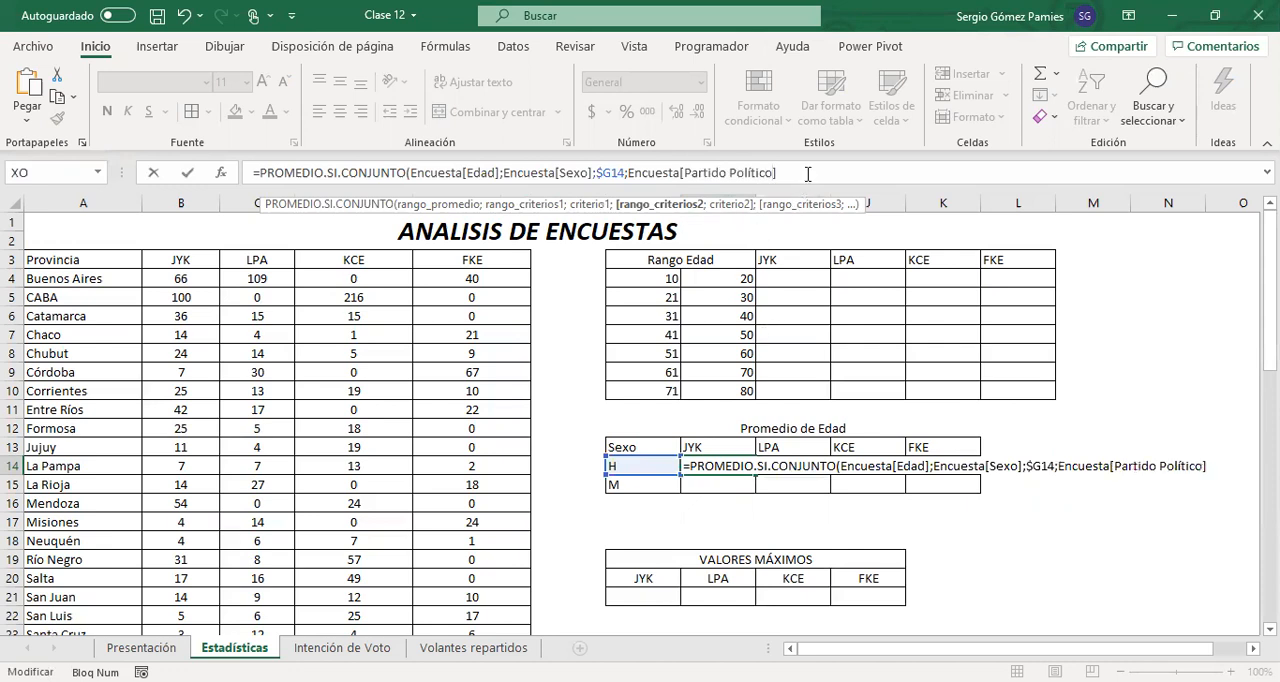
type(";")
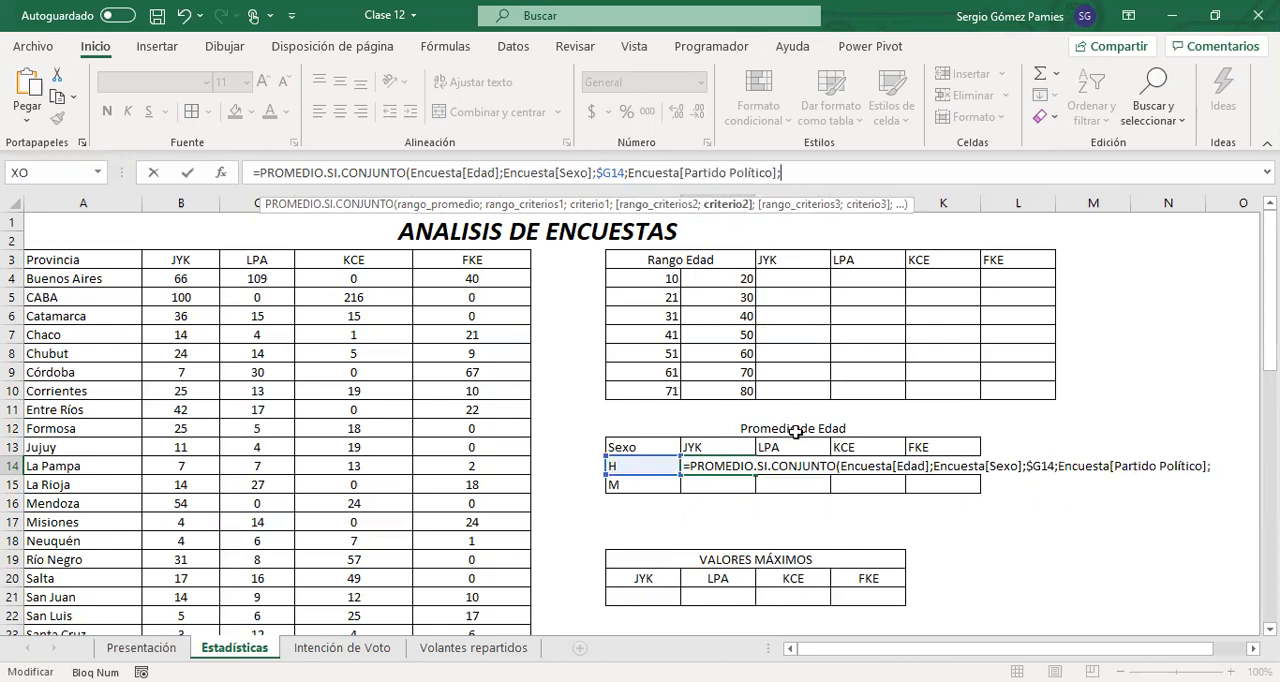
Set the second criterion to the JYK header as H$13, without the sheet name, and complete the H14 formula
left_click(706, 446)
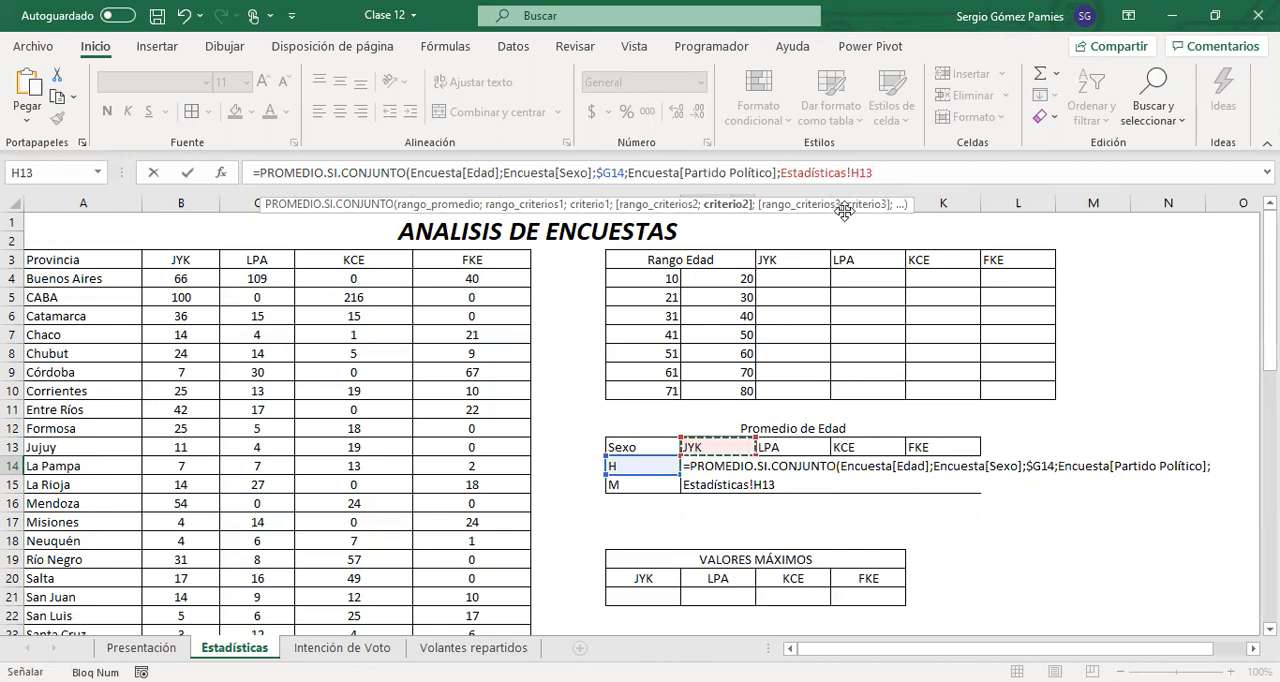
left_click_drag(849, 172, 782, 178)
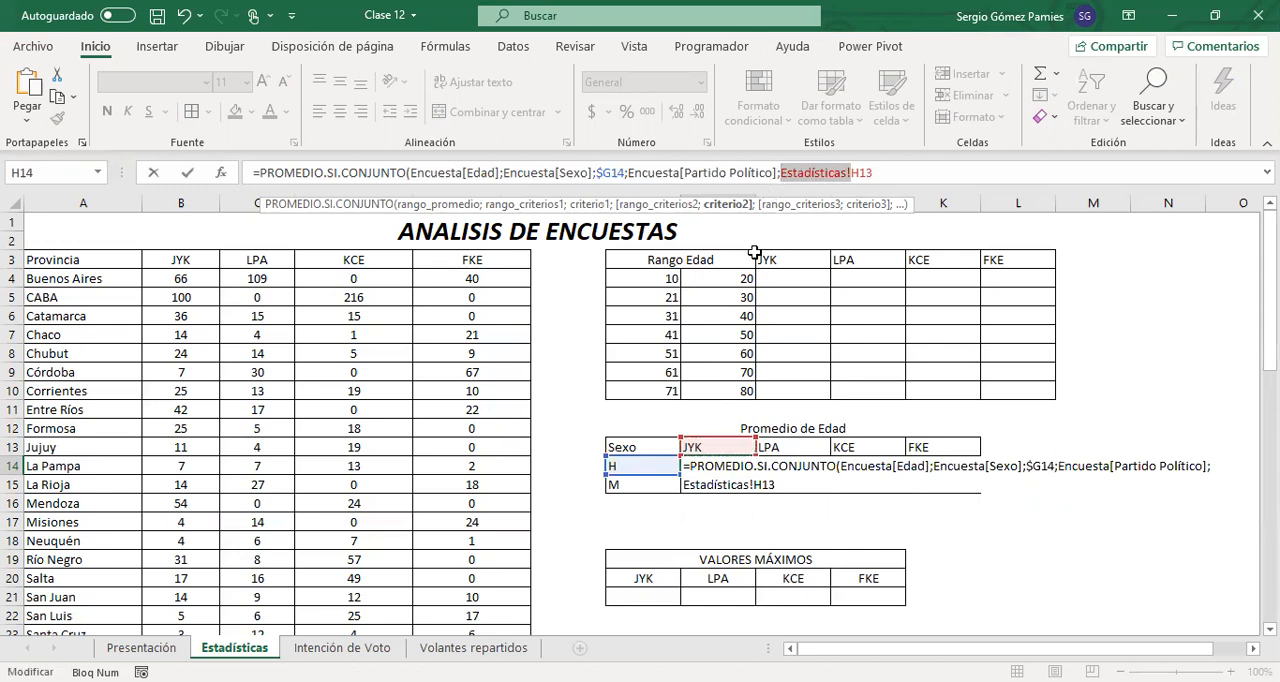
key("BackSpace")
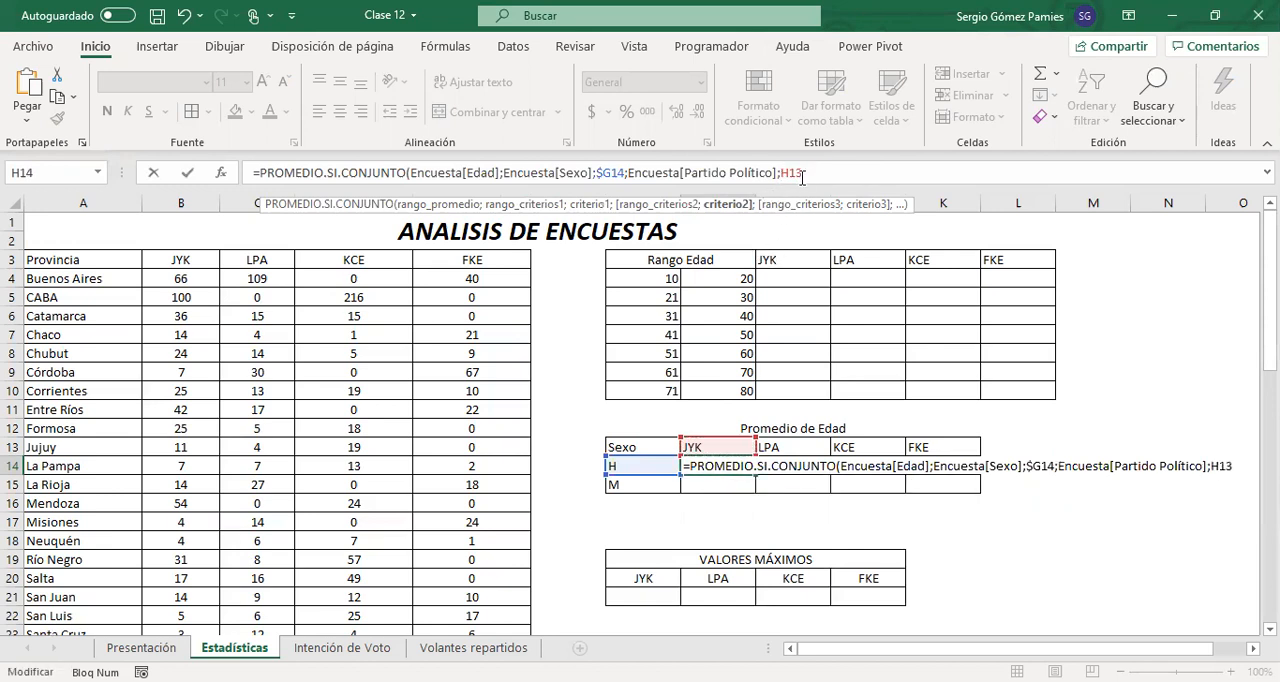
key("F4")
key("F4")
left_click(830, 171)
key("Return")
Copy the H14 average formula and paste it over H14:K15 of the Promedio de Edad table
left_click(735, 466)
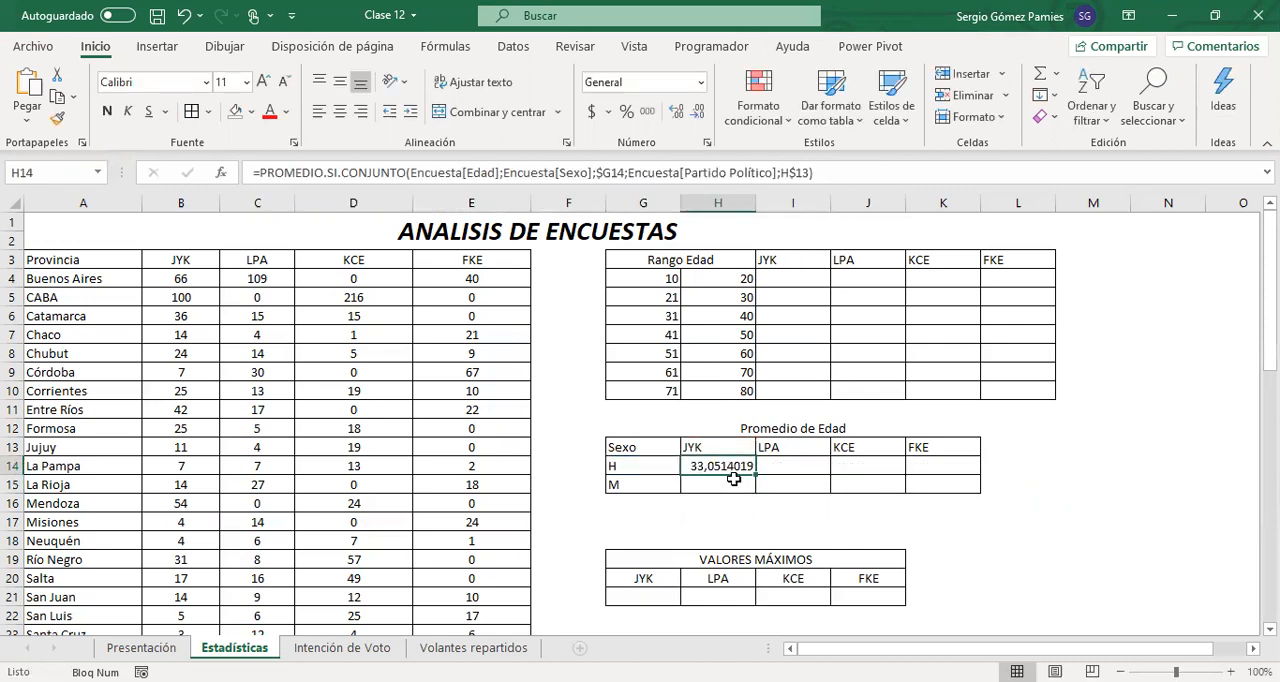
key("ctrl+c")
left_click_drag(722, 466, 925, 478)
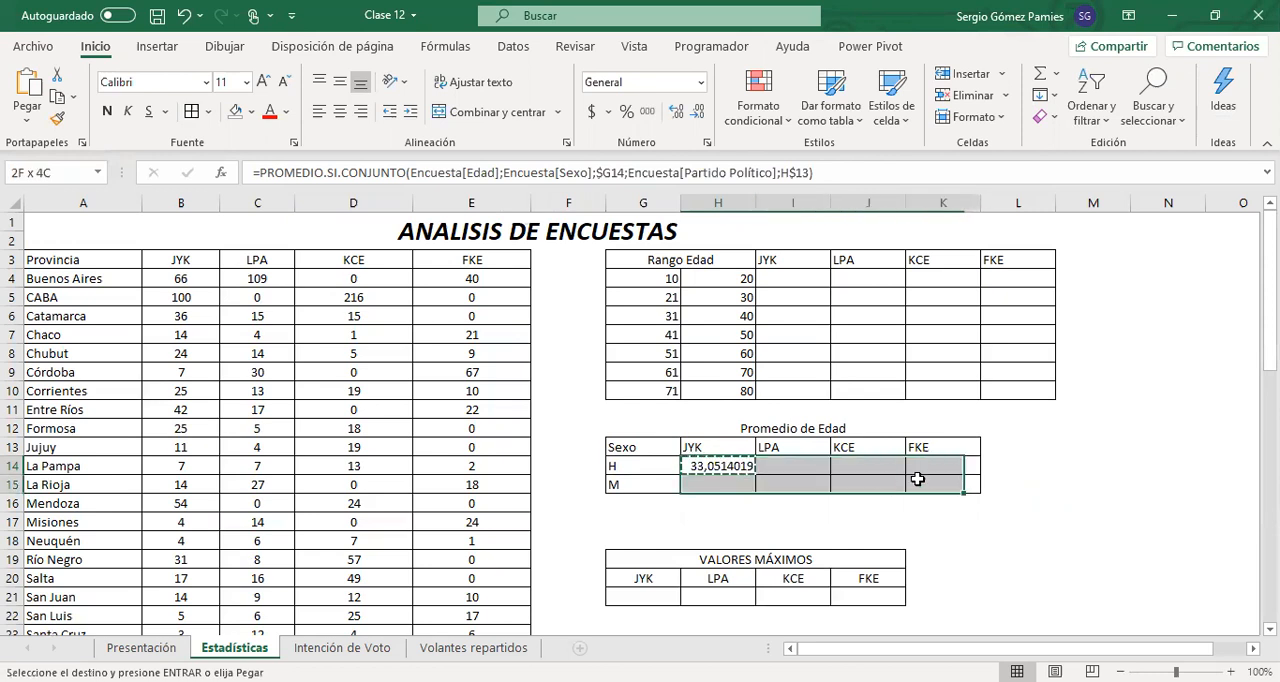
key("ctrl+v")
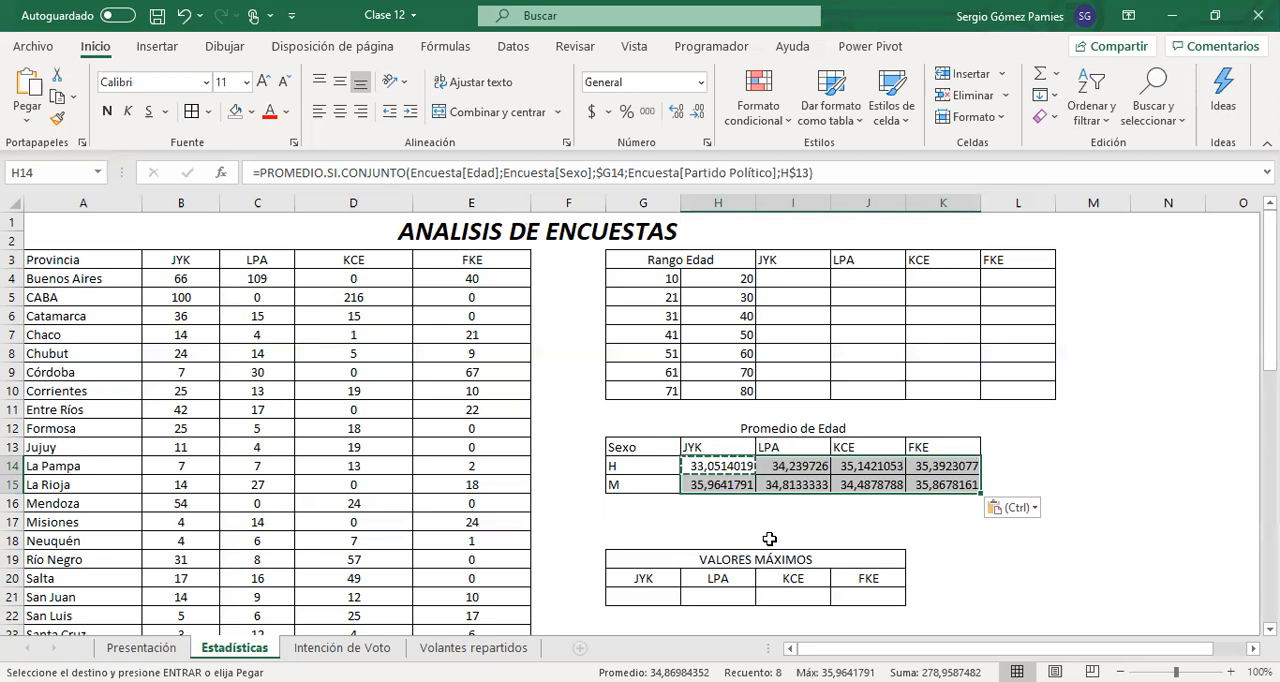
Reduce the average ages in H14:K15 to two decimal places
left_click_drag(722, 466, 945, 485)
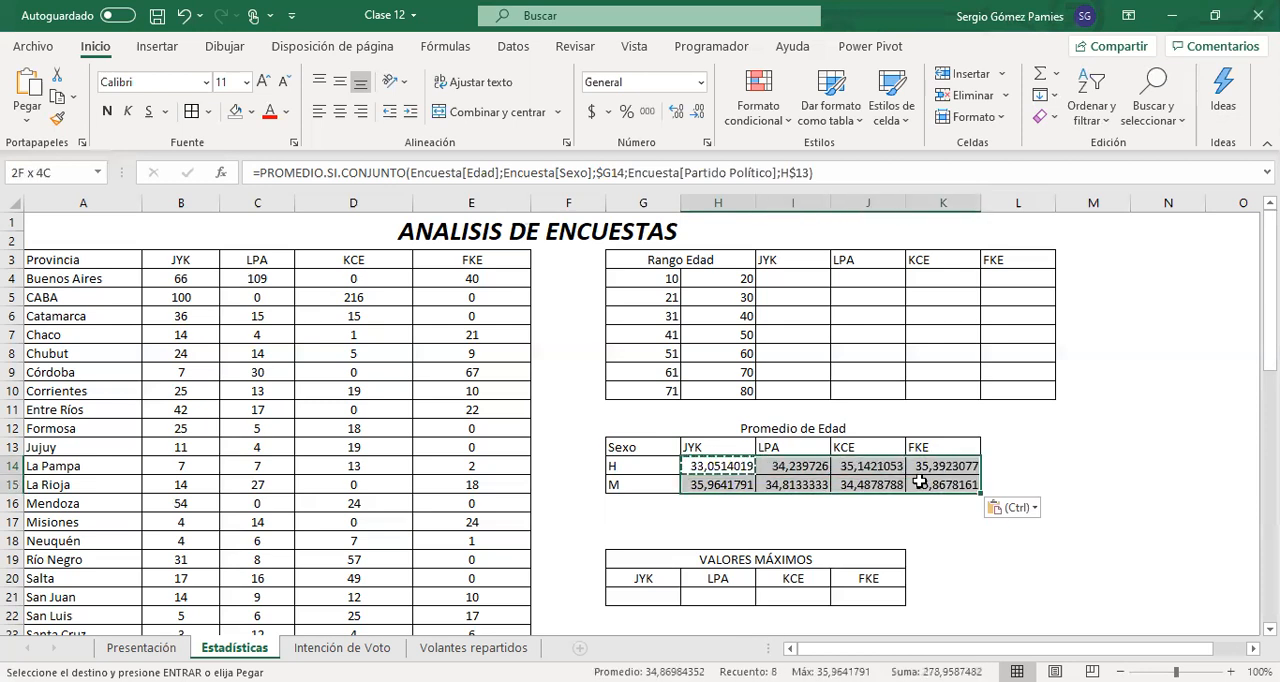
left_click(698, 112)
left_click(699, 114)
left_click(699, 114)
left_click(699, 114)
left_click(699, 114)
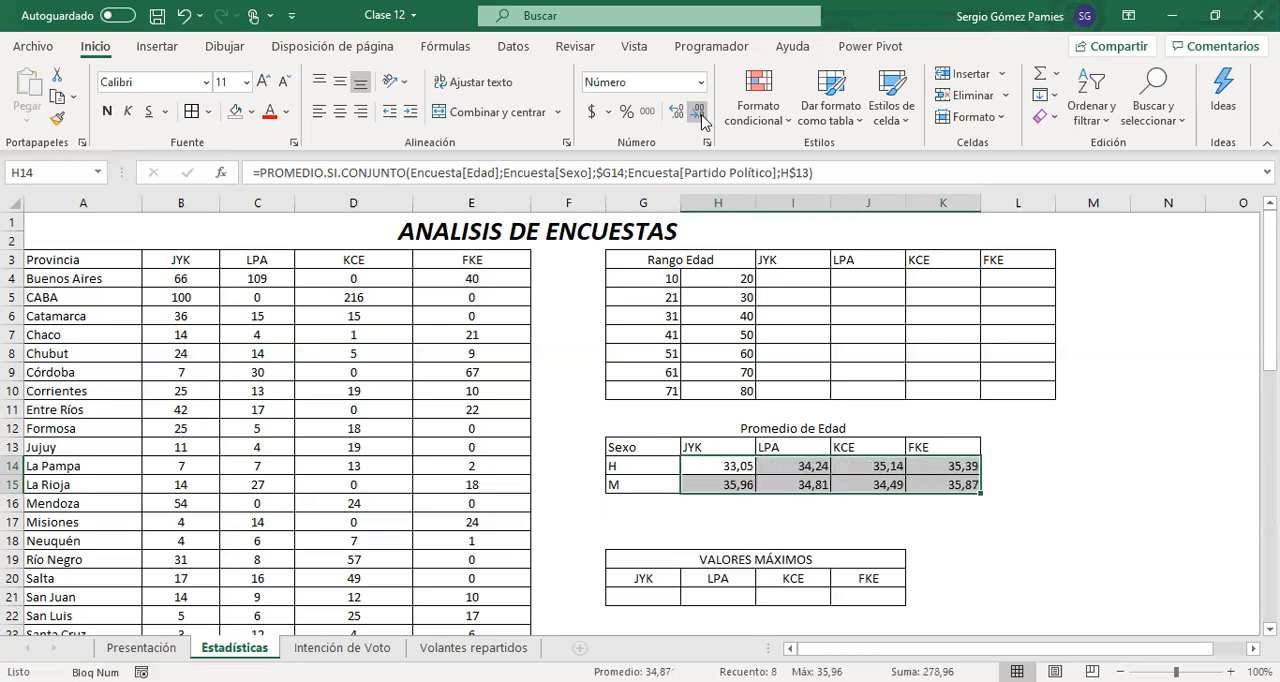
left_click(870, 524)
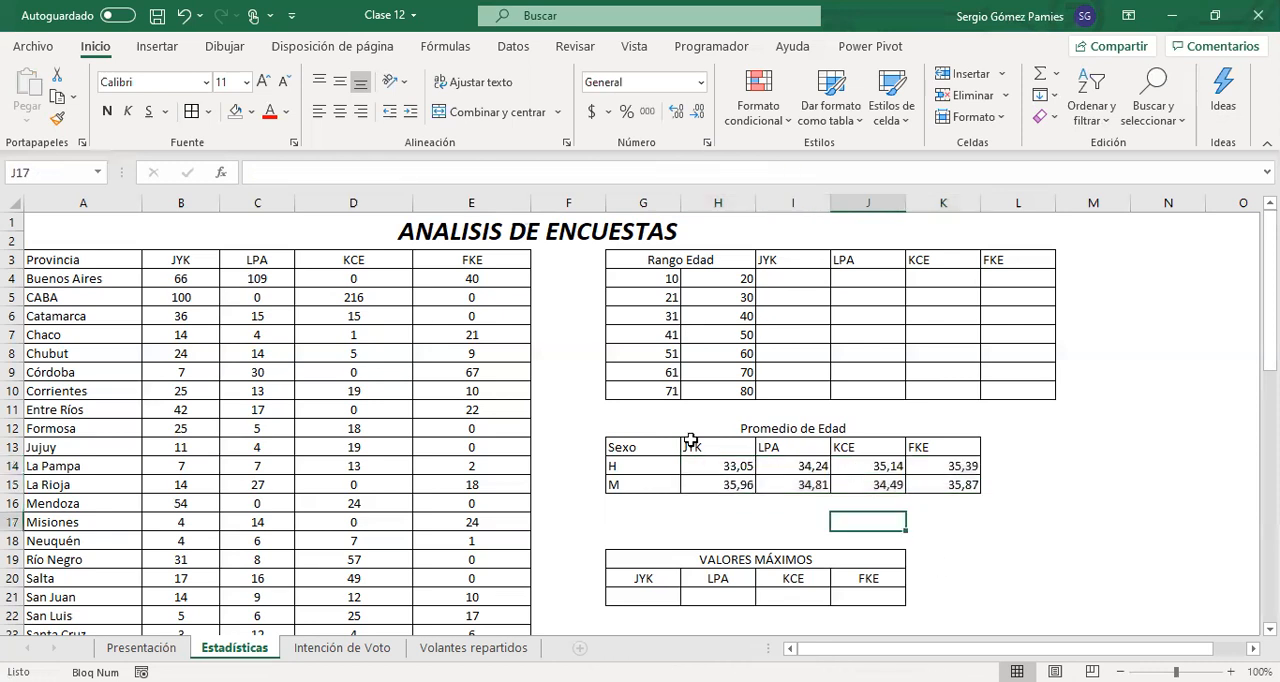
Review the averages in H14:K15 and the sex criterion in the H14 formula, ending on cell I4 of the Rango Edad table
left_click(735, 467)
left_click_drag(708, 448, 919, 486)
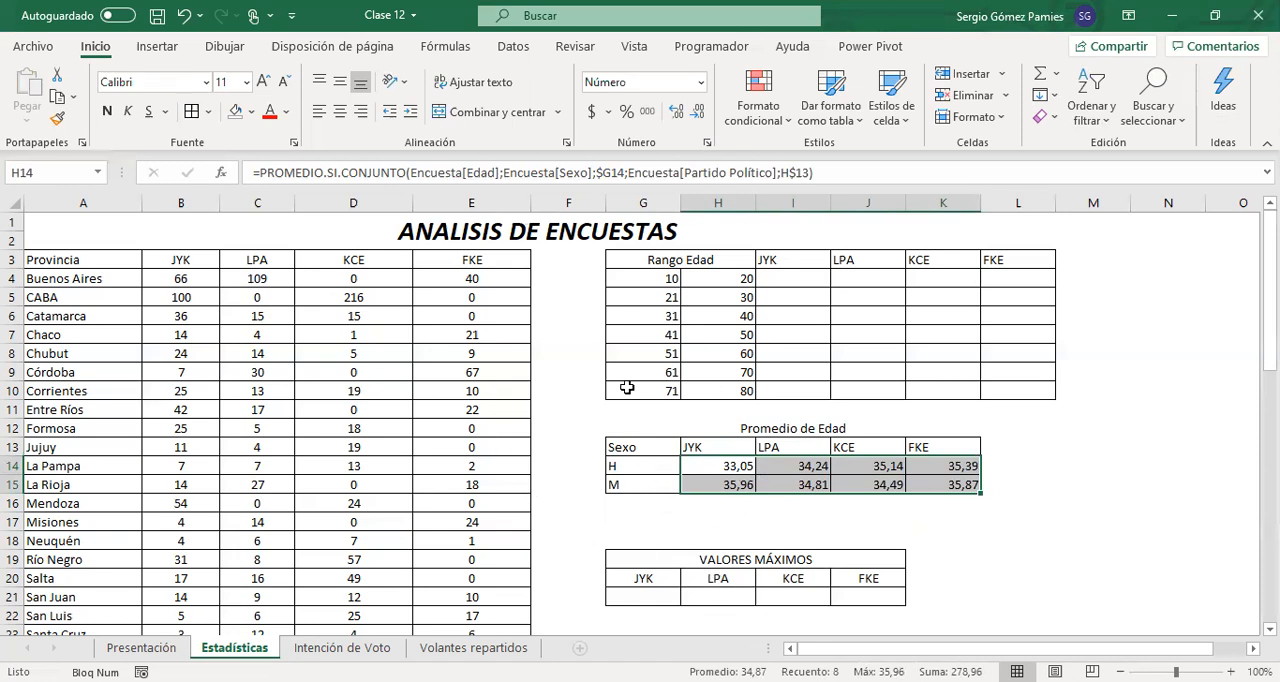
scroll(626, 385, "down", 3)
scroll(589, 420, "up", 3)
left_click(694, 468)
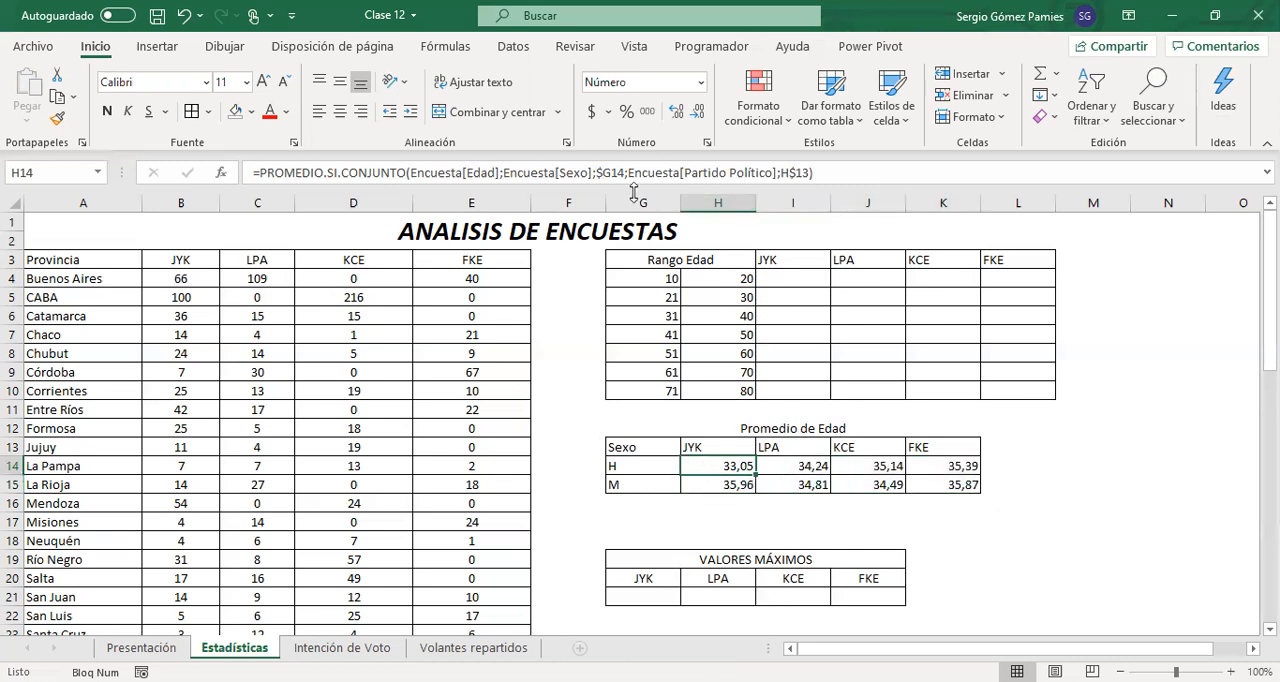
left_click(506, 172)
left_click_drag(504, 172, 625, 174)
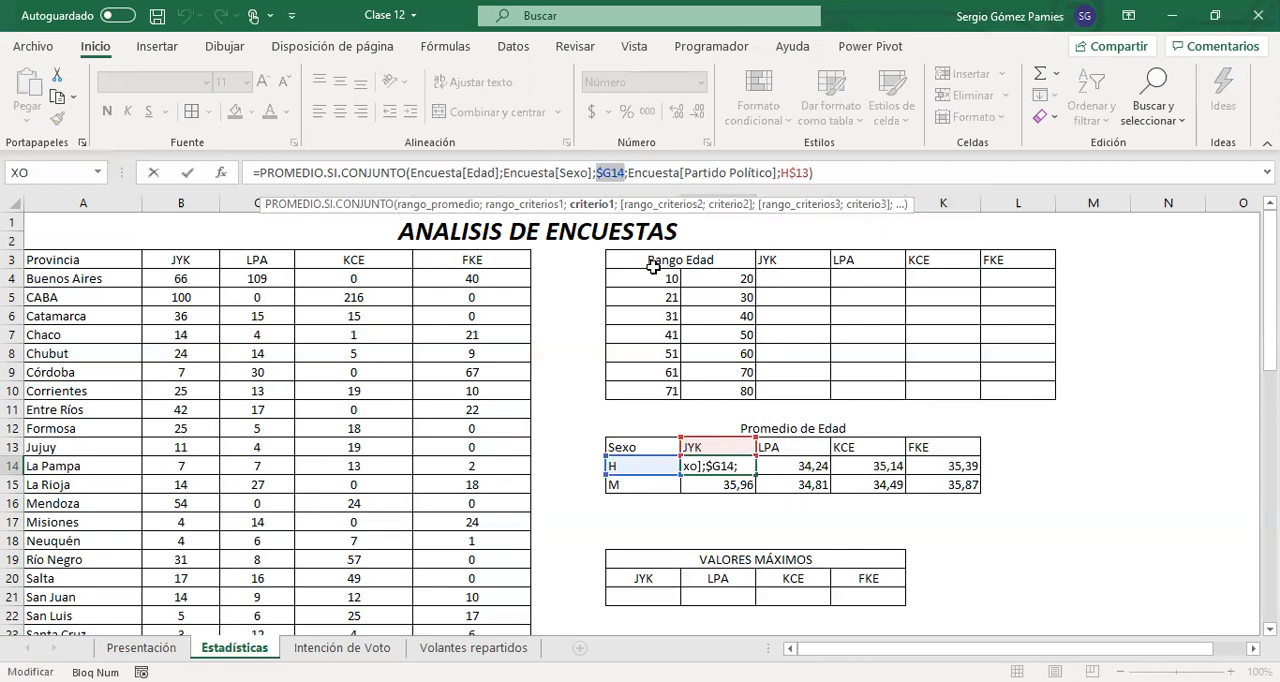
key("Escape")
left_click(787, 278)
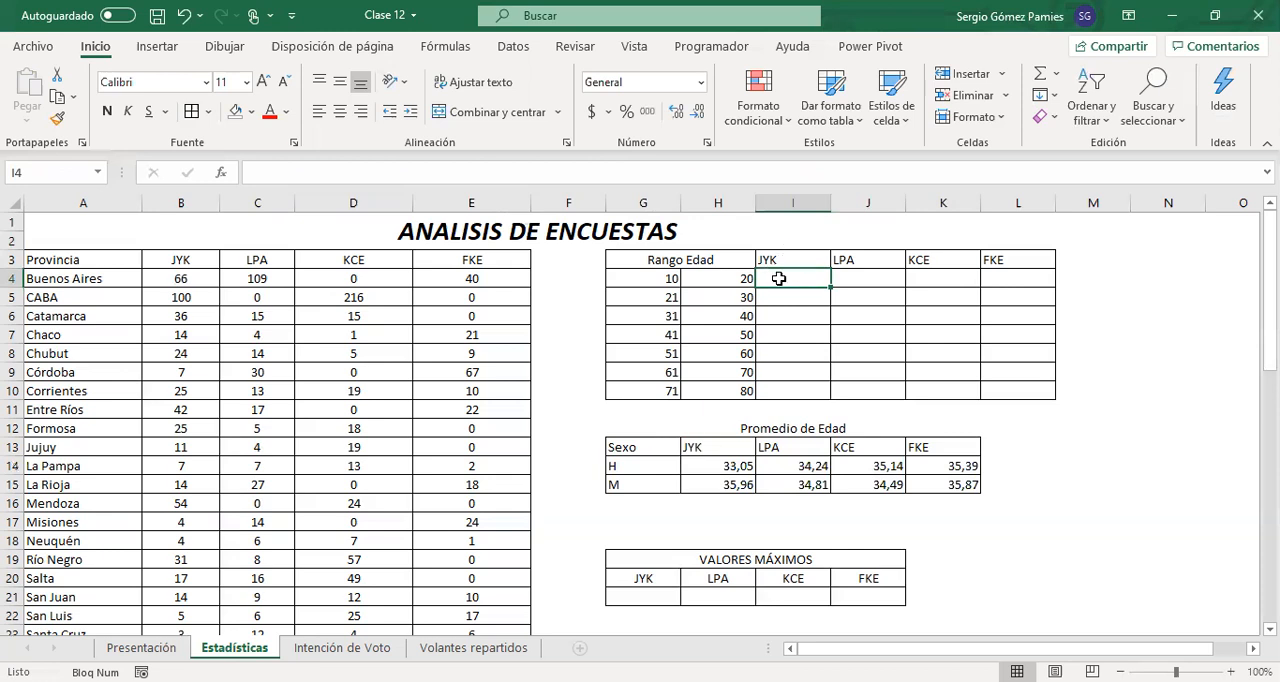
Examine the JYK header in I3 and the lower and upper age limits in G4 and H4 of the Rango Edad table
left_click(783, 262)
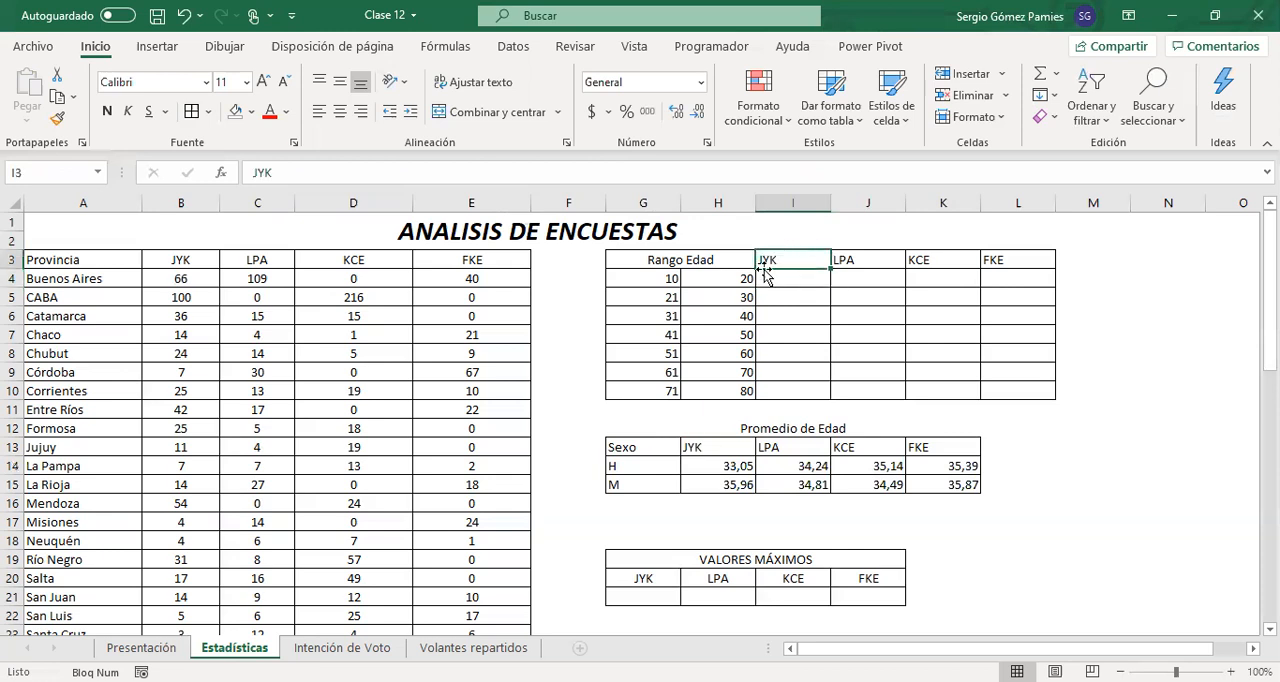
left_click(786, 276)
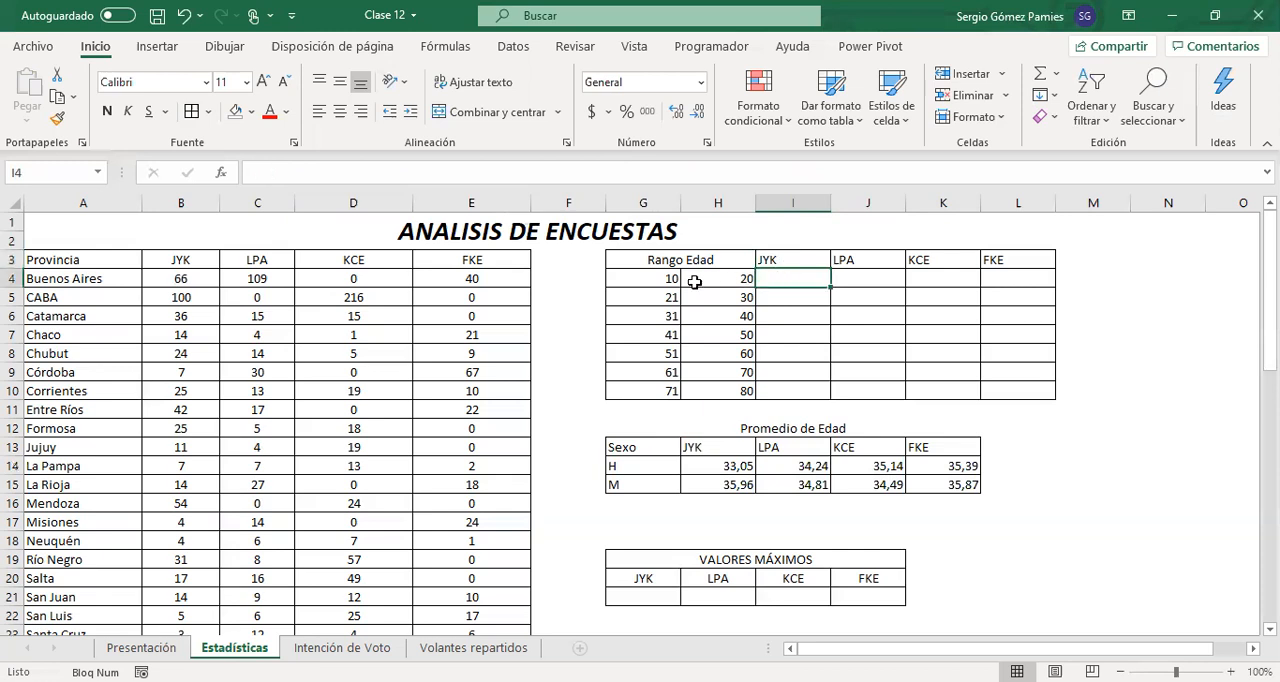
left_click(642, 280)
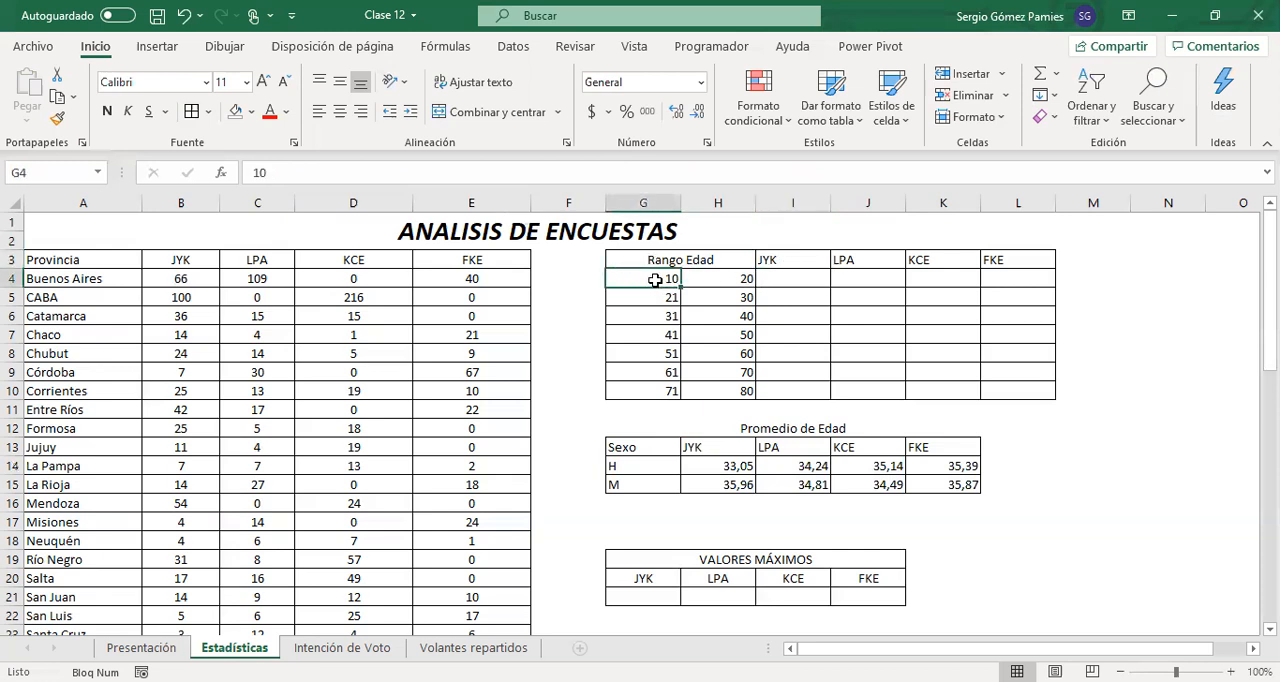
left_click(712, 279)
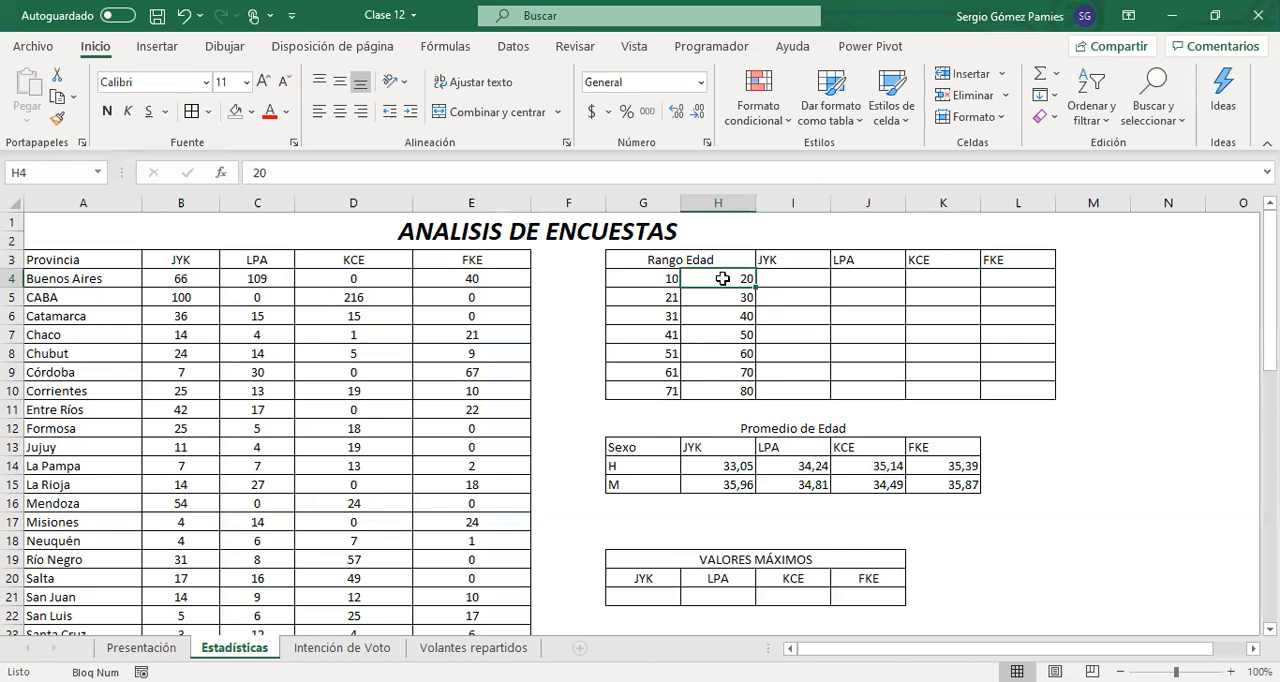
scroll(251, 337, "down", 3)
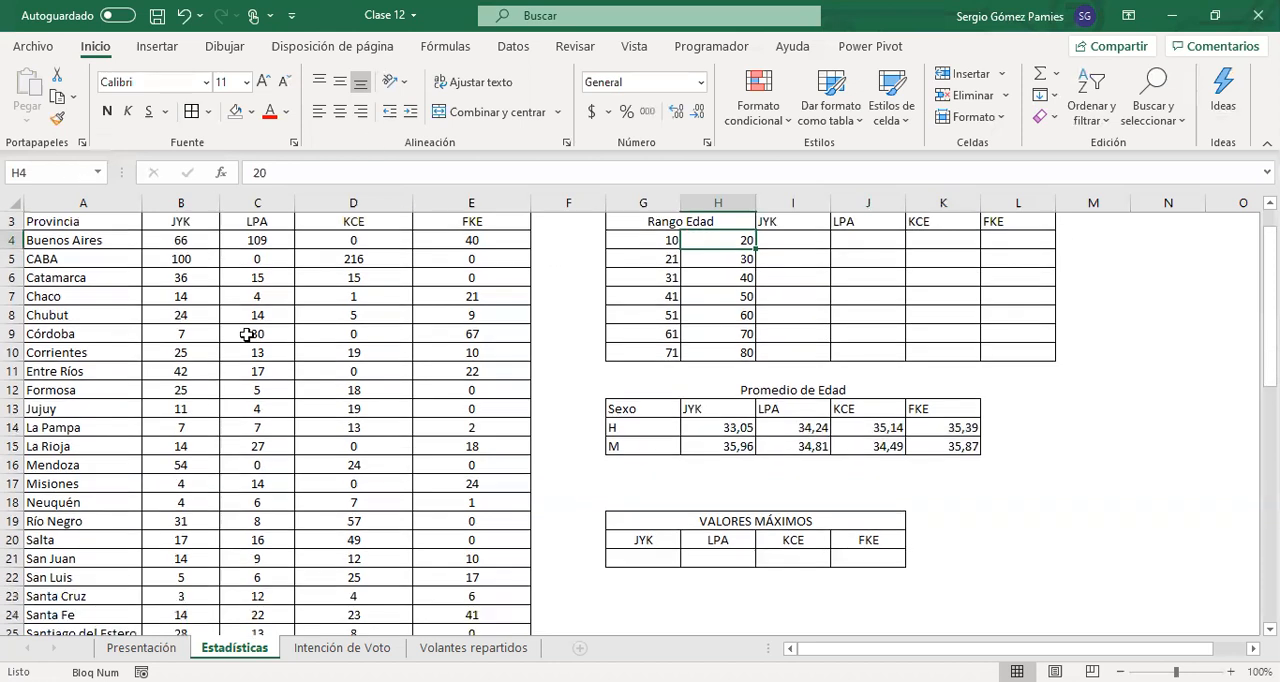
scroll(373, 451, "up", 3)
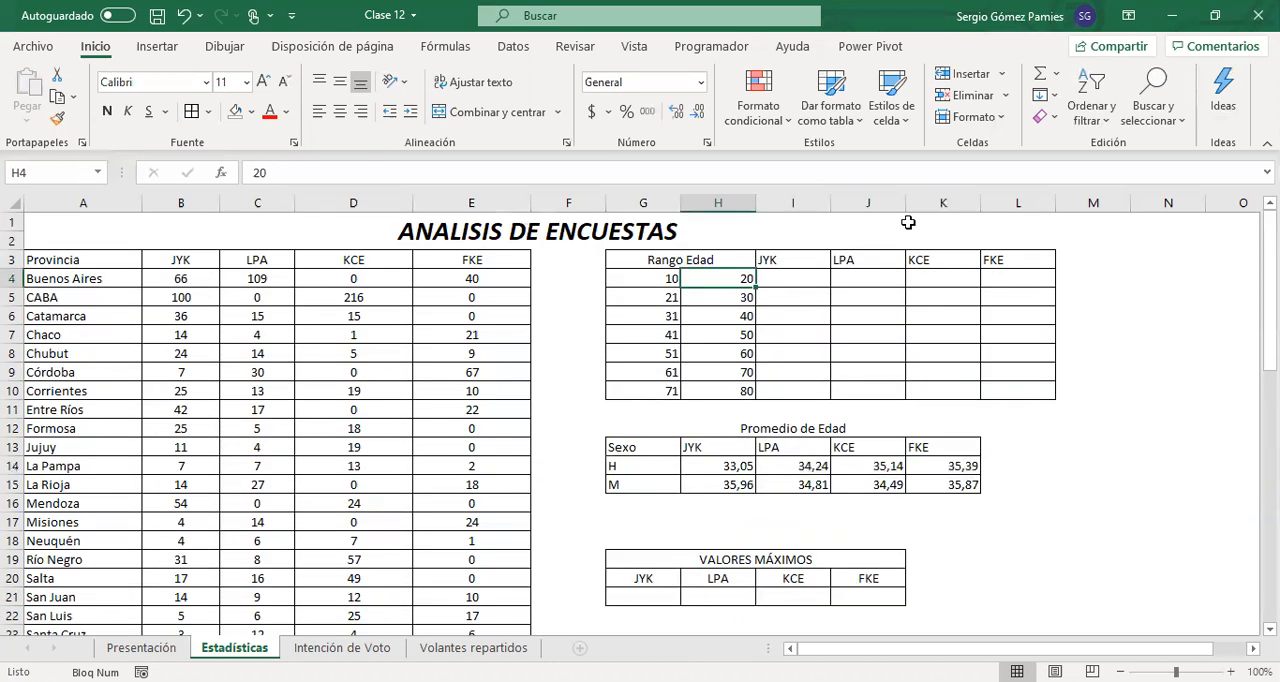